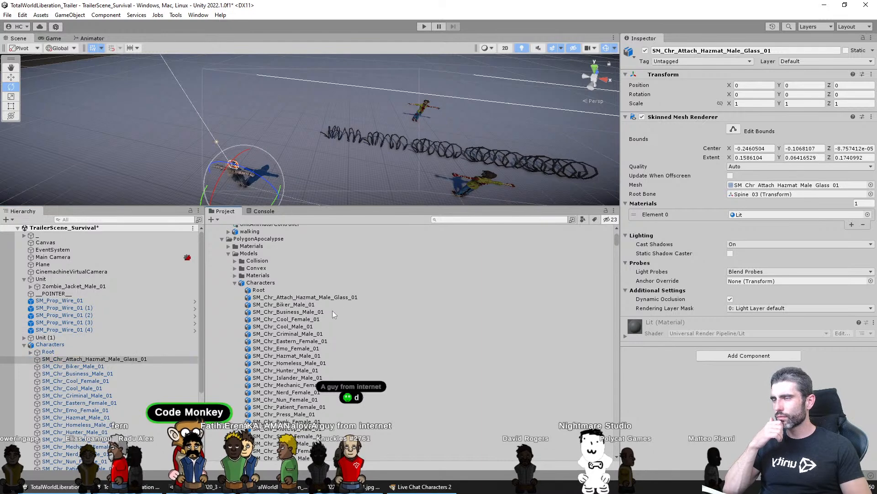
Look through the PolygonApocalypse Models and Prefabs folders for ready-made character prefabs
scroll(332, 310, "down", 5)
scroll(238, 301, "up", 8)
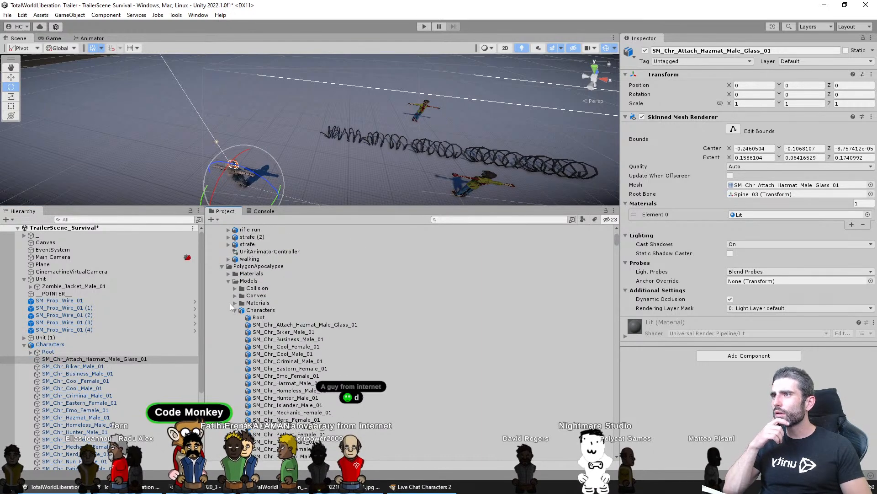
left_click(229, 280)
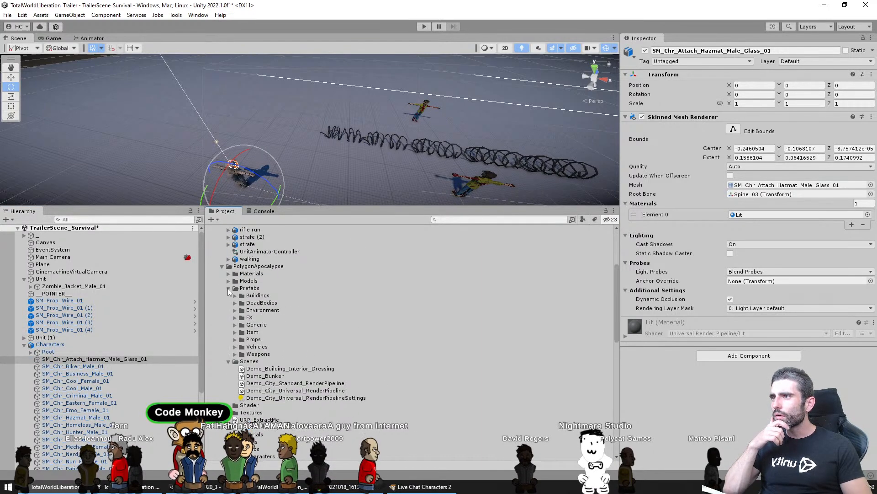
left_click(229, 288)
left_click(228, 288)
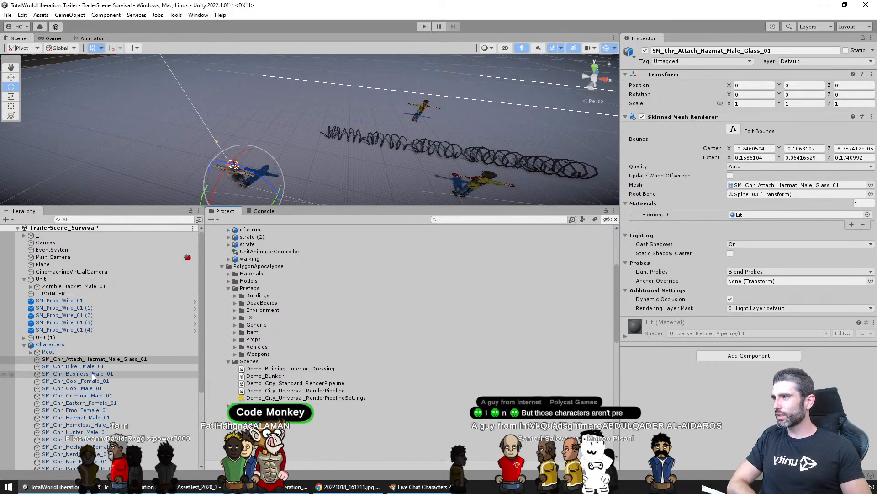
Deactivate all the SM_Chr character meshes under the Characters object, from SM_Chr_Attach_Hazmat_Male_Glass_01 to the last zombie
left_click(103, 359)
scroll(101, 369, "down", 3)
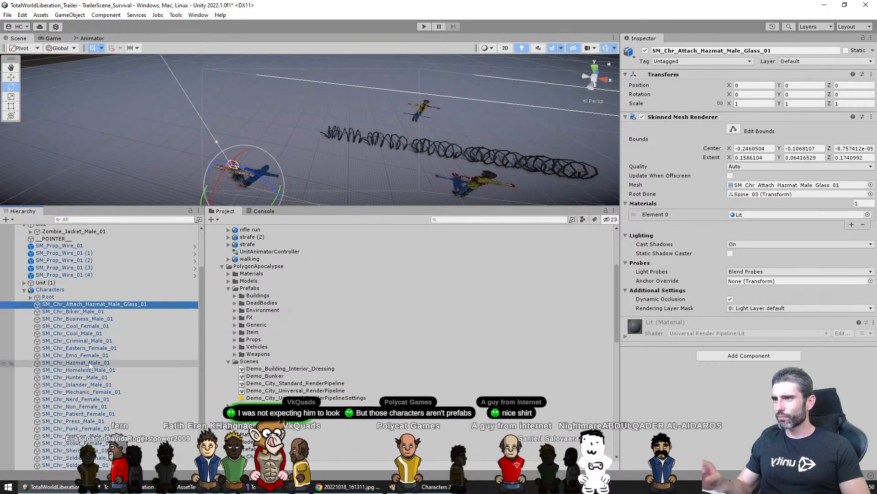
scroll(88, 355, "down", 3)
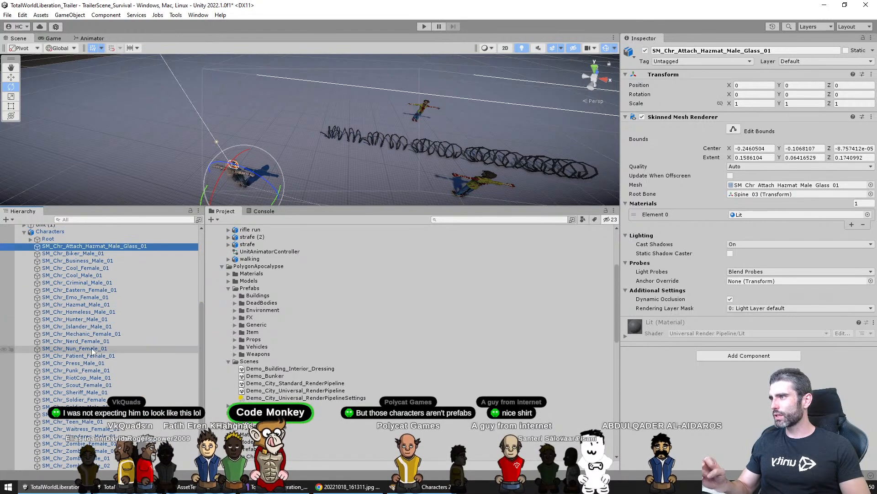
left_click(49, 466, "shift")
key("alt+shift+a")
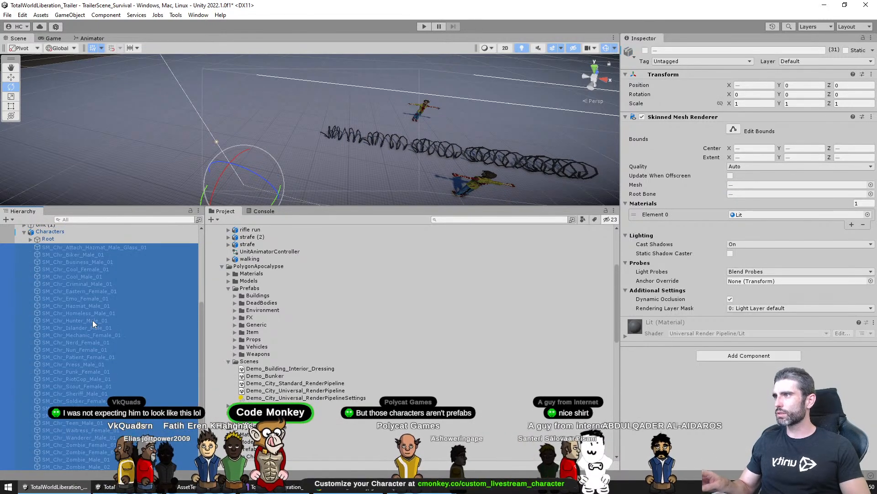
Activate only SM_Chr_Hunter_Male_01 and frame it in the scene
left_click(92, 321)
key("alt+shift+a")
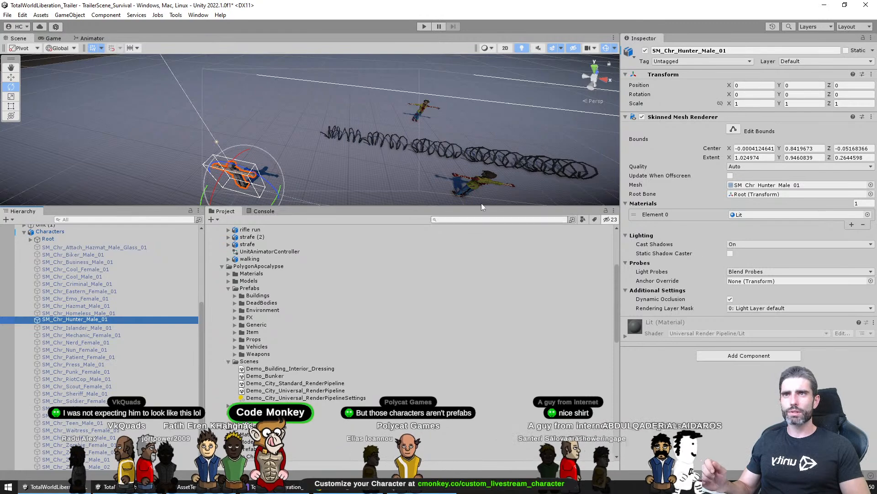
middle_click_drag(298, 156, 333, 132)
scroll(333, 133, "up", 3)
key("f")
scroll(270, 326, "up", 3)
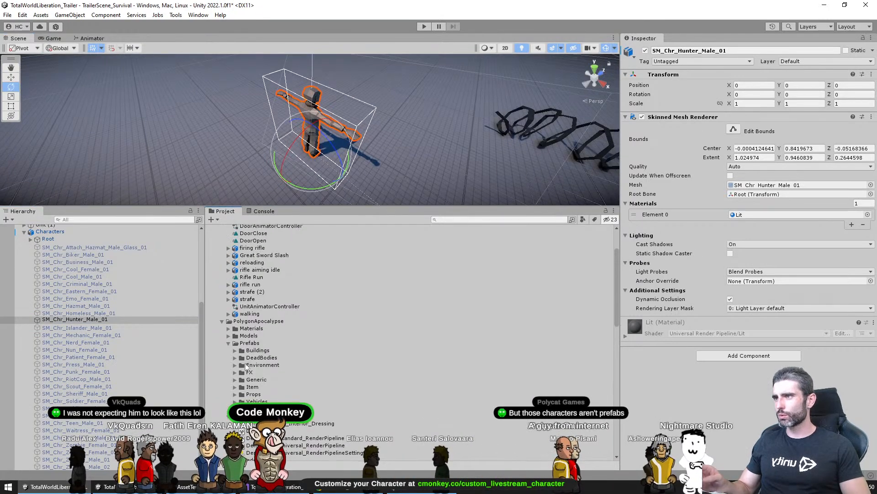
Assign PolygonApocalypse_Material_Chr_01_A from the Character_Mats folder to the SM_Chr_Hunter_Male_01 mesh
scroll(230, 347, "down", 3)
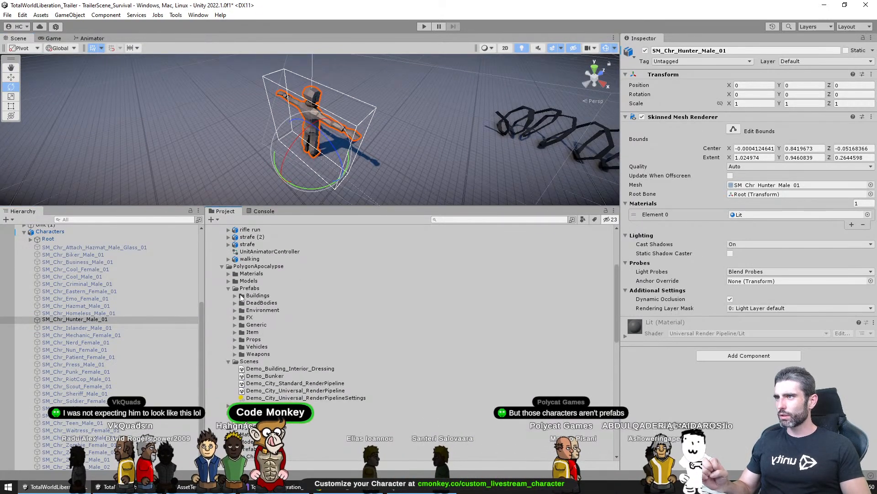
left_click(228, 273)
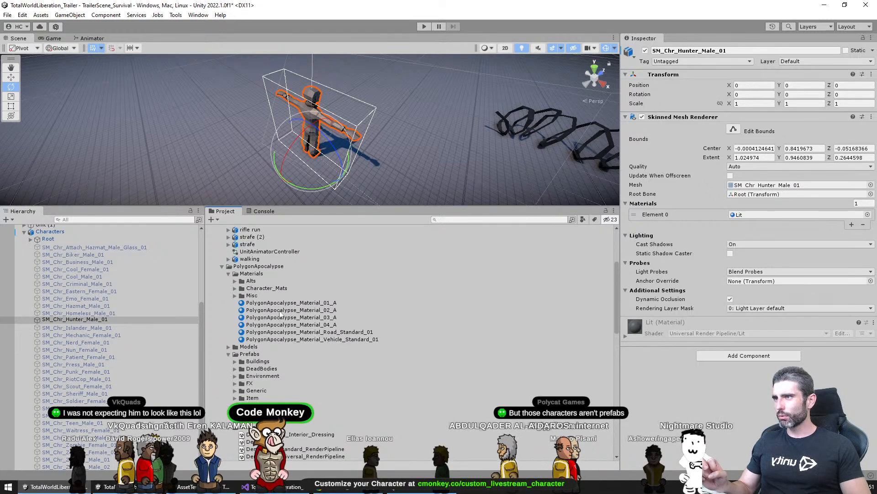
left_click(235, 288)
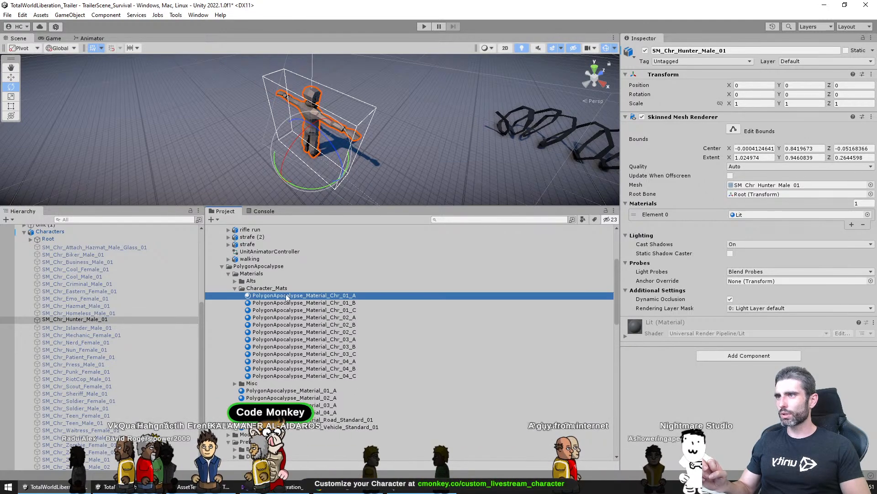
left_click_drag(750, 245, 747, 216)
Examine the hunter character's new material from the front and up close
left_click_drag(567, 146, 333, 119, "alt")
scroll(458, 127, "up", 5)
middle_click_drag(333, 119, 278, 164)
left_click_drag(278, 164, 229, 166, "alt")
key("e")
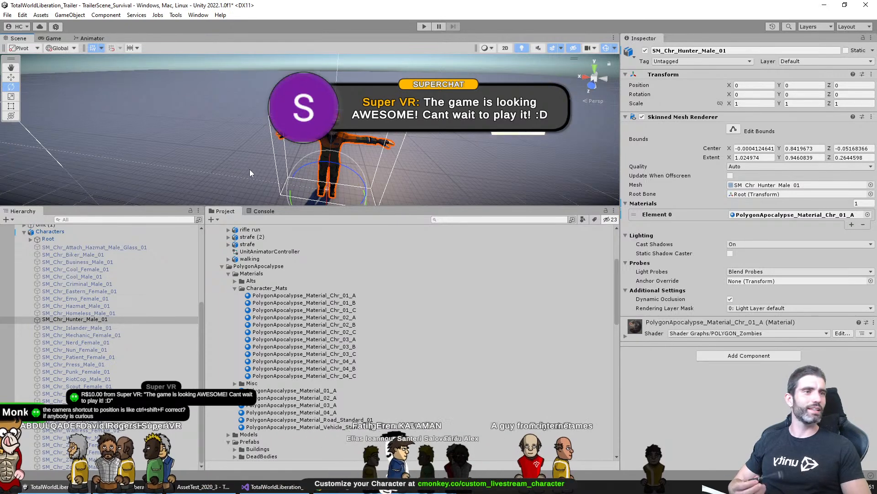
left_click_drag(248, 172, 220, 171, "alt")
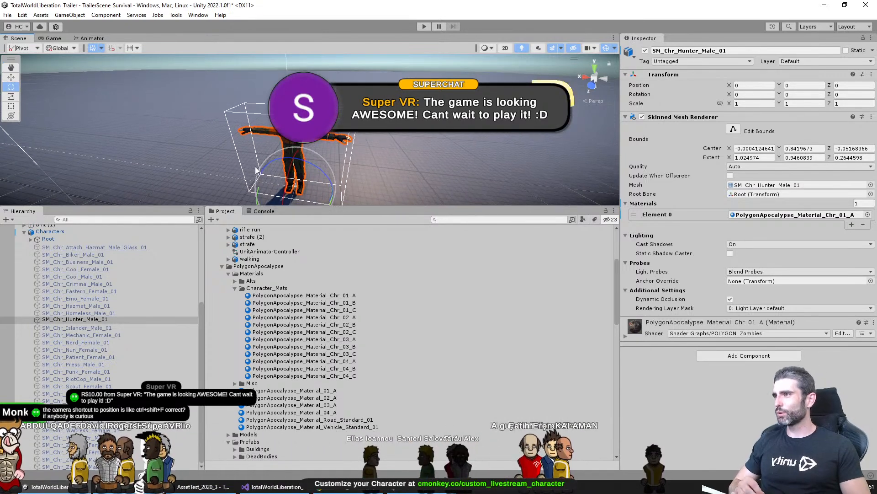
middle_click_drag(220, 171, 134, 170)
scroll(134, 170, "up", 2)
left_click_drag(134, 171, 273, 87, "alt")
scroll(274, 86, "down", 3)
left_click_drag(237, 130, 199, 153, "alt")
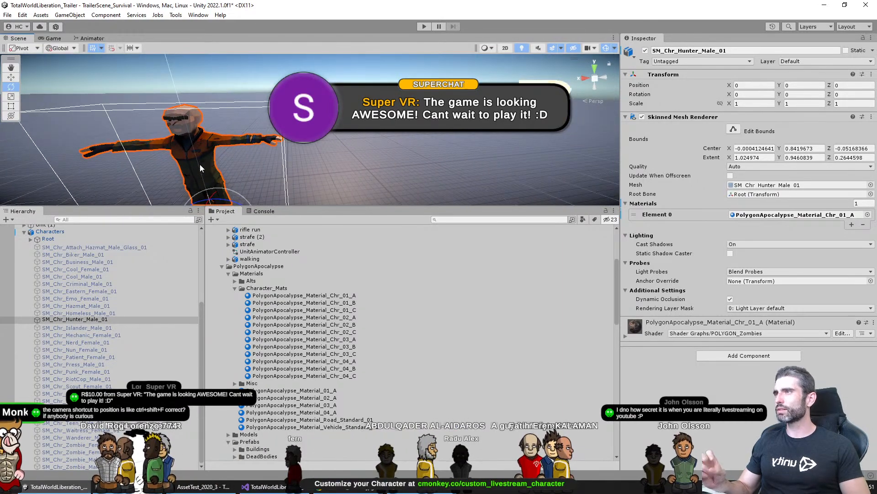
middle_click_drag(199, 153, 217, 159)
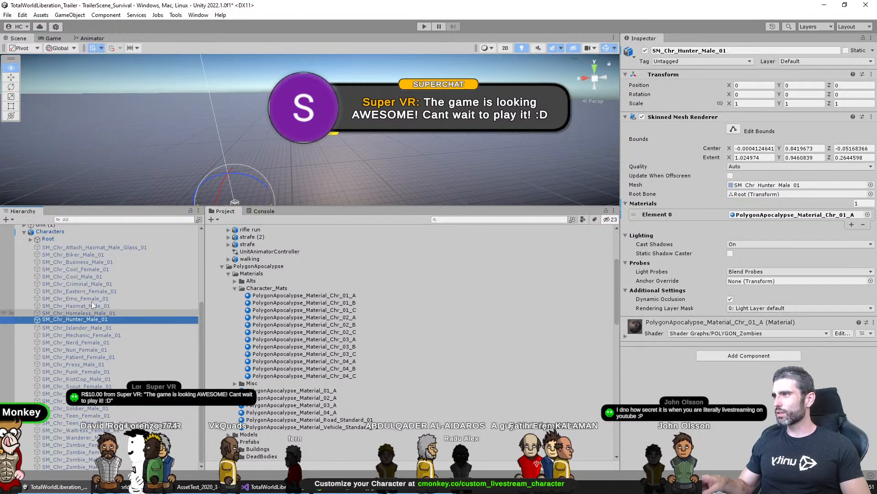
Assign PolygonApocalypse_Material_Chr_01_A to all the SM_Chr character meshes under Characters
left_click(96, 291)
left_click(96, 284)
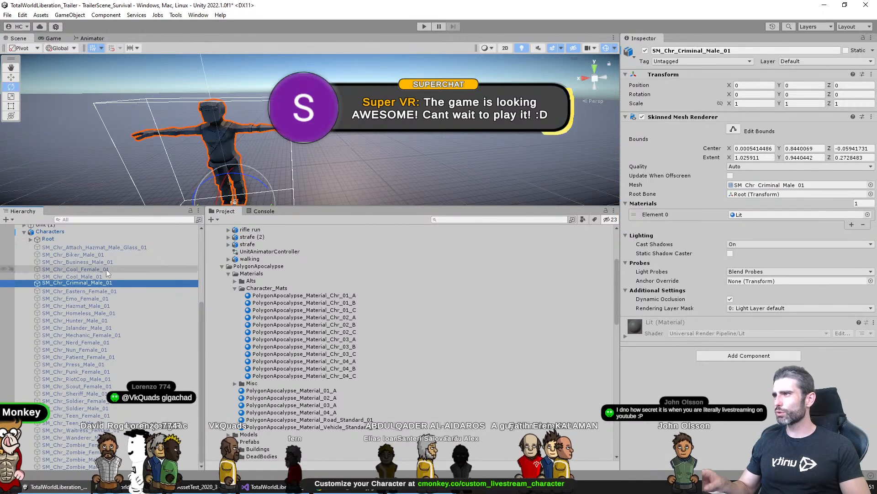
left_click(100, 246)
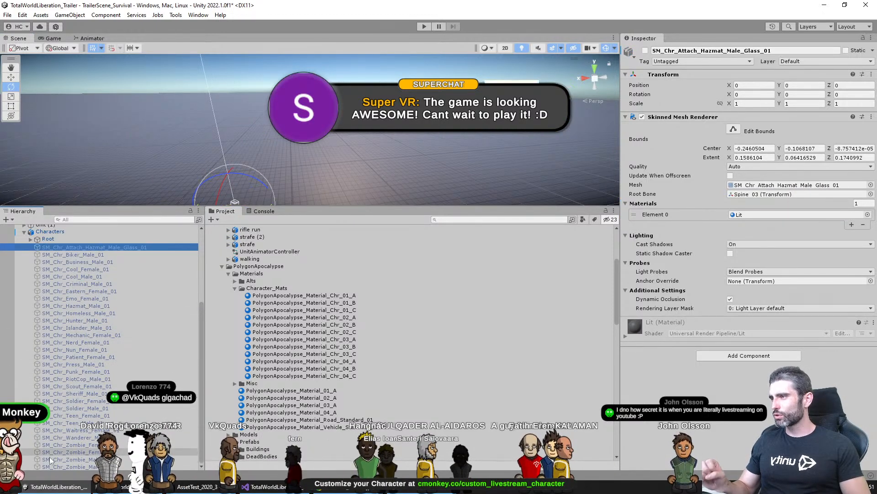
left_click(59, 466, "shift")
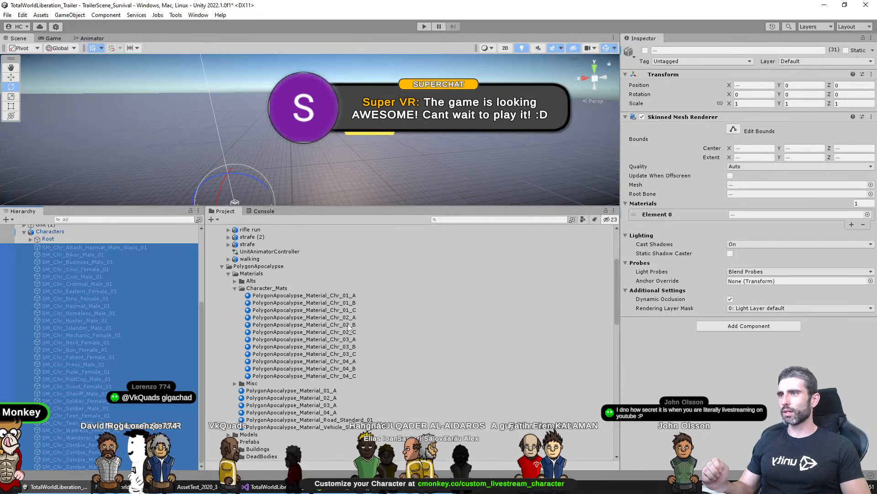
left_click_drag(349, 326, 746, 218)
Preview SM_Chr_Business_Male_01 and SM_Chr_Cool_Female_01, leaving only SM_Chr_Business_Male_01 active
left_click(85, 262)
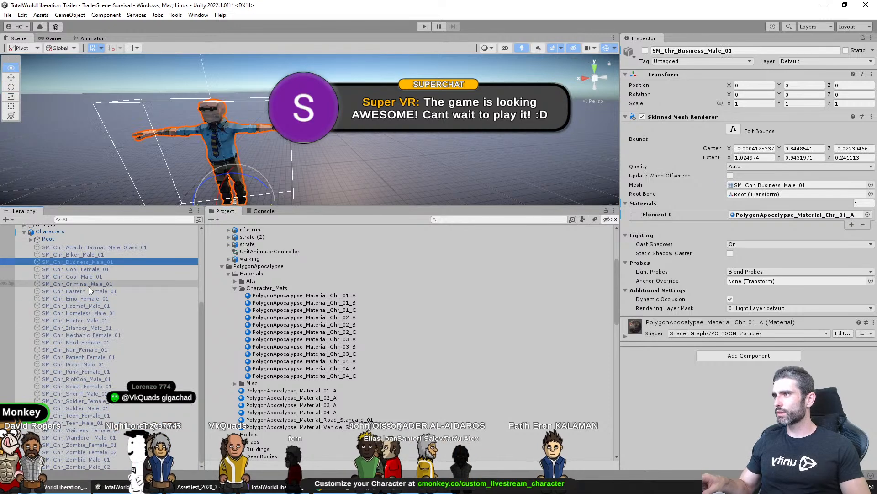
key("alt+shift+a")
left_click(84, 268)
key("alt+shift+a")
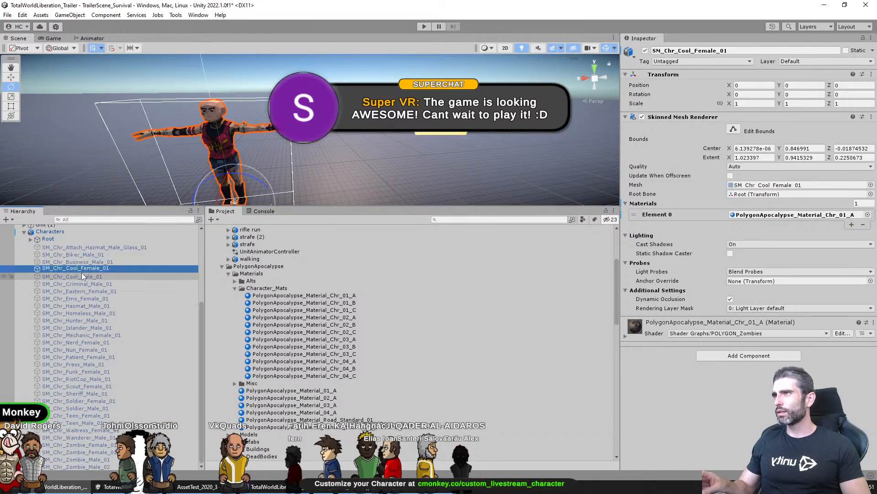
key("alt+shift+a")
left_click(89, 262)
key("alt+shift+a")
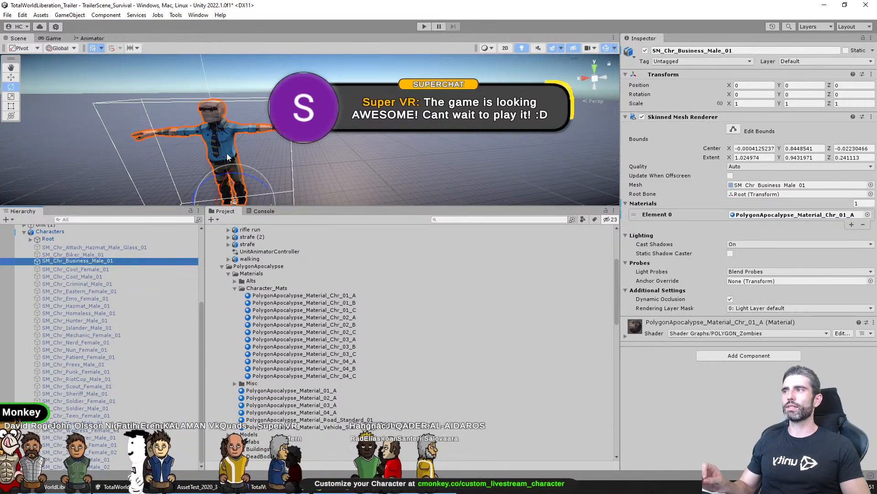
Collapse the Characters object's children in the hierarchy and select Characters
left_click(61, 240)
left_click(48, 232)
left_click(24, 232)
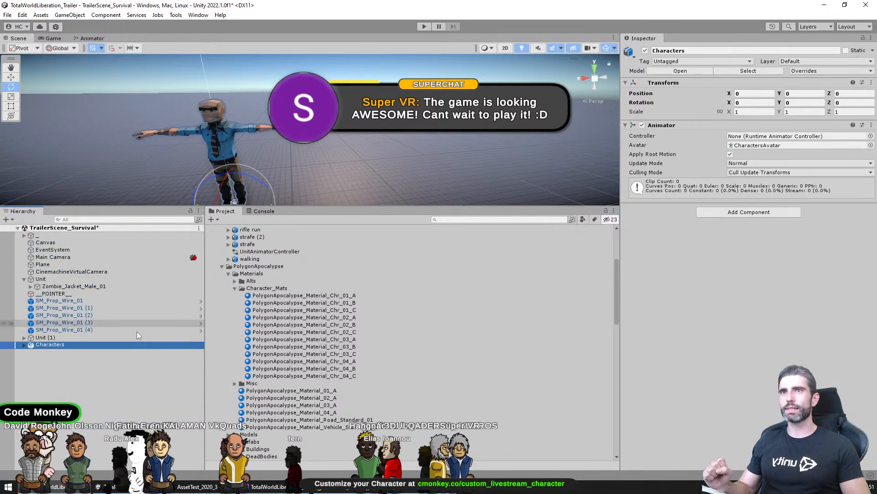
left_click(70, 367)
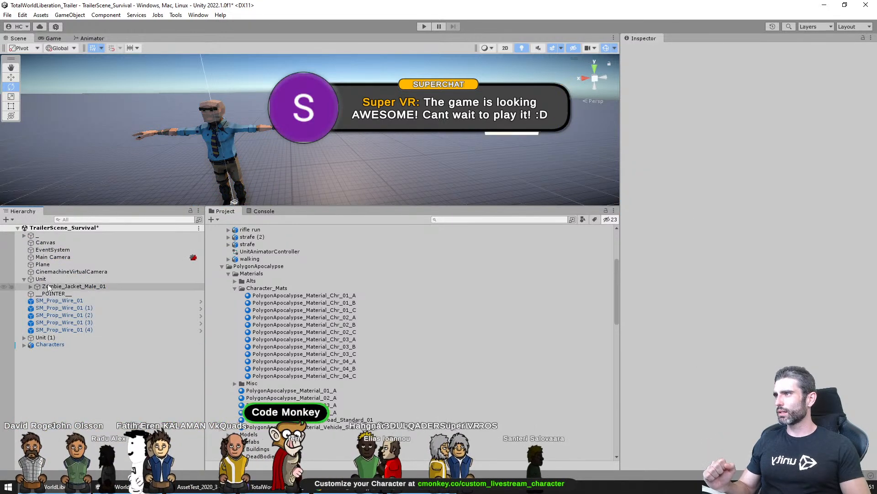
left_click(40, 279)
left_click(34, 377)
left_click(42, 345)
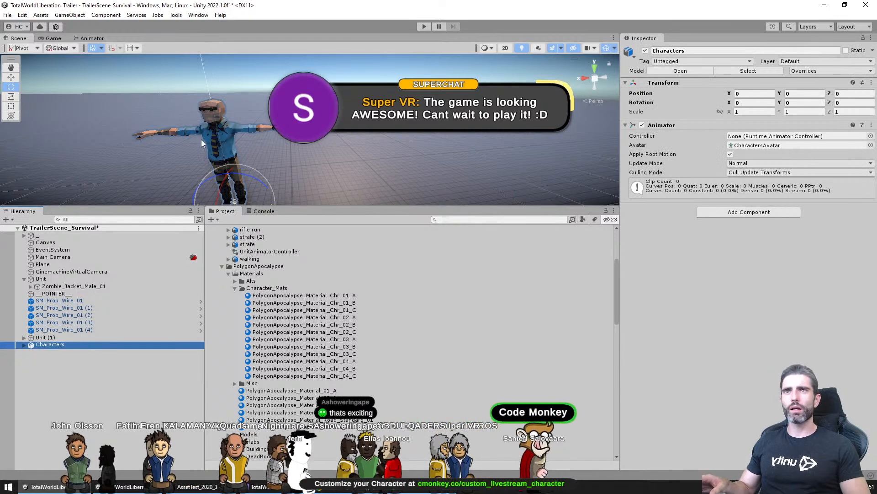
Enlarge the Scene view and move Characters beside the Unit, to about X 7.78 and Z 2.05
left_click_drag(201, 139, 323, 164, "alt")
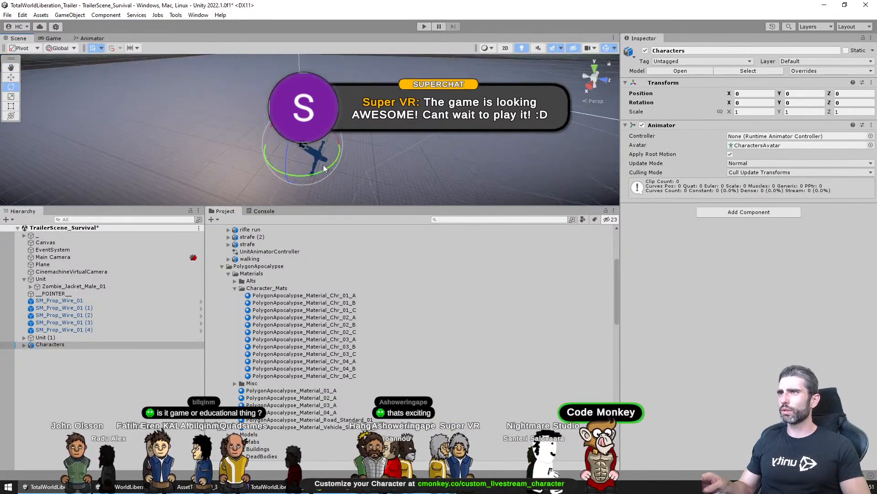
left_click_drag(349, 205, 350, 274)
left_click_drag(349, 205, 348, 323)
middle_click_drag(363, 215, 210, 218)
scroll(209, 218, "down", 5)
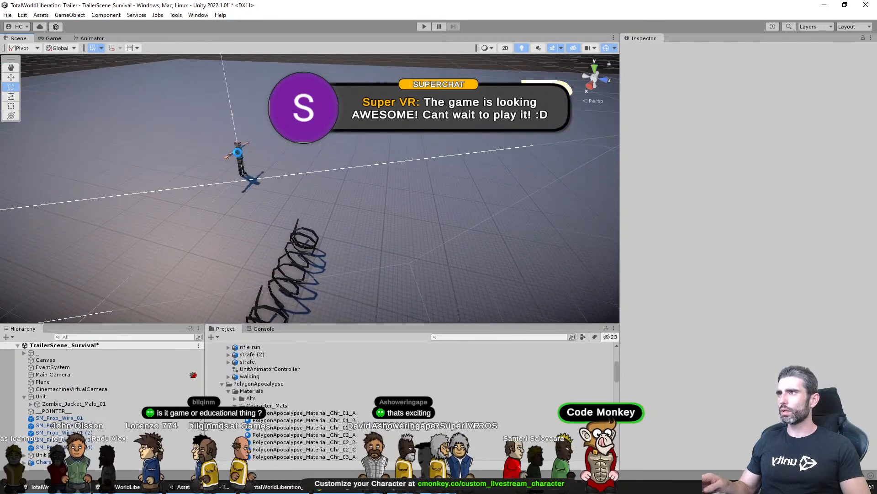
left_click(208, 218)
key("f")
left_click_drag(289, 172, 238, 275, "alt")
Shrink the Scene view to show the full hierarchy and select the Characters object
left_click(43, 396)
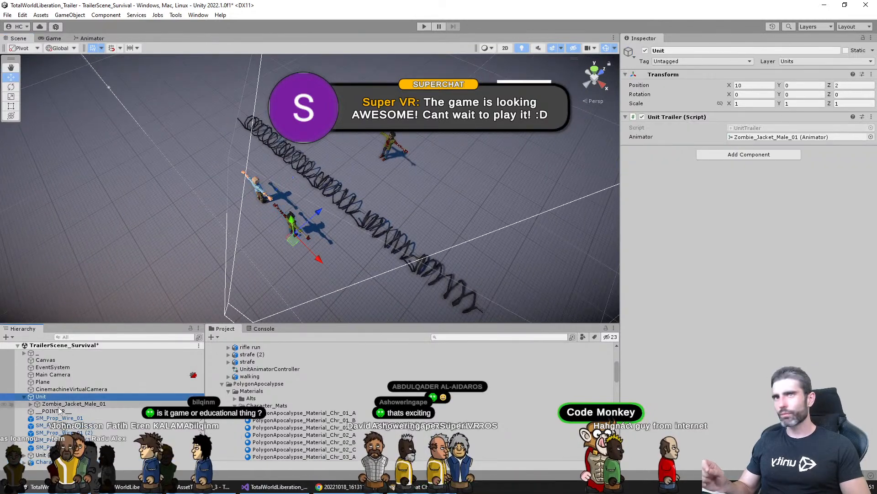
left_click(54, 410)
left_click_drag(127, 324, 128, 253)
left_click(49, 390)
left_click_drag(242, 187, 289, 179, "alt")
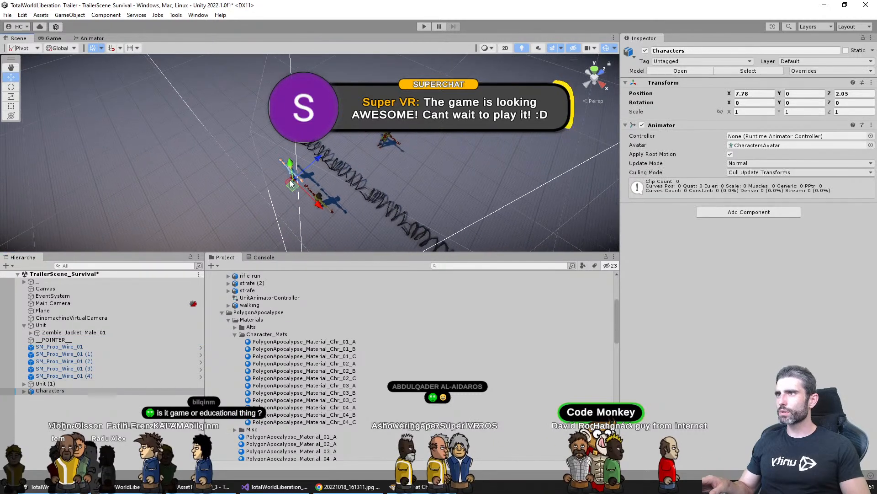
Check which animator the Unit's Unit Trailer script references and which controller that animator uses
left_click(68, 326)
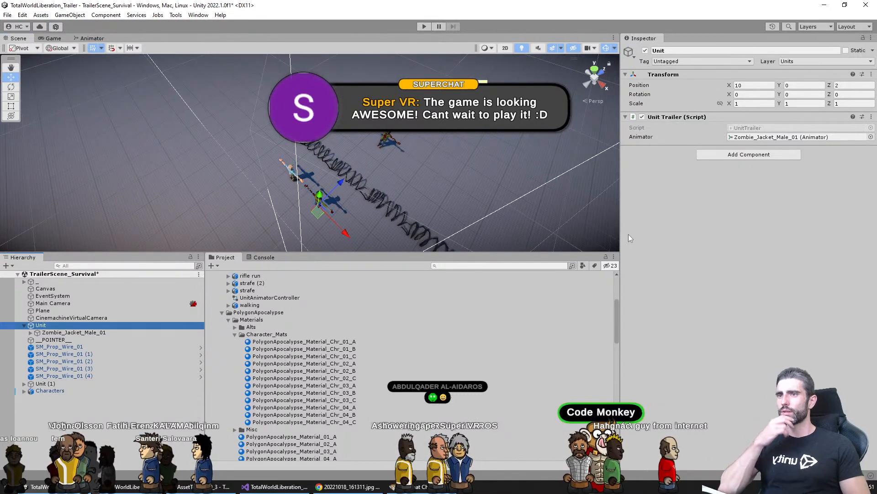
left_click(755, 137)
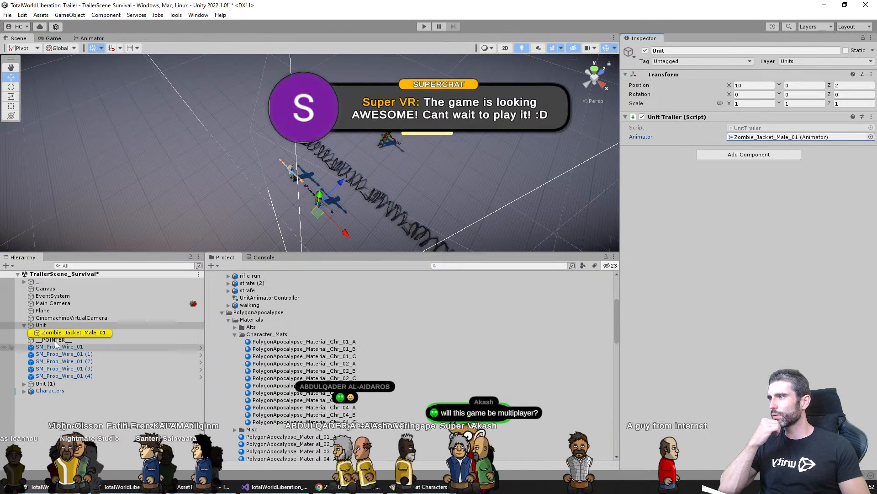
double_click(755, 137)
left_click(800, 127)
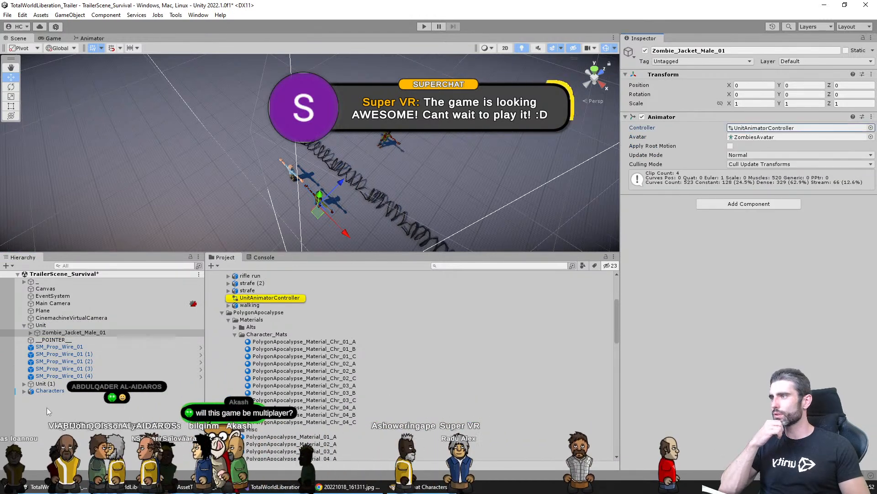
Assign UnitAnimatorController as the controller of the Characters object's Animator
left_click(50, 390)
left_click_drag(281, 300, 772, 261)
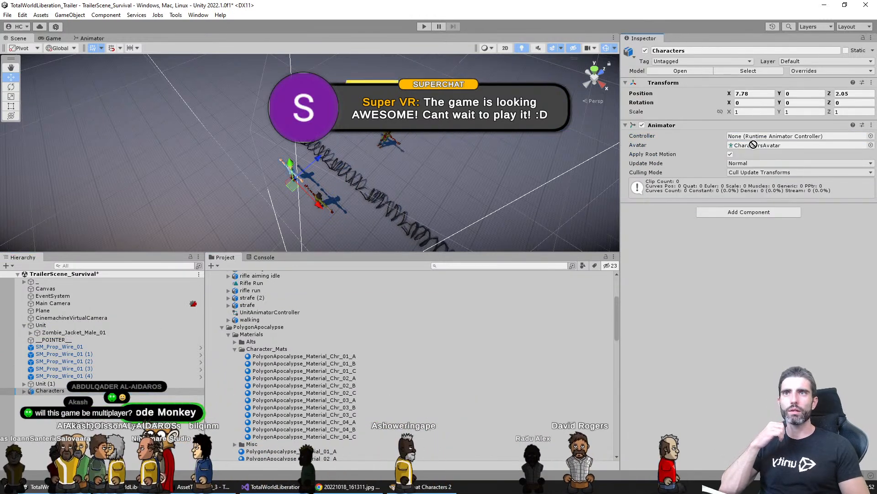
left_click_drag(753, 145, 759, 136)
Run the scene in play mode to check the business character's animation, and stop it
middle_click_drag(249, 171, 204, 178)
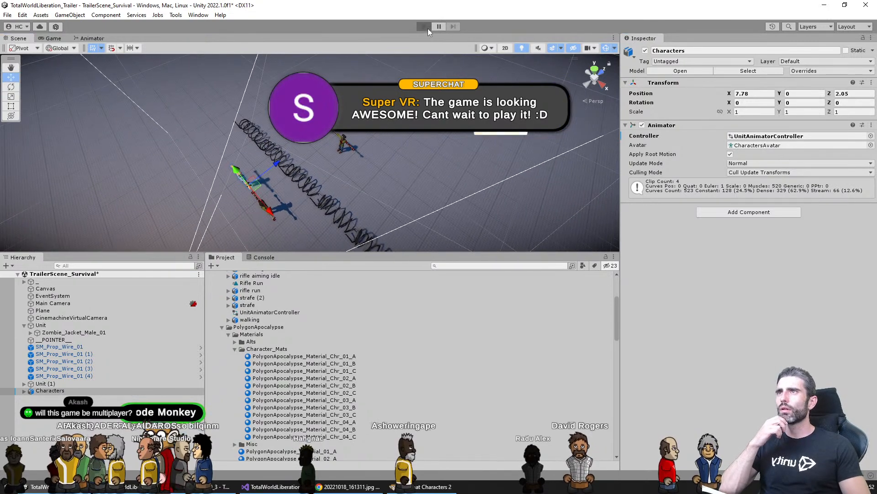
left_click(424, 26)
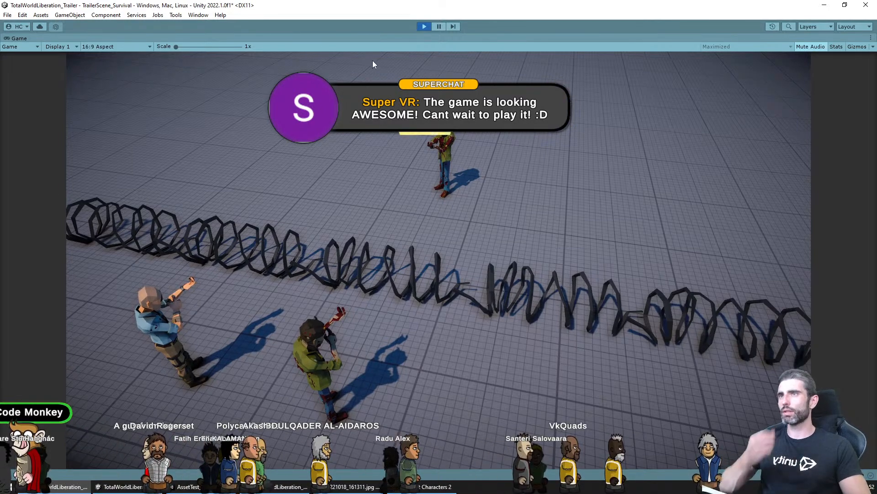
left_click(424, 26)
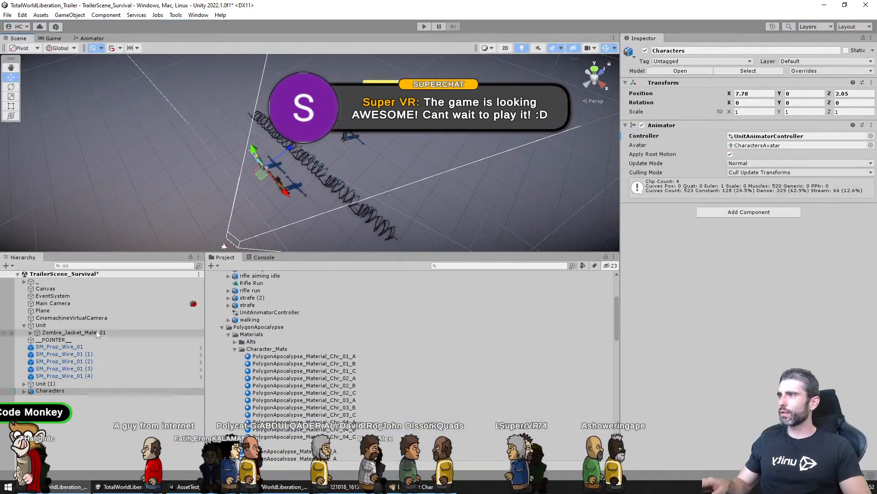
Compare Unit and Unit (1), and delete the original Unit object from the scene
left_click(69, 326)
left_click(56, 384)
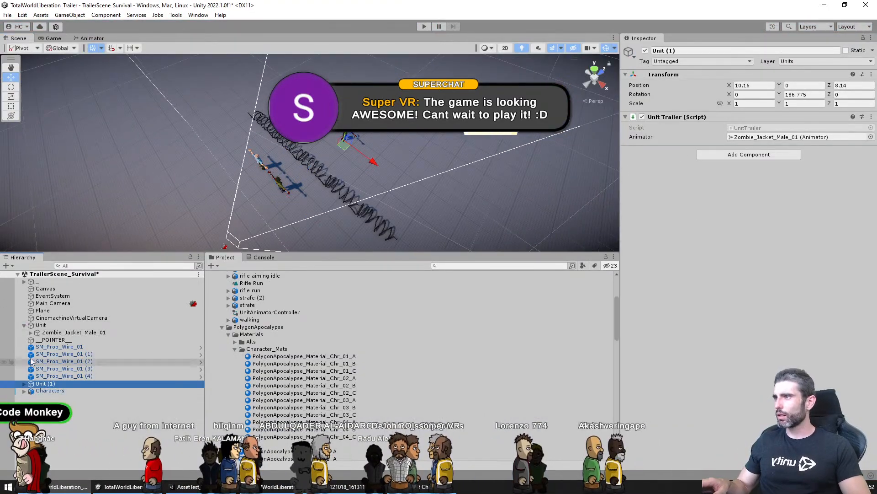
left_click(41, 325)
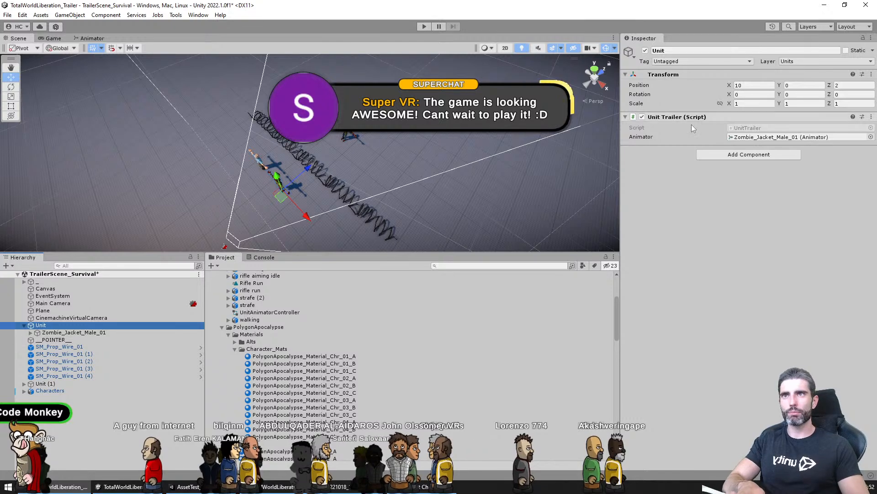
key("Delete")
Duplicate the Characters object and move the copy along the X axis to 11.16
left_click(266, 163)
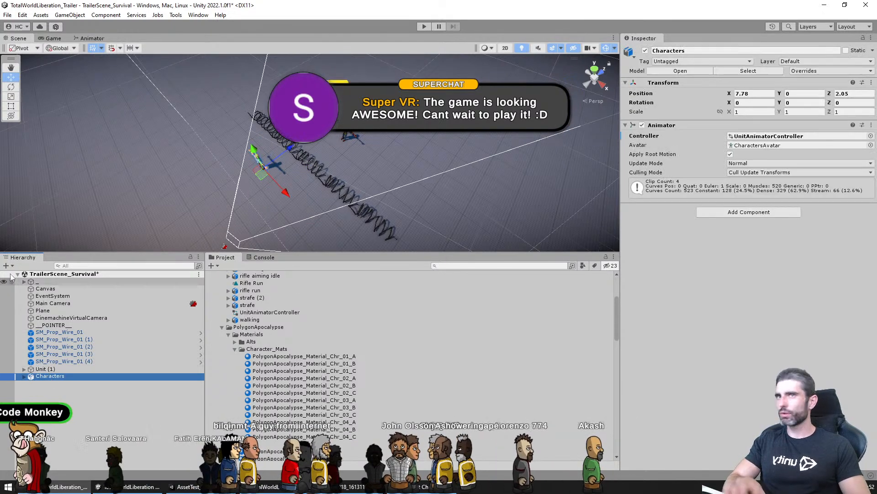
key("ctrl+d")
left_click_drag(285, 193, 328, 221)
right_click_drag(318, 178, 481, 196)
left_click_drag(481, 196, 282, 194, "alt")
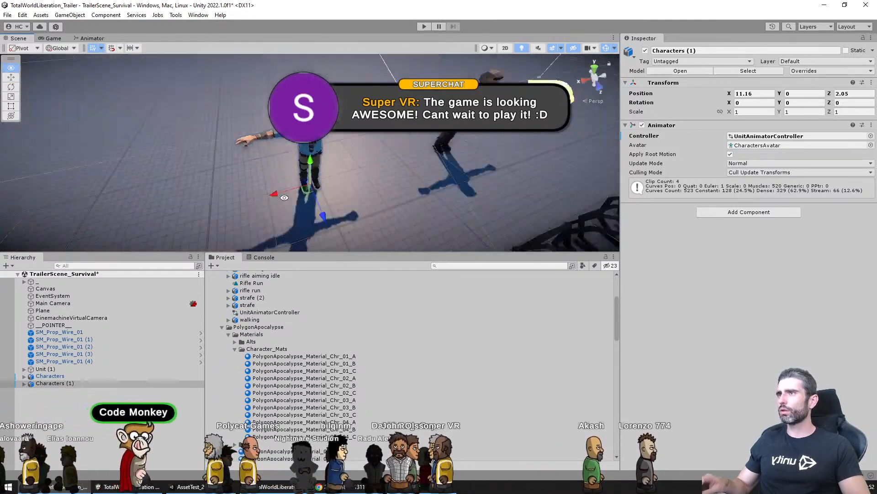
middle_click_drag(282, 194, 284, 213)
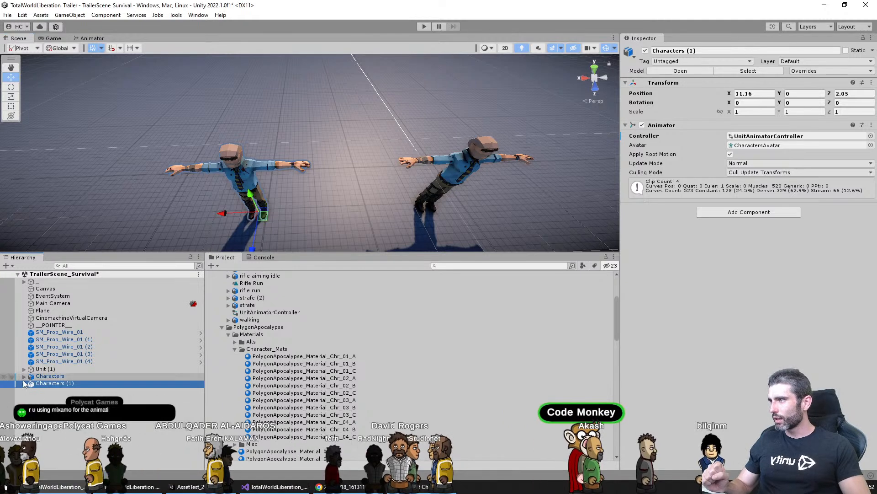
Expand Characters (1), look through its character meshes and activate SM_Chr_Scout_Female_01
left_click(90, 383)
key("Right")
scroll(89, 350, "down", 5)
left_click(89, 343)
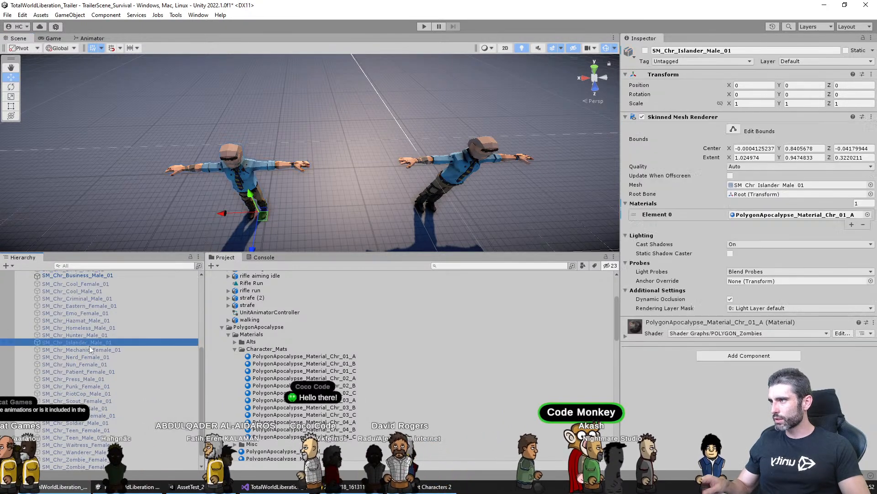
left_click(101, 371)
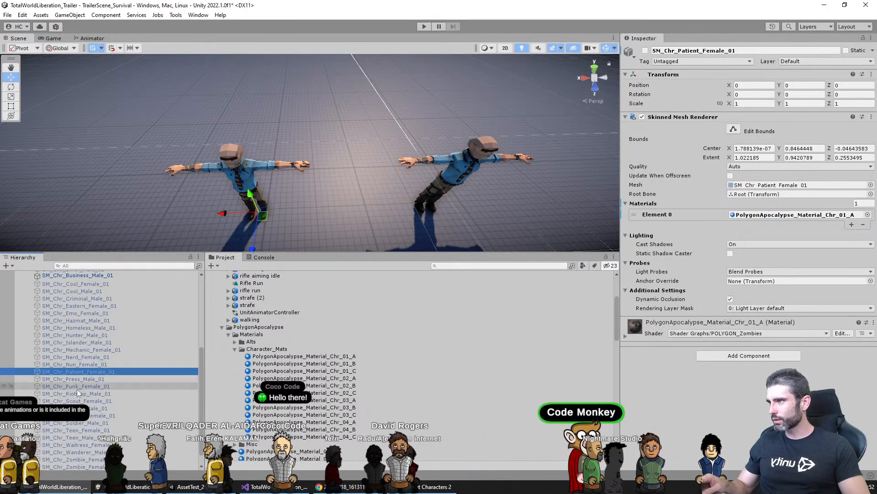
key("alt+shift+a")
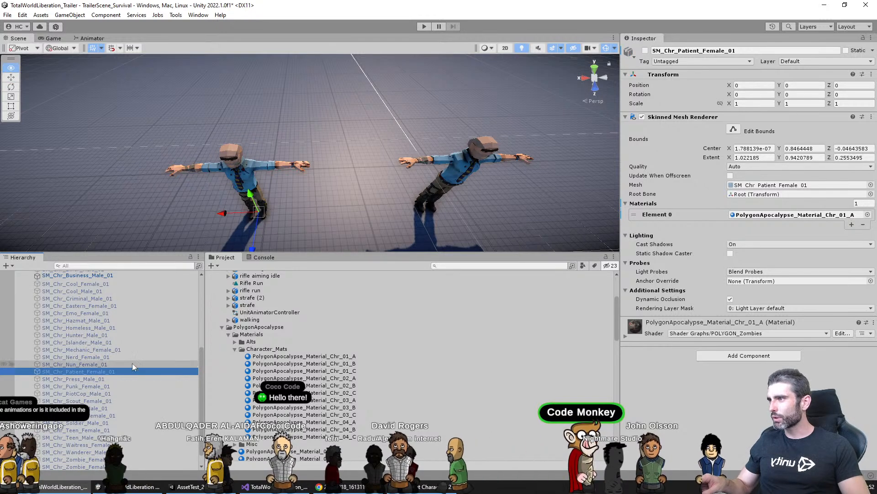
scroll(131, 359, "down", 1)
left_click(114, 371)
left_click(110, 379)
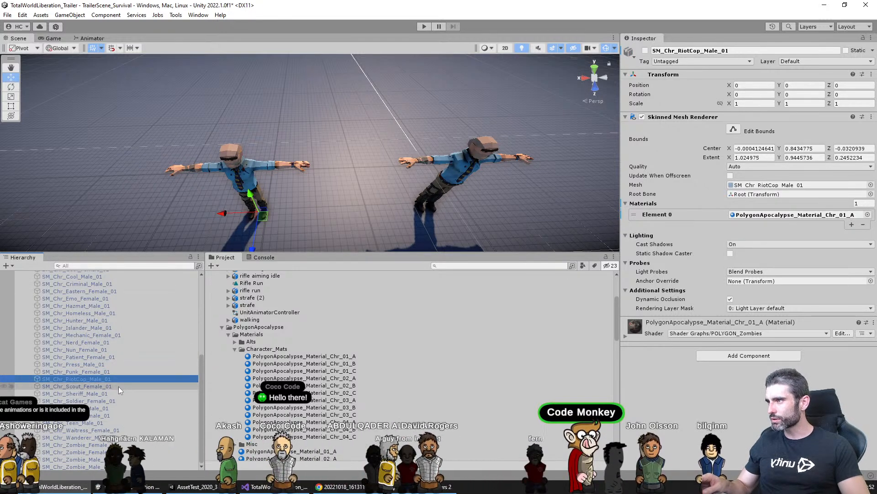
left_click(119, 385)
scroll(106, 342, "up", 5)
scroll(109, 341, "down", 5)
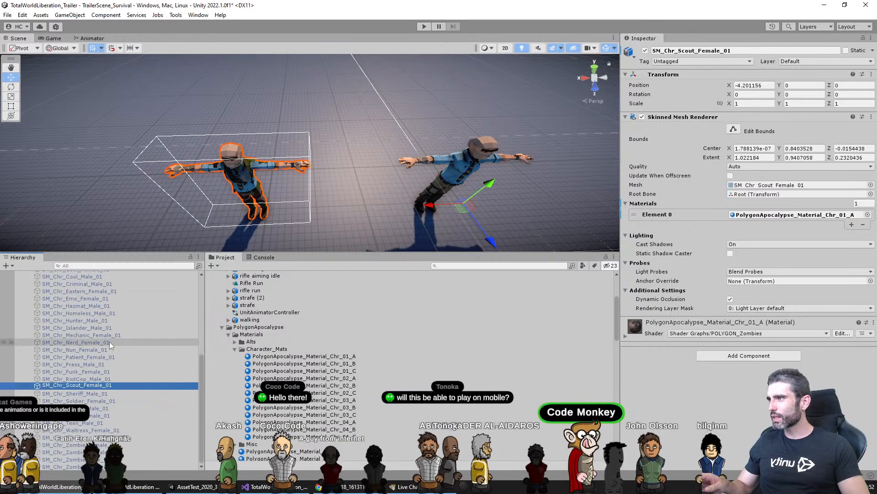
Deactivate the SM_Chr_Business_Male_01 mesh in Characters (1)
scroll(95, 350, "up", 5)
left_click(97, 344)
key("alt+shift+a")
right_click_drag(339, 192, 220, 192)
Deactivate the SM_Chr_Attach_Hazmat_Male_Glass_01 attachment covering the face of Characters (1)
left_click(131, 329)
key("alt+shift+a")
middle_click_drag(137, 167, 432, 151)
middle_click_drag(272, 144, 285, 219)
key("f")
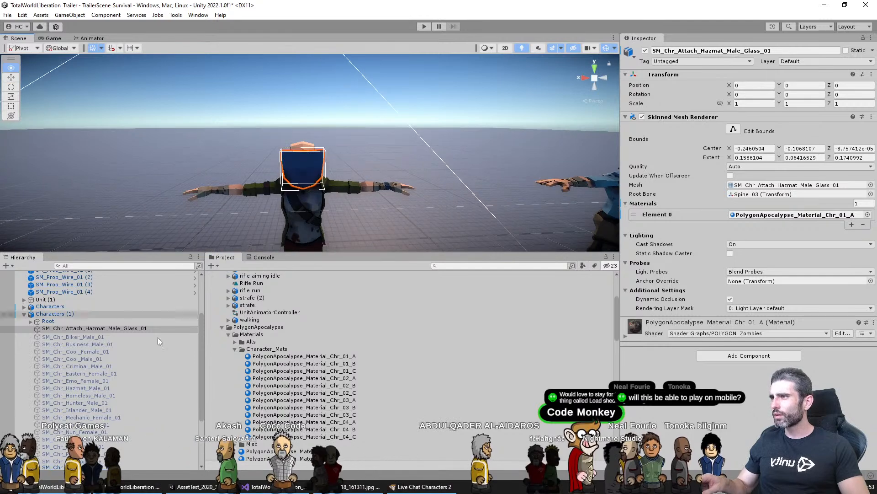
key("alt+shift+a")
Select SM_Chr_Scout_Female_01 in Characters (1) and examine the scout character from several angles
scroll(122, 323, "down", 4)
left_click(77, 385)
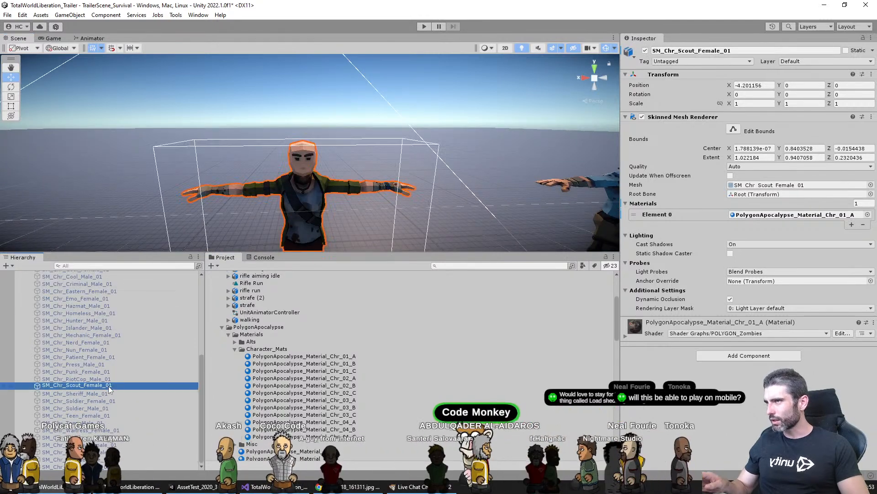
right_click_drag(320, 151, 405, 140)
left_click_drag(405, 139, 372, 167, "alt")
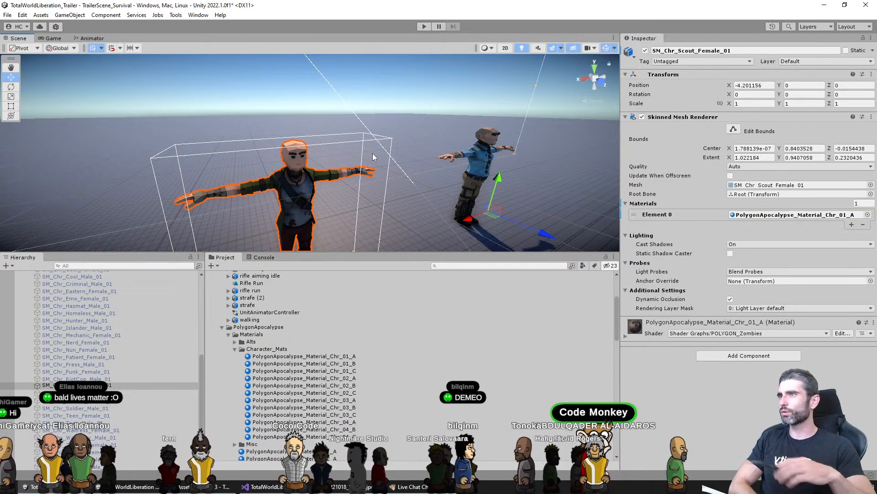
middle_click_drag(289, 159, 262, 150)
scroll(256, 160, "down", 3)
scroll(110, 335, "up", 6)
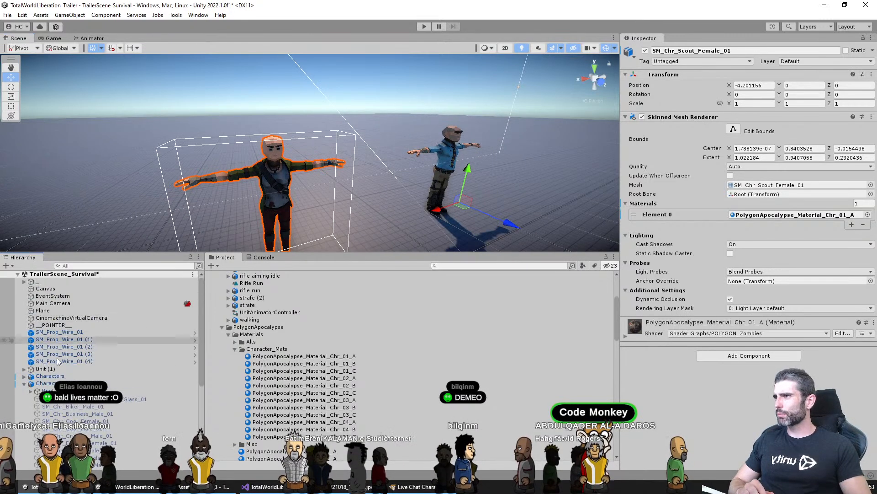
Collapse Characters (1), select the Characters object and view both survivors beside the wire barrier
left_click(25, 387)
left_click(25, 384)
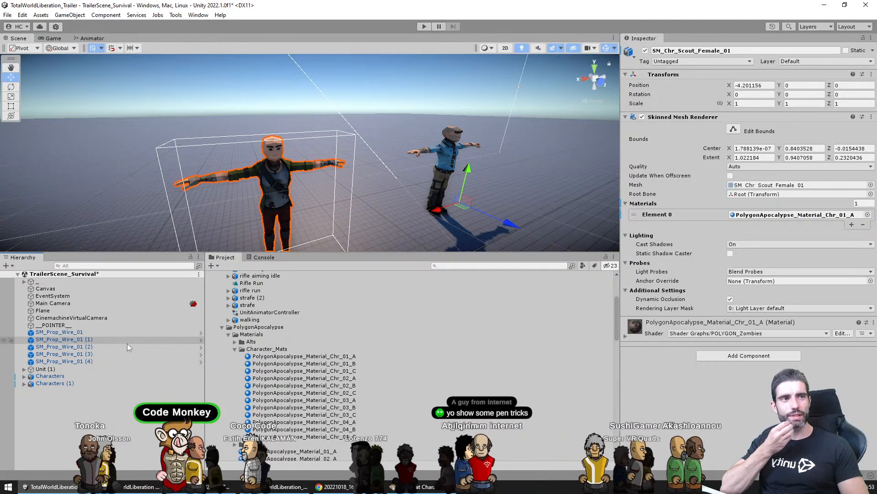
left_click(91, 363)
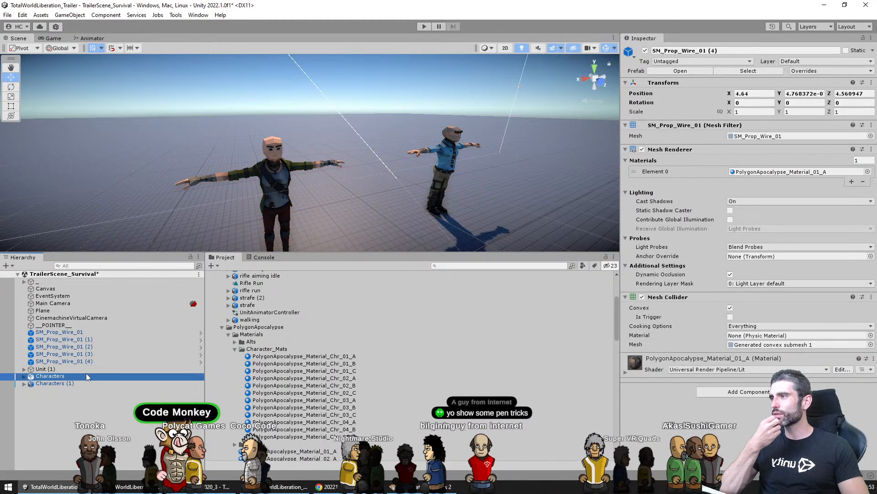
left_click(86, 383)
left_click(89, 377)
middle_click_drag(278, 150, 240, 160)
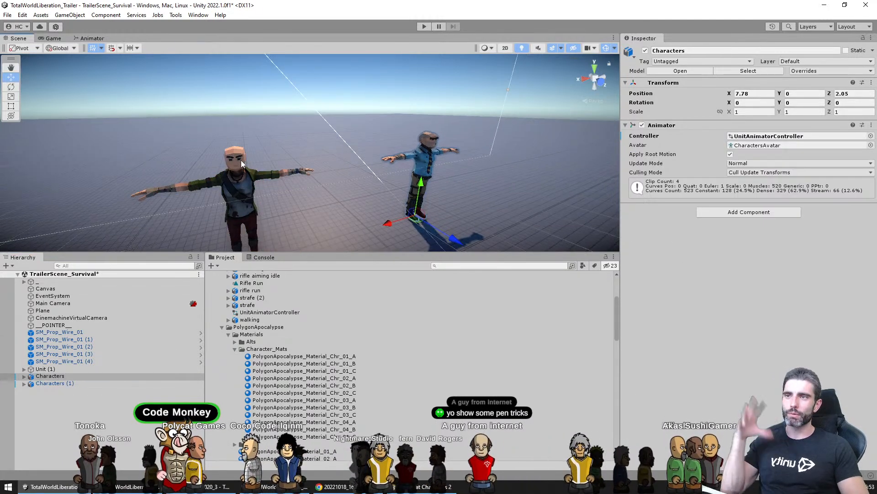
left_click_drag(258, 156, 478, 186, "alt")
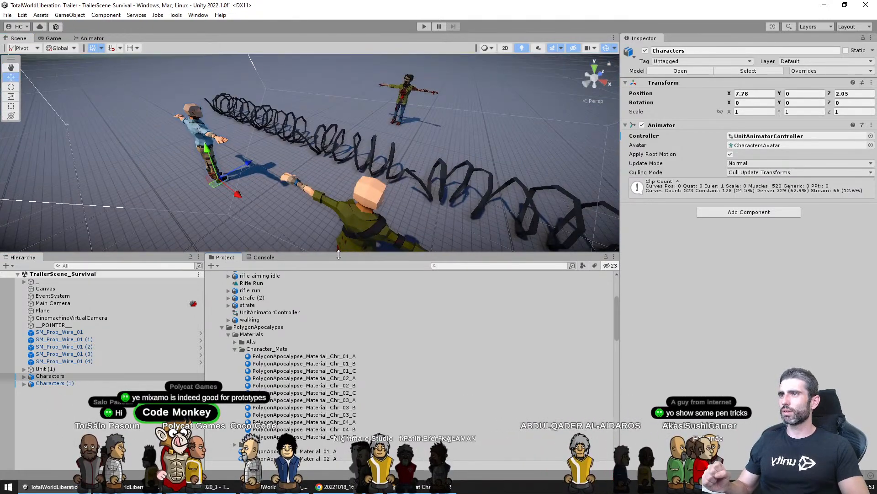
Locate the controller assigned to the Characters object's Animator and open UnitAnimatorController's state graph
left_click_drag(339, 254, 327, 284)
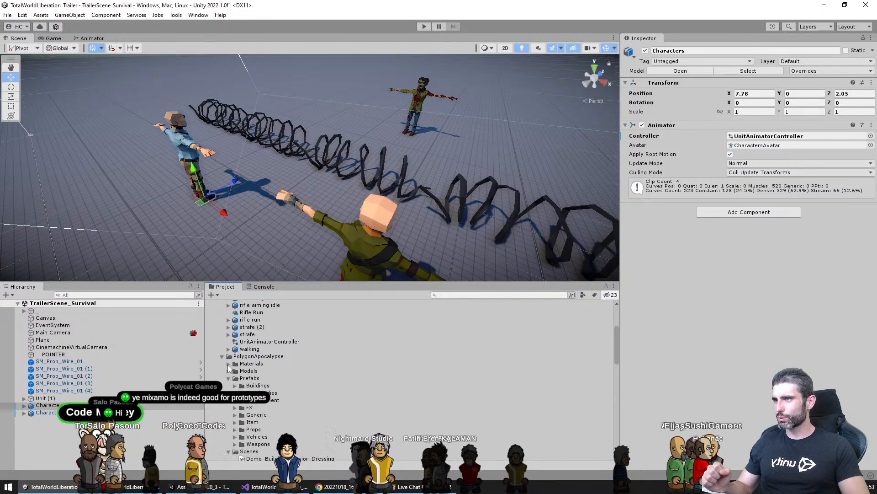
scroll(230, 368, "down", 3)
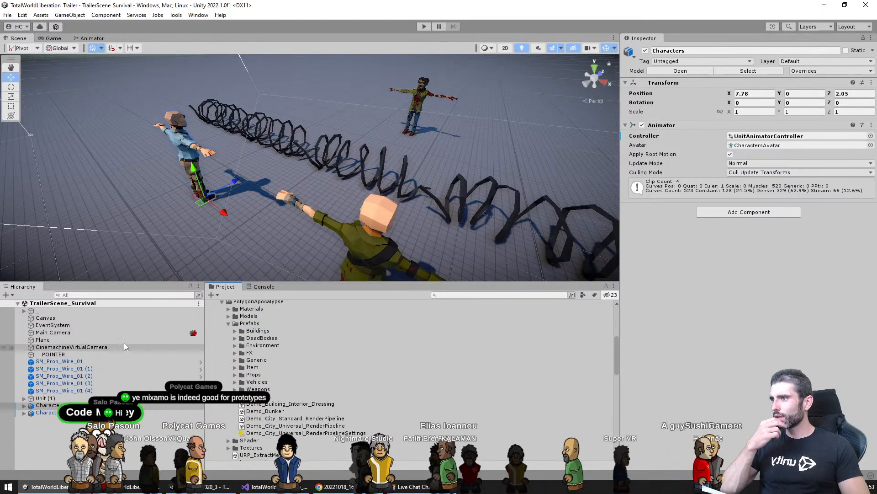
left_click_drag(141, 282, 155, 238)
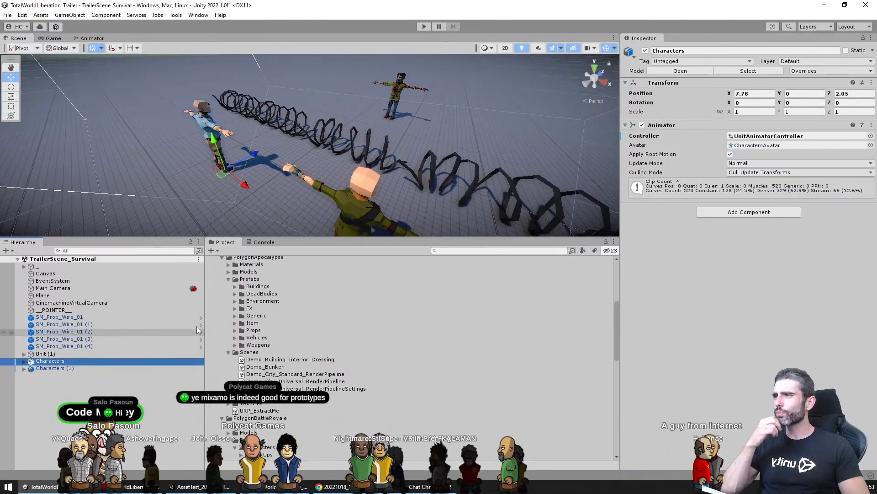
left_click(777, 136)
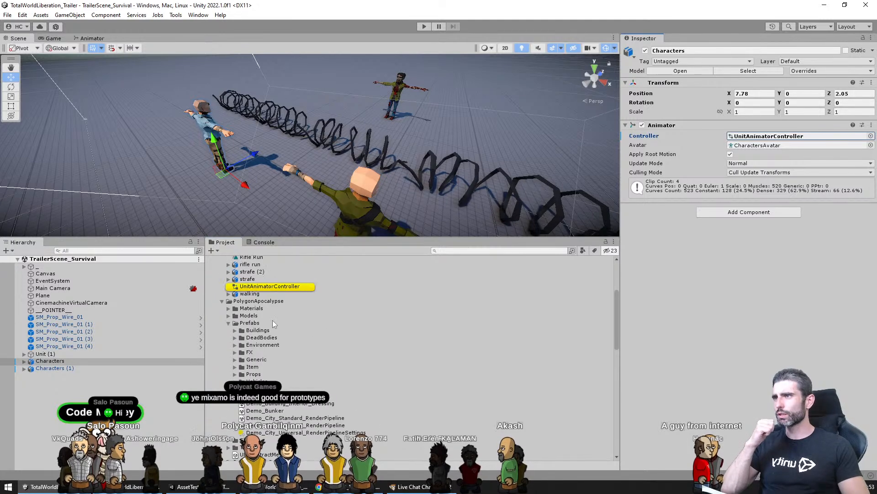
double_click(265, 287)
Search the project assets for "anima" and for "idle"
left_click(467, 251)
type("anima")
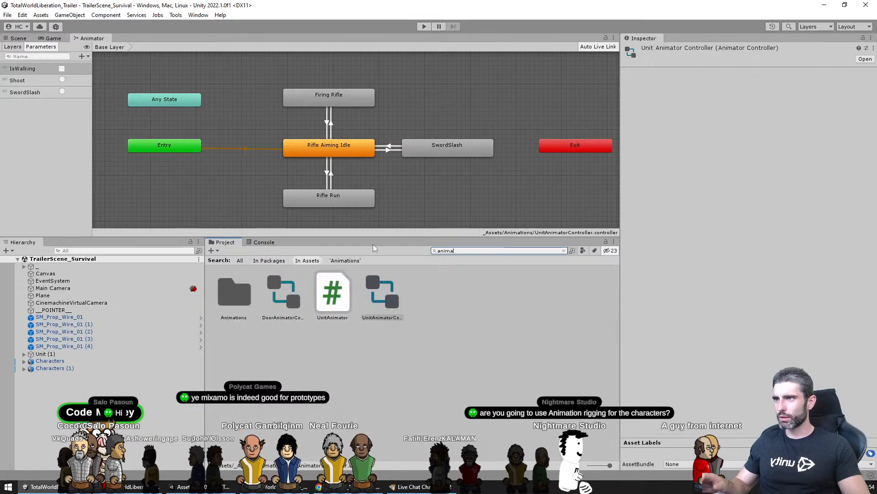
key("BackSpace")
key("BackSpace")
key("BackSpace")
key("BackSpace")
key("BackSpace")
type("idle")
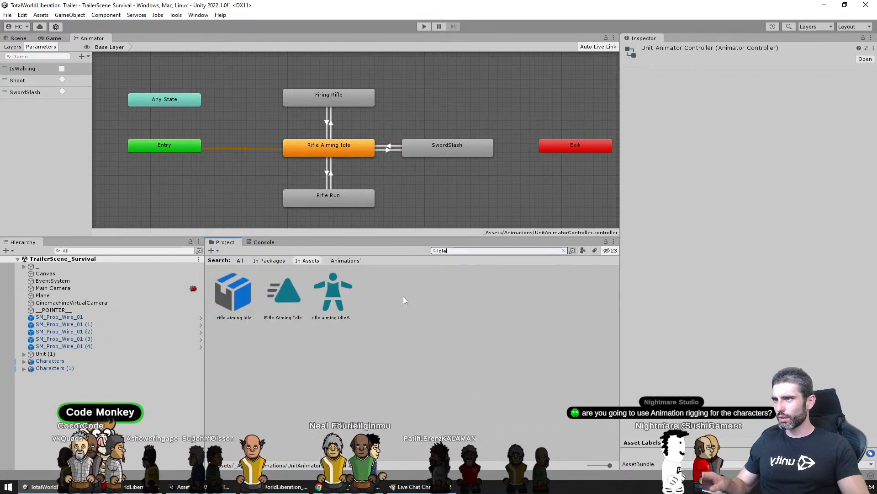
Search the project assets for "walk" and clear the search
key("BackSpace")
key("BackSpace")
key("BackSpace")
key("BackSpace")
type("walk")
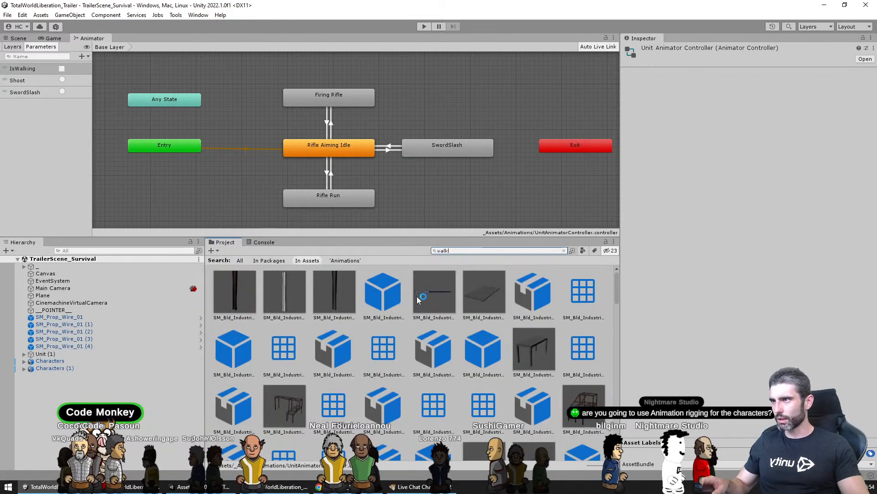
key("BackSpace")
key("BackSpace")
key("BackSpace")
key("BackSpace")
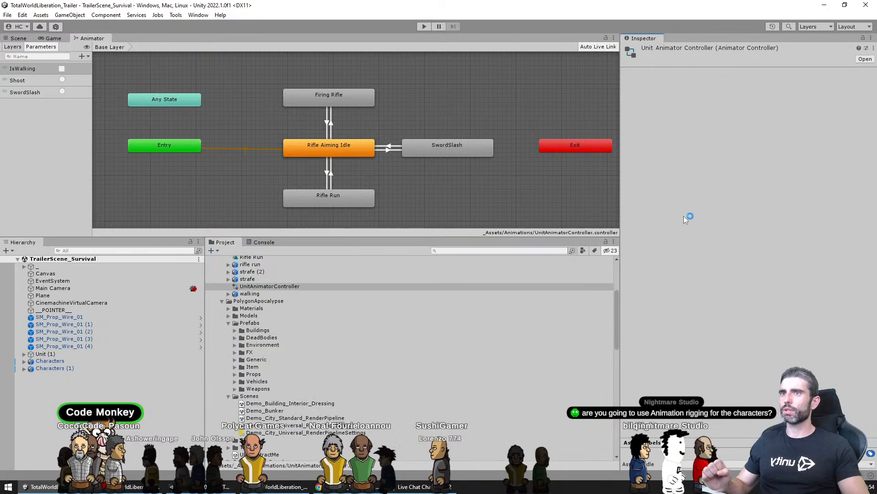
Open the Package Manager and list the packages under My Assets
left_click(40, 14)
left_click(224, 136)
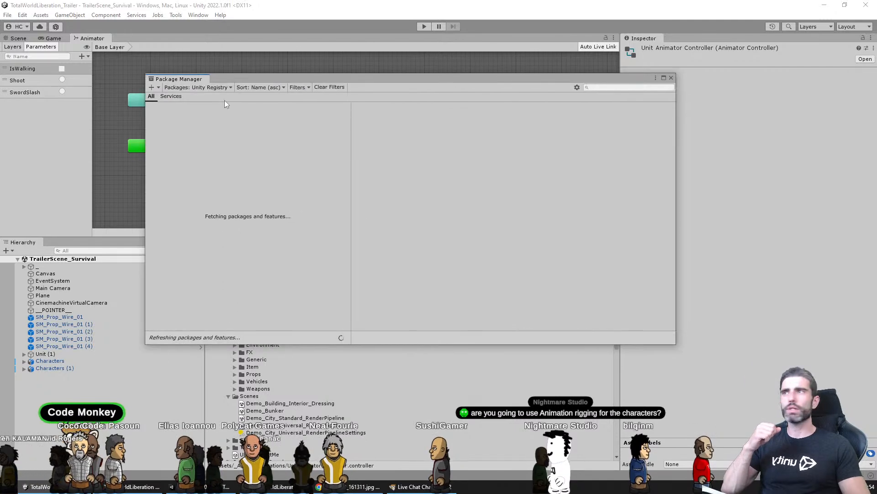
left_click(197, 87)
left_click(525, 199)
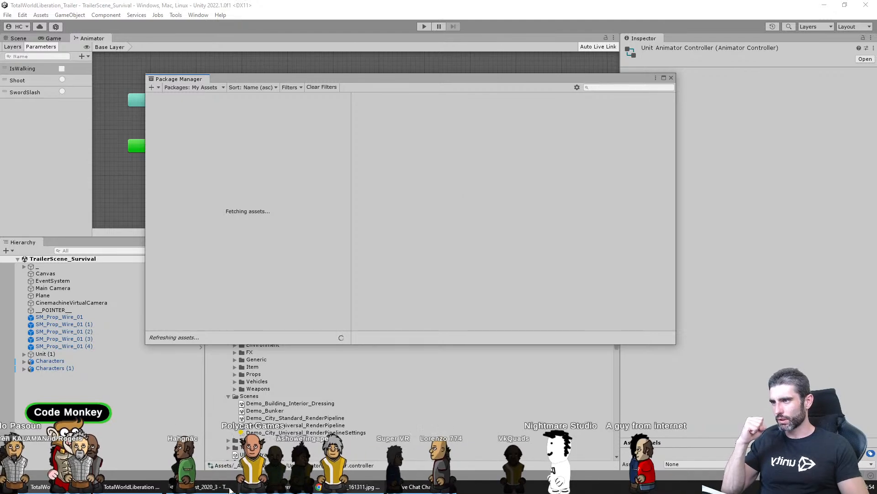
Stop the running DemoScene in the TotalWorldLiberation project and browse the asset folders of the AssetTest_2020_3 project
left_click(361, 488)
left_click(130, 486)
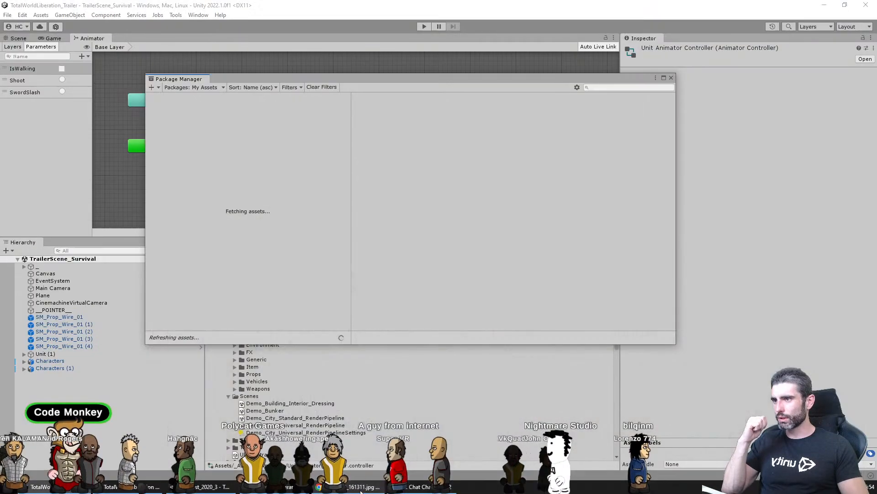
left_click(130, 487)
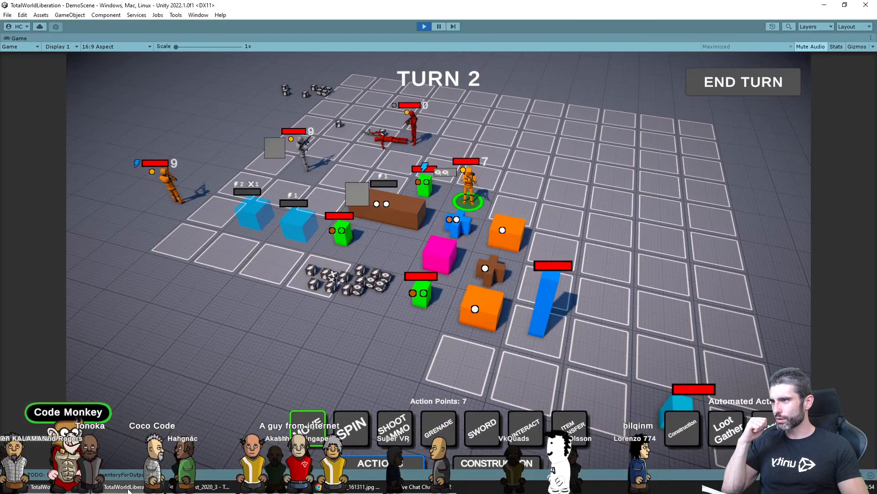
left_click(211, 487)
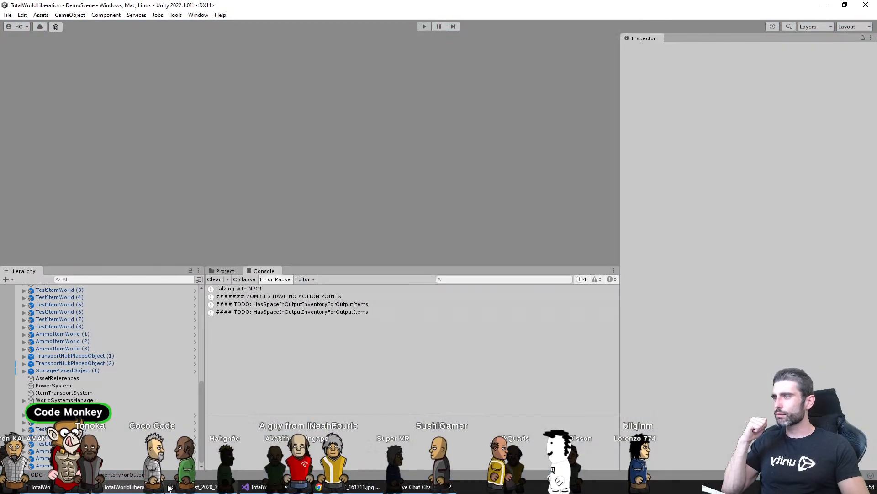
scroll(283, 386, "down", 10)
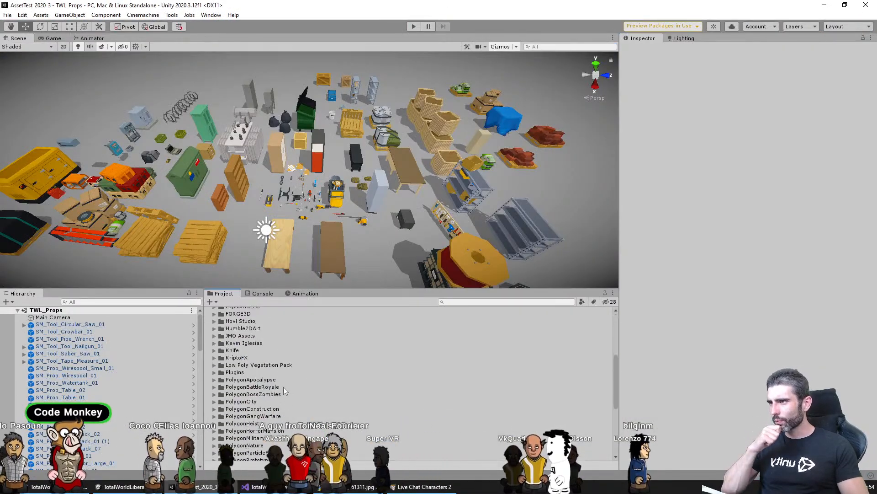
scroll(276, 375, "down", 6)
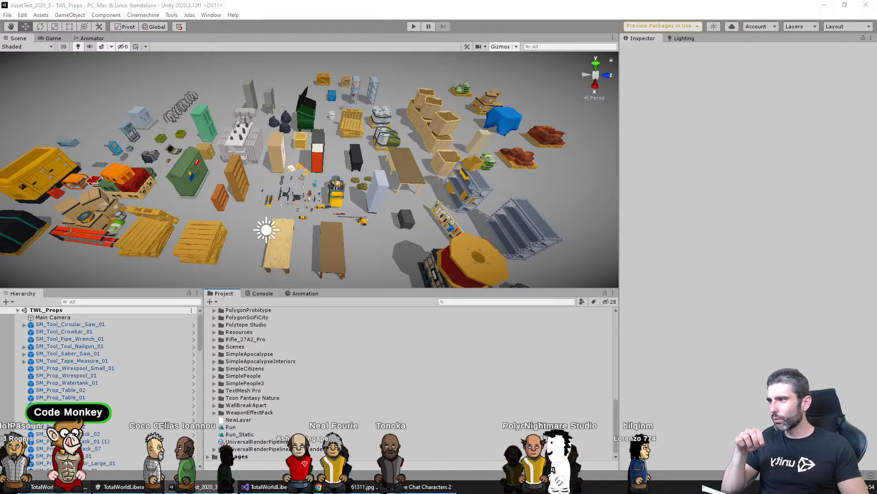
Switch to the Unity Asset Store in Firefox and search My Assets for "animation"
key("alt+Tab")
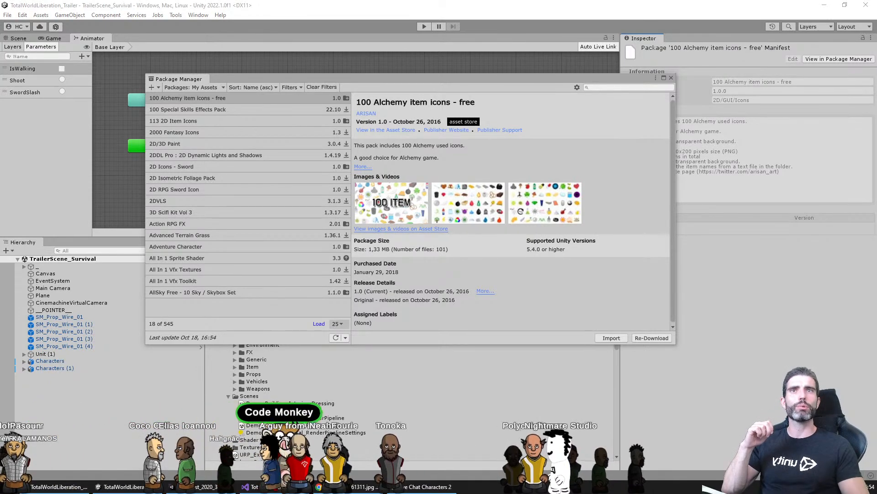
key("alt+Tab")
left_click(540, 227)
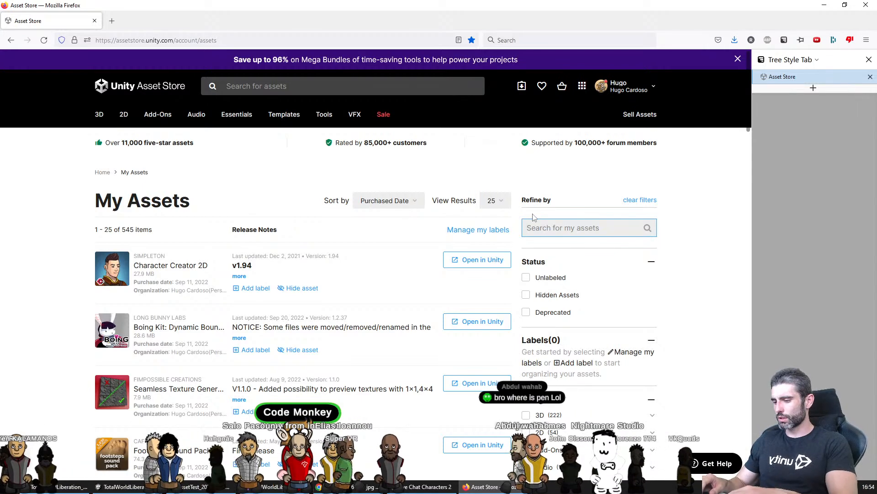
type("animation")
key("Return")
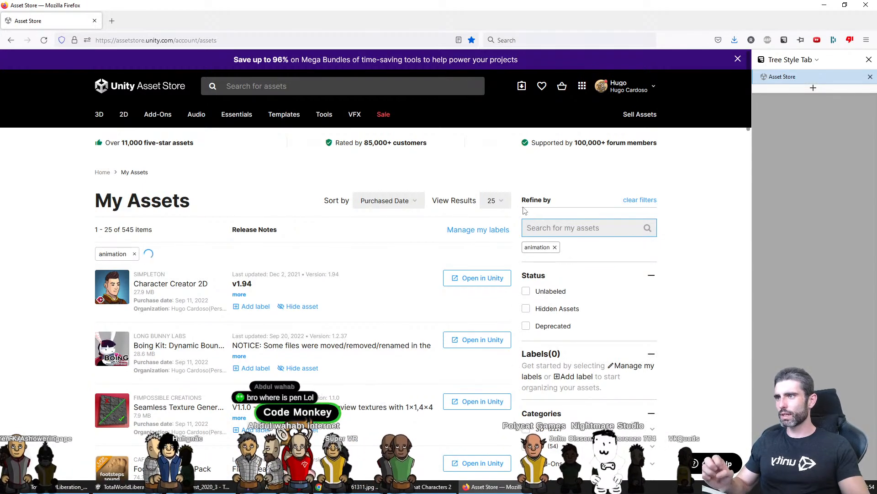
Look through the first two pages of owned animation assets for a suitable humanoid motion pack
scroll(345, 192, "down", 5)
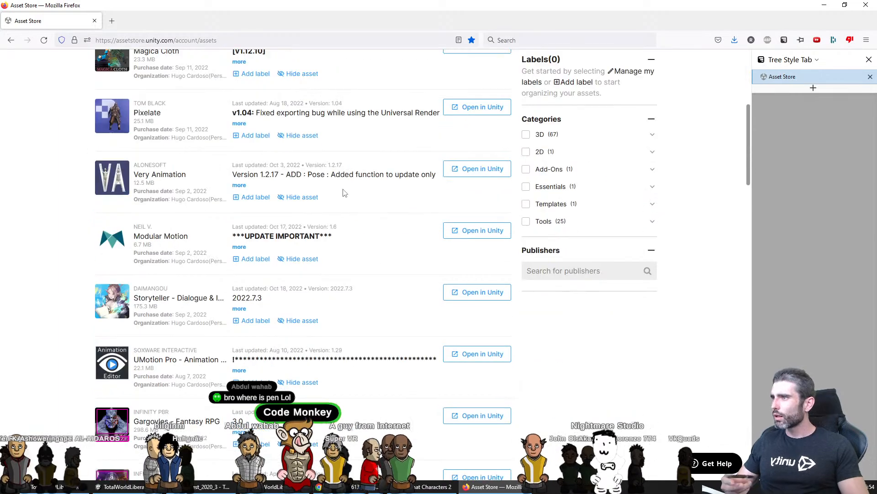
scroll(345, 193, "down", 15)
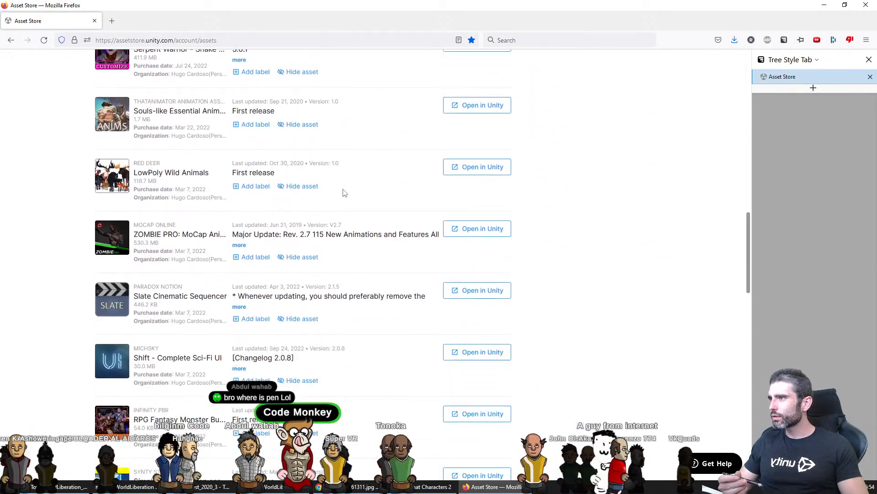
scroll(344, 190, "down", 8)
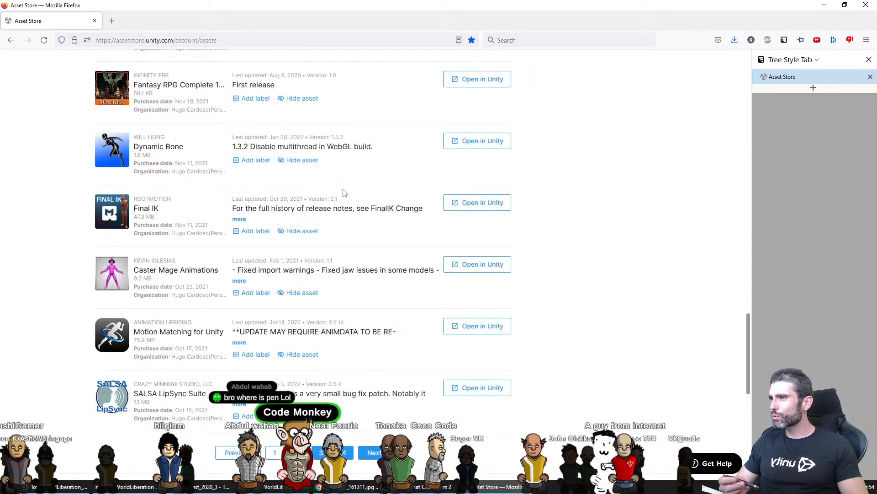
left_click(374, 377)
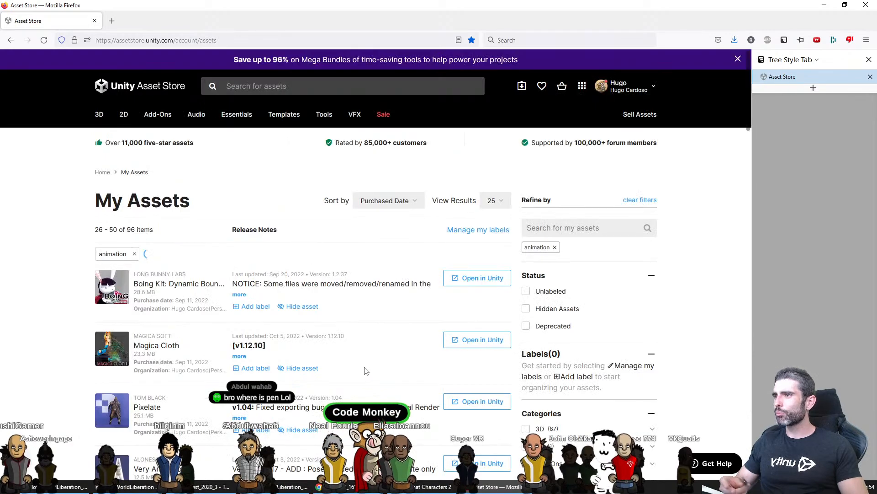
scroll(332, 273, "down", 1)
scroll(332, 272, "down", 10)
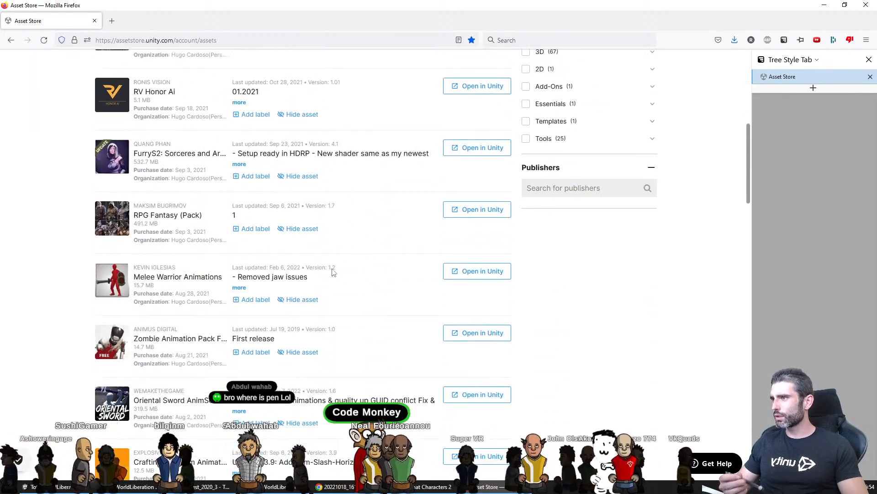
scroll(332, 270, "down", 1)
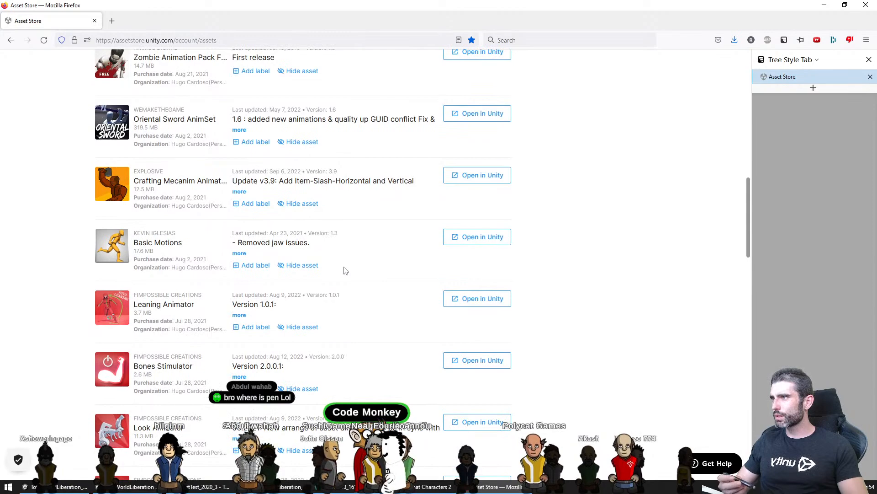
scroll(159, 247, "down", 6)
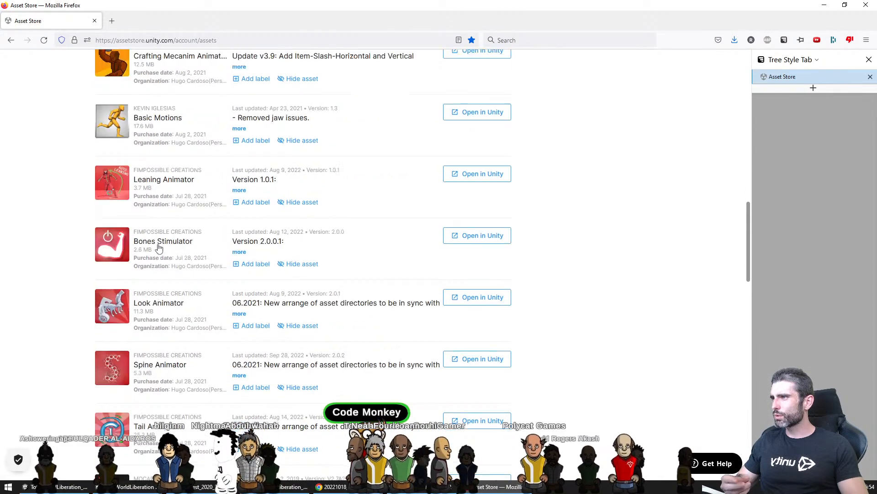
scroll(160, 243, "up", 5)
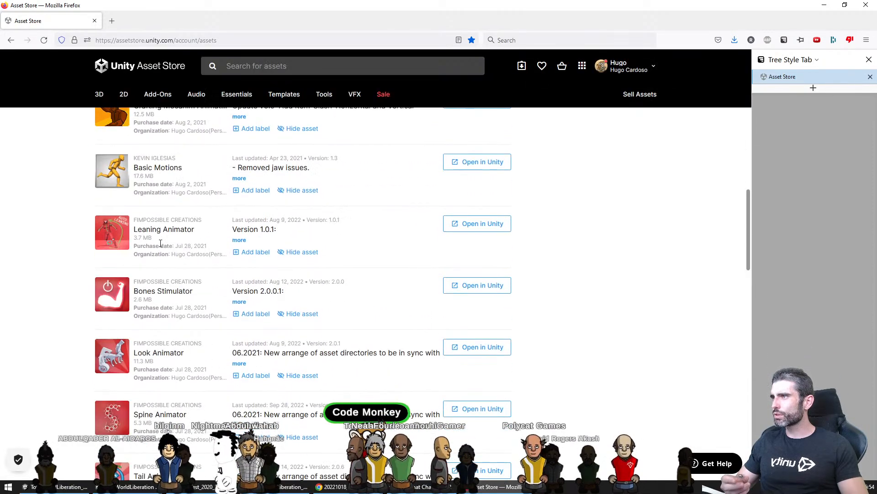
Open the Basic Motions asset from the store in Unity's Package Manager, allowing the external link
left_click(164, 168)
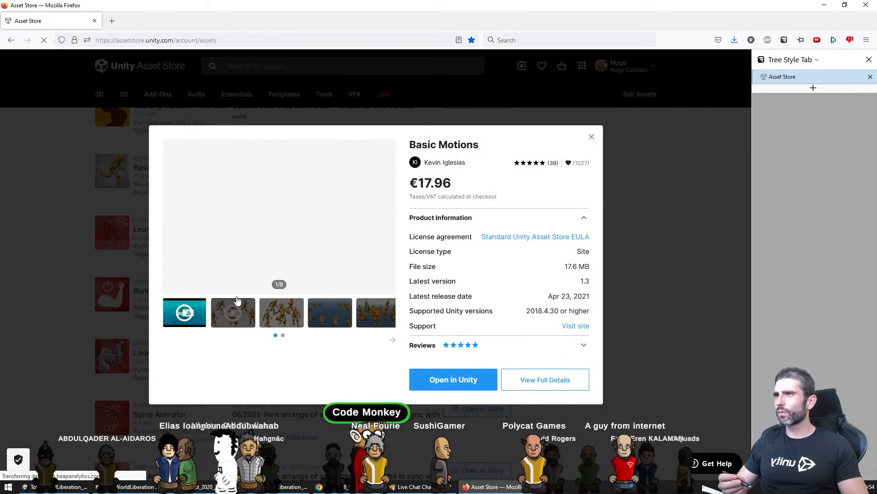
left_click(452, 379)
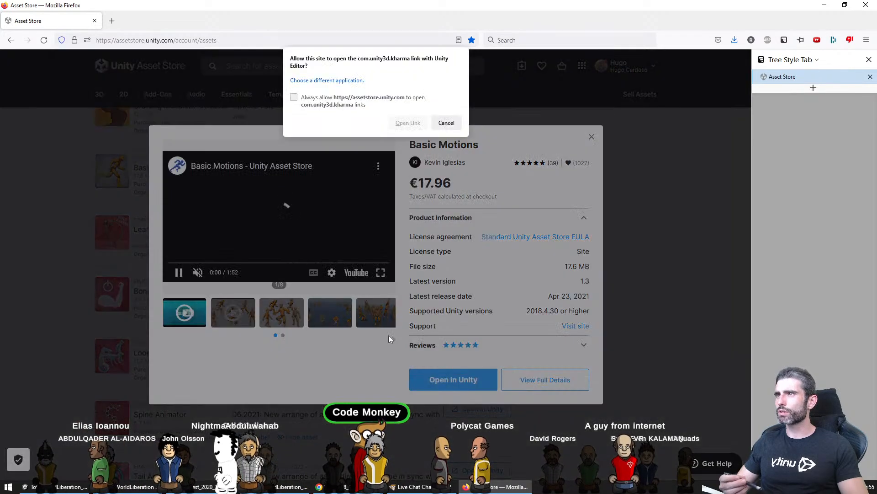
left_click(408, 123)
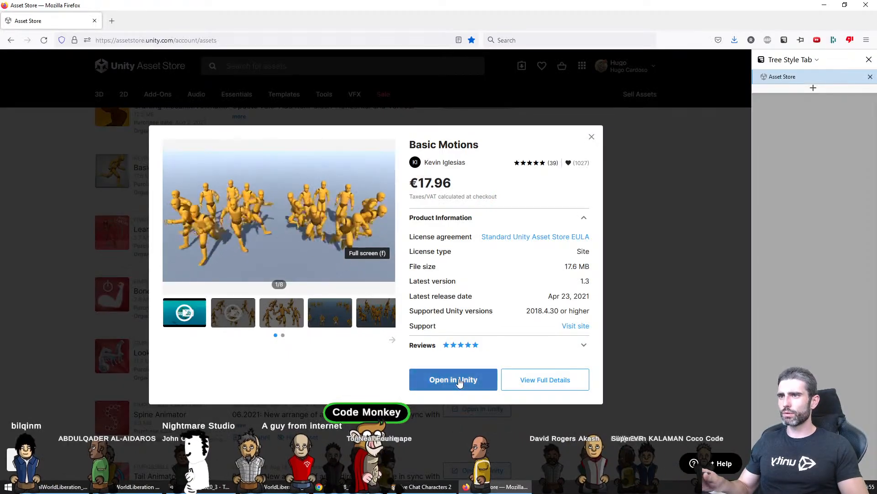
left_click(450, 380)
left_click(408, 123)
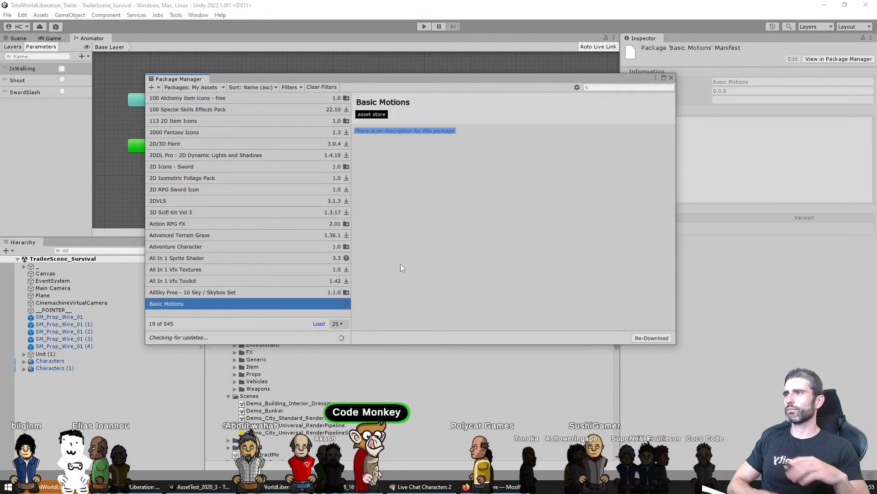
Import the Basic Motions package into the project and close the Package Manager
left_click(612, 338)
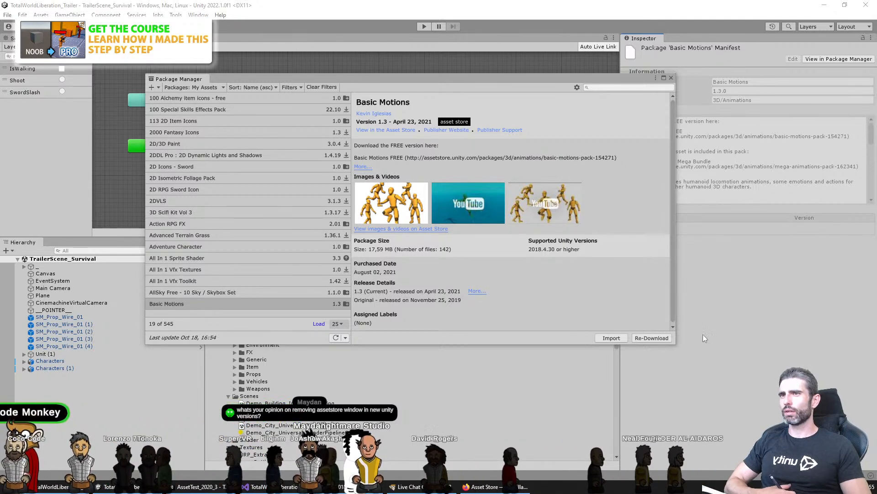
left_click(649, 135)
left_click(672, 79)
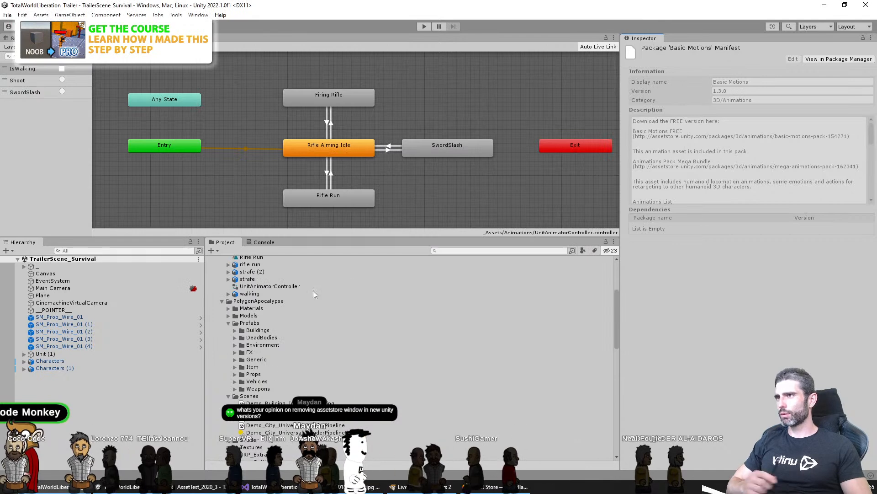
Search the project assets for "idle", show the results as a list and preview the BasicMotions@Idle01 animation clip
left_click(459, 251)
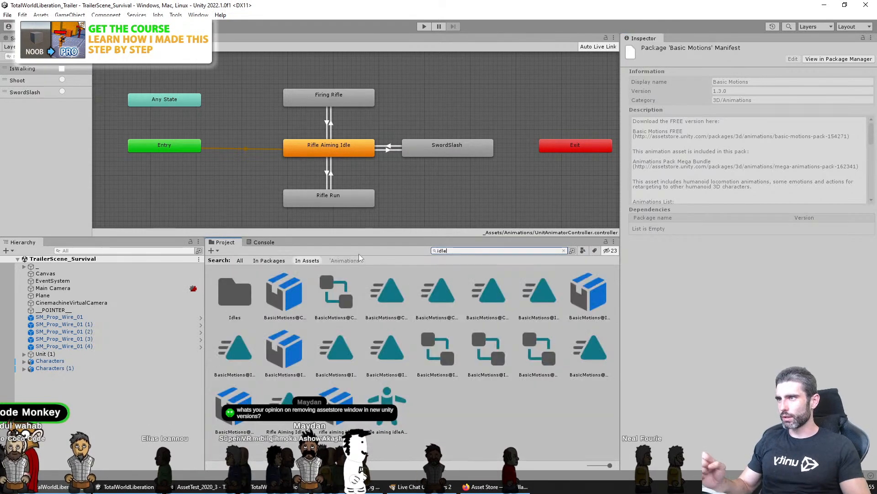
left_click(284, 295)
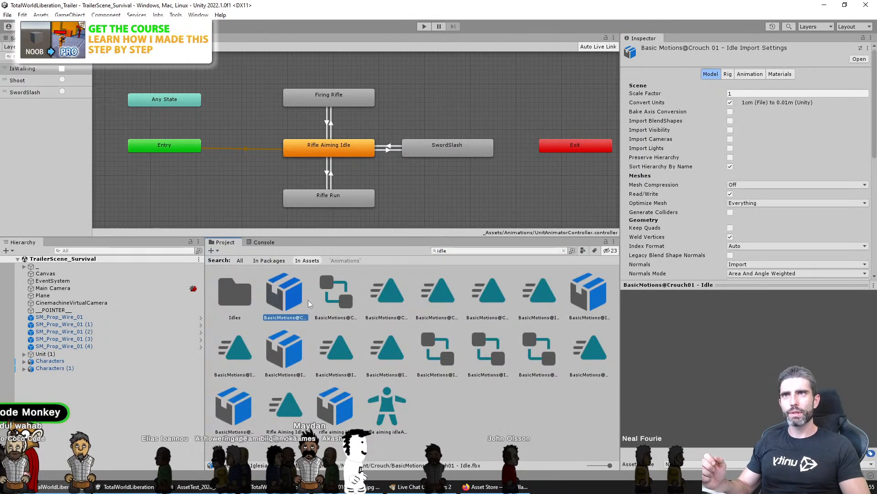
left_click(343, 293)
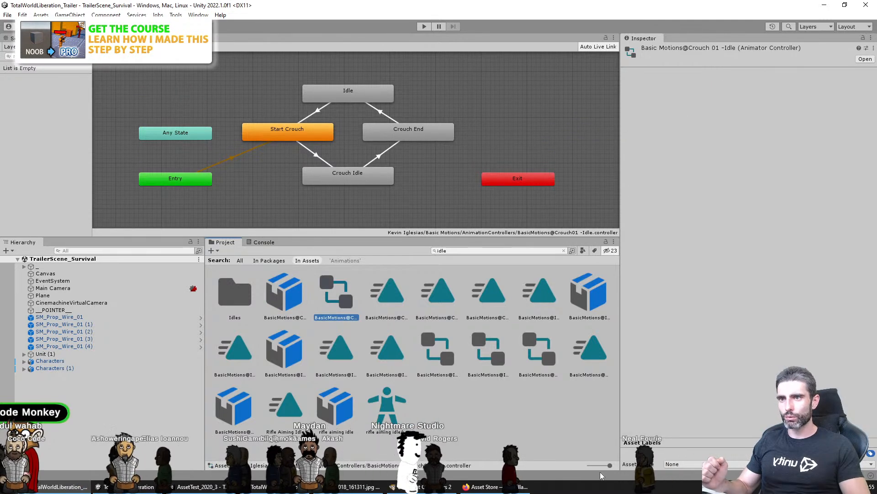
left_click_drag(610, 466, 465, 470)
left_click(265, 320)
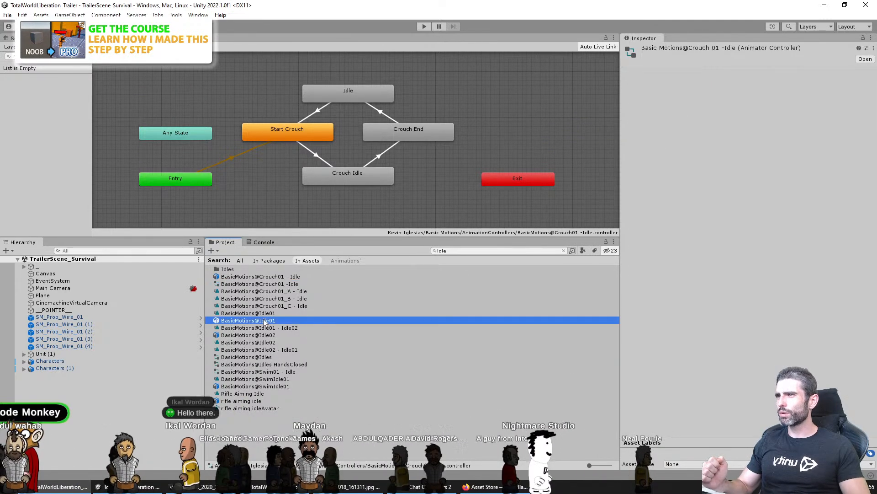
left_click(265, 313)
left_click(628, 295)
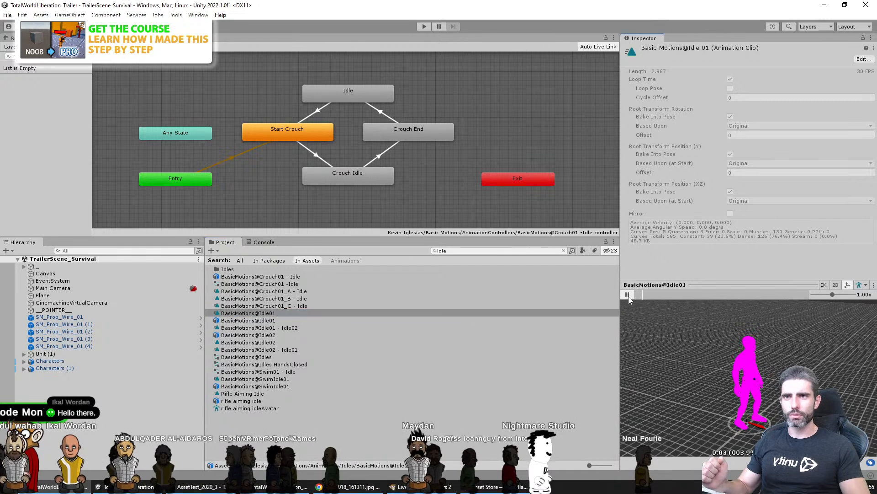
left_click_drag(260, 316, 280, 186)
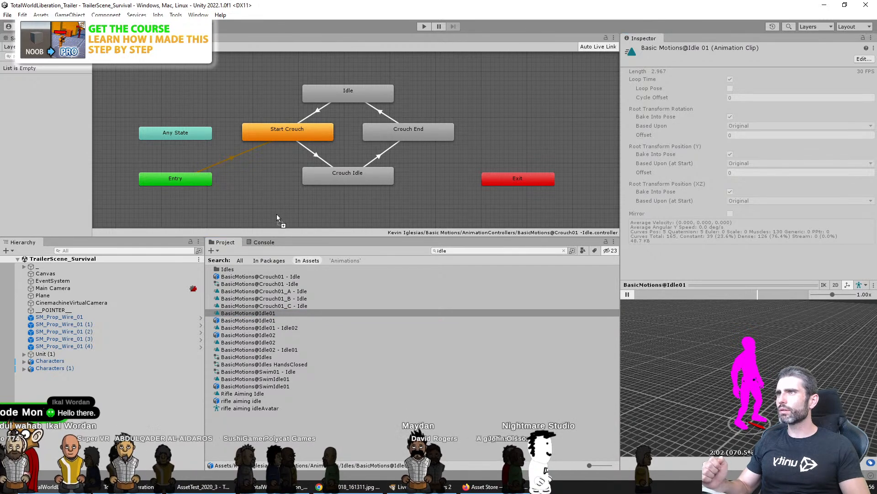
left_click_drag(277, 217, 274, 207)
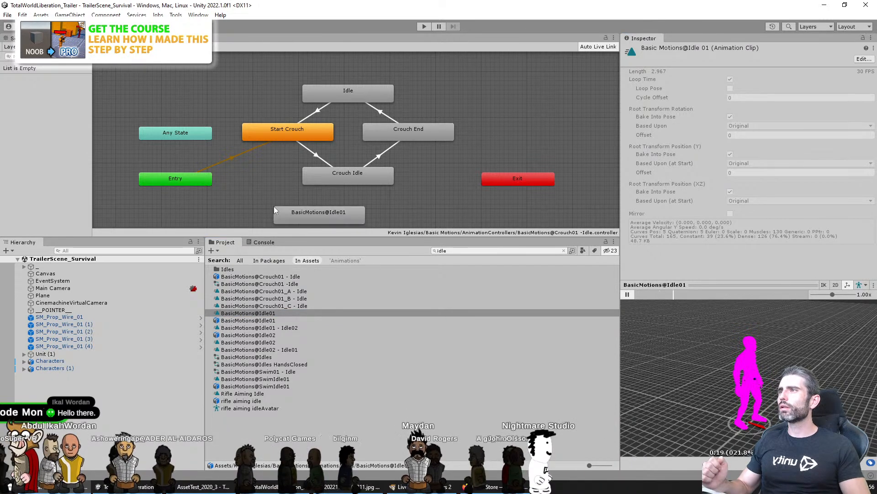
left_click(304, 219)
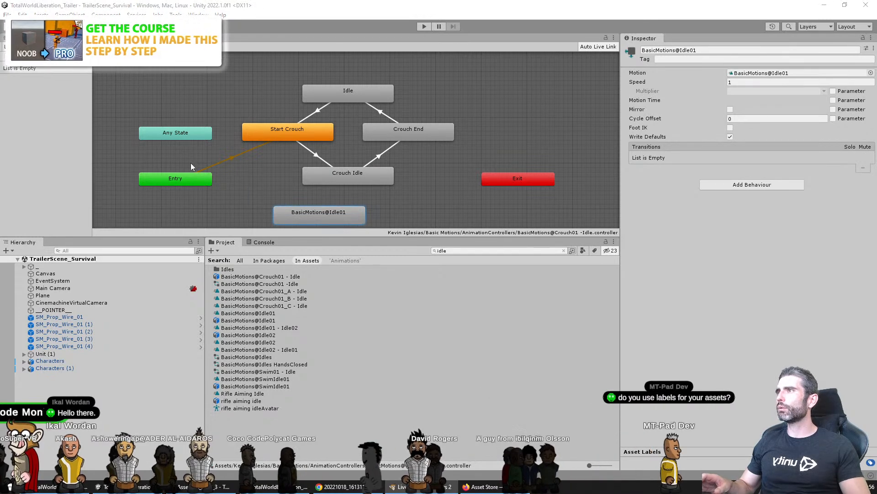
left_click(314, 211)
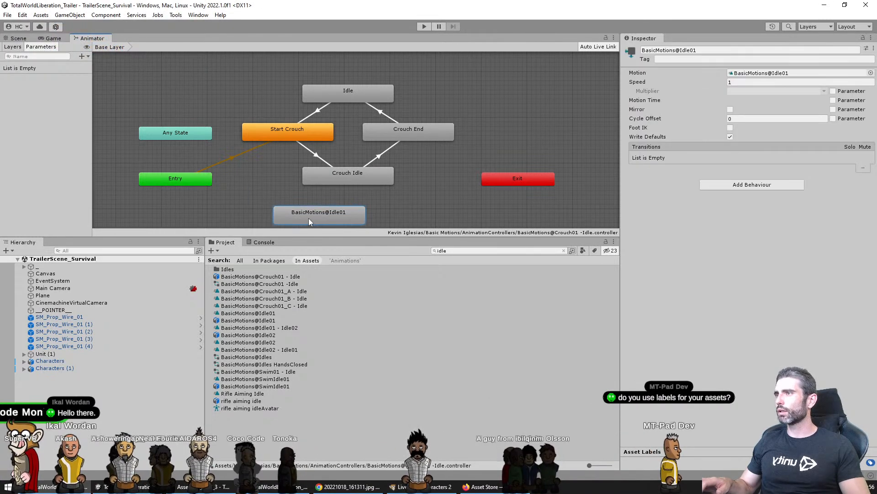
key("Delete")
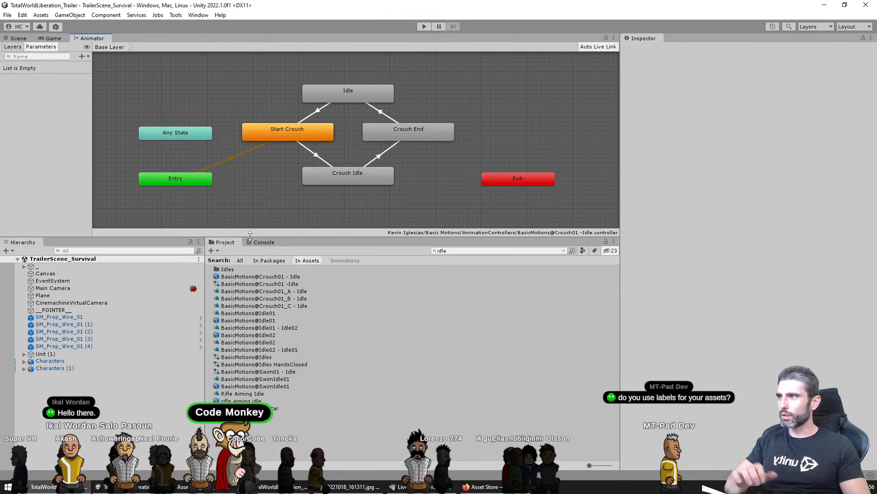
Add the BasicMotions@Idle01 clip as a state to the Characters object's UnitAnimatorController and make it the layer default state
left_click(95, 360)
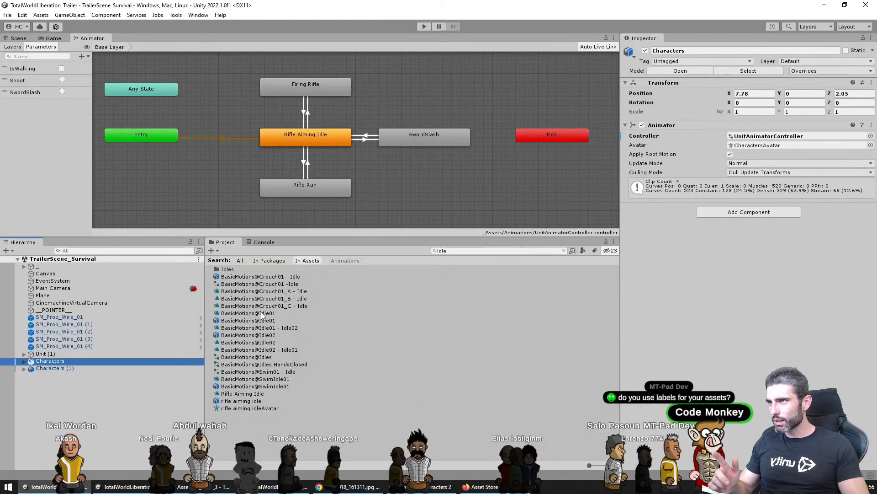
left_click_drag(262, 314, 211, 176)
right_click(207, 185)
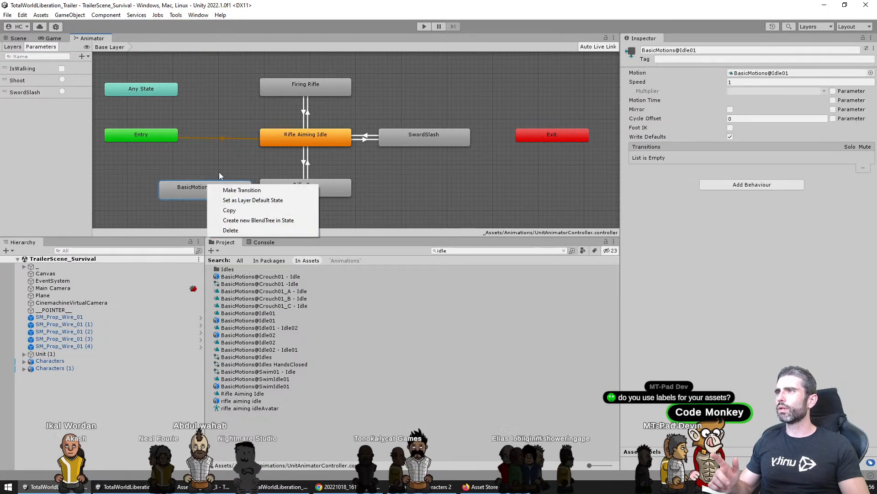
left_click(248, 200)
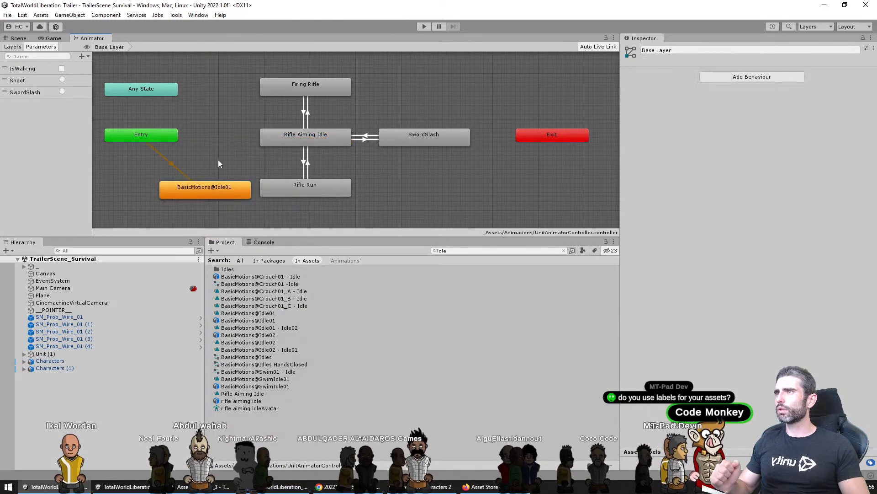
Return to an enlarged Scene view, then play the scene to check the characters' idle animation and stop it
left_click(19, 39)
left_click_drag(343, 237, 348, 312)
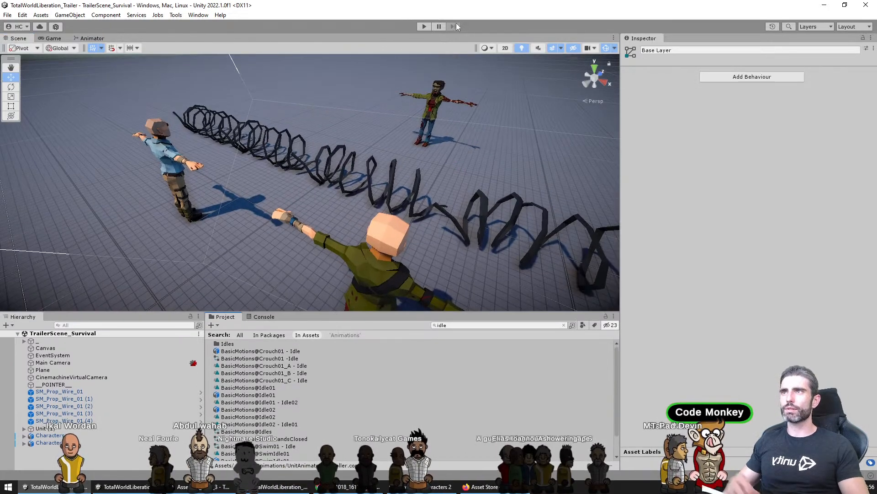
key("ctrl+p")
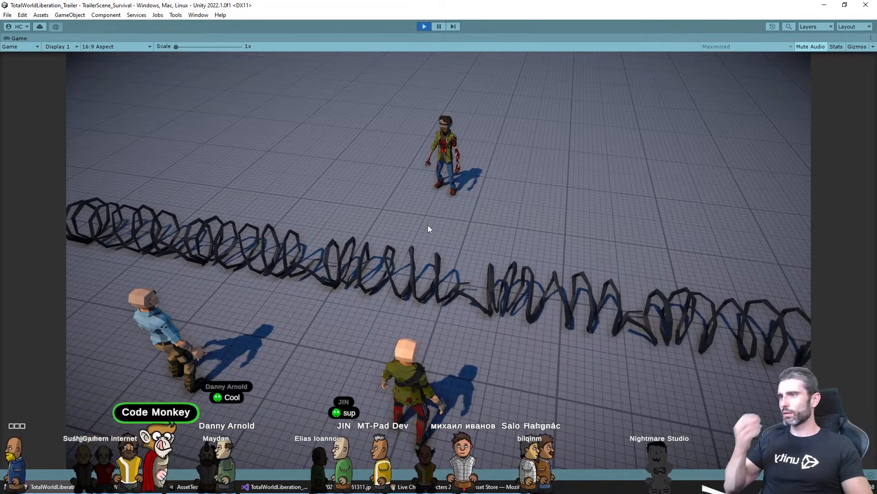
left_click(424, 27)
Duplicate the zombie's parent Unit object beyond the barbed wire
scroll(298, 262, "down", 1)
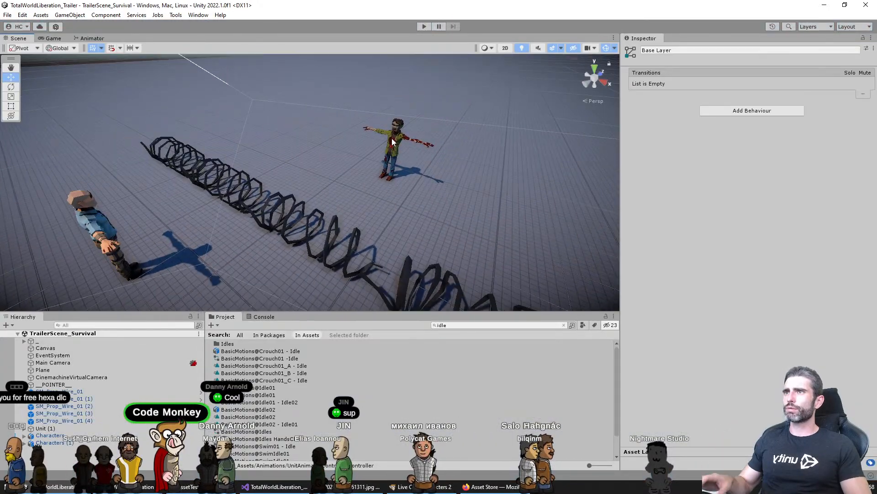
left_click(393, 143)
middle_click_drag(293, 227, 208, 288)
left_click(109, 373)
key("Left")
key("Left")
key("Left")
key("Left")
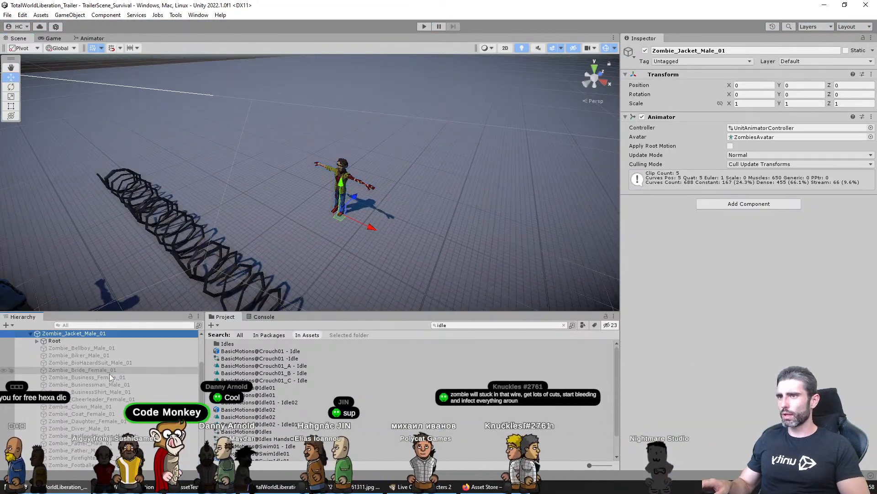
key("ctrl+d")
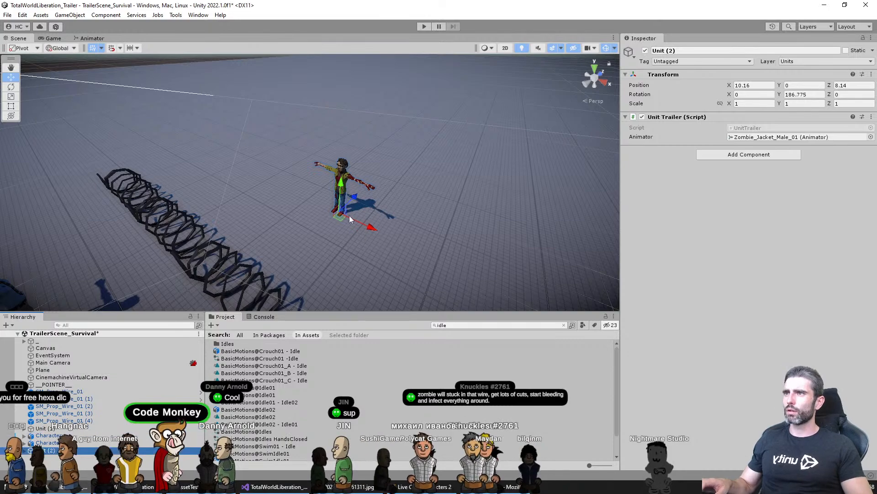
Add another zombie Unit copy beyond the barbed wire and swap its Zombie_Jacket_Male_01 mesh for Zombie_Grandma_Female_01
left_click_drag(349, 215, 442, 232)
key("ctrl+d")
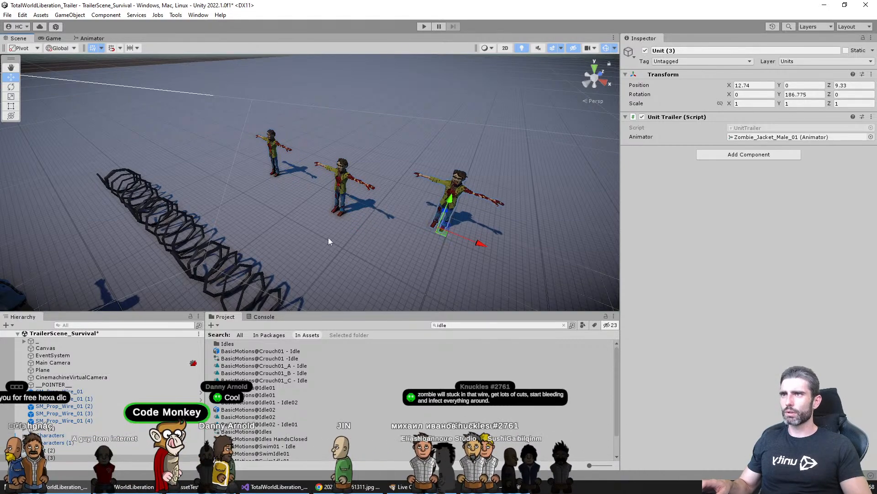
middle_click(108, 390)
key("Right")
key("Right")
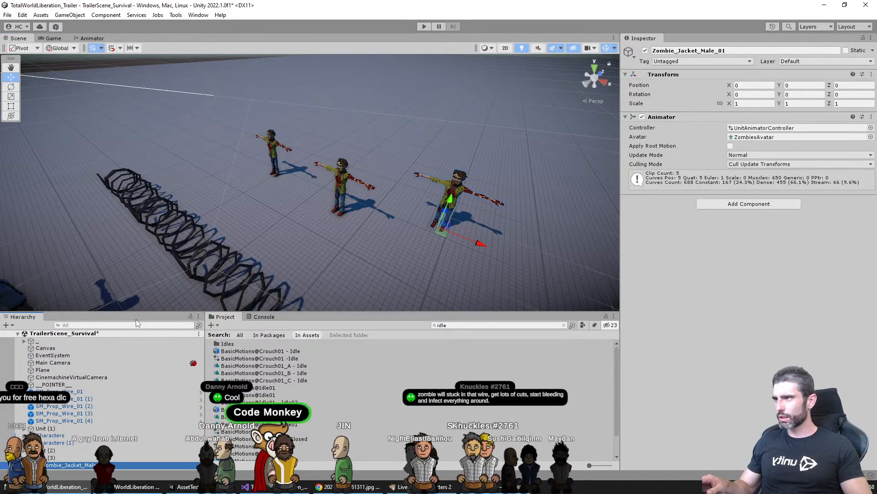
left_click_drag(136, 311, 115, 161)
key("Right")
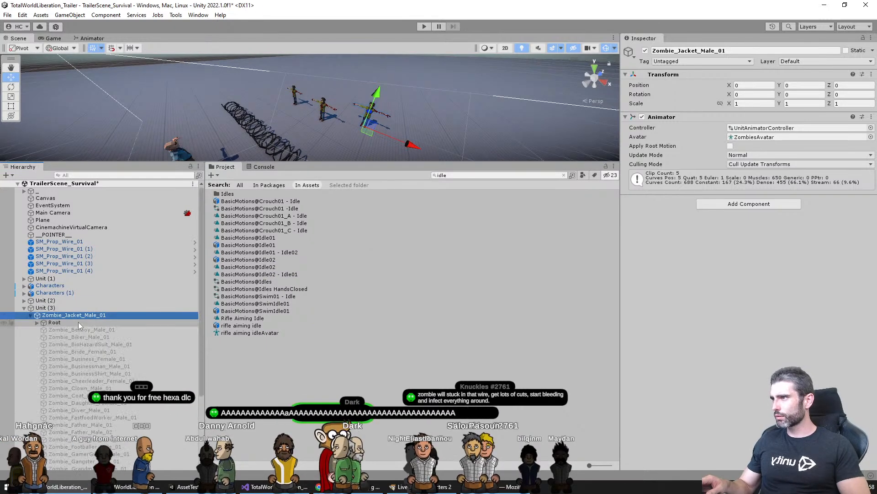
key("Down")
scroll(91, 321, "down", 5)
left_click(91, 308)
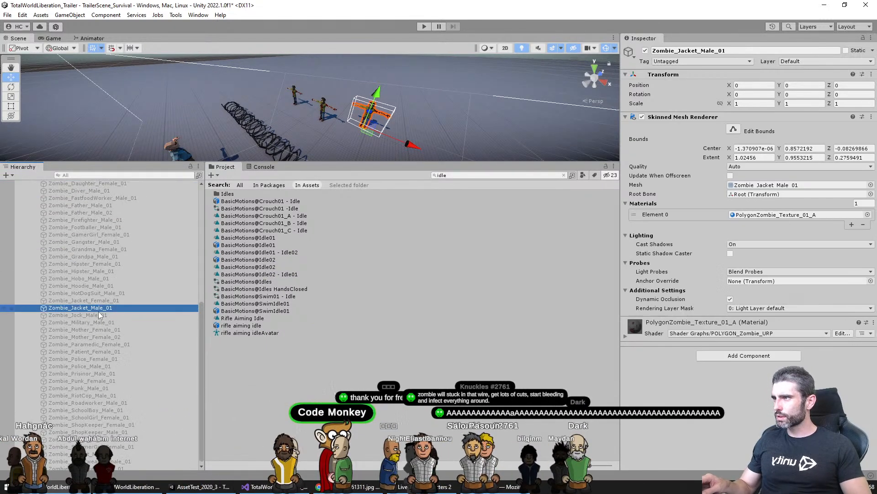
left_click(109, 249)
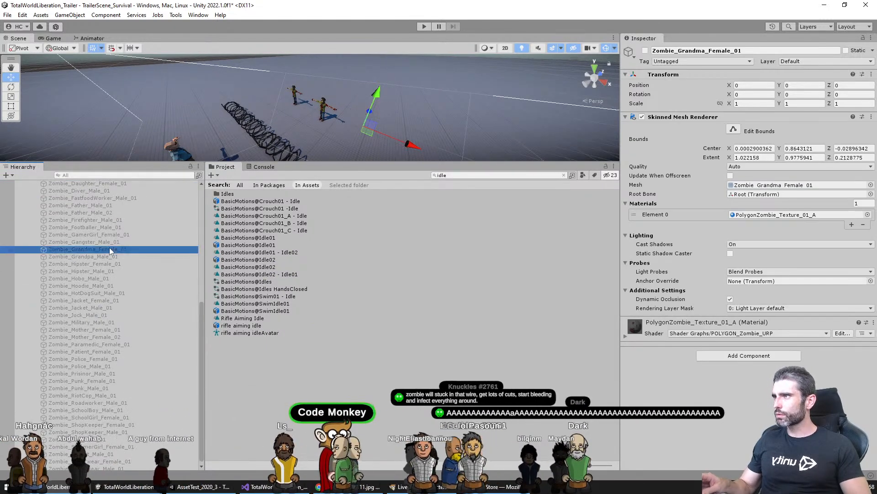
Swap the Unit (2) zombie's jacket mesh for Zombie_Police_Male_01 and enlarge the Scene view
left_click(297, 97)
left_click(97, 359)
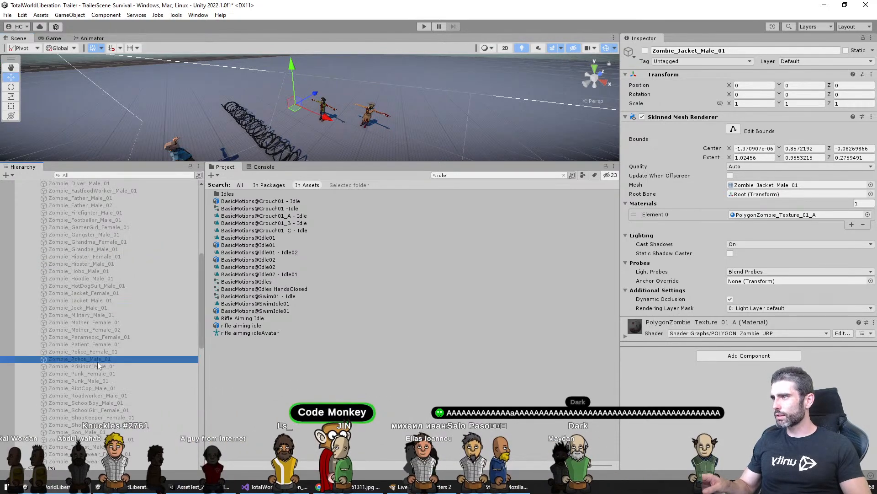
left_click_drag(298, 195, 228, 349)
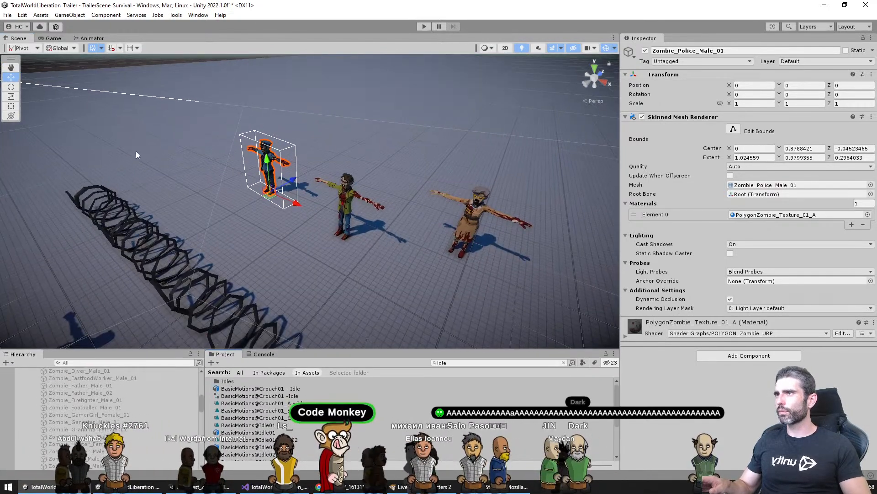
Check the three zombies and the survivors in the maximized Game view, then restore the normal layout
left_click(62, 37)
key("shift+space")
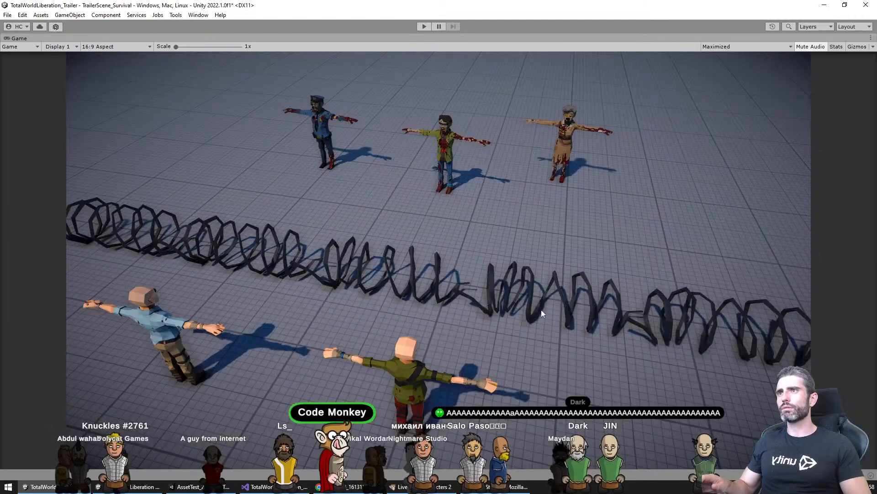
key("shift+space")
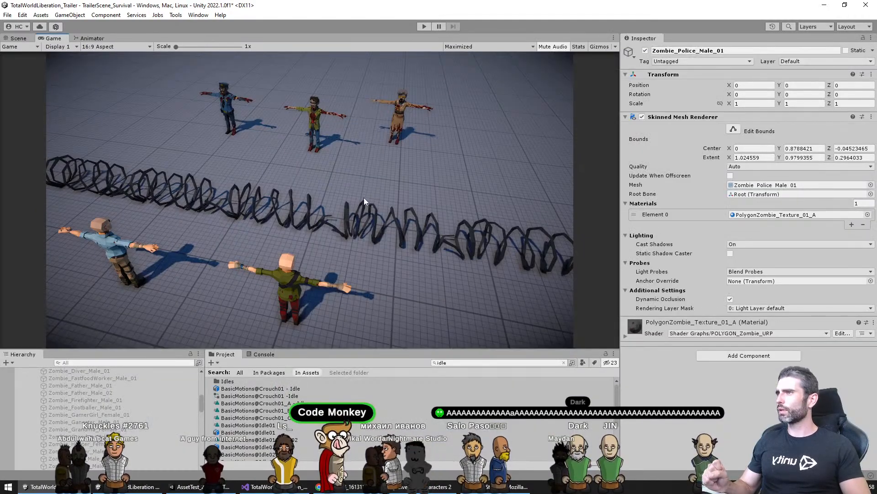
Enlarge the object list and collapse the Unit (3) and Unit (2) objects
left_click_drag(175, 348, 175, 228)
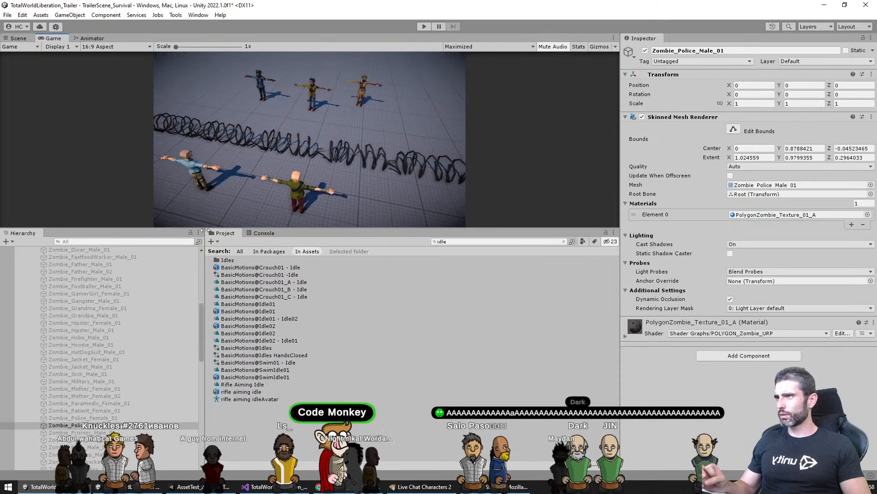
scroll(89, 335, "up", 5)
left_click(31, 375)
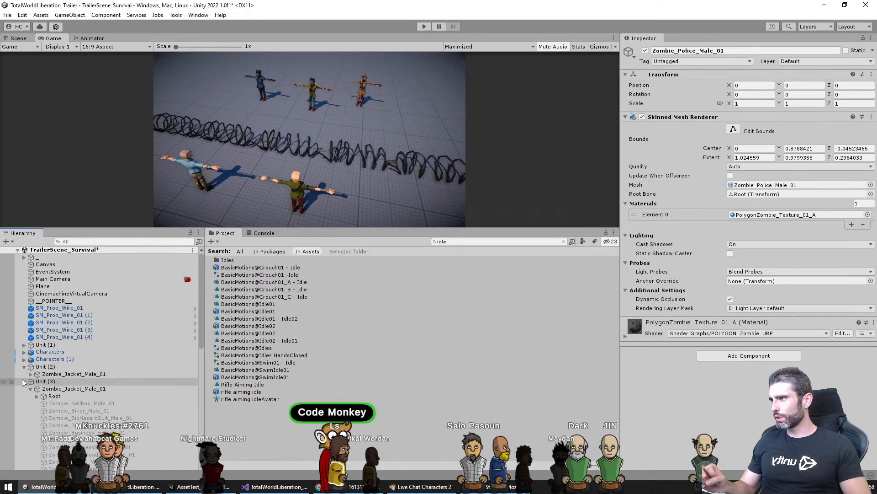
left_click(24, 366)
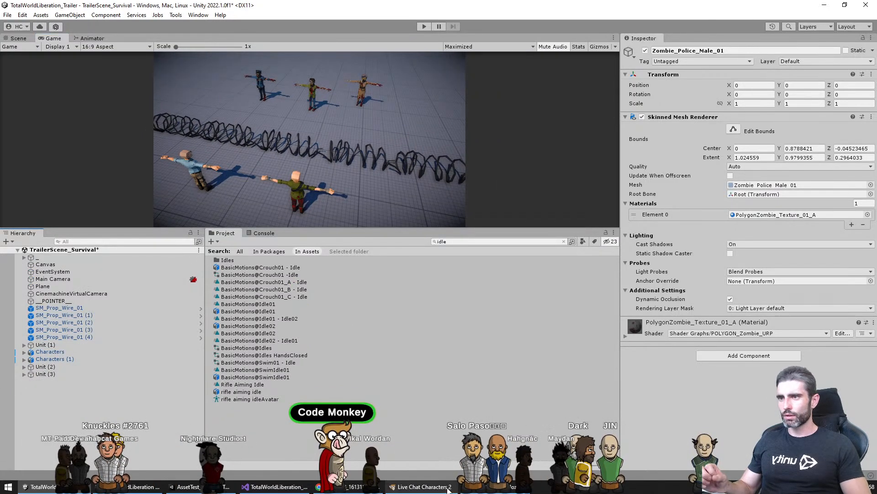
Review the Survival sketch in the trailer notes image in Chrome and the props in the AssetTest_2020_3 project, then return to TotalWorldLiberation_Trailer
left_click(500, 485)
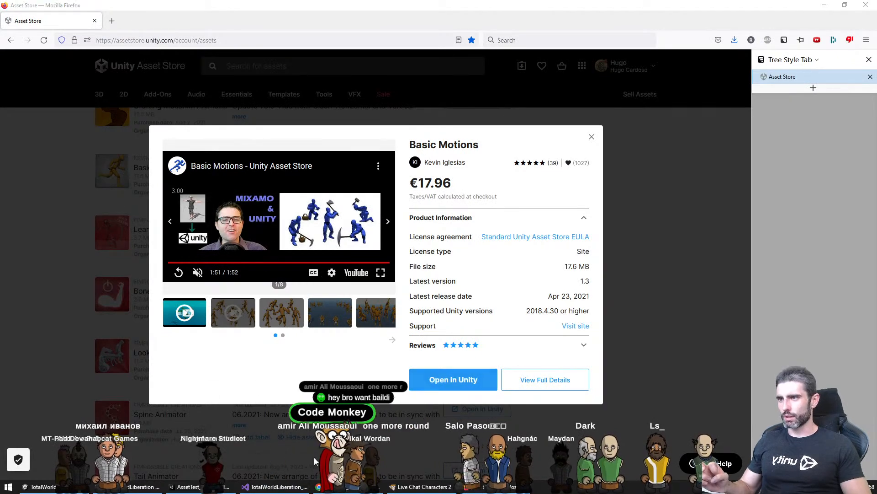
left_click(342, 487)
scroll(203, 244, "up", 3)
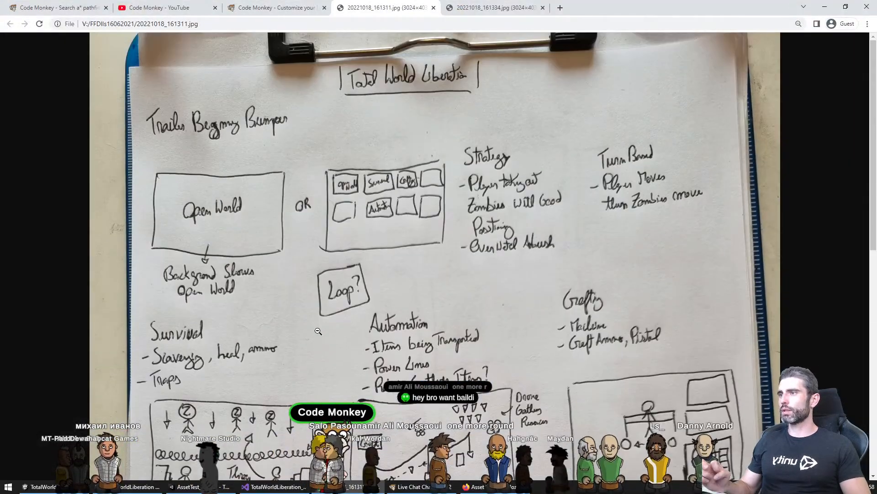
left_click(203, 244)
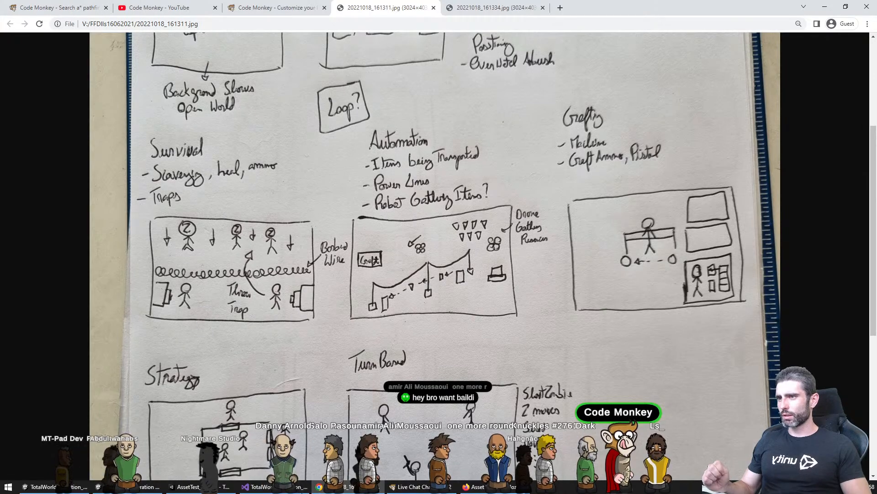
left_click(195, 487)
scroll(432, 186, "up", 5)
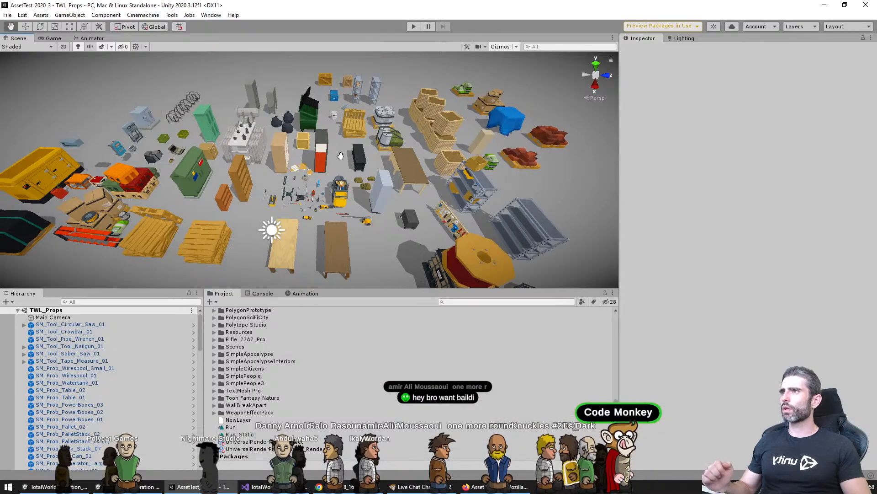
scroll(431, 185, "down", 5)
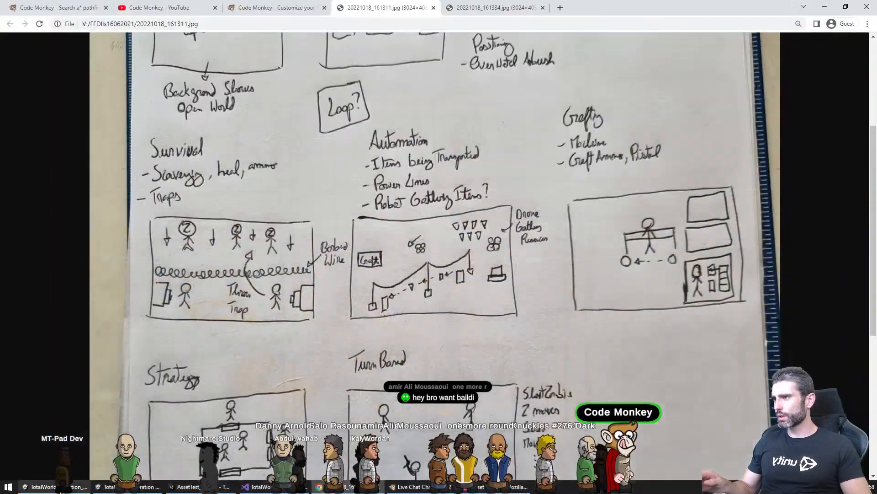
left_click(75, 484)
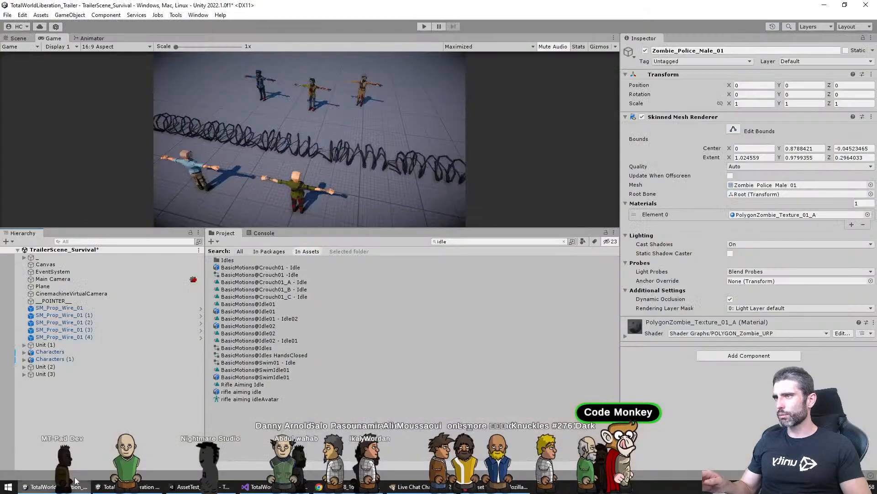
Clear the "idle" asset search and collapse the BasicMotions animation pack's folders to reach the Scenes folder
left_click(564, 241)
scroll(310, 311, "down", 10)
left_click(303, 294)
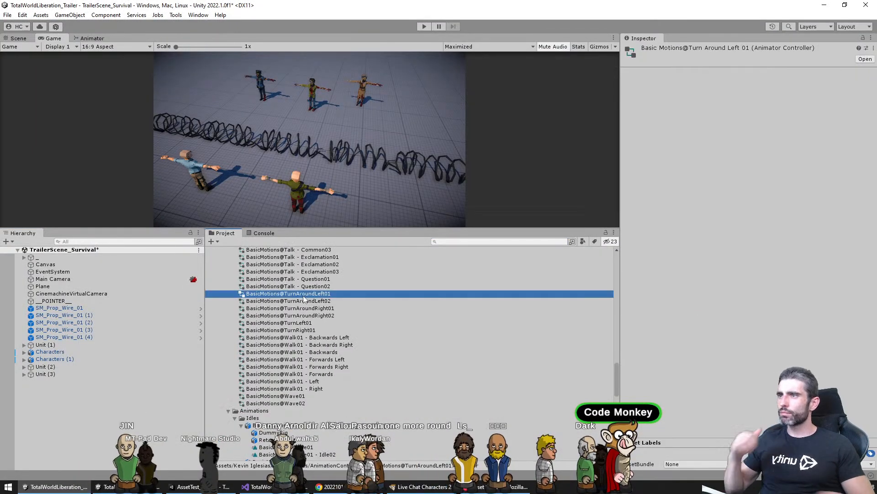
key("Left")
key("Left")
key("Left")
key("Left")
key("Left")
key("Left")
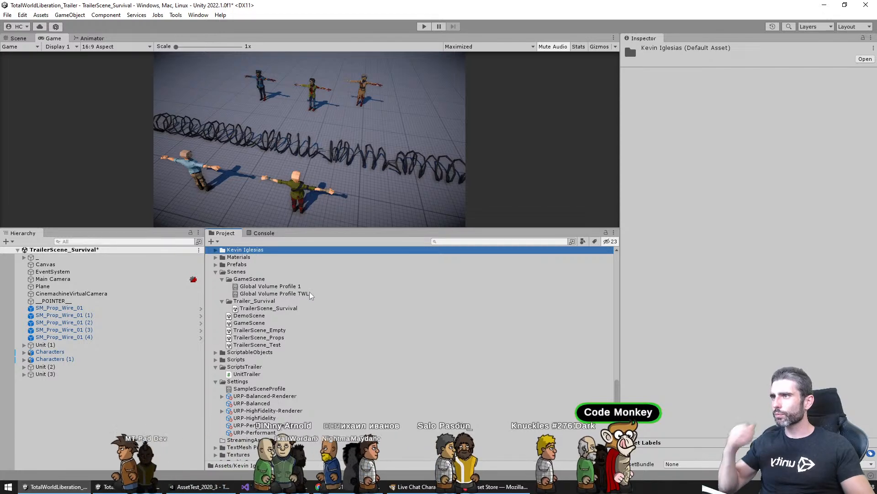
Open TrailerScene_Props, saving the current scene, and copy its SM_Prop_SupplyPile_03 crate pile into TrailerScene_Survival
double_click(274, 337)
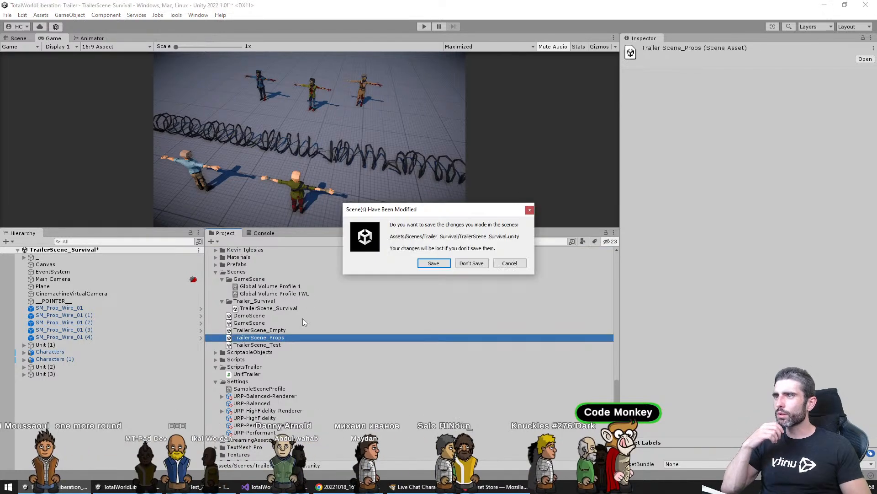
left_click(433, 263)
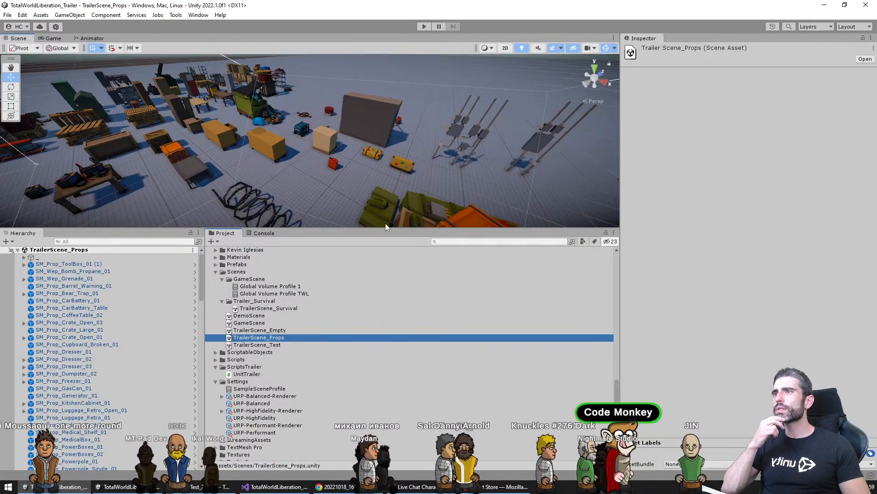
left_click_drag(386, 228, 352, 319)
right_click_drag(349, 288, 255, 117)
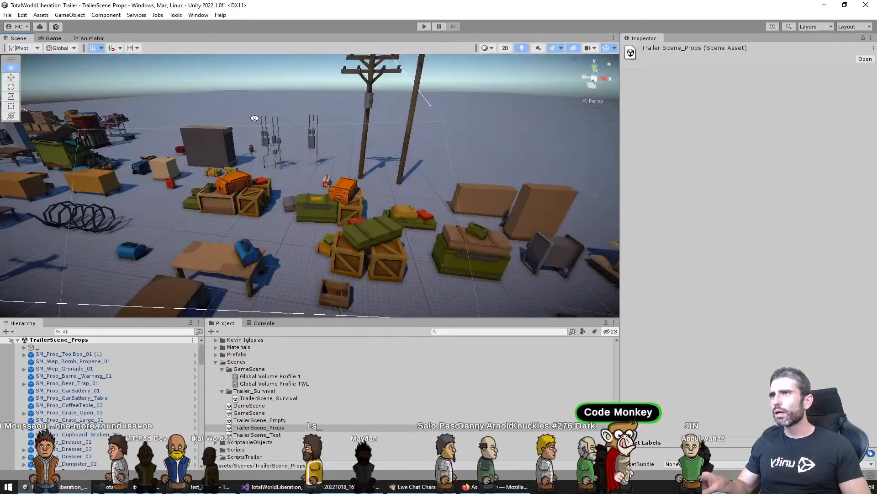
left_click(362, 257)
left_click(324, 252)
right_click_drag(362, 257, 259, 229)
scroll(358, 384, "down", 3)
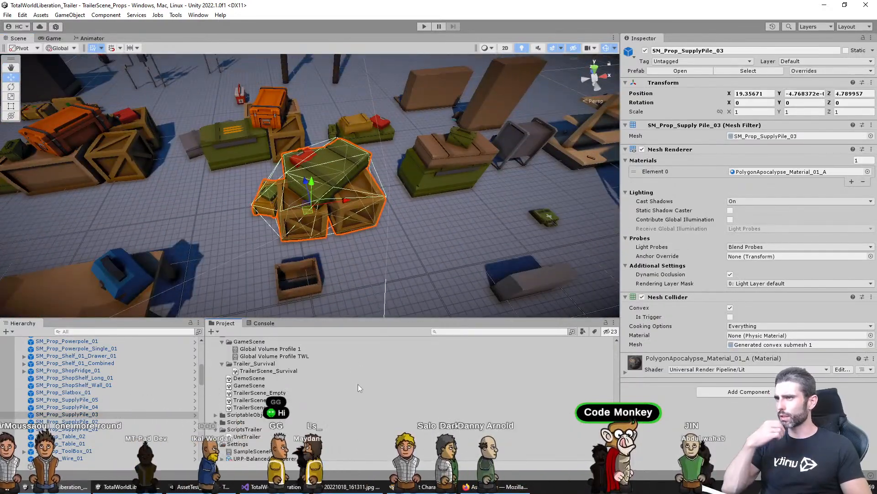
double_click(270, 343)
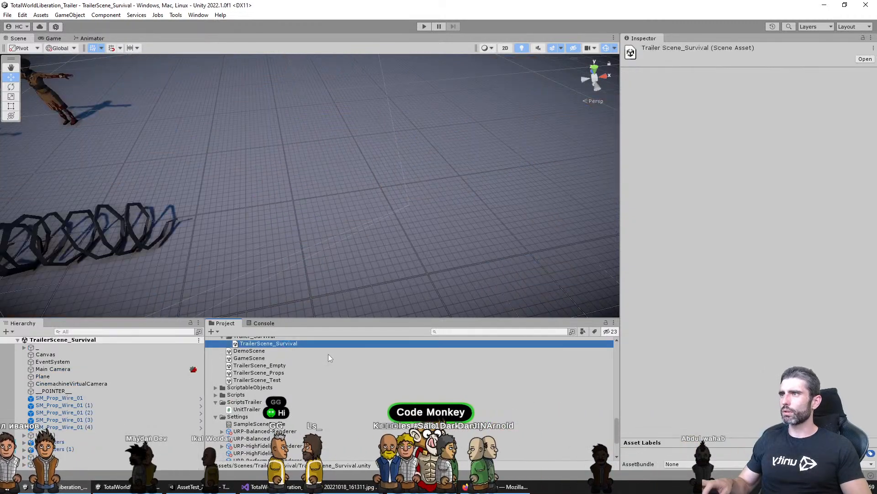
key("ctrl+v")
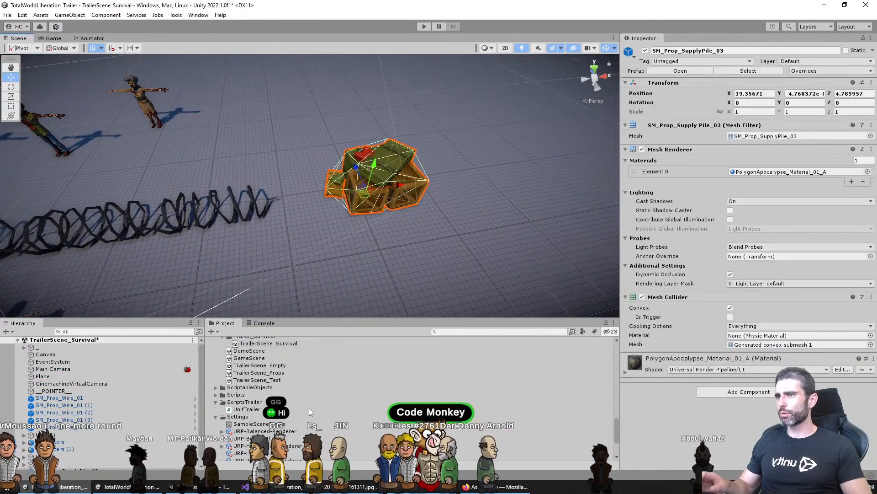
Save TrailerScene_Survival, reopen TrailerScene_Props and select SM_Prop_Cupboard_Broken_01, SM_Prop_Dresser_02 and the small dresser between them
double_click(276, 374)
left_click(421, 263)
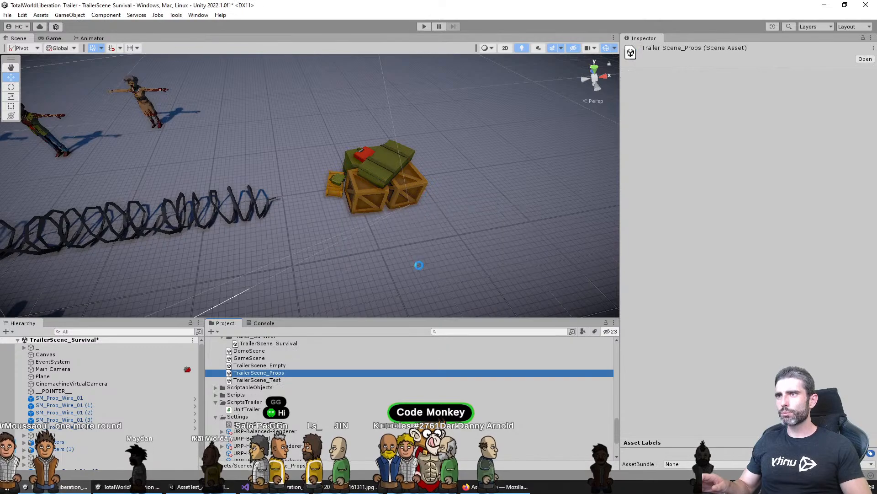
mouse_move(399, 234)
middle_mouse_down()
mouse_move(192, 241)
mouse_move(328, 190)
mouse_move(193, 183)
mouse_move(439, 158)
middle_mouse_up()
mouse_move(114, 219)
middle_mouse_down()
mouse_move(301, 204)
mouse_move(384, 224)
middle_mouse_up()
mouse_move(224, 183)
middle_mouse_down()
mouse_move(301, 209)
mouse_move(434, 217)
middle_mouse_up()
mouse_move(160, 199)
middle_mouse_down()
mouse_move(314, 206)
mouse_move(354, 219)
middle_mouse_up()
left_click_drag(226, 196, 512, 192, "alt")
left_click(333, 161)
middle_click_drag(457, 168, 500, 274)
scroll(288, 218, "up", 3)
left_click(243, 159, "shift")
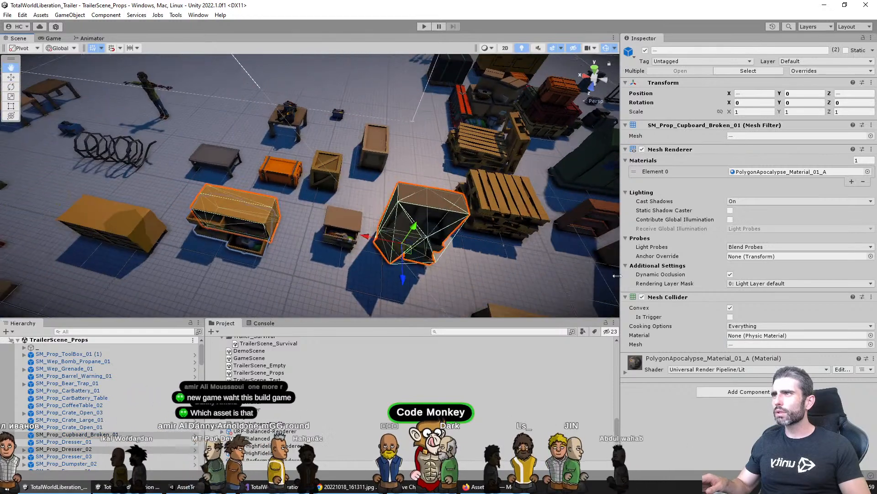
left_click(346, 230, "shift")
middle_click_drag(402, 240, 351, 249)
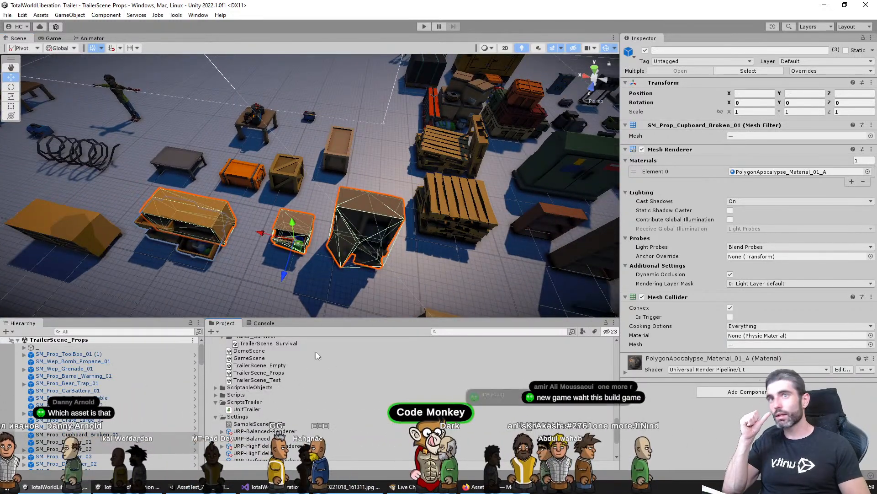
Copy the selected cupboard and two dressers into TrailerScene_Survival
scroll(292, 401, "up", 3)
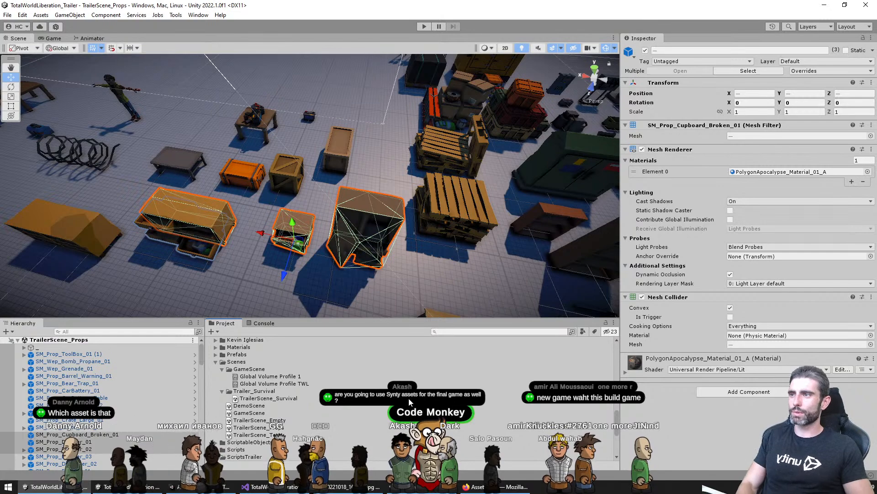
double_click(284, 398)
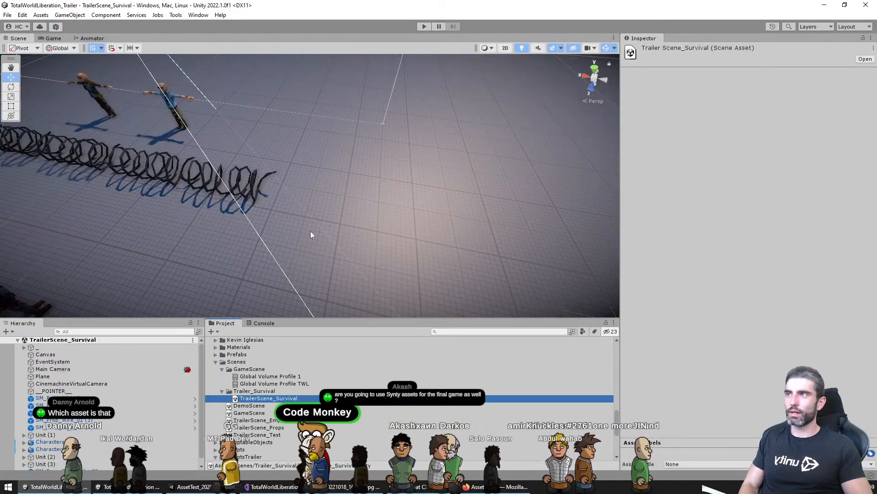
key("ctrl+v")
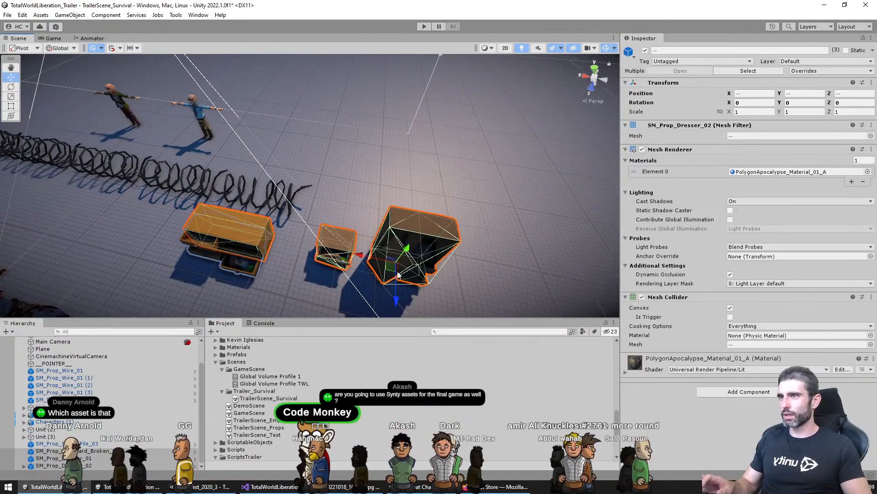
Rotate SM_Prop_Dresser_02 beside the survivors to 98.552° about Y and check the shot in the Game view
middle_click_drag(212, 184, 345, 215)
left_click(441, 210)
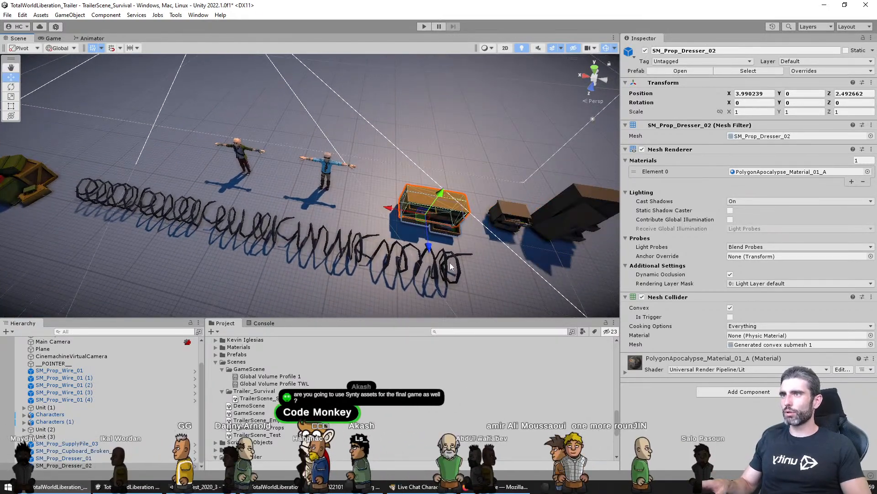
key("e")
left_click_drag(378, 237, 237, 214)
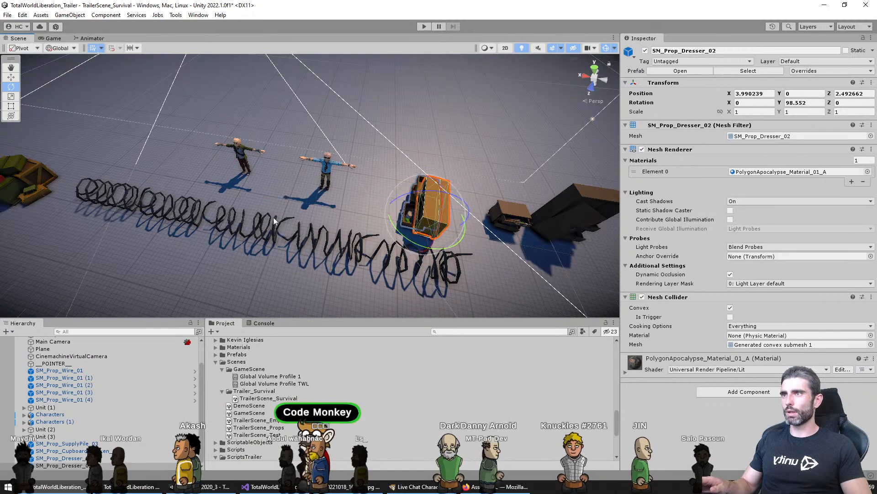
left_click(54, 38)
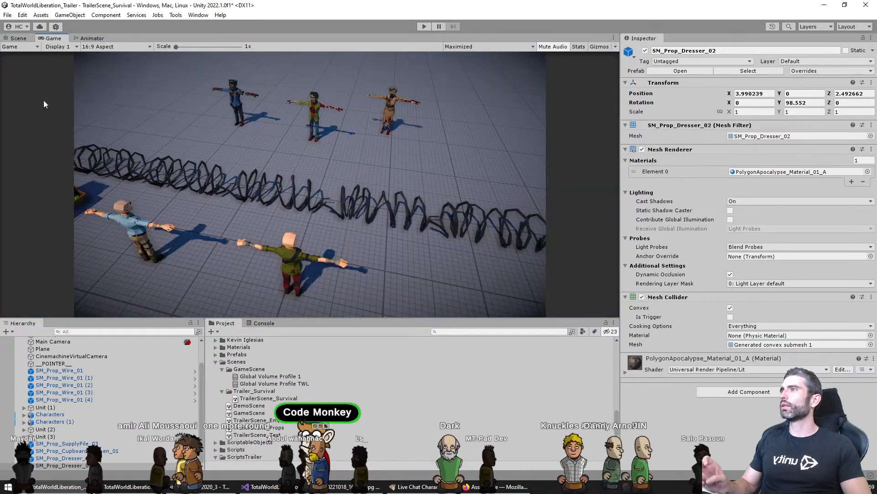
Move SM_Prop_Dresser_02 along the ground to the end of the barbed wire row beside the blue-shirted survivor
left_click(18, 39)
key("w")
left_click_drag(422, 229, 394, 231)
Rotate SM_Prop_Dresser_01 to -76.986° about Y and move it to about X 15.12, Z 3.4, behind the opposite end of the wire
left_click(508, 223)
key("e")
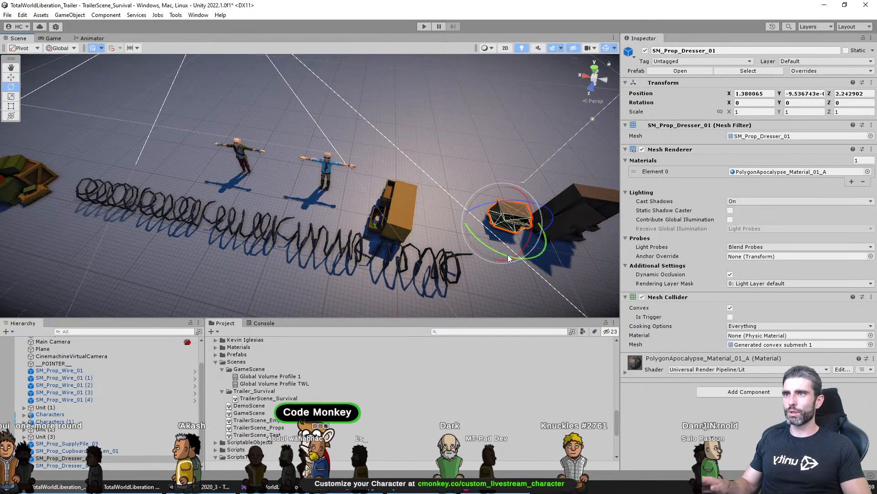
left_click_drag(528, 257, 544, 252)
left_click_drag(471, 237, 122, 152)
key("w")
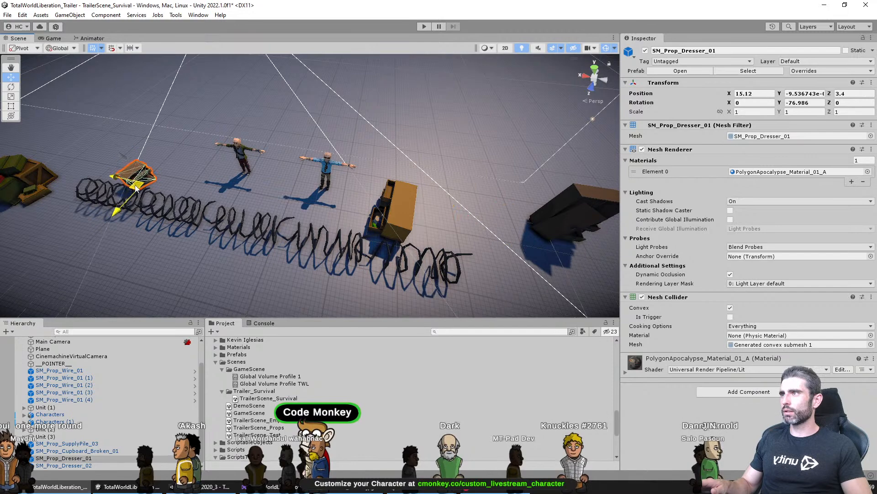
left_click_drag(136, 188, 137, 190)
Rotate SM_Prop_Cupboard_Broken_01 to -92.523° about Y and move it to X 14.91, Z 2.27, behind the small dresser
key("e")
left_click(582, 252)
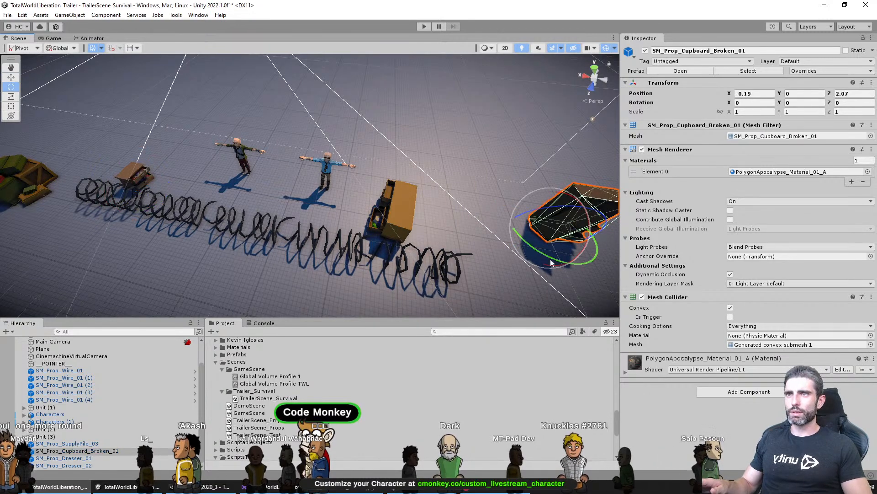
left_click_drag(550, 258, 143, 147)
key("w")
key("f")
Move SM_Prop_SupplyPile_03 to X 13.52, Z 0.35, behind the cupboard, and check the shot in the Game view
left_click(135, 226)
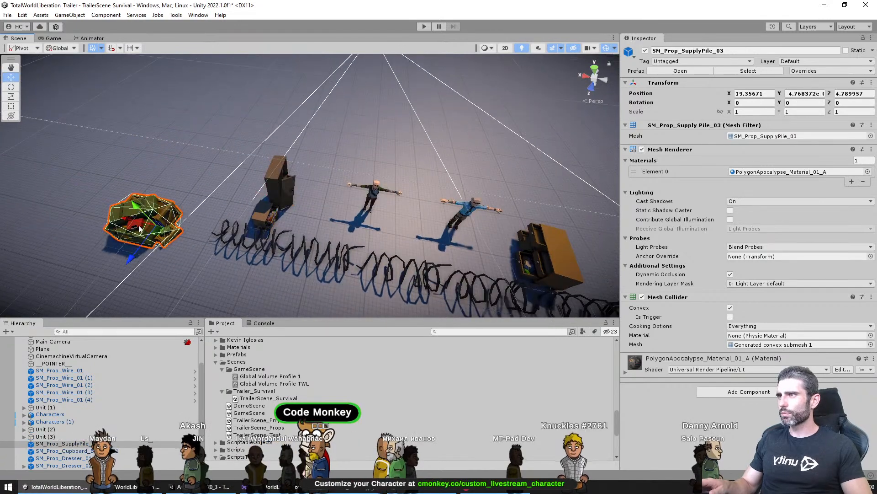
left_click_drag(163, 236, 340, 182)
left_click(51, 38)
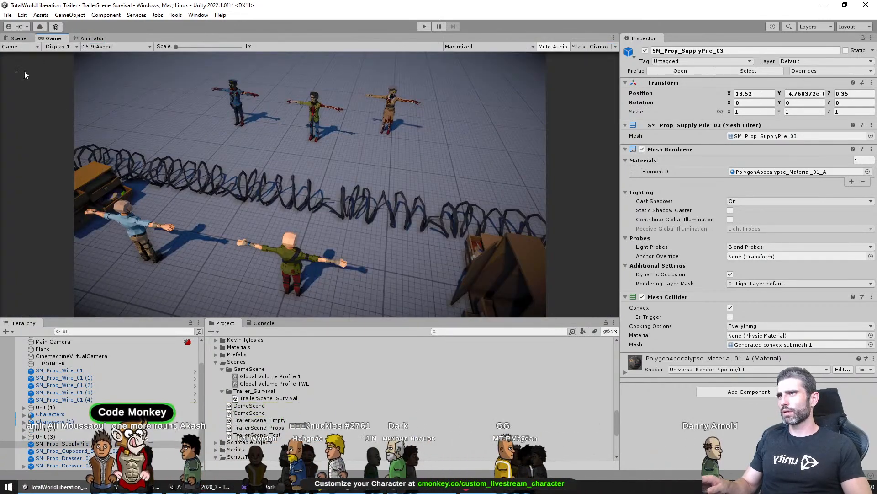
Align CinemachineVirtualCamera with a view framing survivors and props, at about X 12.54, Y 6.14, Z -1.32 with a 47.476° tilt, and check the shot
left_click(21, 39)
left_click_drag(174, 137, 366, 196, "alt")
left_click(71, 356)
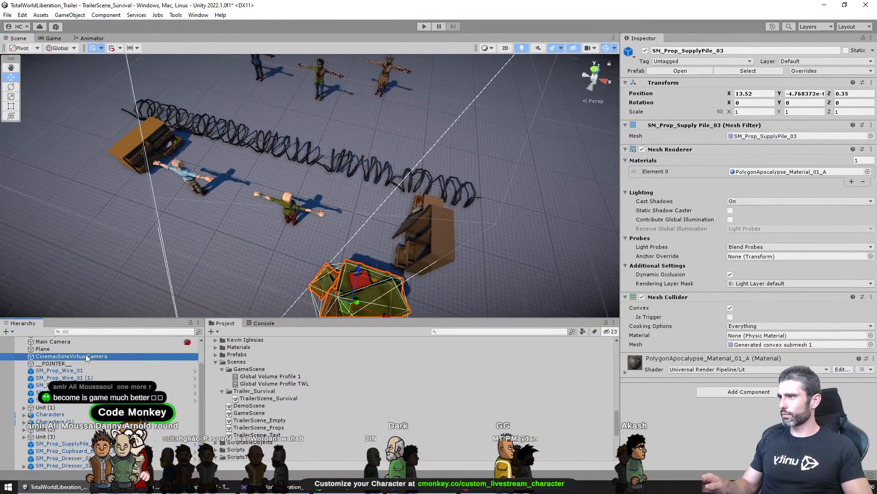
key("ctrl+shift+f")
left_click_drag(363, 171, 329, 169, "alt")
key("ctrl+2")
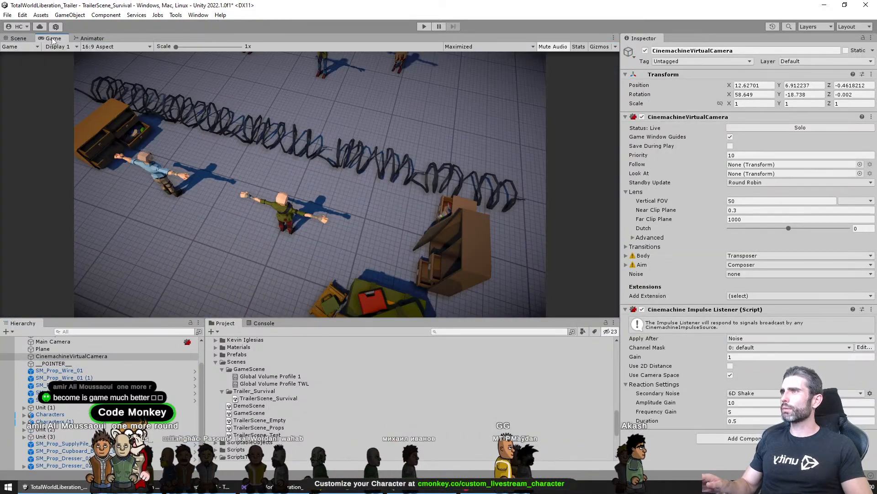
left_click(17, 38)
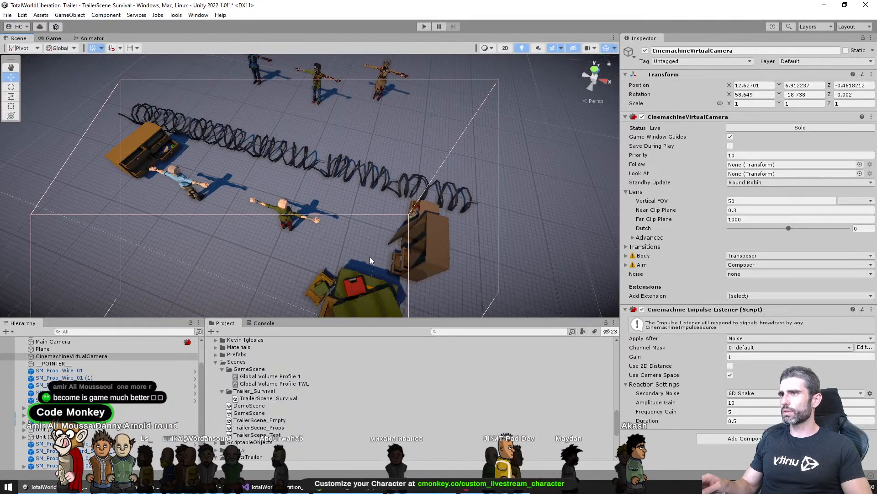
left_click_drag(372, 261, 410, 170, "alt")
key("ctrl+shift+f")
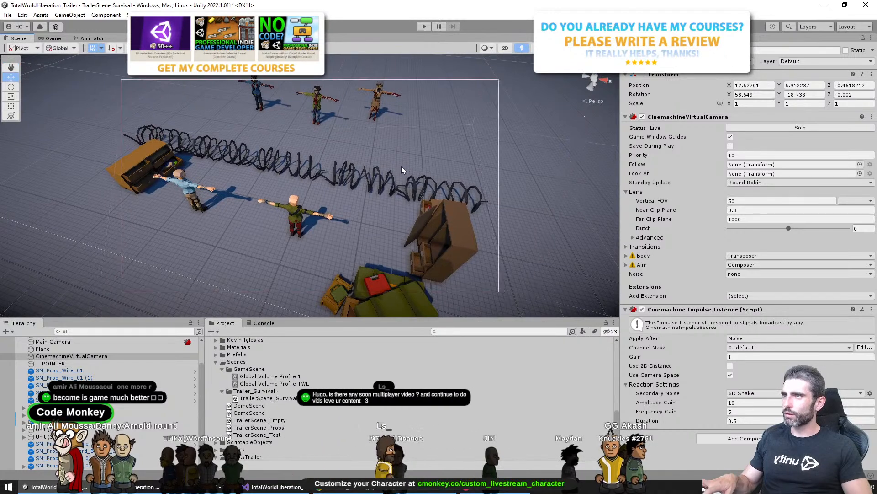
left_click(56, 38)
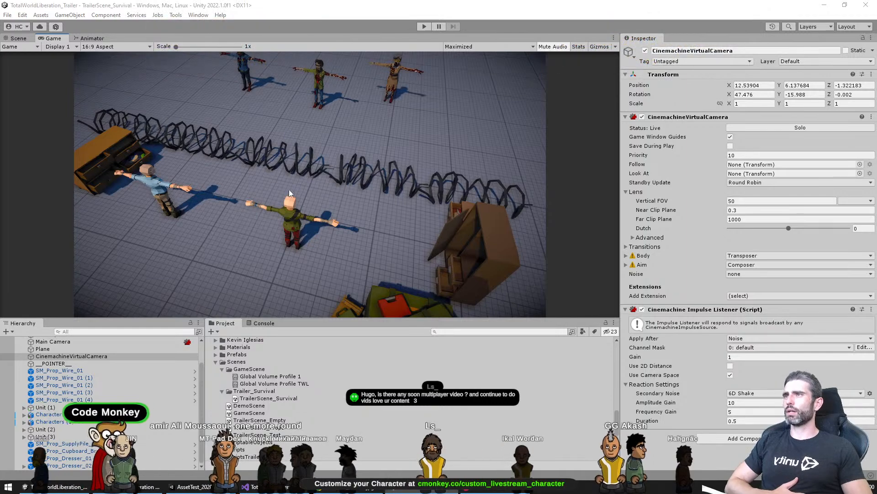
Duplicate SM_Prop_Wire_01 (2) and move the copy to X 17.82, extending the wire past the cupboard end
middle_click_drag(383, 195, 316, 201)
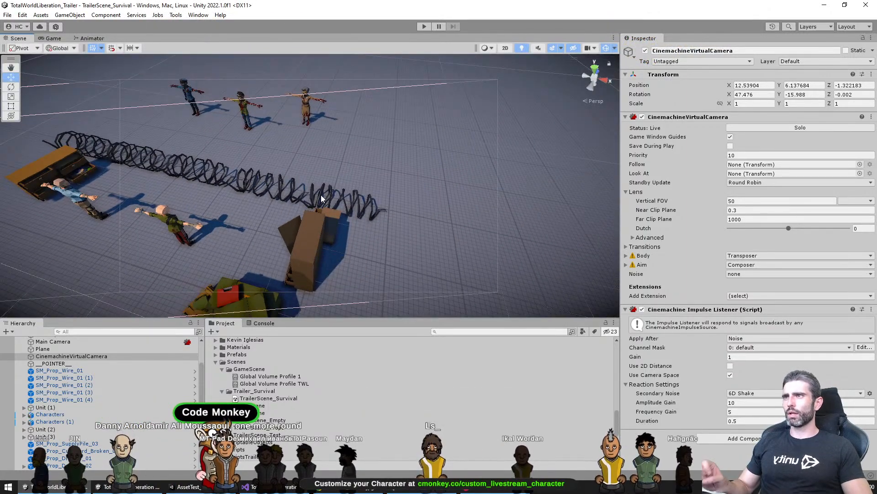
left_click_drag(501, 158, 367, 257, "alt")
left_click(366, 256)
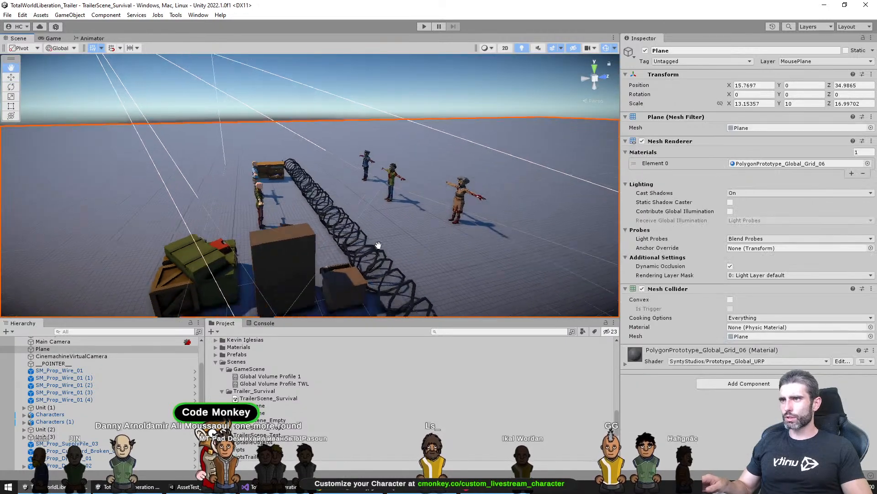
left_click(331, 230)
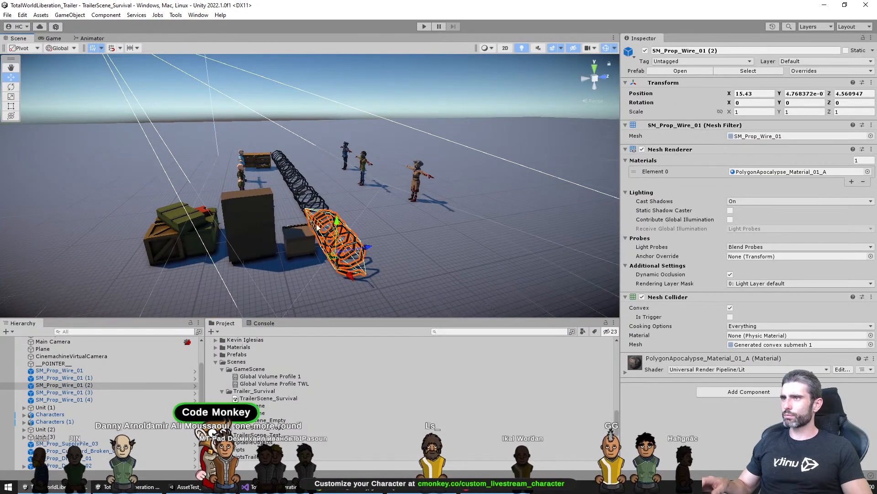
key("f")
left_click_drag(343, 287, 417, 284, "alt")
left_click_drag(346, 209, 405, 229)
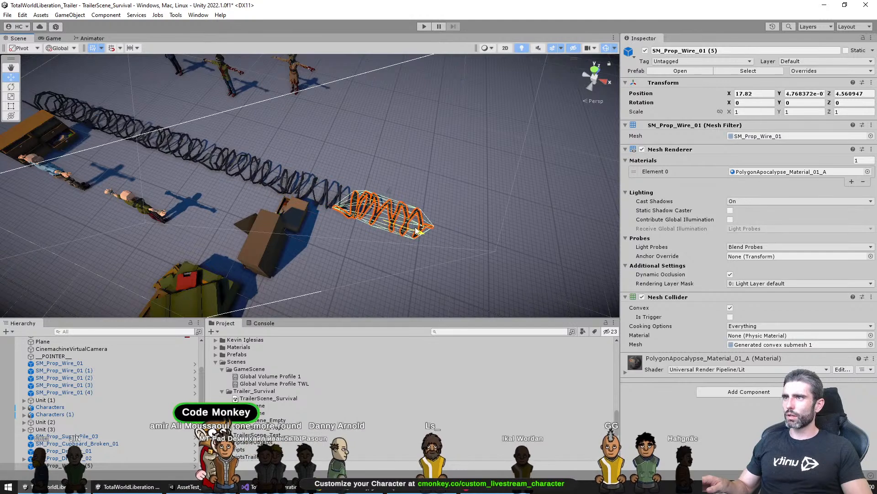
Duplicate the outermost wire segment beside SM_Prop_Dresser_02 and move the copy outward to about X 2.34
left_click_drag(139, 135, 298, 207, "alt")
left_click(294, 188)
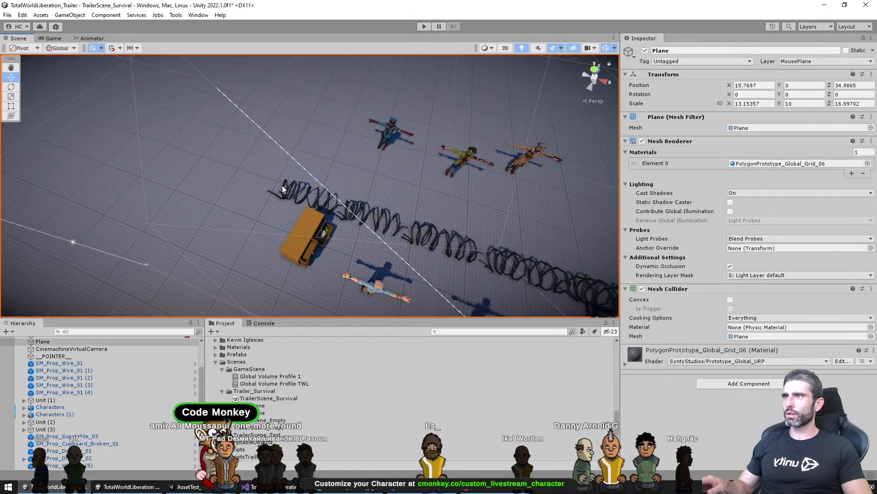
left_click(284, 187)
key("ctrl+d")
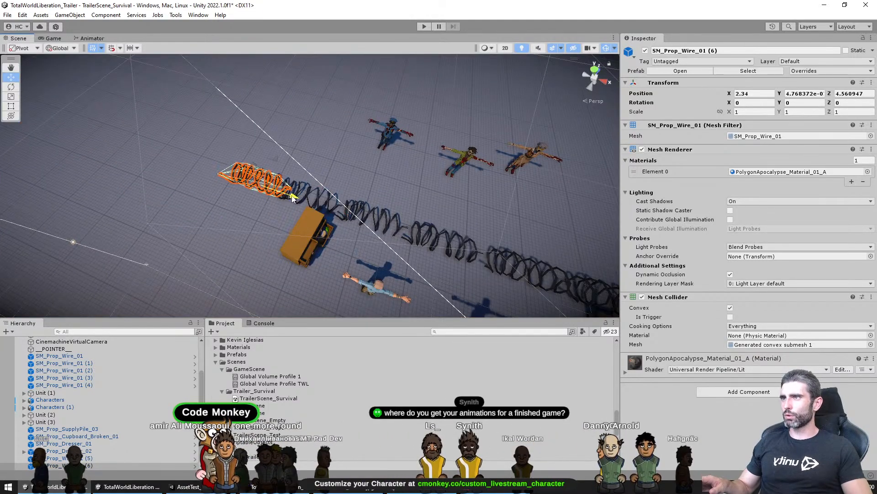
left_click_drag(293, 197, 298, 199)
Select the wire segments near the cupboard, shift them slightly toward the rest of the row, and check the shot in the Game view
left_click_drag(298, 200, 357, 177, "alt")
left_click(376, 188)
left_click(364, 190)
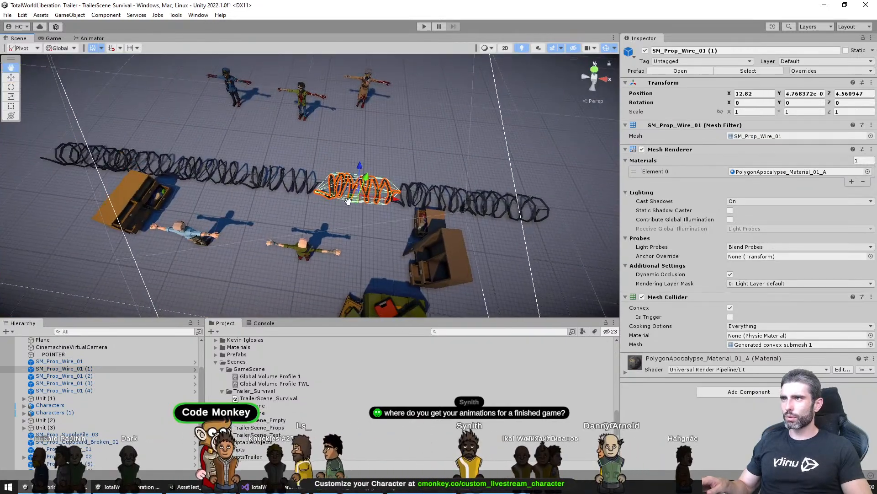
middle_click_drag(348, 201, 290, 211)
left_click(365, 205, "shift")
left_click(364, 205)
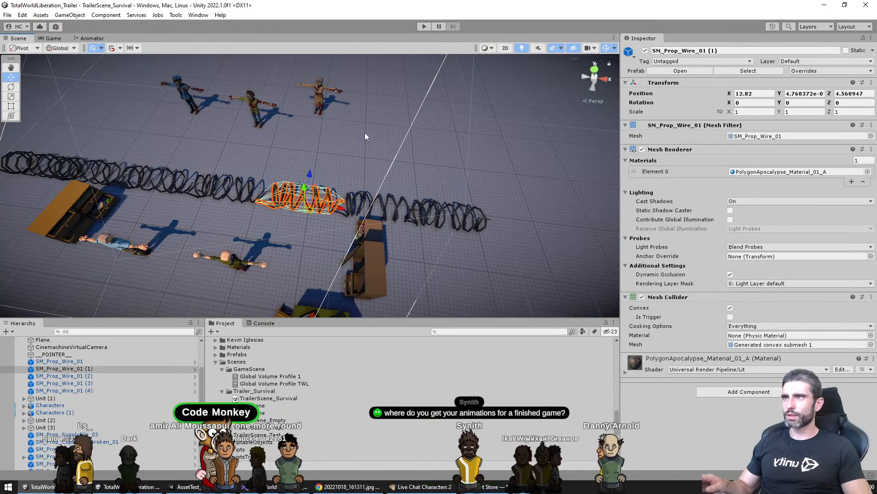
left_click(364, 132)
scroll(69, 366, "up", 3)
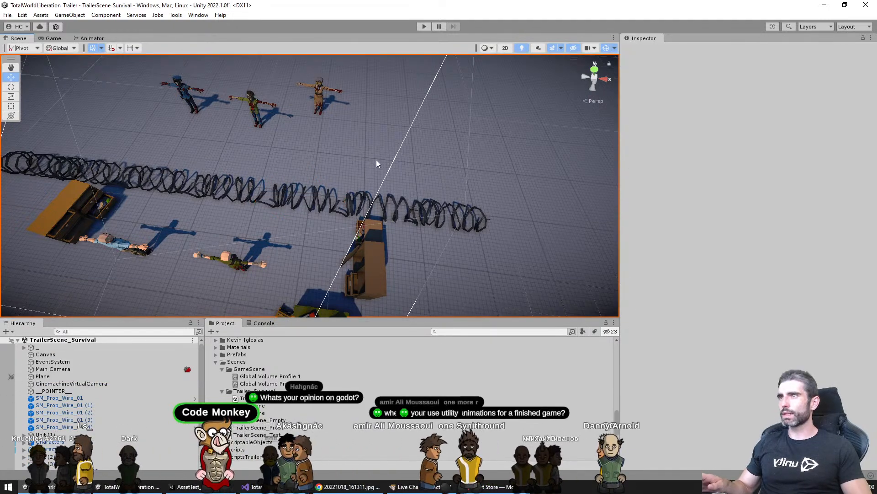
left_click_drag(279, 169, 504, 233)
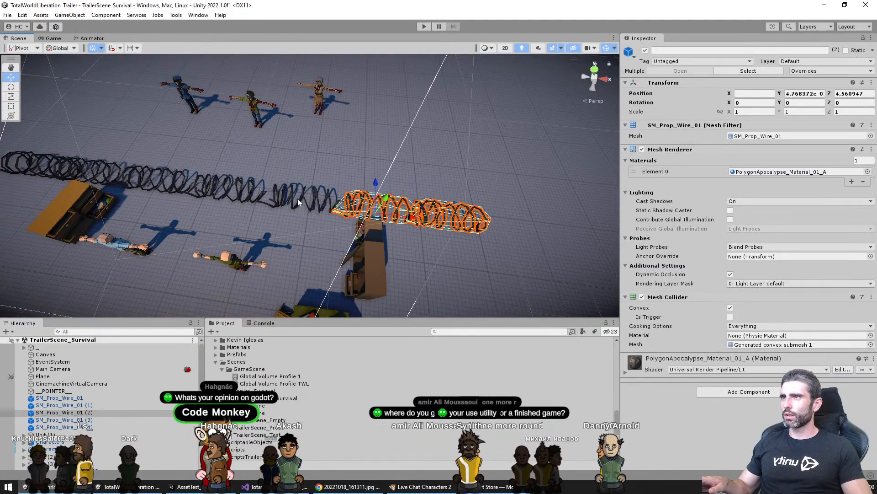
left_click_drag(341, 208, 332, 207)
left_click(82, 71)
left_click(48, 38)
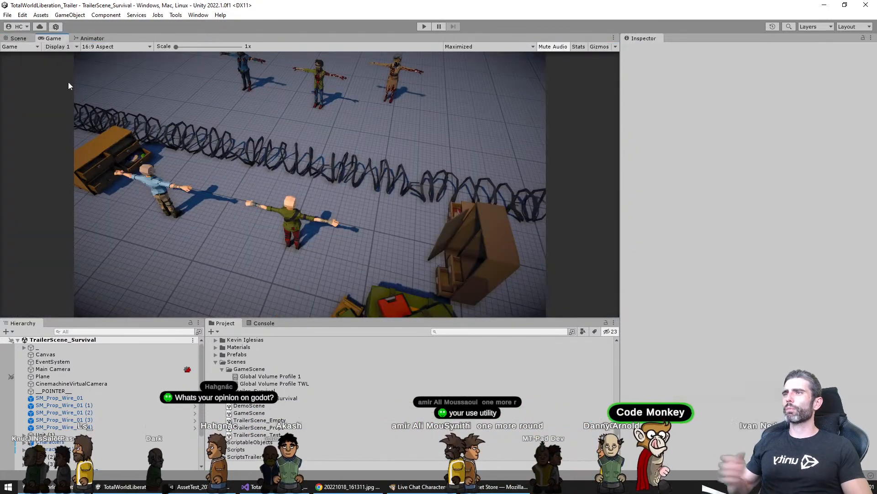
Disable Scene view picking for the Canvas so that it no longer gets selected instead of the props
left_click(6, 38)
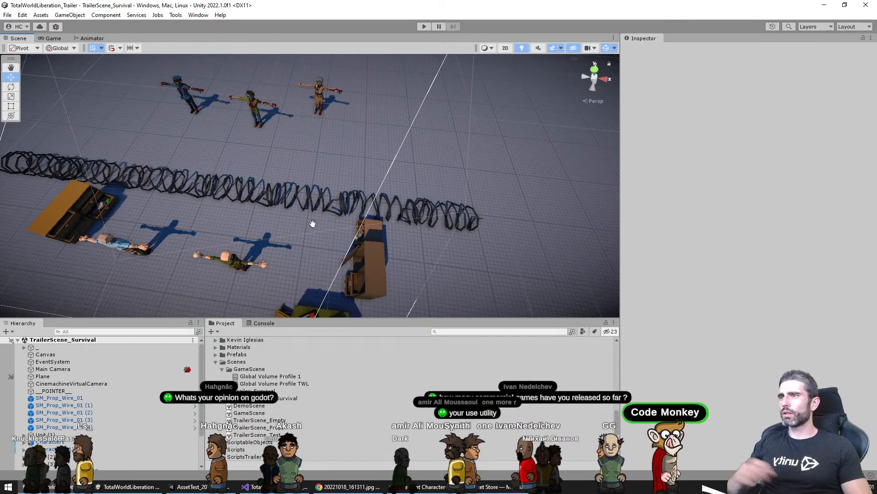
left_click(370, 192)
left_click(365, 231)
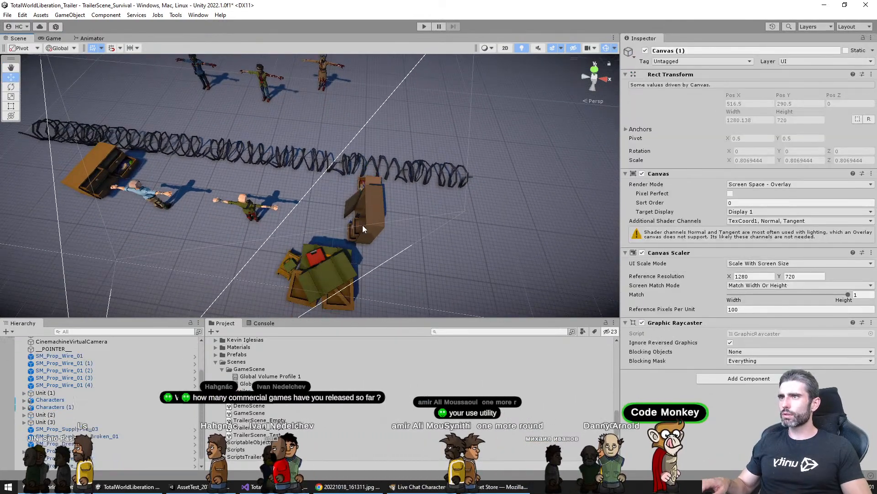
left_click(361, 225)
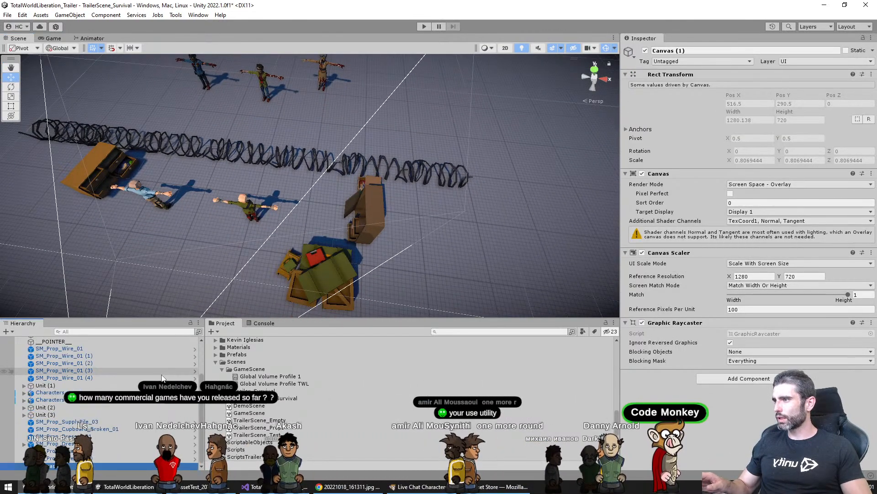
left_click_drag(177, 319, 166, 183)
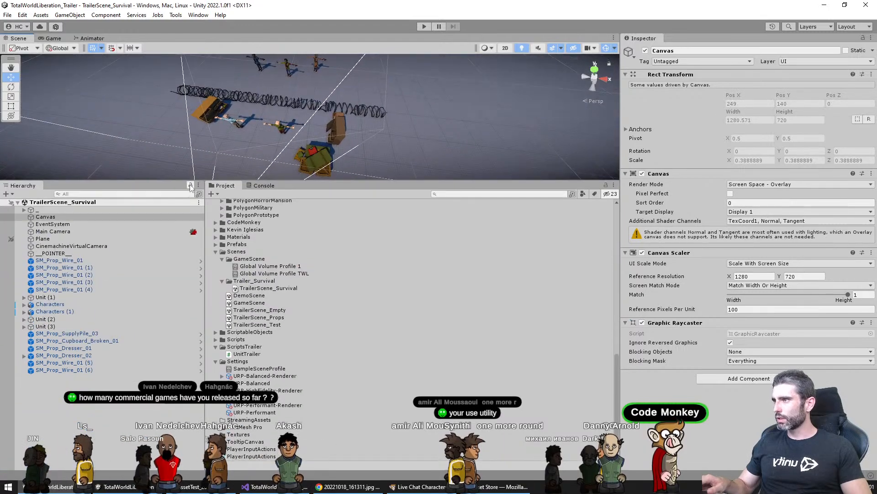
left_click(17, 217)
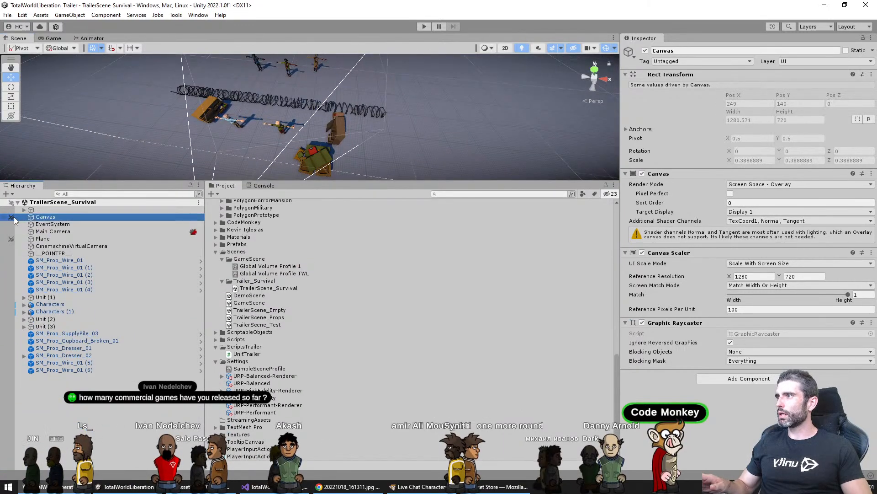
left_click_drag(330, 183, 292, 309)
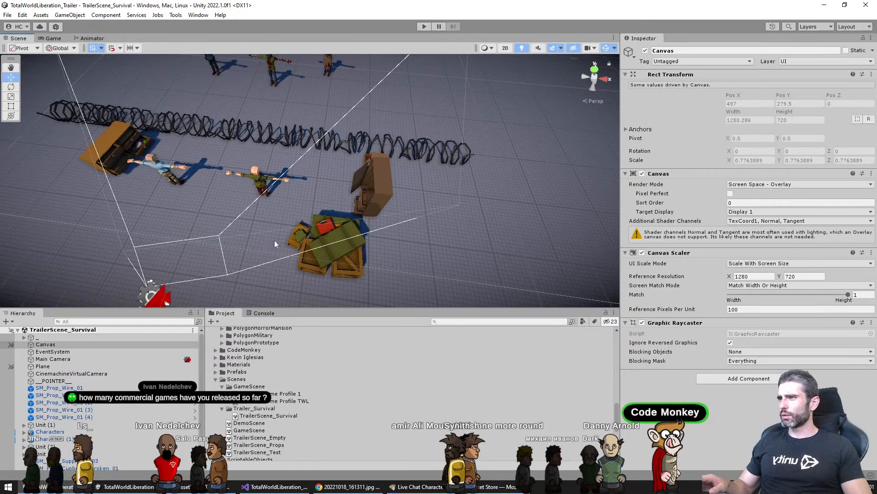
Duplicate SM_Prop_Cupboard_Broken_01, rotate the copy to -287.522° about Y and place it at X 5.6, Z 0.89, behind SM_Prop_Dresser_02
left_click(376, 193)
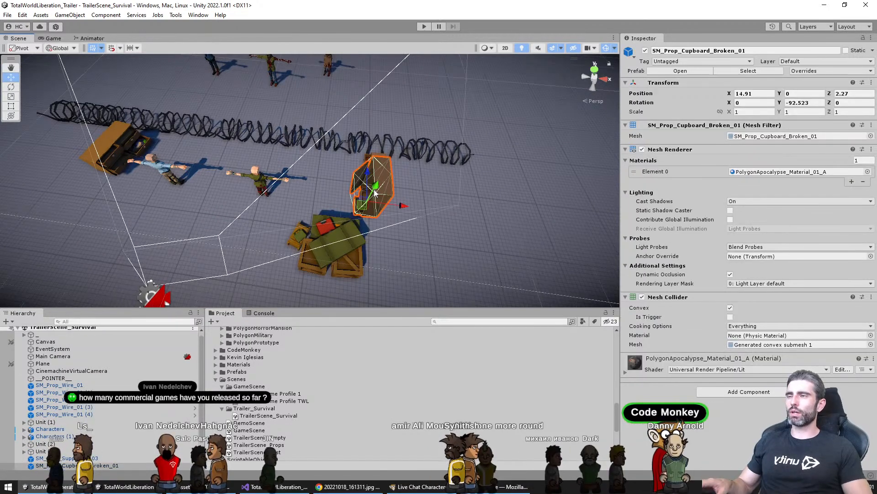
key("ctrl+d")
left_click_drag(376, 193, 415, 144)
key("e")
key("w")
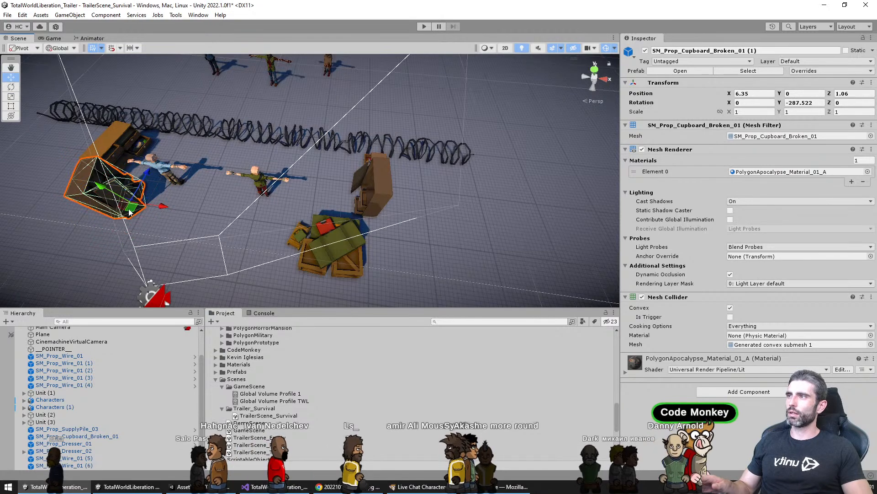
left_click_drag(136, 215, 110, 217)
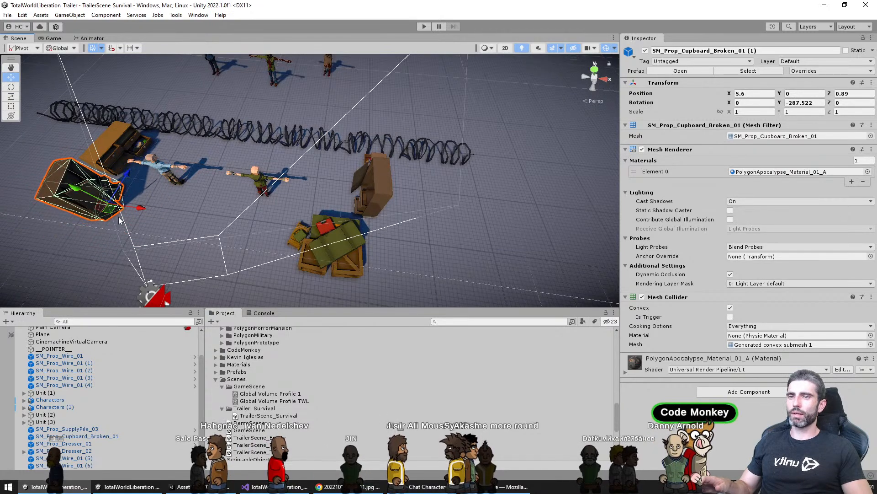
left_click(230, 202)
Switch to Chrome, view the Survival storyboard sketch, then open Code Monkey's Game Bundle page and look through its games
left_click(377, 487)
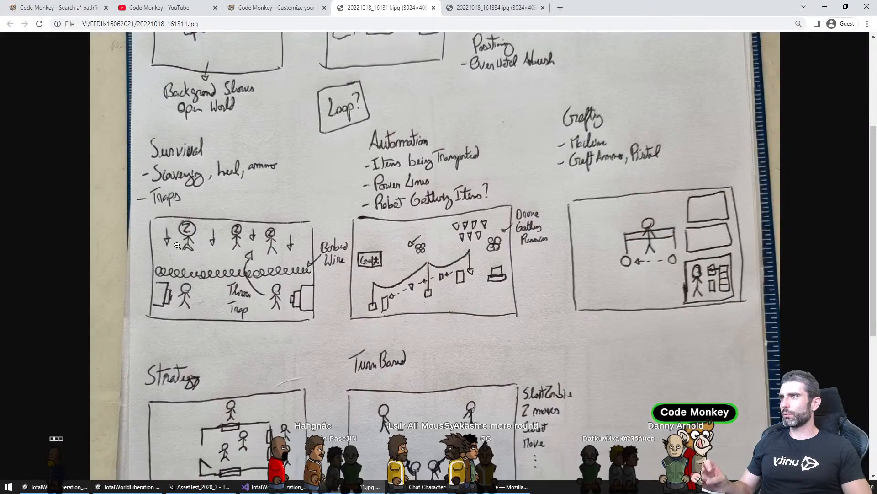
left_click(65, 5)
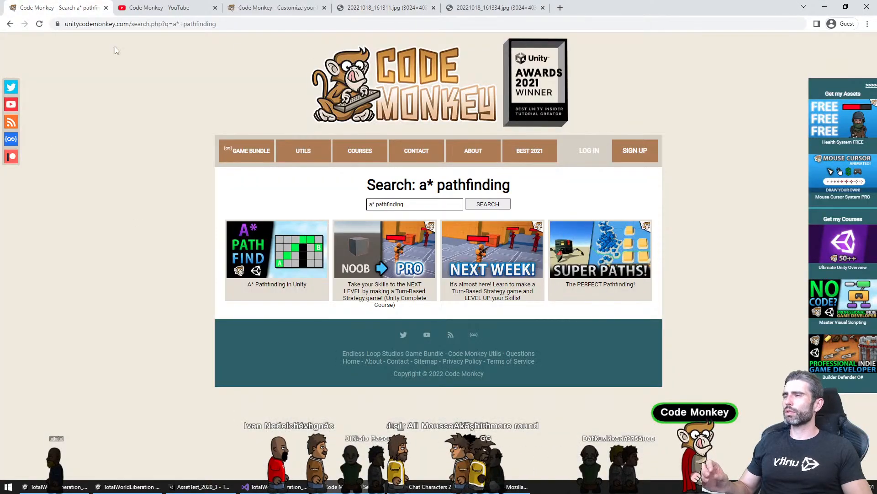
left_click(247, 150)
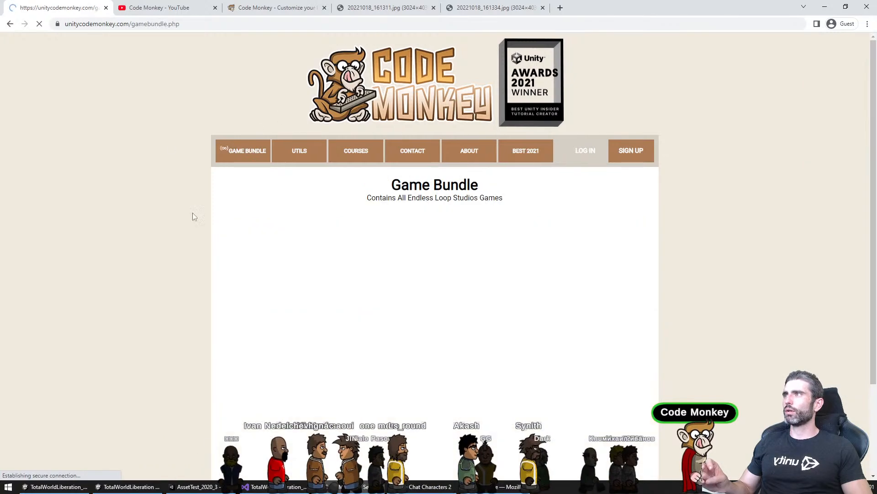
scroll(152, 281, "down", 3)
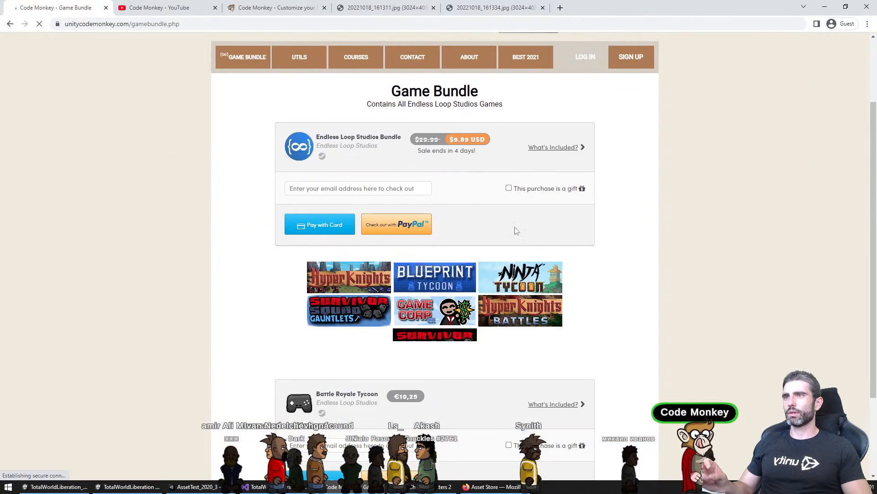
scroll(430, 222, "down", 2)
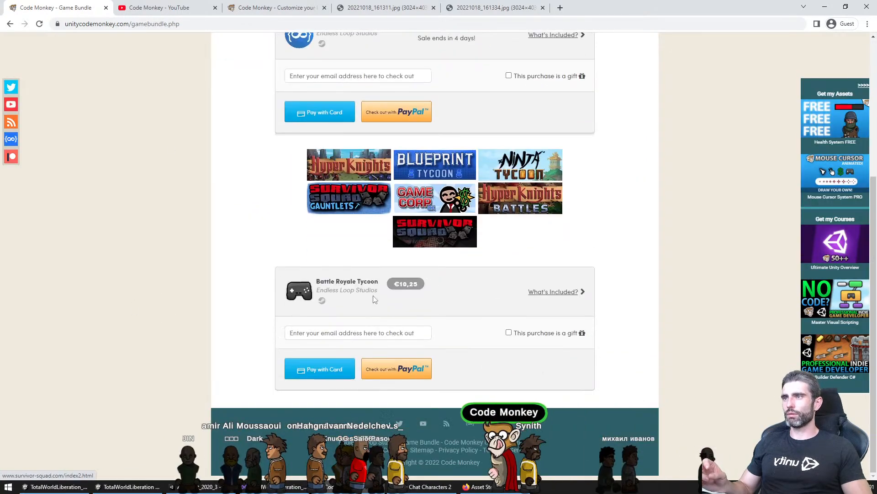
Look over the Game Bundle page again and bring up the storyboard photo 20221018_161311.jpg with the Survival sketch
scroll(492, 281, "up", 4)
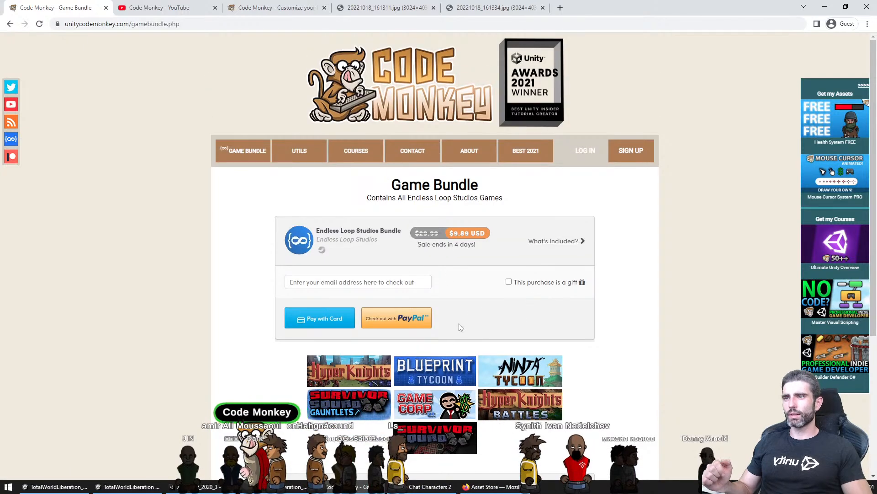
scroll(461, 327, "down", 2)
scroll(549, 307, "up", 2)
scroll(457, 311, "down", 1)
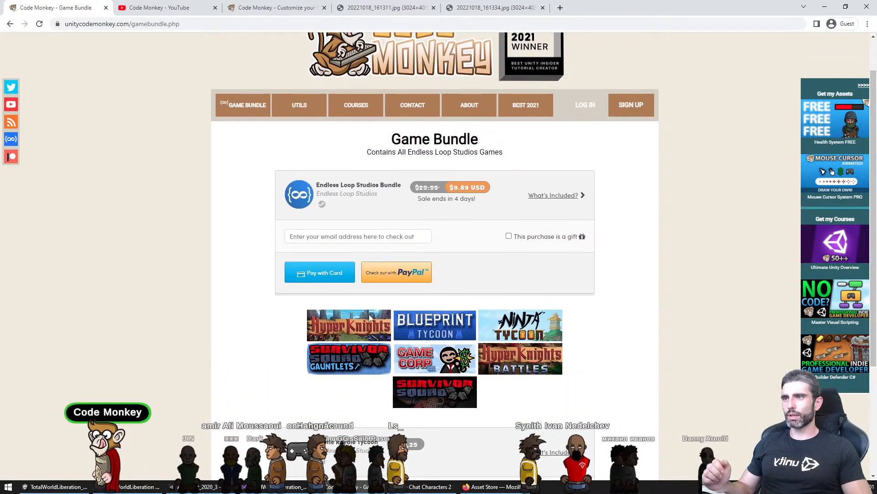
scroll(312, 271, "up", 1)
left_click(366, 8)
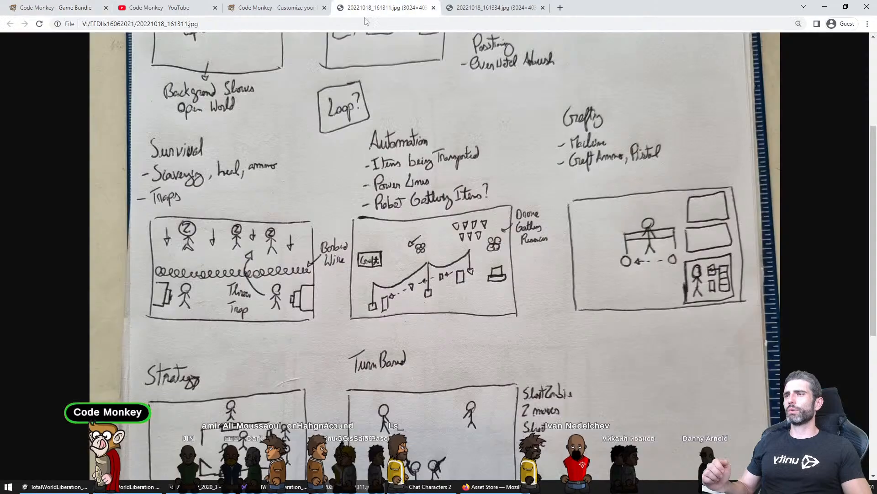
Switch back to Unity and check the survivors, zombies, wire and props in the Game view before returning to the Scene view
left_click(77, 483)
key("shift+space")
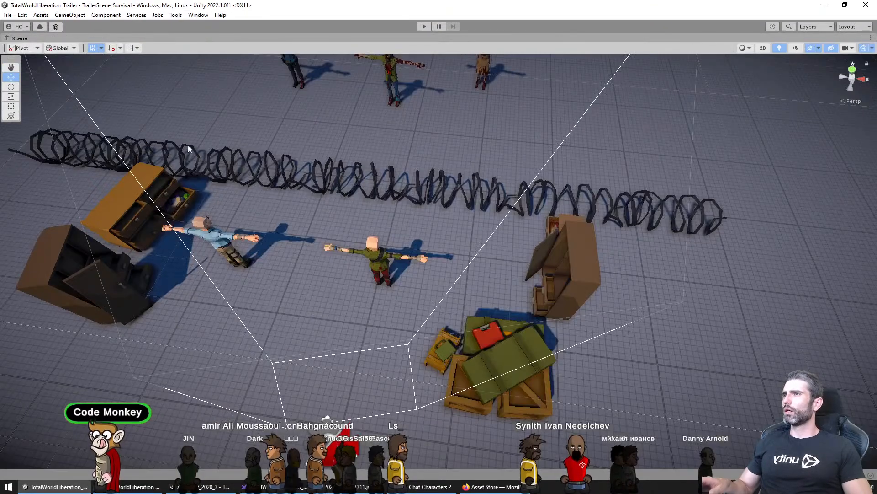
key("shift+space")
key("ctrl+2")
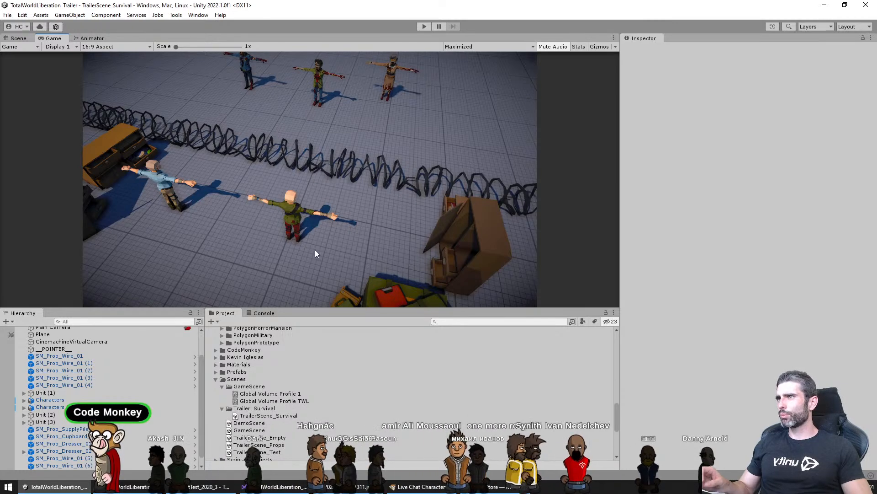
left_click(24, 41)
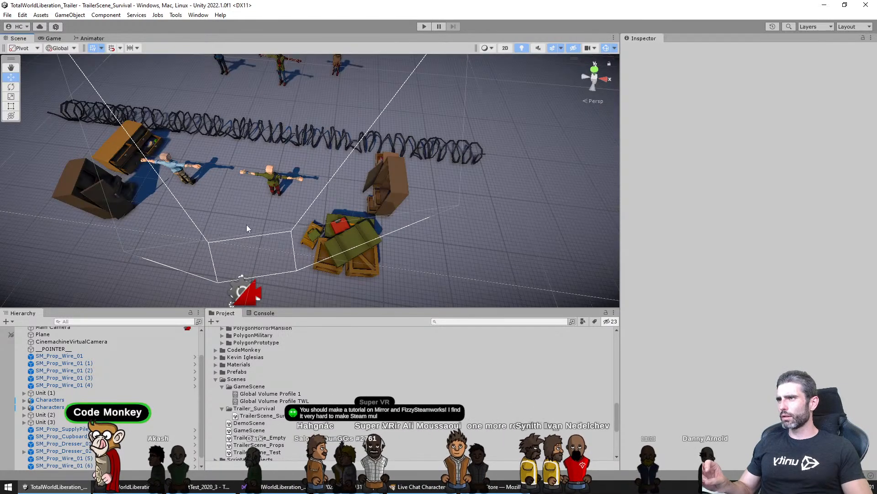
Enlarge the asset browser, go through the Polygon asset folders and open the TrailerScene_Props scene
left_click_drag(383, 307, 392, 180)
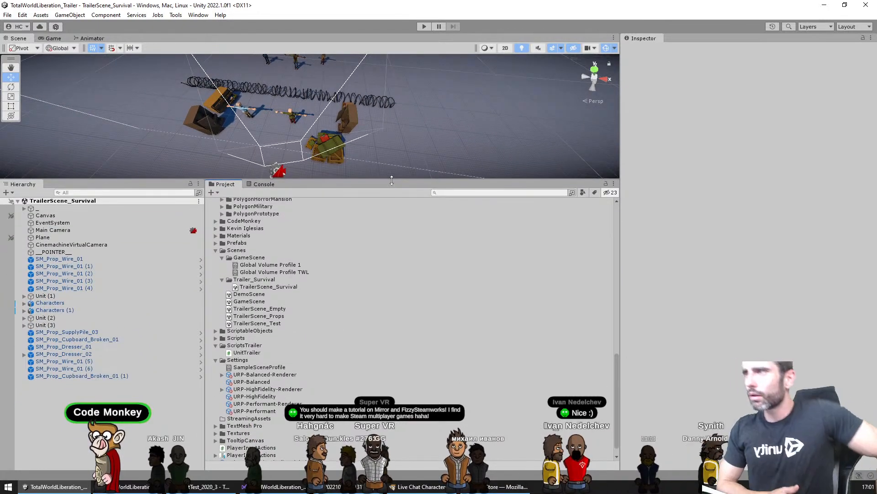
scroll(318, 248, "up", 3)
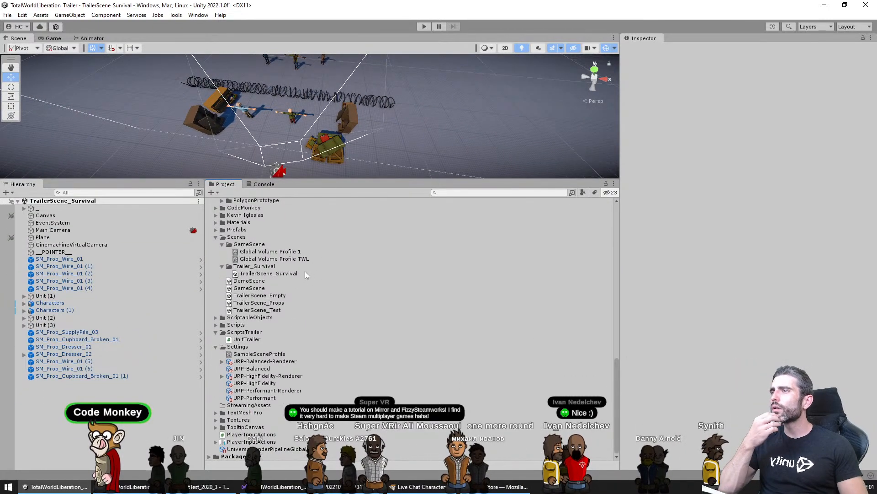
scroll(289, 322, "up", 20)
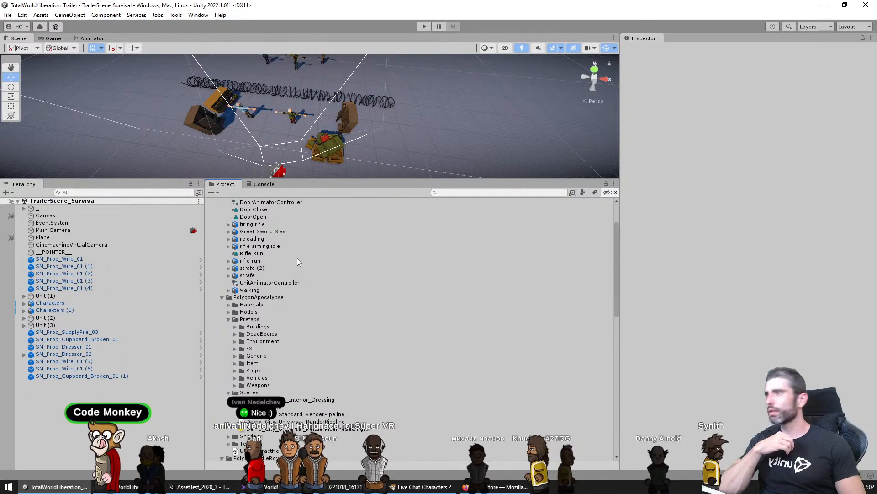
scroll(320, 310, "down", 10)
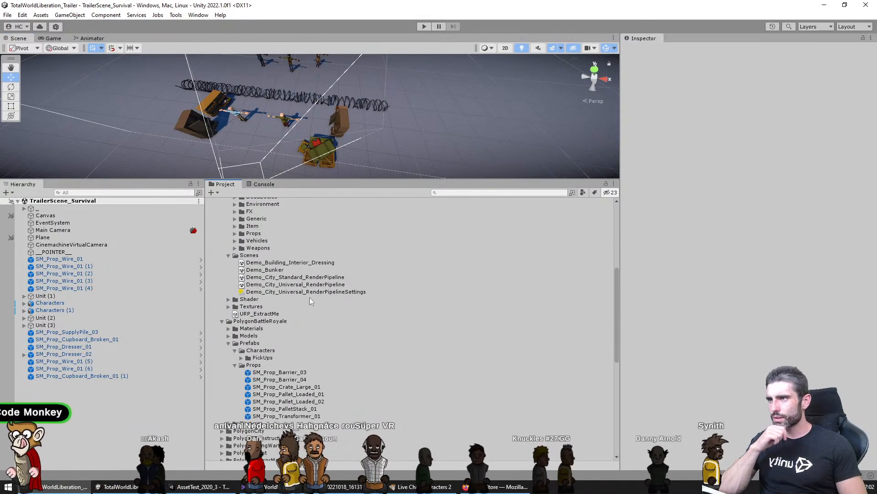
scroll(284, 297, "up", 4)
left_click(313, 285)
scroll(312, 292, "down", 15)
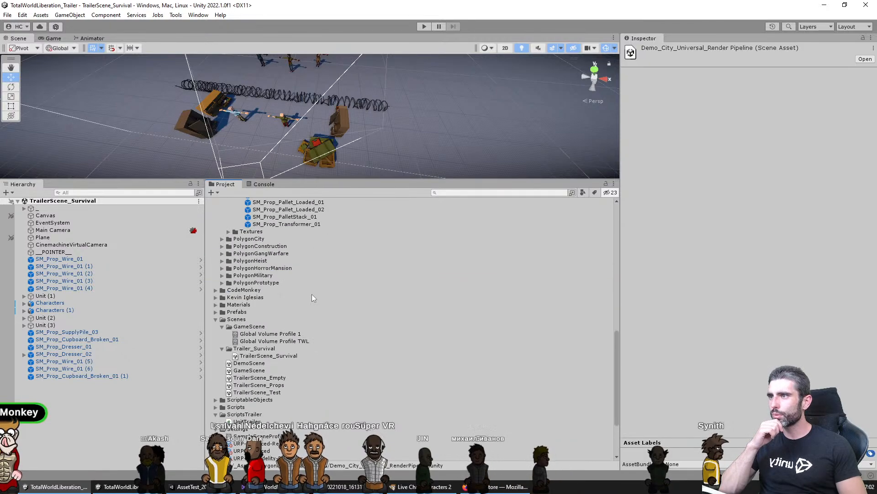
left_click(270, 303)
double_click(270, 304)
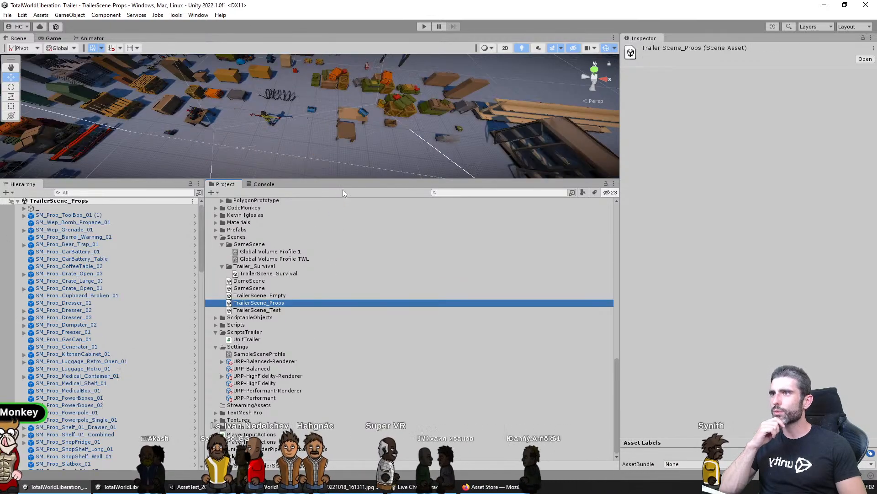
Enlarge the Scene view and look through the props laid out in TrailerScene_Props for a trap
left_click_drag(311, 181, 311, 338)
scroll(180, 238, "up", 3)
key("shift+space")
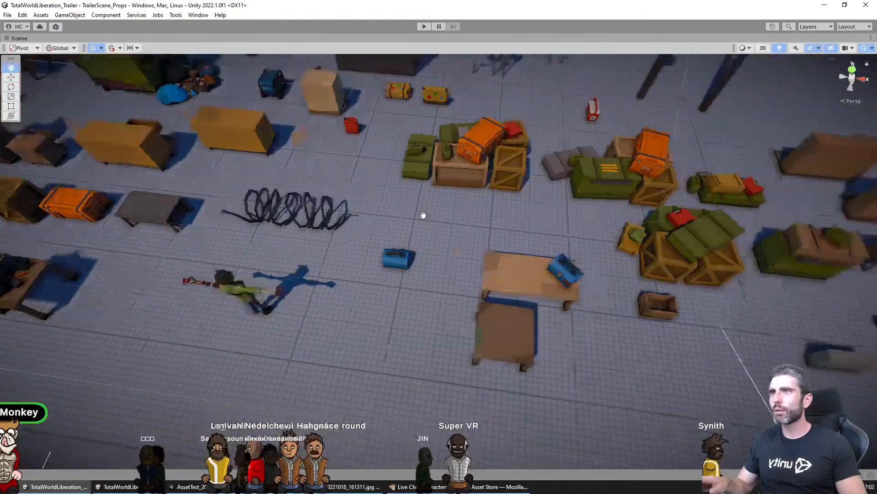
right_click_drag(421, 211, 631, 289)
left_click(624, 300)
middle_click_drag(616, 297, 621, 250)
scroll(528, 243, "down", 1)
middle_click_drag(448, 265, 452, 229)
scroll(415, 201, "down", 5)
scroll(369, 168, "down", 4)
scroll(365, 190, "up", 3)
scroll(484, 80, "down", 4)
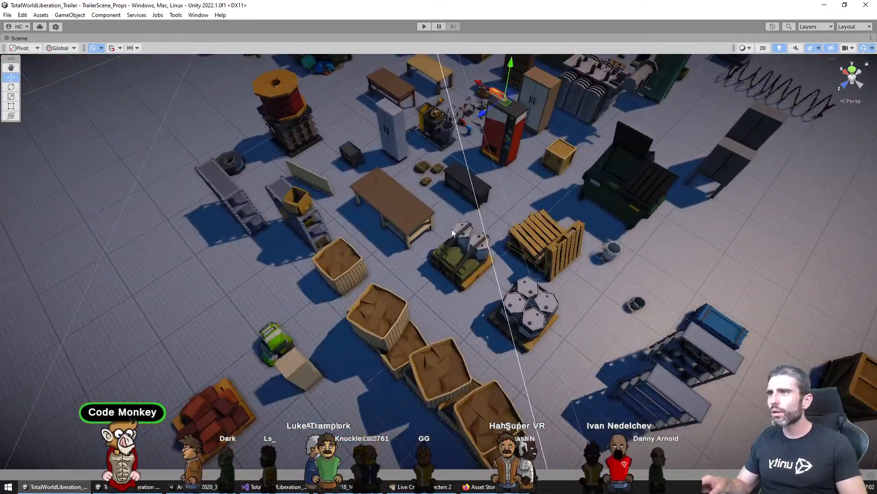
scroll(432, 323, "up", 2)
middle_click_drag(431, 323, 469, 362)
Copy SM_Prop_Bear_Trap_01 from TrailerScene_Props and paste it into the TrailerScene_Survival scene
right_click_drag(295, 207, 283, 179)
key("w")
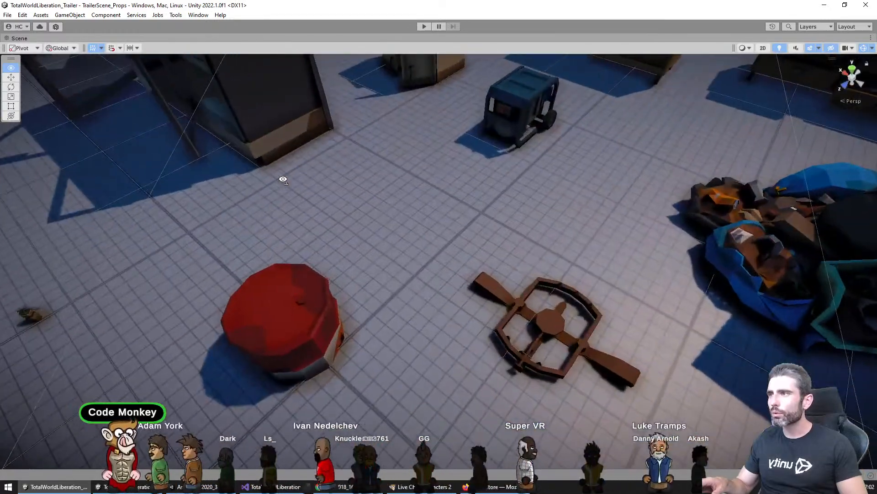
left_click(541, 322)
scroll(541, 323, "down", 5)
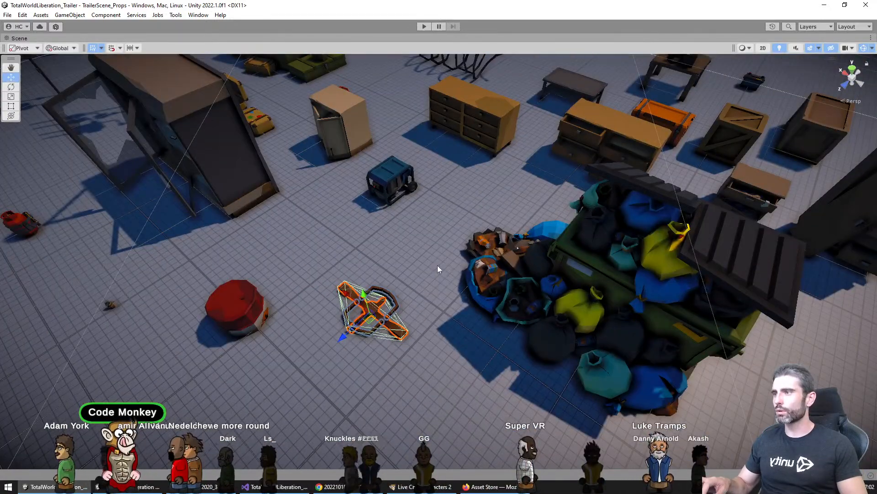
key("shift+space")
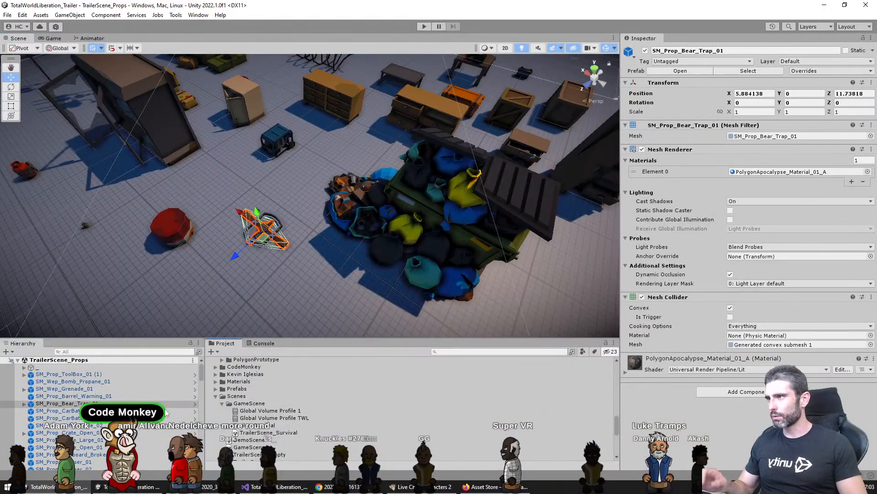
scroll(331, 411, "down", 5)
scroll(288, 415, "up", 4)
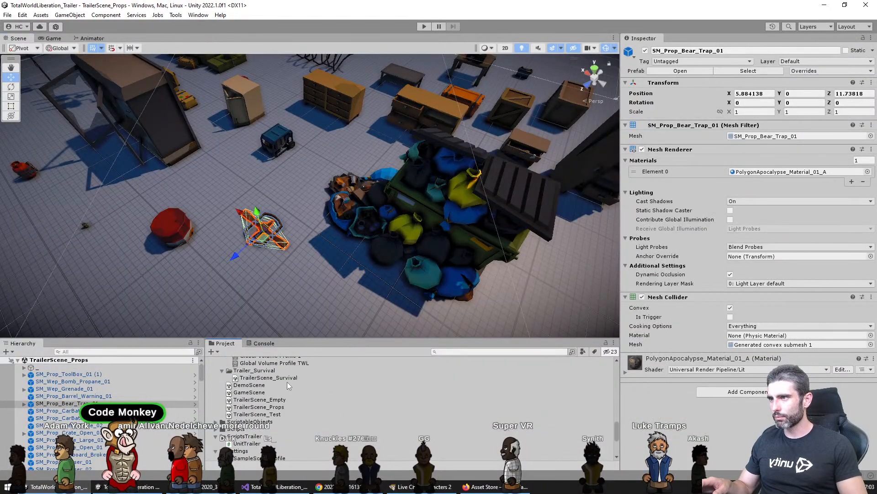
left_click(259, 406)
double_click(269, 377)
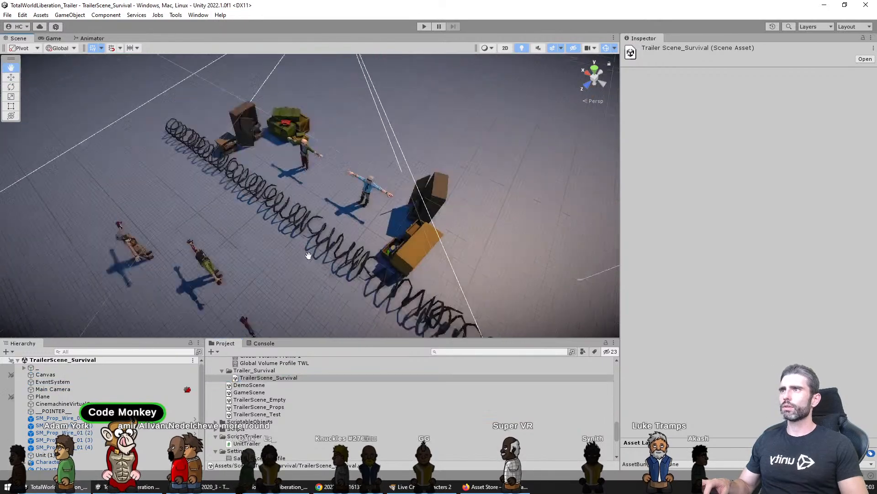
key("f")
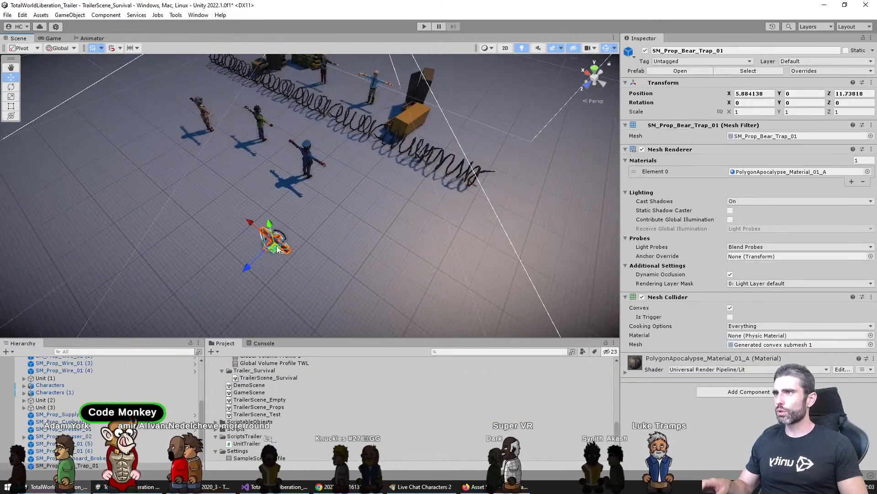
Move the bear trap to the open ground between the zombies and the barbed wire, just in front of the grandma zombie
left_click_drag(256, 117, 275, 121)
key("f")
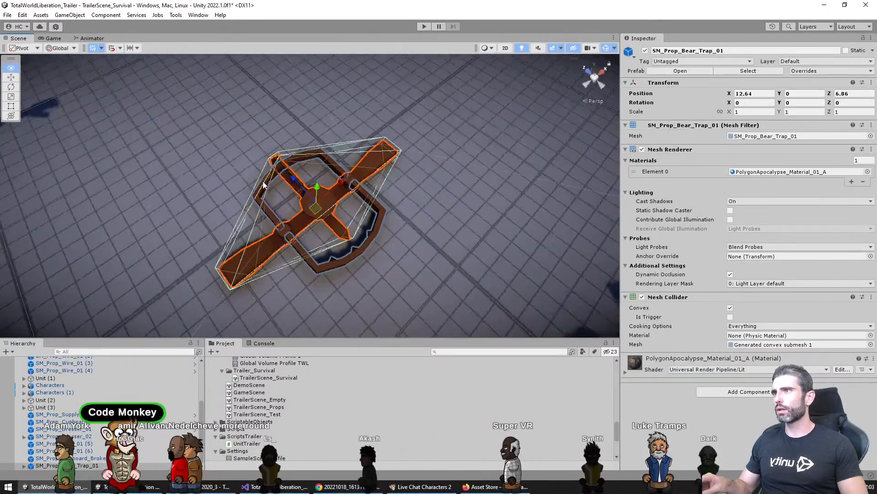
scroll(300, 196, "down", 3)
scroll(299, 197, "down", 3)
middle_click_drag(337, 233, 286, 208)
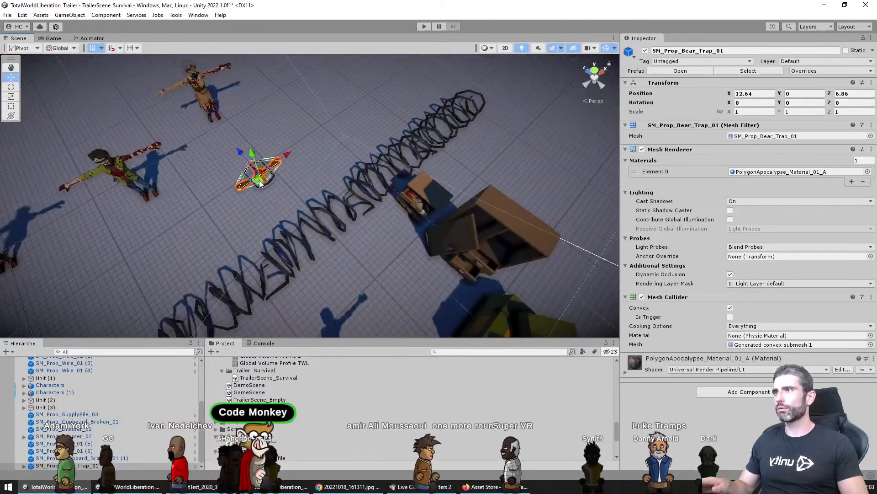
left_click_drag(261, 177, 246, 162)
middle_click_drag(259, 209, 309, 182)
View the bear trap from the survivors' side of the wire and check its placement in the Game view
left_click(308, 119)
scroll(310, 183, "down", 3)
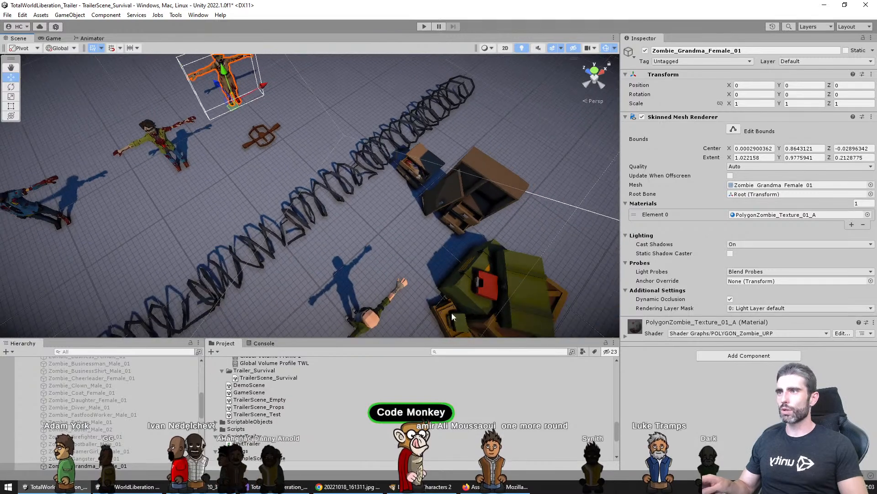
left_click_drag(451, 312, 401, 200, "alt")
middle_click_drag(400, 199, 334, 227)
scroll(333, 228, "down", 2)
left_click_drag(334, 228, 172, 251, "alt")
scroll(416, 219, "down", 2)
left_click(322, 236)
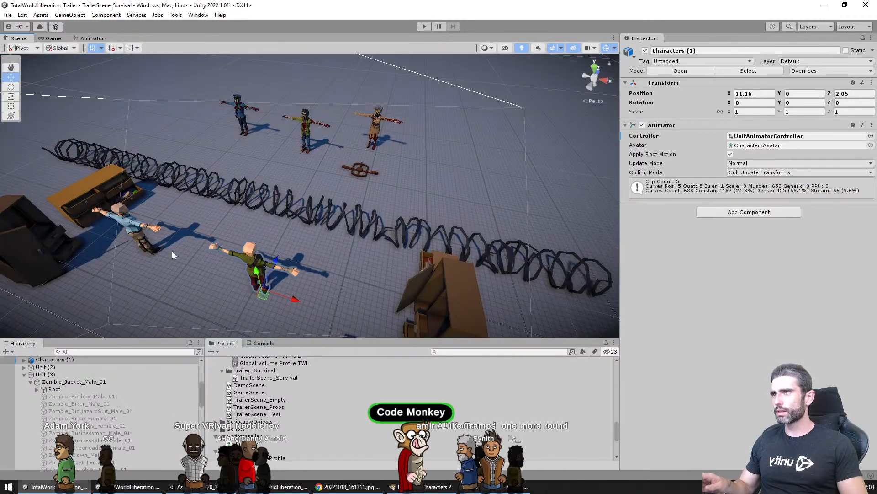
left_click(172, 251)
left_click(53, 38)
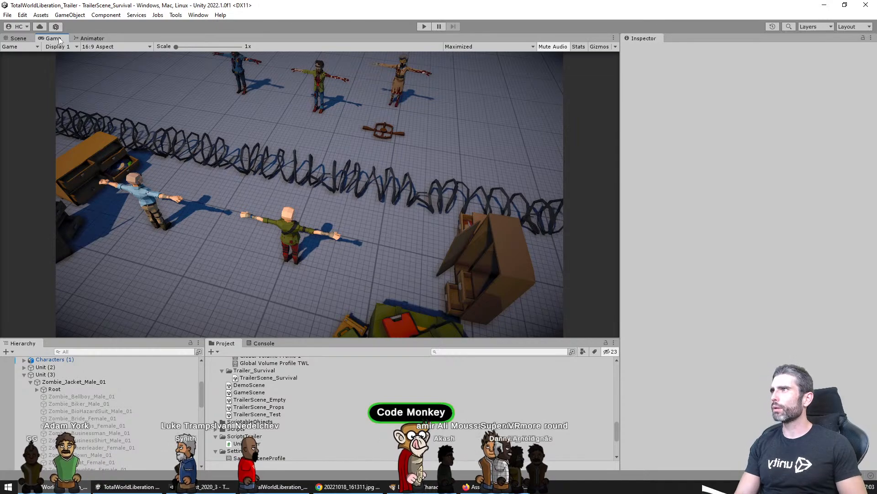
left_click(11, 38)
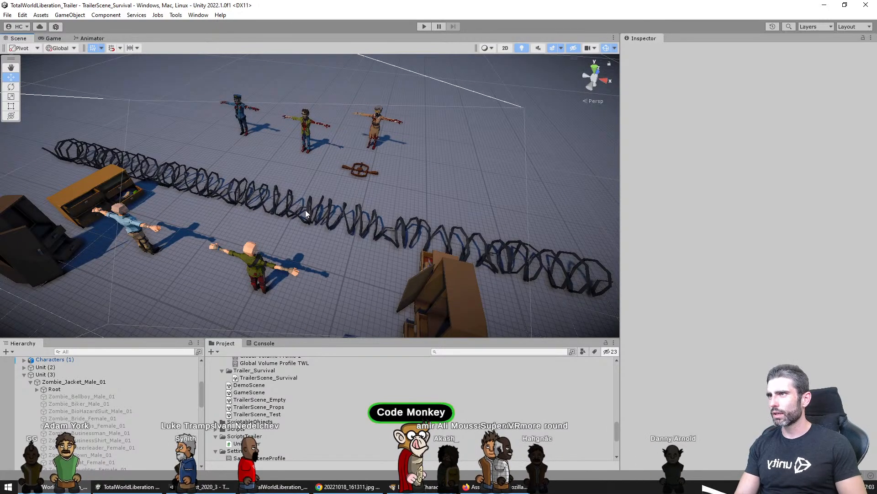
Open TrailerScene_Props again and look over the laid-out props for more set dressing
scroll(280, 437, "down", 5)
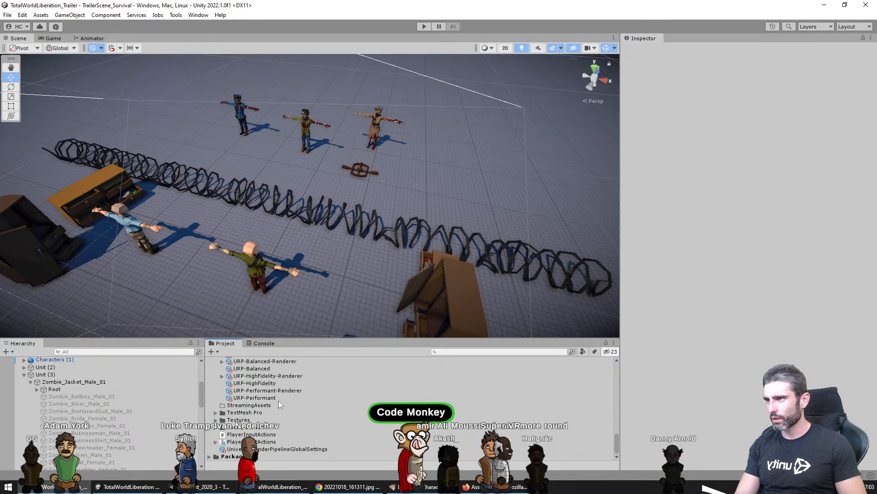
scroll(306, 411, "up", 3)
scroll(305, 421, "down", 3)
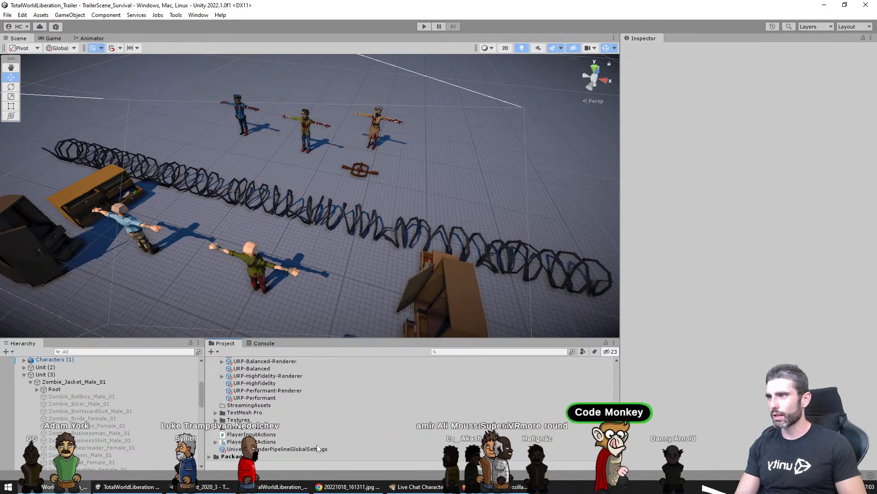
scroll(280, 428, "up", 5)
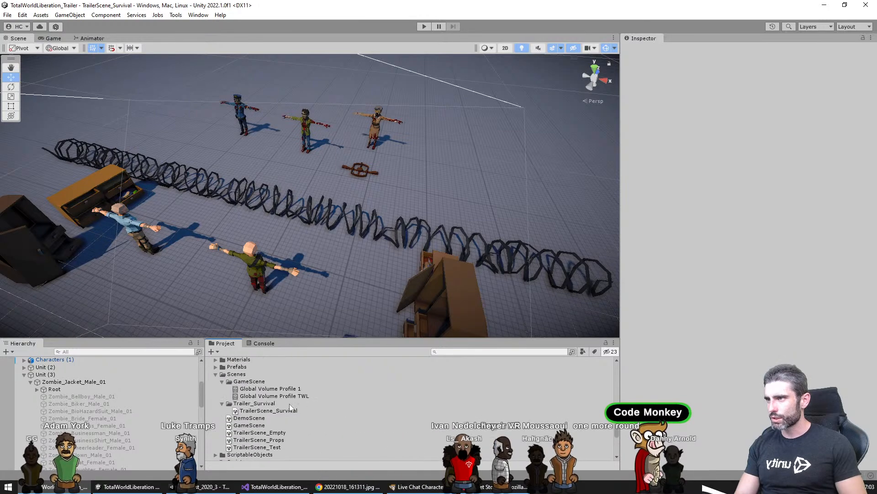
double_click(265, 440)
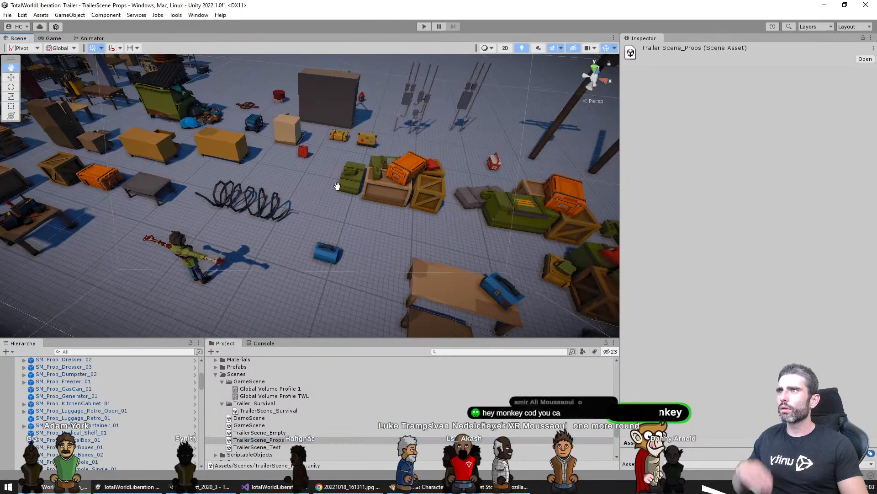
right_click_drag(532, 261, 569, 278)
key("w")
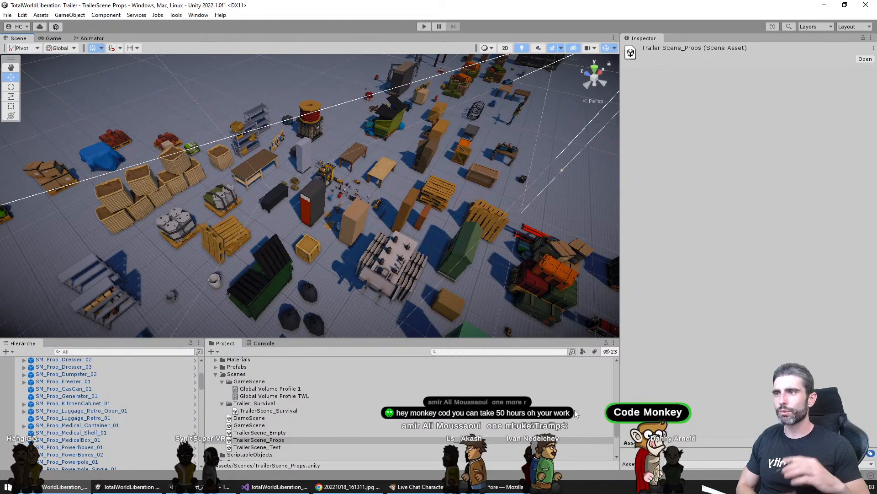
right_click_drag(339, 275, 592, 265)
key("w")
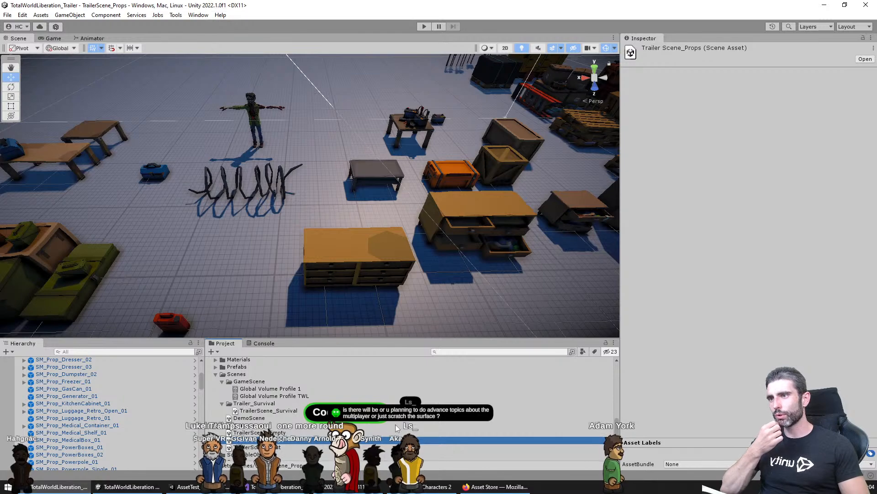
Enlarge the asset browser and reopen TrailerScene_Survival, viewing the barbed wire from the zombies' side
left_click_drag(377, 340, 366, 234)
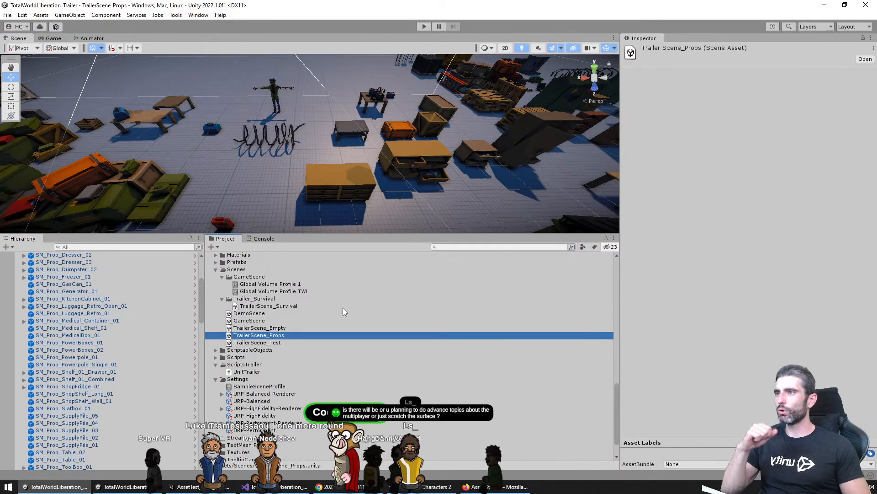
double_click(293, 306)
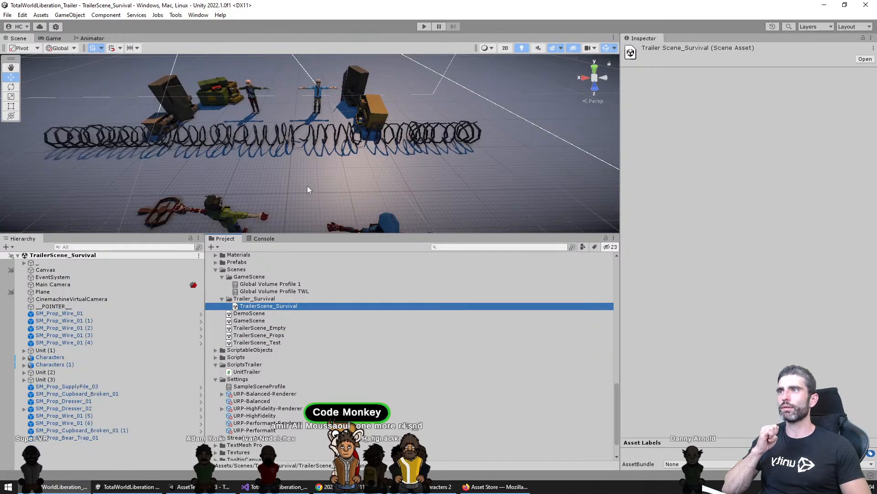
middle_click_drag(307, 180, 329, 211)
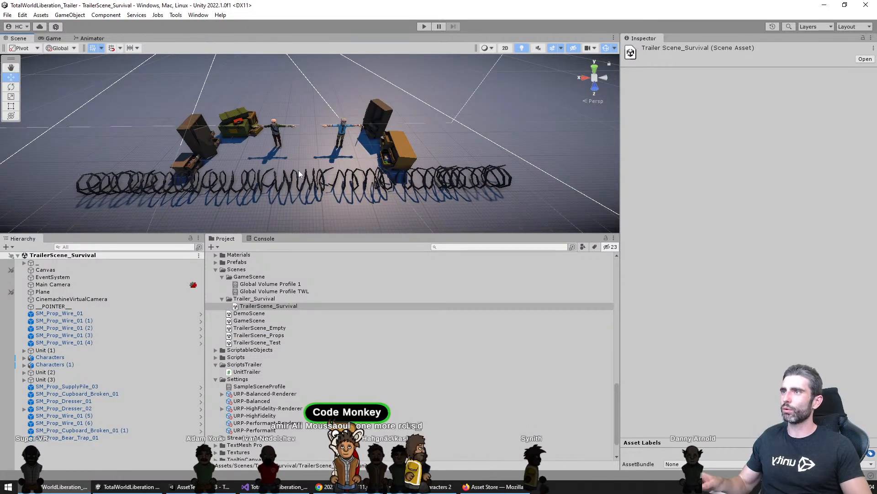
View the scene from the survivors' side and open Demo_Building_Interior_Dressing from the PolygonApocalypse Scenes folder
left_click_drag(298, 170, 367, 169, "alt")
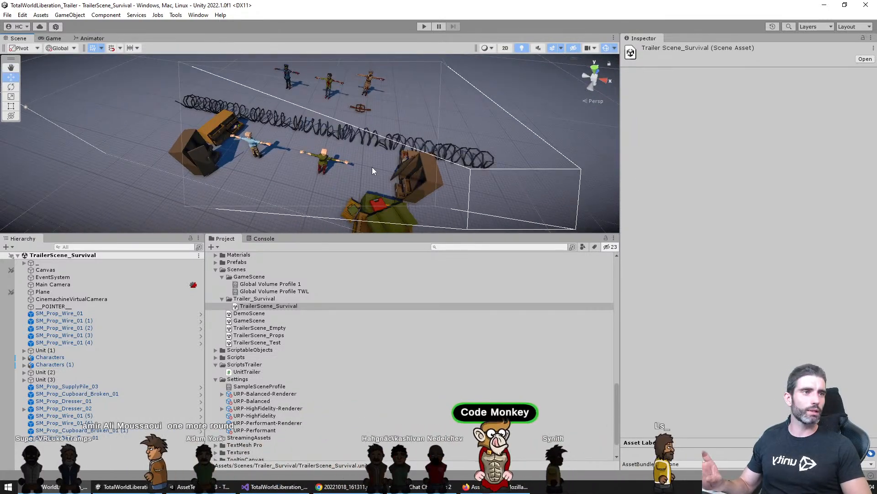
left_click(326, 306)
scroll(326, 317, "up", 15)
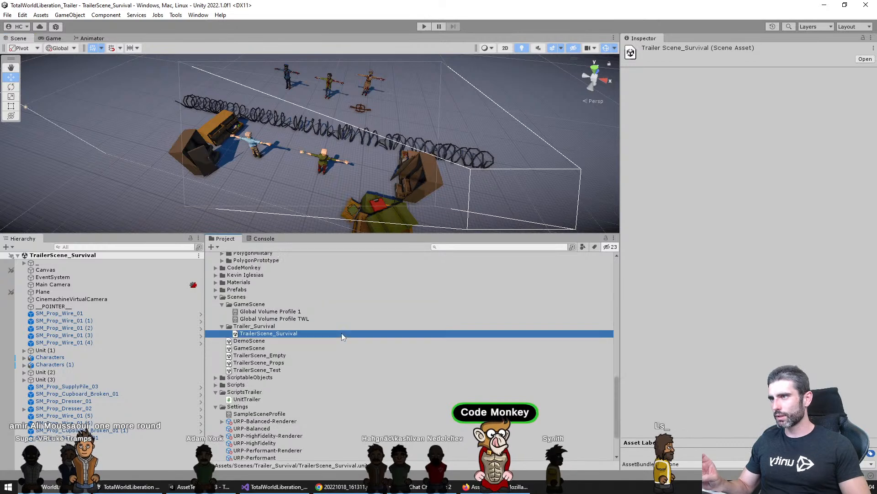
scroll(334, 328, "down", 5)
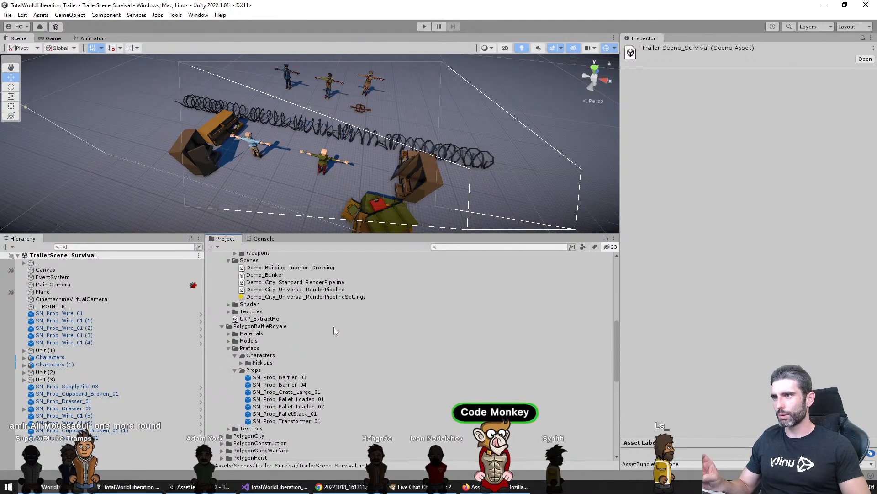
scroll(329, 326, "up", 4)
left_click(309, 356)
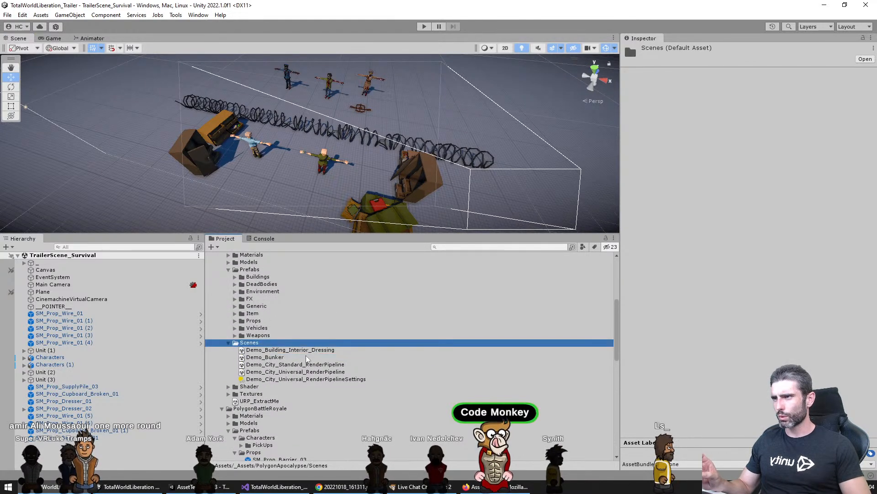
left_click(305, 349)
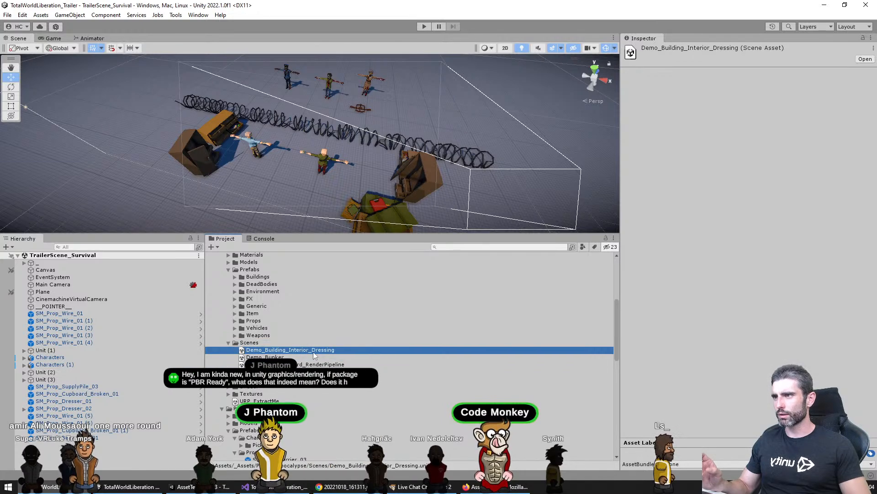
double_click(311, 348)
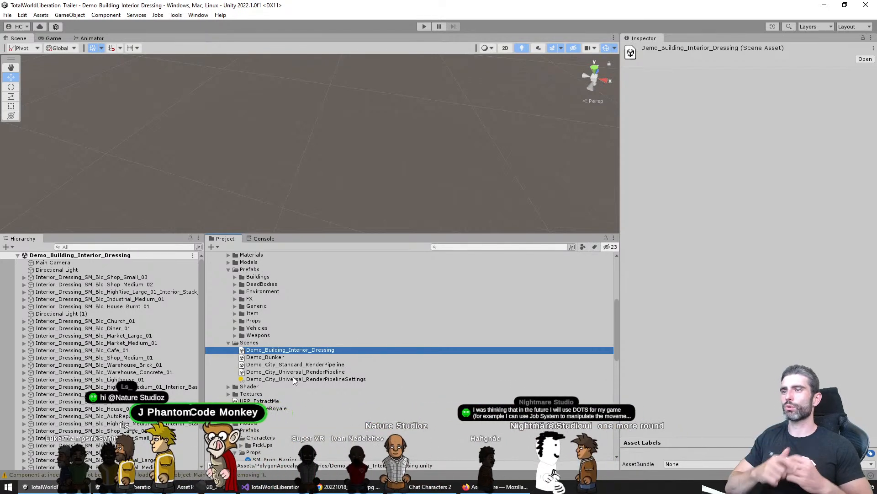
Enlarge the Scene view and look over the demo buildings, framing the SM_Bld_Market_Large_01 building up close
left_click_drag(412, 230, 403, 287)
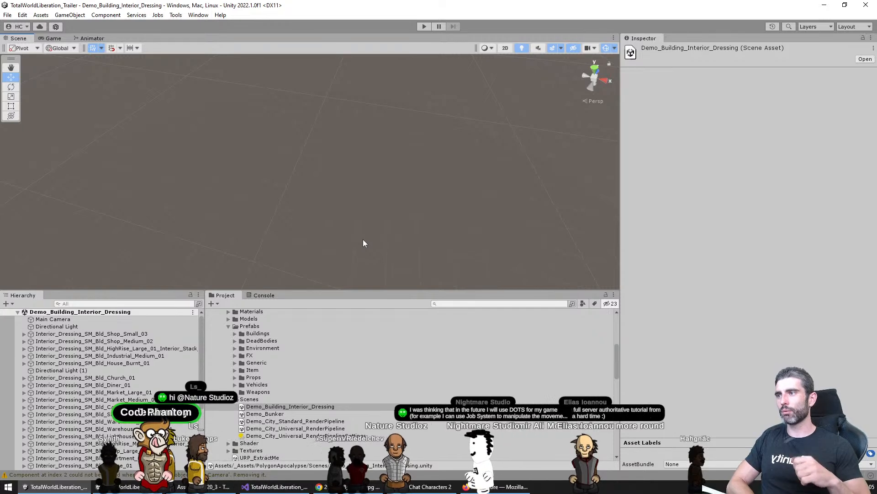
double_click(94, 341)
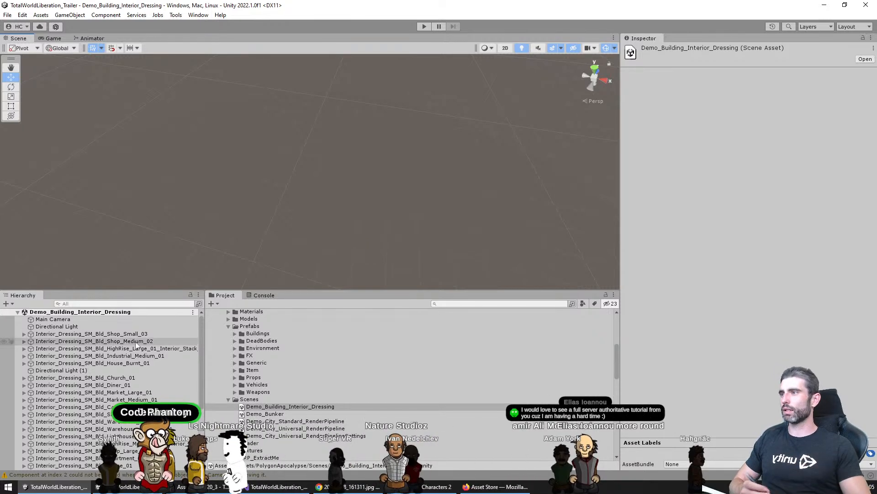
left_click_drag(322, 184, 97, 55, "alt")
right_click_drag(97, 55, 272, 210)
left_click(298, 201)
left_click(272, 210)
key("f")
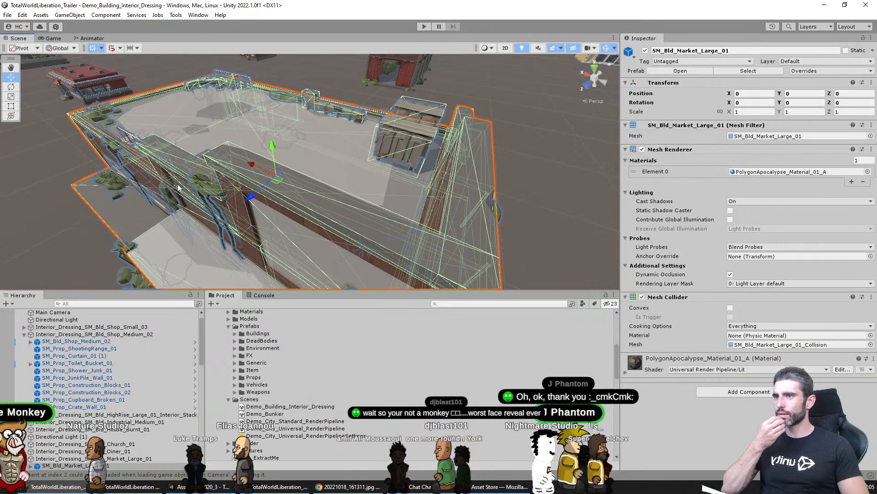
right_click_drag(238, 137, 229, 83)
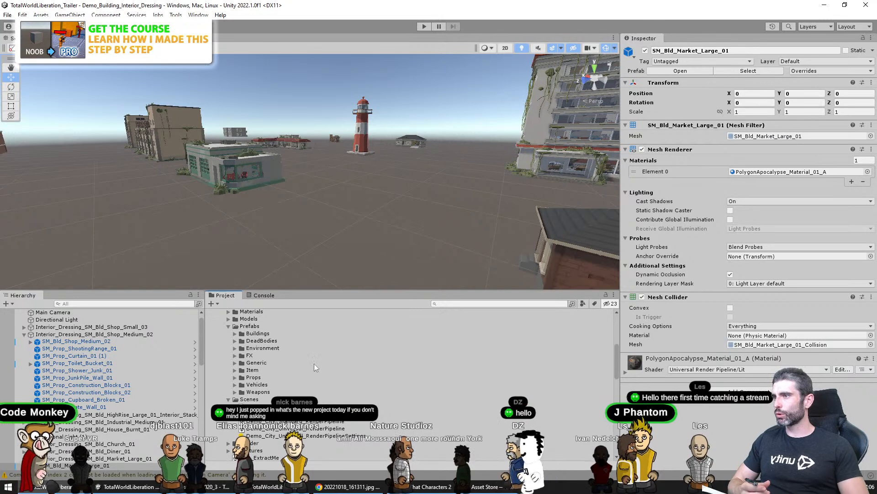
Reopen TrailerScene_Survival from the Trailer_Survival folder
scroll(315, 368, "down", 3)
scroll(320, 379, "down", 6)
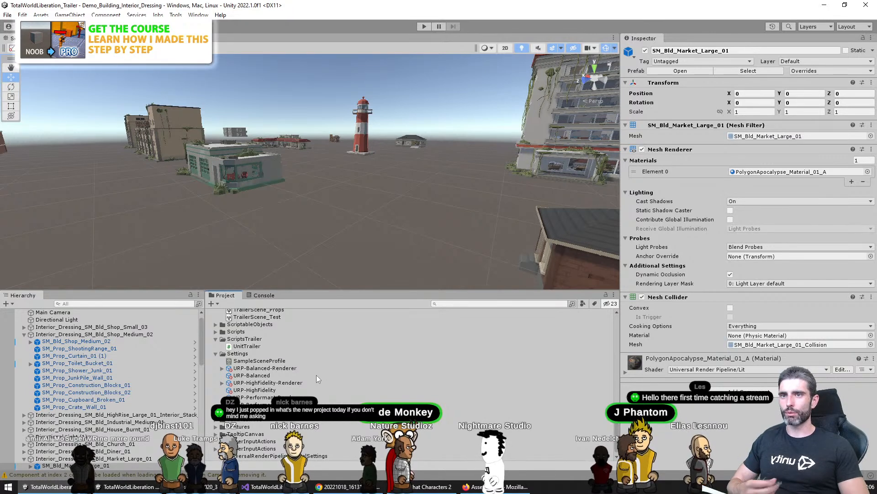
scroll(306, 375, "up", 2)
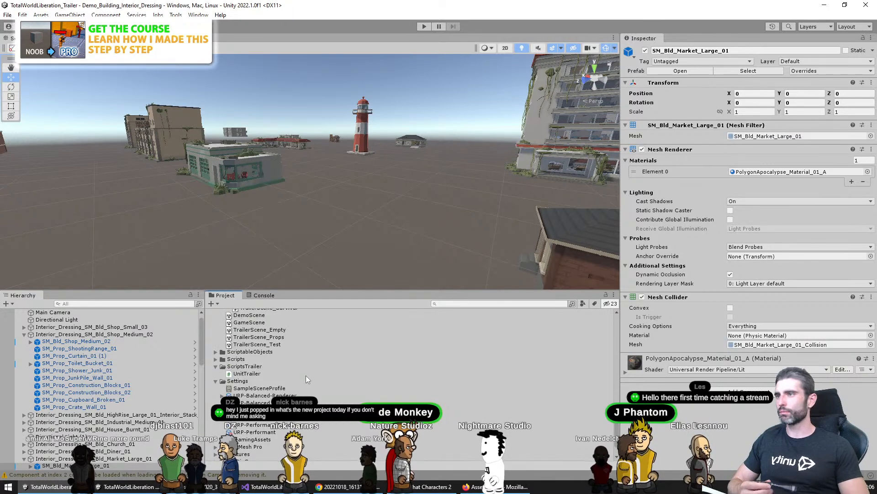
scroll(306, 376, "up", 4)
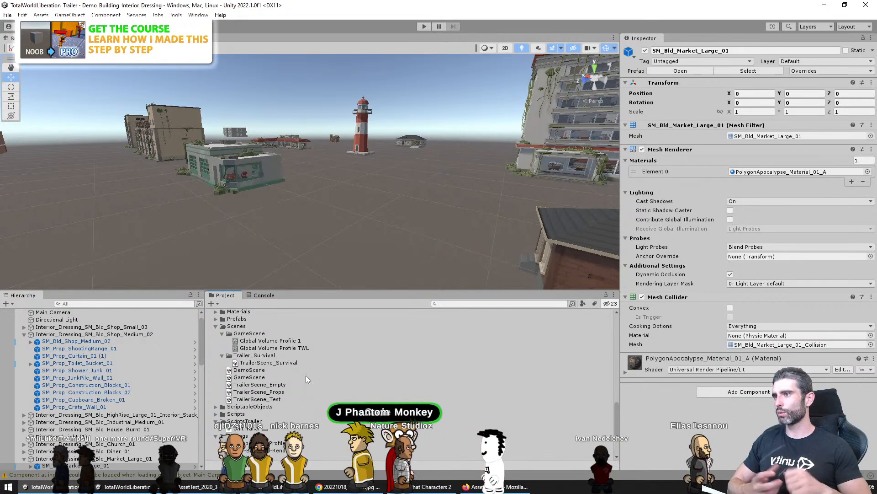
double_click(290, 363)
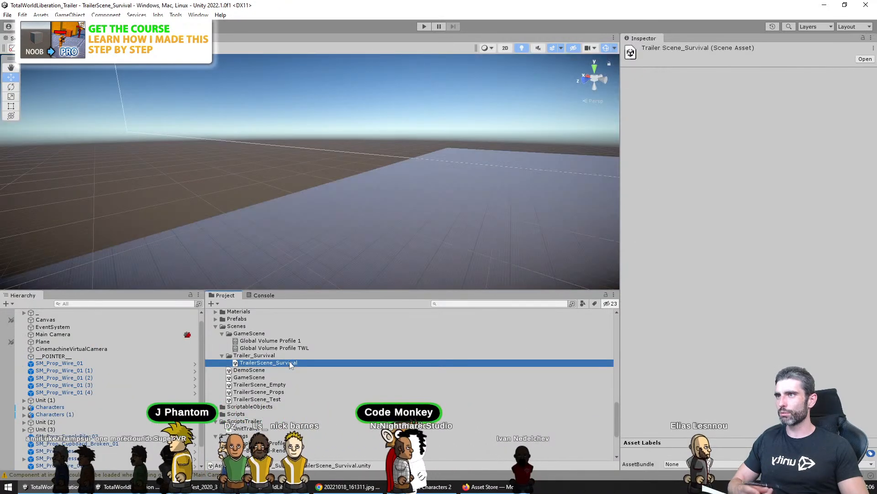
Review the hand-drawn trailer storyboard in the browser, including the Survival panel, and return to Unity
left_click(350, 487)
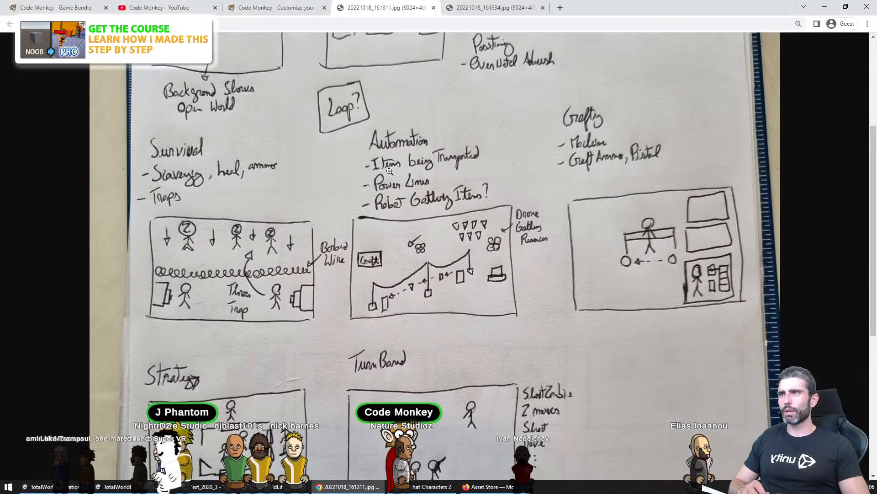
scroll(225, 271, "up", 4)
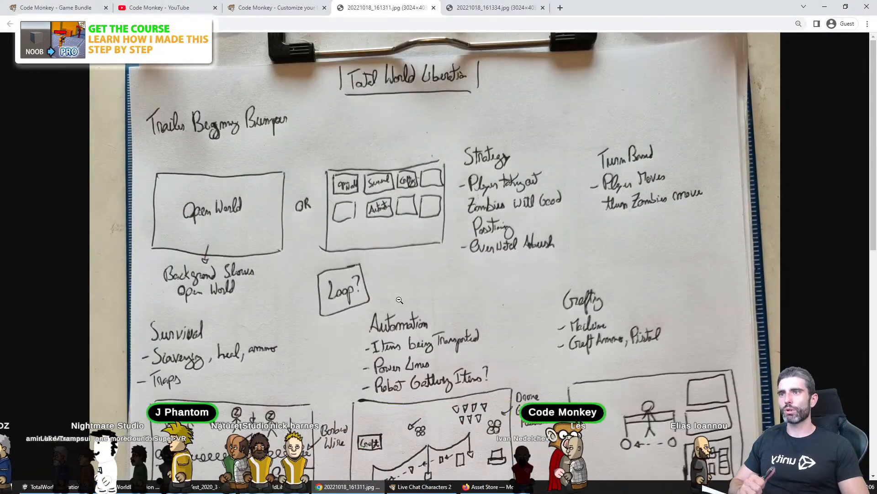
scroll(385, 339, "down", 4)
scroll(385, 339, "down", 5)
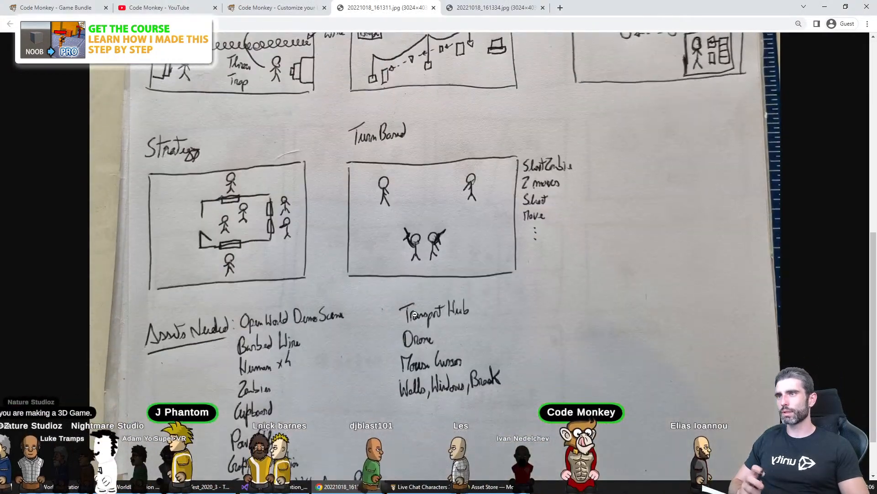
scroll(409, 311, "up", 4)
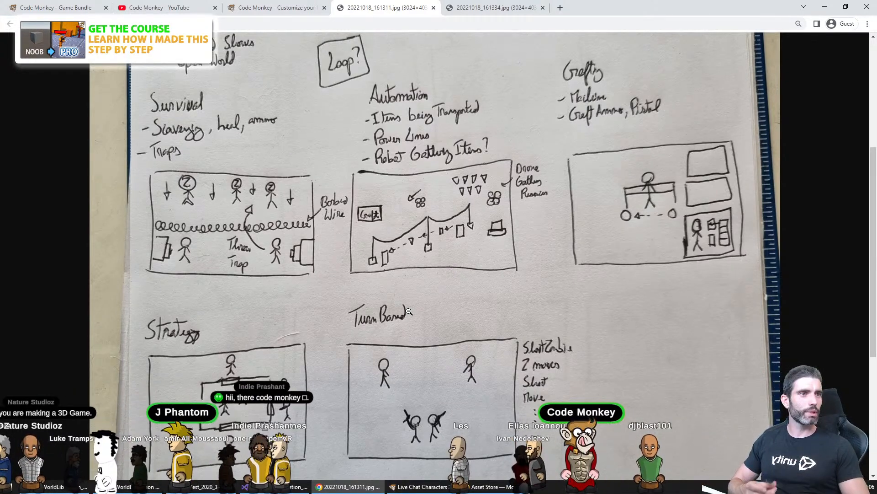
left_click(408, 311)
key("alt+Tab")
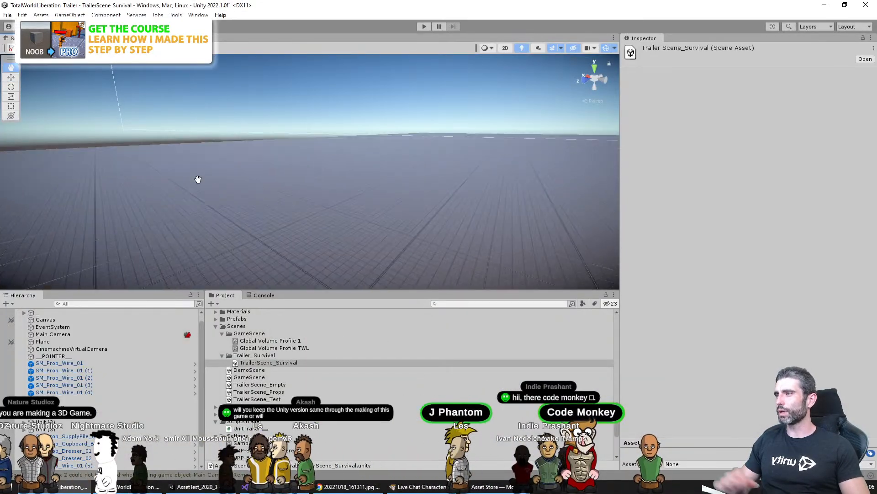
Frame the SM_Prop_Wire_01 (2) segment and view the whole standoff from behind the survivors
double_click(89, 378)
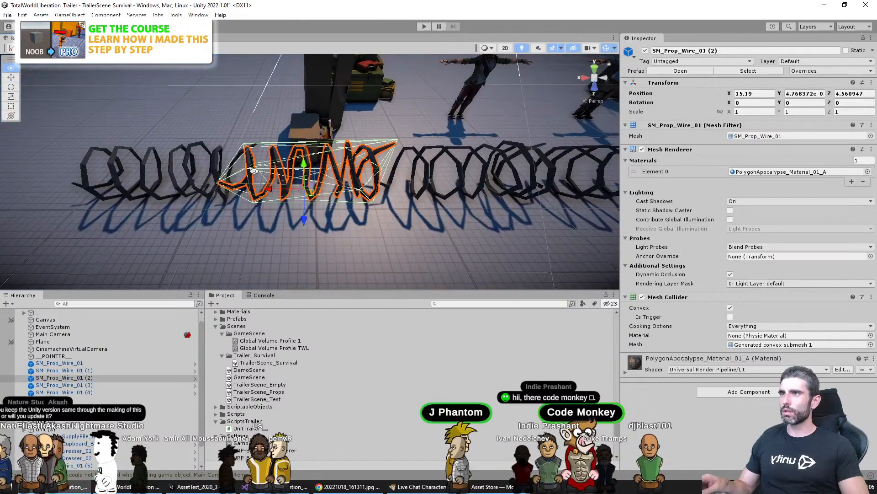
scroll(314, 163, "down", 3)
middle_click_drag(314, 163, 386, 213)
scroll(386, 213, "down", 2)
scroll(354, 182, "up", 2)
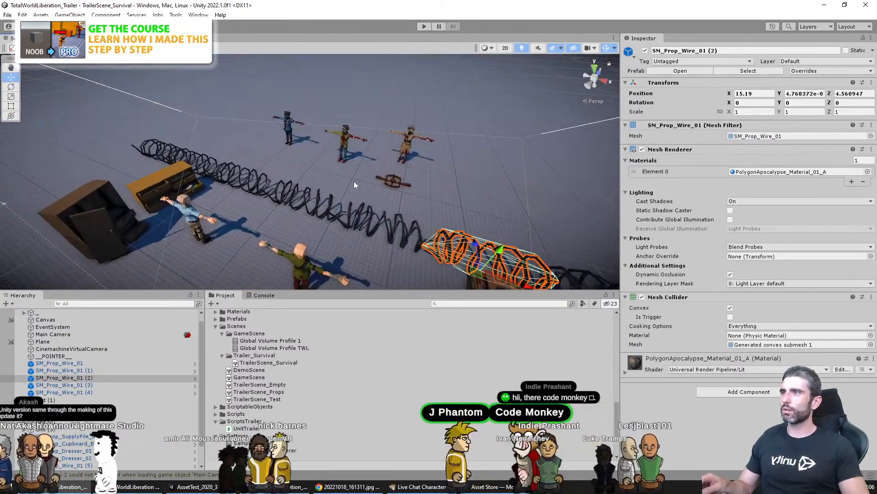
middle_click_drag(358, 182, 356, 160)
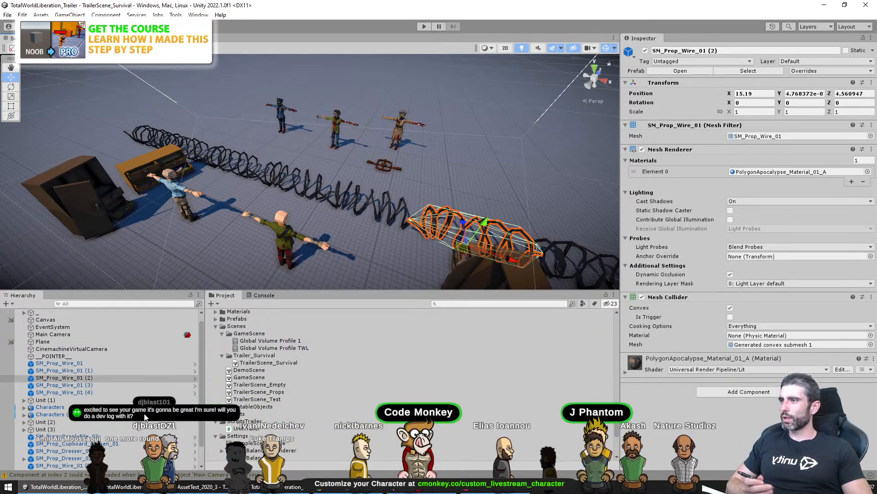
middle_click_drag(327, 211, 309, 208)
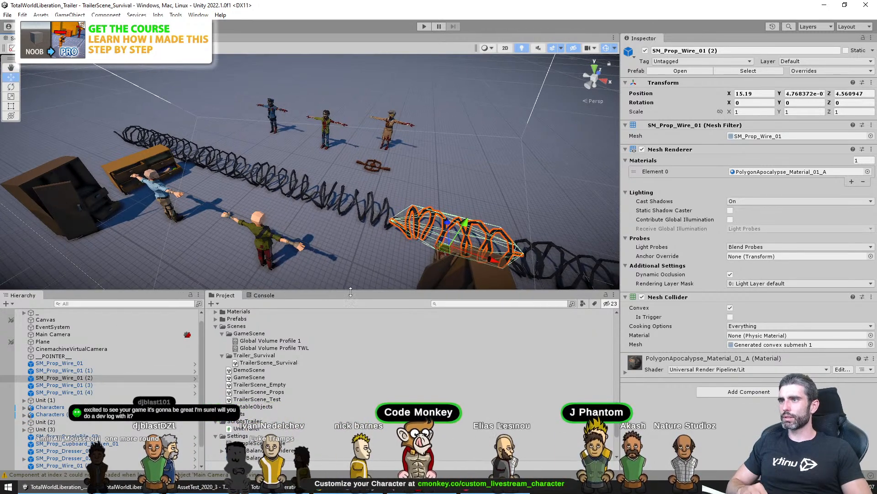
Enlarge the Scene view, look closer at the survivors' side and select the green-jacketed survivor
left_click_drag(324, 291, 330, 333)
scroll(320, 269, "up", 3)
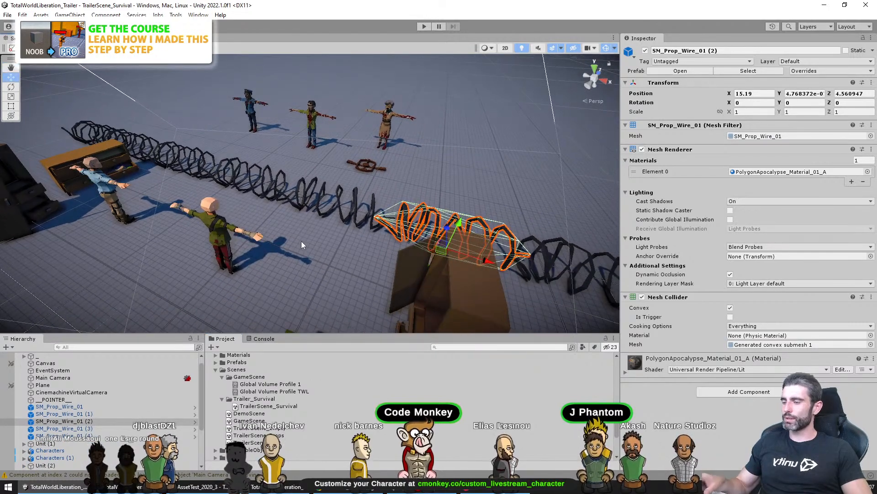
key("shift+space")
key("shift+space")
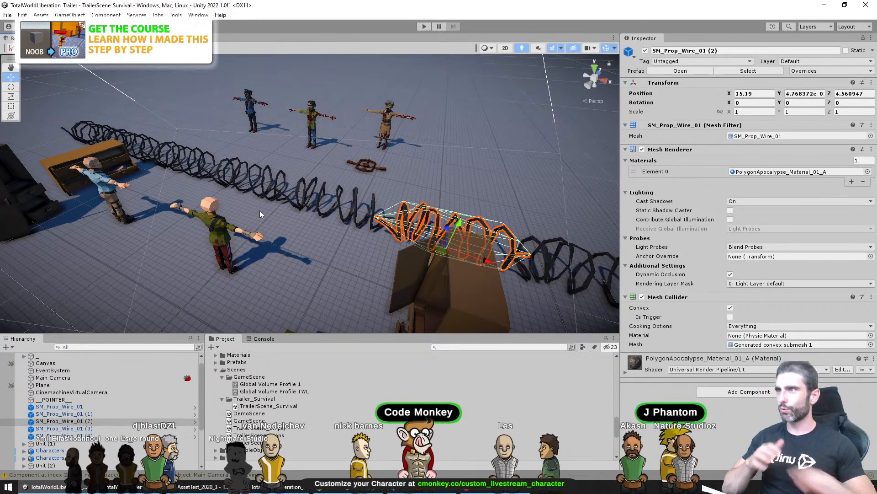
middle_click_drag(240, 199, 256, 210)
left_click(254, 248)
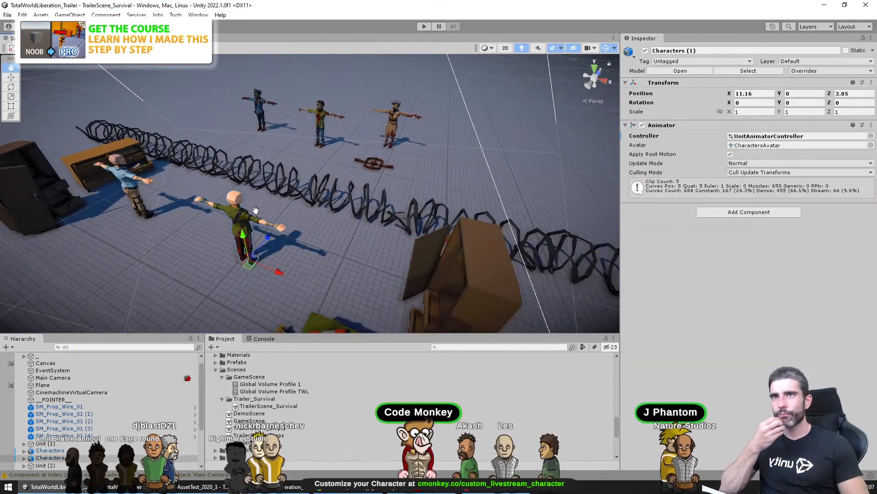
Enlarge the Hierarchy area and create an empty game object named TrailerSurvival at the scene's root level
left_click_drag(142, 334, 164, 180)
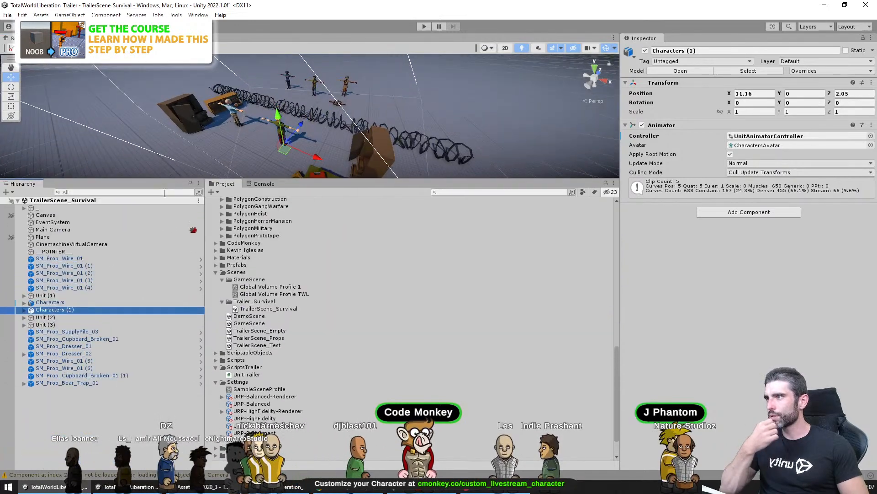
left_click(107, 399)
right_click(99, 399)
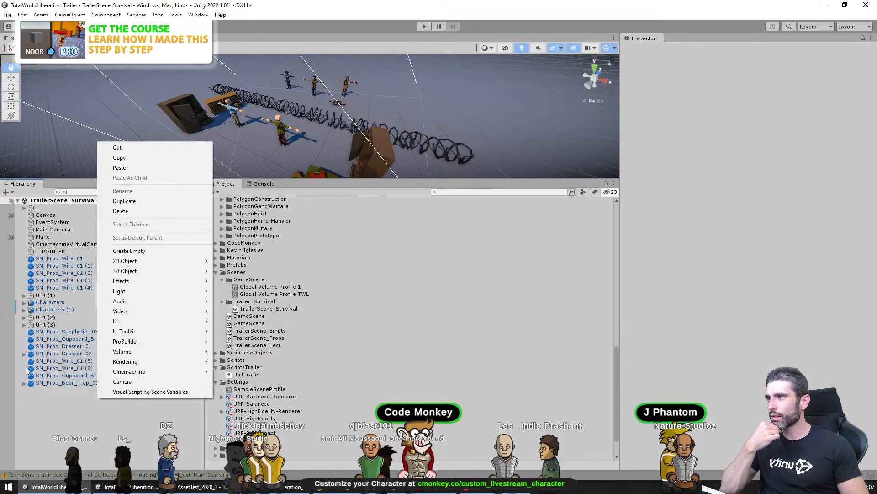
left_click(137, 250)
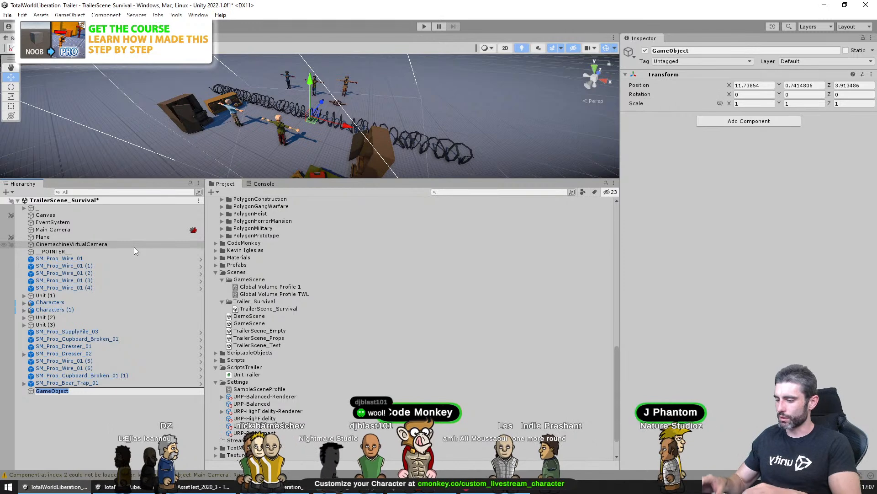
type("Trailer")
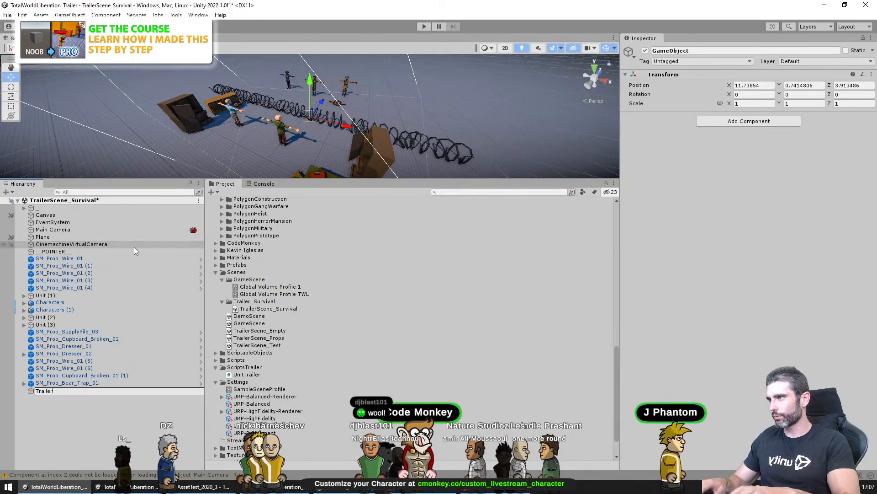
type("Survival")
key("Return")
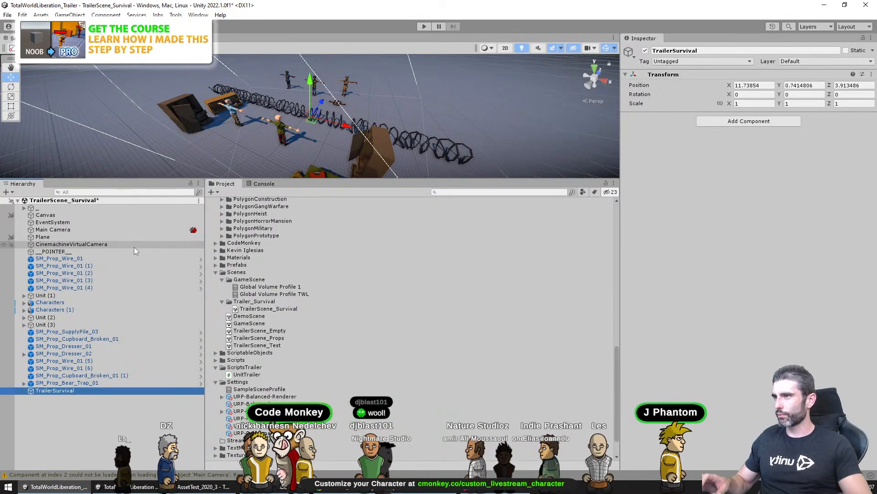
Create a C# script named TrailerSurvival in the ScriptsTrailer folder
scroll(254, 265, "down", 2)
right_click(242, 339)
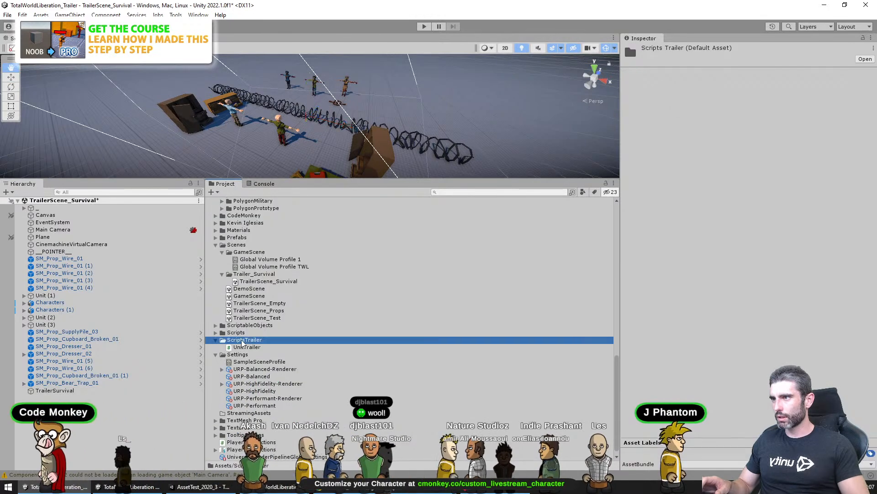
mouse_move(275, 103)
left_click(418, 81)
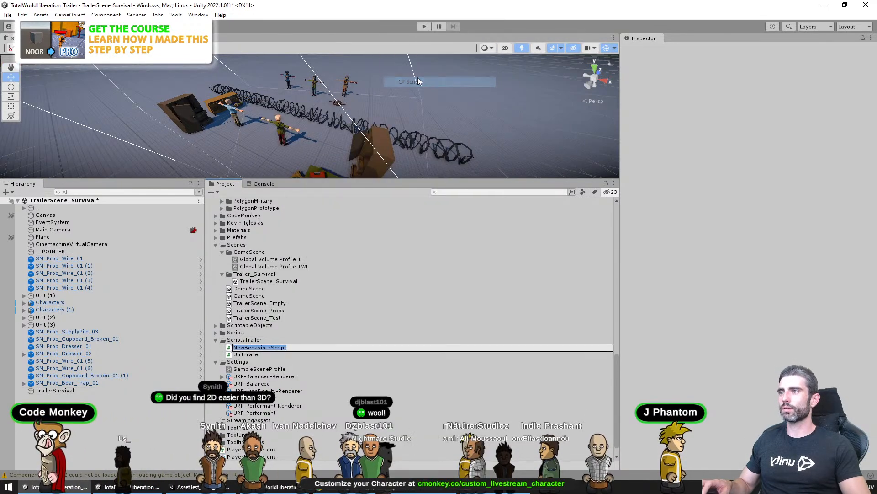
type("walk")
key("Return")
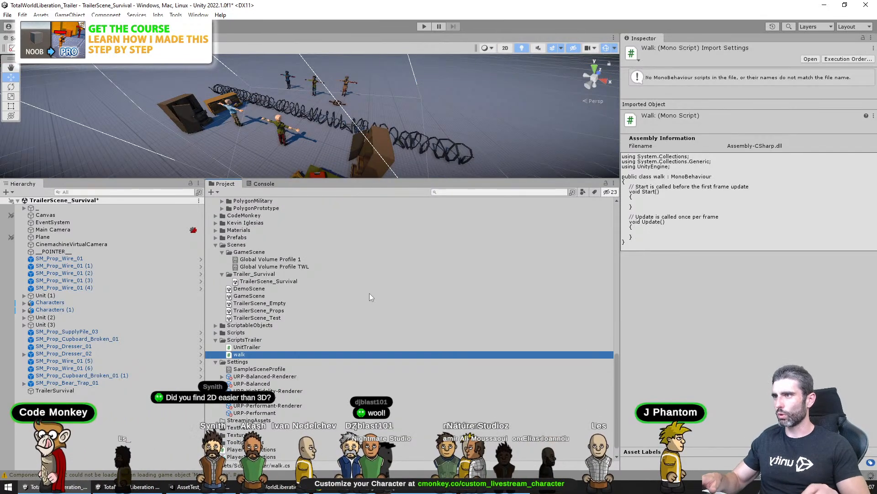
key("F2")
type("TrailerSurvival")
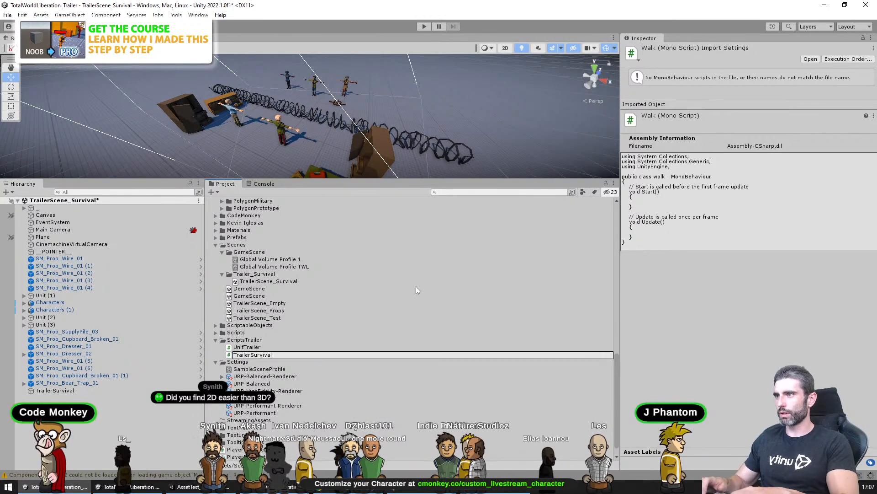
key("Return")
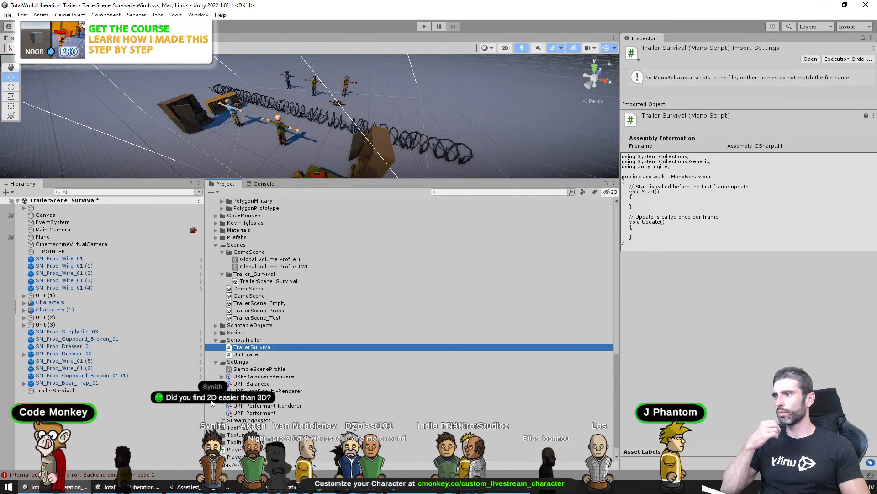
Open the TrailerSurvival script and replace the template methods with an empty class body, its opening brace on the class line
double_click(286, 347)
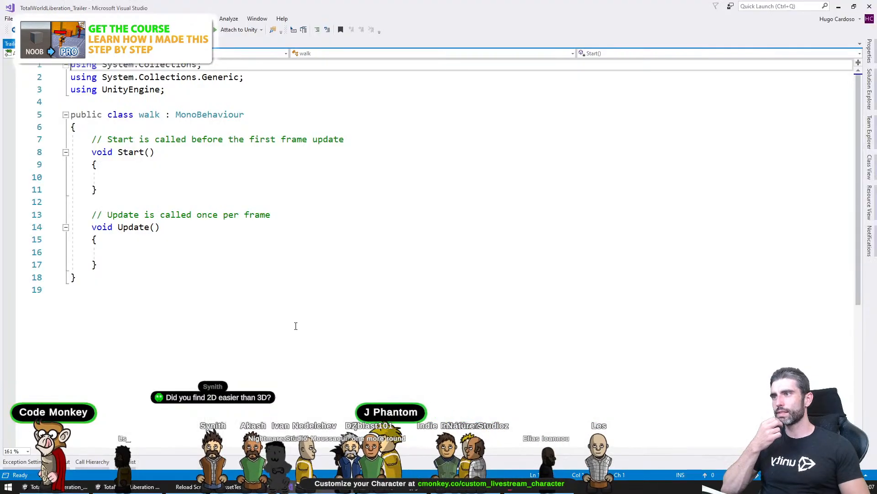
left_click(197, 280)
left_click_drag(78, 127, 146, 332)
key("Return")
key("Return")
key("Return")
type("}")
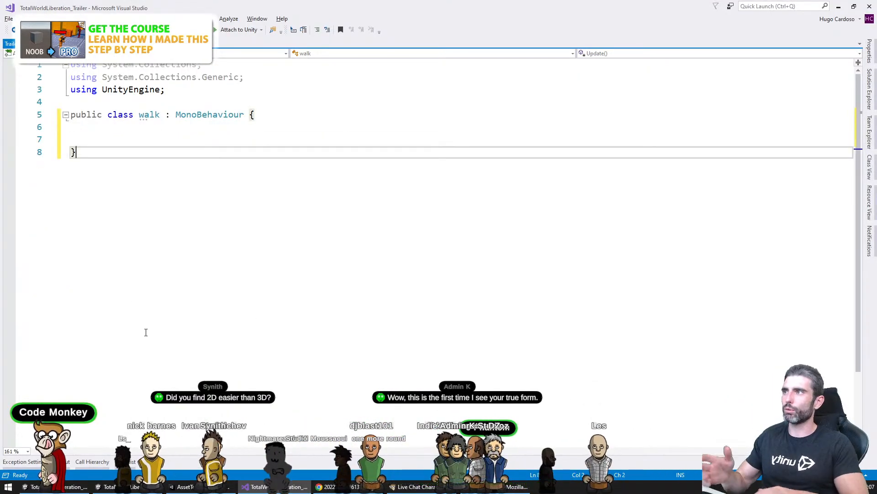
Rename the walk class in the script to TrailerSurvival
key("Up")
key("Up")
key("Up")
key("ctrl+Right")
key("ctrl+Right")
key("ctrl+shift+Right")
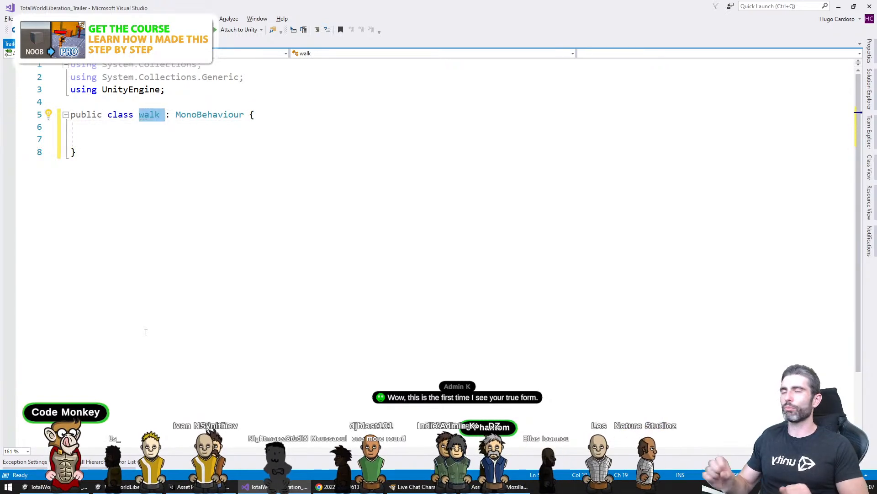
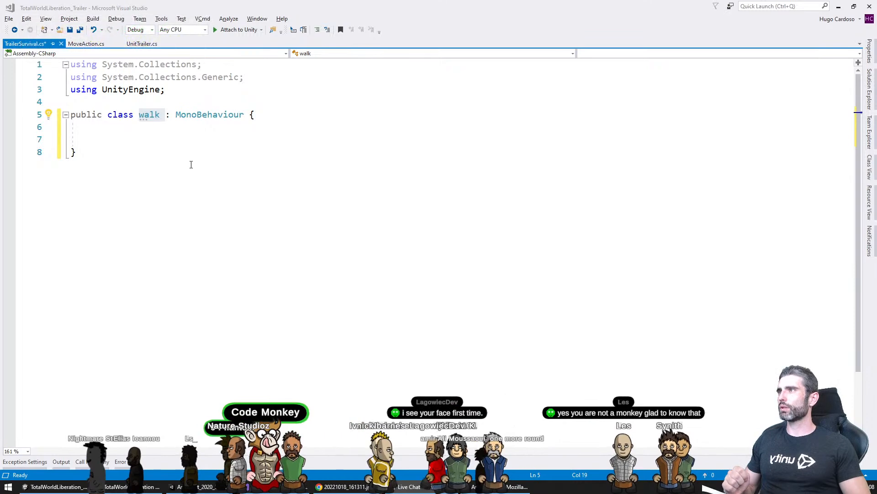
key("alt+Tab")
type("T")
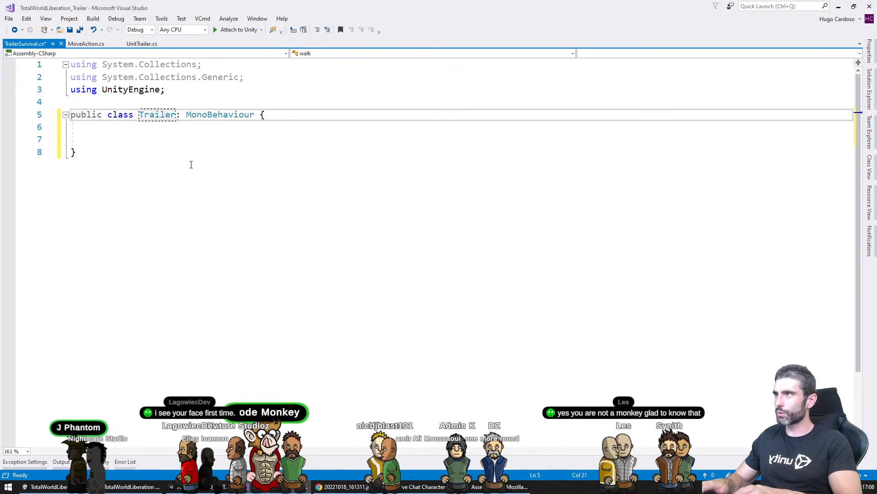
type("railerSurvival")
key("Return")
Add a serialized private UnitTrailer field named survivor1UnitTrailer to the TrailerSurvival class
key("Down")
key("Down")
key("Return")
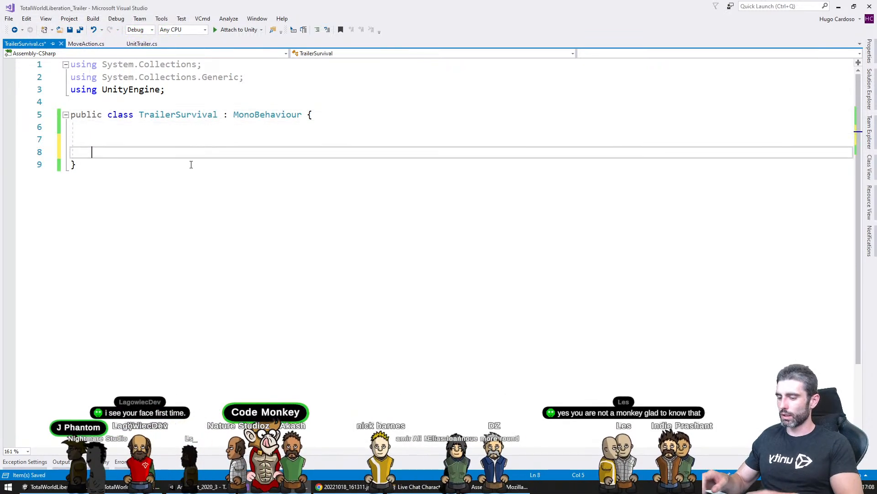
type("[SerializeField] private ")
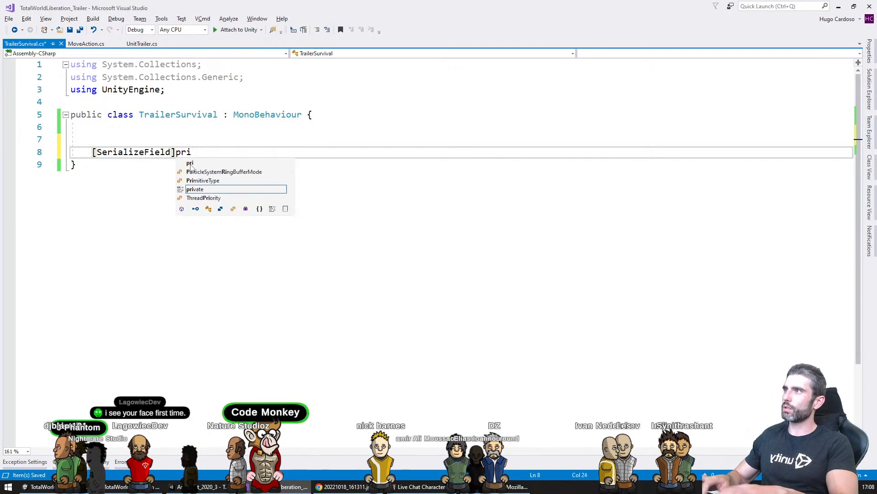
type("UnitTr")
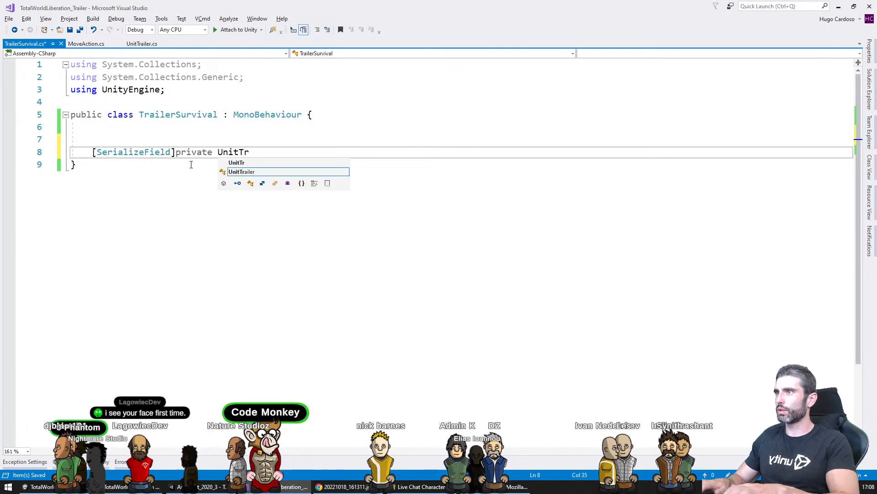
type("ailer unitTrailer;")
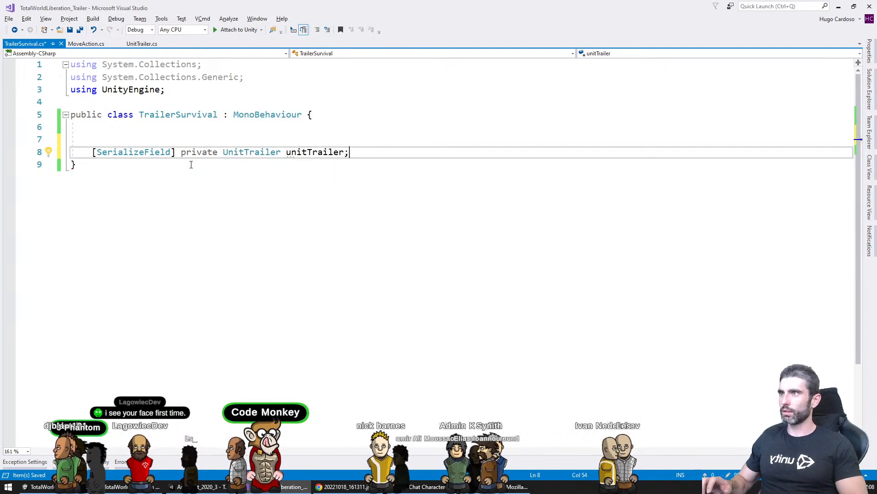
key("ctrl+s")
key("Left")
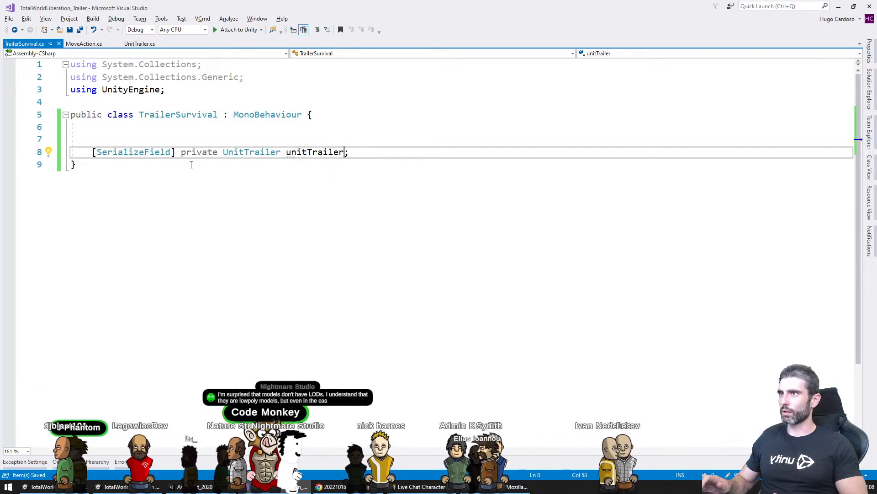
key("ctrl+Left")
type("surviv")
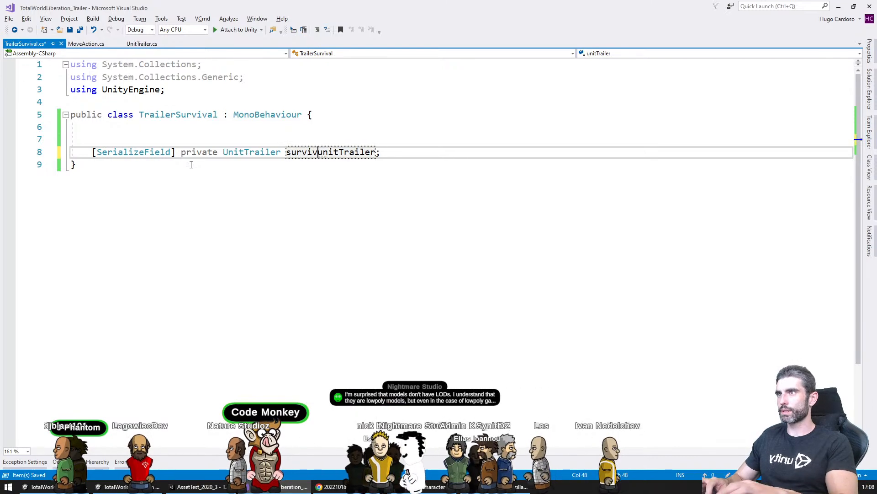
type("or1U")
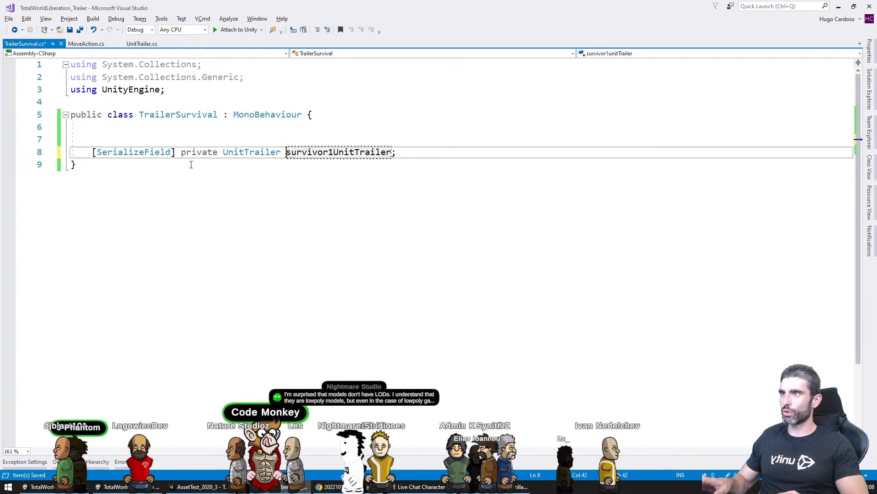
key("Return")
Duplicate the survivor field twice and name the copies survivor2UnitTrailer and zombie1UnitTrailer
key("ctrl+d")
key("ctrl+d")
key("Up")
key("End")
key("Left")
key("Left")
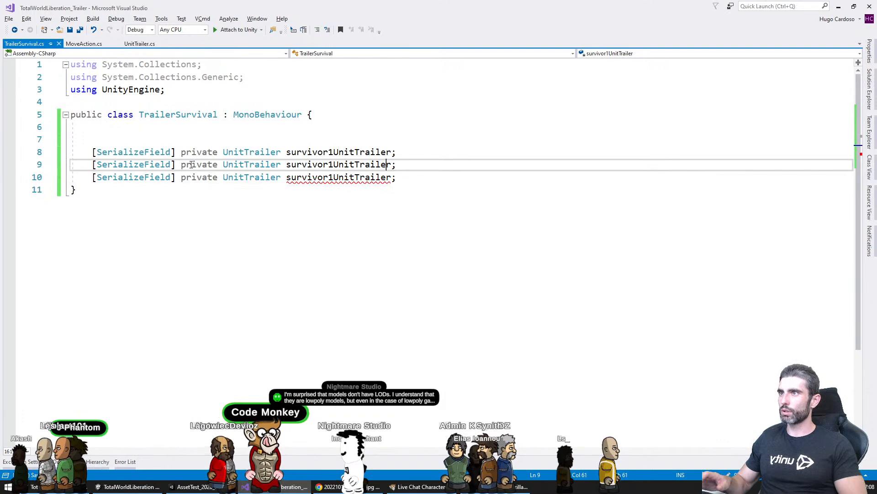
key("Left")
key("ctrl+r")
key("ctrl+r")
key("Delete")
type("2")
key("Down")
key("BackSpace")
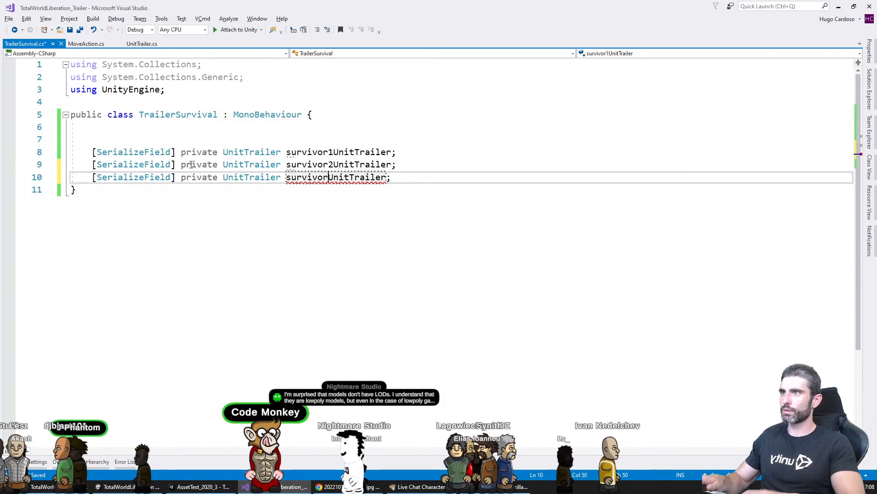
key("ctrl+shift+Left")
type("zombie1")
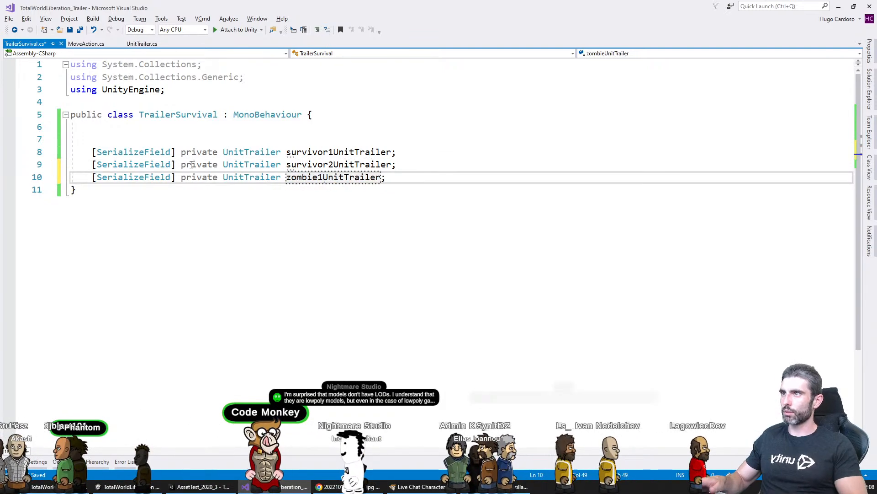
key("Return")
Add an empty private void Start() method below the fields, removing any stray characters from its body
key("End")
key("Return")
key("Return")
key("Return")
key("Up")
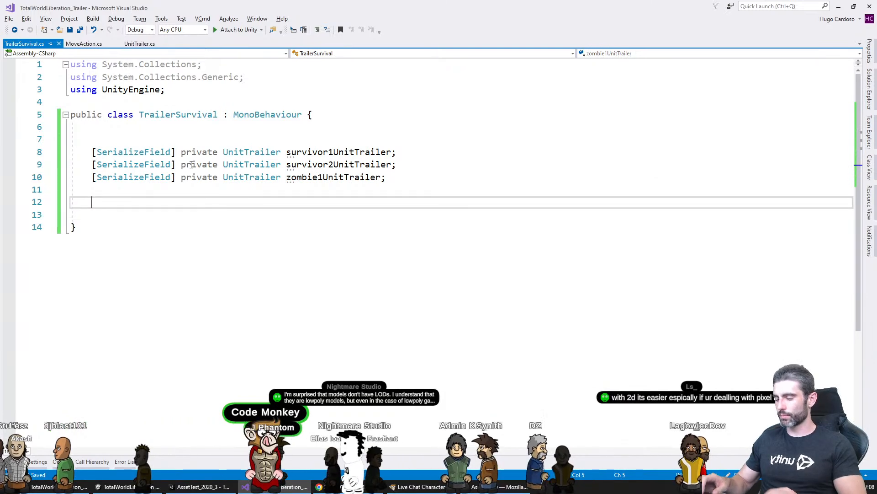
key("Return")
type("private void")
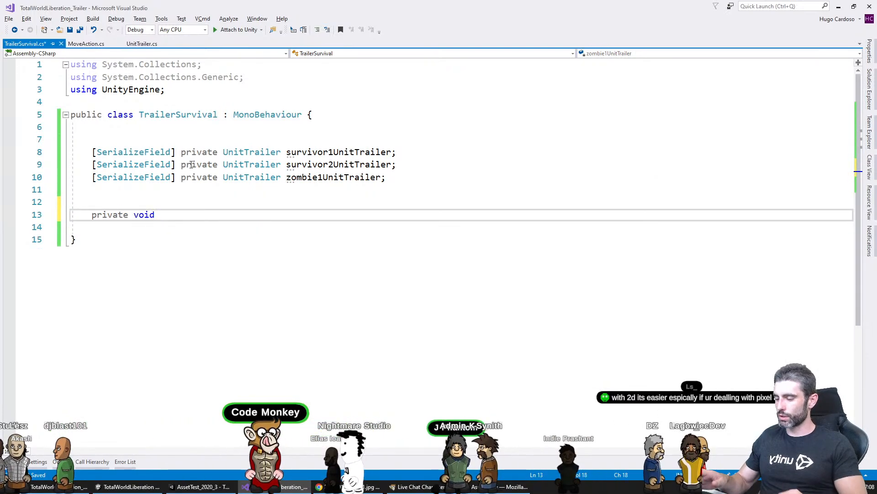
type(" St")
key("Tab")
type("(){")
key("Return")
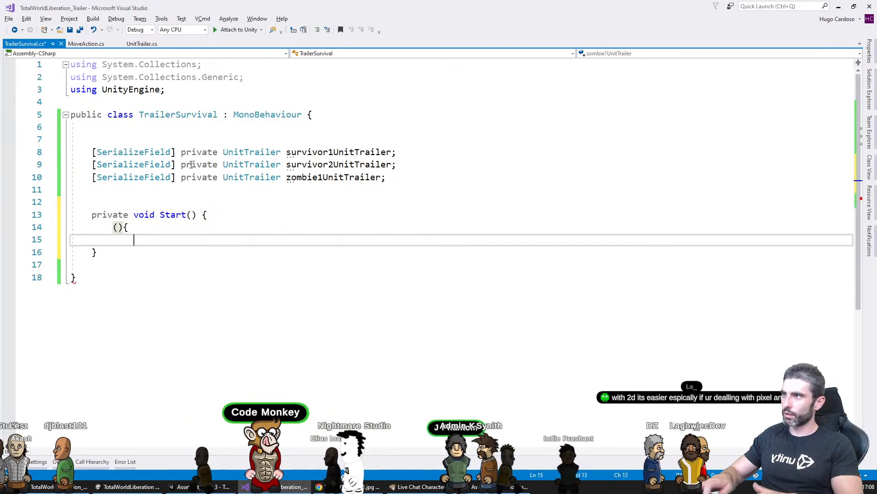
type("}")
key("ctrl+z")
key("ctrl+z")
key("ctrl+z")
key("ctrl+z")
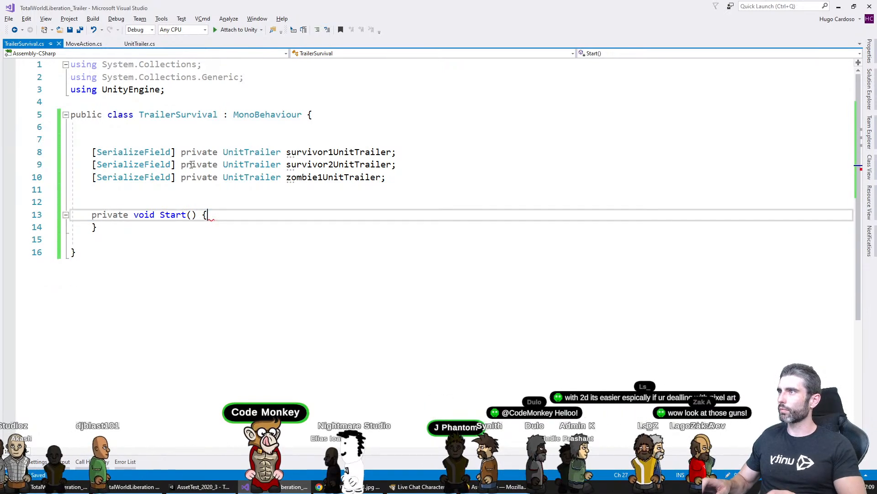
Add a using directive for CodeMonkey.Utils below the UnityEngine one
key("ctrl+Home")
key("ctrl+s")
key("Down")
key("Down")
key("Down")
key("Down")
key("Up")
type("using ")
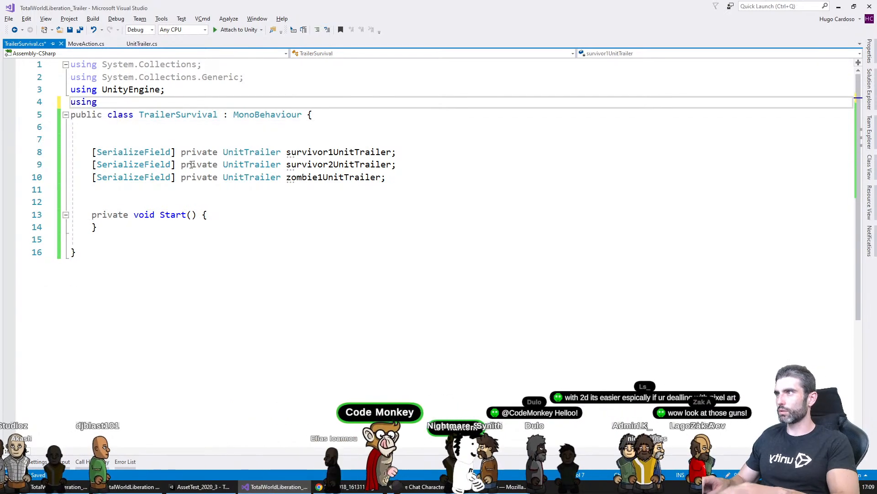
type("cod.u")
key("Tab")
type(";")
key("Return")
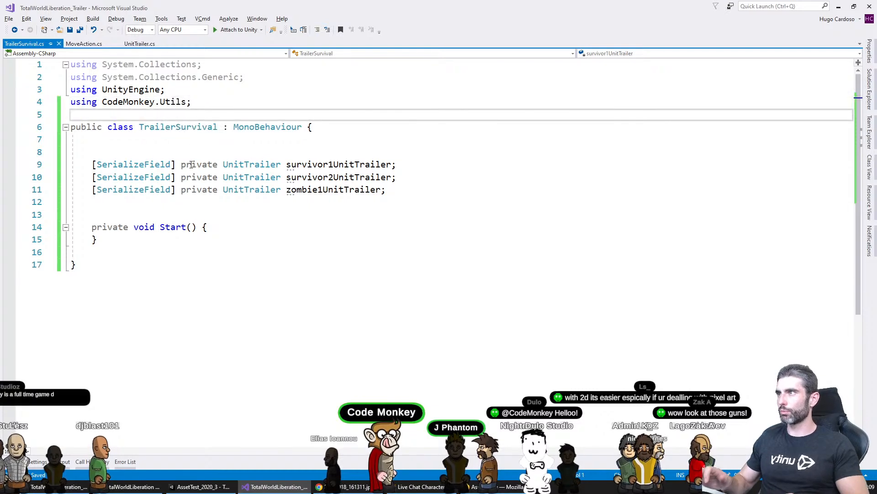
key("Page_Down")
key("Up")
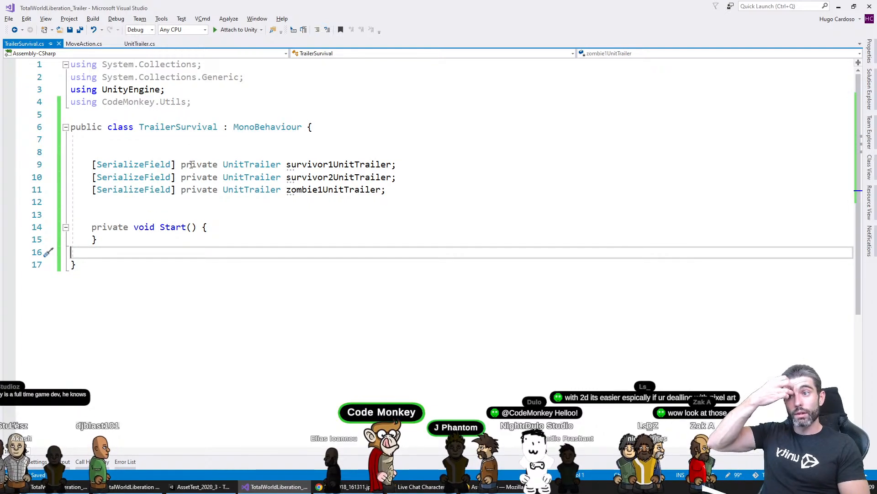
key("Up")
key("End")
key("Up")
key("Down")
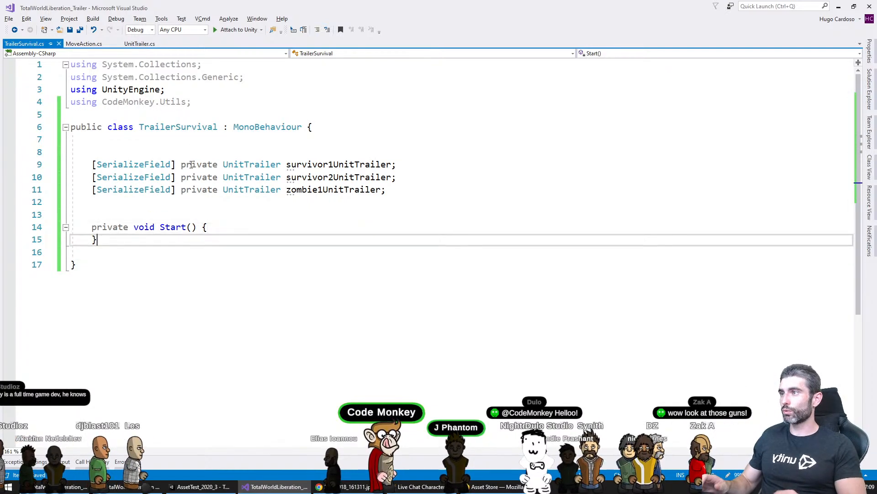
key("Down")
Go to the UnitTrailer class definition and delete the T-key random movement test from its Update method
left_click(256, 164)
key("F12")
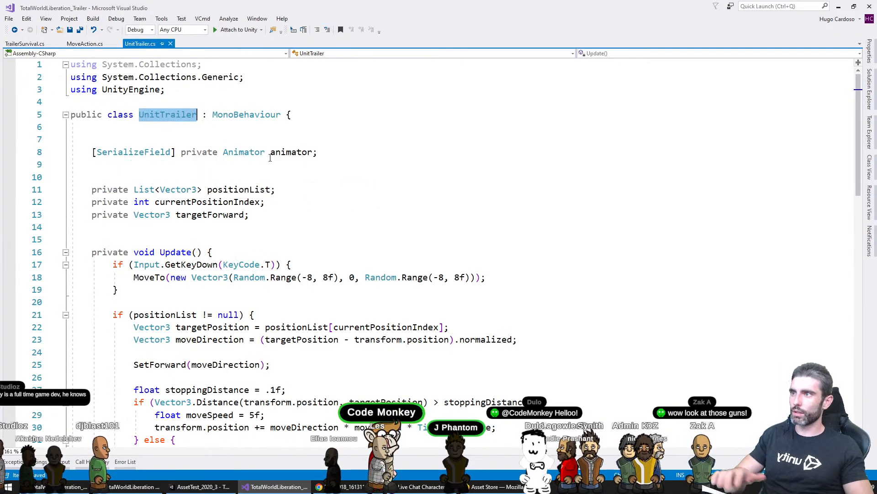
left_click_drag(224, 291, 223, 249)
key("Delete")
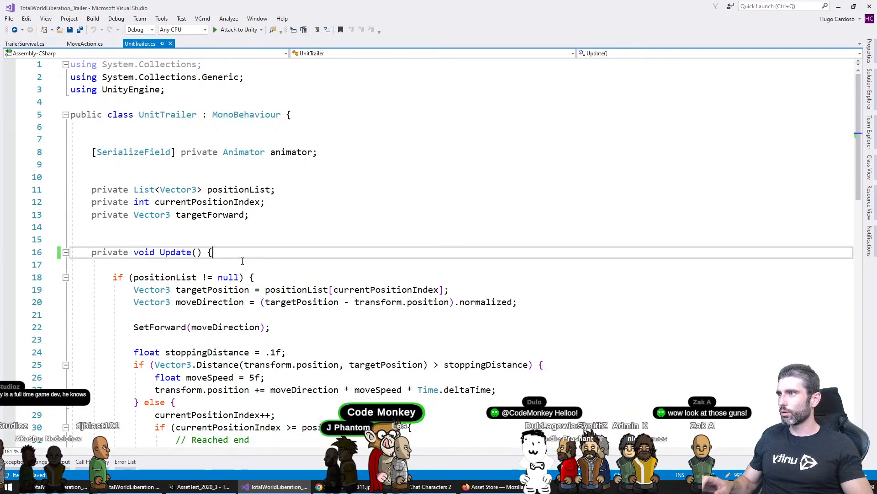
key("Down")
key("Delete")
Examine the MoveTo method in UnitTrailer and its targetPosition parameter
scroll(242, 261, "down", 10)
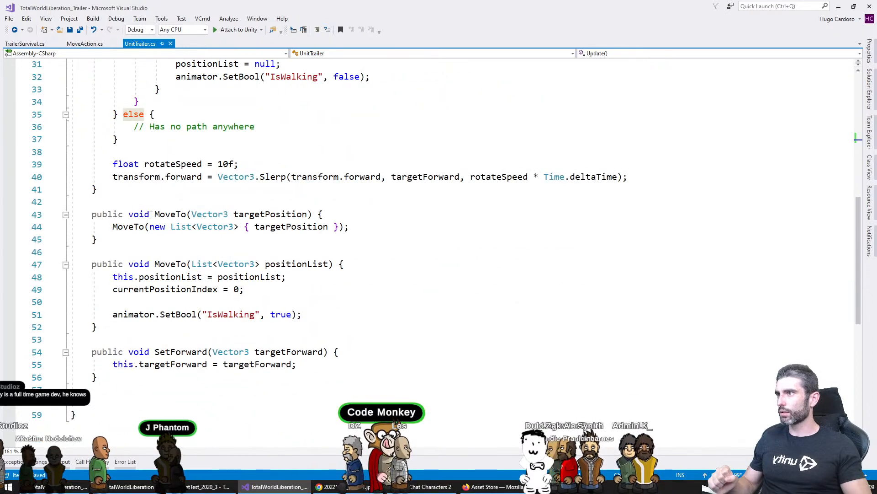
left_click(161, 215)
left_click(239, 215)
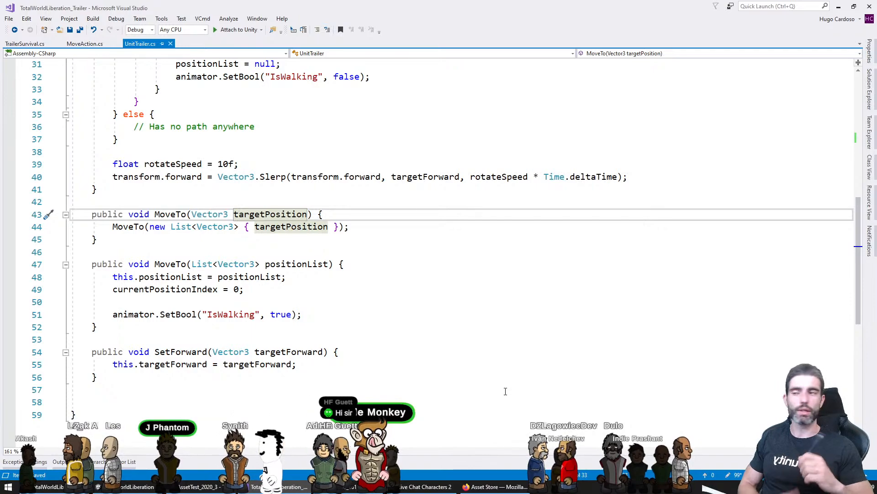
Check the Survival panel of the storyboard in the browser, then return to Unity and enlarge the Scene view
left_click(350, 487)
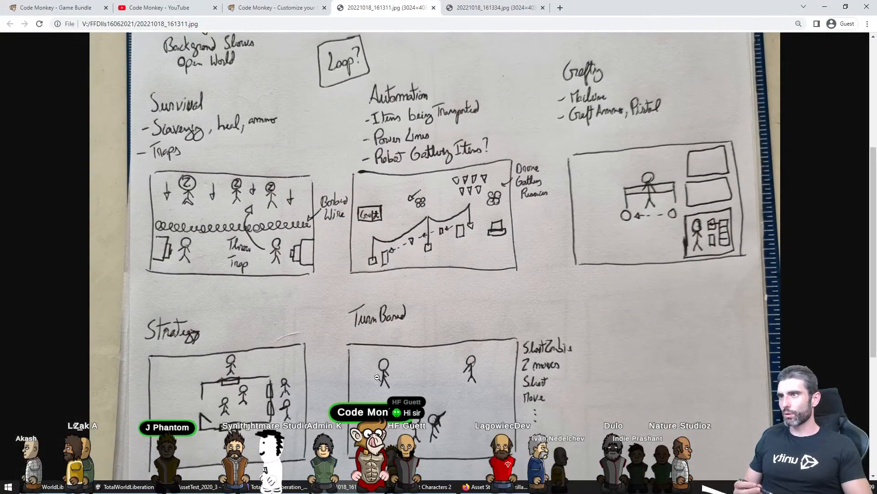
left_click(27, 489)
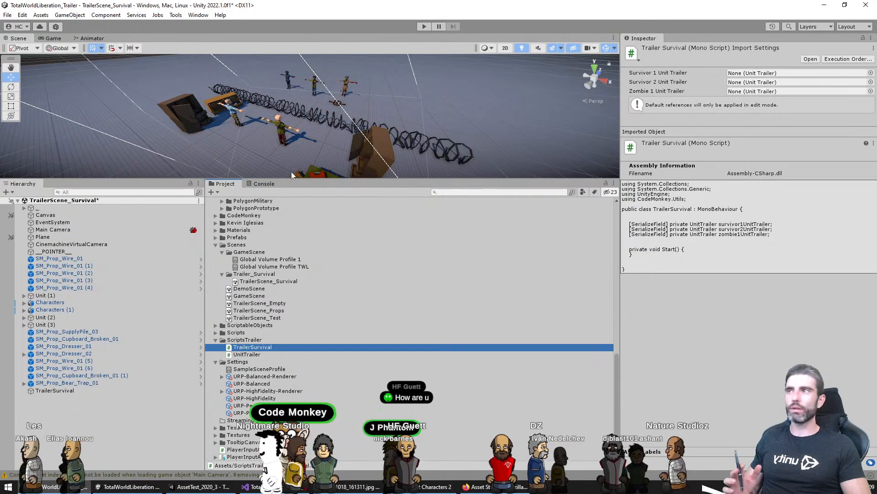
left_click_drag(368, 178, 374, 335)
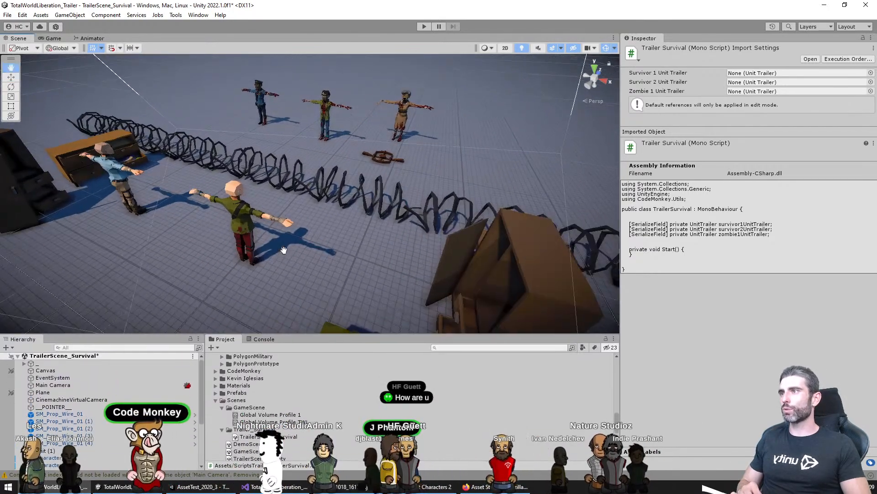
Examine the survivors and the ground around them behind the barbed wire in the Scene view
left_click(246, 221)
key("f")
left_click_drag(379, 220, 348, 223, "alt")
scroll(296, 231, "down", 10)
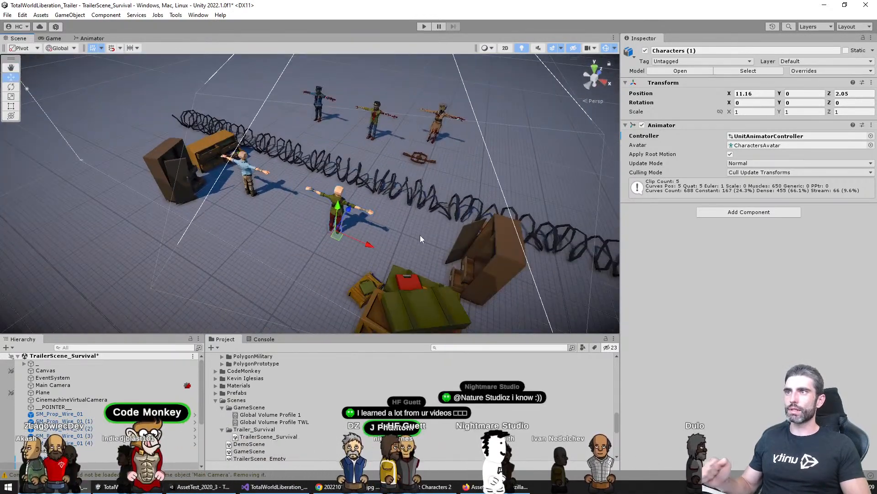
left_click_drag(420, 236, 395, 237, "alt")
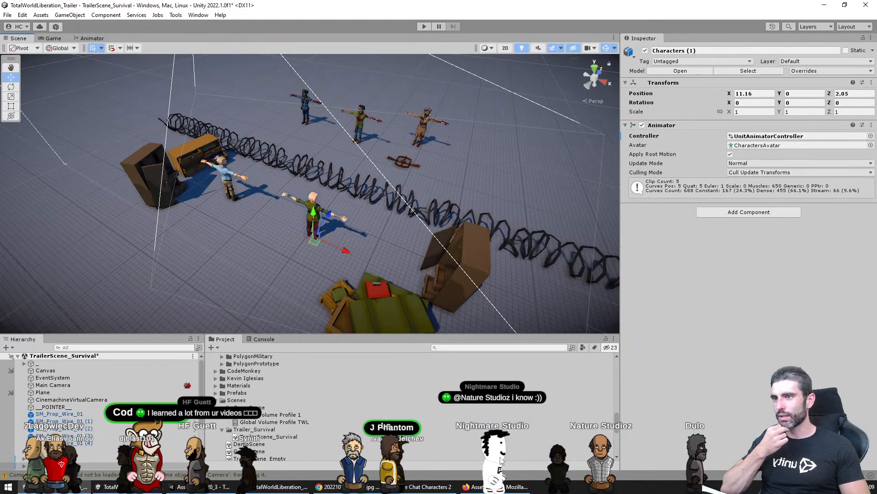
left_click(254, 485)
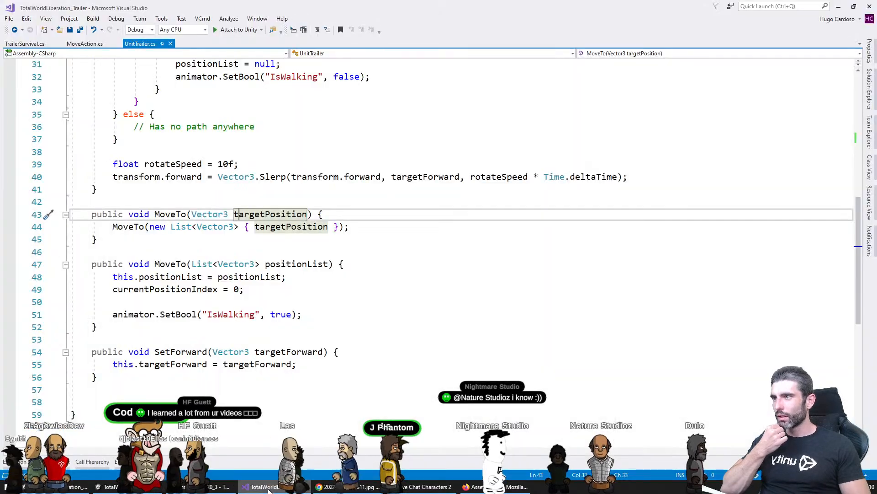
key("alt+Tab")
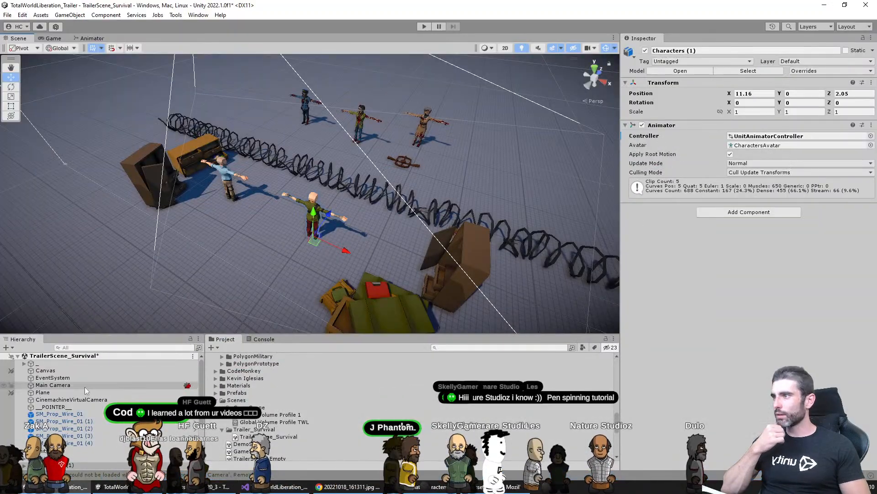
scroll(69, 393, "down", 3)
scroll(56, 400, "up", 5)
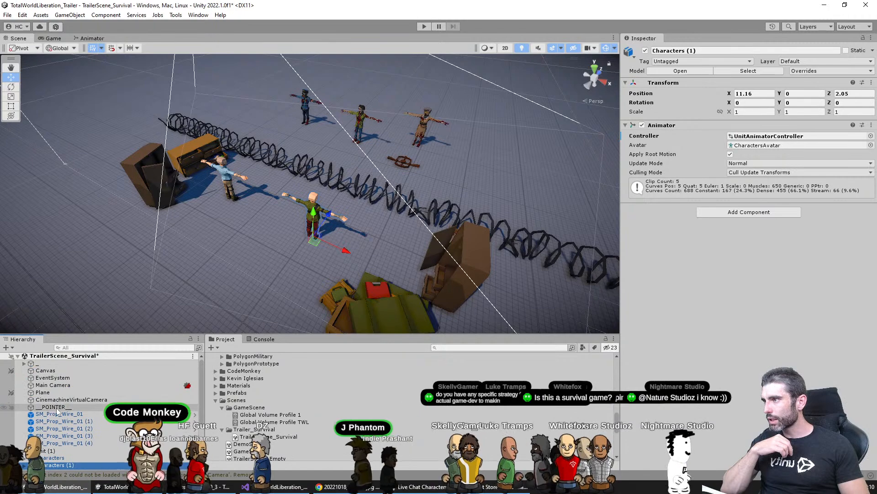
Place __POINTER__ on the ground beside the cupboard near the green-shirted survivor, at about X 14.21, Z 2.38, with Y set to 0
left_click(51, 406)
middle_click_drag(319, 151, 310, 153)
left_click_drag(309, 153, 401, 277)
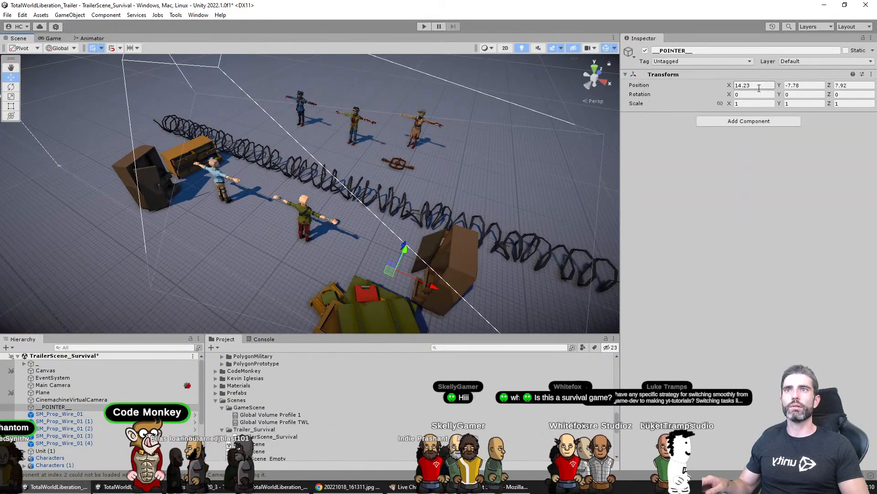
left_click(759, 85)
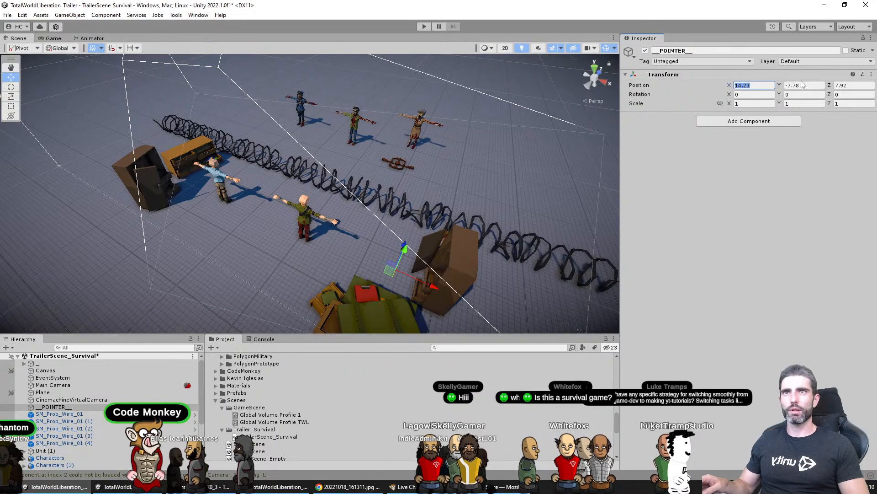
key("Tab")
type("0")
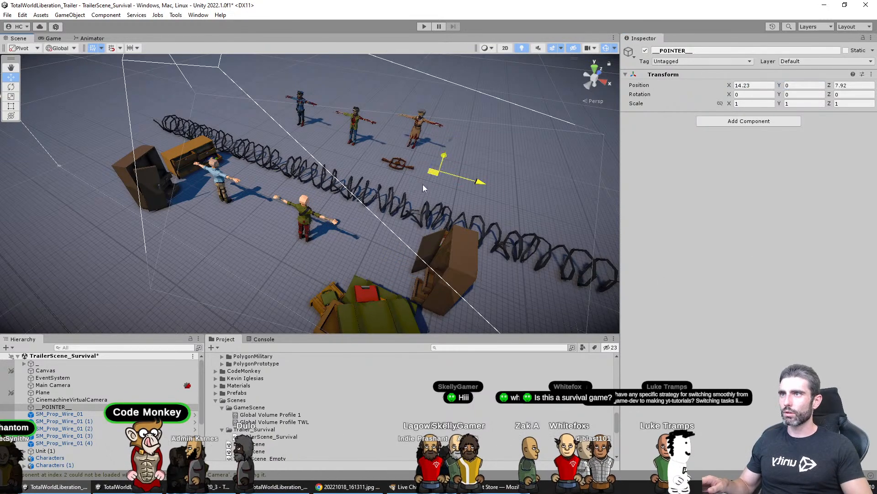
left_click_drag(423, 184, 411, 277)
In TrailerSurvival's Start method, begin a survivor1UnitTrailer.MoveTo call that takes a new Vector3
key("alt+Tab")
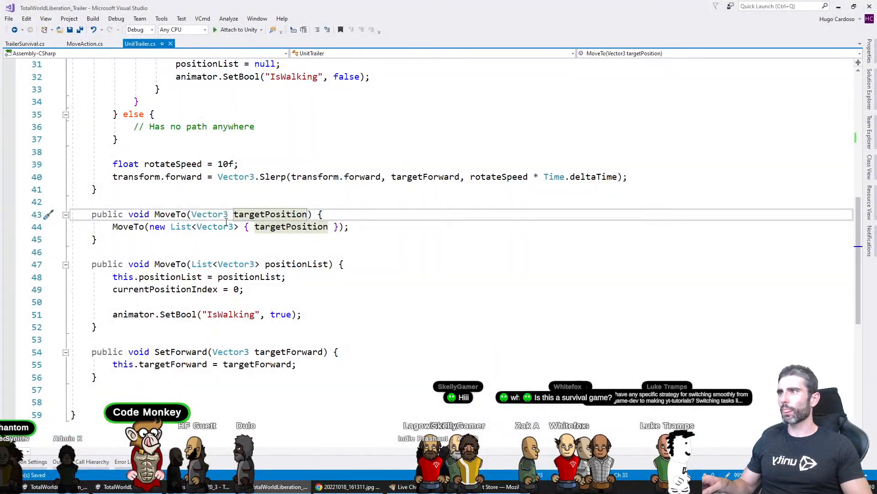
left_click(26, 46)
double_click(335, 166)
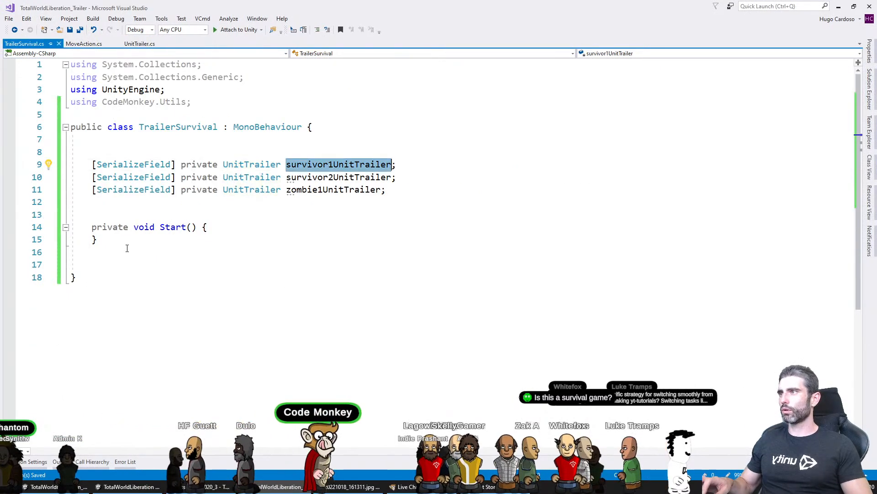
key("ctrl+c")
left_click(147, 239)
key("ctrl+Return")
key("ctrl+v")
type(".move")
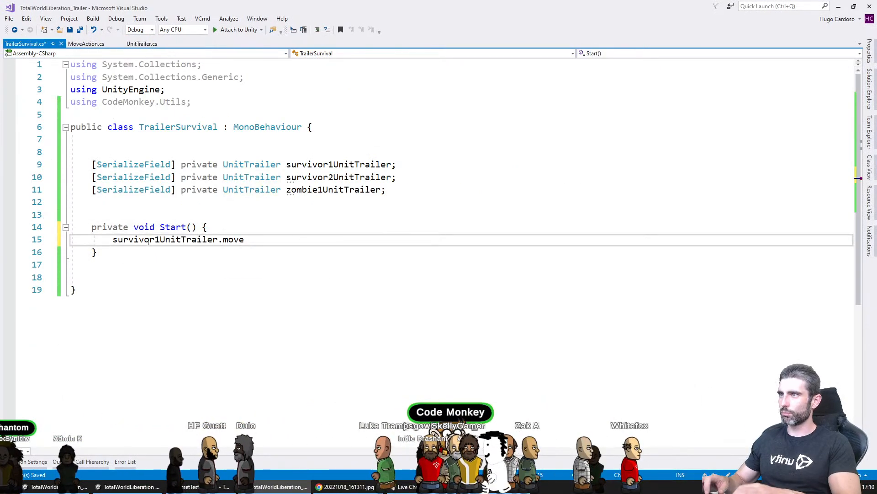
type("(new Vector3(")
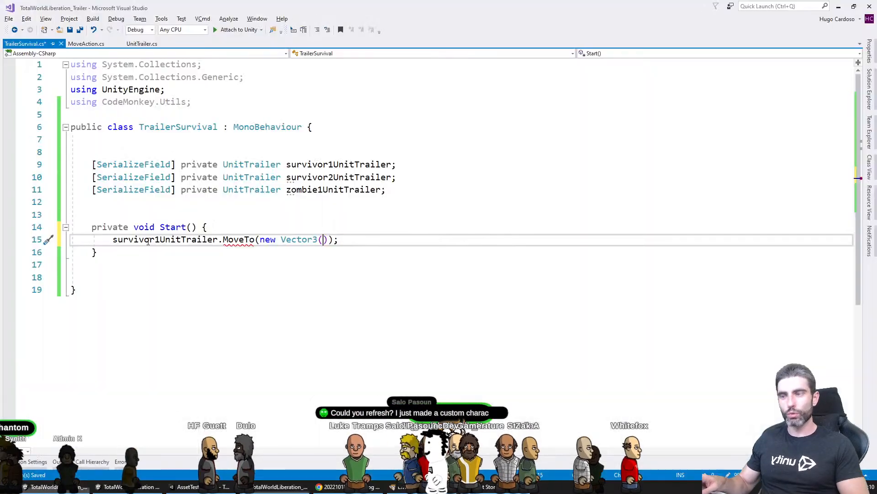
Complete survivor 1's MoveTo target as Vector3(14.2f, 0, 2.38f), using the pointer's position
type("14.2")
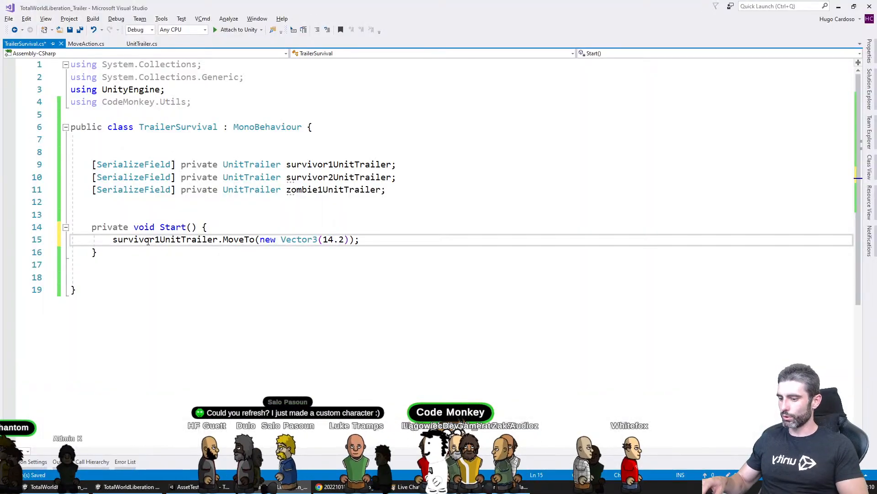
type("f, 0,")
key("alt+Tab")
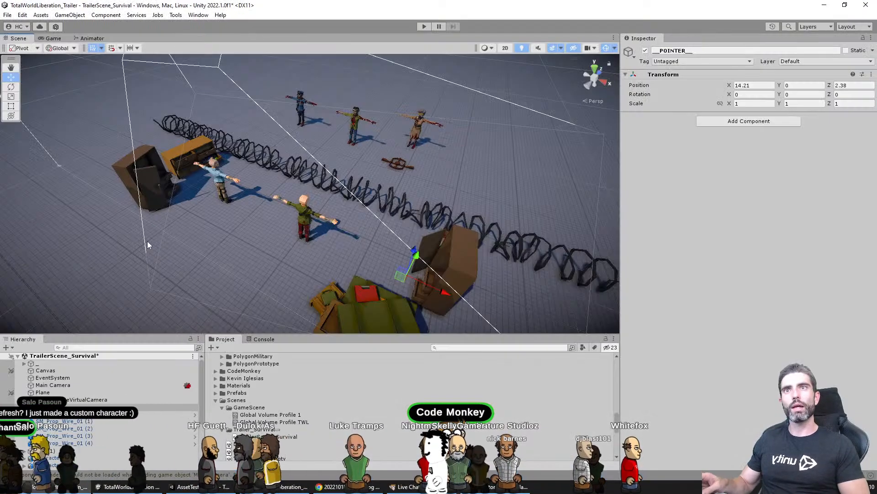
key("alt+Tab")
type("2.3")
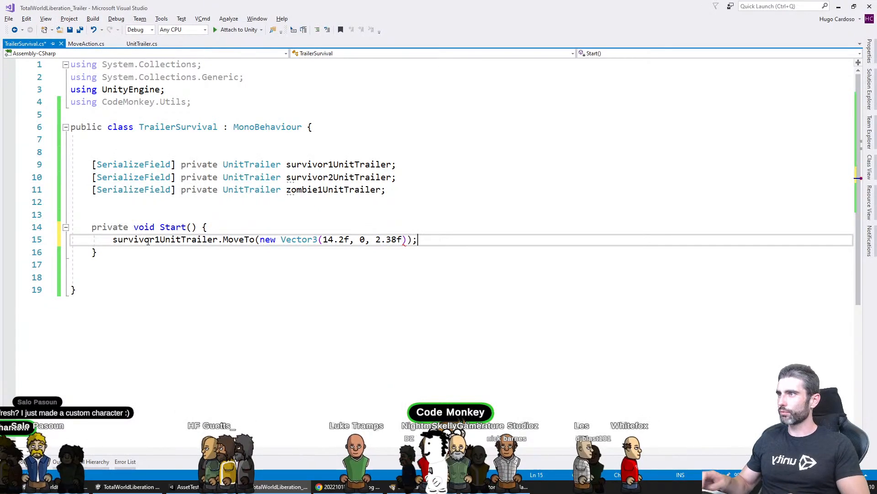
type("8f));")
Duplicate the MoveTo line and move the blue-shirted survivor toward the wire, to about X 6.43, Z 2.75, to find its destination
key("ctrl+d")
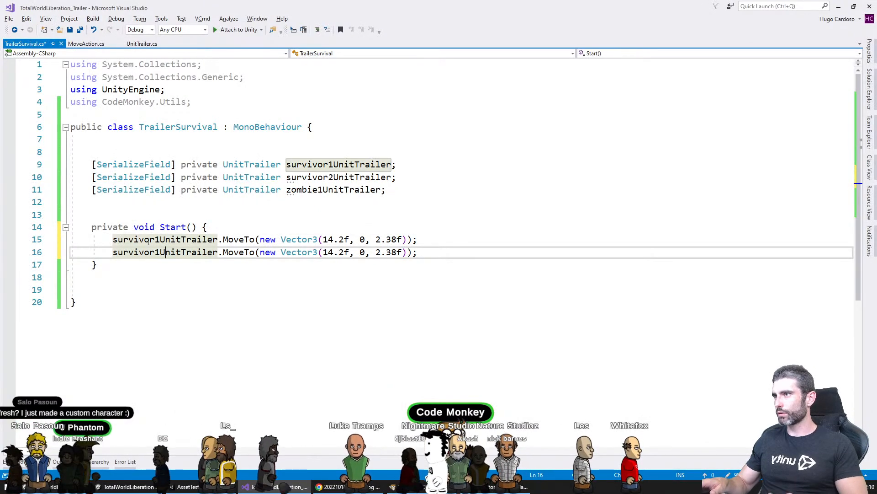
key("alt+Tab")
left_click(225, 190)
key("f")
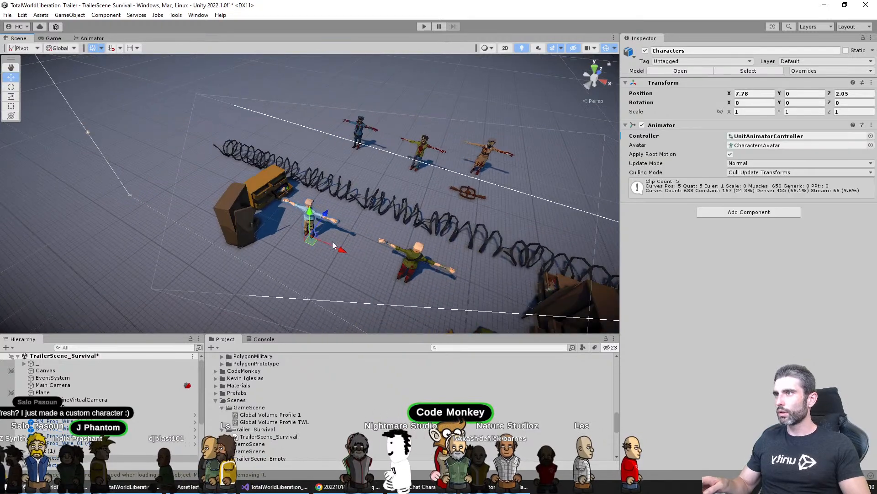
left_click_drag(313, 245, 291, 218)
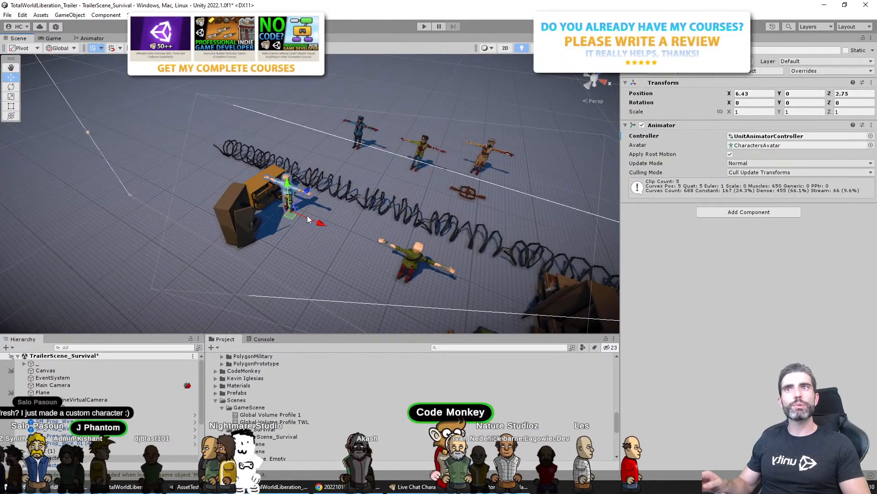
Change the duplicated call to survivor2UnitTrailer and set its target to Vector3(6.43f, 0, 2.75f)
key("alt+Tab")
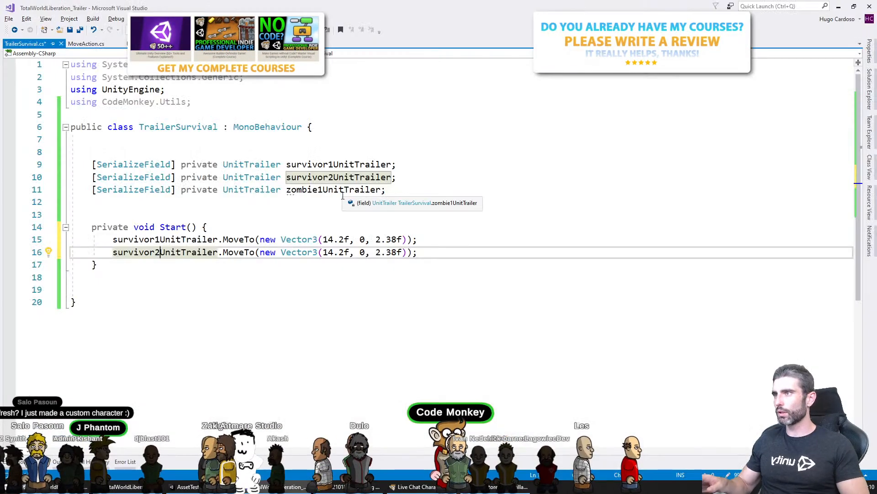
key("ctrl+shift+Right")
key("ctrl+shift+Right")
key("ctrl+shift+Right")
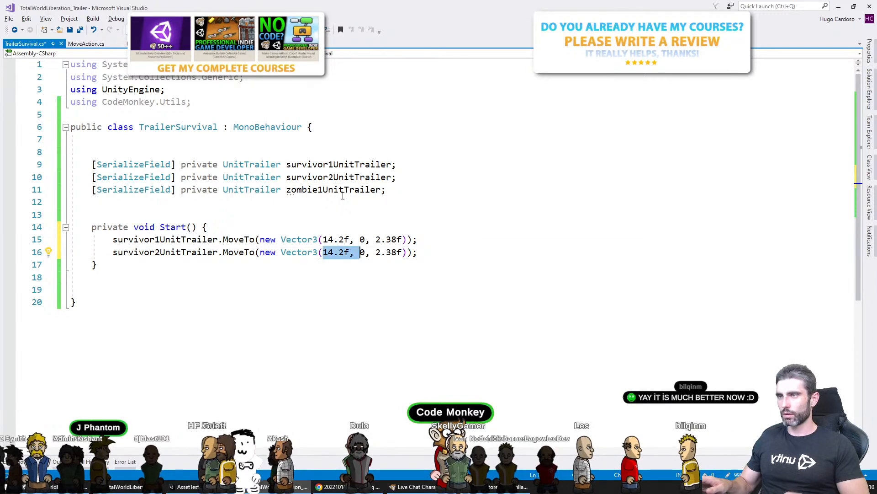
type("6.43")
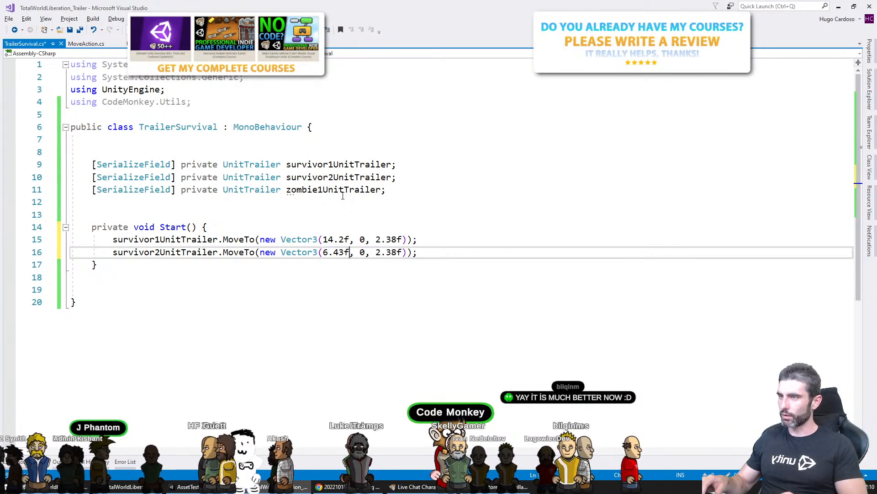
key("Right")
key("ctrl+shift+Right")
key("alt+Tab")
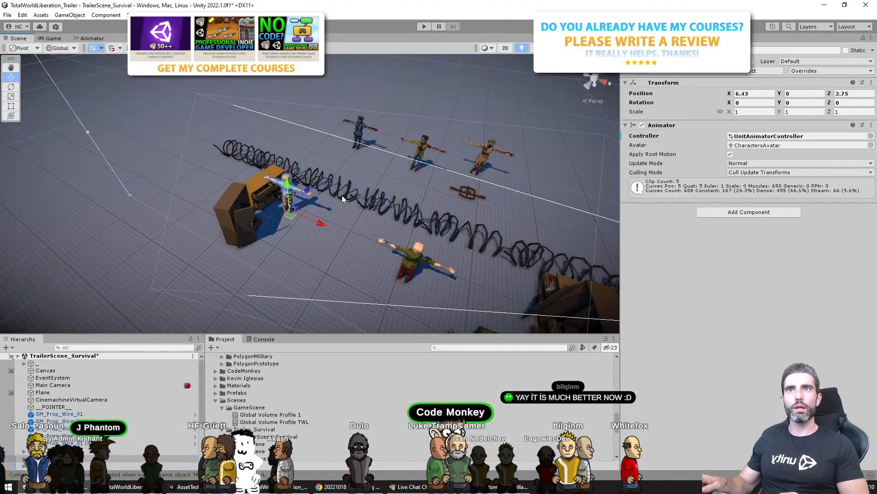
key("alt+Tab")
type("2.")
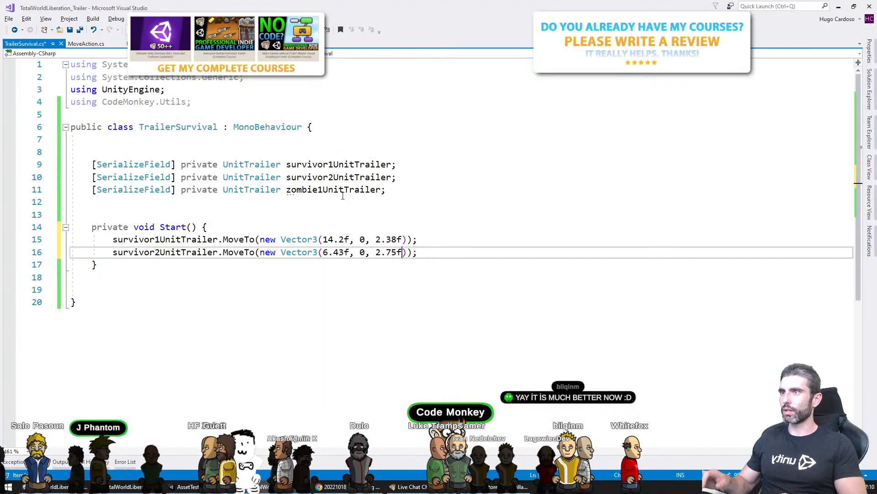
Undo the blue-shirted survivor's move and shift the zombie Unit (3) farther from the wire, to about X 12.57, Z 10.57
key("alt+Tab")
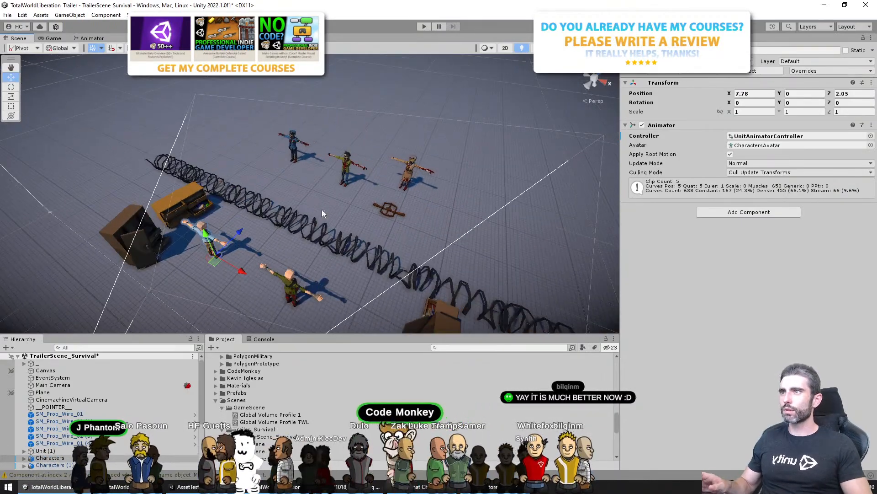
left_click(344, 172)
left_click(413, 167)
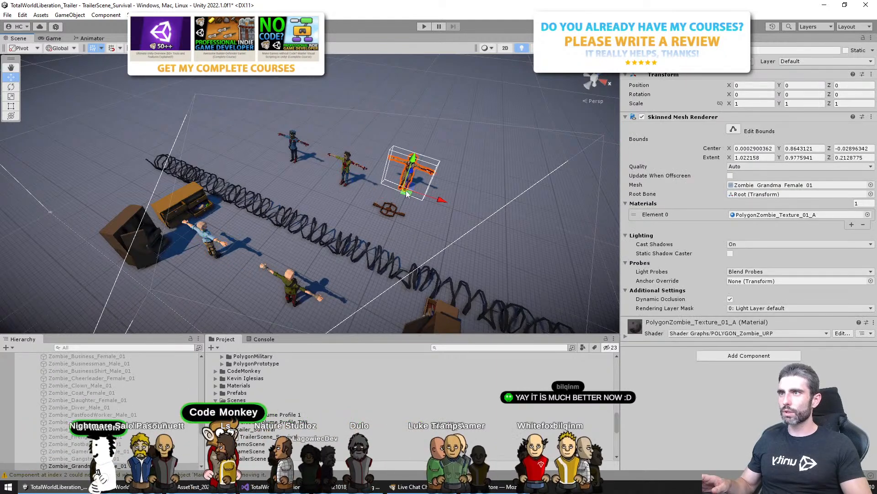
left_click(130, 401)
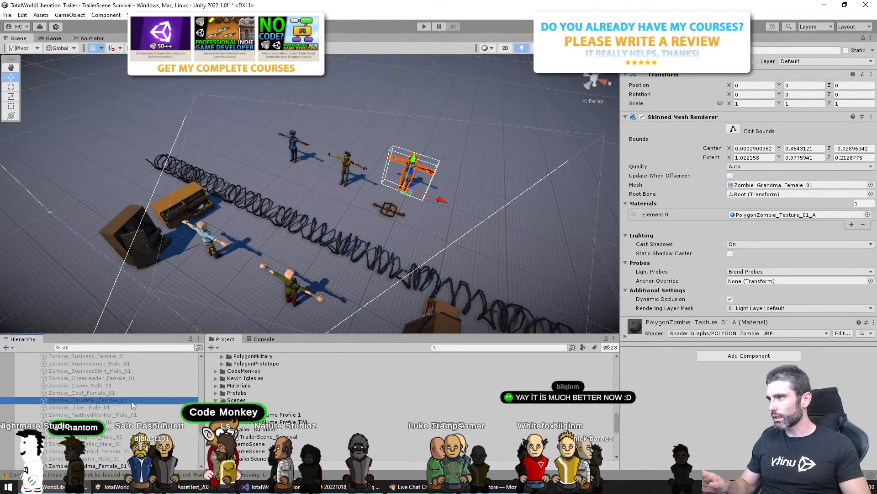
key("Left")
key("Left")
key("Left")
key("Left")
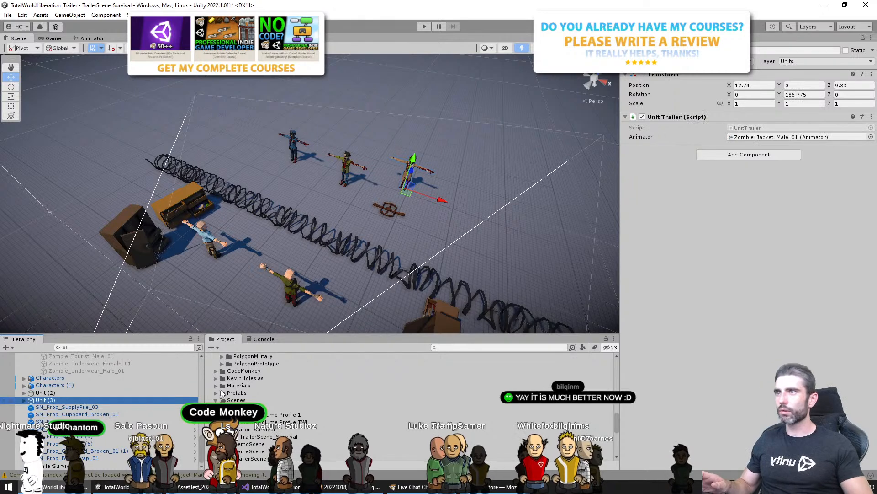
left_click(407, 195)
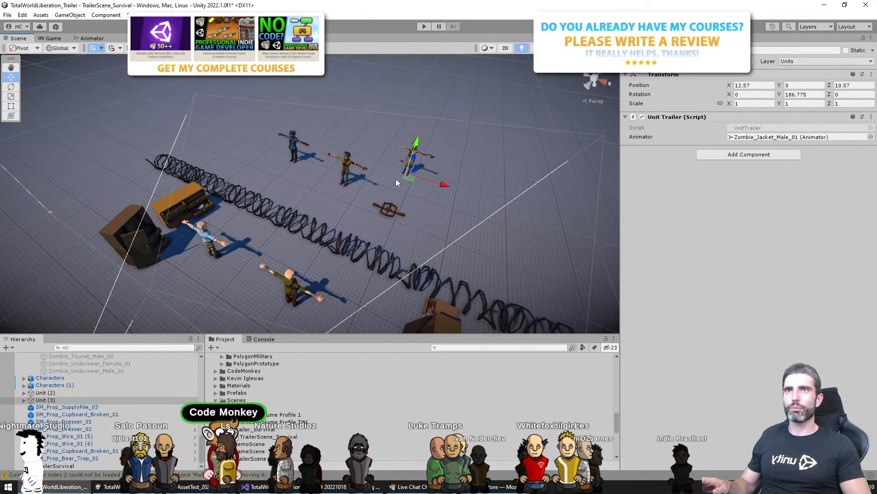
Move the TrailerSurvival object next to the bear trap, at about X 12.6, Z 6.54, to mark the zombie's destination
left_click(105, 401)
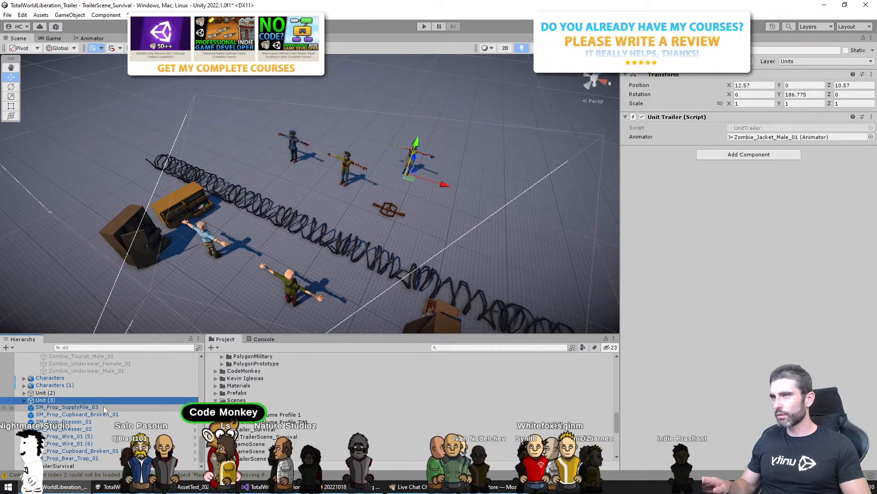
left_click(67, 466)
left_click_drag(329, 258, 369, 239)
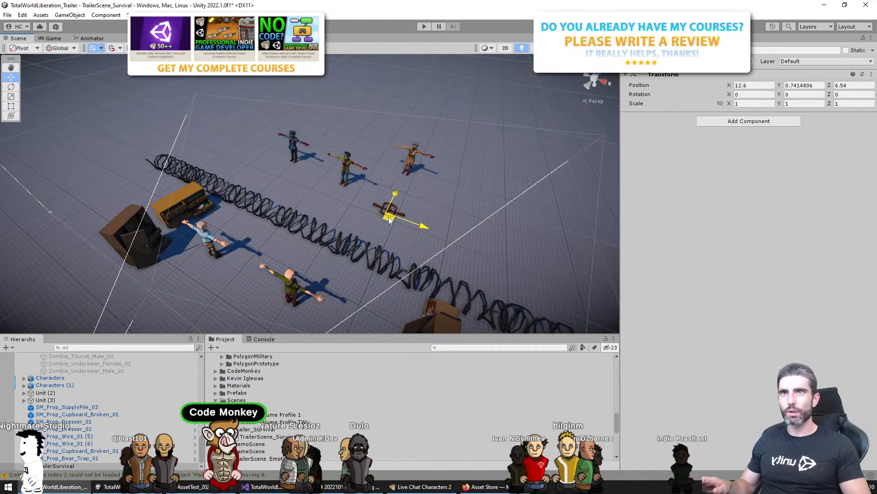
Duplicate the survivor2 MoveTo line in the script, change its unit to zombie1UnitTrailer and save
key("alt+Tab")
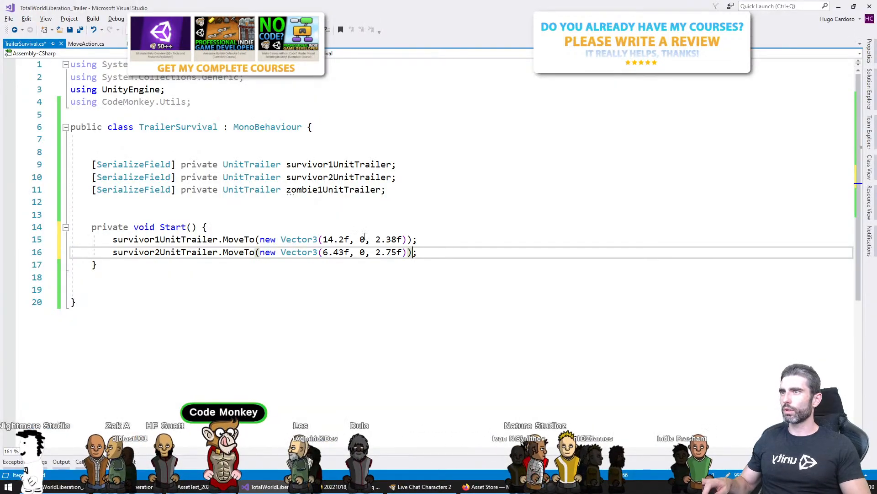
key("ctrl+d")
double_click(336, 189)
key("ctrl+c")
double_click(165, 264)
key("ctrl+v")
key("ctrl+s")
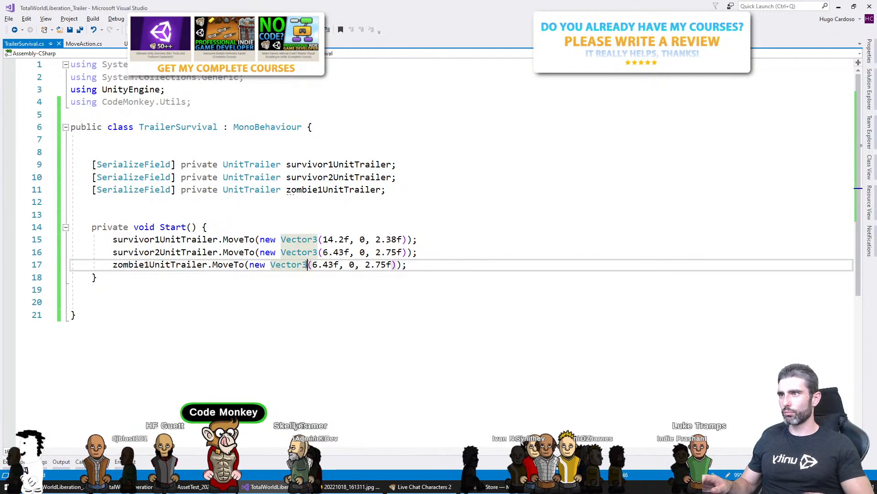
Replace the zombie1UnitTrailer MoveTo target's old coordinates, entering 12.6f as the Vector3 X value
left_click(313, 265)
key("shift+End")
key("alt+Tab")
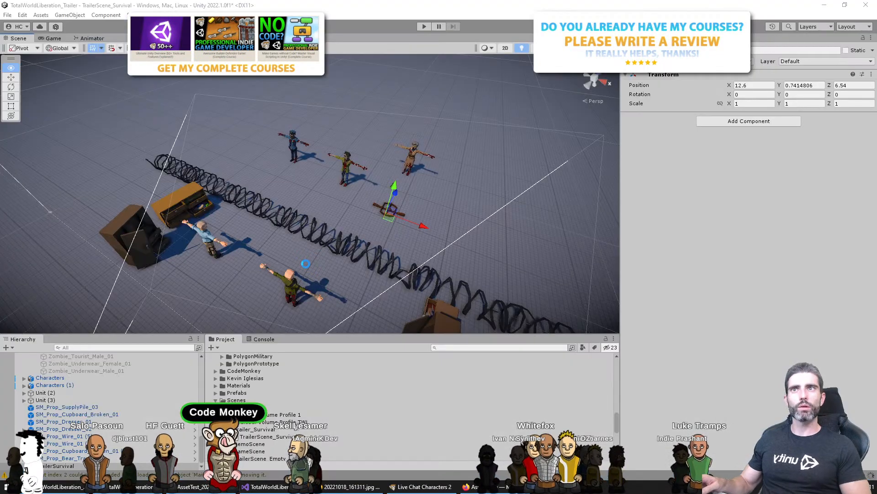
key("alt+Tab")
type("1")
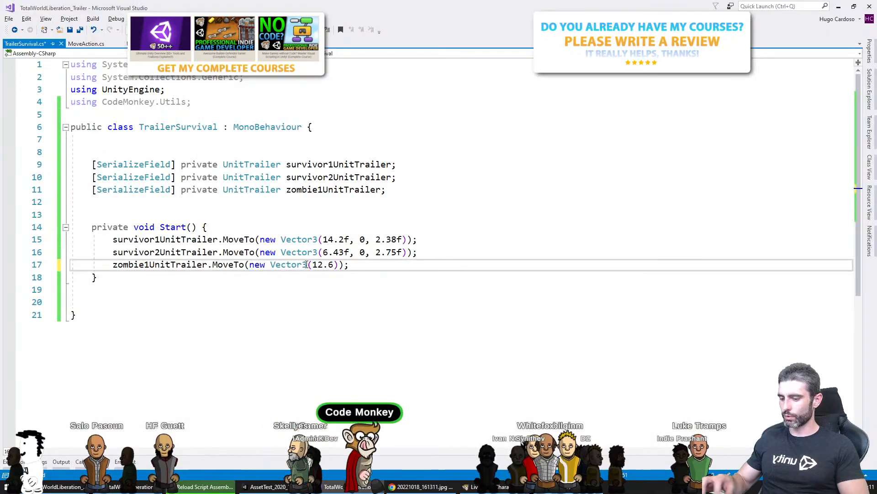
type("2.6f,")
In Unity, set the TrailerSurvival object's Y position to 0 and move it along the ground to about Z 7.54
key("alt+Tab")
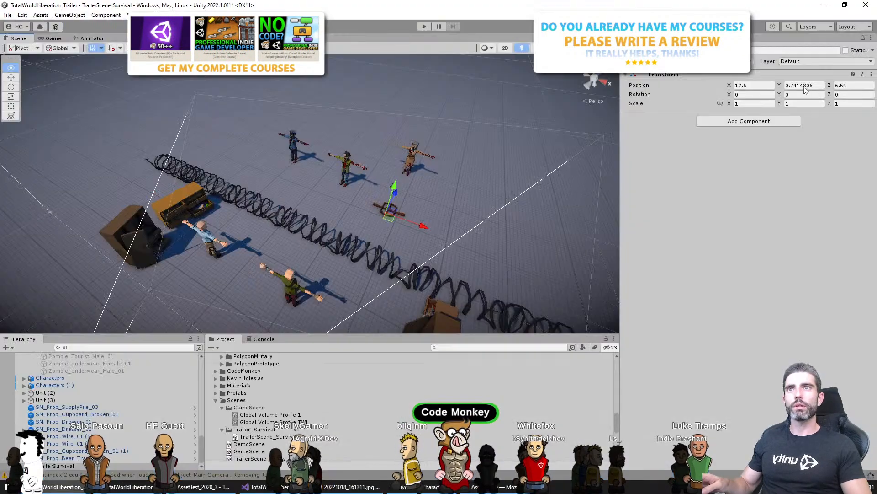
double_click(804, 85)
type("0")
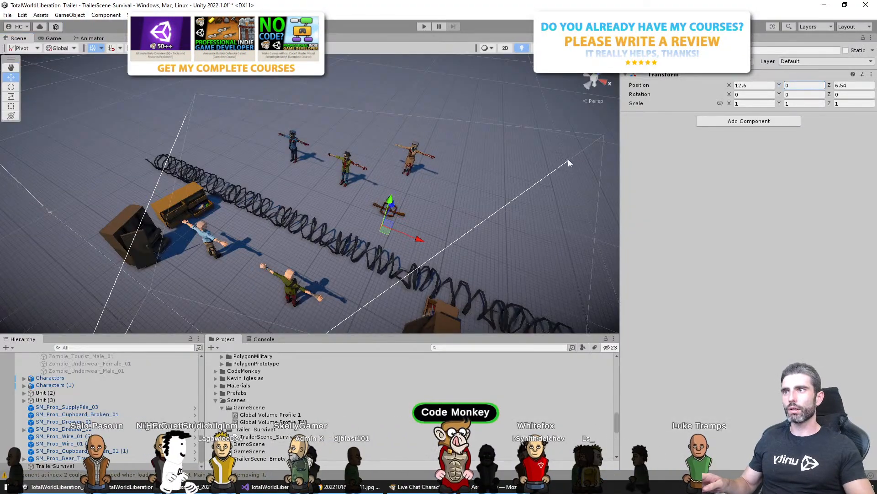
left_click_drag(389, 226, 387, 216, "ctrl")
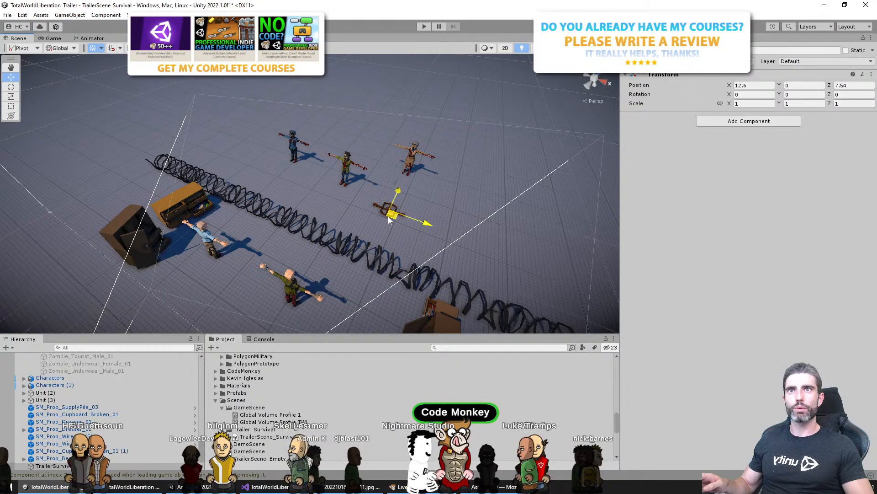
Back in Visual Studio, complete the zombie1UnitTrailer target as Vector3(12.6f, 0, 7.5f) and save the script
key("alt+Tab")
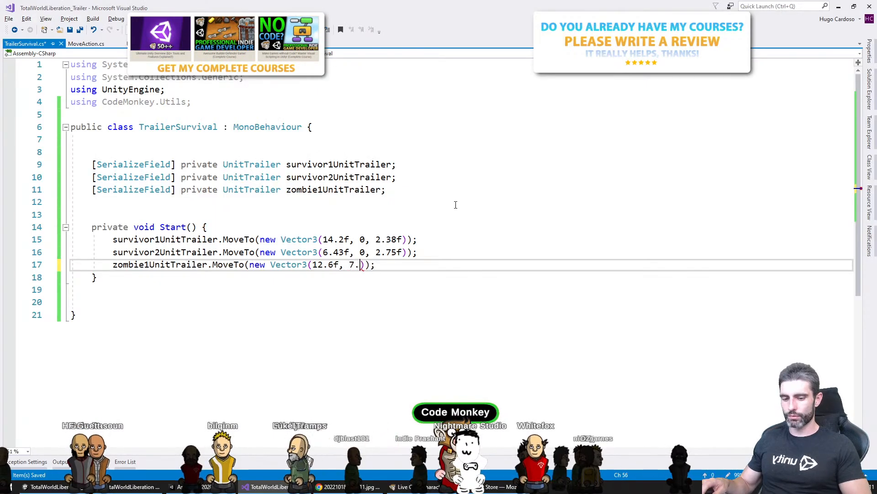
type(",")
key("End")
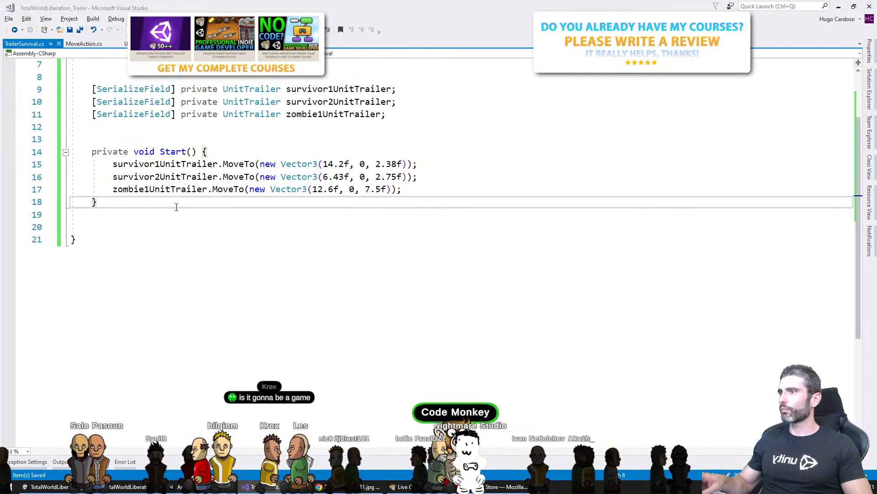
Switch to Unity, give the scene's object list more height and collapse the children of Zombie_Jacket_Male_01
key("alt+Tab")
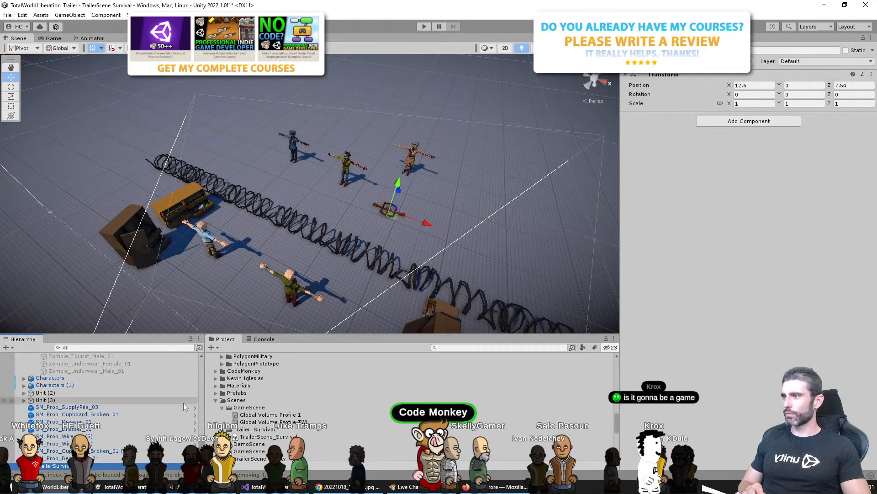
left_click_drag(164, 333, 165, 205)
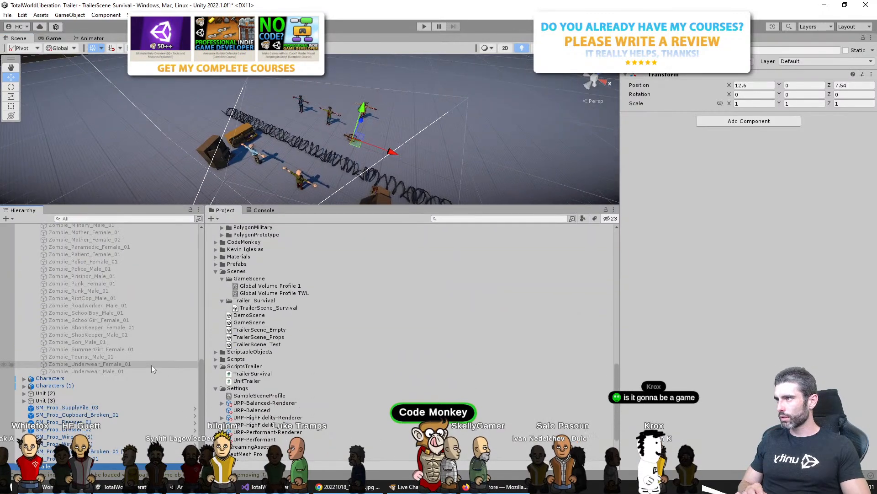
left_click(115, 309)
key("Left")
key("Left")
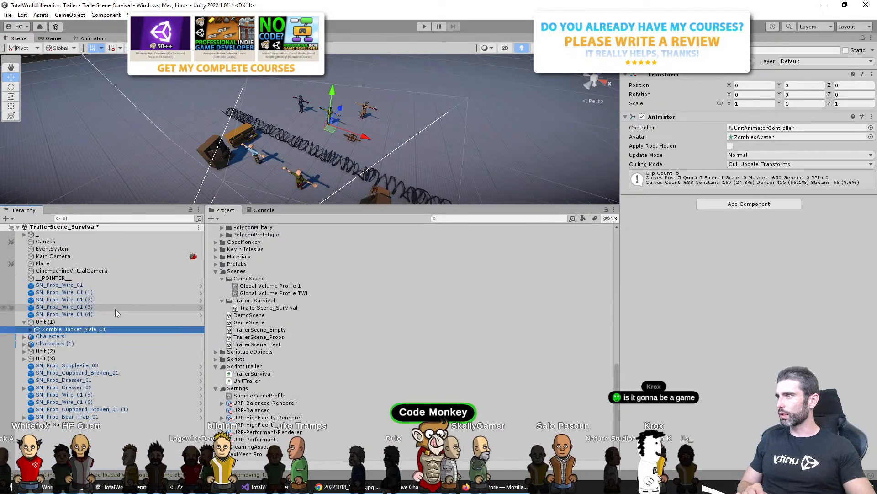
Reset the TrailerSurvival object's position to 0, 0, 0 and attach the TrailerSurvival script to it
left_click(65, 425)
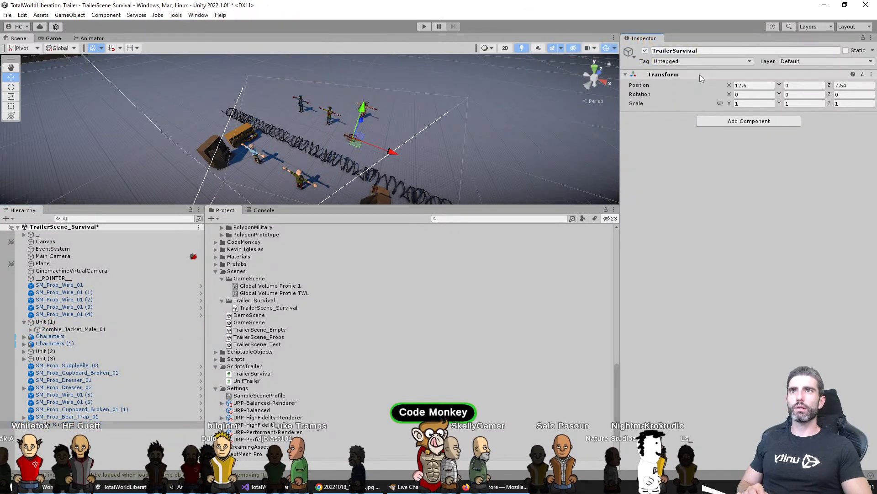
right_click(701, 75)
left_click(711, 83)
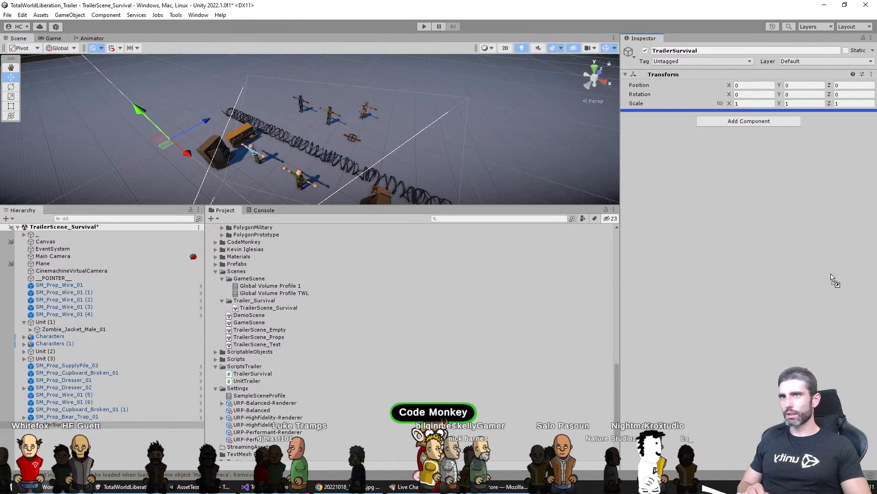
left_click_drag(831, 279, 833, 280)
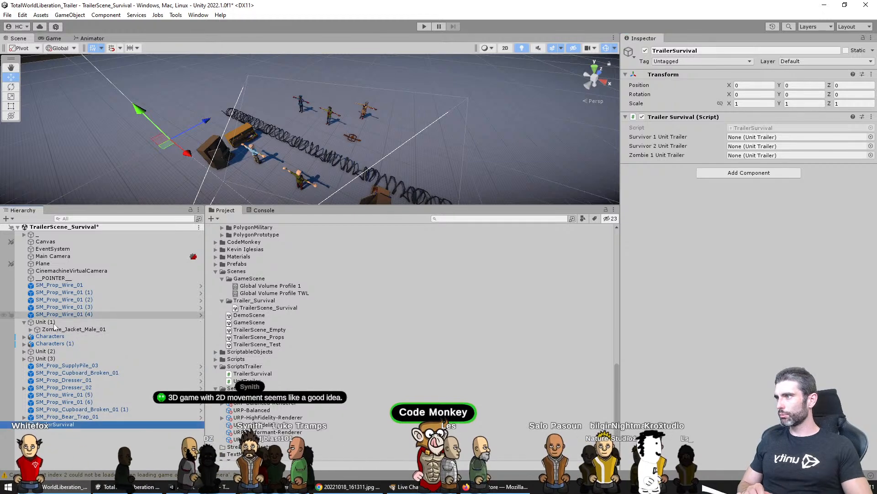
Check the units for a Unit Trailer component and add the UnitTrailer script to Characters, Characters (1) and Zombie_Jacket_Male_01 together
left_click_drag(53, 324, 45, 339)
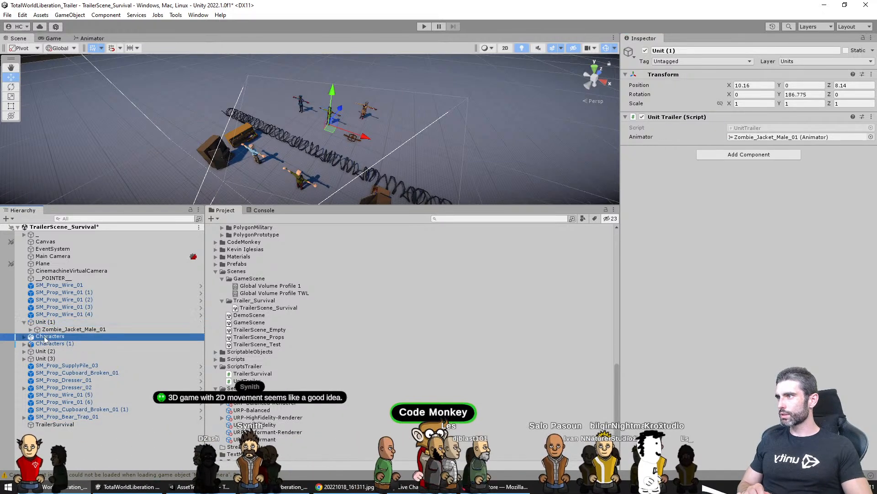
left_click_drag(55, 424, 751, 146)
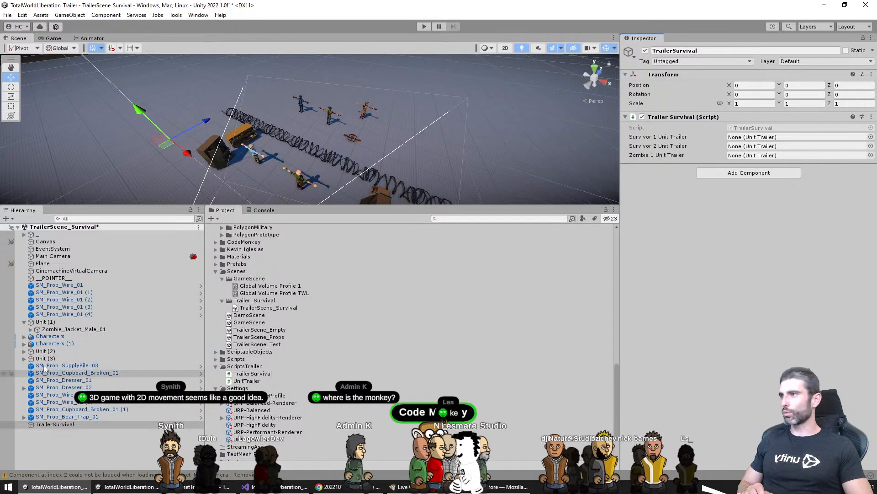
left_click(48, 337)
left_click(45, 359)
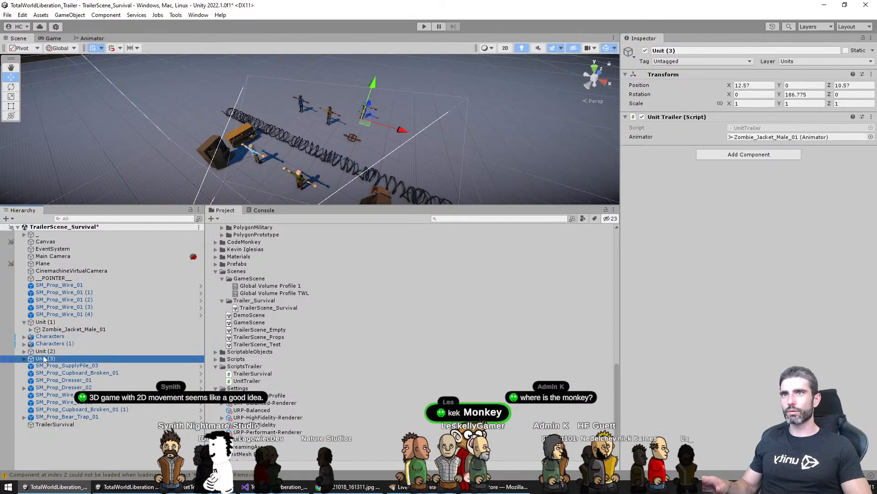
left_click(45, 351)
left_click(46, 344)
left_click(48, 330, "shift")
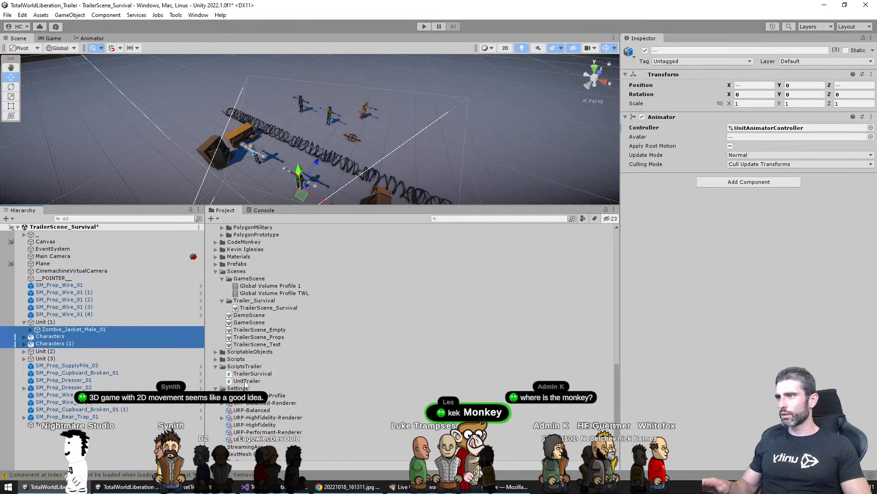
left_click_drag(278, 380, 731, 367)
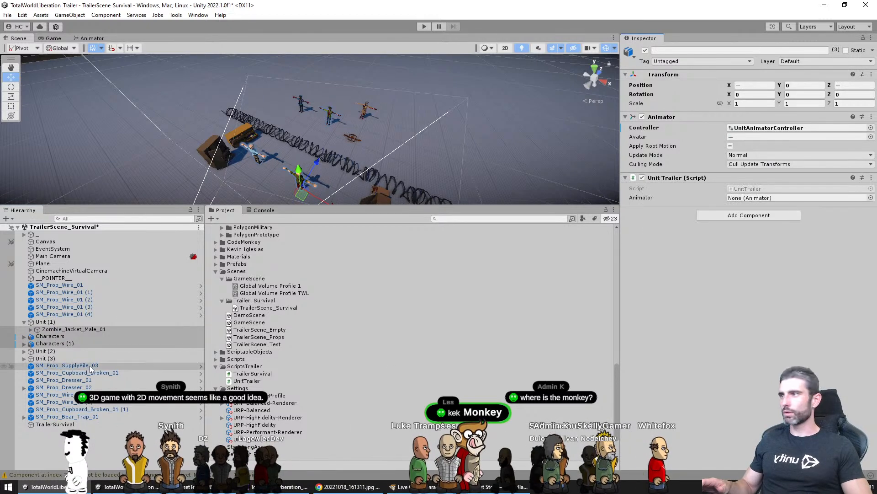
Remove the Unit Trailer component from Zombie_Jacket_Male_01 inside Unit (1)
left_click(69, 329)
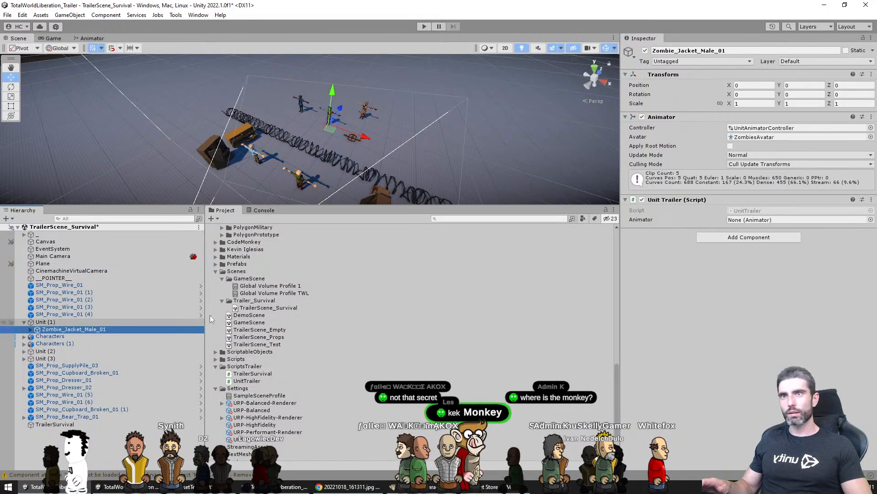
right_click(671, 202)
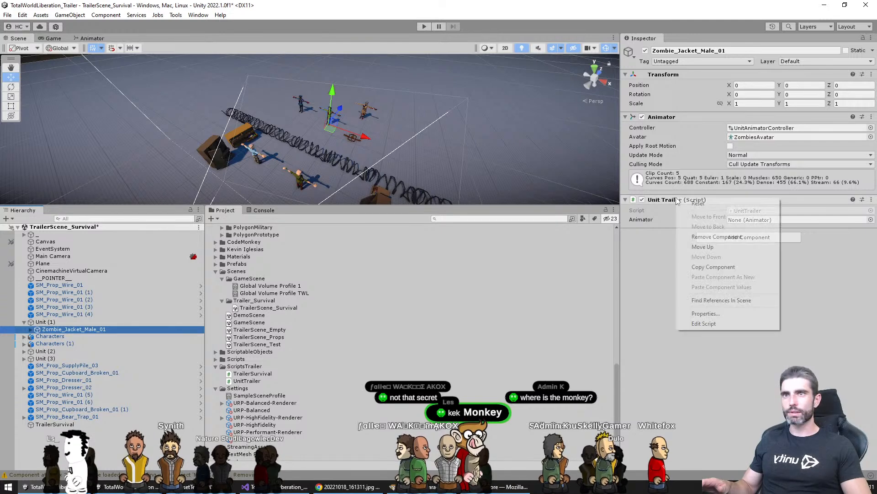
left_click(704, 236)
left_click(110, 332)
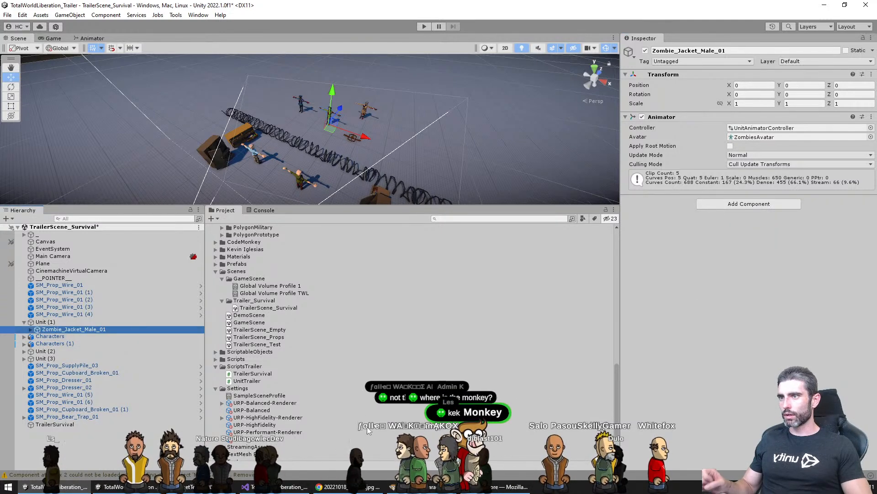
Check the Unit Trailer component on both survivors and assign the Characters object's own Animator to its Animator reference
left_click(64, 336)
left_click(58, 342, "shift")
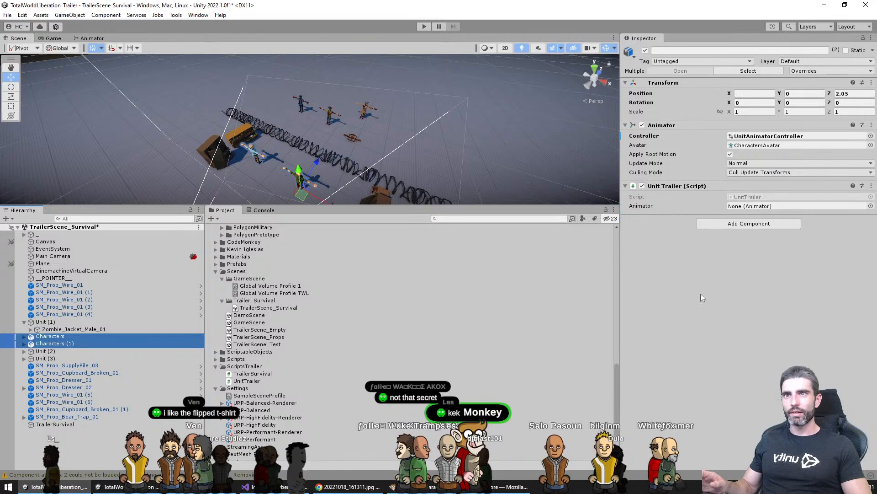
left_click(61, 342)
left_click(59, 337)
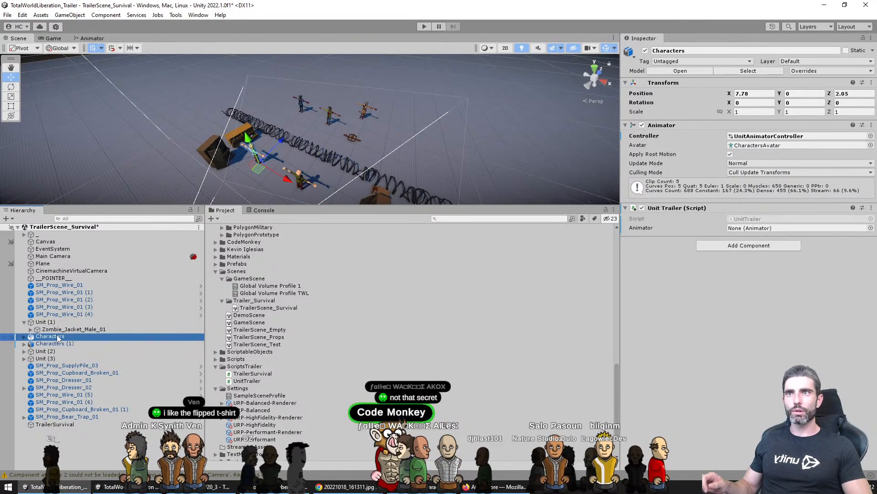
left_click_drag(54, 337, 755, 227)
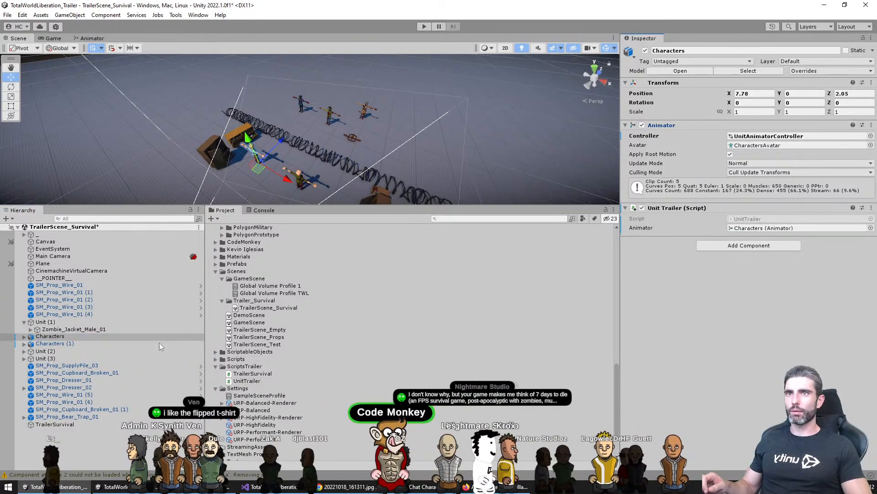
Assign Characters (1) as Survivor 1 Unit Trailer and Characters as Survivor 2 Unit Trailer on the TrailerSurvival object
left_click(48, 343)
left_click_drag(48, 343, 771, 234)
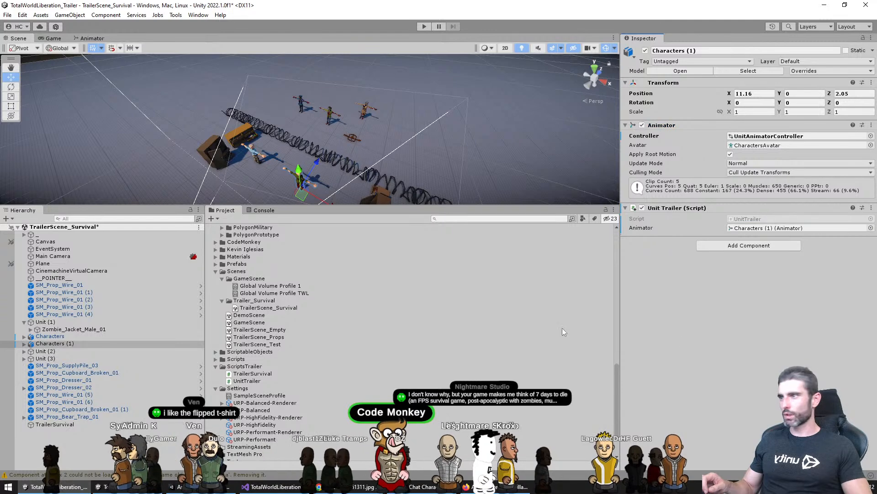
left_click(55, 424)
left_click(48, 343)
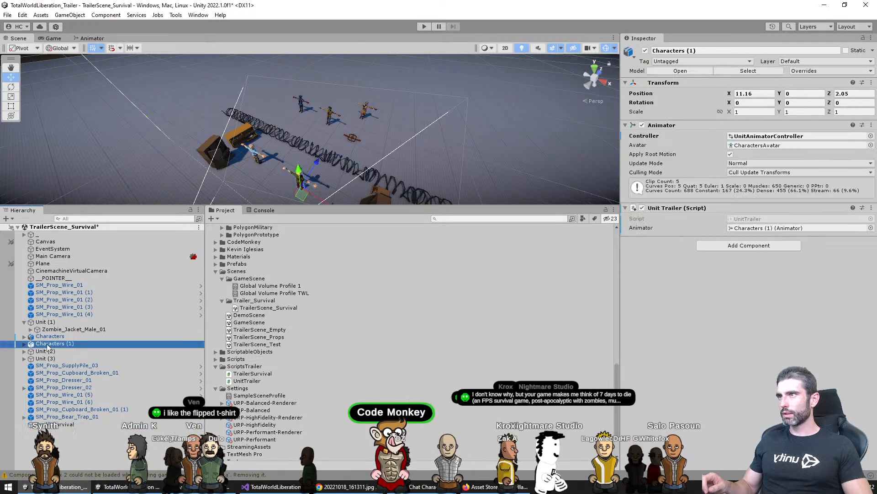
left_click(55, 424)
left_click_drag(48, 343, 777, 137)
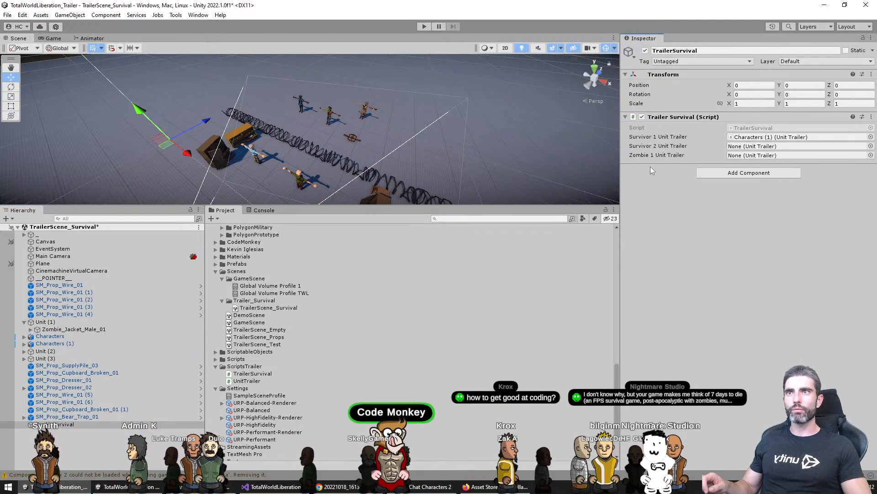
left_click_drag(48, 336, 760, 147)
Assign Unit (3) as the Zombie 1 Unit Trailer on TrailerSurvival, and test-run the scene
left_click(45, 350)
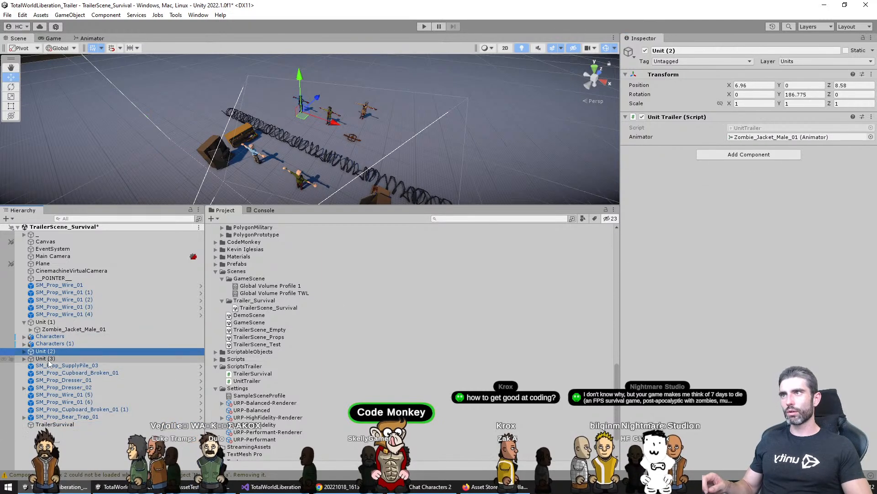
left_click(55, 424)
left_click_drag(44, 358, 782, 156)
key("ctrl+p")
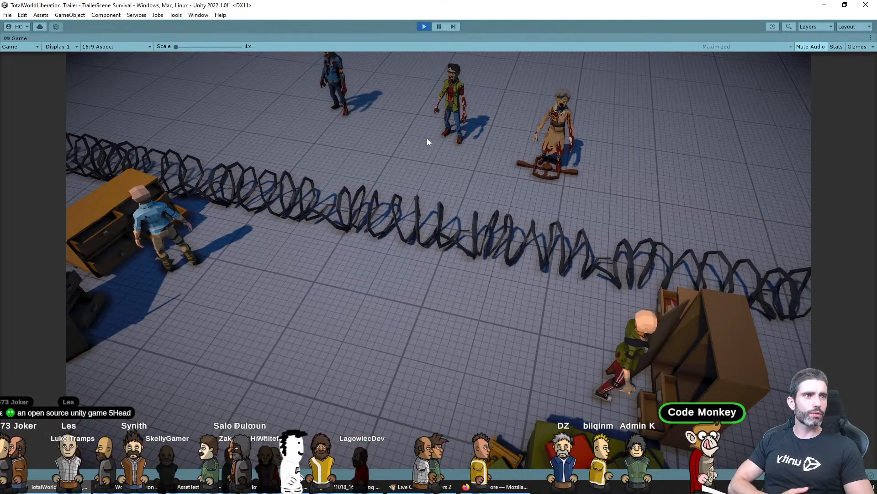
left_click(425, 27)
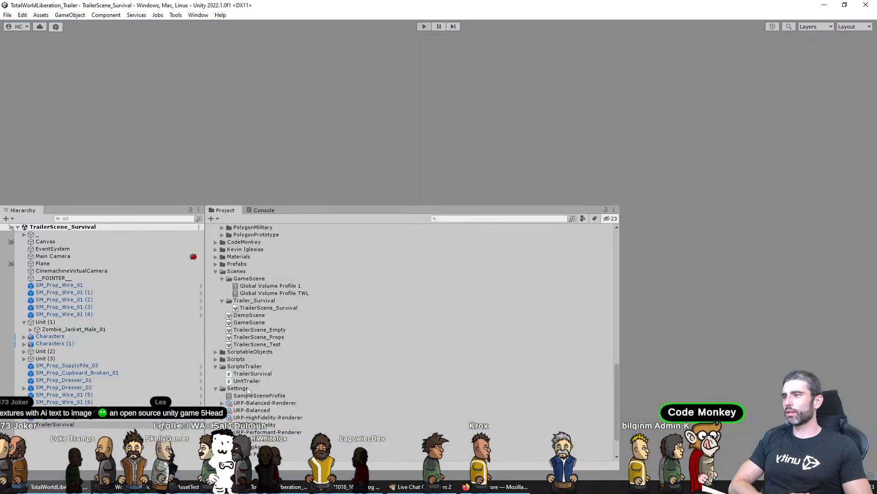
Switch to the web browser, search for "animationevents" and open the Unity Manual page on using Animation Events
left_click(343, 487)
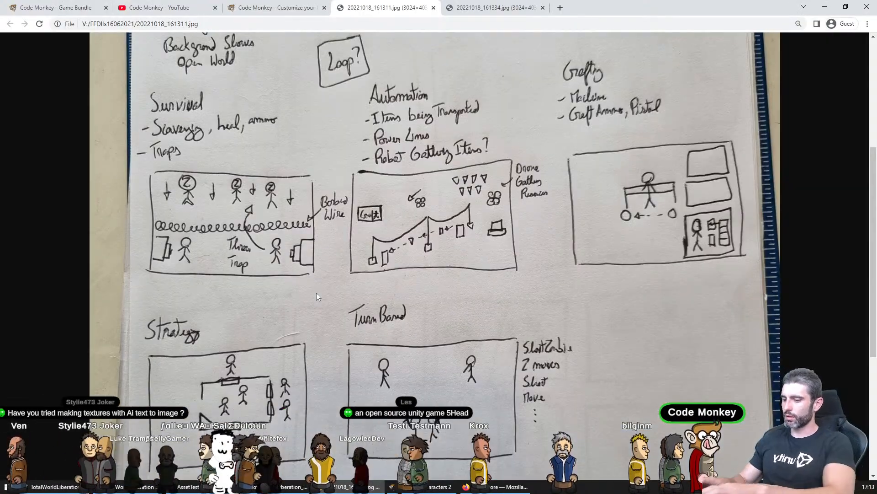
key("ctrl+t")
type("animationevents")
key("Return")
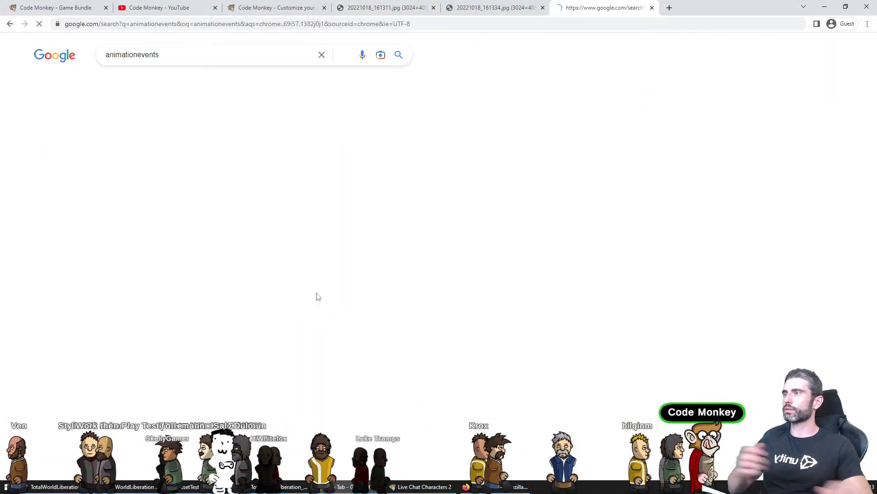
left_click(500, 392)
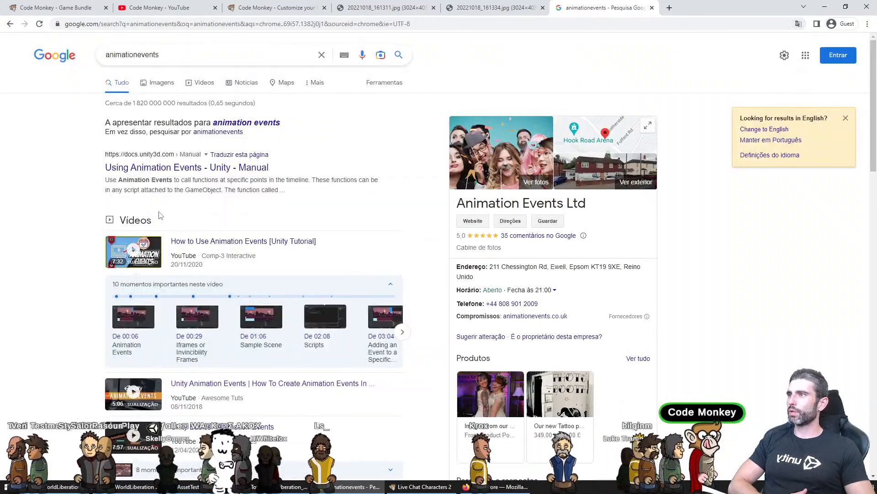
left_click(146, 166)
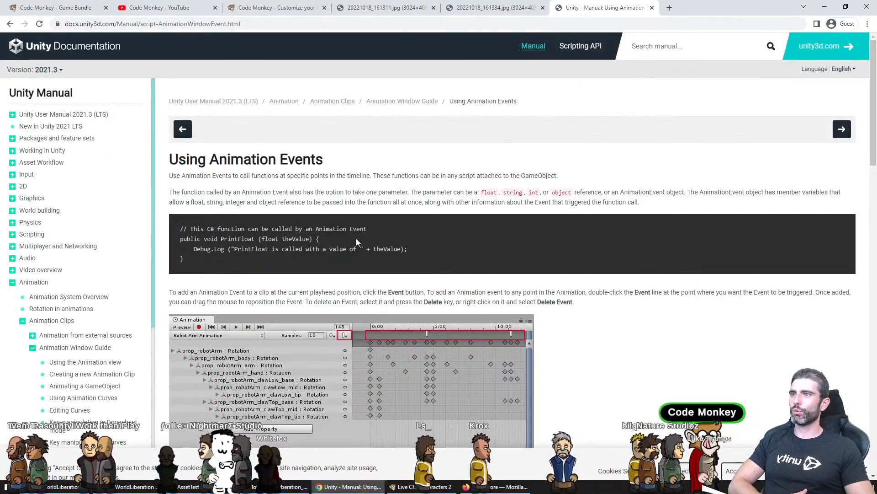
Look over the Using Animation Events page with its code example and event timeline, and select the page address
scroll(384, 303, "down", 2)
scroll(495, 248, "up", 2)
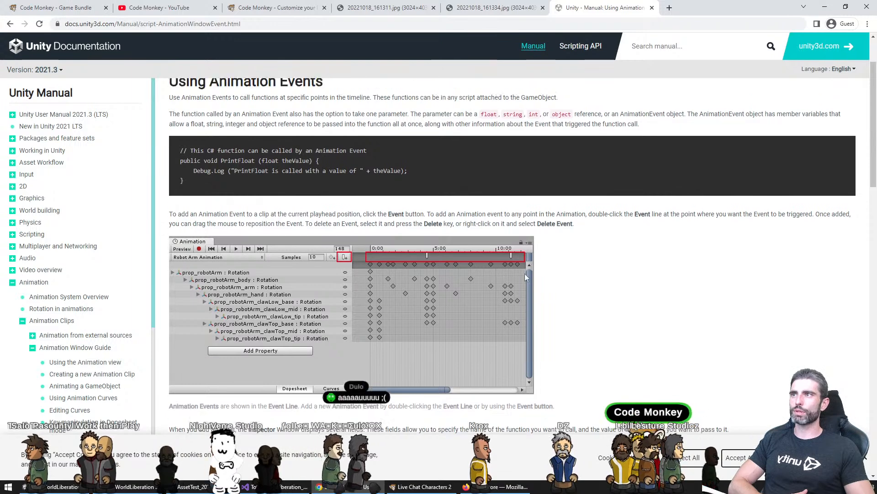
left_click_drag(208, 159, 337, 152)
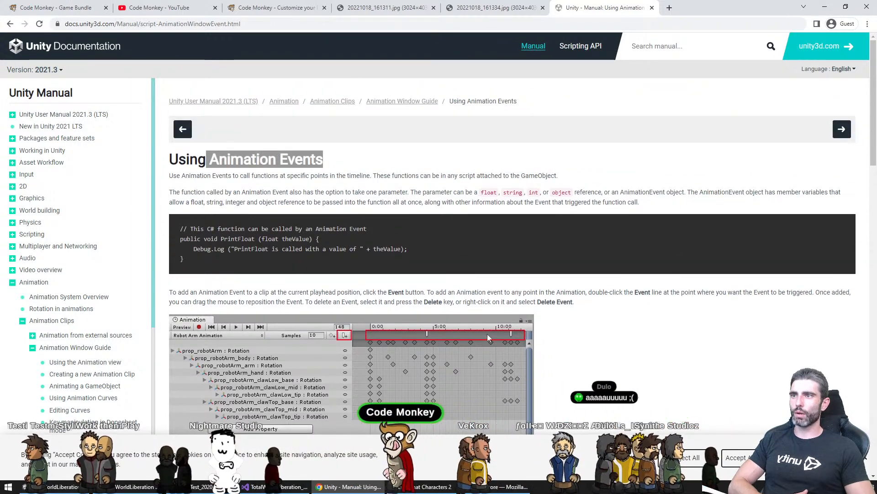
key("ctrl+l")
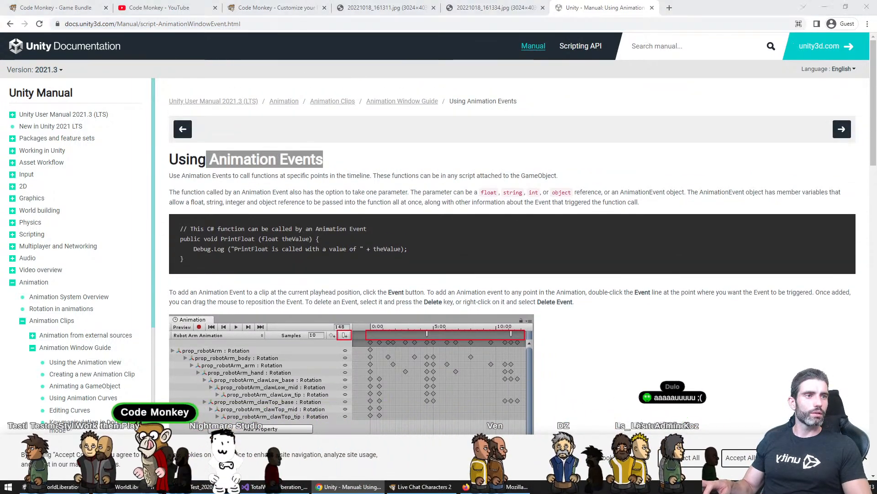
left_click(539, 259)
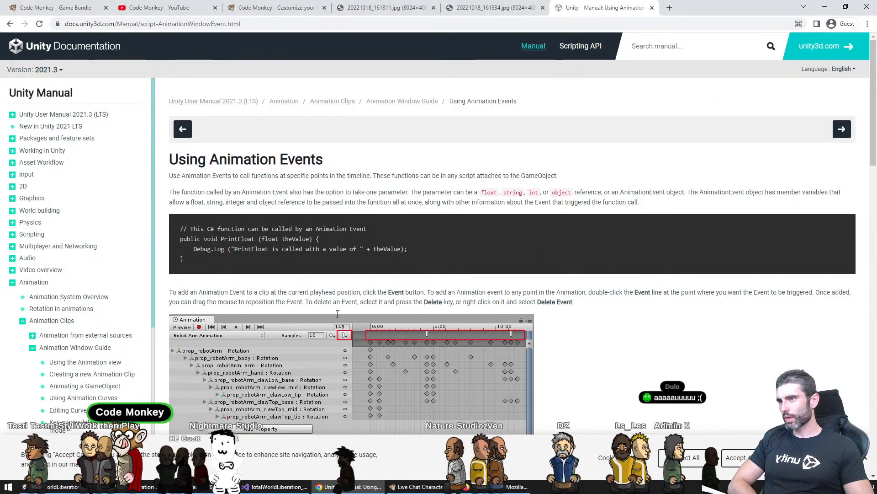
Switch to Visual Studio and insert blank lines after the survivor1UnitTrailer.MoveTo call in TrailerSurvival's Start method
key("alt+Tab")
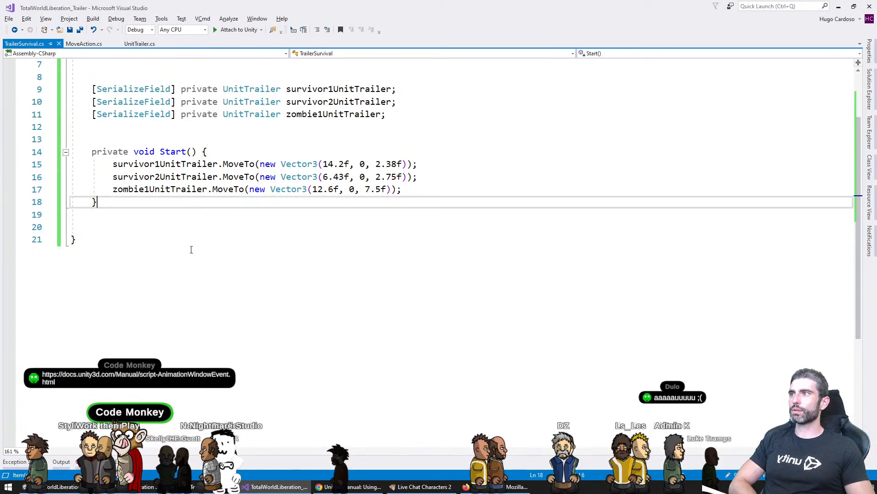
scroll(191, 249, "up", 2)
key("Up")
key("Up")
key("Up")
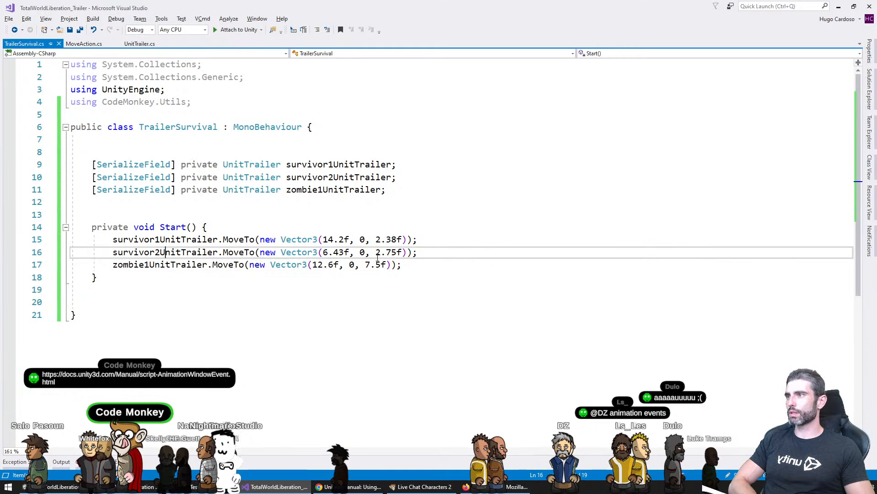
key("End")
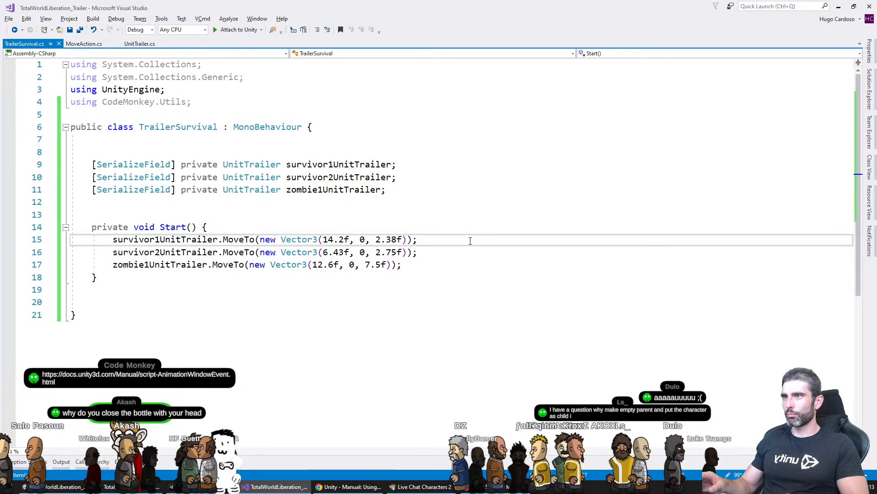
key("Return")
key("Return")
key("Up")
key("Up")
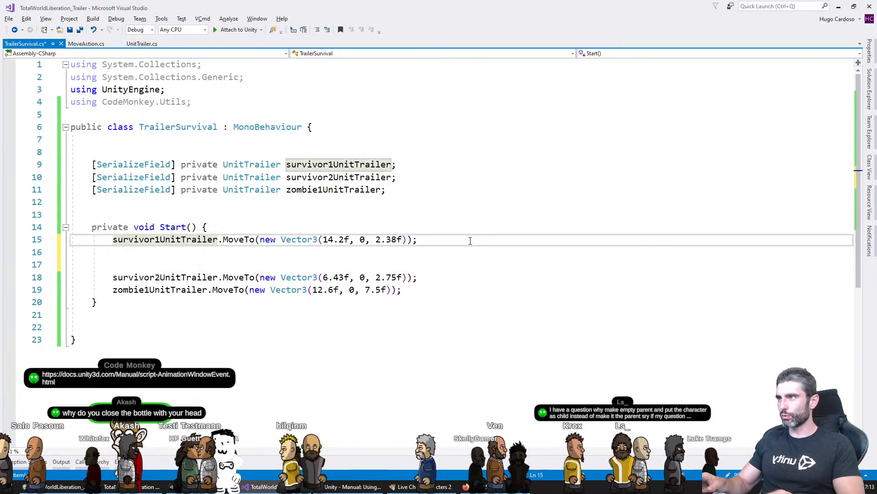
key("Down")
key("Return")
Add a FunctionTimer.Create call with a 1f delay whose callback runs survivor1UnitTrailer.MoveTo(new Vector3(14.2f, 0, 2.38f))
type("FunctionTimer")
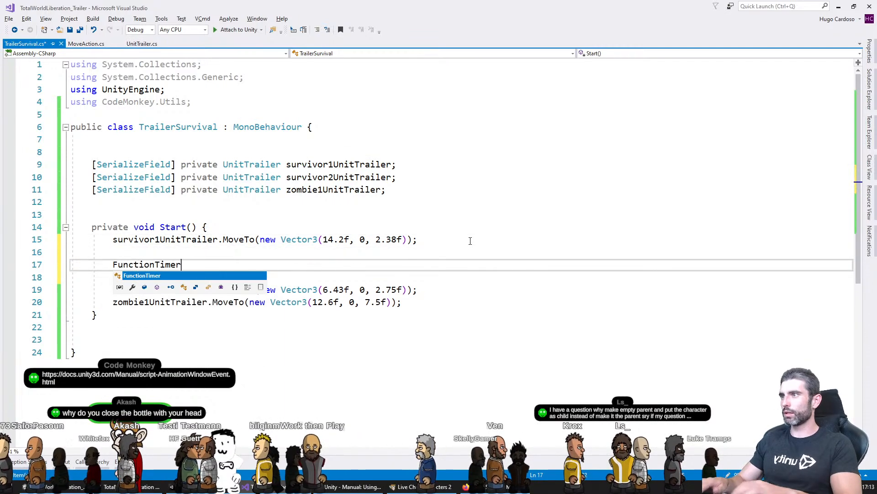
type(".Create(() => { });")
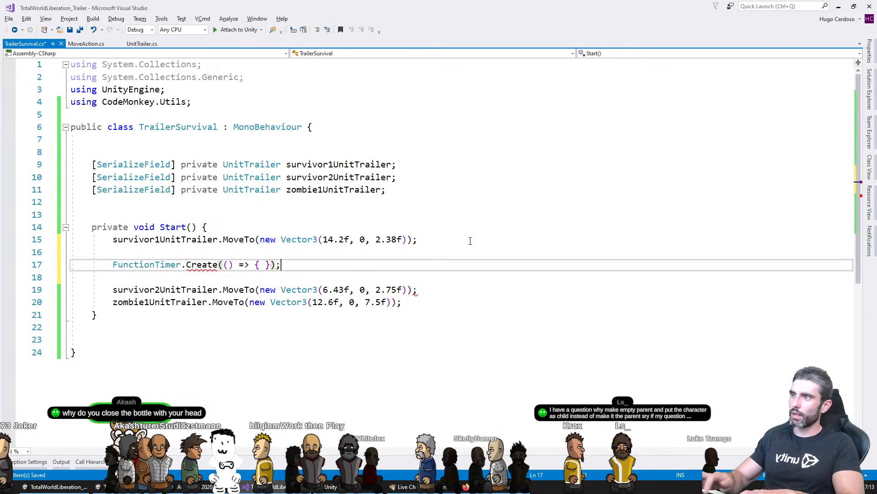
key("Left")
key("Left")
key("Return")
key("Up")
key("End")
key("Return")
key("Down")
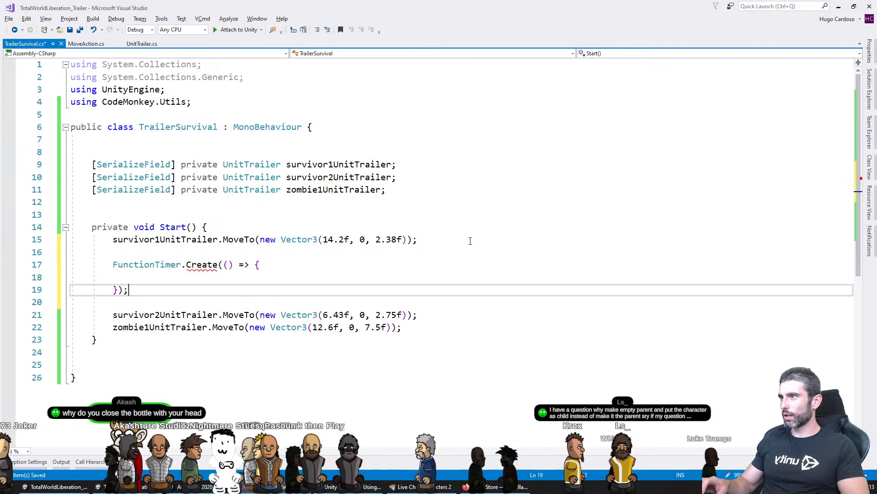
type(", 1f")
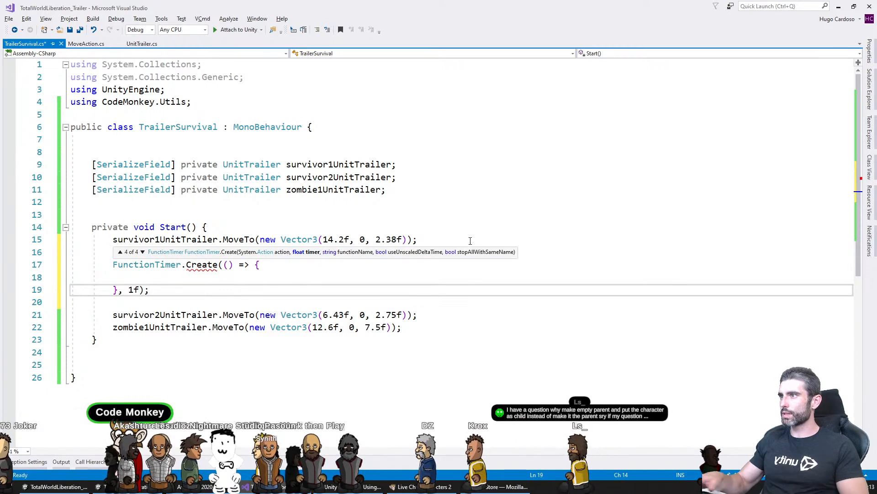
key("Up")
type("survivor1UnitTrailer.MoveTo(new Vector3(14.2f, 0, 2.38f));")
Switch to Unity and move the __POINTER__ object next to the green-shirted survivor, at about X 11.6, Z 1.96
left_click(57, 489)
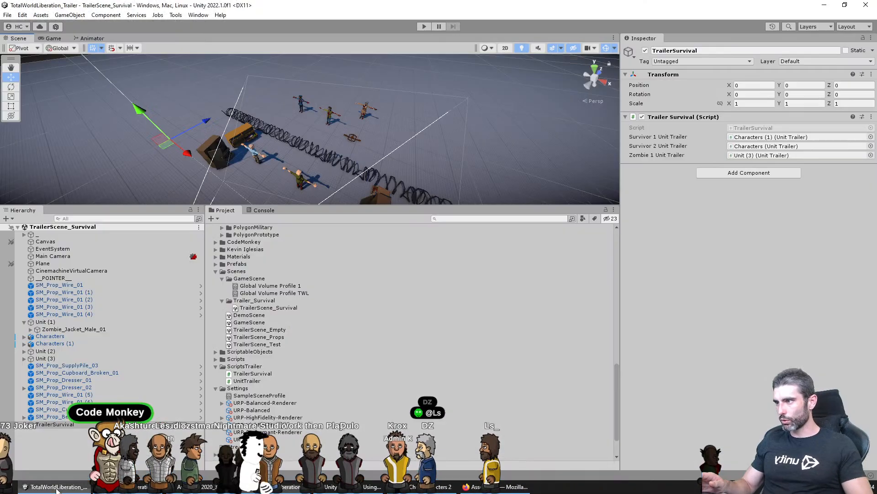
left_click(87, 277)
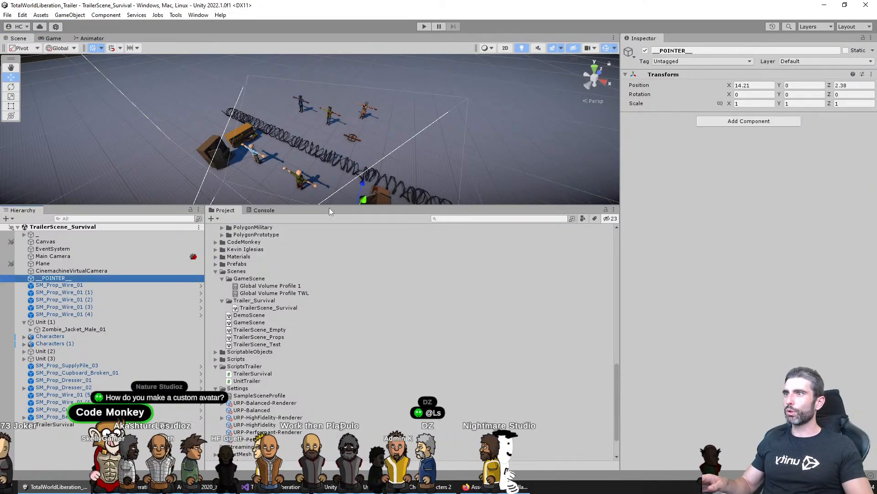
left_click_drag(329, 207, 329, 309)
key("f")
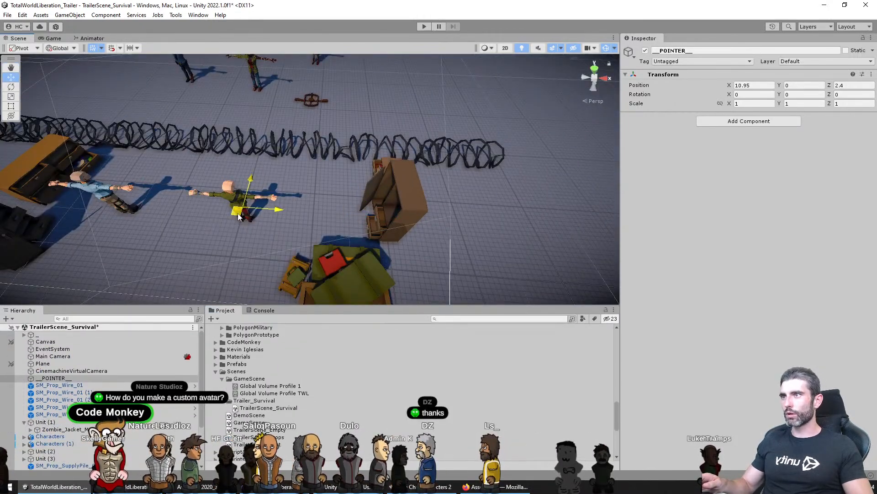
left_click_drag(259, 217, 257, 230)
Switch back to Visual Studio and set the delayed survivor1 MoveTo target to Vector3(11.6f, 0, 1.96f)
key("alt+Tab")
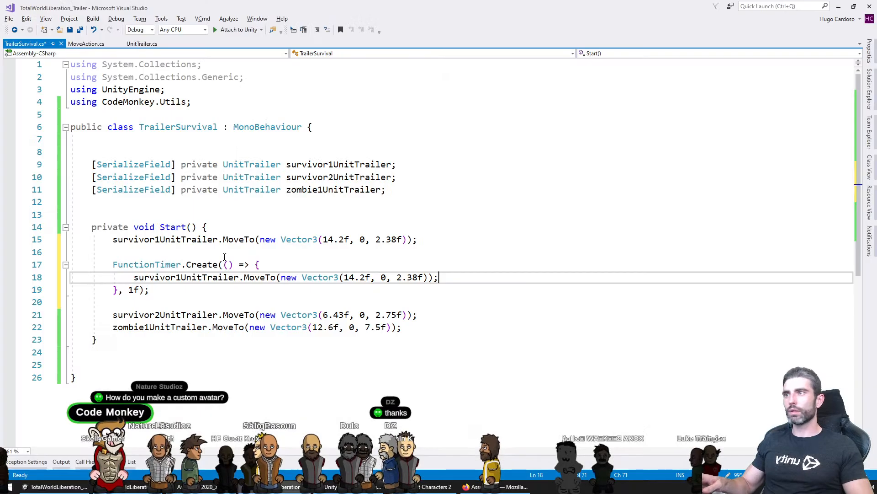
left_click_drag(344, 277, 423, 277)
type("1")
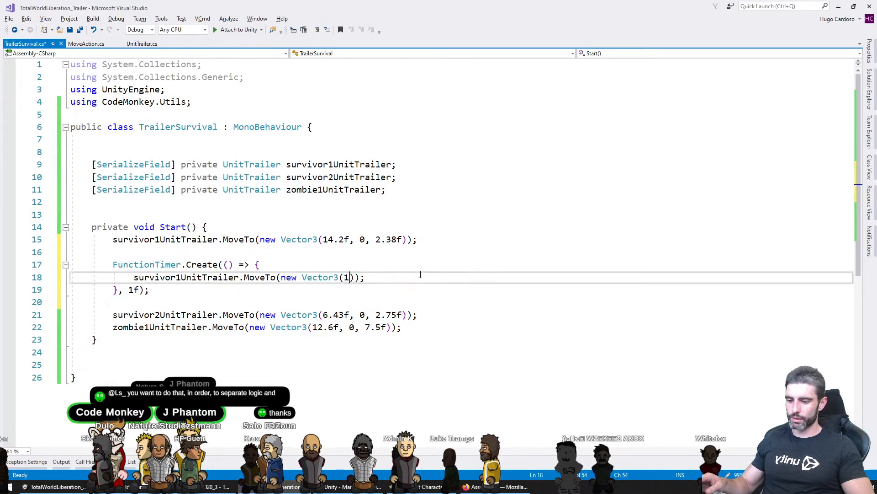
type("1.6f, ")
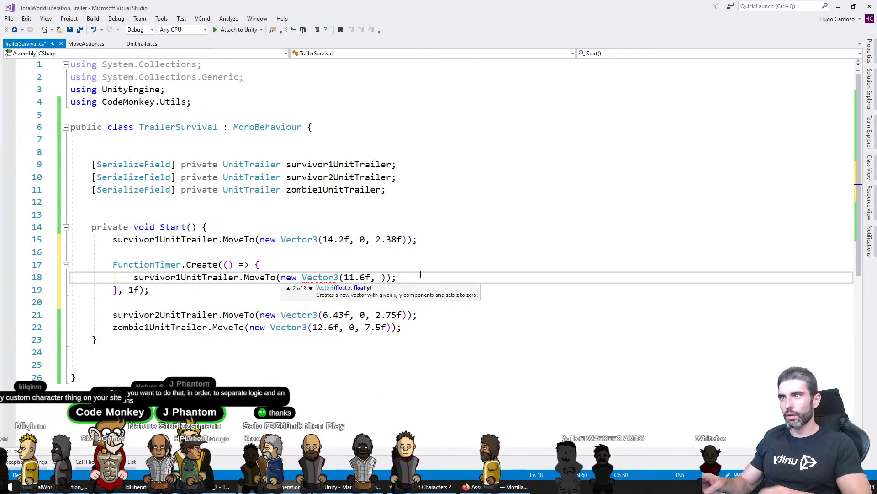
type("0,")
key("alt+Tab")
key("alt+Tab")
type("1.96")
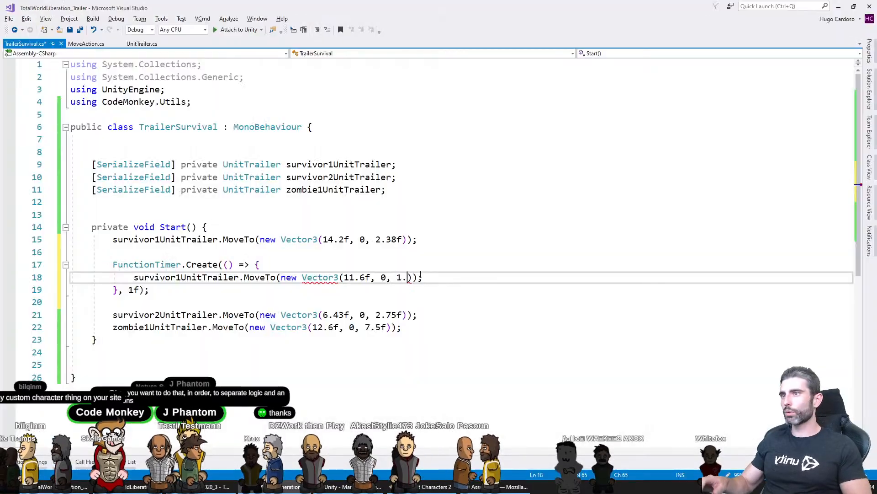
key("Down")
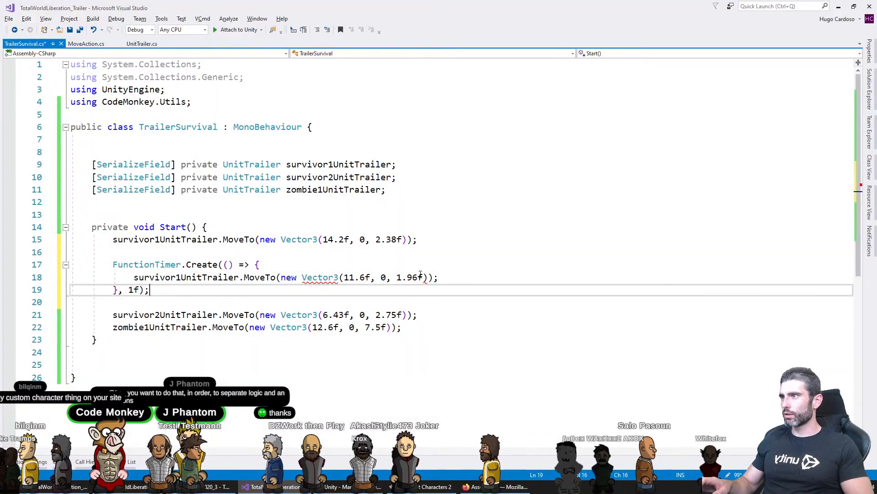
Duplicate the FunctionTimer.Create block directly below itself in Start
key("Up")
key("Down")
key("End")
key("shift+Up")
key("shift+Up")
key("shift+Up")
key("ctrl+c")
key("End")
key("ctrl+v")
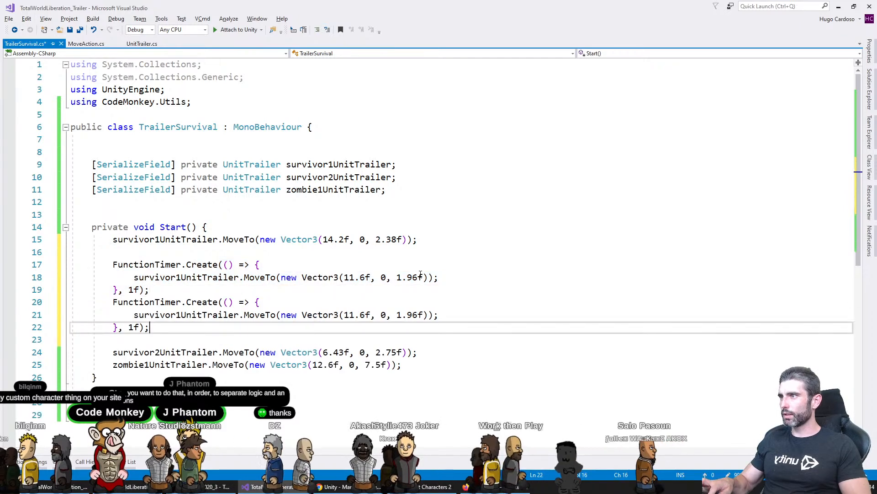
Move the duplicated FunctionTimer block inside the first timer's callback, after its survivor1UnitTrailer.MoveTo call
key("Left")
key("Left")
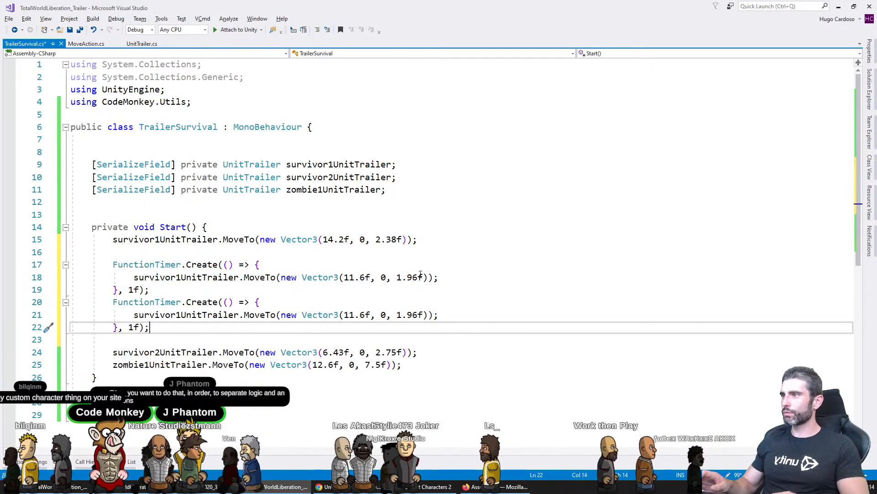
key("End")
key("shift+Up")
key("shift+Up")
key("shift+Up")
key("ctrl+x")
key("Up")
key("ctrl+v")
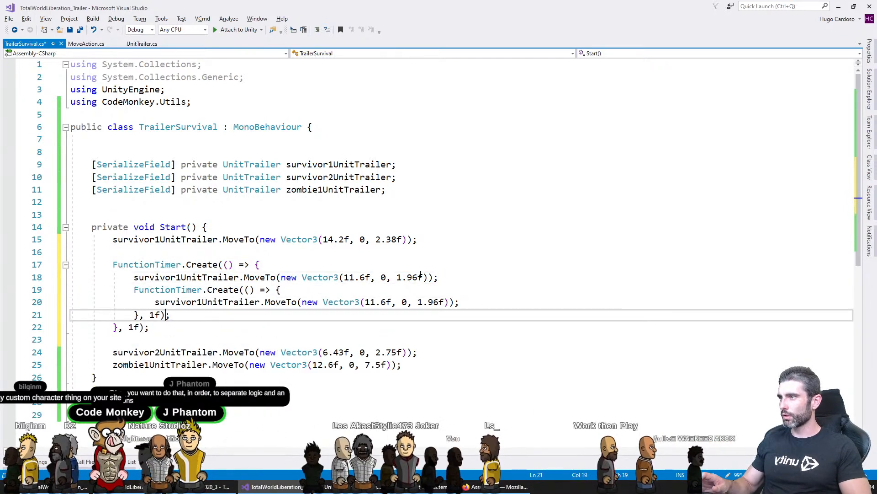
Select the coordinates in the nested survivor1 MoveTo call, and in Unity move __POINTER__ beside the small crate, at about X 12.04, Z 0.94
key("shift+Left")
key("Up")
key("End")
key("Left")
key("Left")
key("Left")
key("Left")
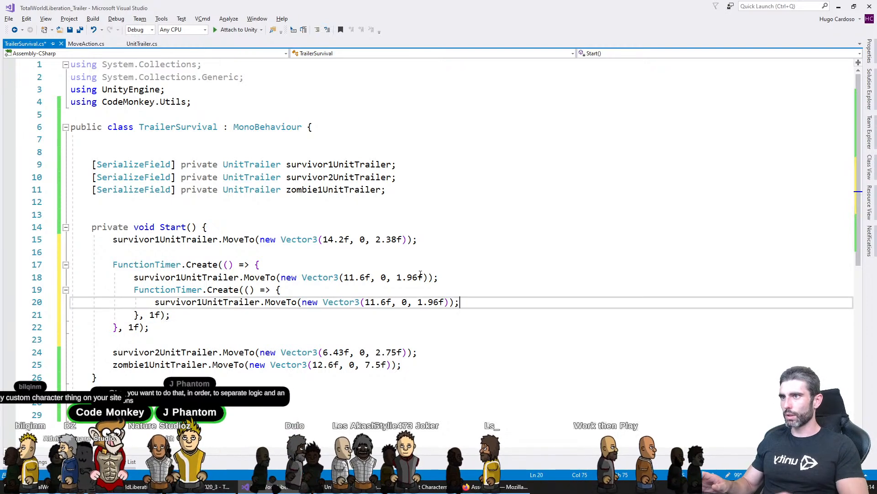
key("shift+Left")
key("shift+Left")
key("shift+Left")
key("shift+Left")
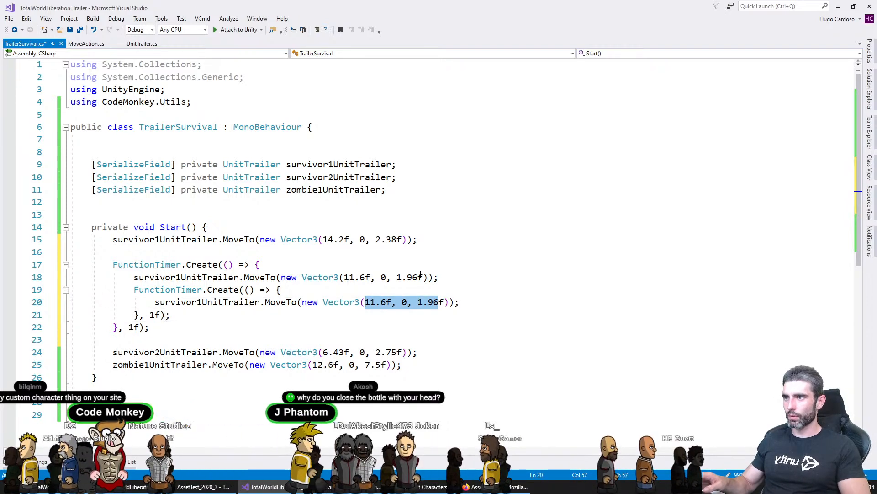
key("alt+Tab")
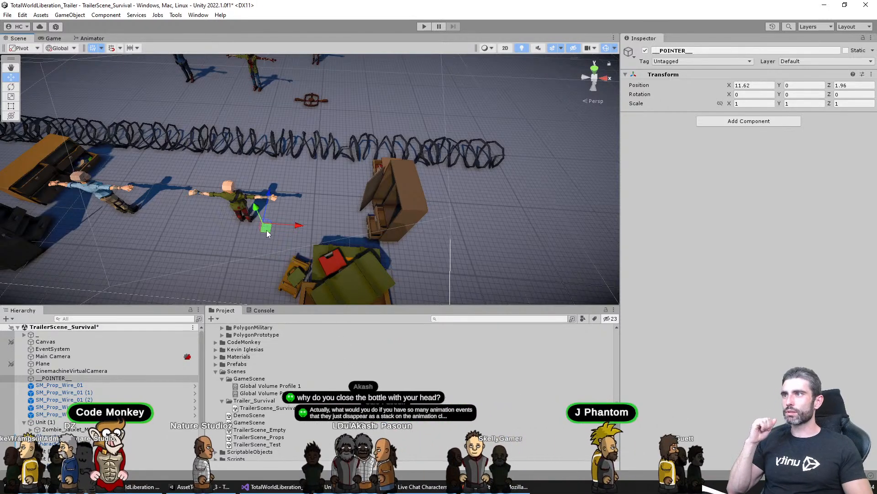
left_click_drag(267, 233, 288, 273)
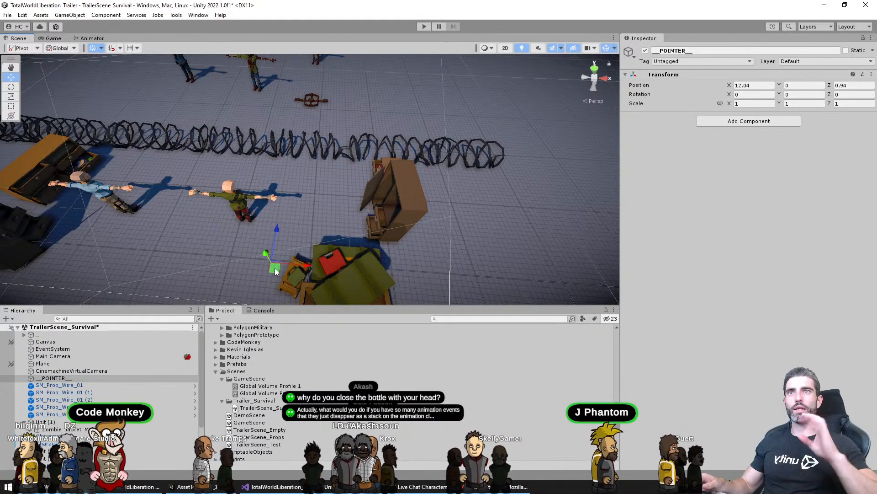
Switch back to Visual Studio and set the nested survivor1 MoveTo target to Vector3(12f, 0, 1f), saving the script
key("alt+Tab")
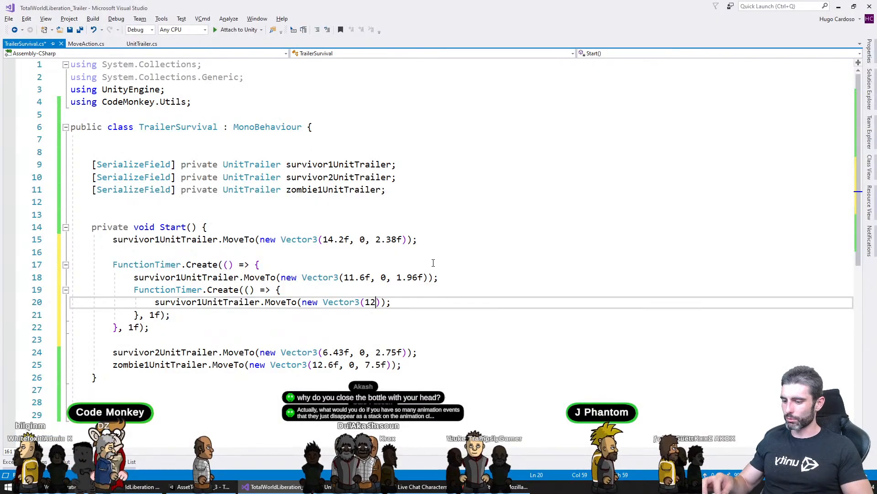
type(", 0,")
key("alt+Tab")
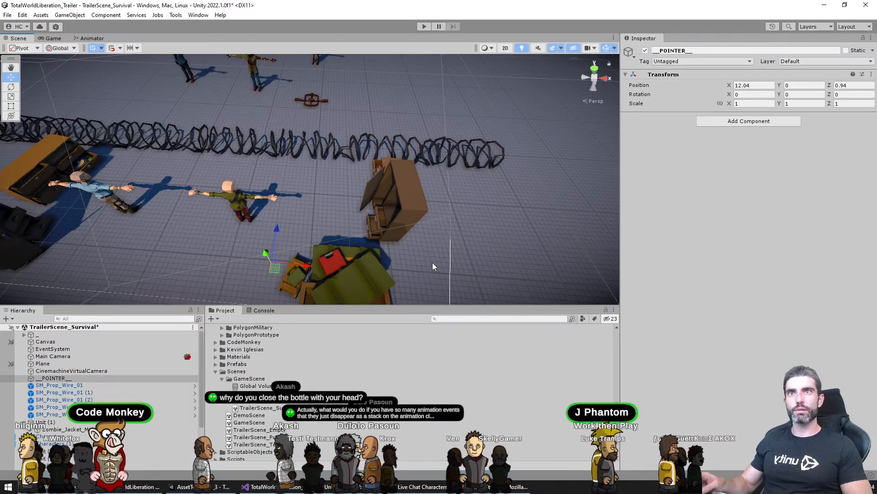
key("alt+Tab")
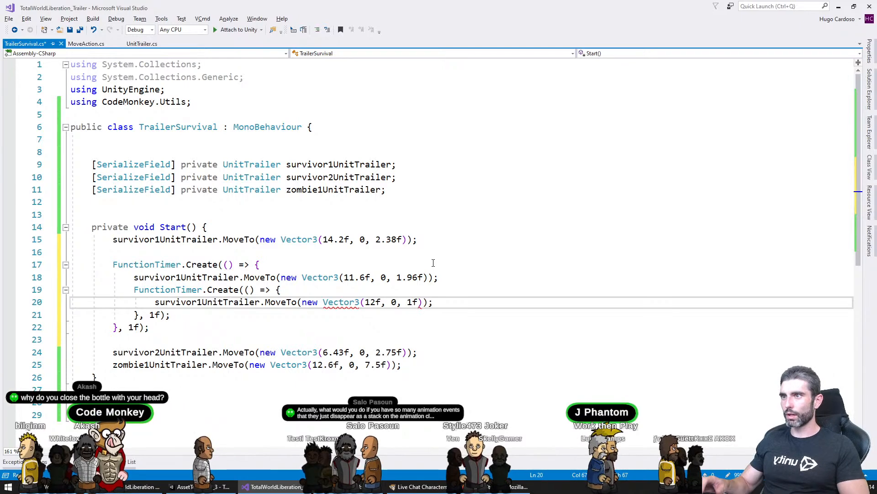
left_click(142, 277)
left_click(150, 264)
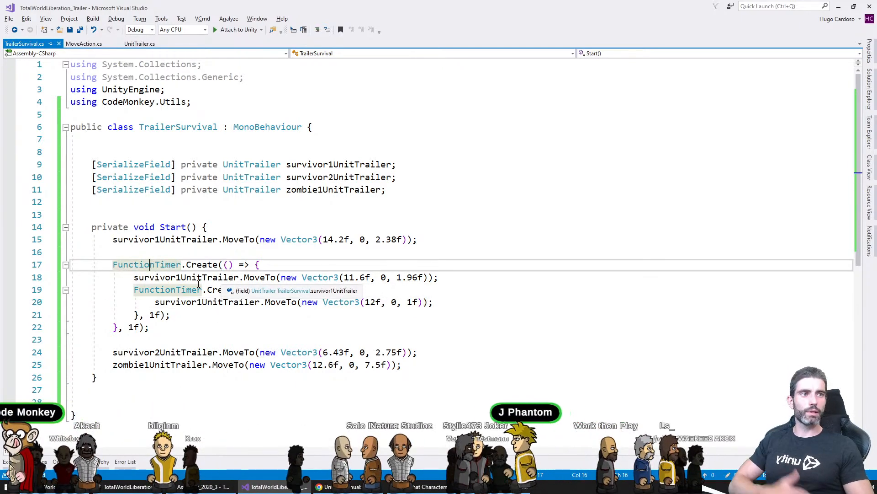
left_click(139, 265)
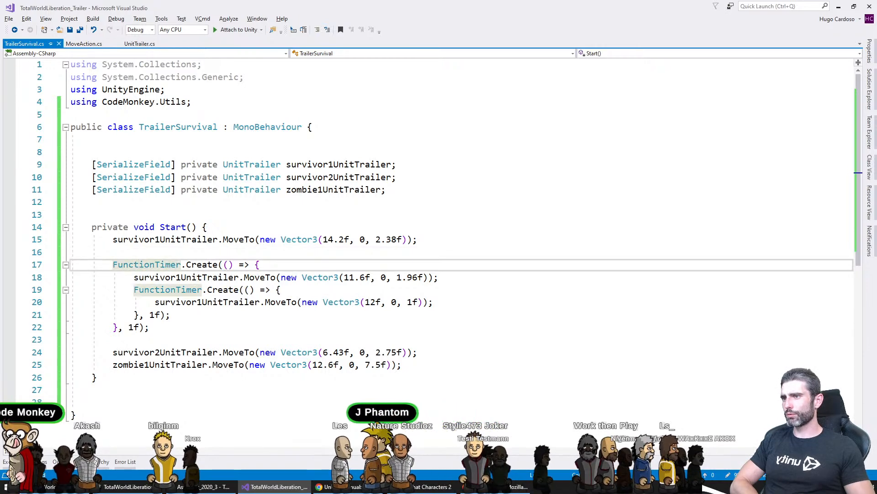
Switch to the browser, search the Code Monkey site for functiontimer, copy the tutorial's link, and return to Unity
key("alt+Tab")
left_click(55, 7)
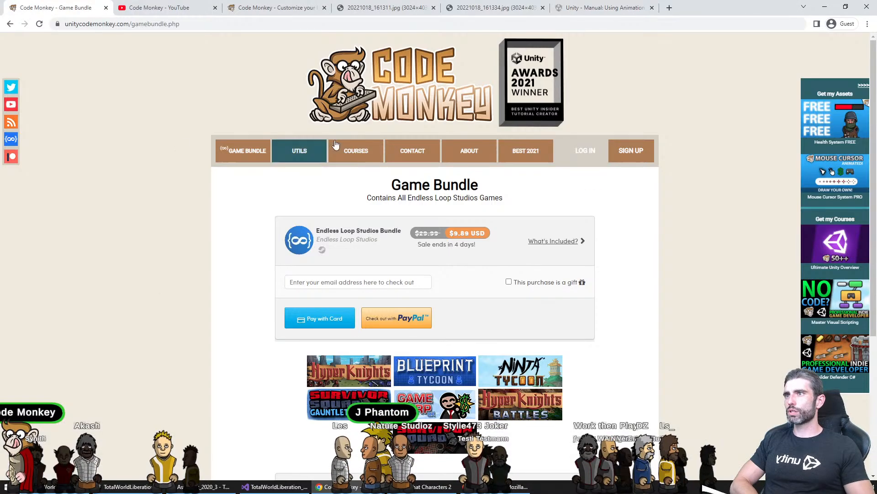
left_click(243, 150)
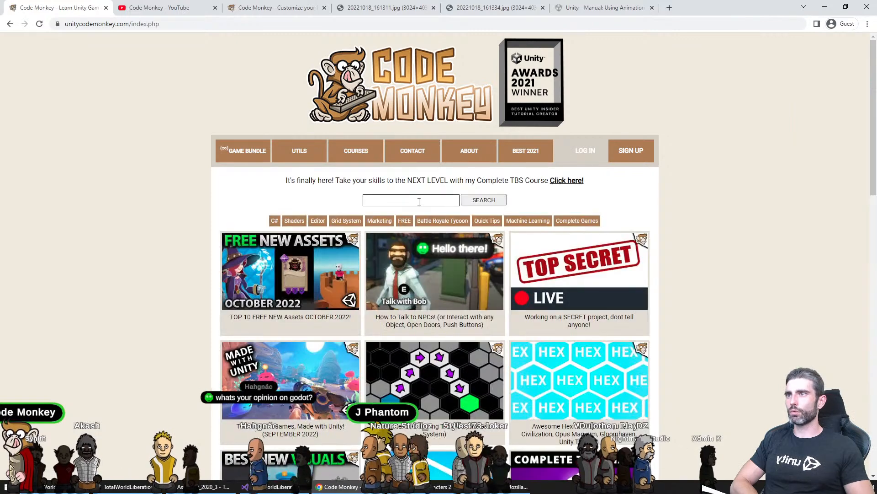
left_click(419, 200)
type("function")
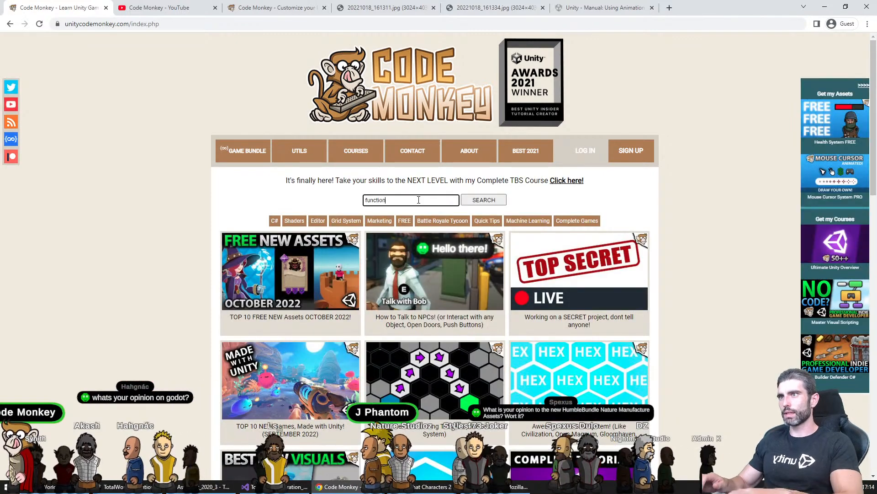
type("timer")
key("Return")
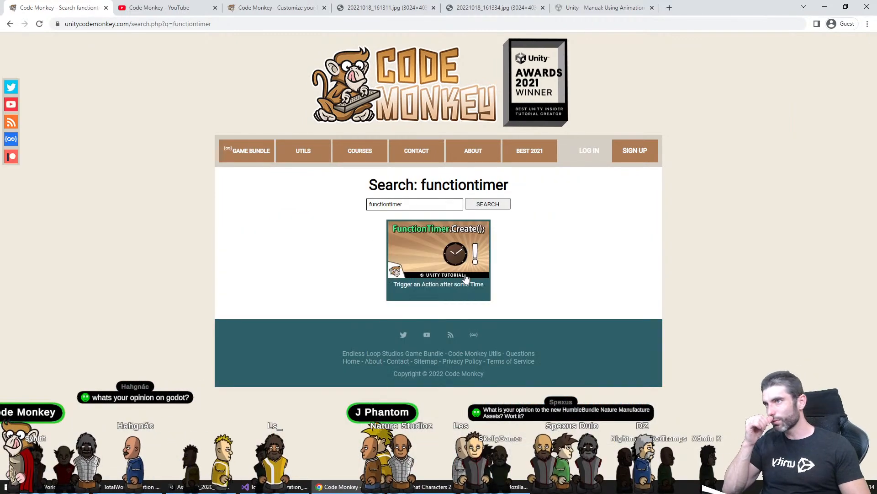
right_click(458, 247)
left_click(498, 316)
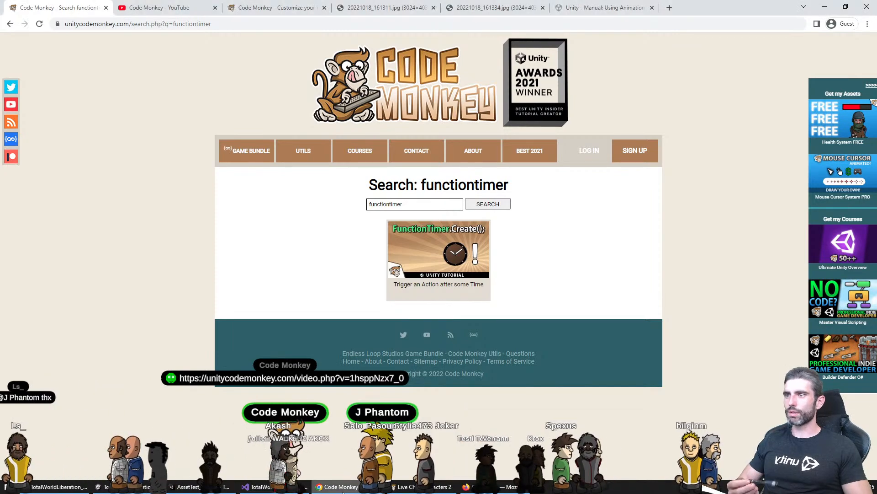
left_click(333, 488)
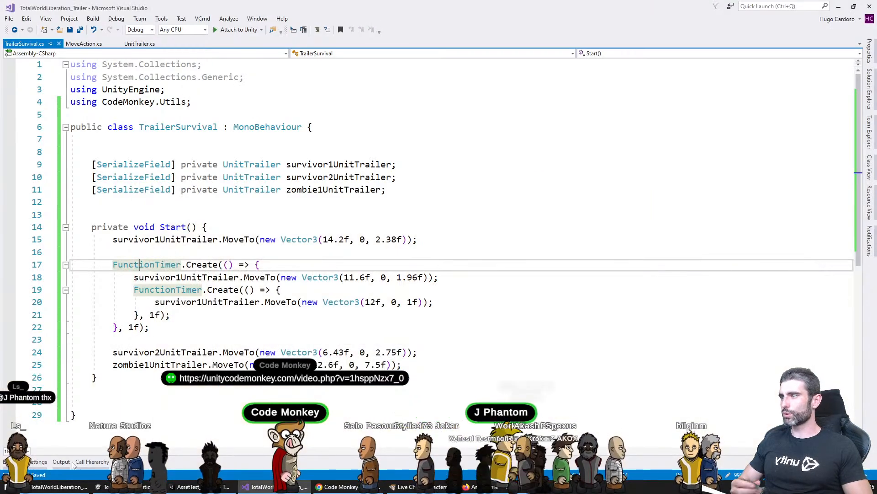
key("alt+Tab")
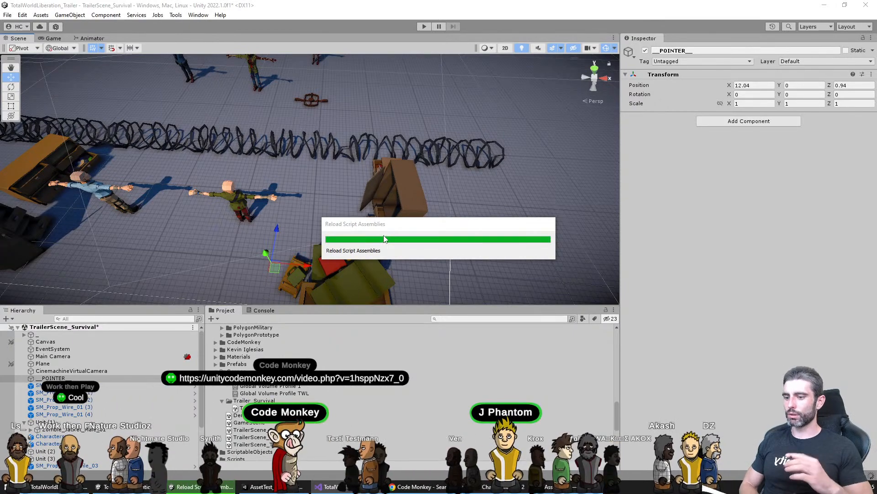
Switch to the browser, review the NatureManufacture bundle page, and select its address and that of the livestream character customization page
key("alt+Tab")
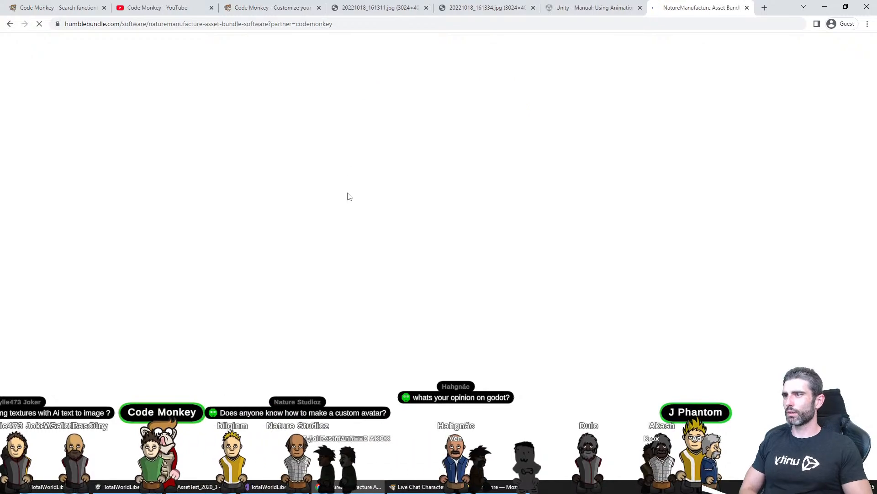
scroll(494, 228, "down", 6)
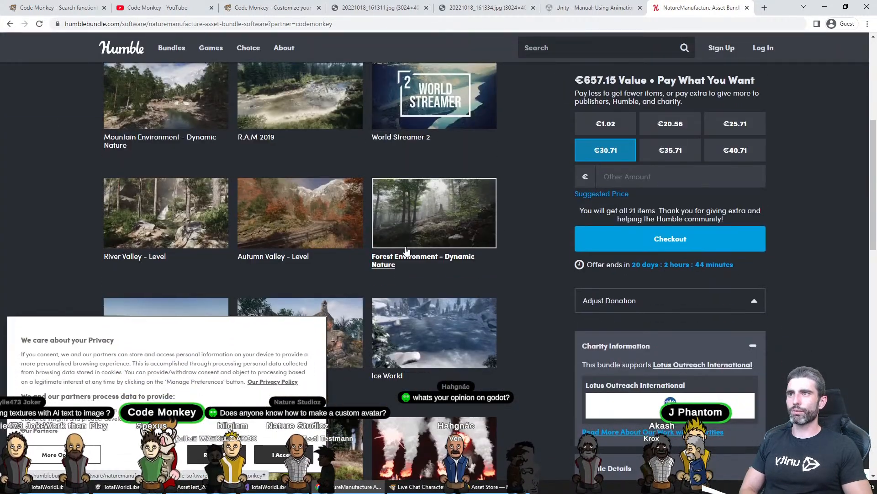
scroll(370, 283, "down", 4)
scroll(369, 281, "up", 6)
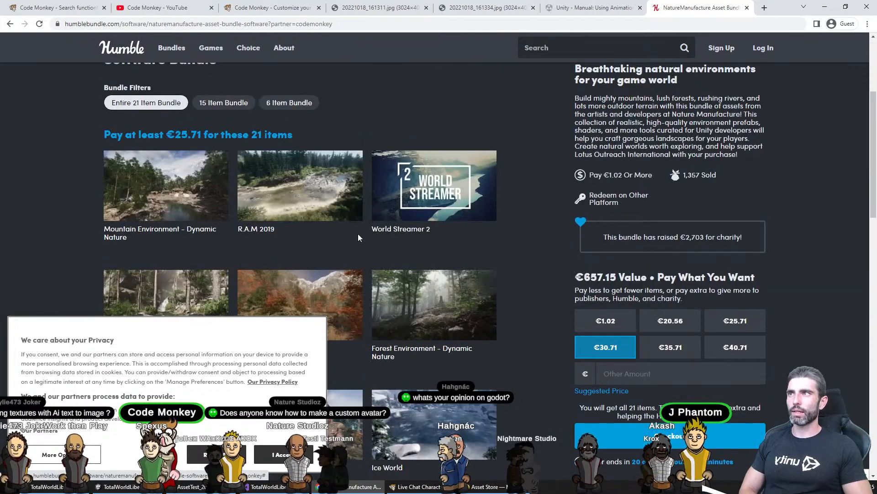
left_click(310, 26)
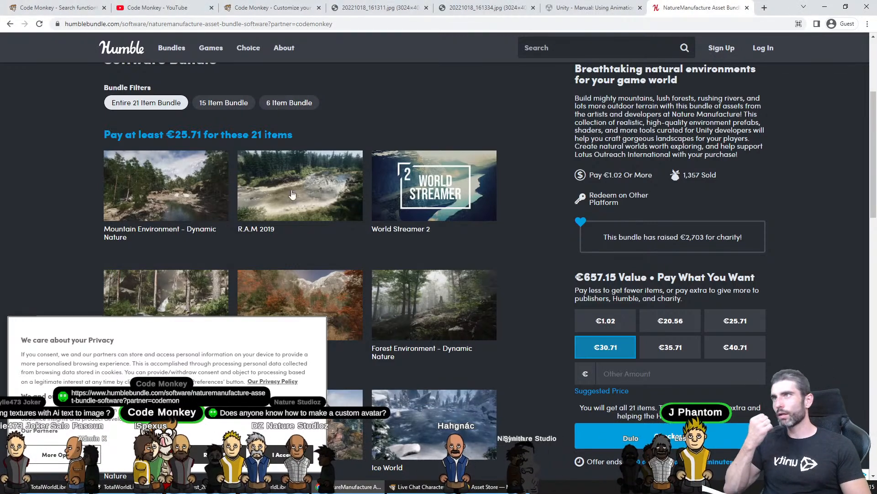
left_click(274, 8)
left_click(289, 26)
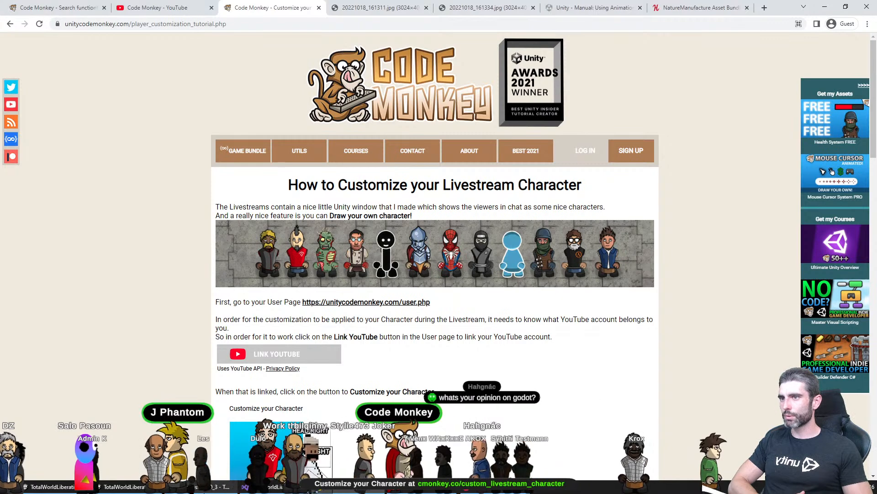
Switch to Unity and run the survival scene twice in Play mode to check the timed survivor movement
left_click(53, 487)
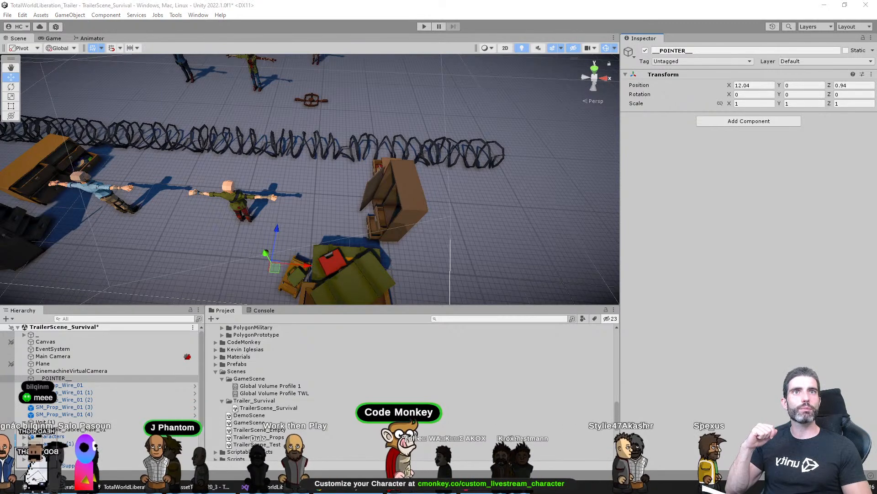
middle_click_drag(202, 234, 321, 185)
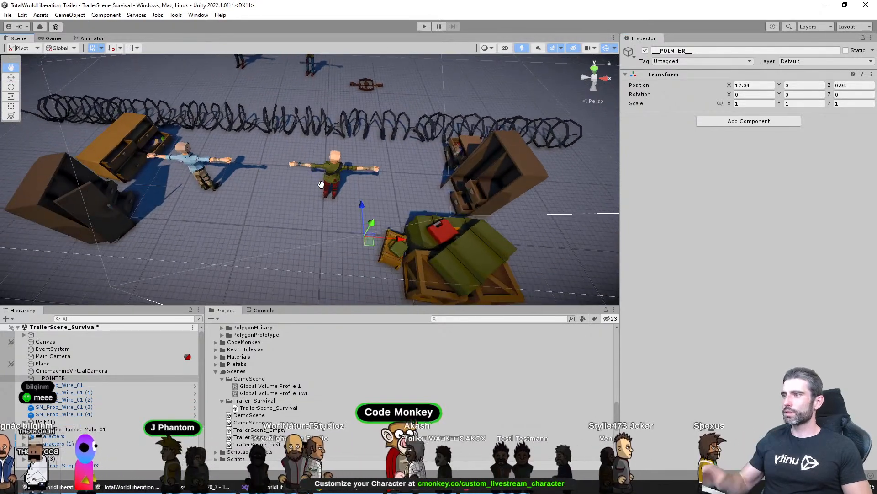
left_click_drag(322, 185, 402, 174, "alt")
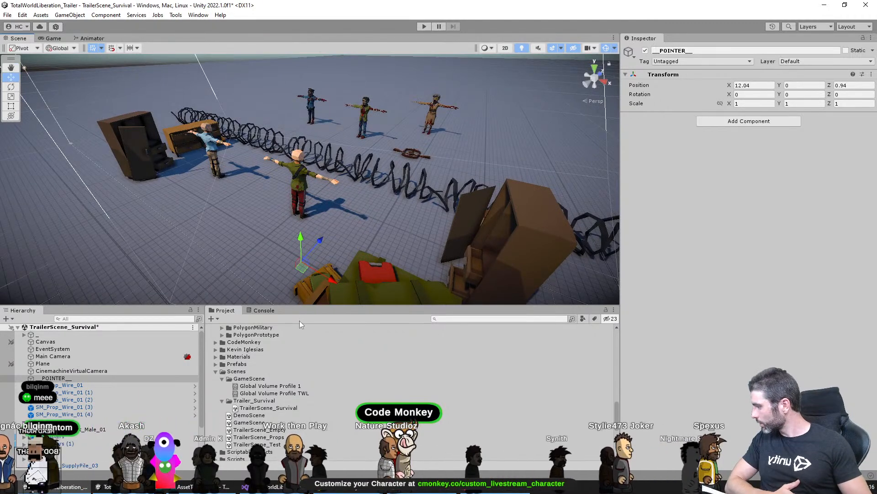
left_click(424, 26)
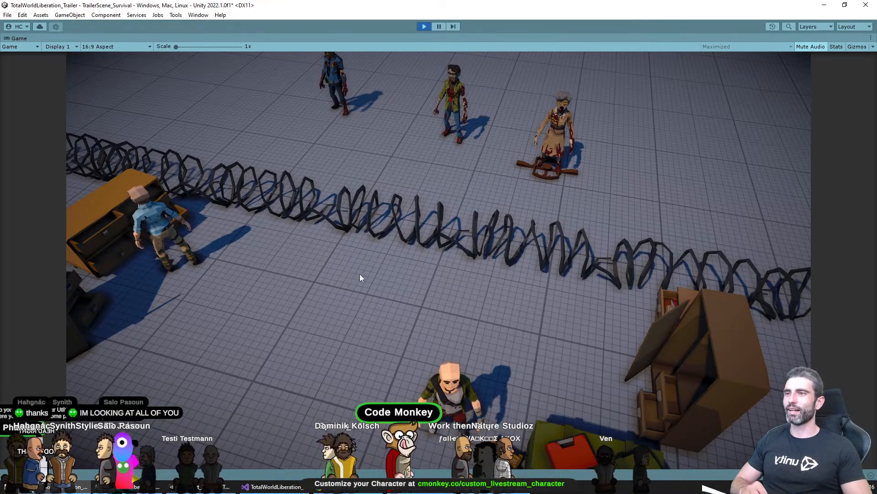
left_click(424, 26)
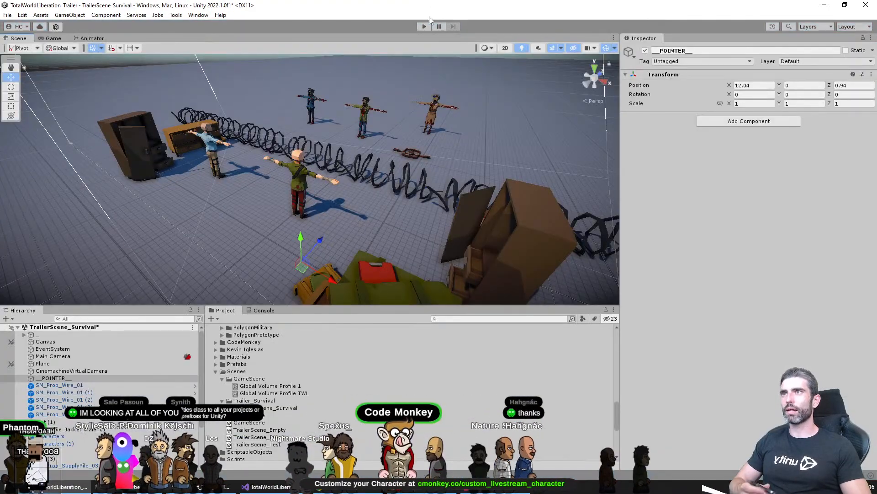
left_click(424, 26)
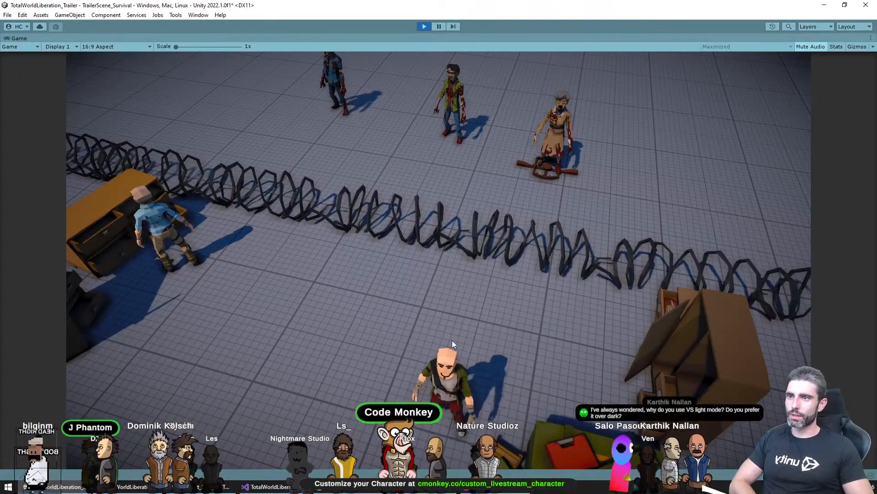
left_click(425, 28)
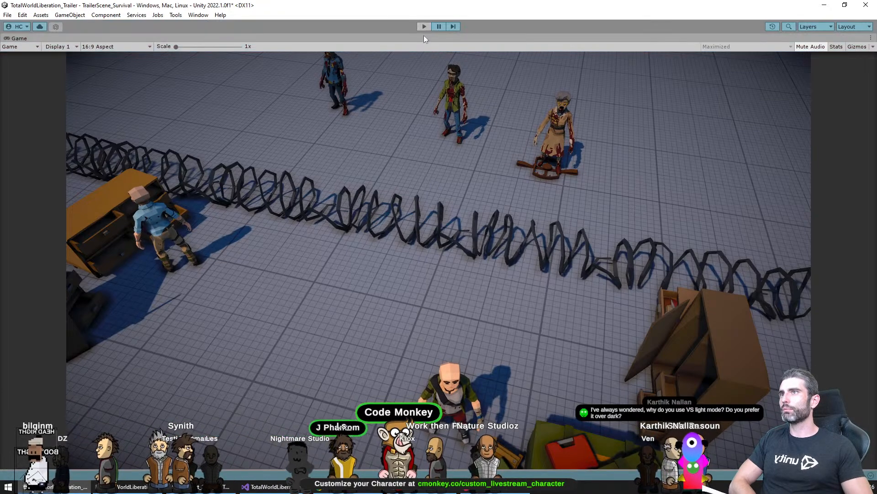
Make Rifle Aiming Idle the default state in the Characters (1) unit's UnitAnimatorController and test the scene in Play mode
scroll(81, 375, "down", 2)
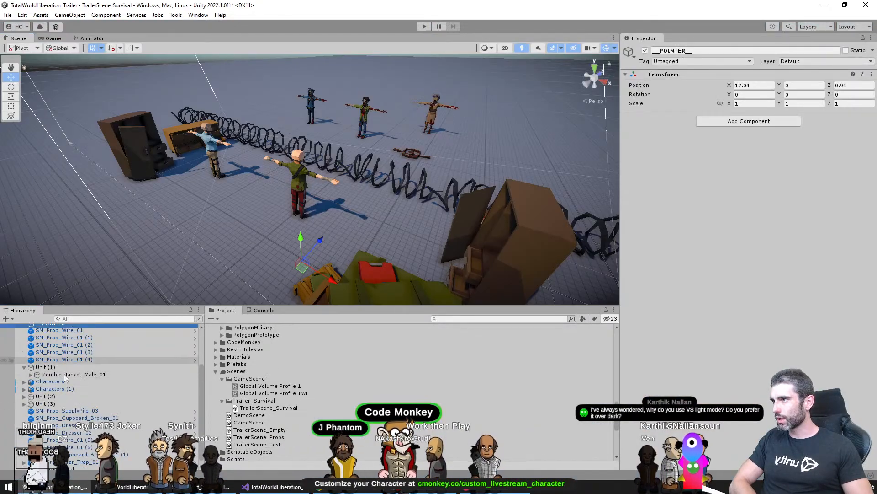
left_click(57, 388)
double_click(777, 133)
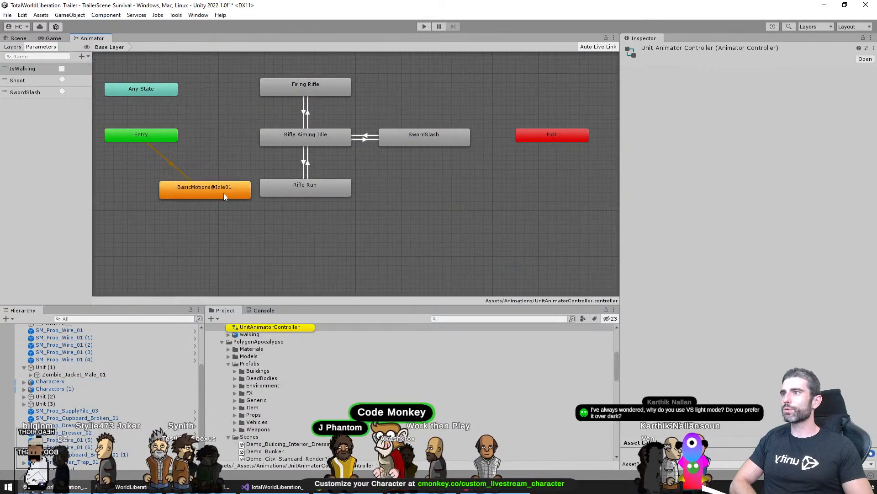
left_click(301, 137)
right_click(299, 137)
left_click(343, 153)
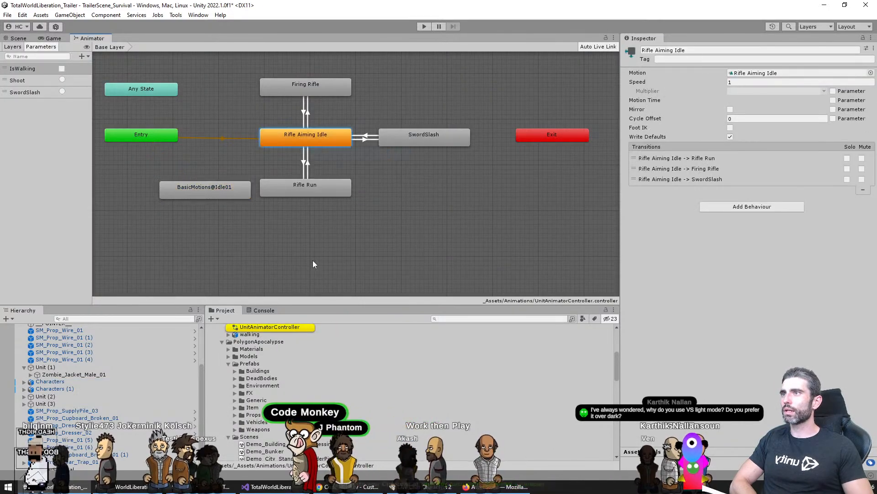
left_click(313, 264)
left_click(423, 25)
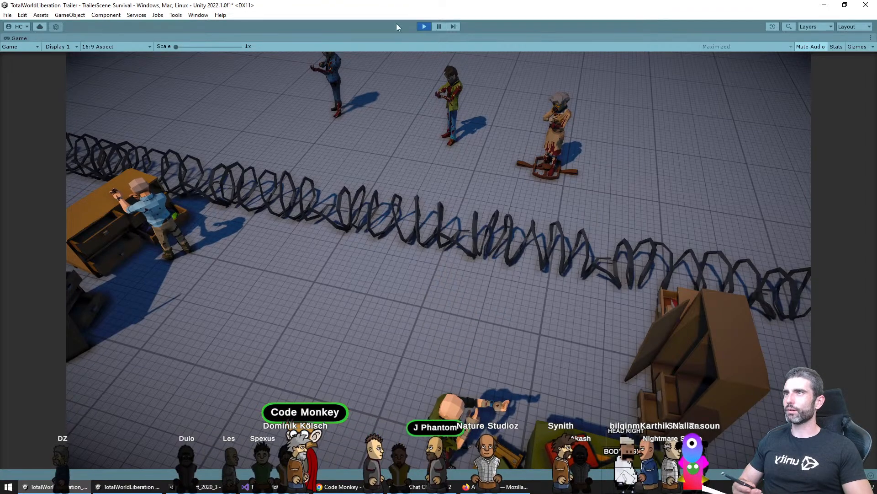
key("ctrl+p")
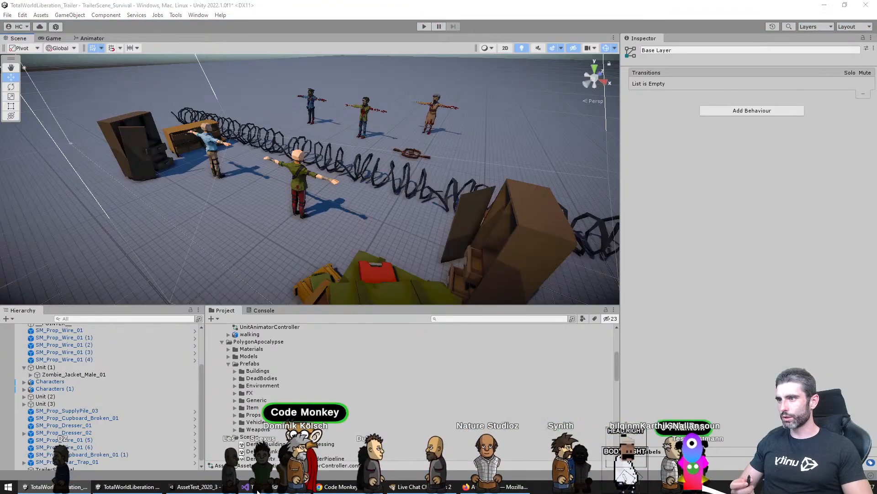
Switch to Visual Studio, set moveSpeed to 3f in the Update method of UnitTrailer.cs, and save the script
left_click(286, 489)
left_click(87, 44)
left_click(133, 43)
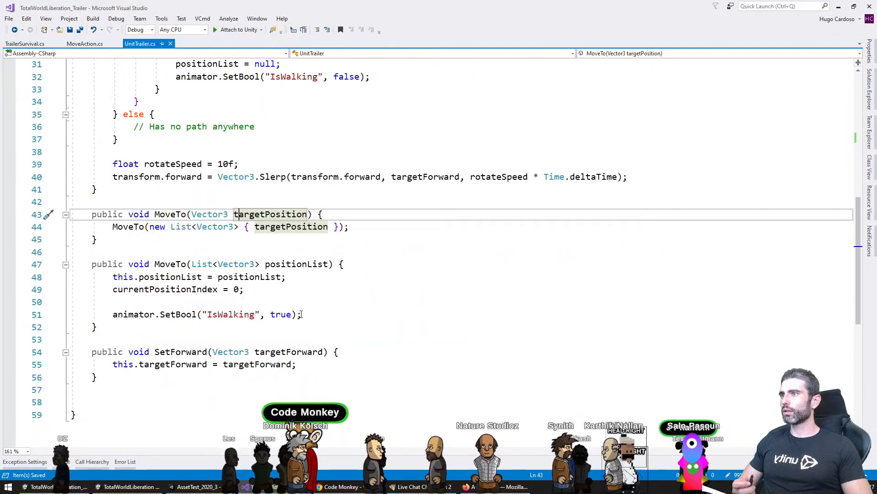
scroll(223, 154, "up", 5)
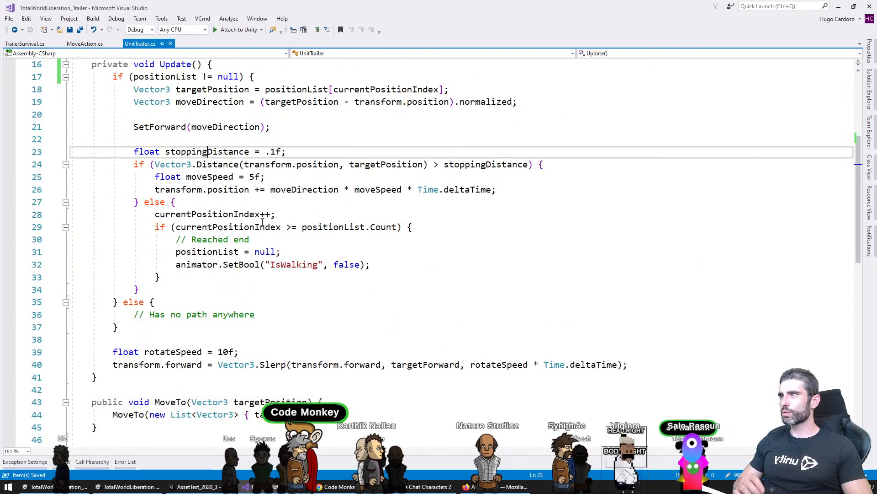
scroll(222, 153, "up", 1)
left_click_drag(250, 215, 256, 215)
type("3")
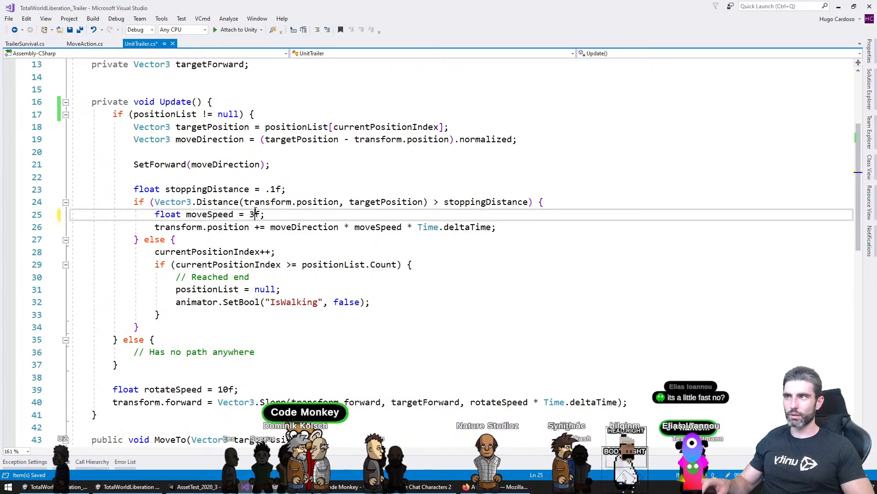
key("ctrl+s")
Switch to Unity and run the survival scene twice in Play mode to check the units' movement speed
key("alt+Tab")
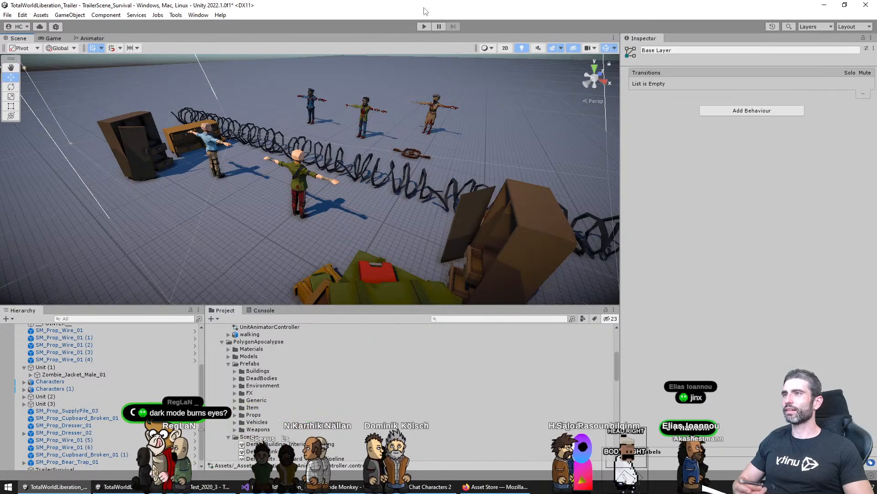
left_click(422, 27)
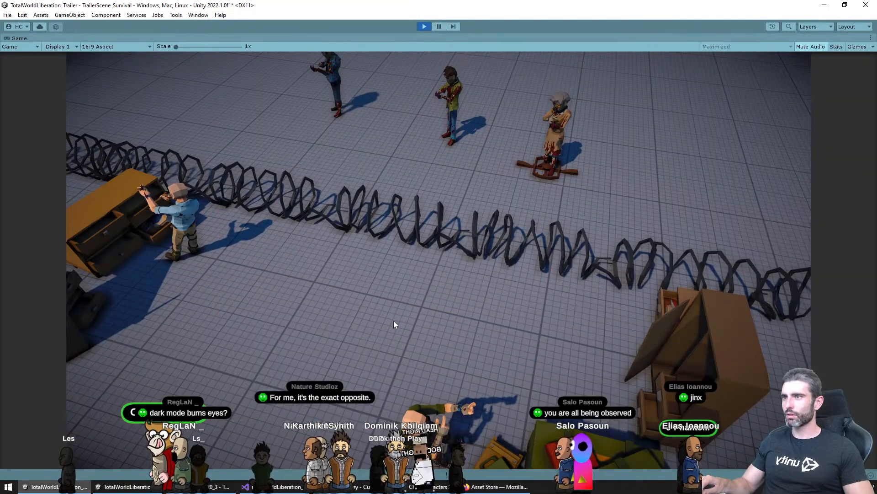
left_click(425, 26)
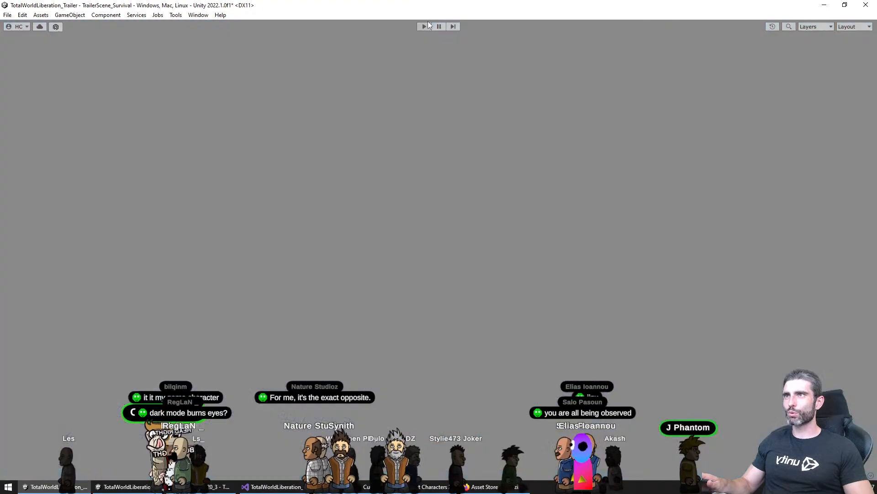
left_click(424, 27)
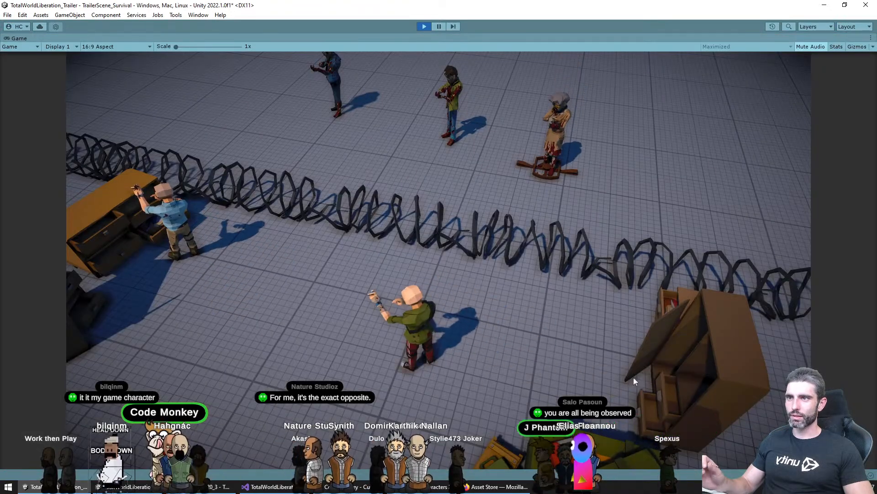
left_click(423, 27)
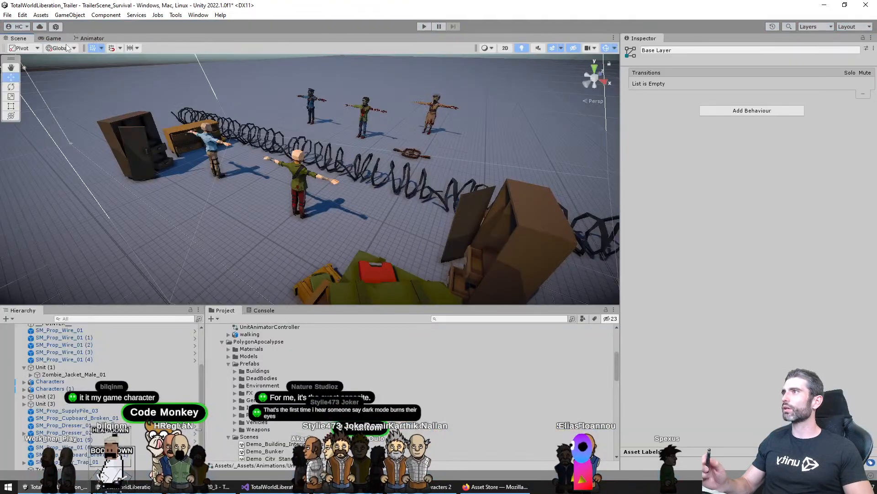
Switch to Visual Studio, replace Vector3.Slerp with Vector3.Lerp in UnitTrailer's transform.forward rotation line, and save the script
key("alt+Tab")
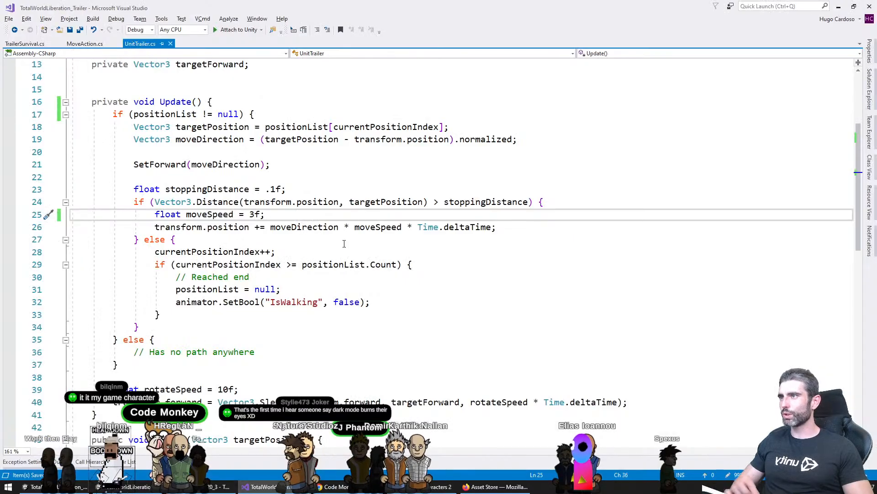
scroll(297, 253, "down", 2)
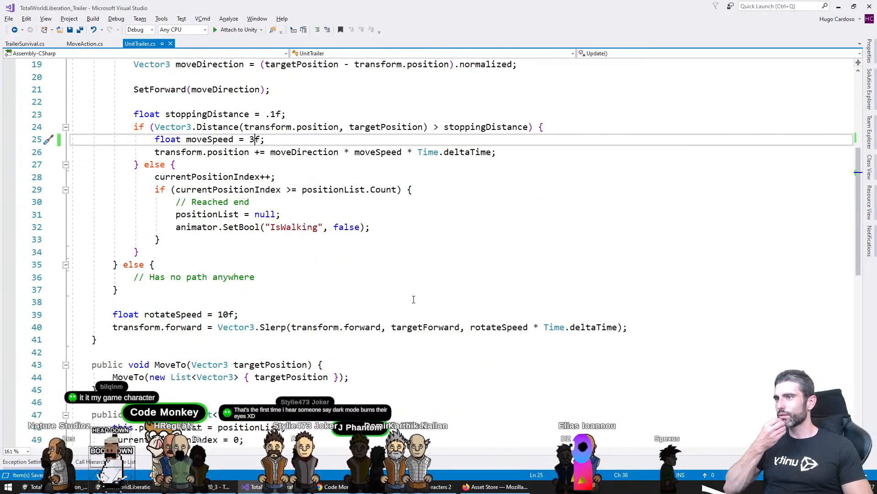
scroll(281, 260, "up", 4)
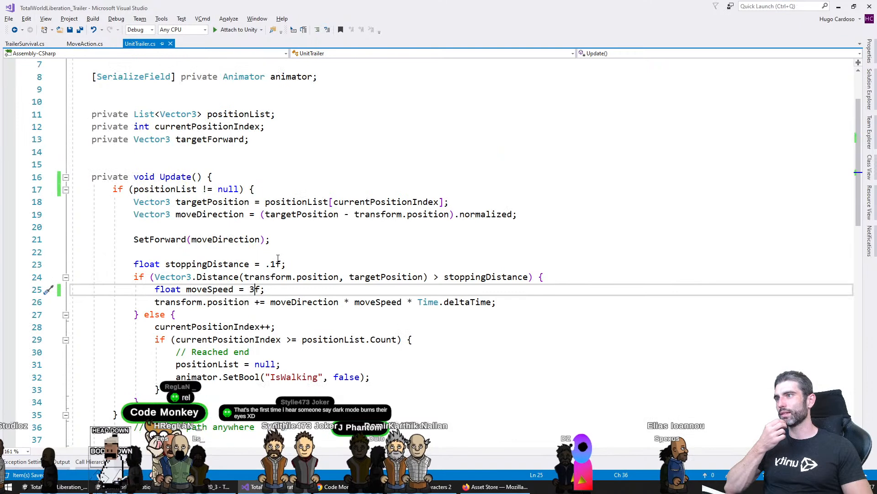
scroll(280, 260, "down", 7)
left_click(265, 227)
left_click(265, 215)
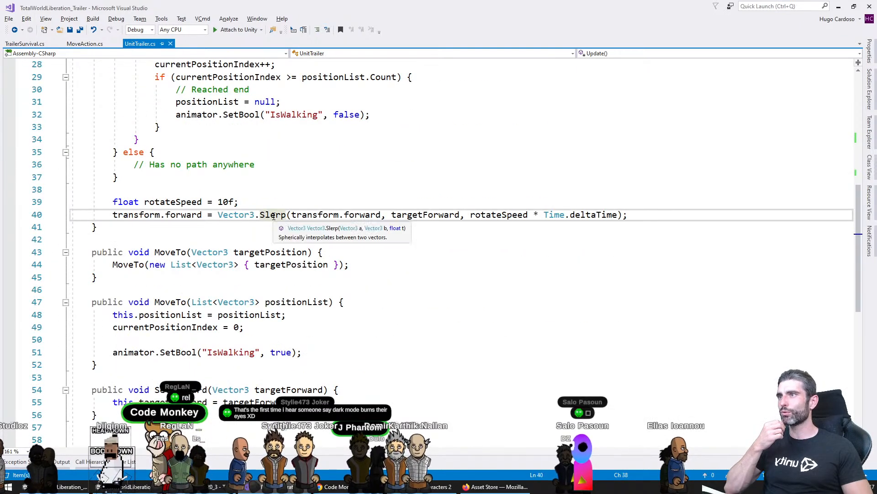
double_click(265, 215)
key("BackSpace")
type("Lerp")
key("ctrl+s")
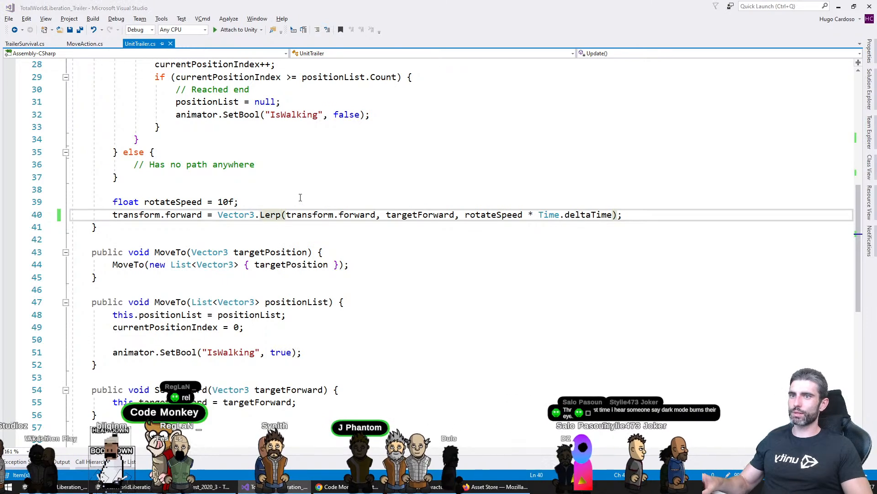
Switch to Unity, run the survival scene in Play mode to check the units' turning, and return to Visual Studio
key("alt+Tab")
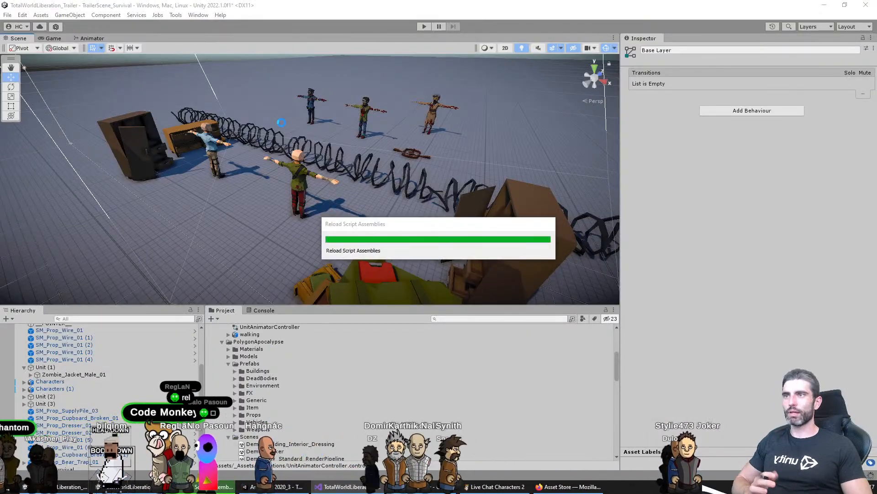
left_click(359, 487)
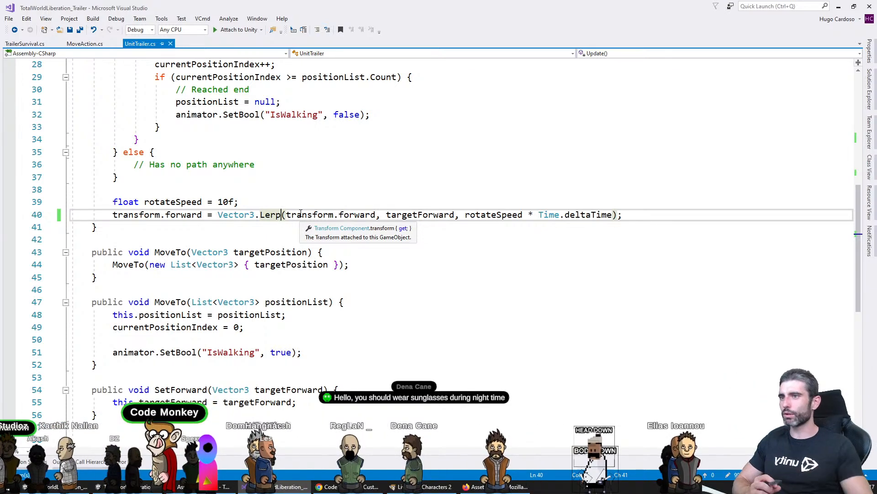
left_click(344, 486)
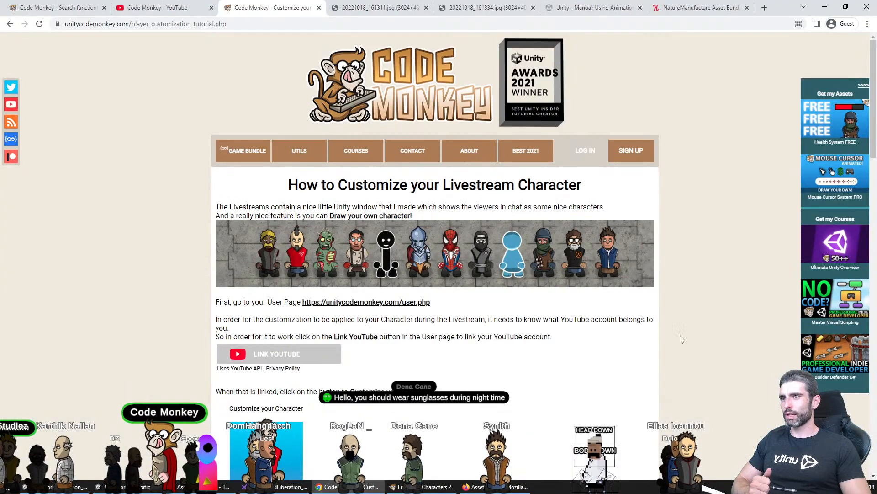
left_click(289, 486)
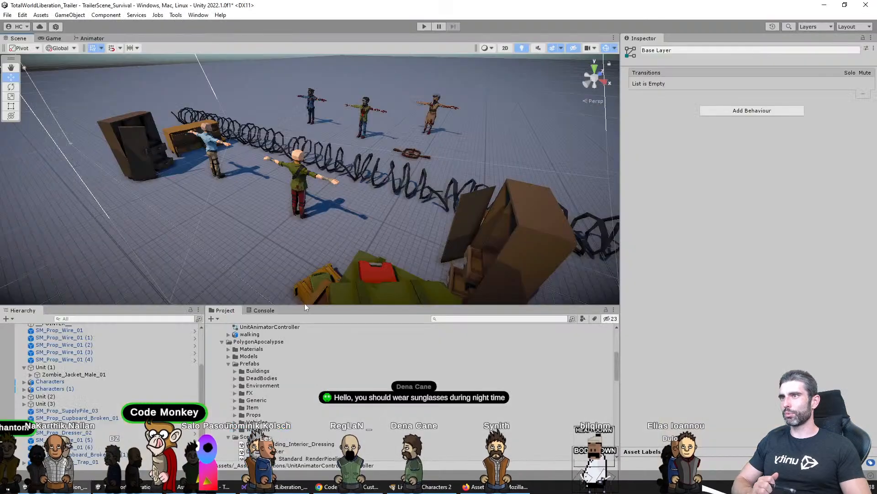
left_click(422, 27)
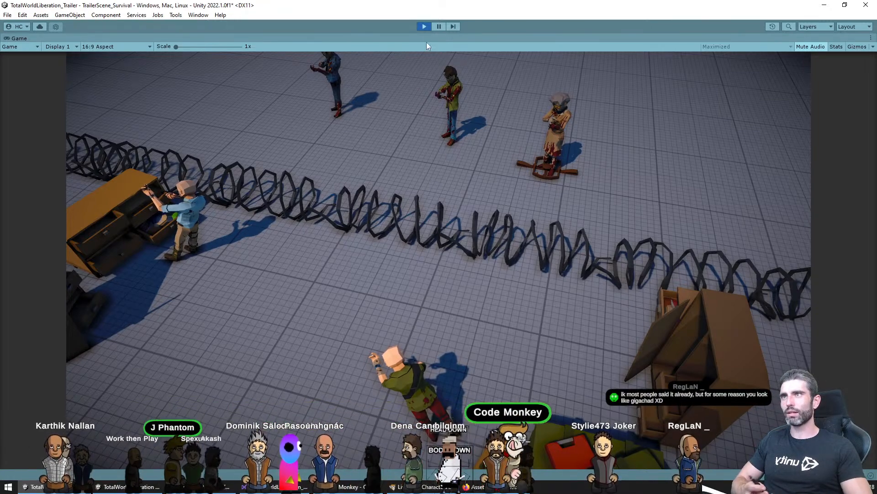
key("ctrl+p")
key("alt+Tab")
left_click(183, 203)
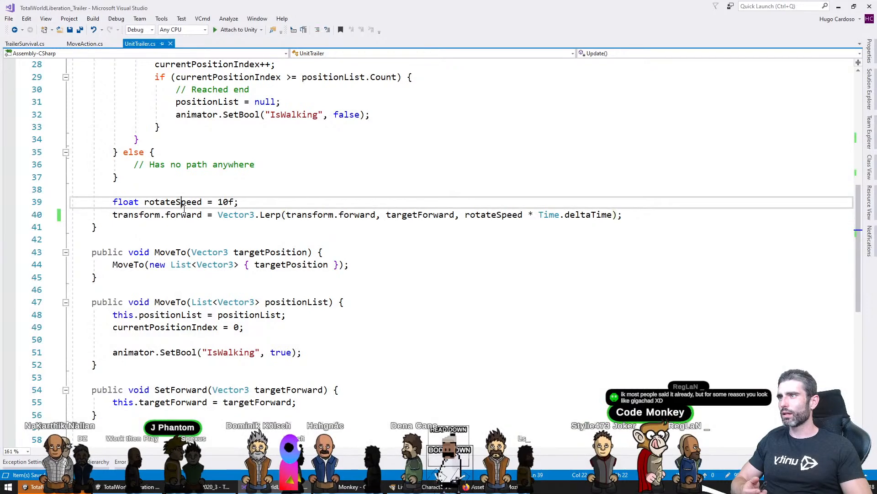
left_click(184, 211)
scroll(412, 256, "up", 5)
scroll(412, 275, "down", 3)
left_click(429, 298)
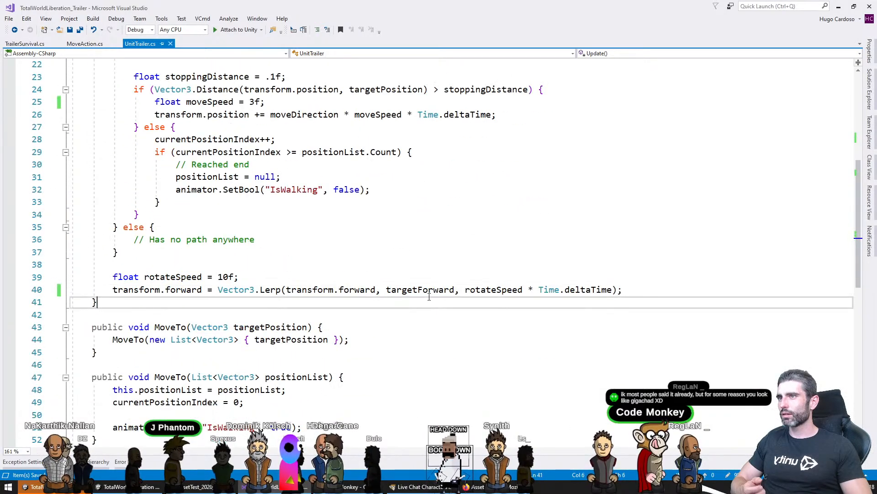
left_click(429, 291)
key("Up")
key("Return")
type("D")
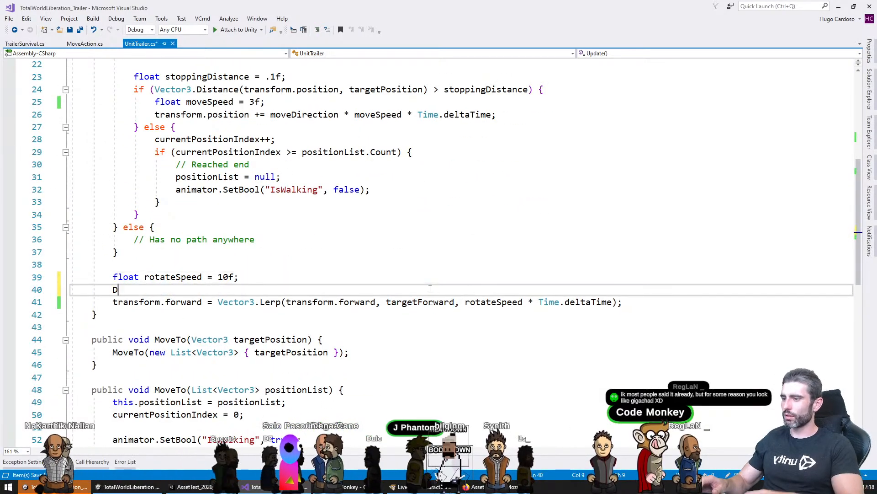
type("ebug.Log();")
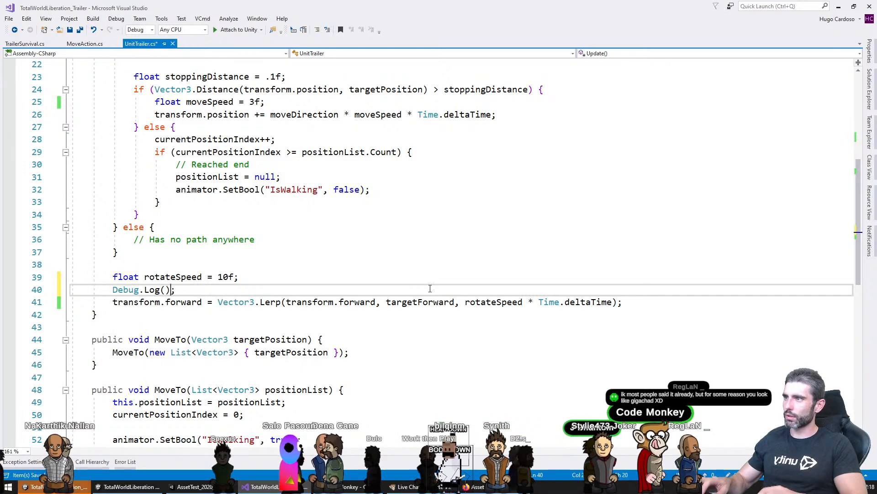
triple_click(430, 289)
key("Delete")
scroll(412, 274, "down", 3)
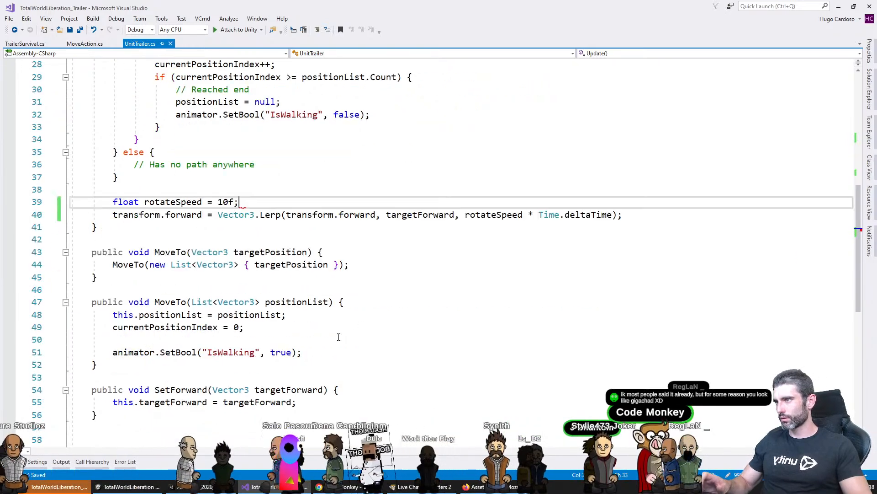
Add a Debug.Log(targetForward); line after the targetForward assignment in UnitTrailer's SetForward method
double_click(171, 364)
key("End")
key("Return")
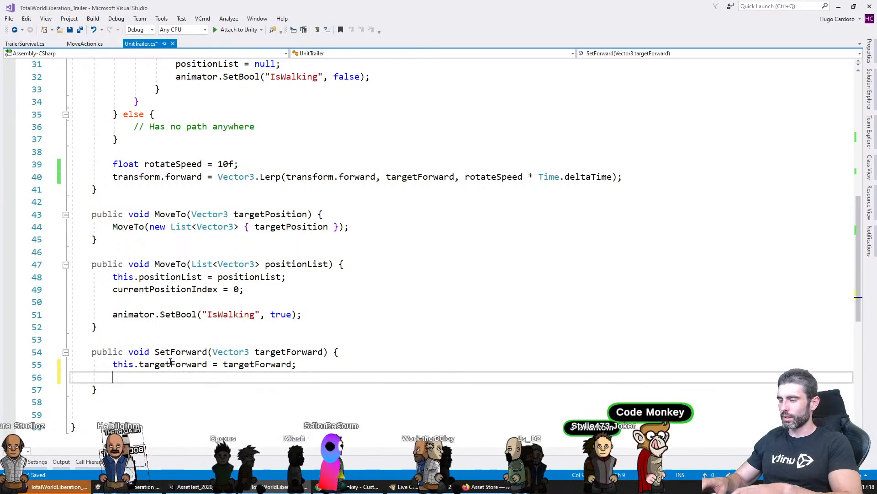
type("Debug.Log")
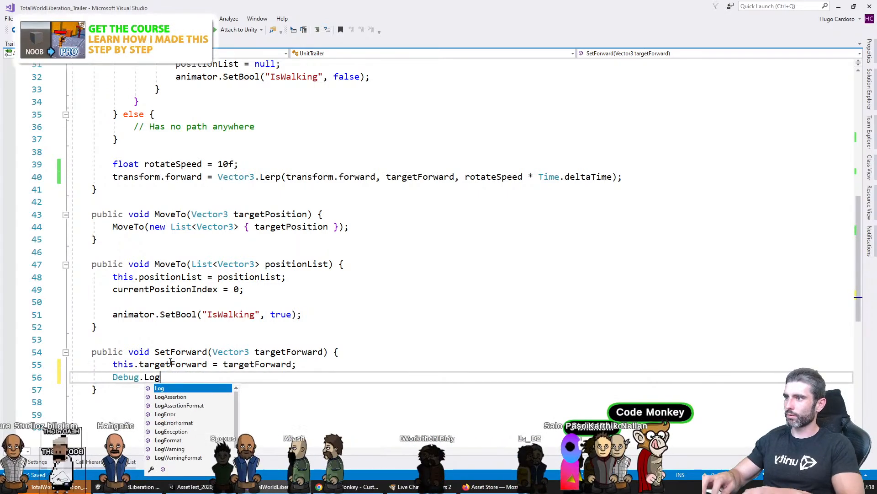
type("()")
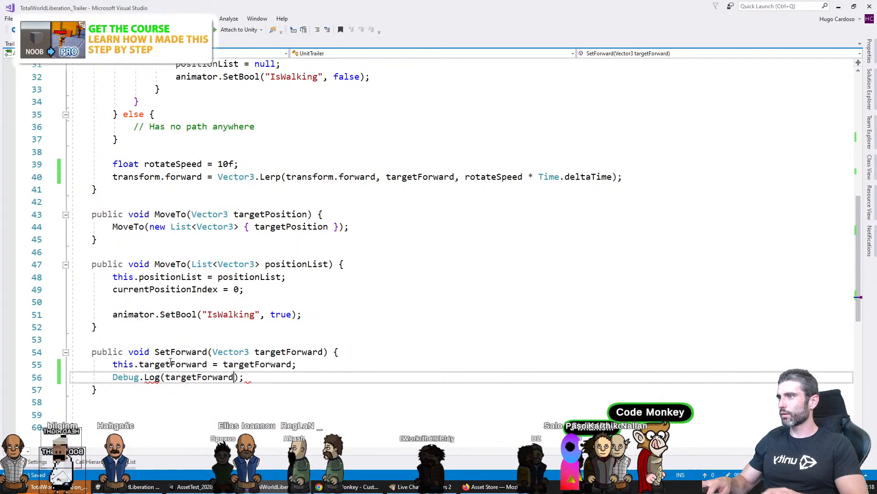
Switch to Unity, run the survival scene in Play mode, and examine the logged forward vectors in the Console
key("alt+Tab")
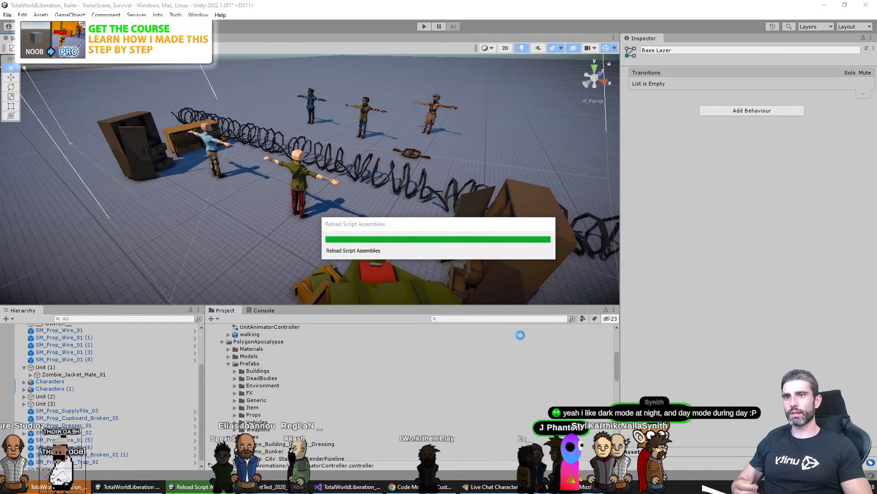
left_click(423, 28)
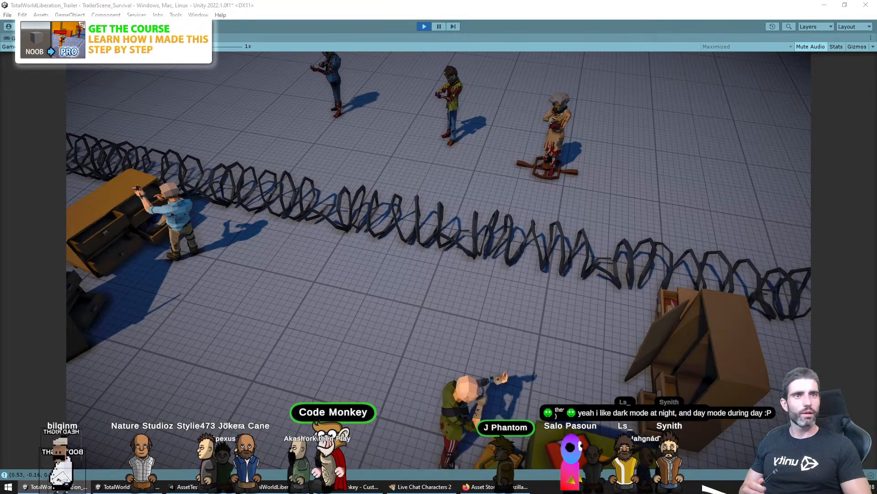
key("ctrl+shift+c")
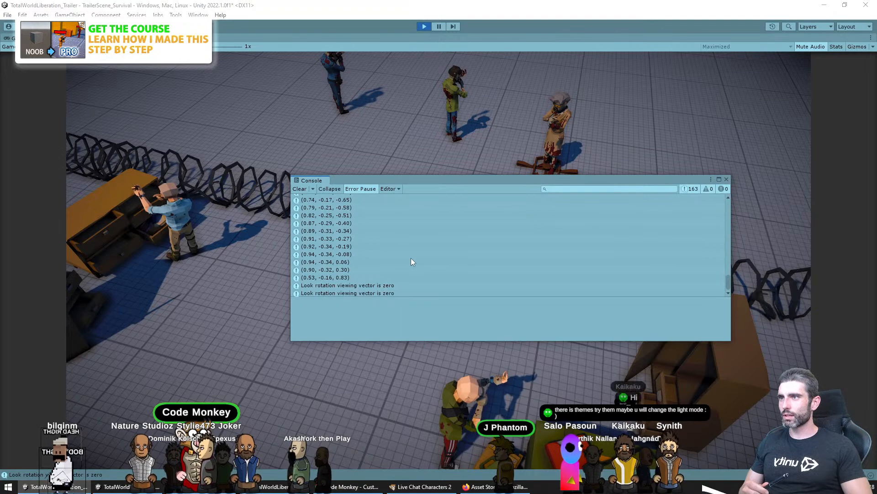
scroll(425, 263, "up", 15)
scroll(441, 267, "up", 5)
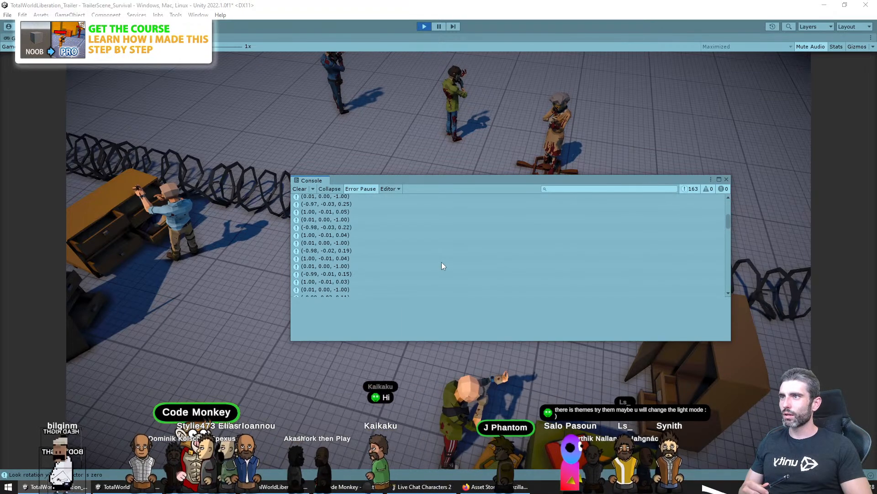
left_click(726, 180)
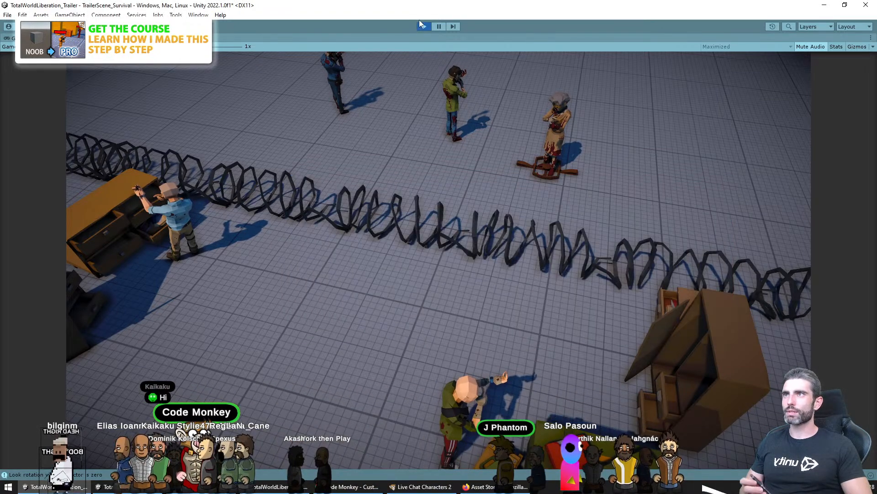
key("ctrl+p")
Inspect the Characters (1) unit's components, then switch to Visual Studio to examine UnitTrailer's Update method
left_click(294, 188)
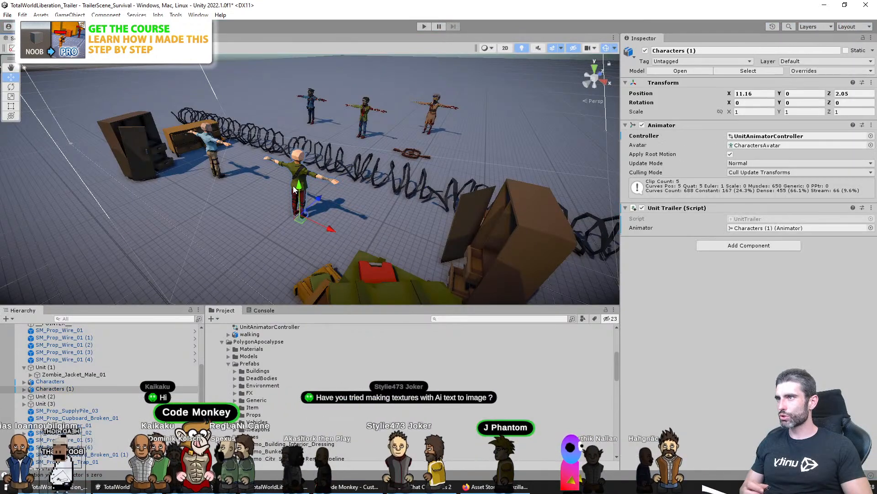
left_click(81, 382)
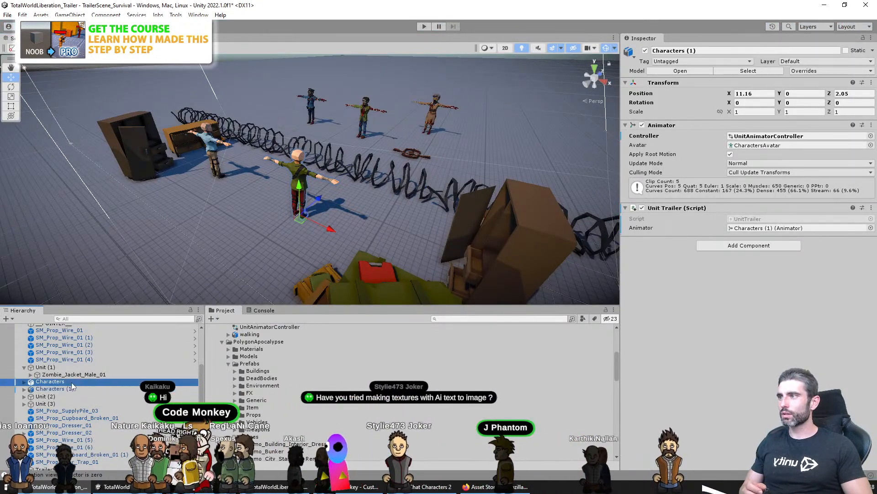
left_click(69, 388)
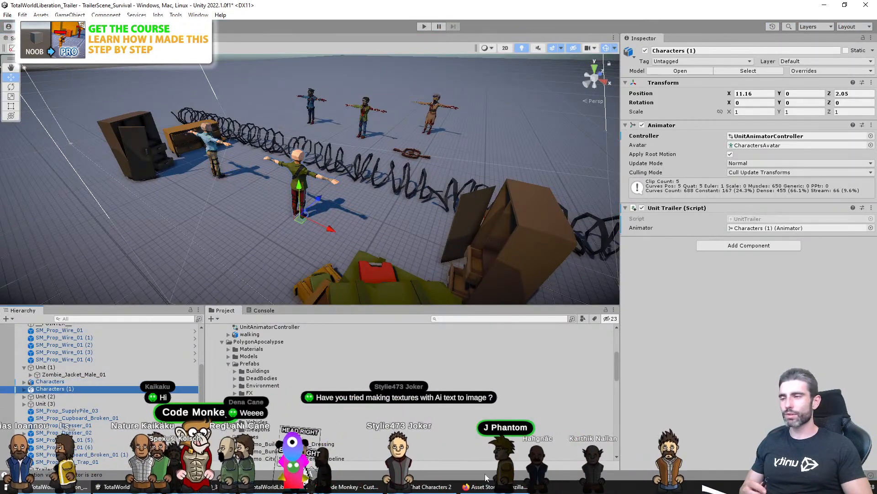
left_click(259, 489)
scroll(232, 159, "up", 18)
scroll(231, 159, "down", 3)
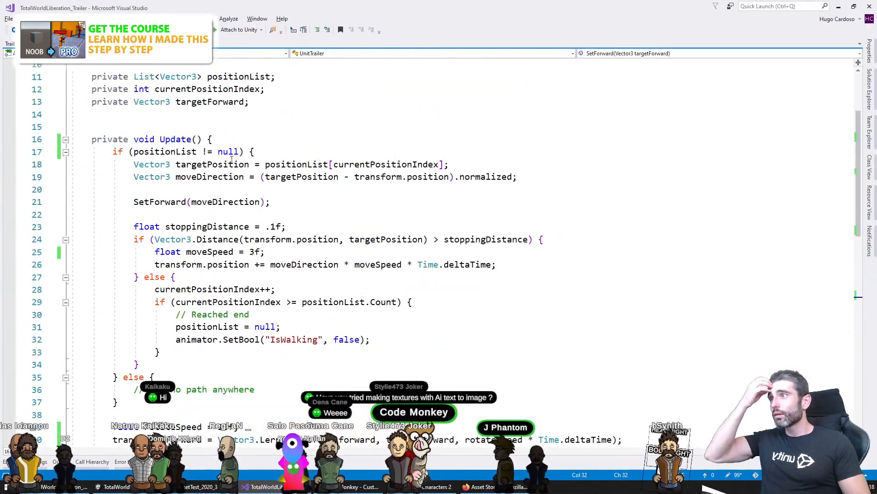
Add the line targetPosition.y = 0f; at the start of the single-position MoveTo method in UnitTrailer and save the script
scroll(232, 159, "down", 8)
left_click(284, 189)
left_click(278, 178)
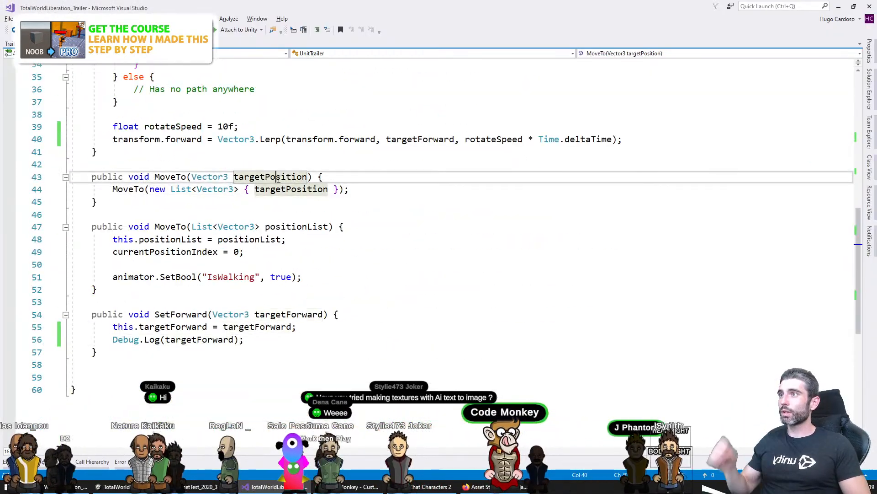
double_click(278, 177)
key("ctrl+c")
key("End")
key("Return")
key("ctrl+v")
type(".y")
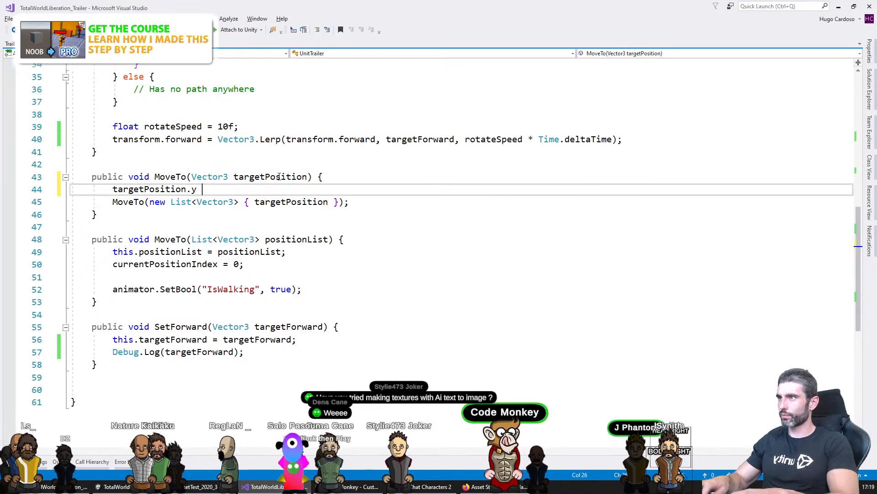
key("ctrl+s")
Switch to Unity and run the survival scene in Play mode to check the units' orientation
key("alt+Tab")
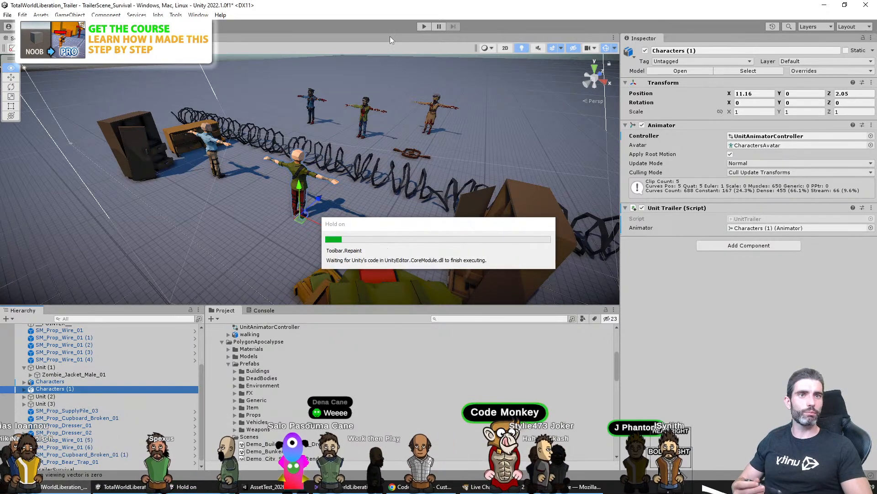
left_click(424, 26)
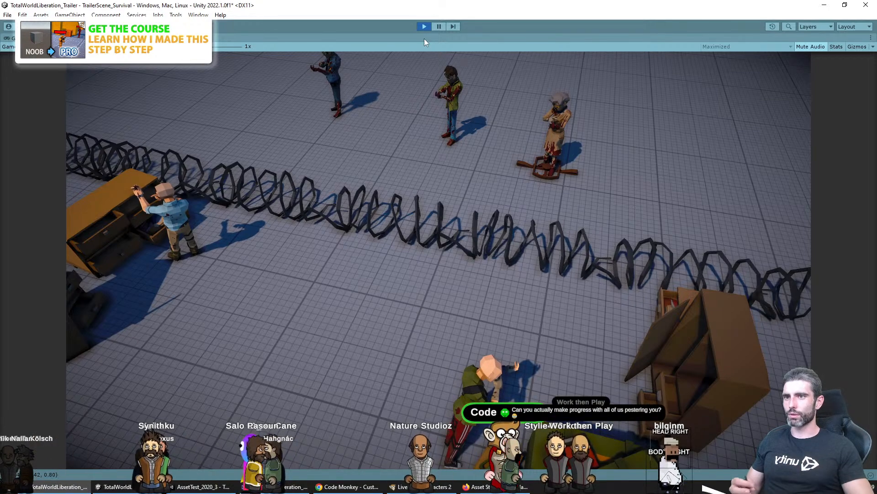
left_click(424, 27)
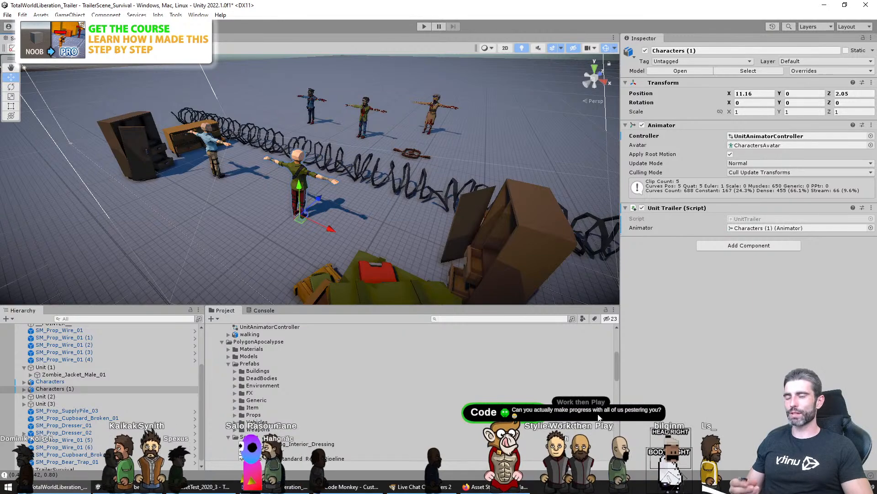
Disable Apply Root Motion on the Animators of both Characters and Characters (1), and save the scene
middle_click_drag(325, 210, 273, 224)
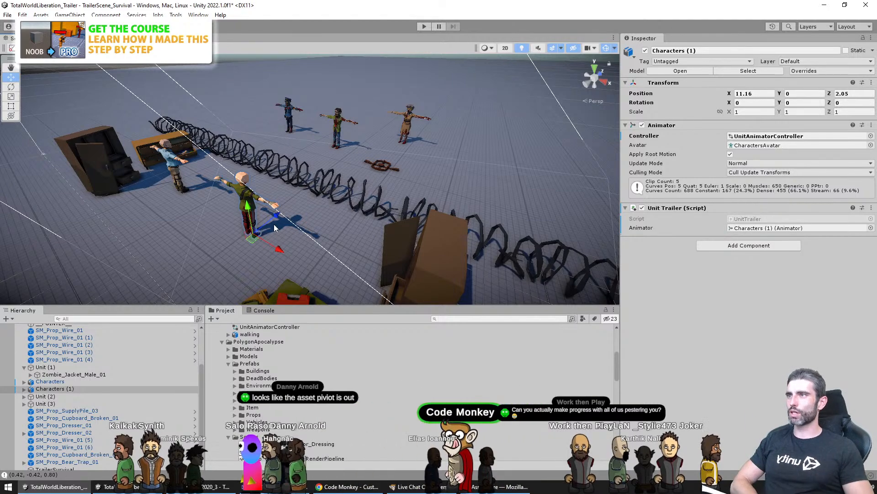
middle_click_drag(293, 252, 313, 250)
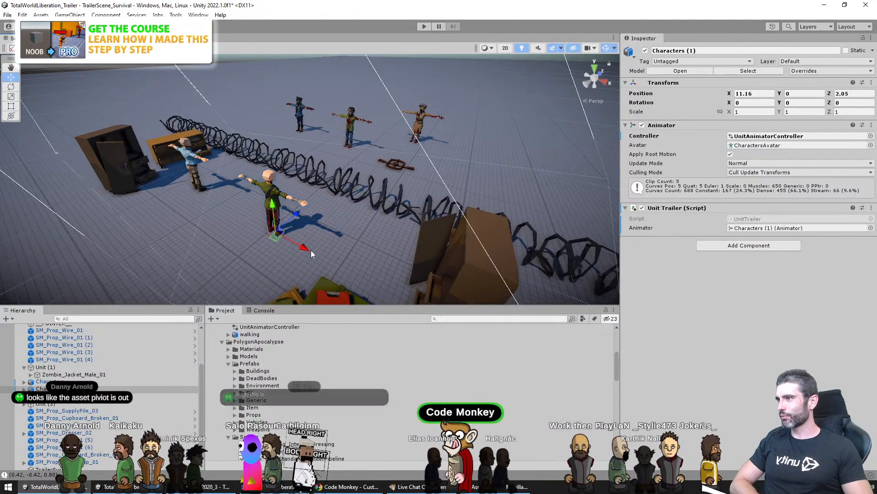
left_click(97, 388)
scroll(99, 380, "down", 1)
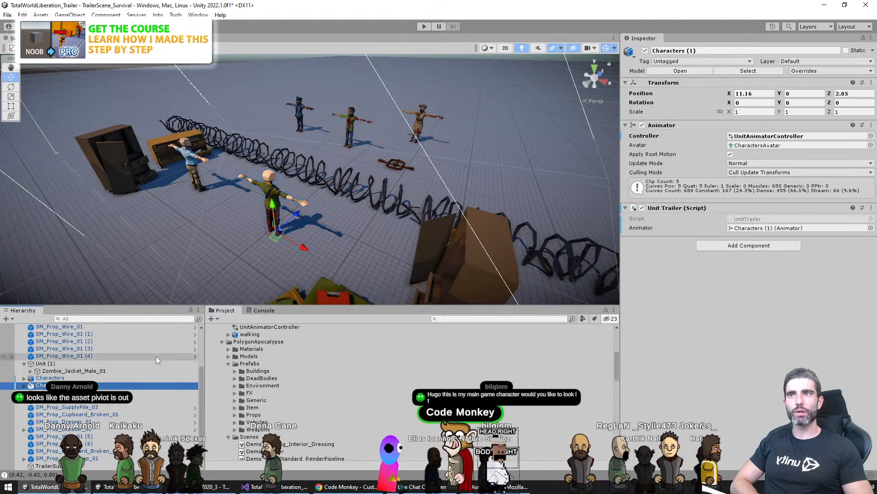
left_click(36, 379, "ctrl")
left_click(730, 154)
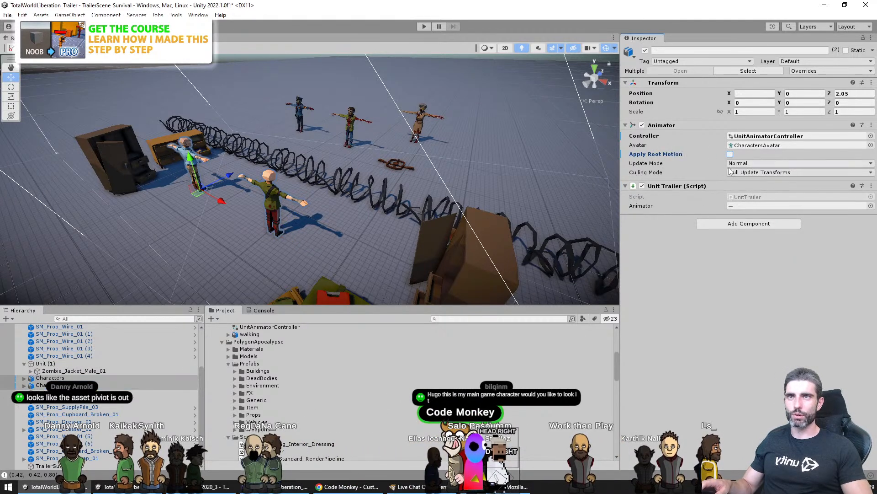
left_click(90, 374)
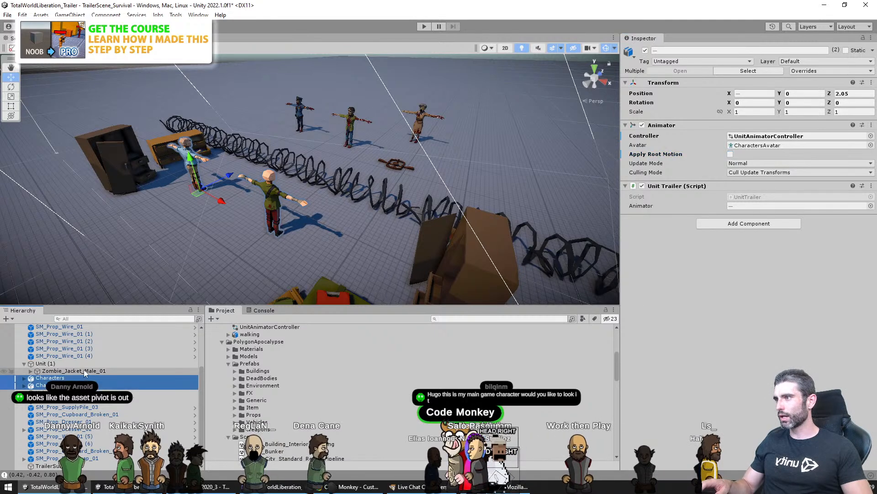
key("ctrl+s")
Run the survival scene in Play mode, then compare the Animator settings of Zombie_Jacket_Male_01 and Characters
left_click(423, 26)
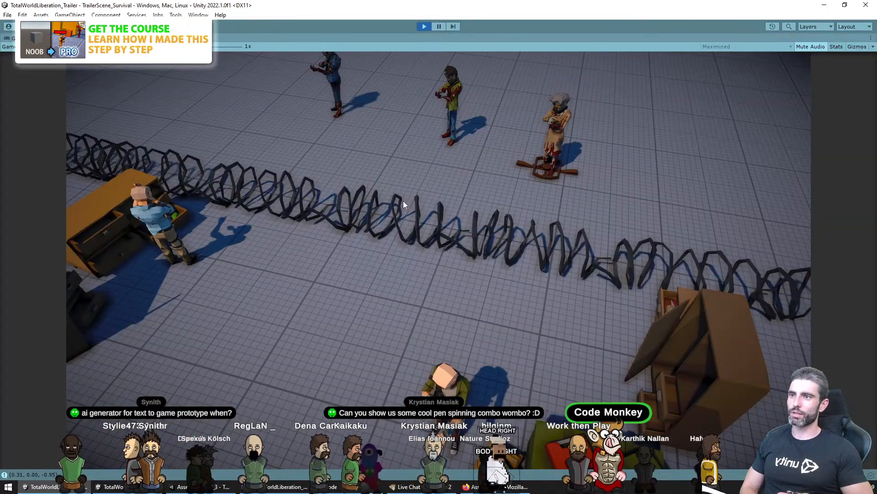
left_click(424, 27)
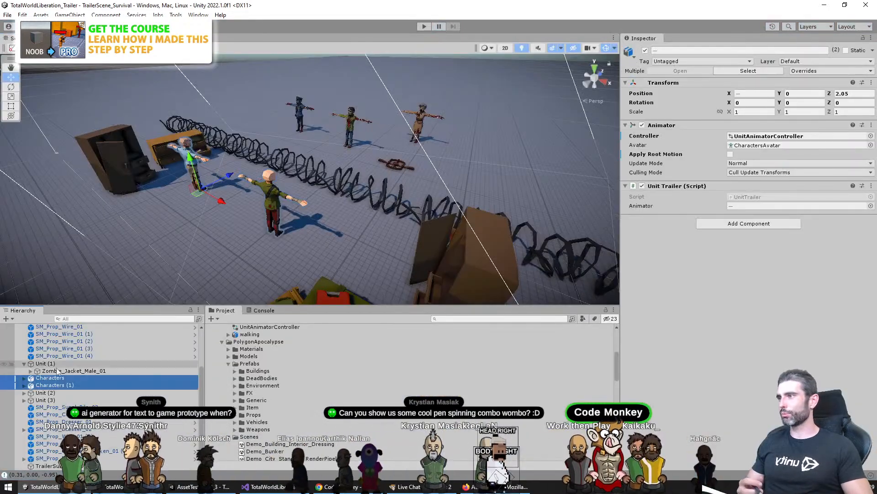
left_click(42, 370)
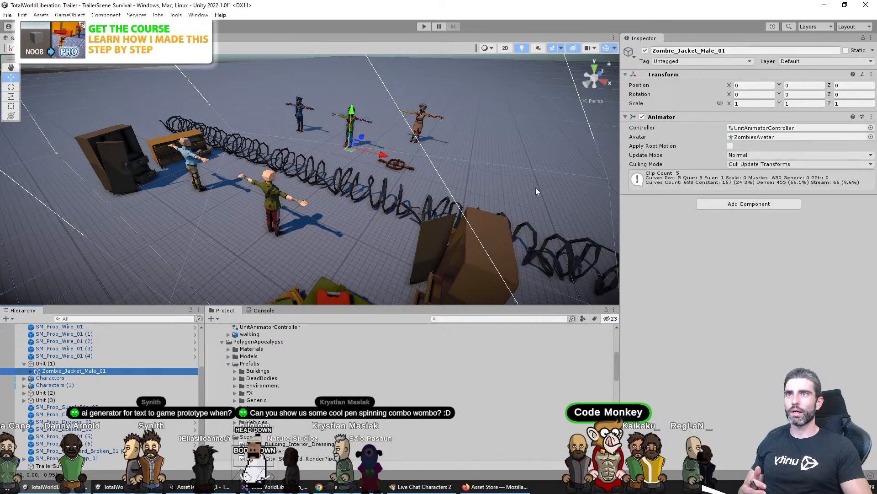
left_click(50, 379)
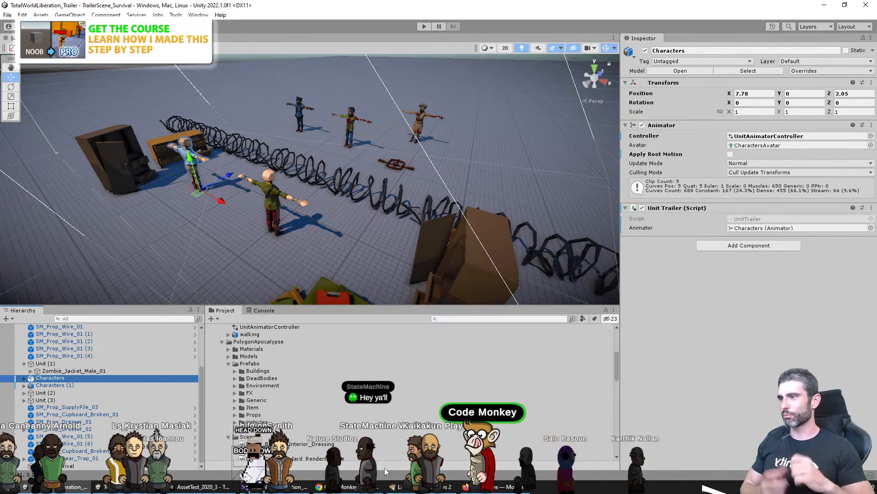
left_click(415, 487)
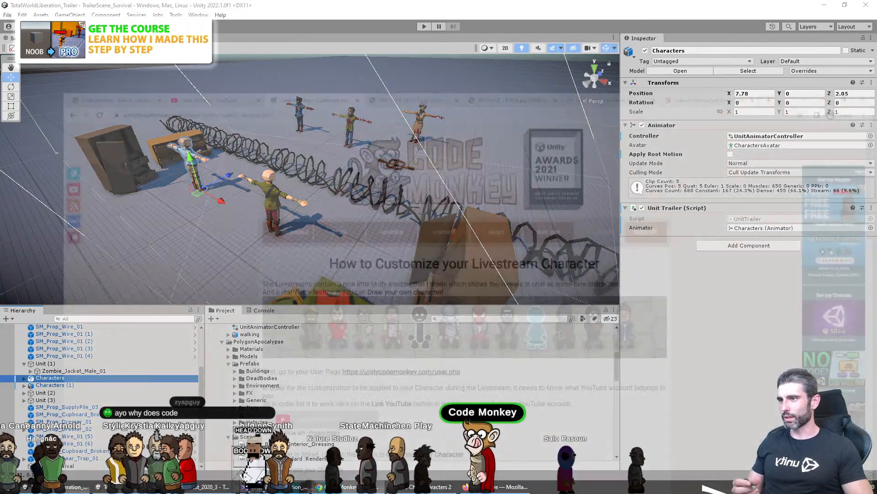
left_click(415, 488)
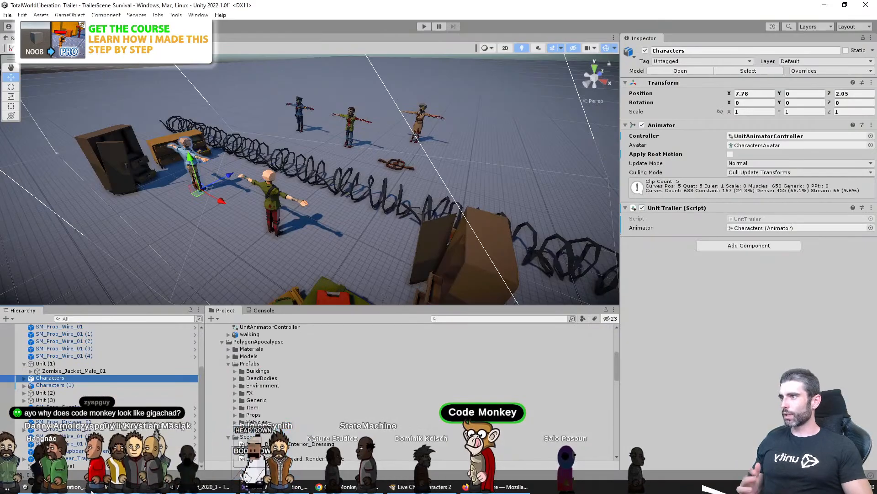
Switch to Visual Studio and remove the targetPosition.y = 0f; line from UnitTrailer's MoveTo method
left_click(132, 487)
left_click(269, 489)
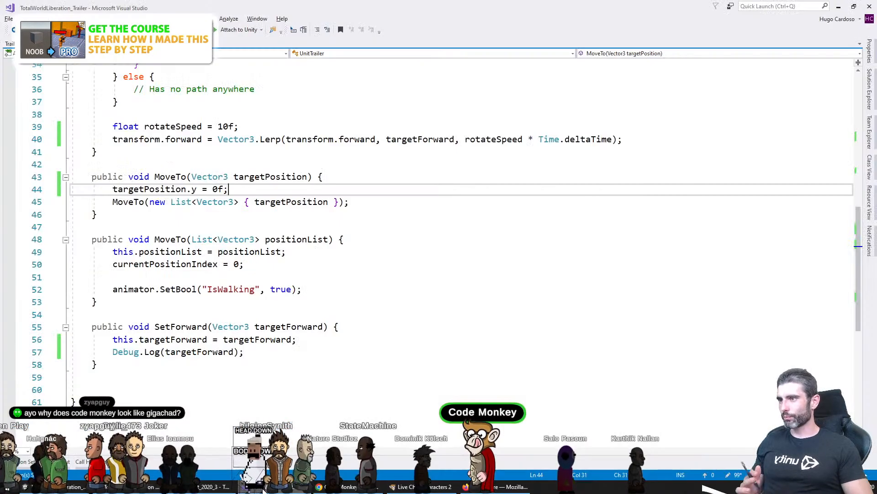
left_click(270, 490)
left_click(270, 489)
scroll(165, 311, "up", 3)
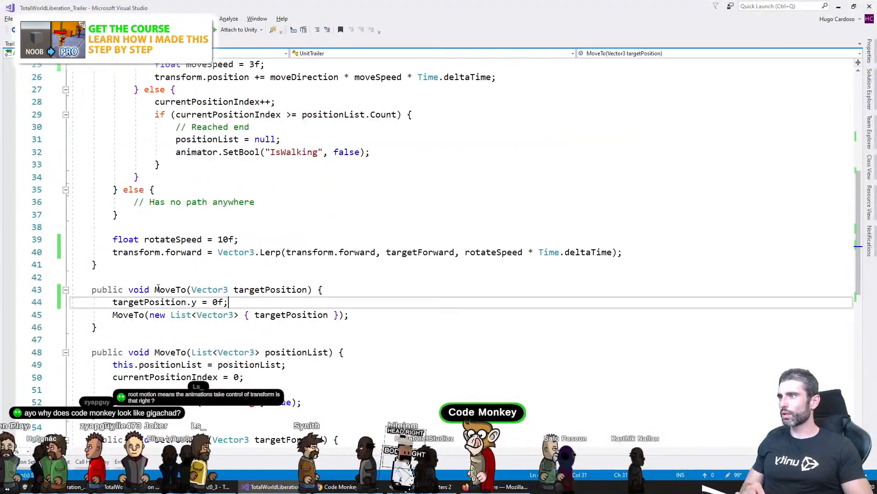
left_click(165, 315)
left_click(167, 301)
key("ctrl+x")
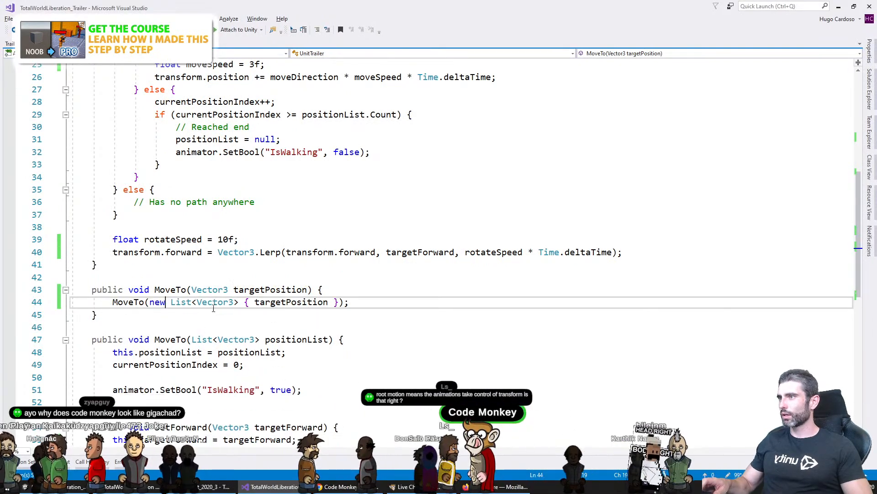
Remove the Debug.Log(targetForward); line from UnitTrailer's SetForward method
scroll(99, 348, "down", 3)
left_click(155, 339)
key("ctrl+x")
Set moveSpeed to 4f in UnitTrailer's Update method
left_click(197, 263)
scroll(197, 263, "up", 6)
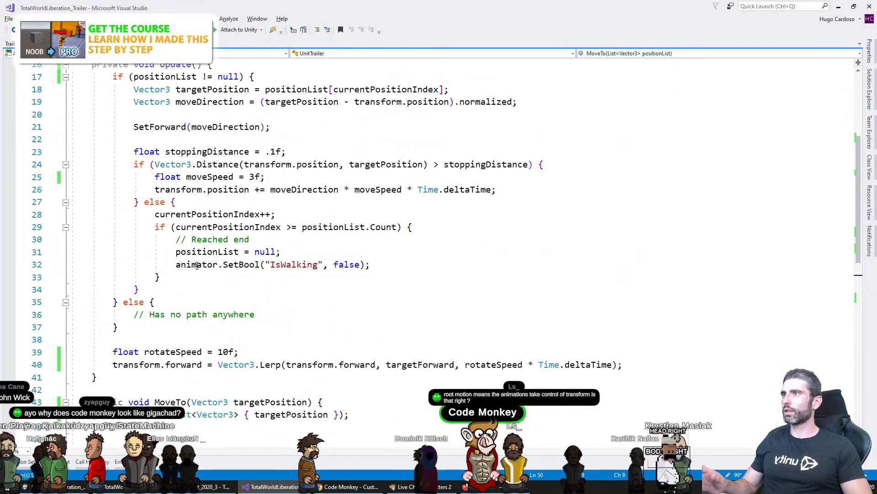
left_click(253, 177)
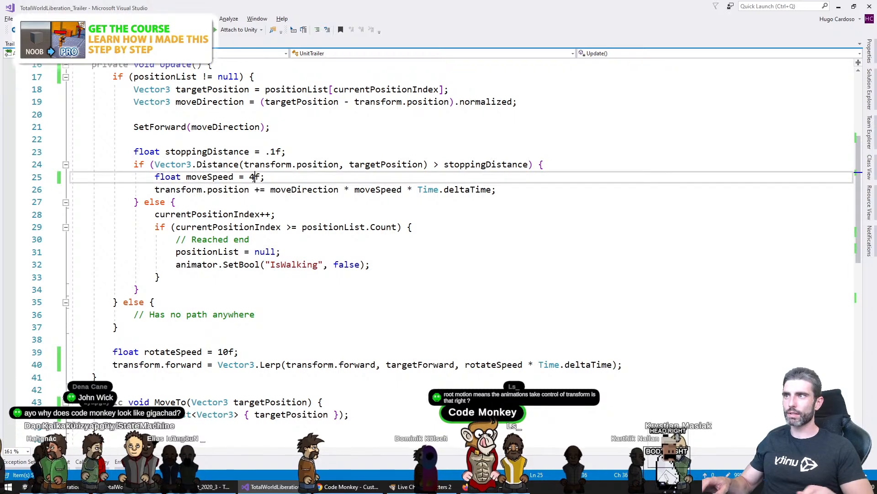
key("alt+Tab")
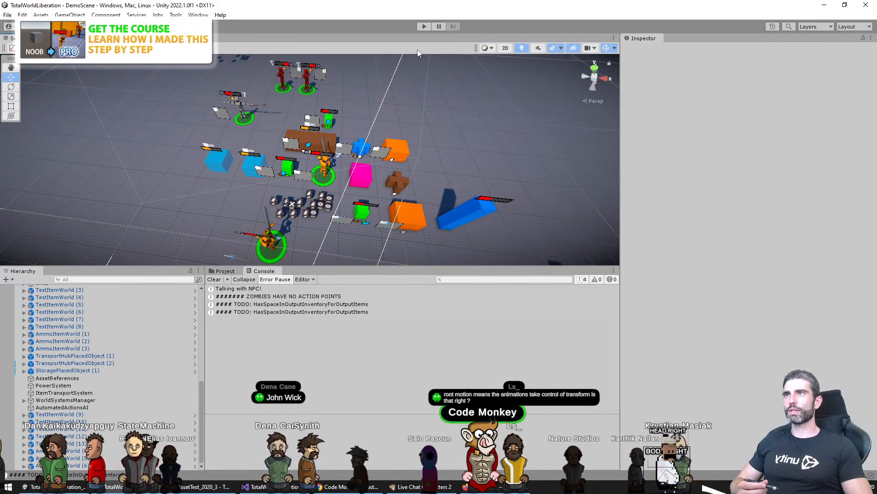
left_click(424, 26)
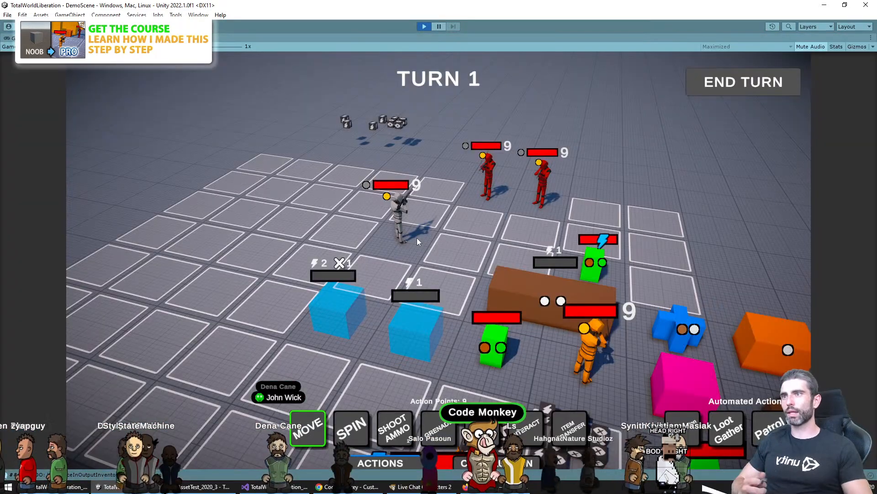
left_click(424, 26)
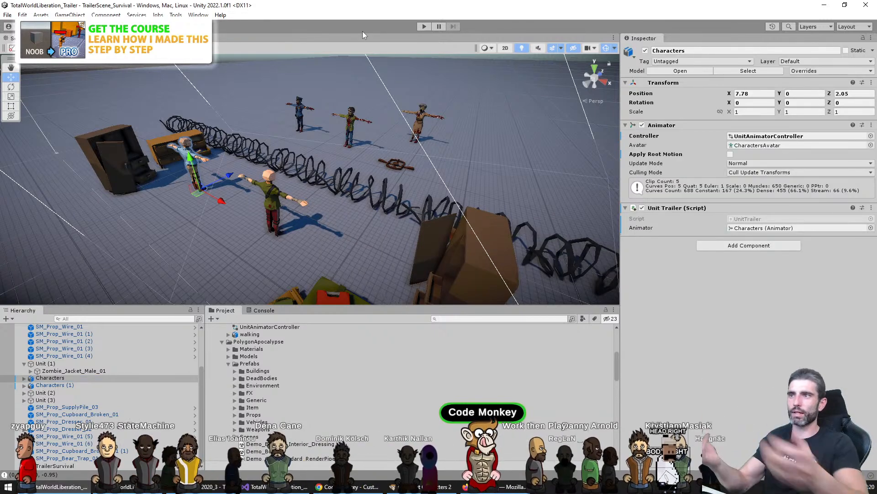
Run the survival scene of the TotalWorldLiberation_Trailer project in Play mode to check how the units move and turn
left_click(424, 26)
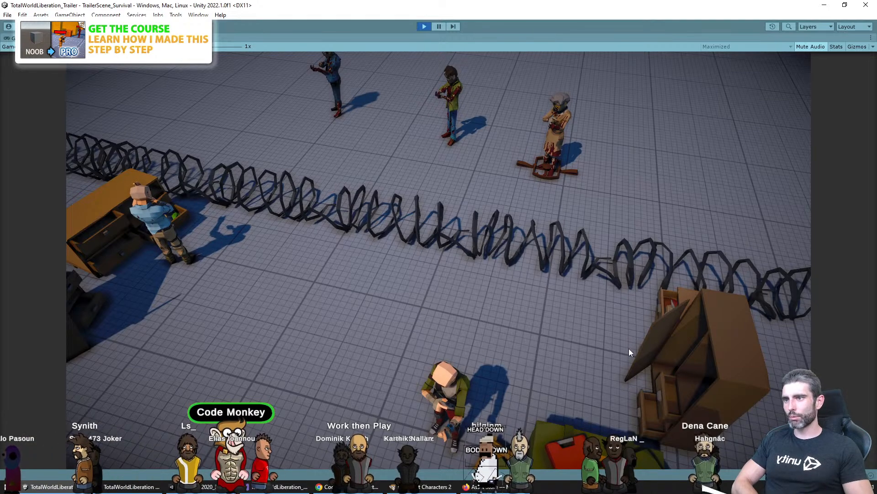
left_click(424, 26)
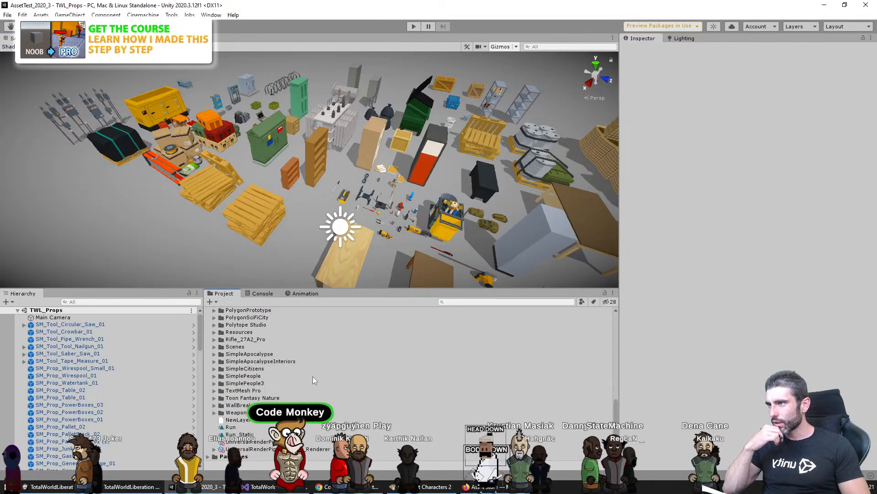
Search the AssetTest_2020_3 project's assets for "loot" and browse the results for a looting animation
scroll(331, 369, "up", 3)
left_click(461, 302)
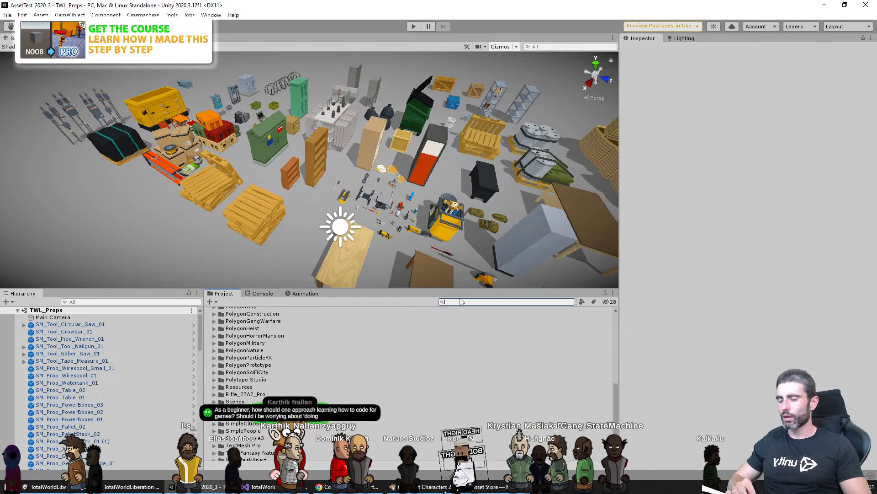
type("loot")
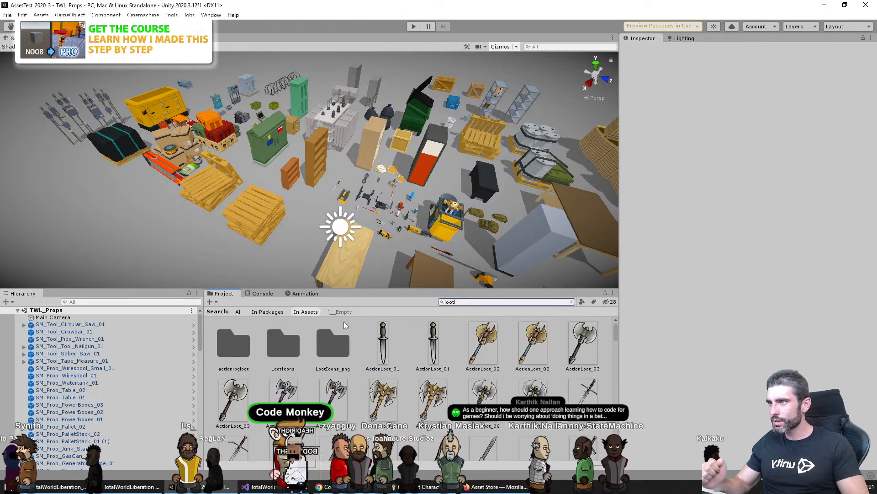
scroll(357, 322, "down", 3)
left_click_drag(373, 288, 373, 134)
scroll(384, 240, "down", 2)
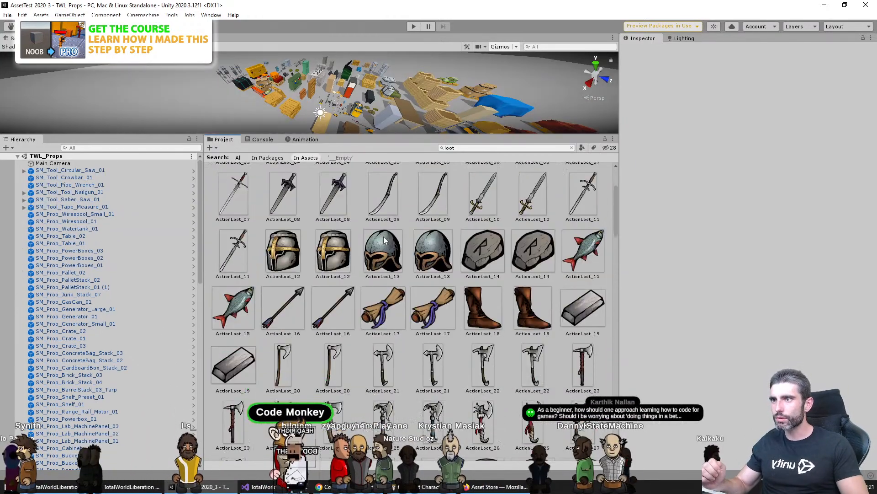
scroll(384, 241, "down", 15)
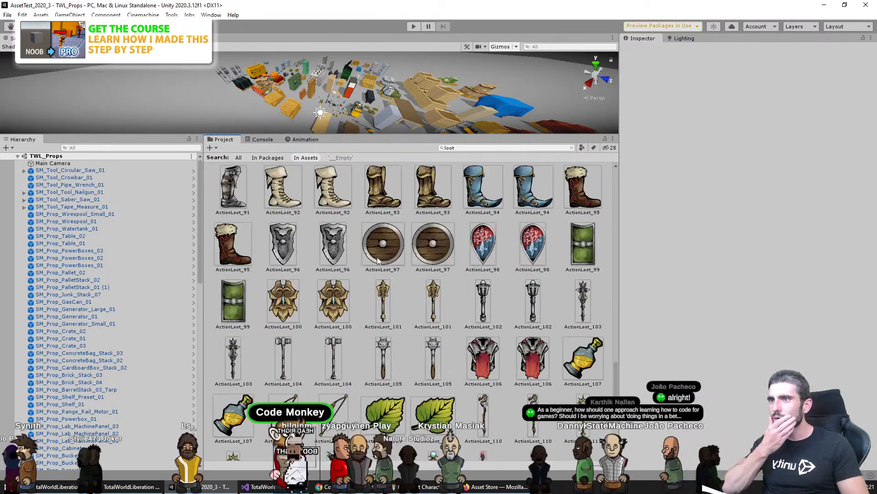
scroll(377, 260, "down", 5)
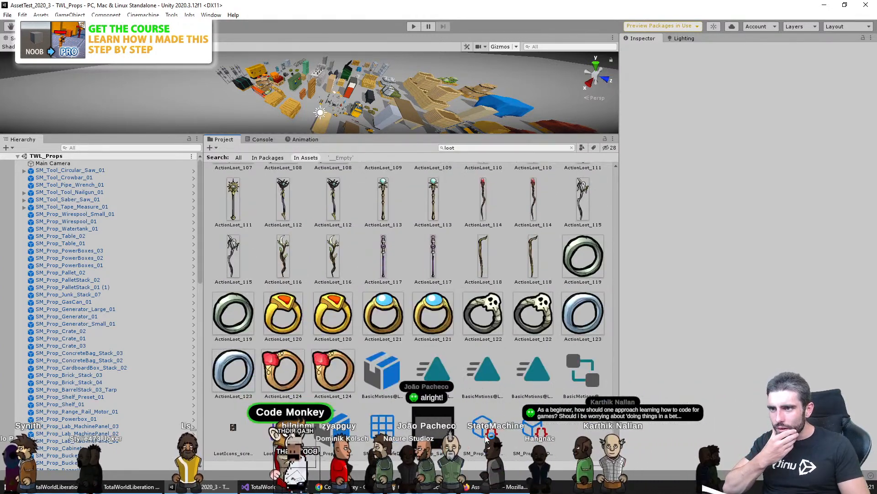
Preview the BasicMotions@Loot01 animation clips, including Loop and End, and restore the Scene view's larger height
left_click(433, 370)
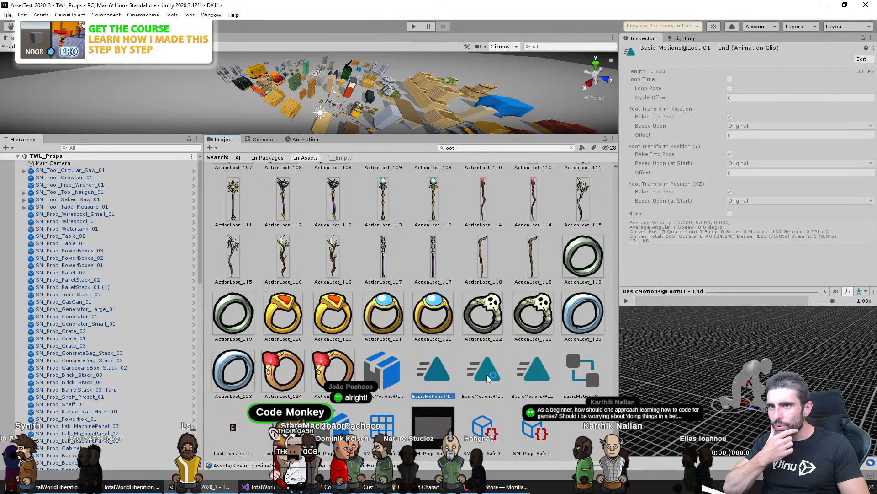
left_click(489, 378)
left_click(626, 301)
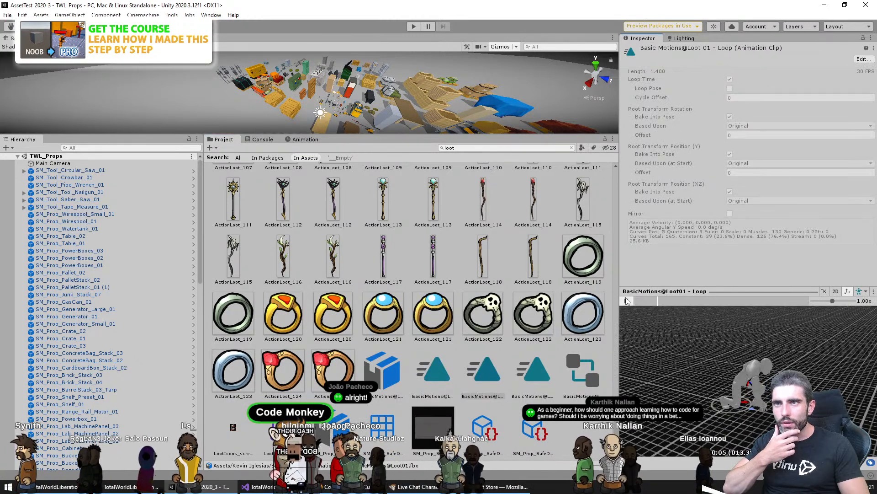
left_click(533, 370)
left_click(626, 302)
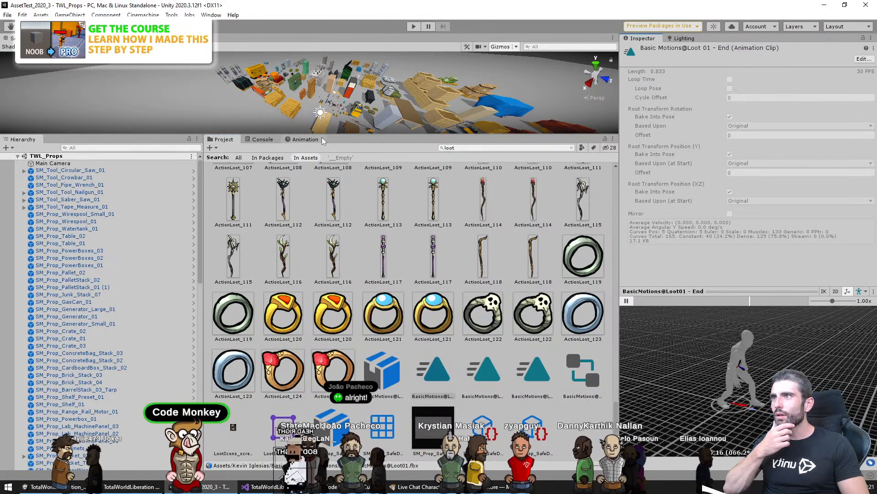
left_click_drag(322, 136, 320, 291)
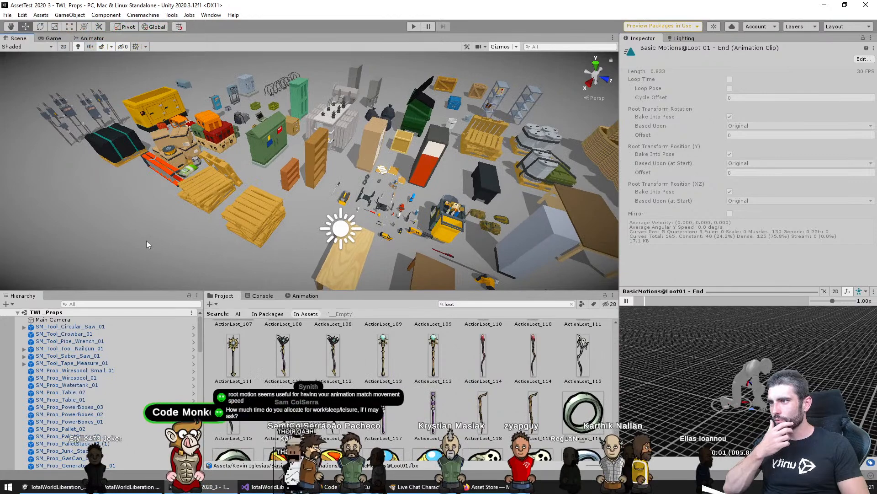
Switch to the Asset Store in Firefox, find the Crafting Mecanim Animation Pack among the purchased assets and open it in Unity's Package Manager
left_click(239, 212)
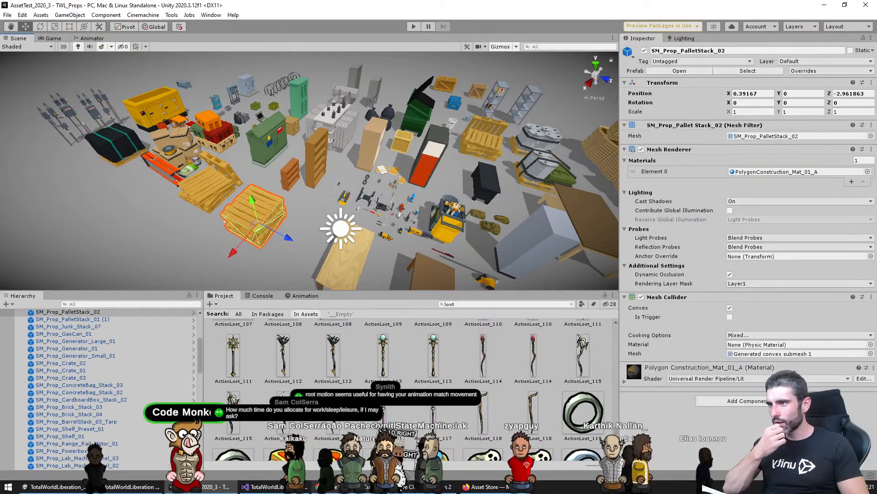
left_click(356, 490)
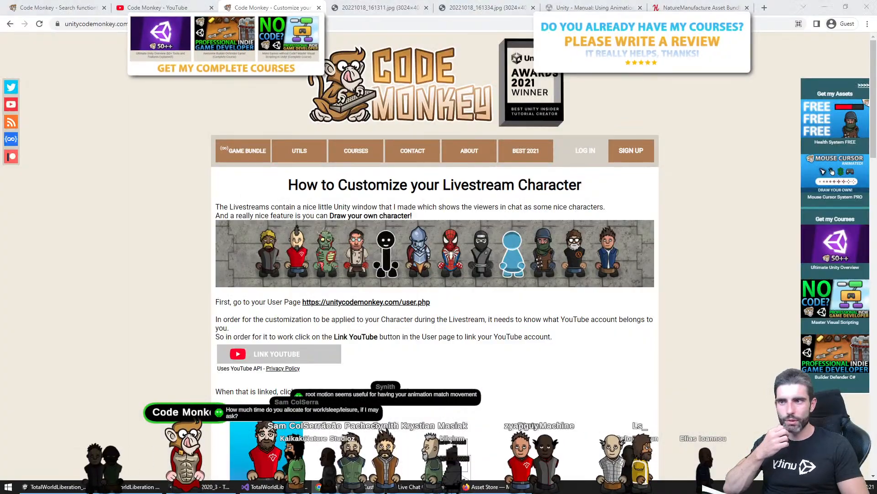
left_click(485, 486)
left_click(645, 190)
scroll(330, 343, "up", 5)
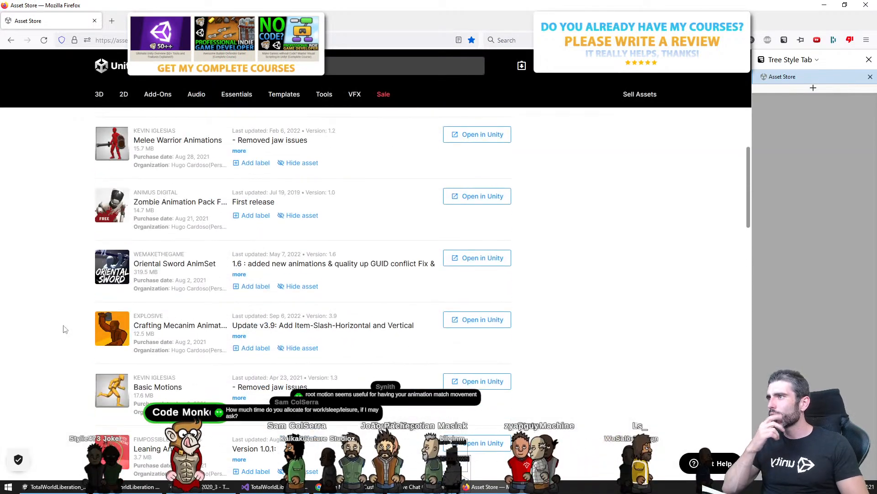
scroll(67, 309, "down", 2)
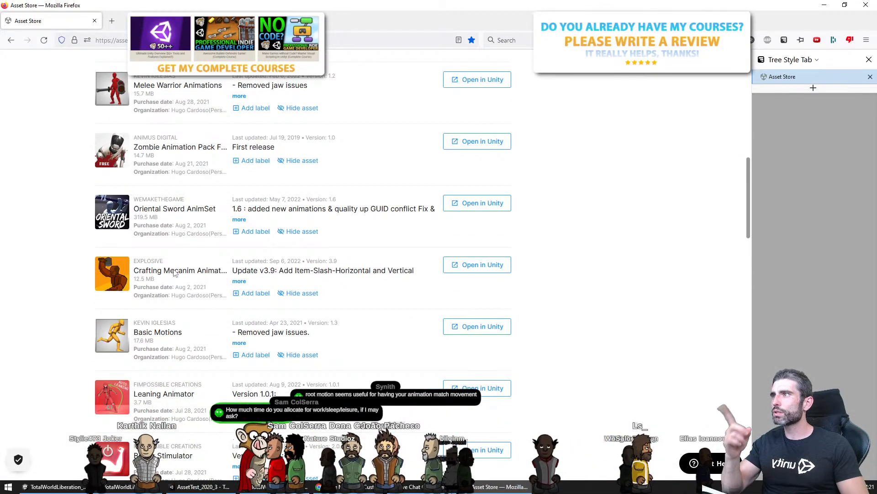
left_click(175, 273)
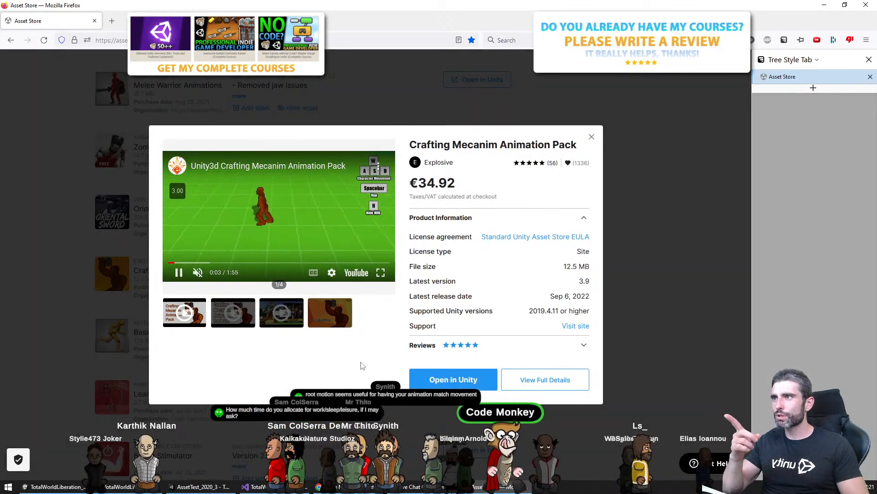
left_click(456, 380)
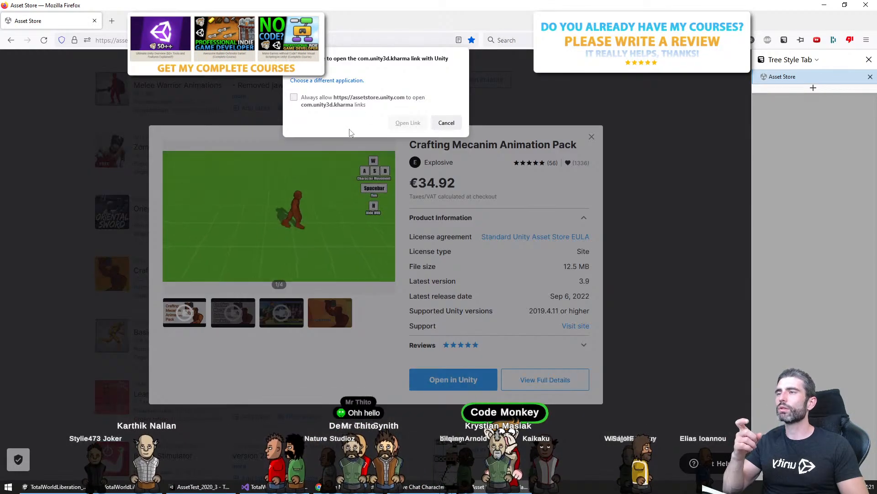
left_click(408, 123)
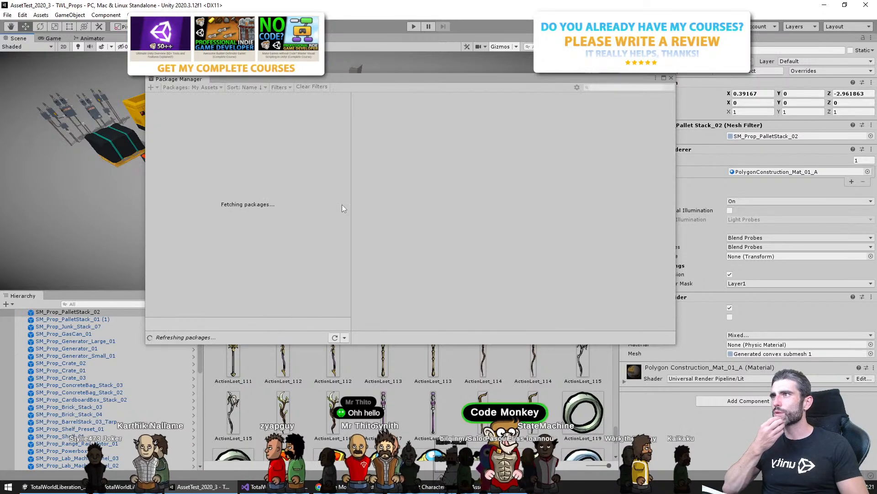
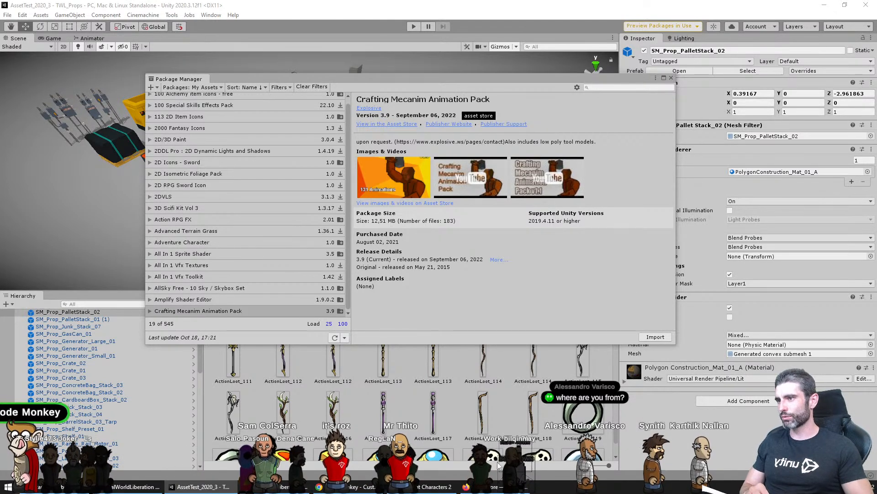
Switch to Chrome, search the Code Monkey site for "home" and copy the link of the "8 Tips for Working from Home Effectively!" video
left_click(352, 486)
left_click(53, 9)
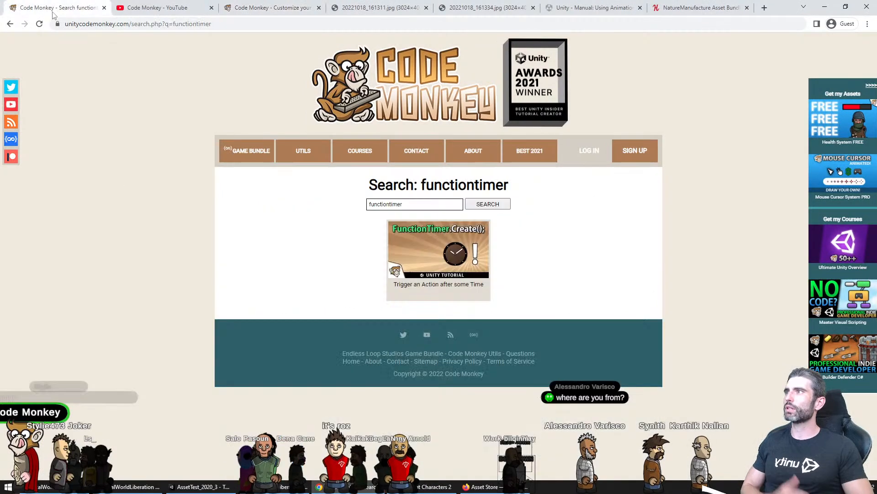
double_click(417, 201)
type("home")
key("Return")
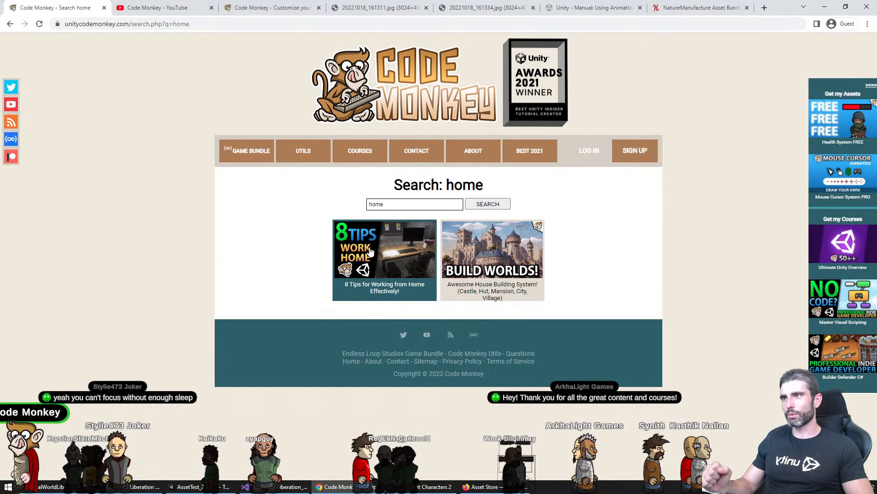
right_click(371, 252)
left_click(402, 319)
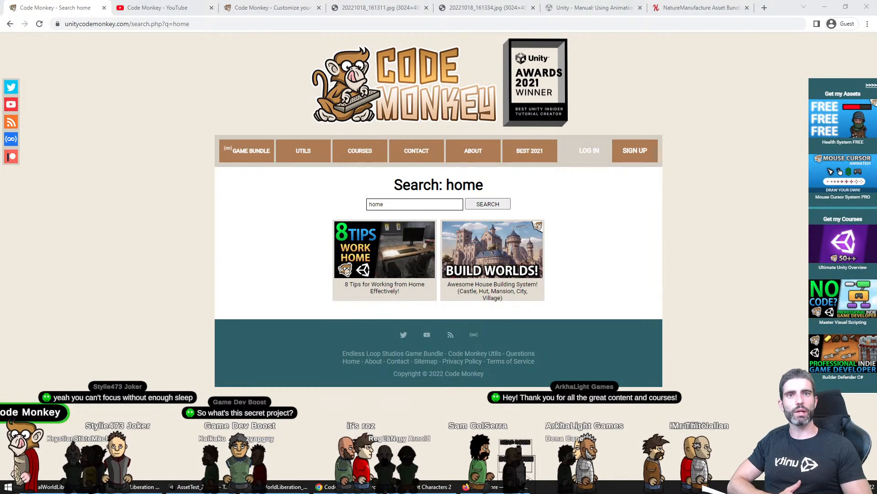
Return to the AssetTest_2020_3 project in Unity, clear the "loot" asset search and locate the Crafting Mecanim Animation Pack folder under ExplosiveLLC
key("alt+Tab")
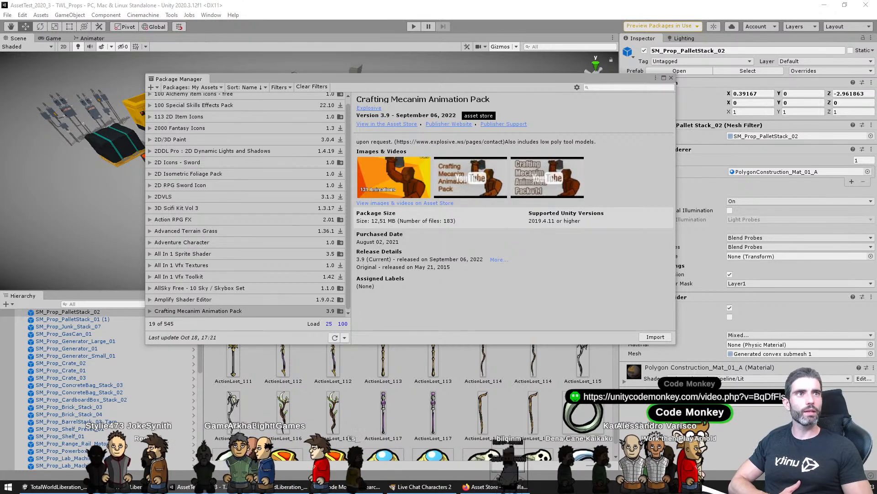
left_click(671, 77)
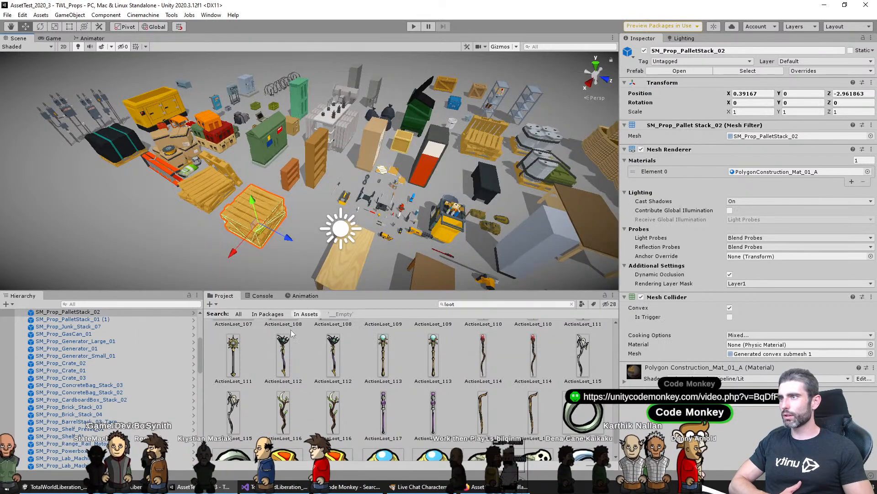
left_click(572, 305)
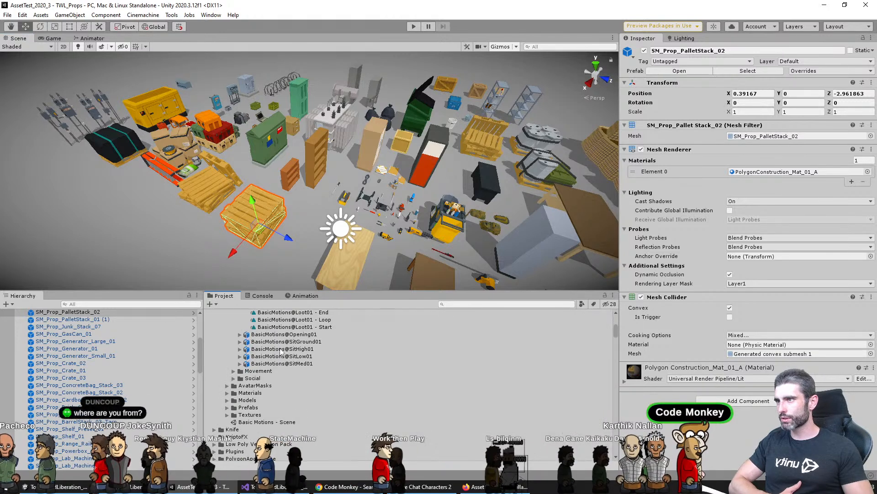
scroll(339, 361, "up", 1)
left_click(336, 349)
scroll(340, 369, "up", 8)
scroll(302, 368, "down", 2)
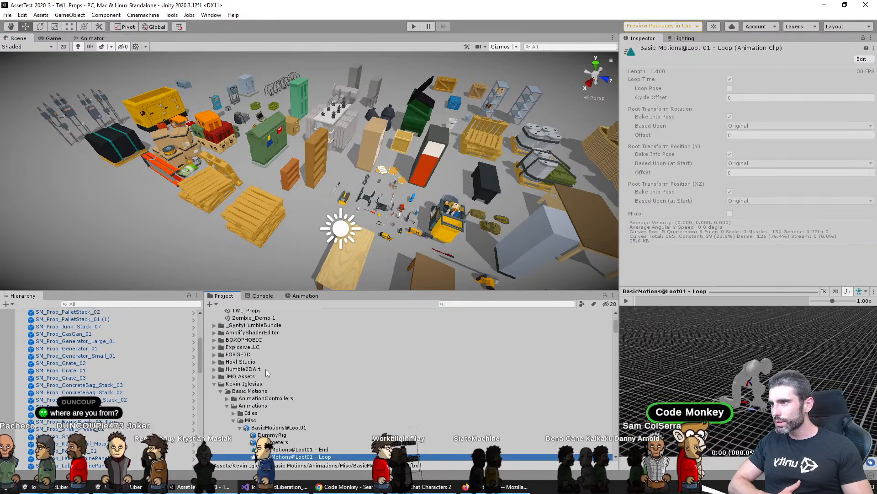
scroll(283, 366, "down", 2)
left_click(214, 375)
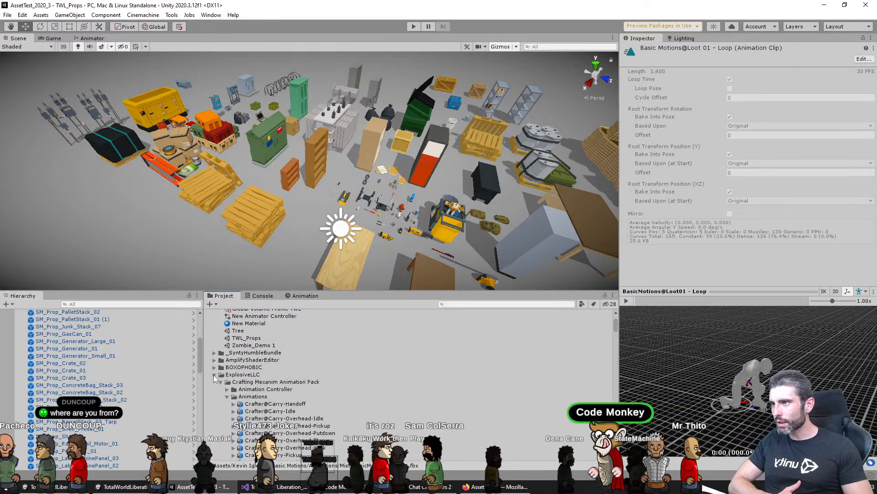
left_click(275, 382)
scroll(324, 355, "down", 3)
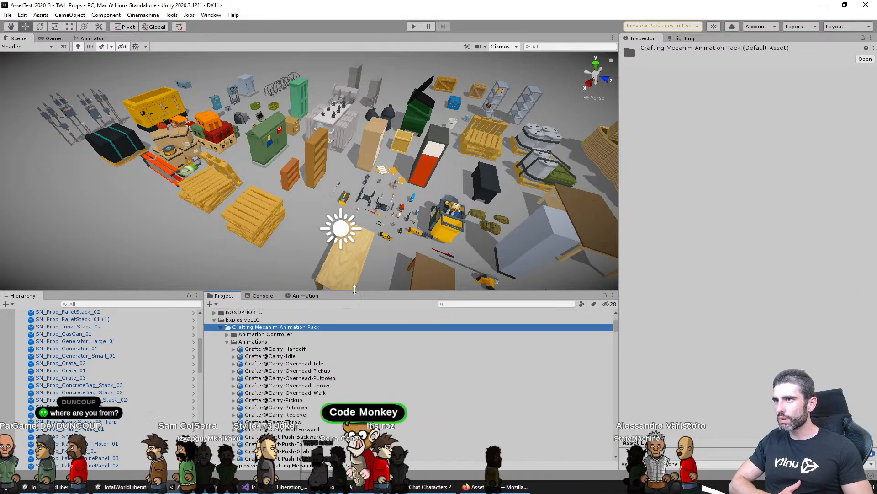
Enlarge the Project view and browse the Crafting Mecanim Animation Pack's Animations folder for suitable survivor animations
left_click_drag(323, 291, 323, 135)
scroll(296, 264, "down", 1)
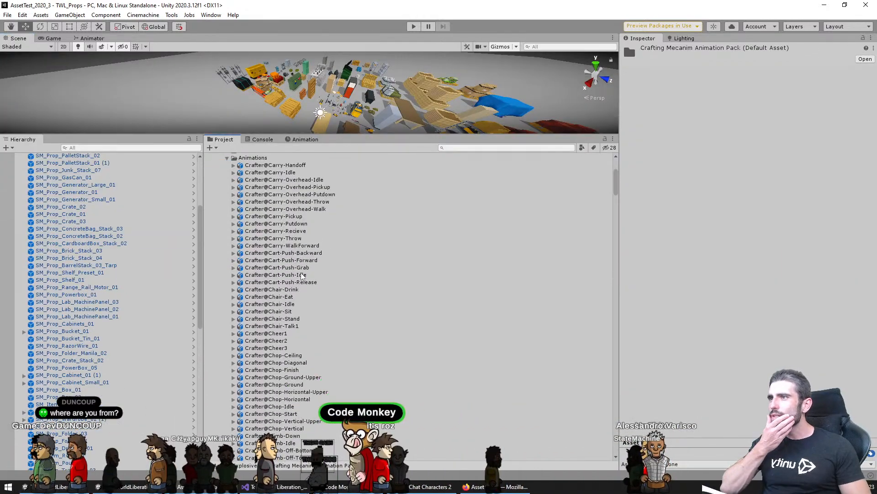
scroll(301, 276, "down", 3)
left_click(283, 333)
scroll(281, 326, "up", 6)
left_click(264, 247)
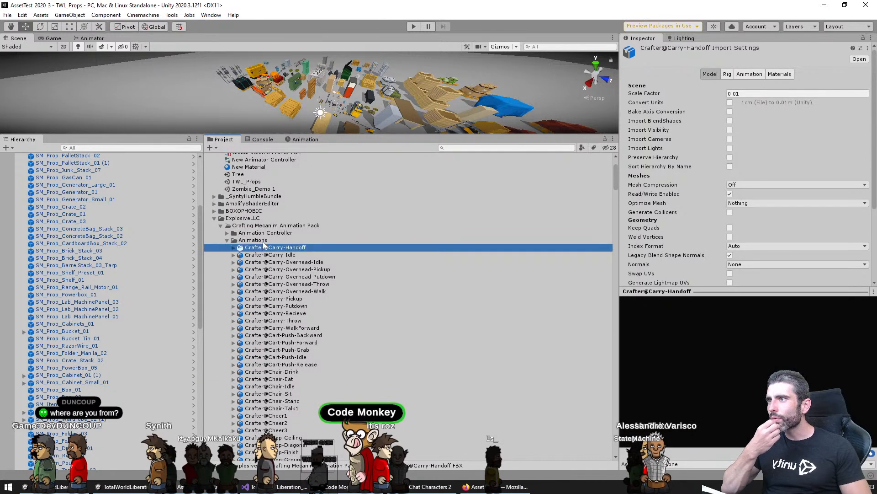
left_click(264, 242)
scroll(306, 299, "down", 5)
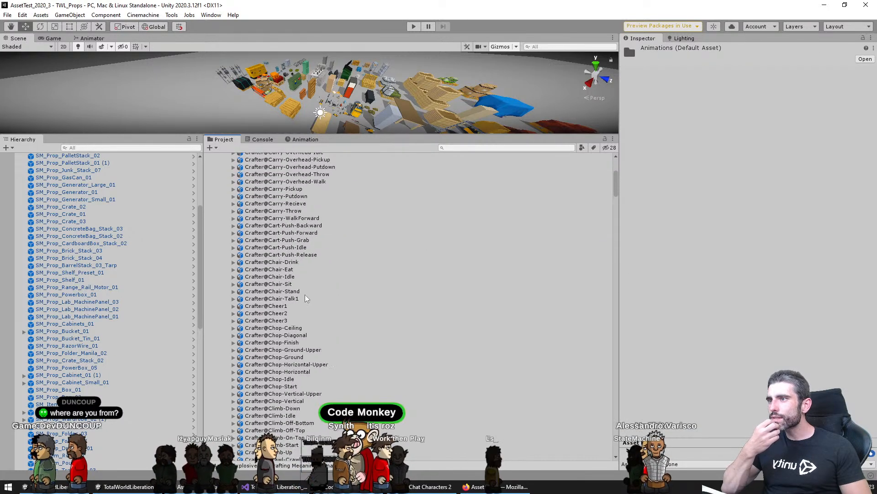
scroll(307, 299, "down", 6)
left_click(280, 223)
scroll(280, 231, "down", 3)
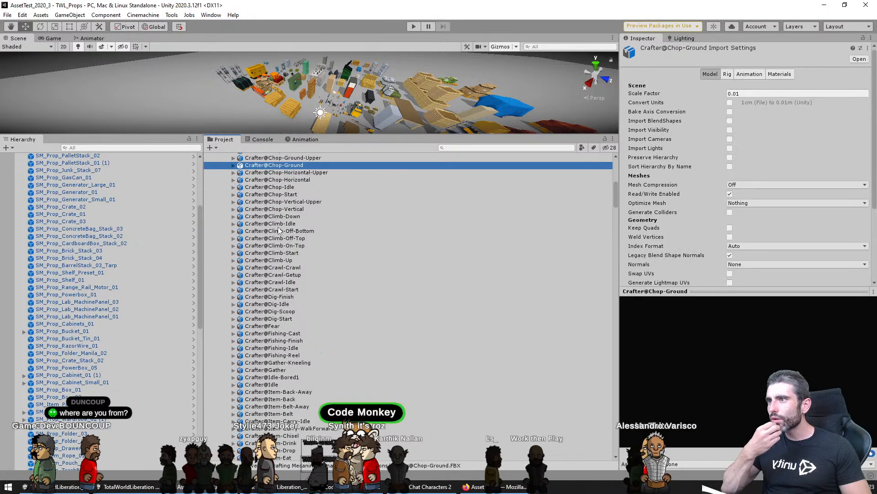
Preview the Climb-Idle animation clip inside Crafter@Climb-Idle
left_click(278, 225)
left_click(234, 224)
left_click(259, 232)
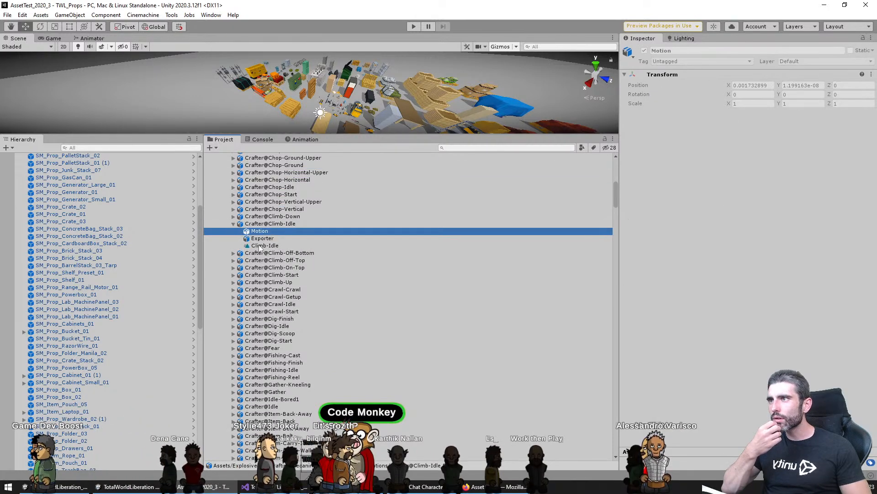
left_click(262, 246)
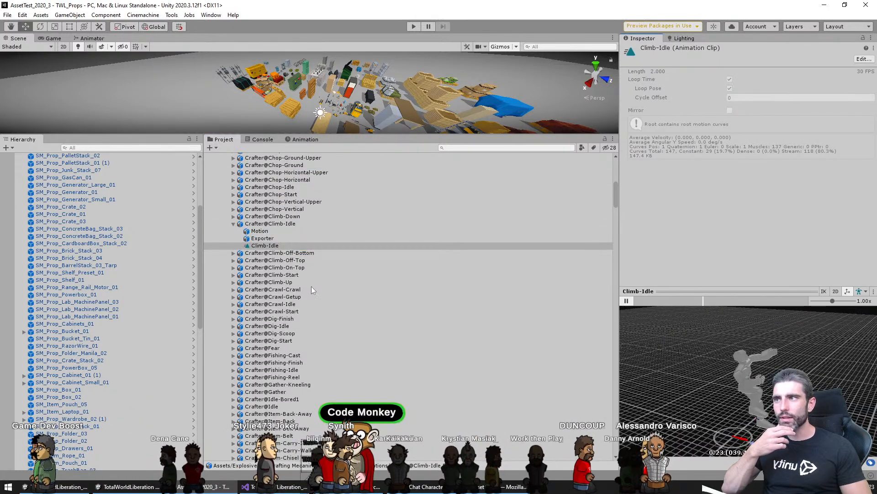
Preview the Item-Carry-Idle and Item-Hammer-Wall animation clips from the Crafting Mecanim Animation Pack
scroll(327, 279, "down", 4)
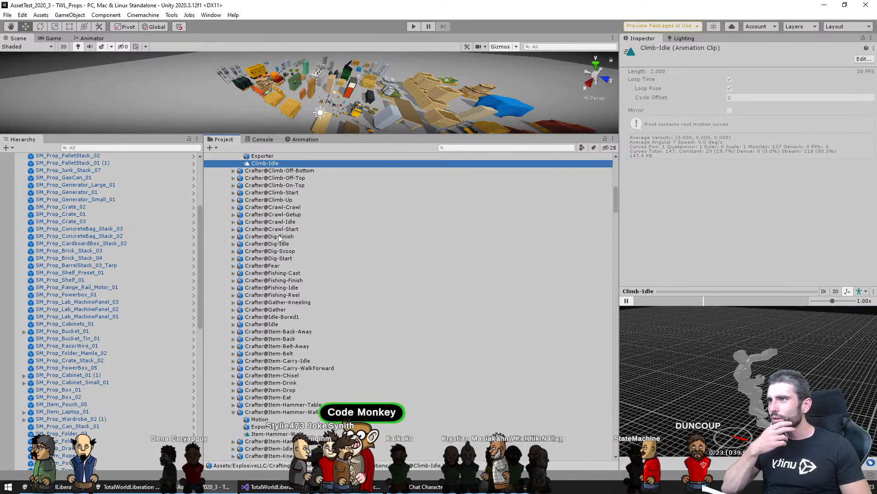
scroll(281, 279, "down", 4)
left_click(277, 279)
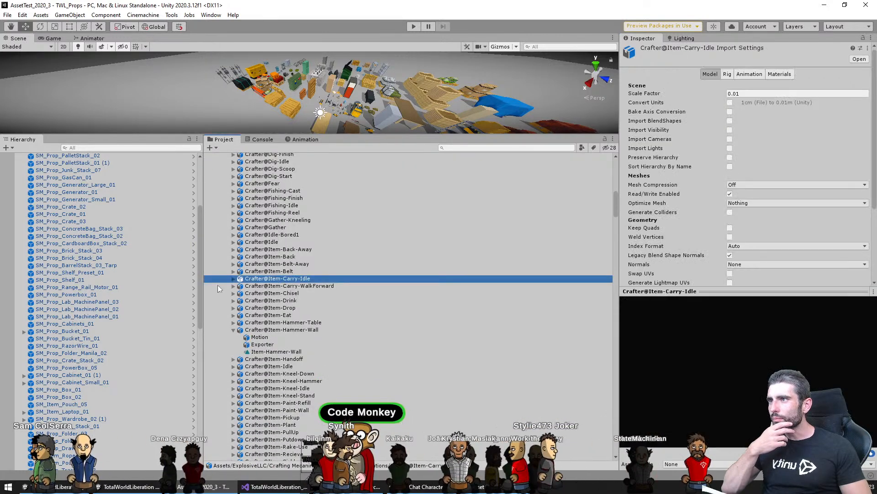
left_click(233, 279)
left_click(272, 301)
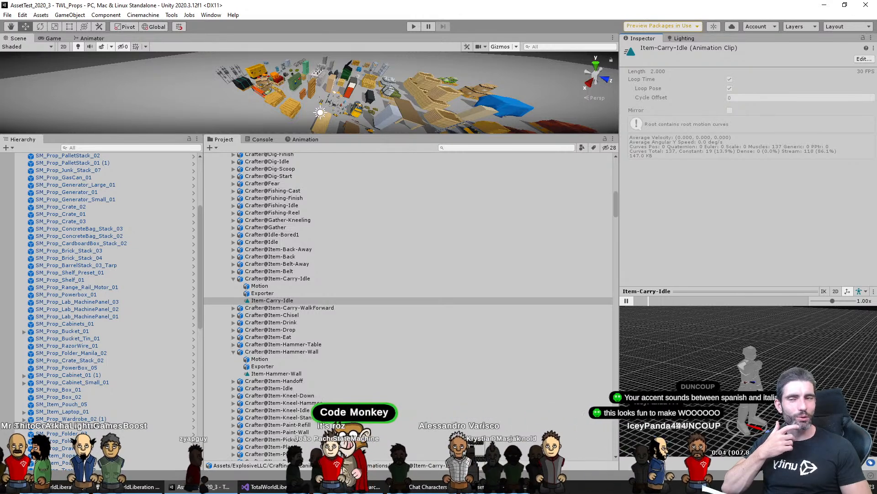
left_click(332, 304)
scroll(331, 307, "down", 3)
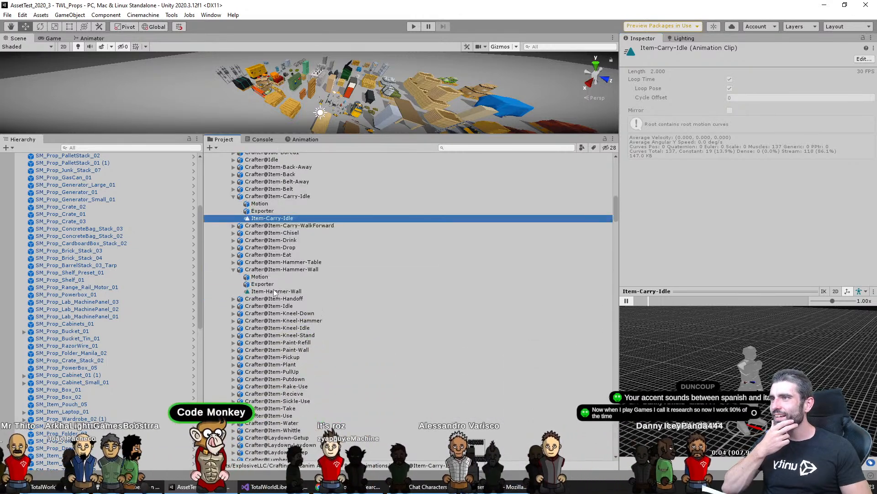
left_click(320, 291)
left_click(626, 301)
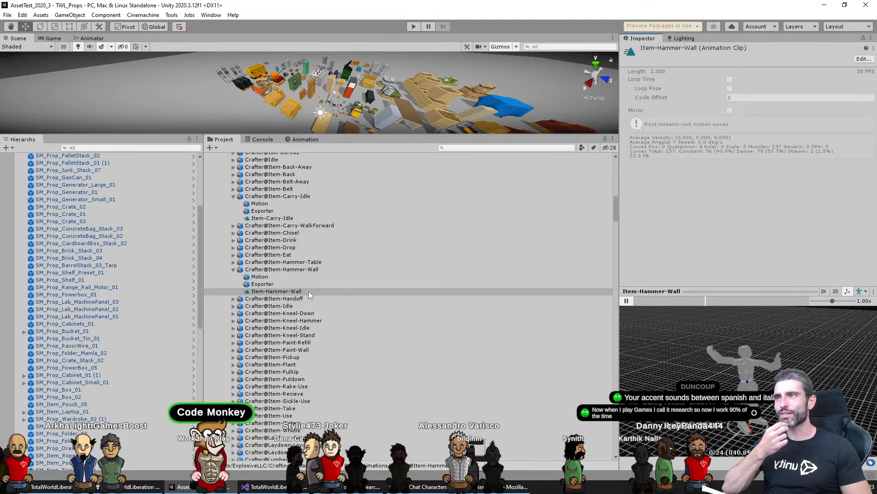
Expand Crafter@Item-Drink and play the preview of its Item-Drink animation clip
scroll(314, 308, "up", 2)
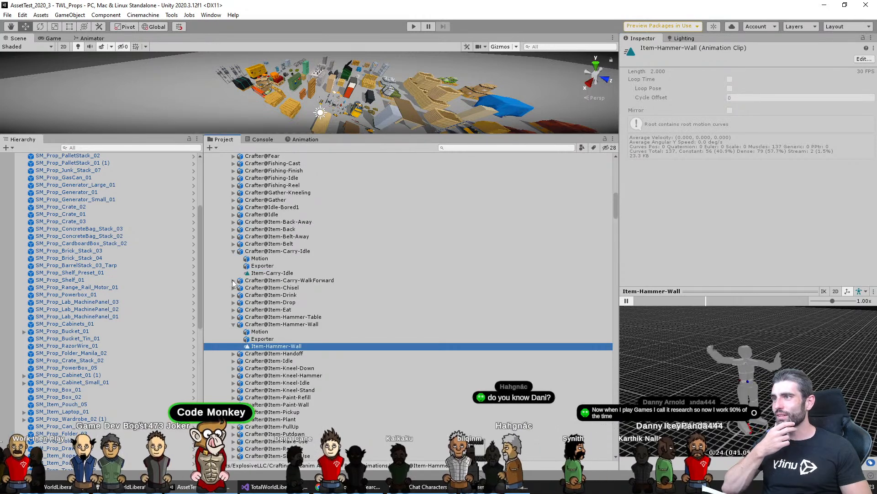
left_click(234, 294)
left_click(265, 317)
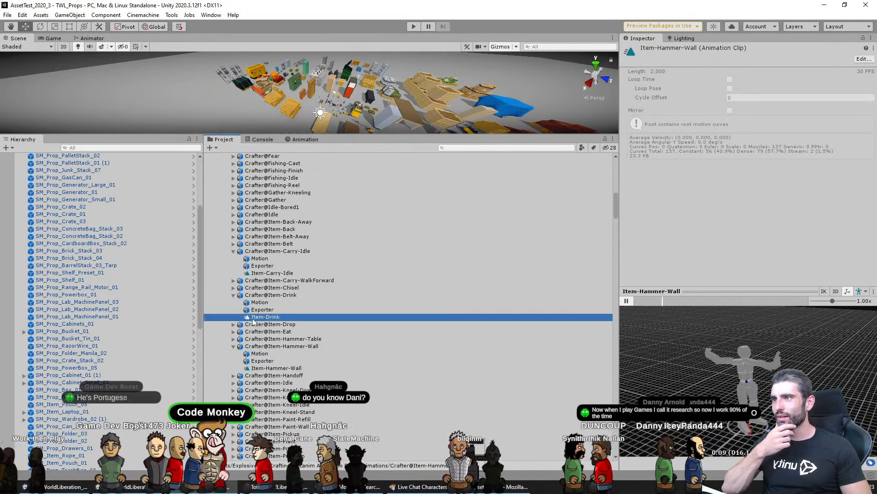
left_click(627, 303)
left_click(380, 316)
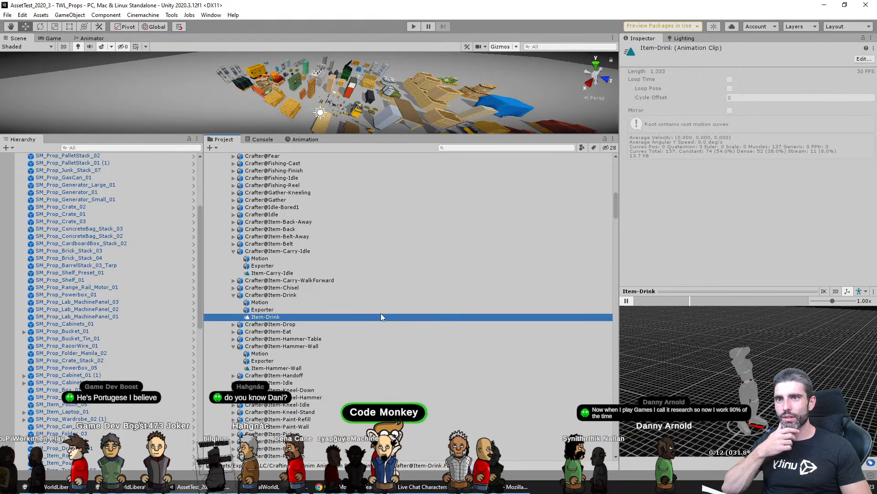
Preview the Item-Chisel and Item-Carry-WalkForward animation clips inside their Crafter models
left_click(233, 287)
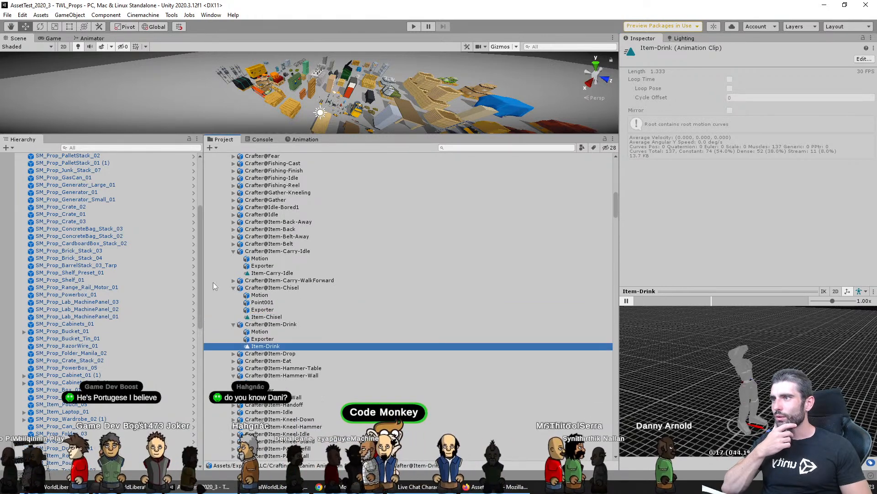
left_click(266, 317)
left_click(627, 306)
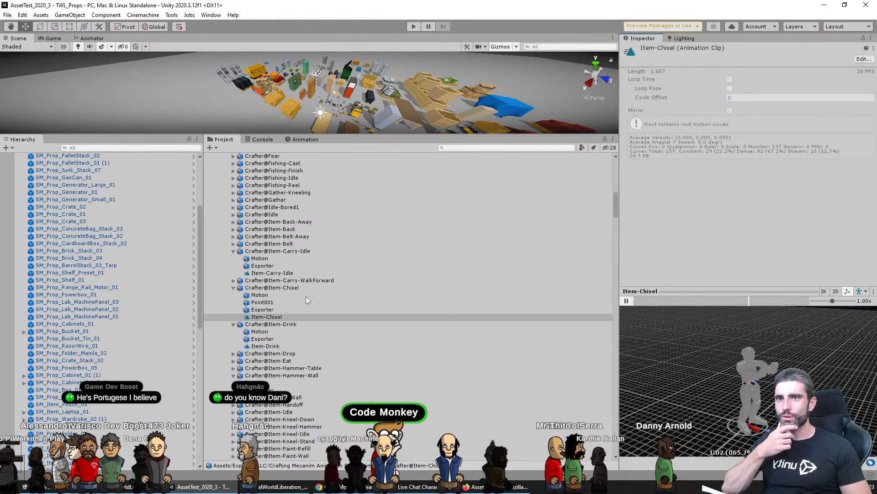
left_click(231, 281)
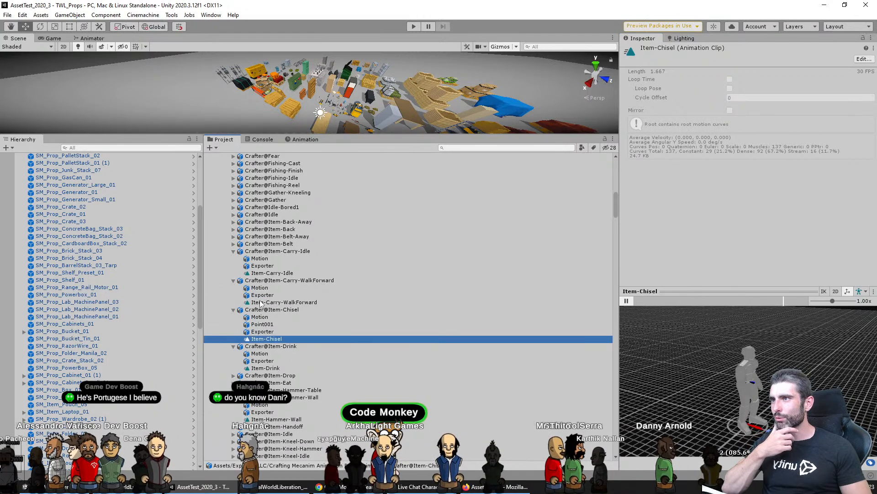
left_click(260, 302)
left_click(627, 300)
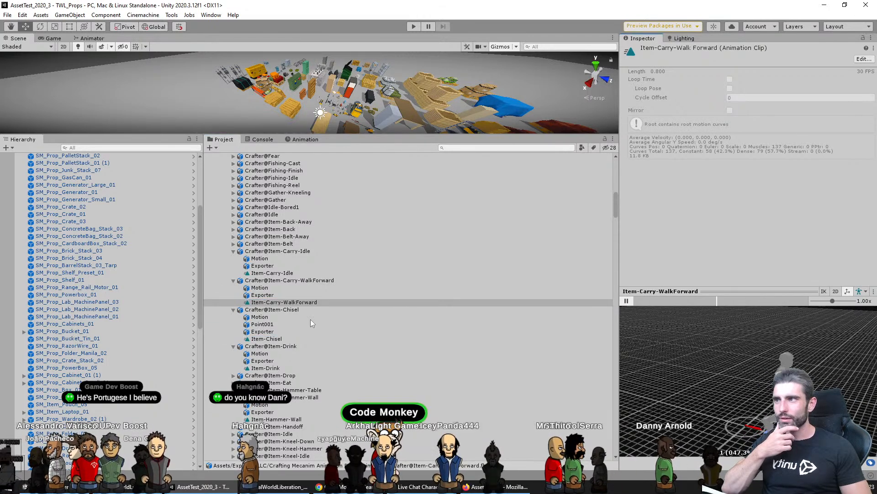
Load the Item-Drink and Item-Chisel animation clips into the preview
scroll(317, 316, "down", 2)
scroll(322, 310, "down", 2)
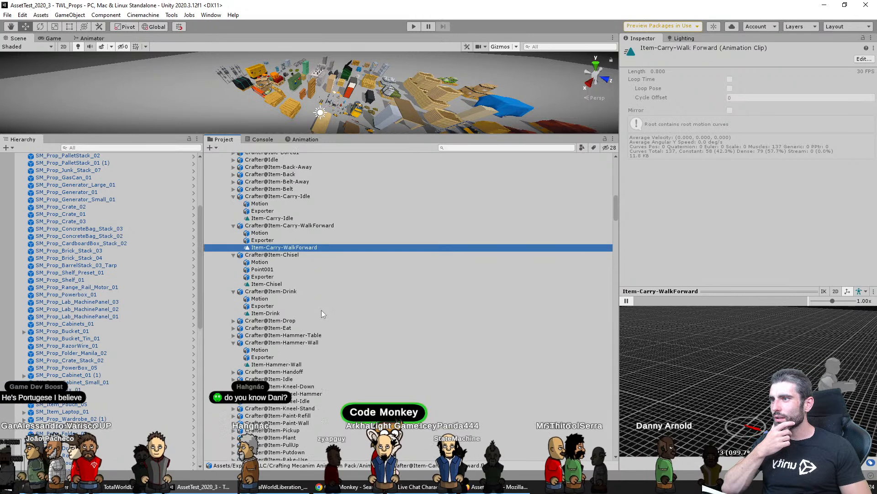
scroll(276, 328, "down", 2)
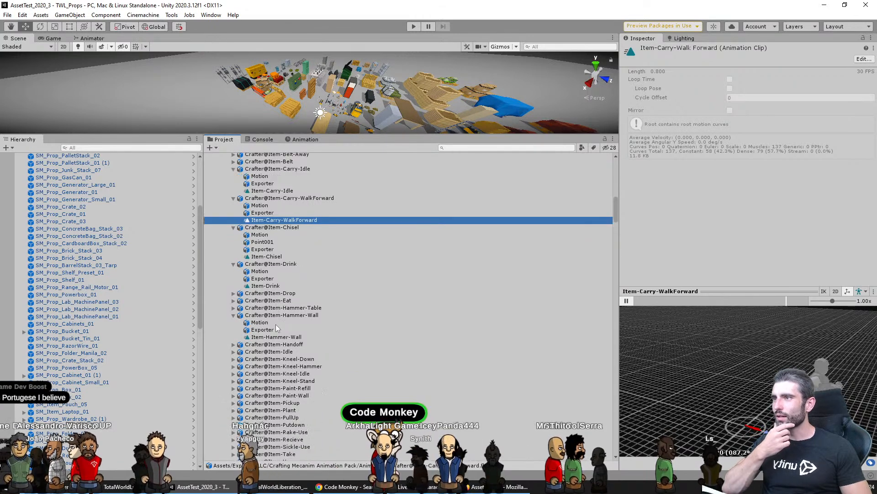
left_click(285, 286)
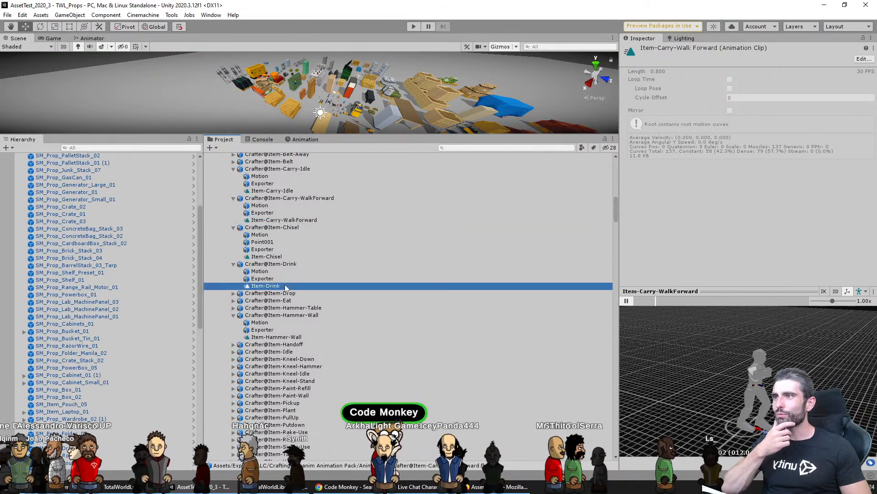
left_click(277, 257)
Inspect the Crafter@Item-Kneel-Down and Crafter@Item-Hammer-Table models among the Crafter animations
scroll(361, 324, "down", 3)
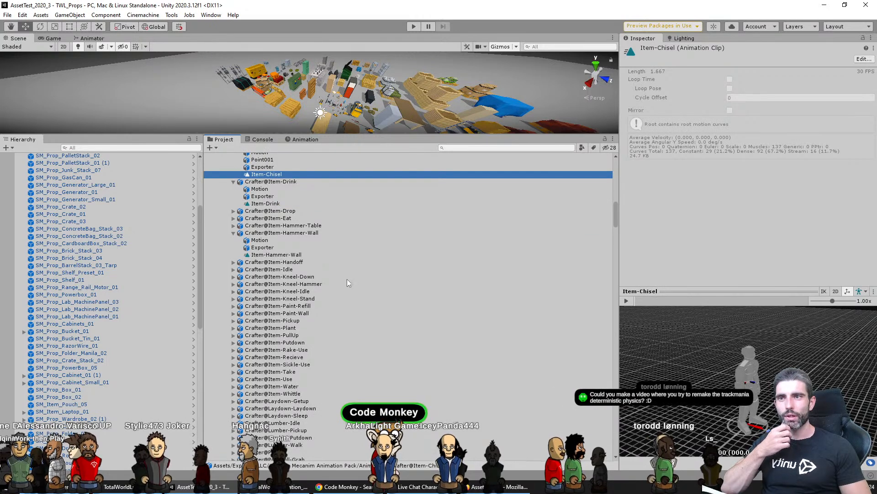
scroll(338, 283, "down", 1)
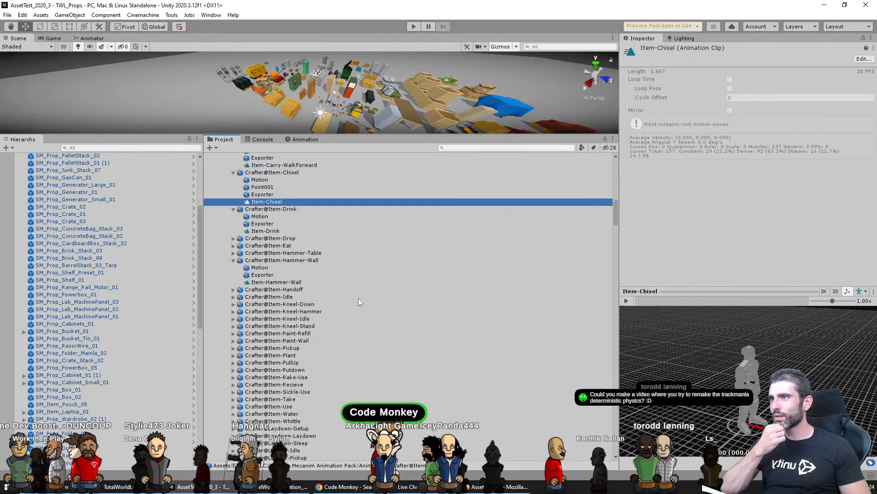
left_click(297, 249)
scroll(274, 274, "up", 2)
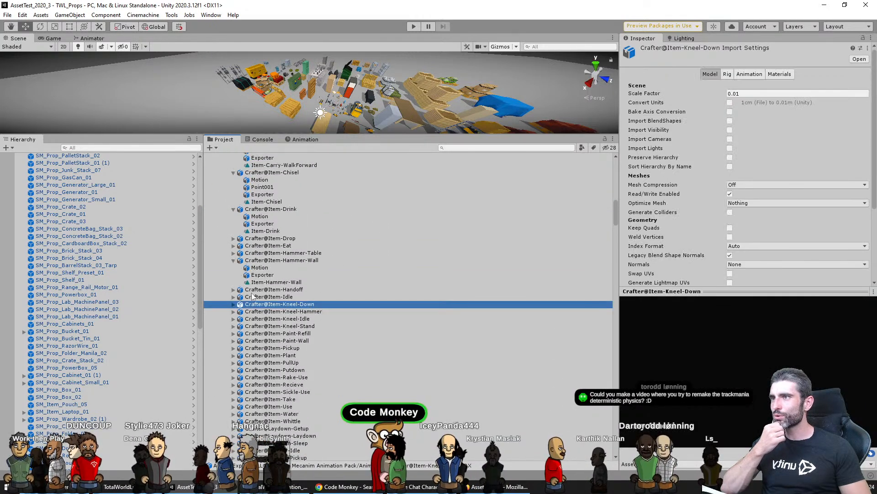
left_click(284, 254)
scroll(298, 316, "up", 5)
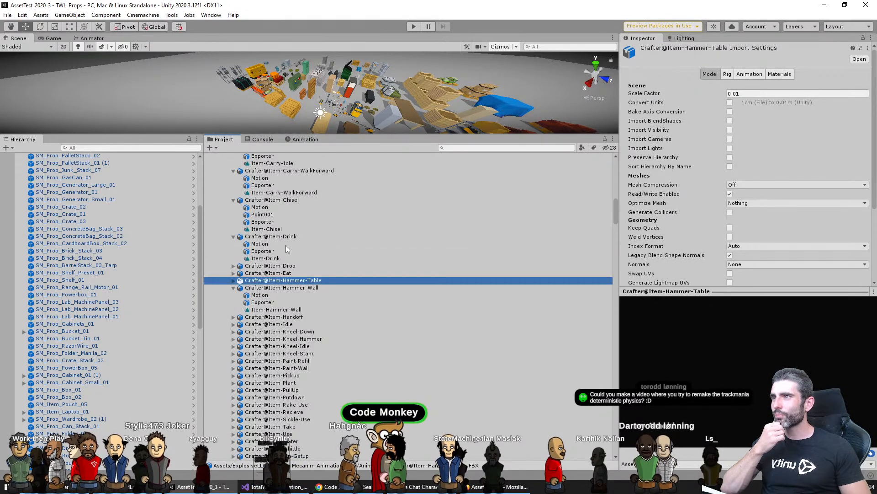
scroll(276, 306, "up", 1)
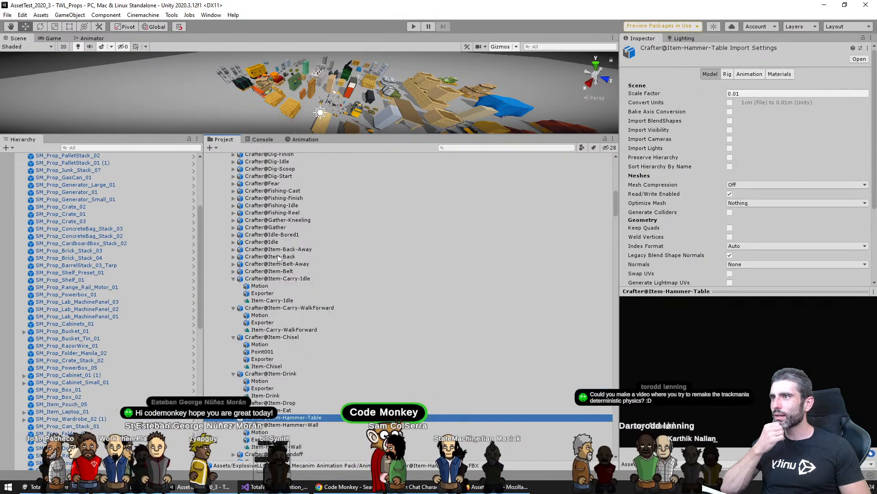
Expand Crafter@Item-Back-Away and play the preview of its Item-Back-Away animation clip
left_click(265, 242)
left_click(255, 250)
left_click(233, 249)
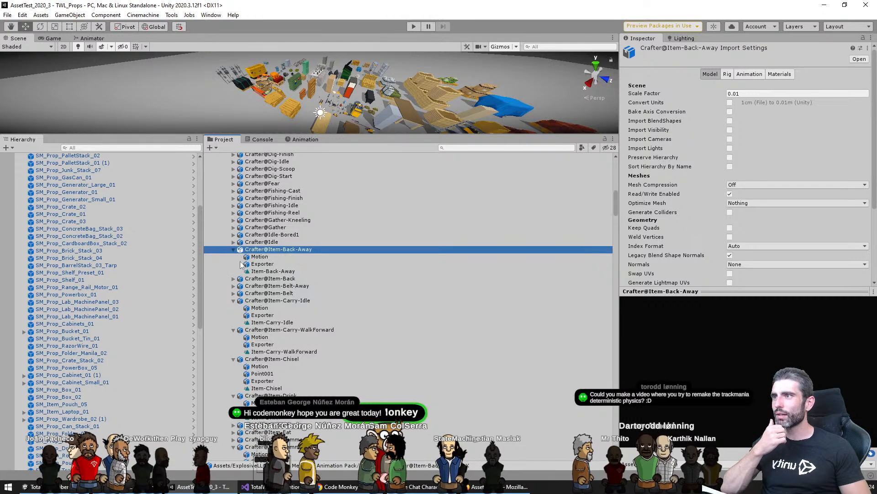
left_click(269, 271)
left_click(626, 301)
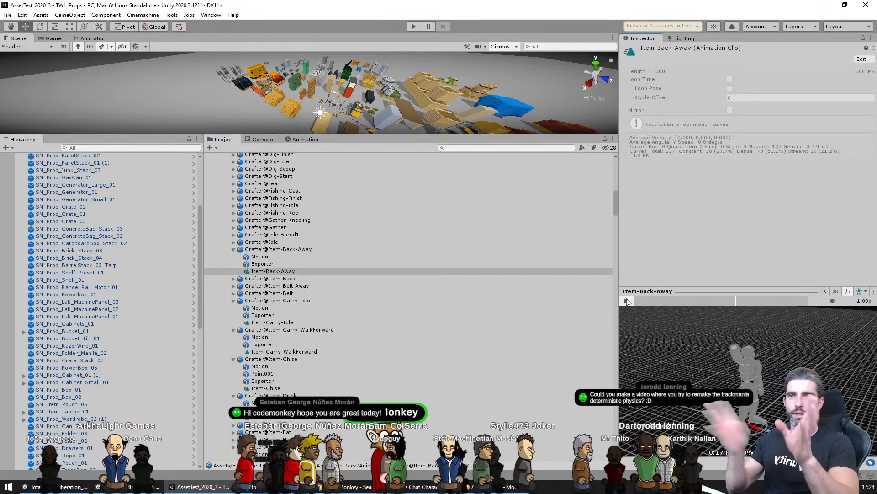
middle_click(341, 303)
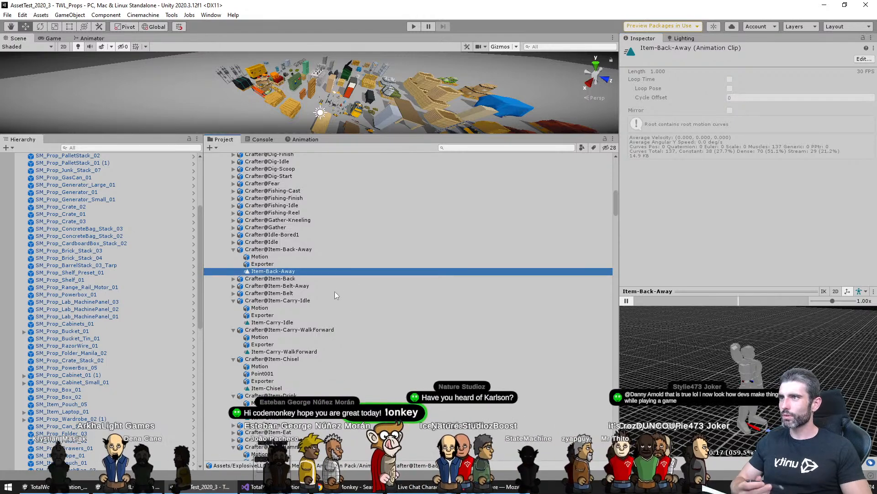
Expand Crafter@Gather and play the preview of its Gather animation clip
left_click(233, 227)
left_click(260, 250)
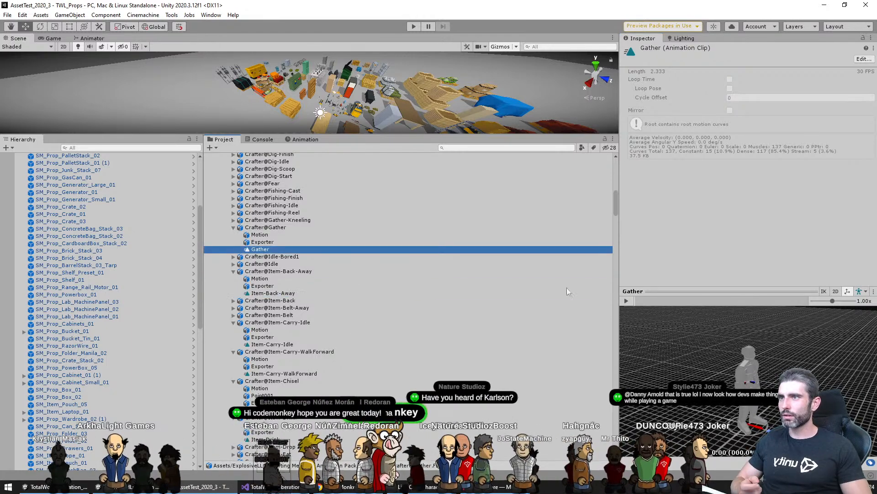
left_click(626, 301)
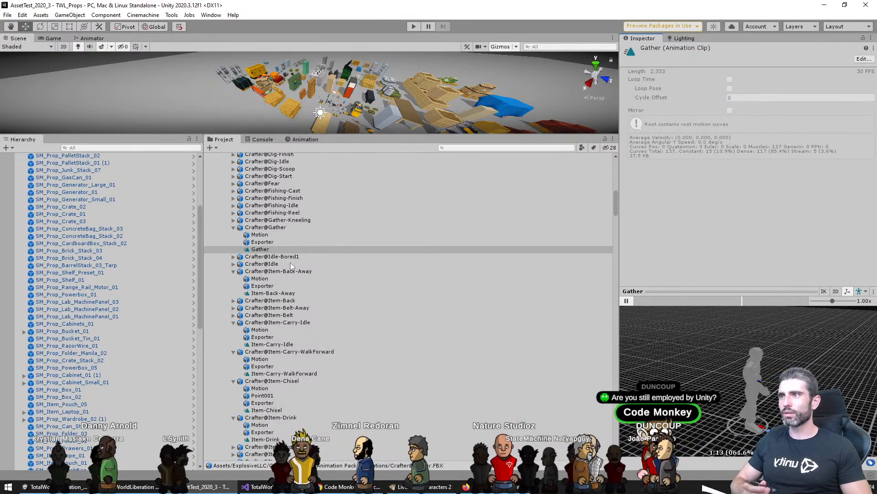
left_click(283, 249)
Preview the Gather-Kneeling clip inside its Crafter model and compare it with the Gather clip
scroll(276, 296, "up", 3)
scroll(314, 294, "down", 2)
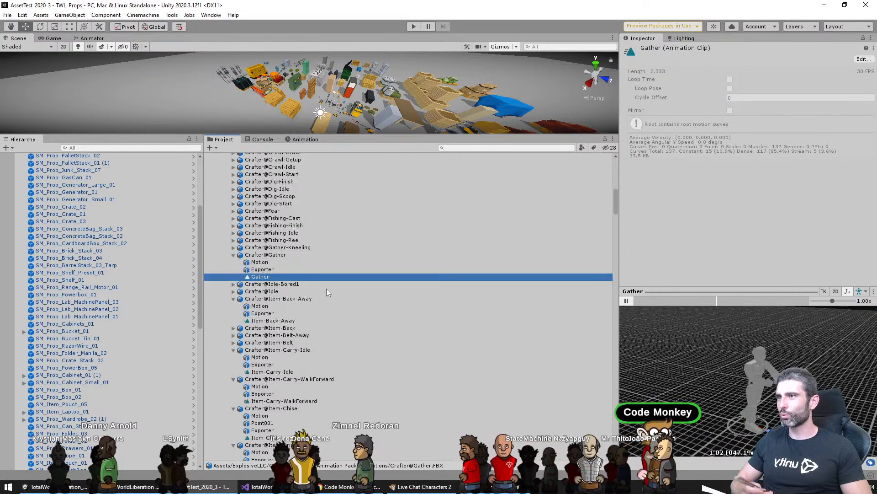
left_click(233, 247)
left_click(259, 264)
left_click(259, 269)
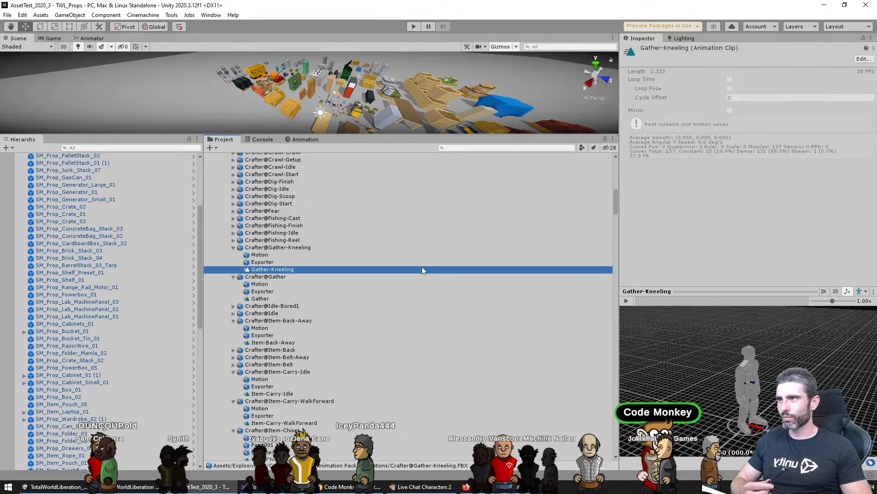
left_click(627, 301)
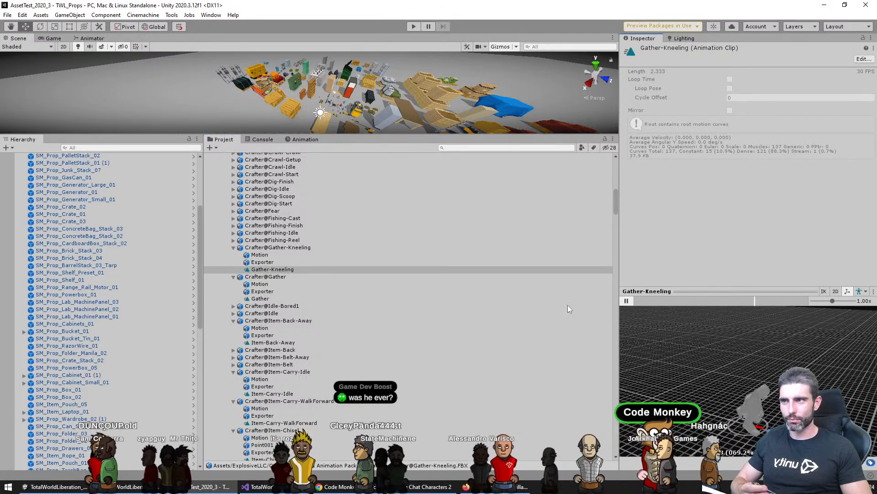
left_click(260, 298)
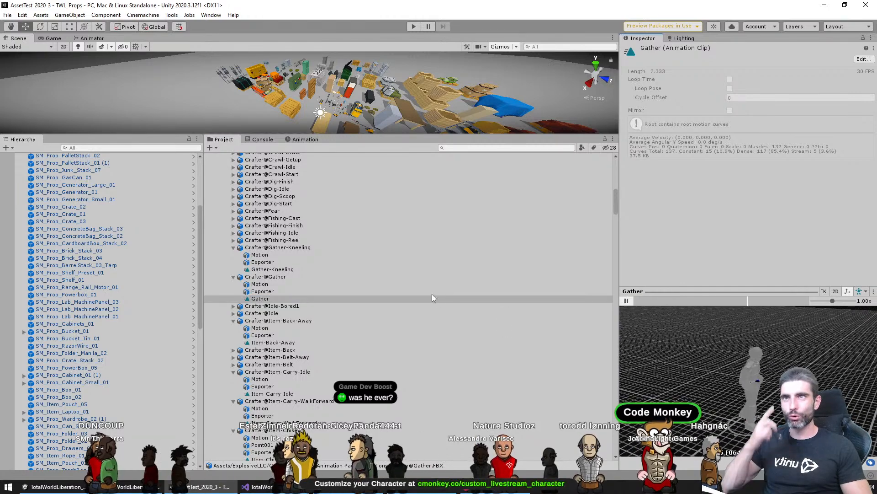
Preview the Item-Pickup animation clip inside Crafter@Item-Pickup and enlarge the preview area
scroll(324, 270, "down", 10)
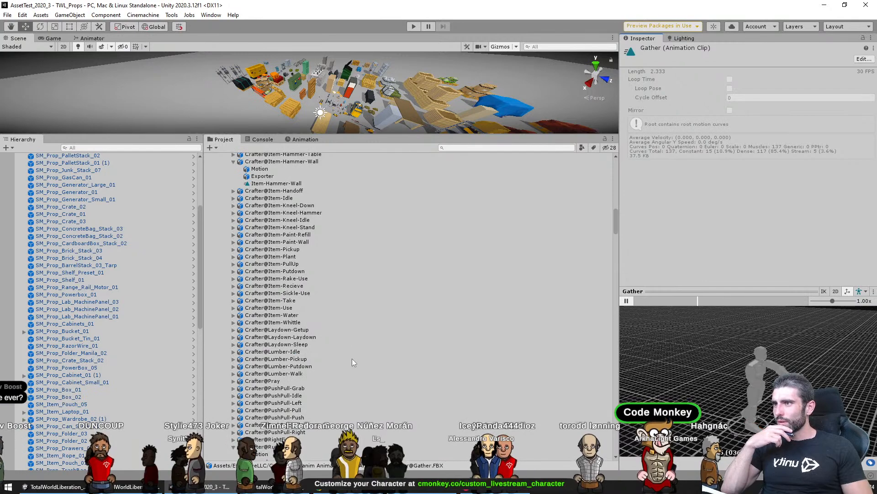
scroll(351, 356, "up", 2)
left_click(270, 277)
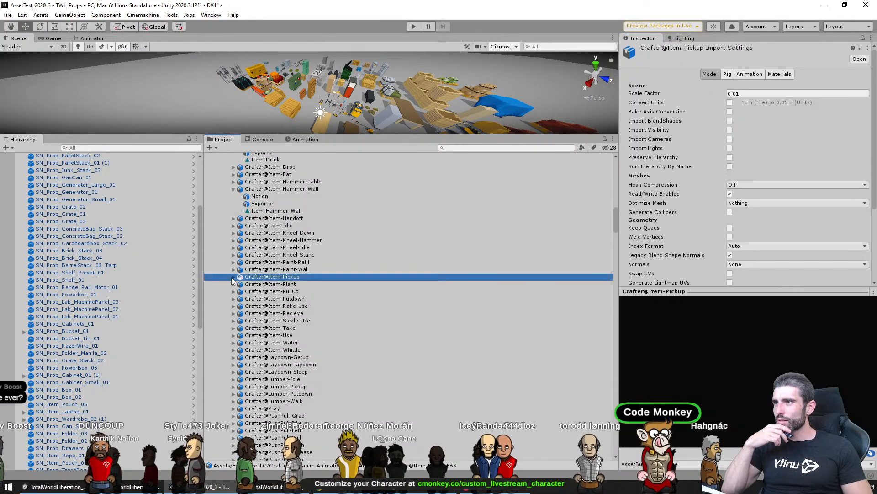
left_click(233, 277)
left_click(267, 298)
left_click(627, 301)
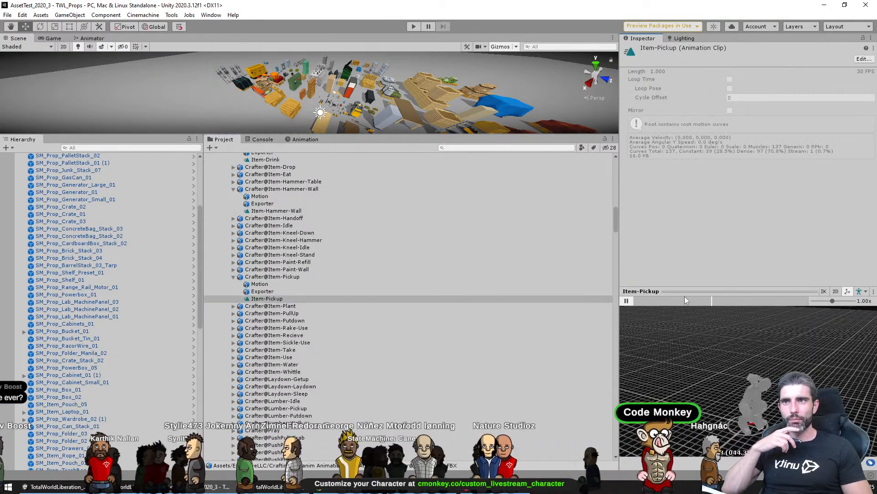
left_click_drag(684, 292, 690, 160)
Expand Crafter@Item-PullUp and play the preview of its Item-PullUp animation clip
left_click(234, 313)
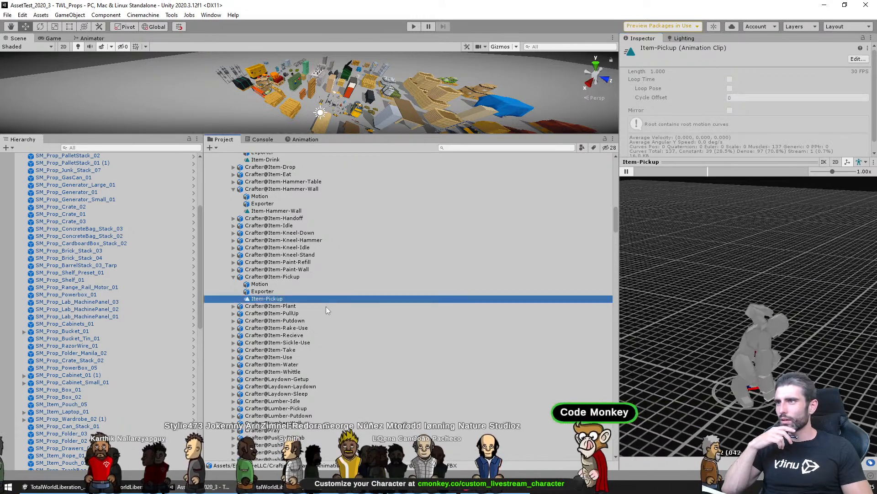
left_click(266, 335)
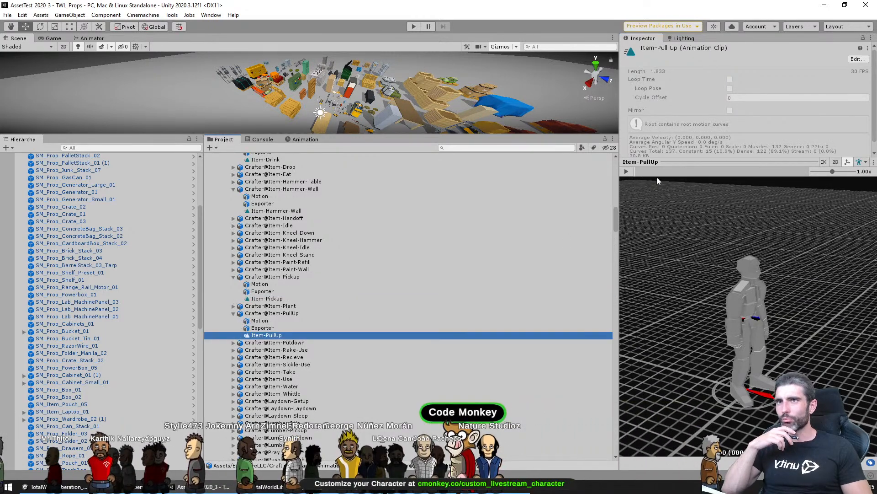
left_click(627, 172)
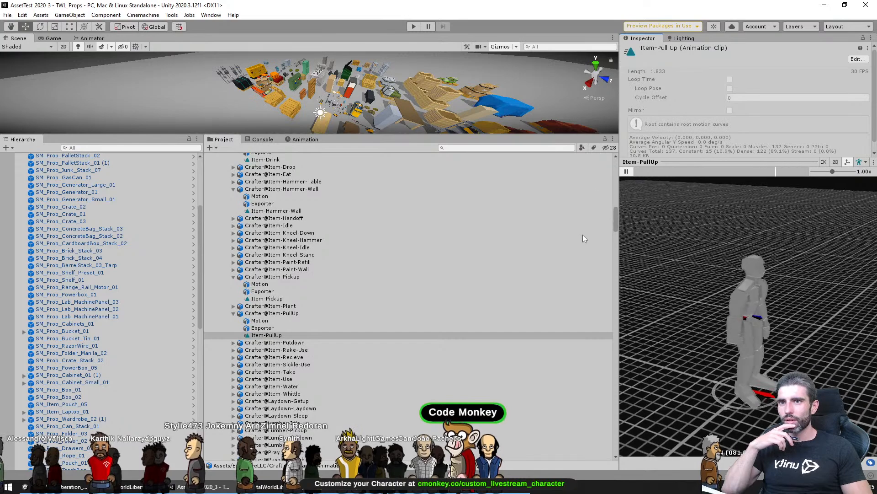
Look through the remaining Crafter animations and load the Item-Drink clip into the enlarged preview
scroll(337, 320, "down", 2)
scroll(338, 319, "down", 5)
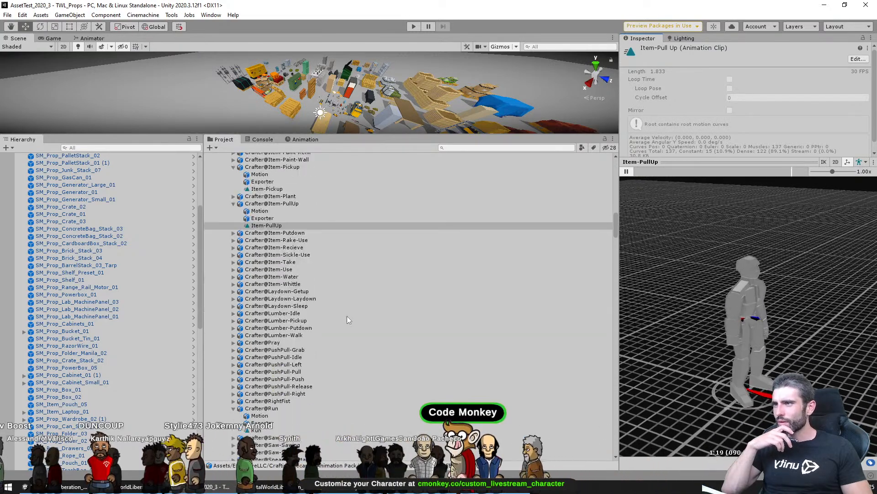
left_click(233, 326)
scroll(325, 347, "down", 3)
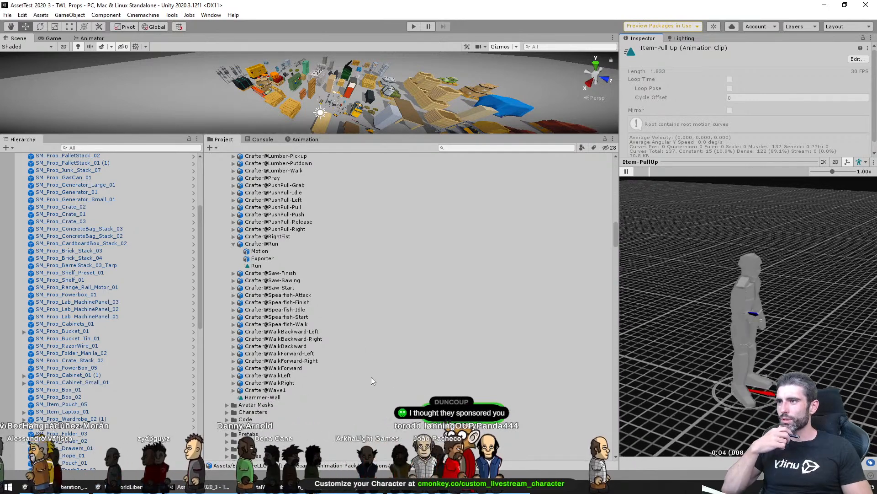
scroll(376, 372, "up", 12)
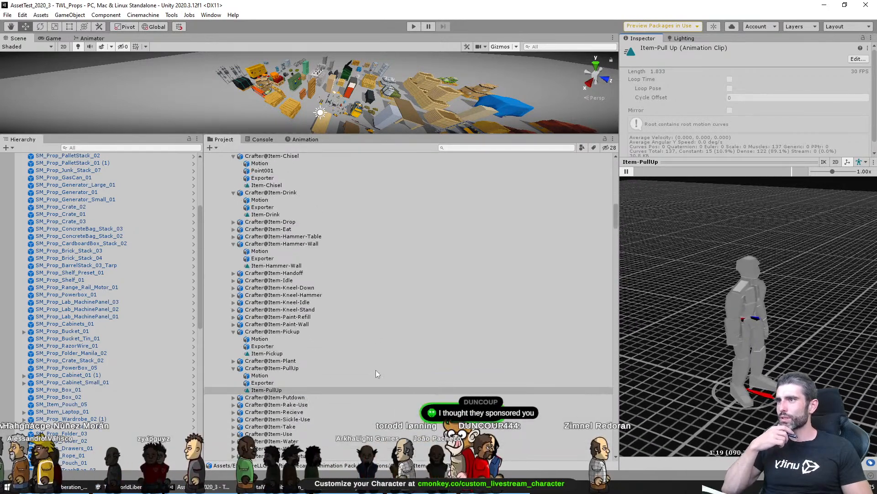
left_click(295, 266)
scroll(333, 293, "up", 2)
left_click(268, 269)
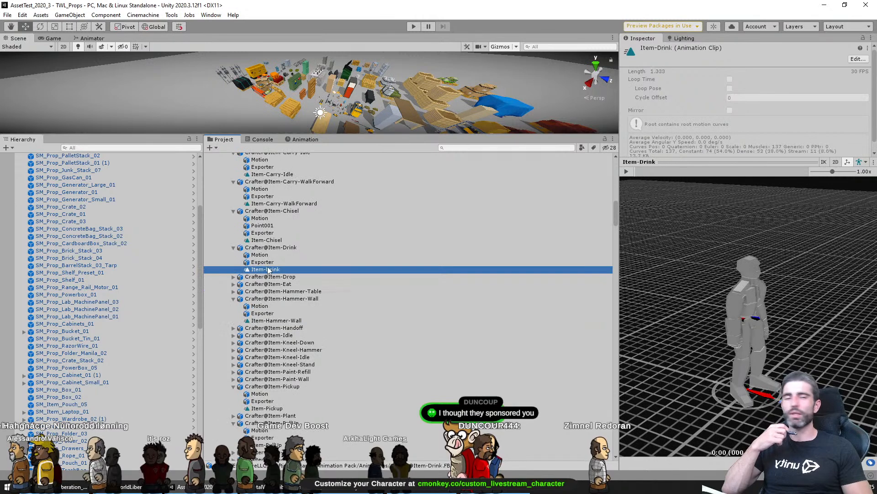
View the Item-Carry-Idle clip and play the Item-Carry-WalkForward clip in the enlarged preview
scroll(339, 360, "up", 3)
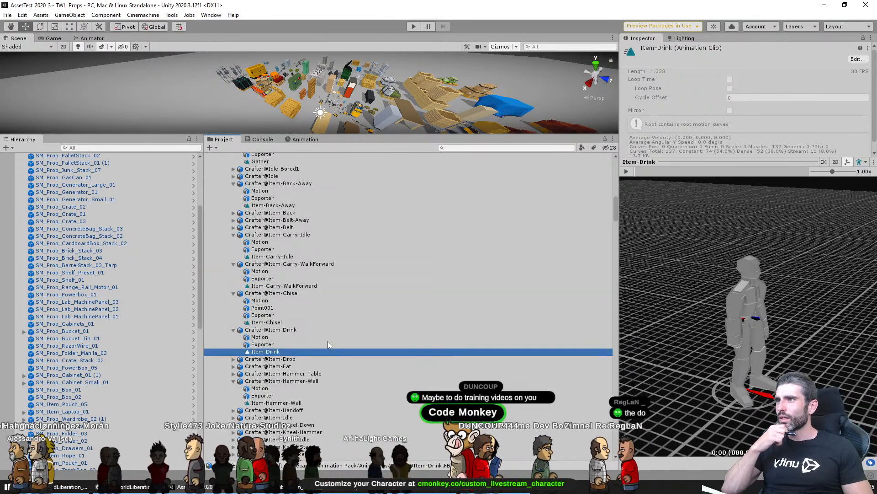
left_click(282, 258)
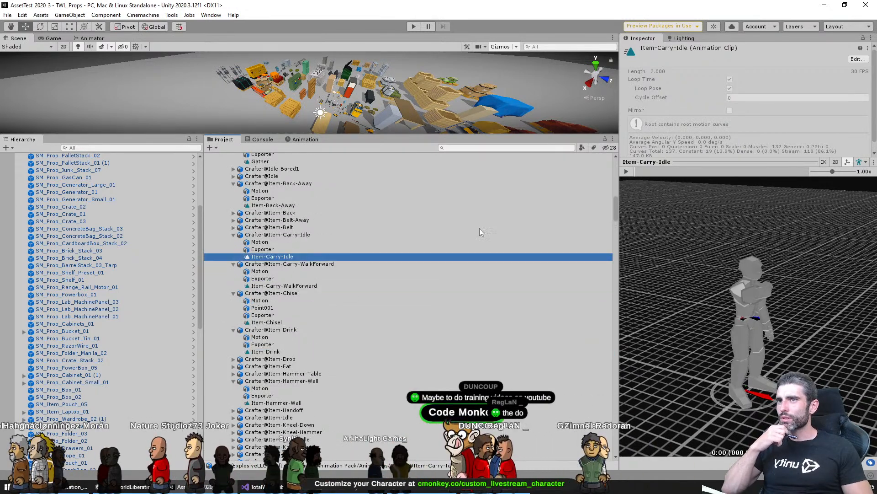
left_click(587, 286)
left_click(626, 171)
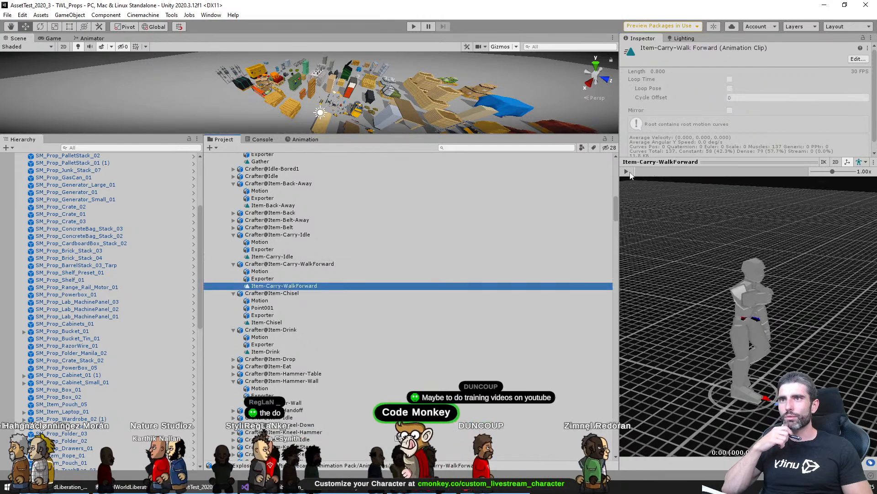
Recheck the Item-Chisel and Item-Drink animation clips in the enlarged preview
left_click(276, 322)
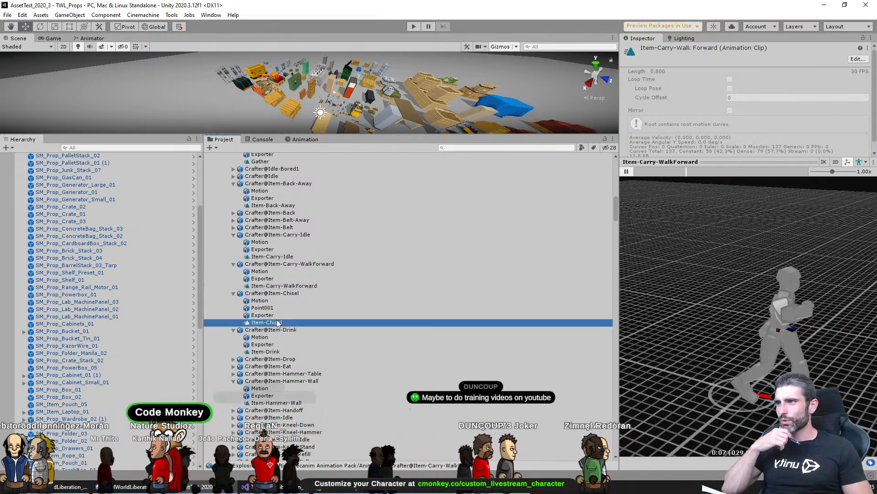
scroll(289, 322, "down", 2)
left_click(275, 324)
scroll(328, 307, "up", 4)
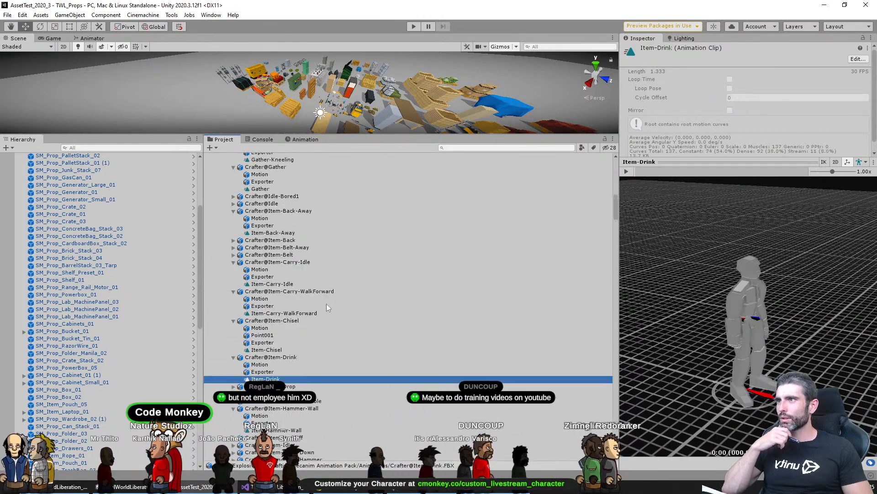
Replay the Item-Back-Away and Gather animation clips in the enlarged preview
left_click(274, 233)
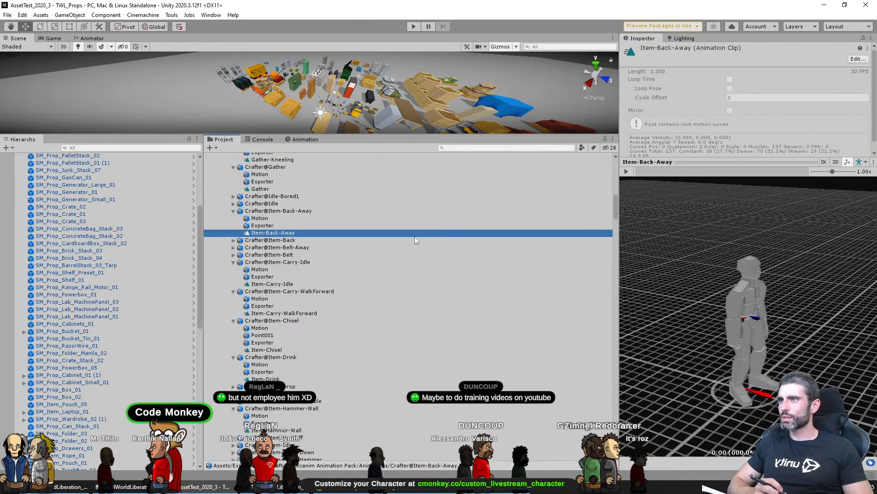
left_click(626, 172)
scroll(365, 303, "up", 6)
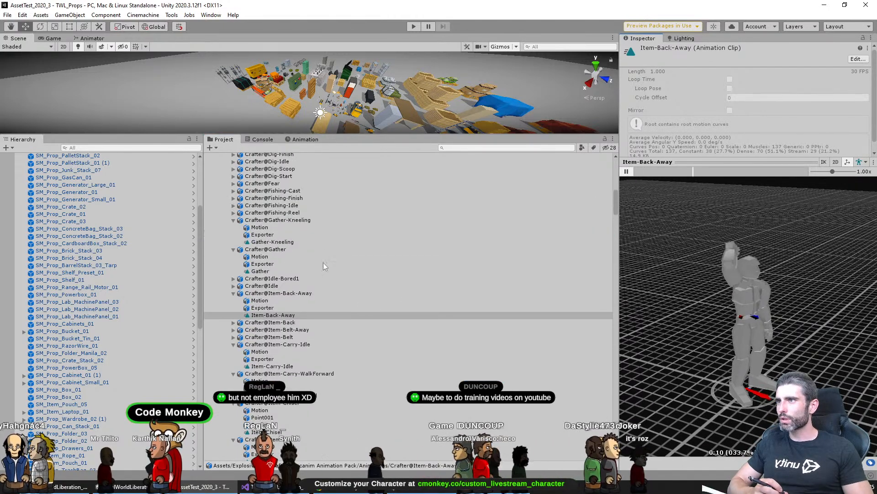
left_click(267, 271)
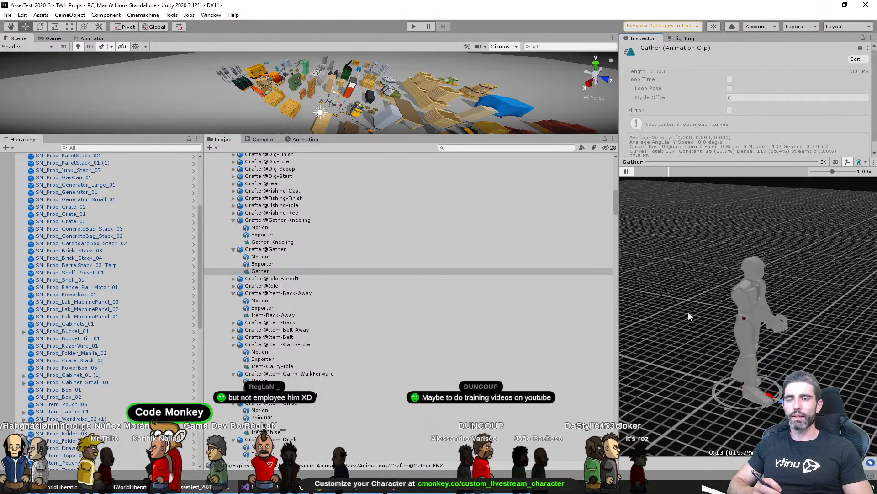
right_click(261, 271)
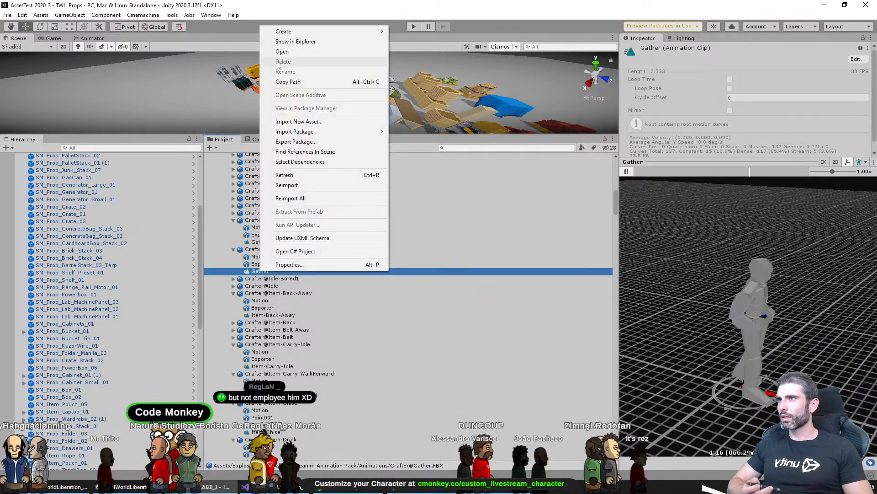
left_click(296, 141)
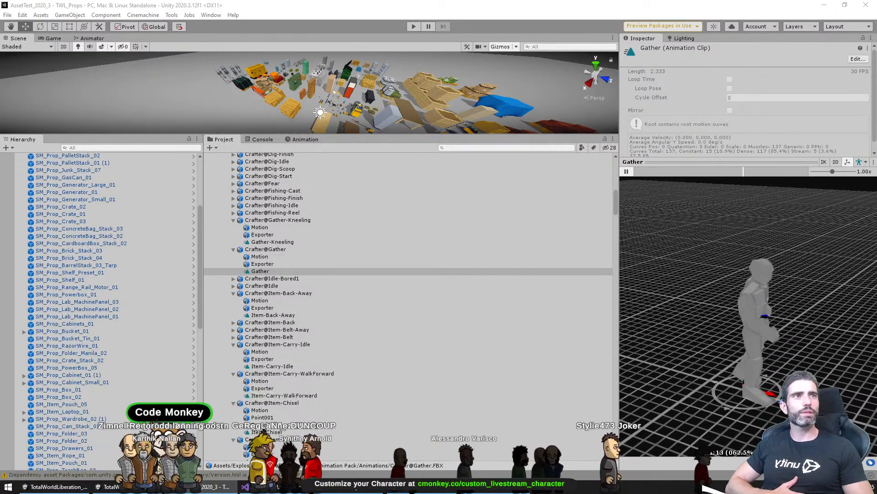
scroll(466, 283, "up", 15)
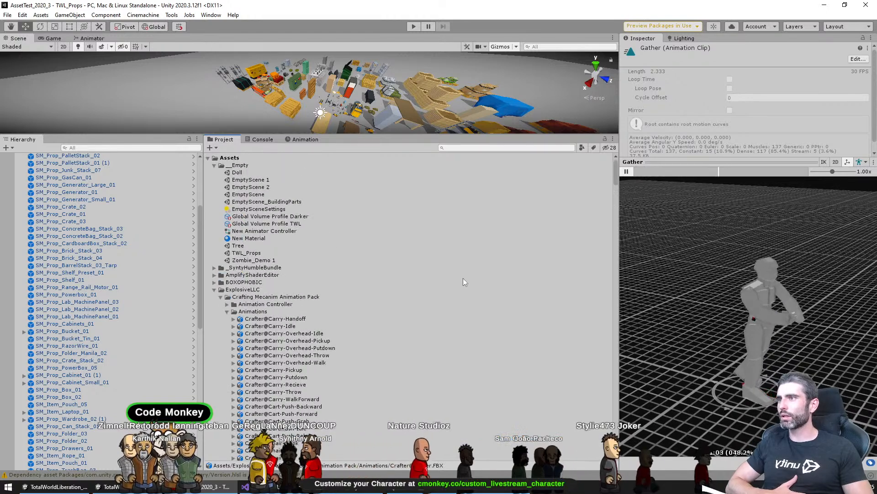
key("alt+Tab")
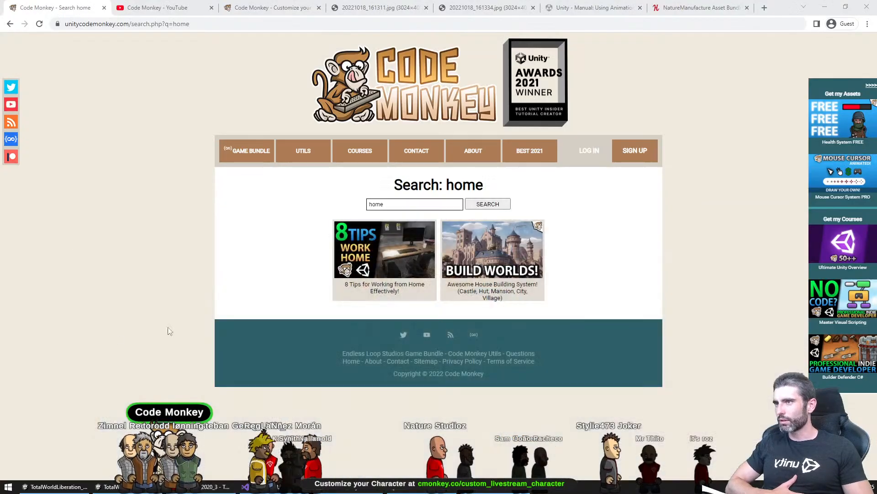
key("alt+Tab")
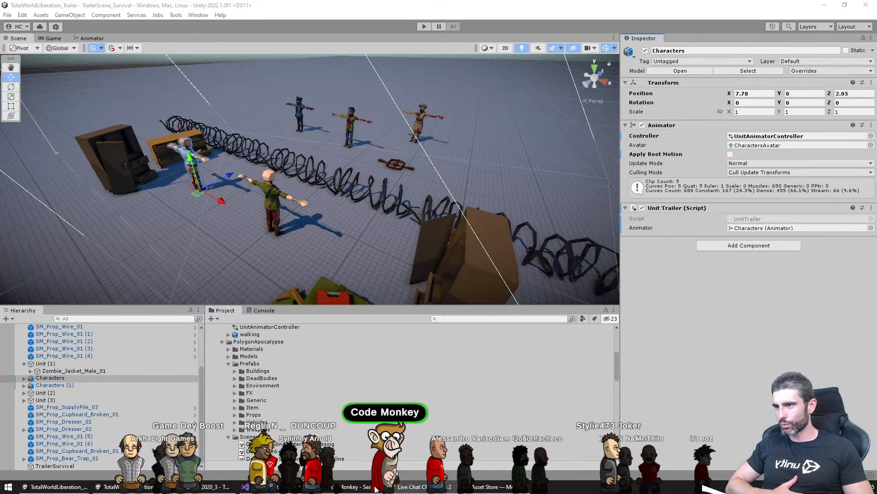
Switch to the Asset Store page, open the Crafting Mecanim Animation Pack in Unity's Package Manager and import it into the trailer project
left_click(493, 488)
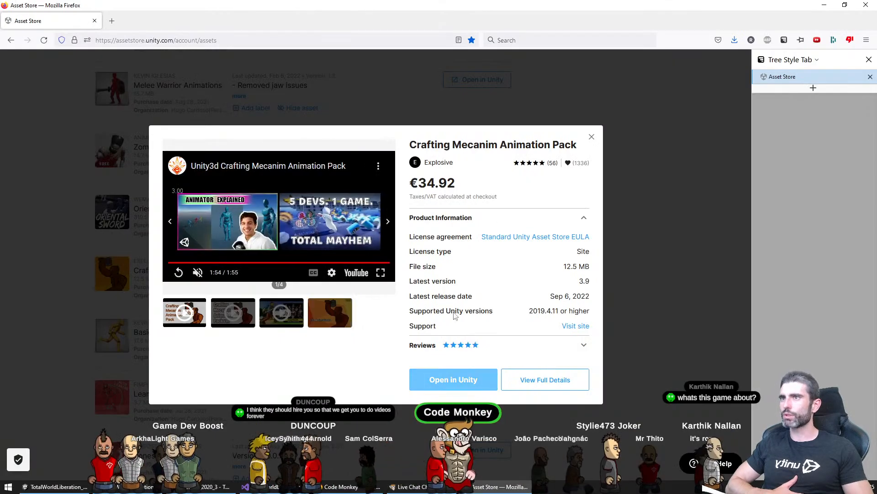
left_click(457, 381)
left_click(408, 122)
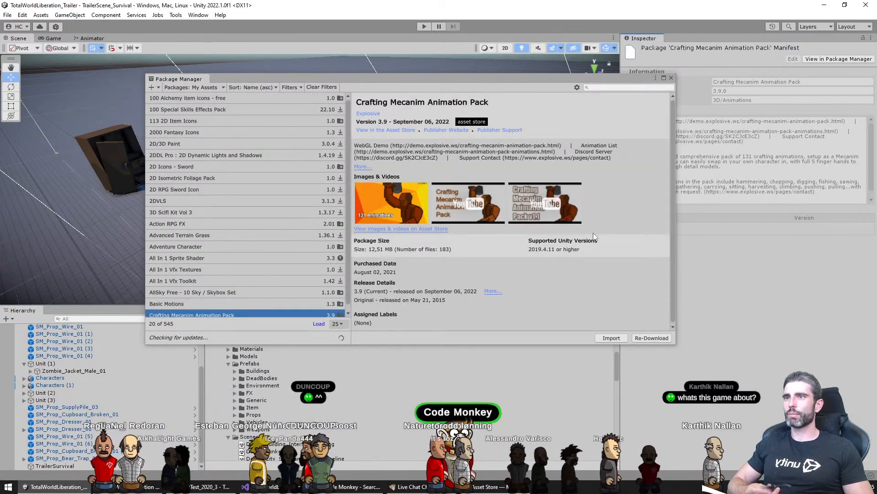
left_click(612, 338)
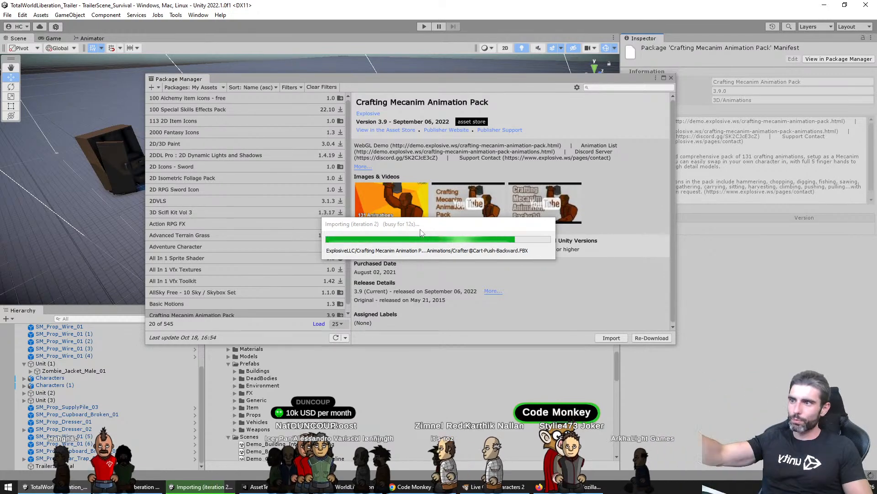
Switch to Visual Studio and open TrailerSurvival.cs at the empty line below the first MoveTo call in Start
key("alt+Tab")
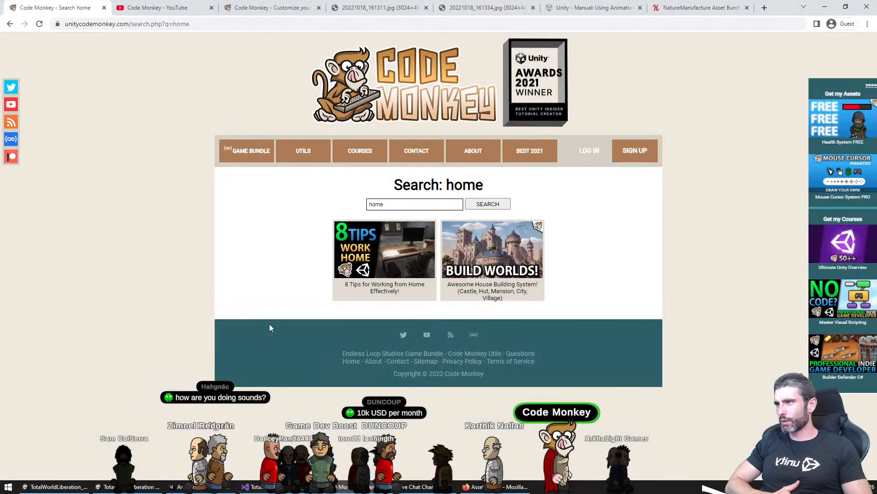
scroll(202, 235, "up", 3)
left_click(214, 266)
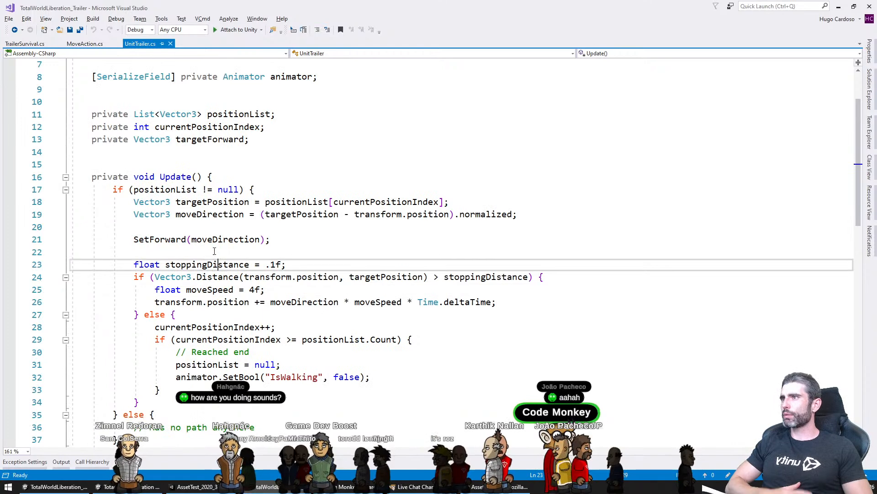
left_click(25, 43)
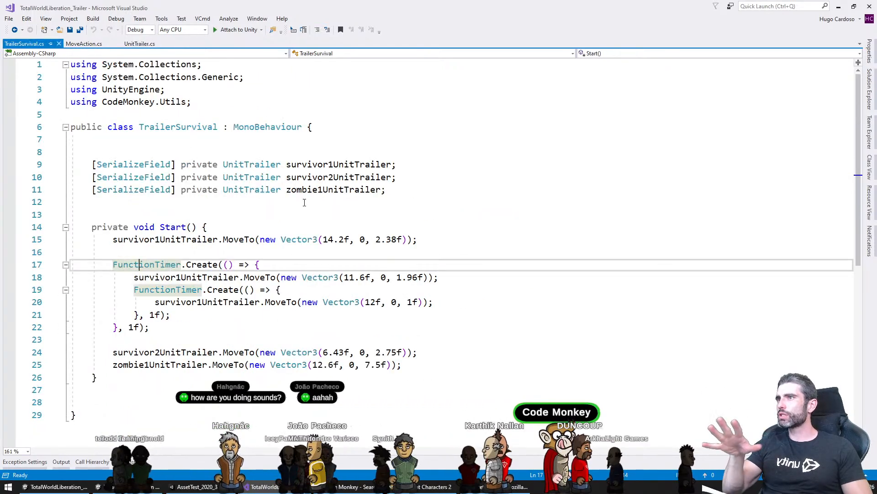
left_click(255, 164)
left_click(214, 248)
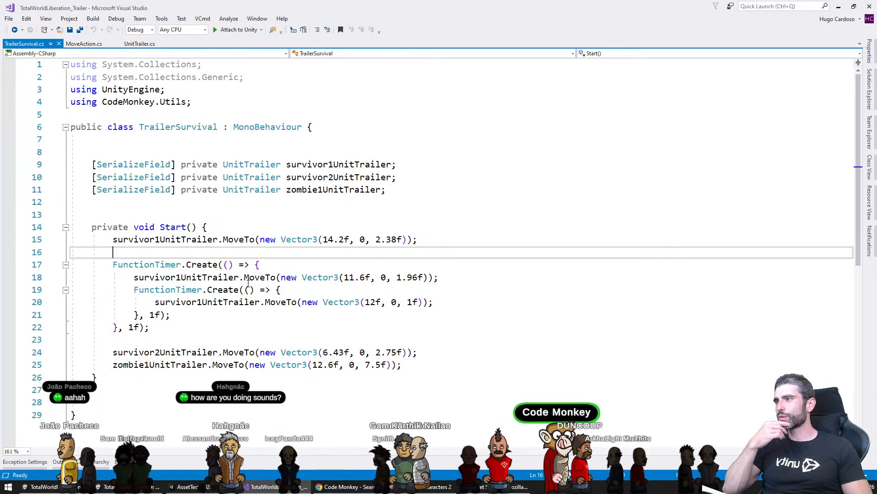
scroll(246, 278, "down", 1)
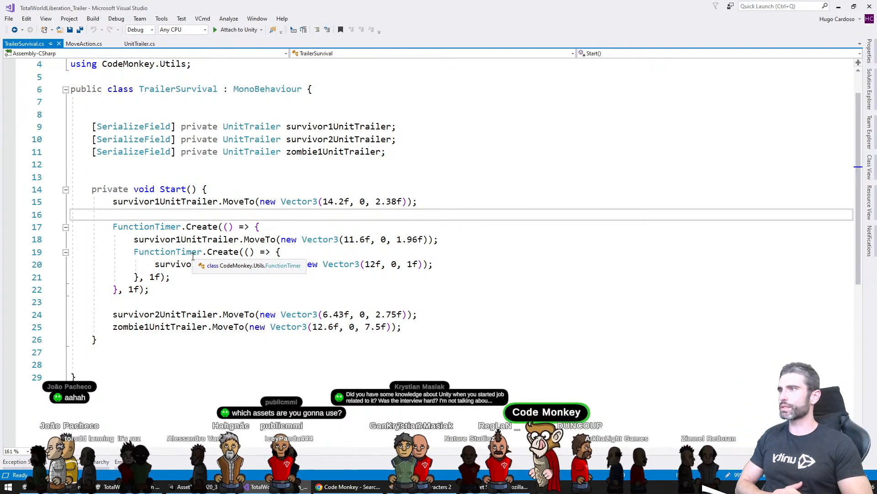
Add a blank line below survivor 1's first MoveTo call and set the outer FunctionTimer delay to 2f
key("Return")
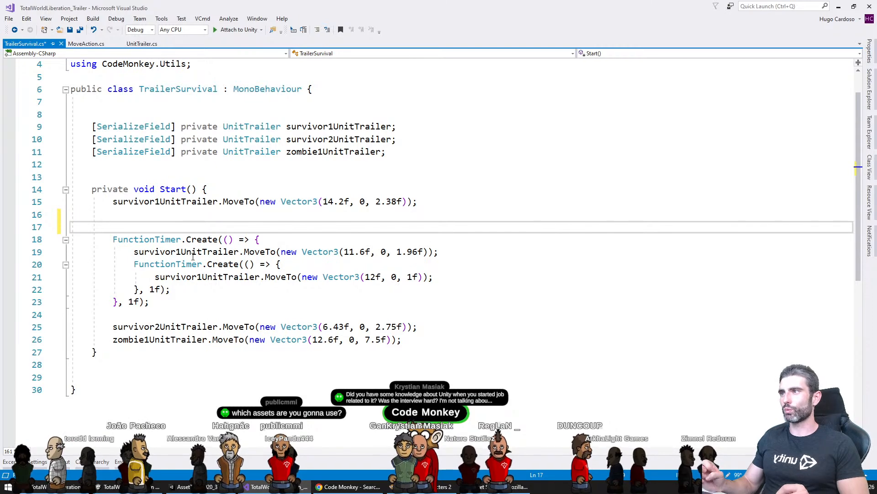
key("Down")
key("Down")
key("Down")
key("Down")
key("Down")
key("Down")
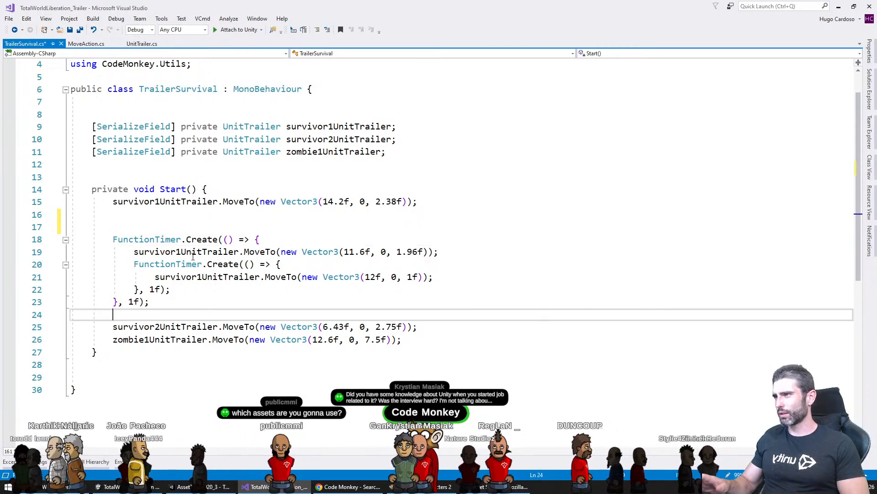
key("Up")
key("Up")
key("Up")
key("Up")
key("Up")
key("Up")
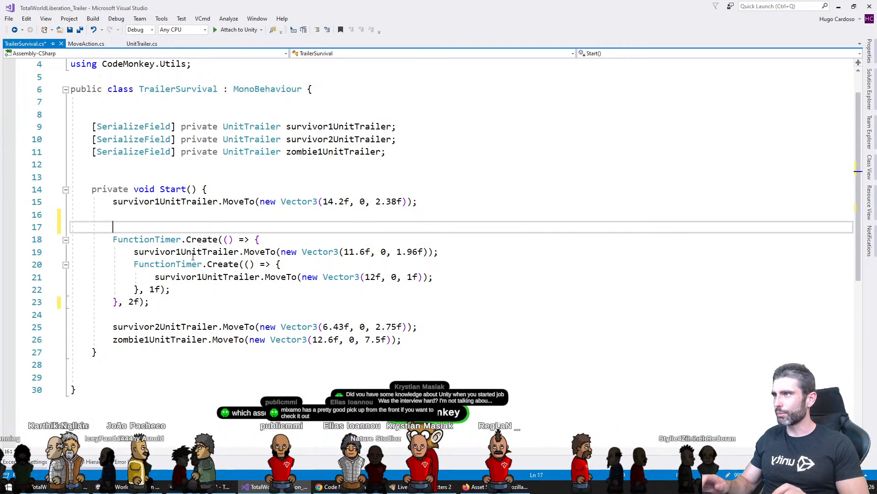
Below the first MoveTo call, add survivor1UnitTrailer.GetComponent<Animator>().SetTrigger("Gathering"); and save the script
key("Up")
key("Up")
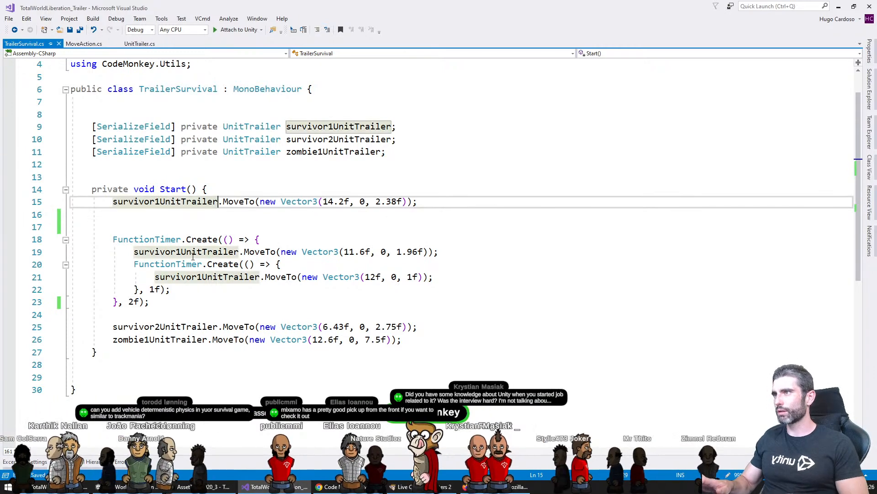
key("Down")
key("Return")
type("survivor1UnitTrailer.get")
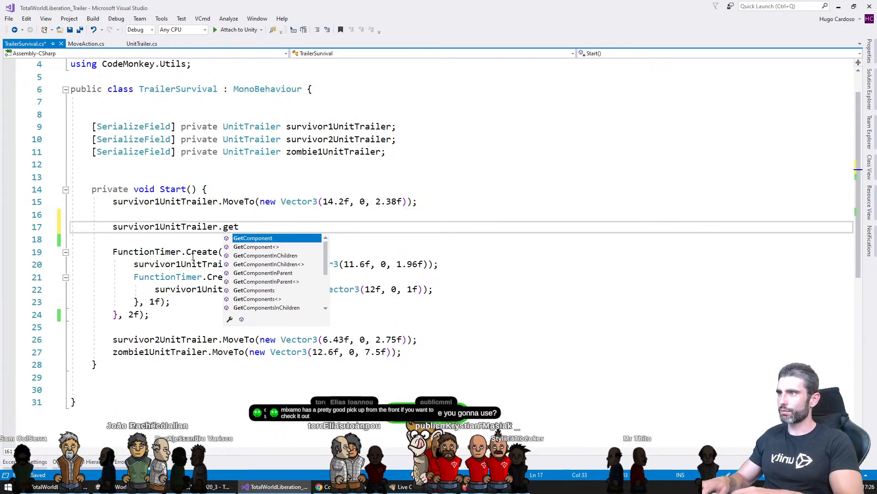
key("Tab")
type("<Animatio")
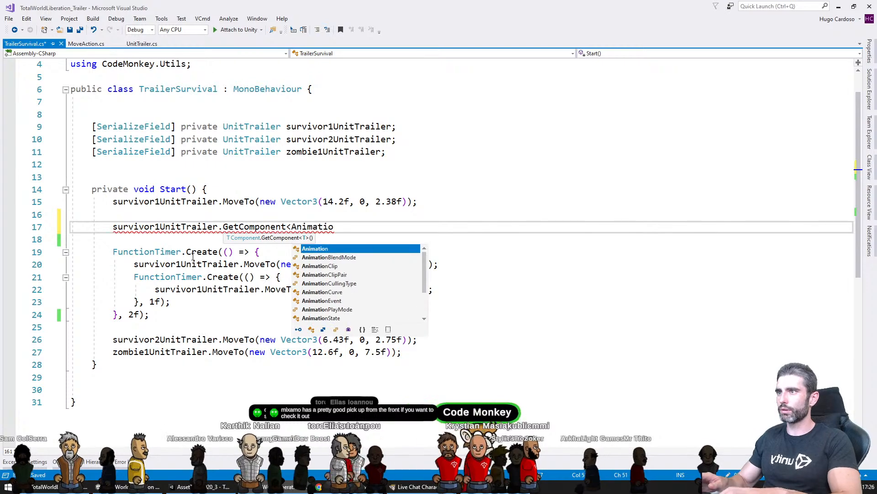
key("BackSpace")
key("BackSpace")
type("or>()")
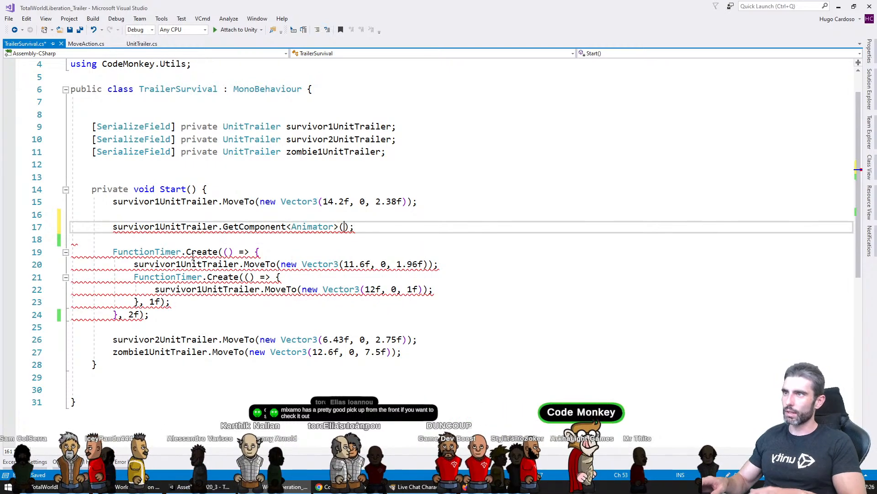
type(").SetTri")
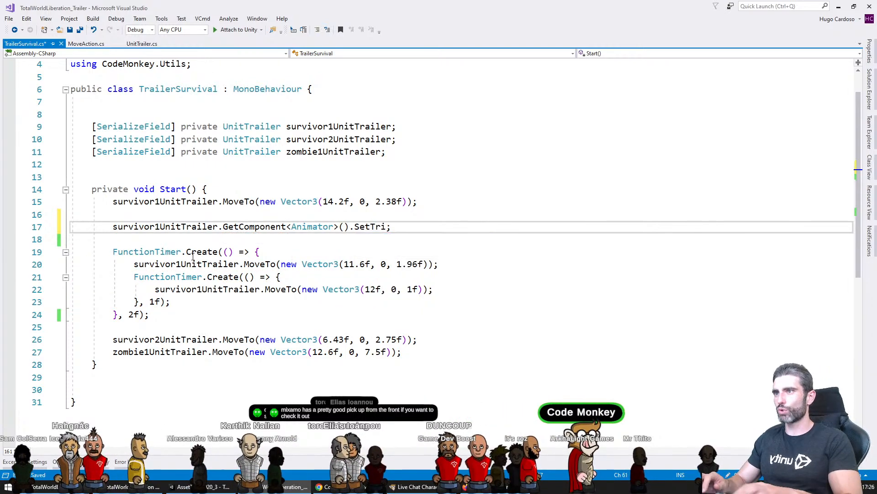
type("gger(\"Gathe")
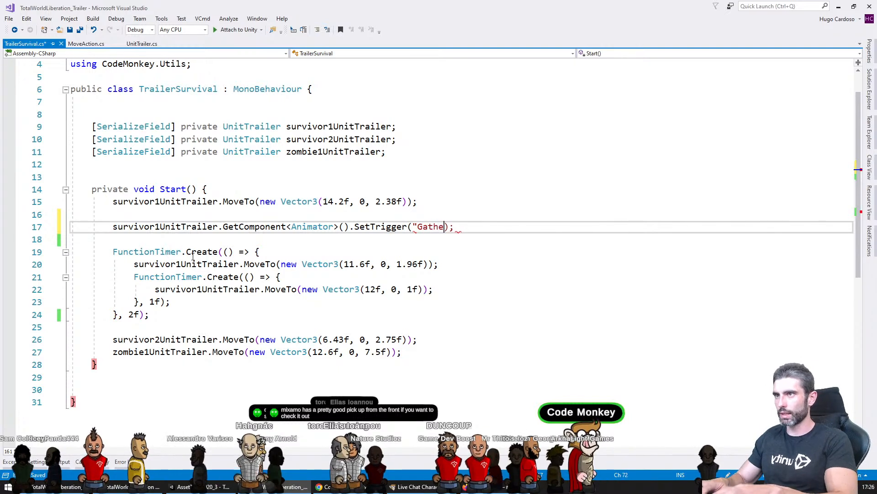
type(")")
key("ctrl+s")
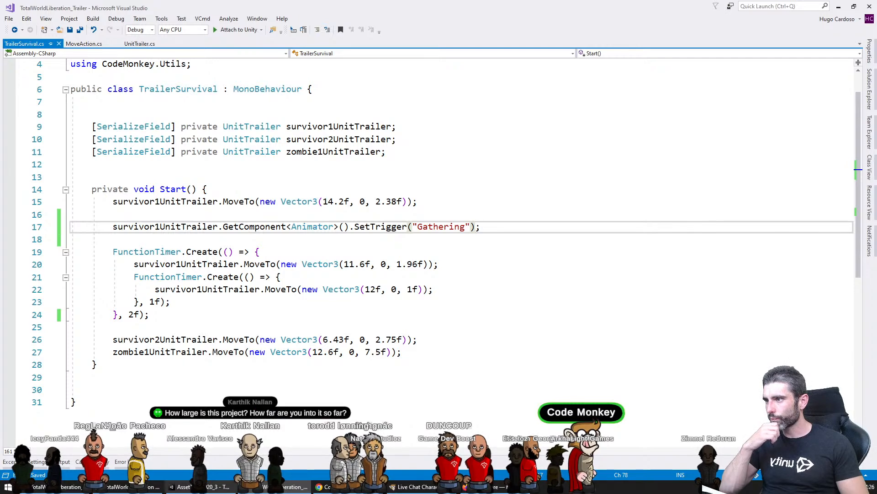
Return to the Unity trailer project, close the Package Manager and open the Characters object's UnitAnimatorController in the Animator
key("alt+Tab")
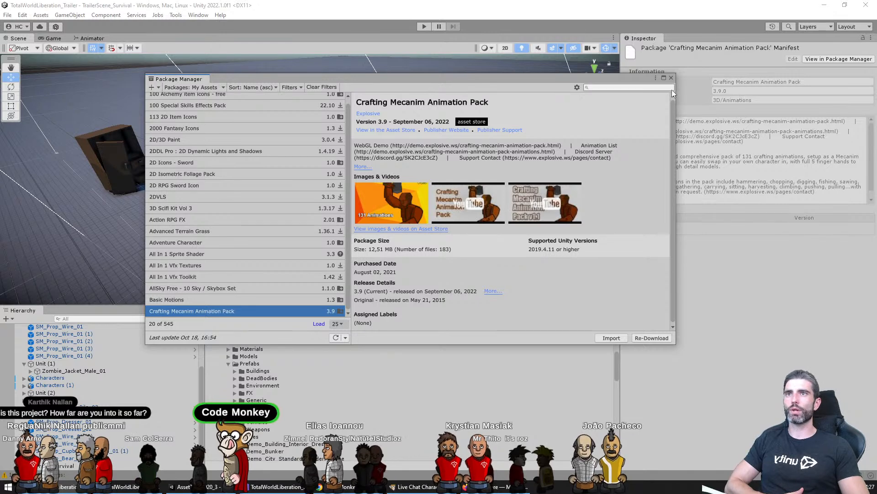
left_click(672, 77)
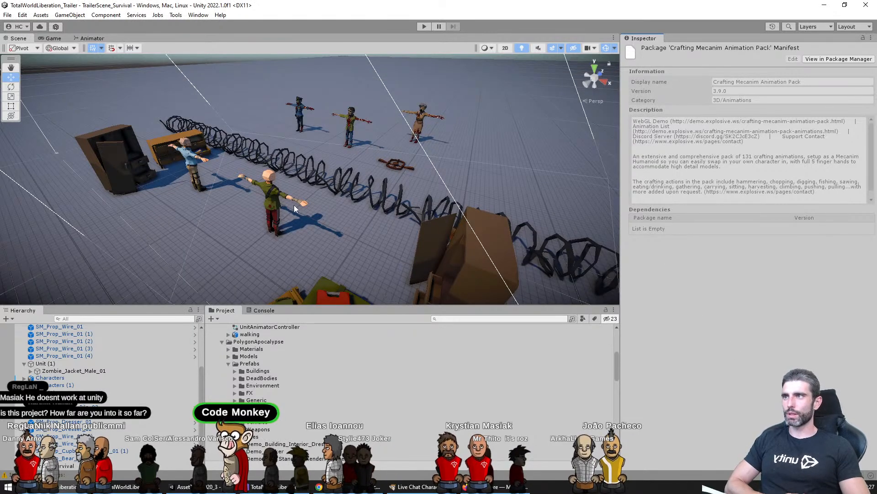
middle_click_drag(297, 221, 292, 197)
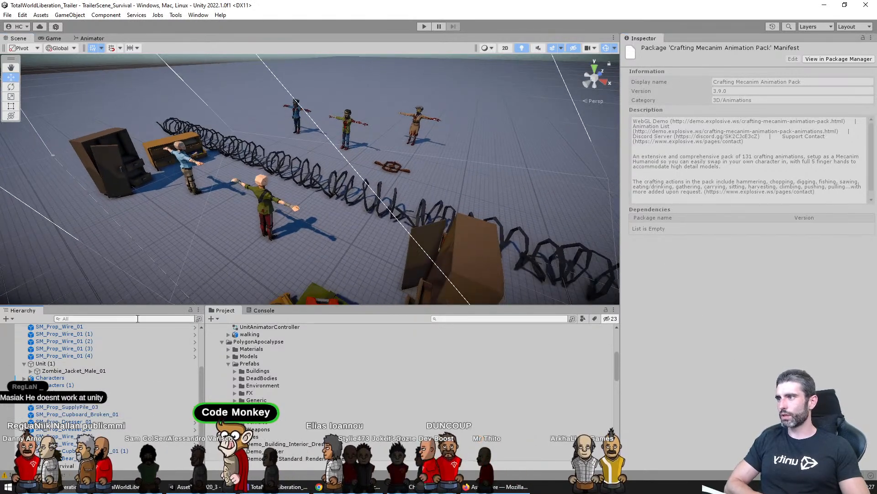
left_click_drag(154, 305, 155, 187)
left_click(61, 323)
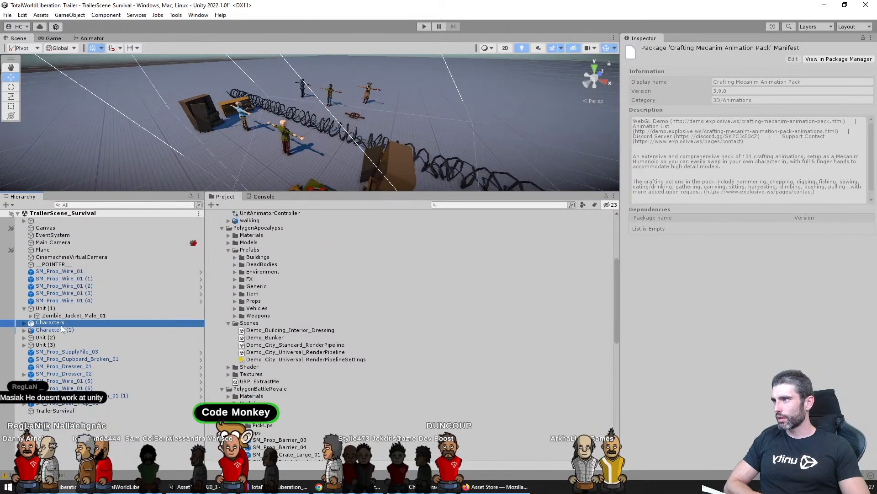
double_click(754, 137)
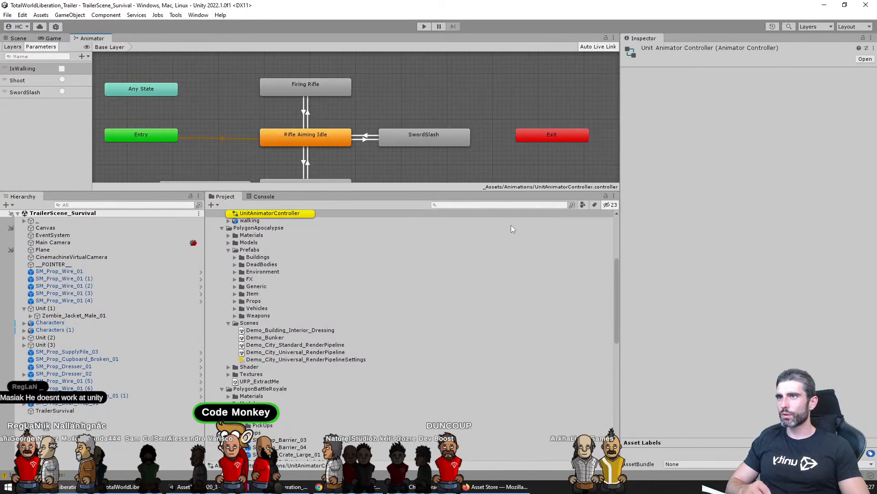
Search the project assets for "gather" and add the Gather clip as a state above Any State in the animator graph
left_click(499, 205)
type("gather")
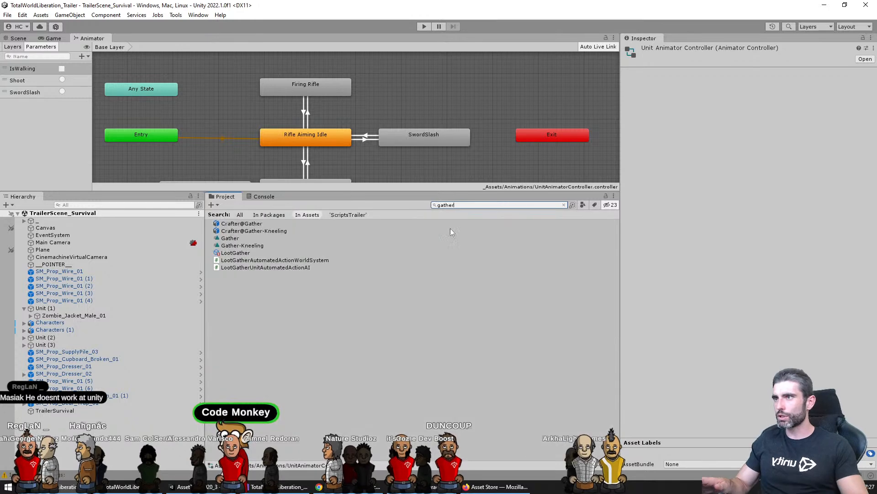
left_click_drag(230, 130, 211, 149)
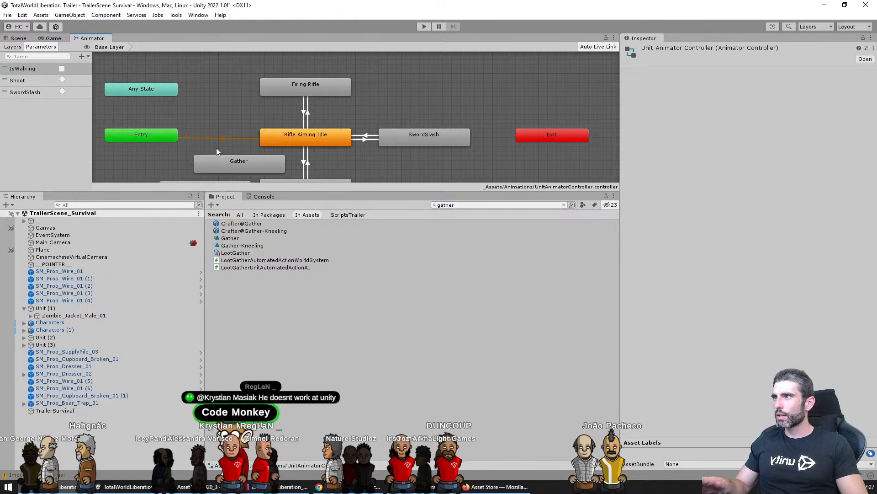
left_click(219, 149)
middle_click_drag(211, 122, 353, 108)
scroll(353, 109, "down", 3)
left_click(373, 139)
left_click_drag(372, 137, 347, 70)
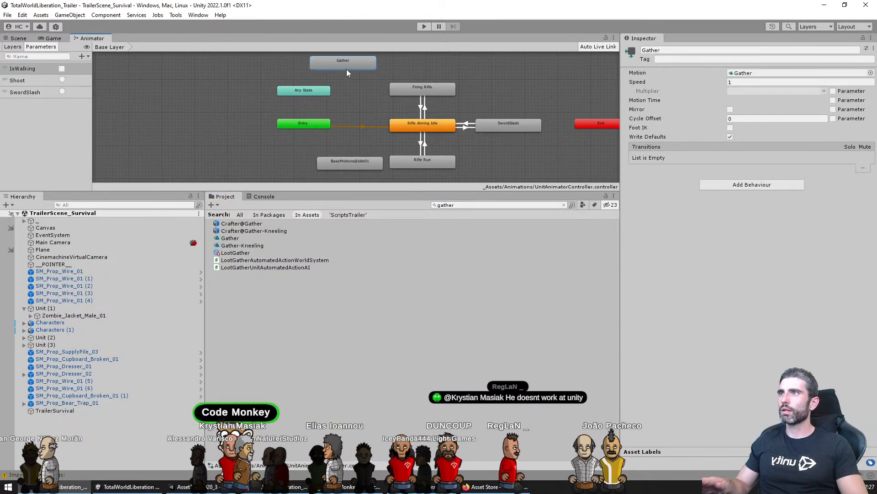
Create a transition from Any State to the Gather state
scroll(313, 130, "up", 2)
right_click(302, 121)
left_click(329, 129)
left_click(345, 83)
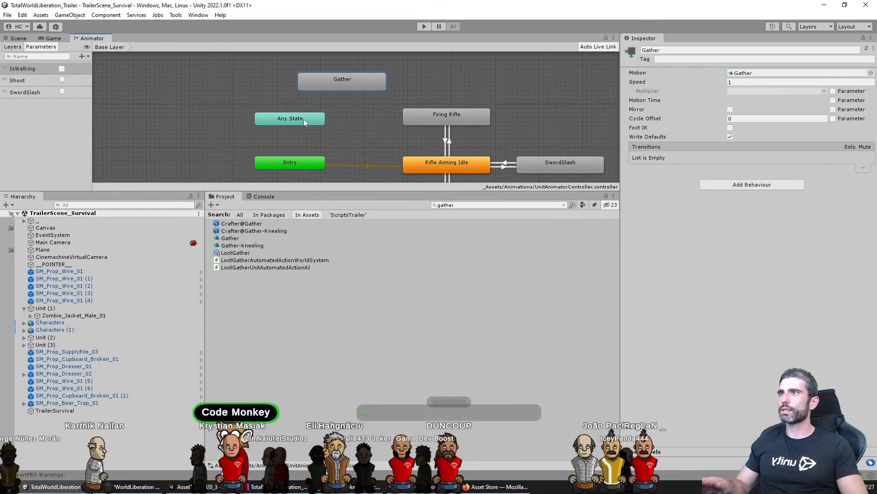
right_click(299, 120)
left_click(345, 82)
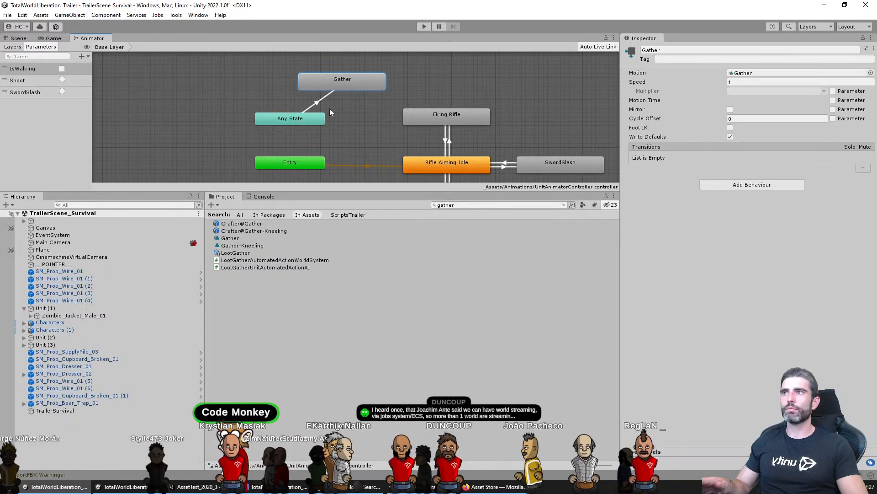
Add a trigger parameter named Gathering and use it as the condition of the Any State to Gather transition
scroll(649, 150, "down", 1)
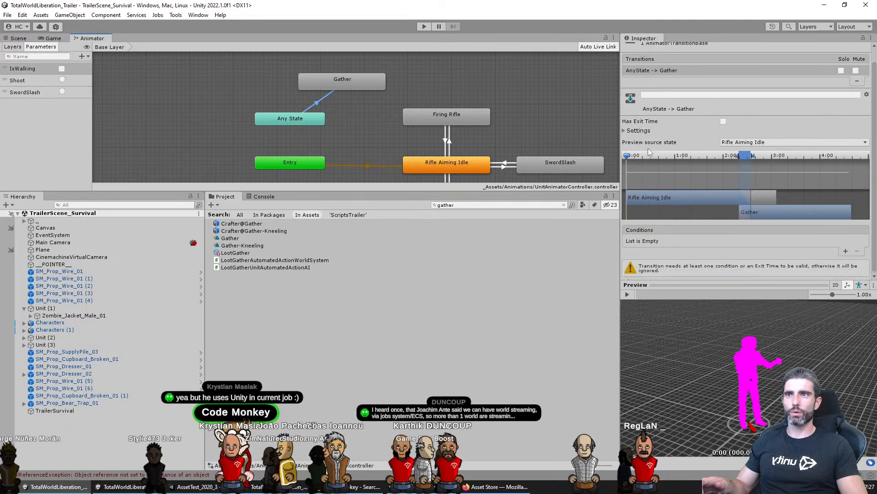
left_click(846, 251)
left_click(689, 254)
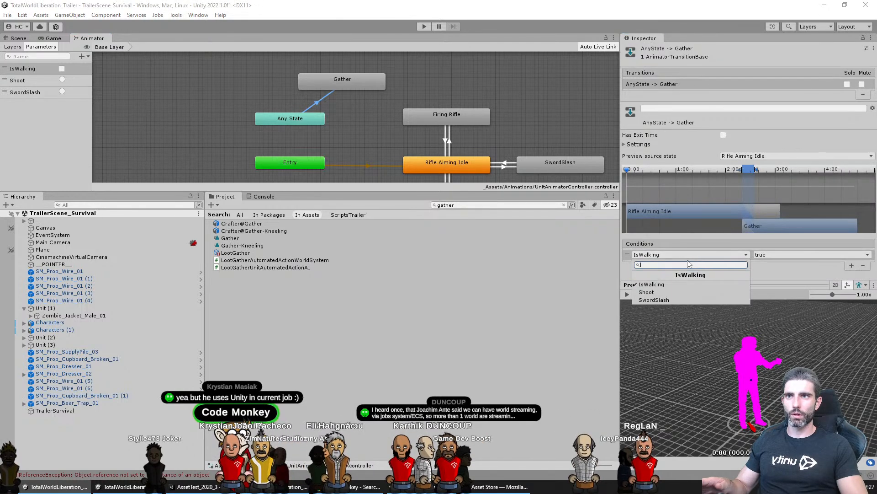
left_click(88, 57)
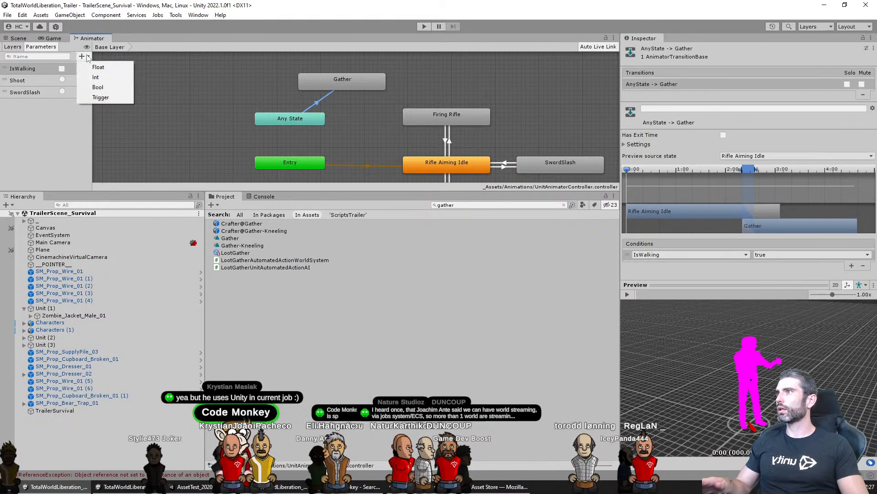
left_click(85, 102)
type("Gathering")
key("Return")
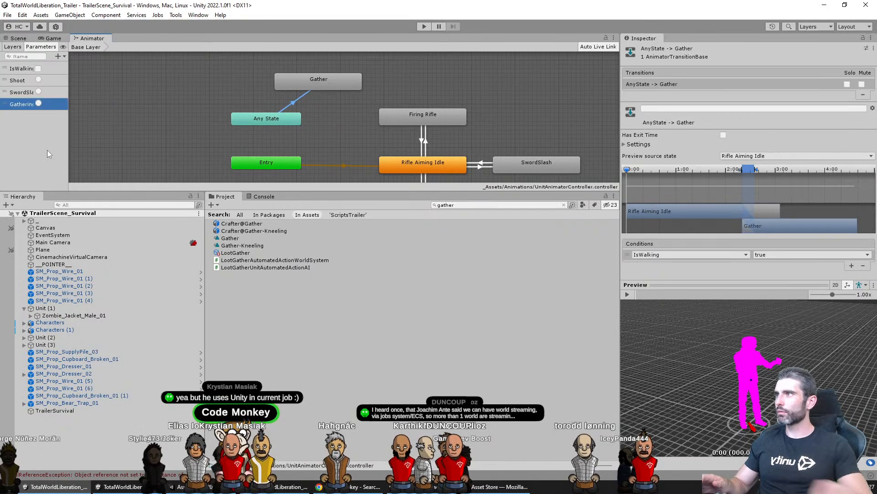
left_click(674, 254)
left_click(655, 308)
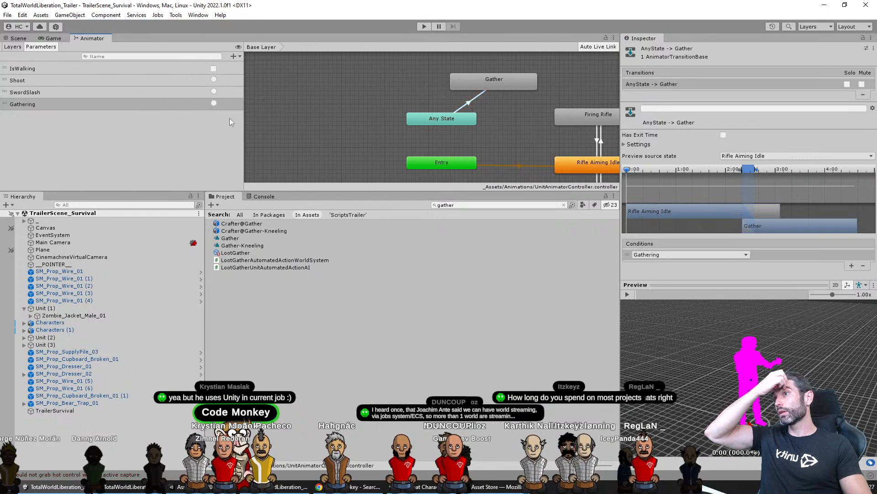
Close the Animator window and reopen UnitAnimatorController from the Characters object
right_click(187, 144)
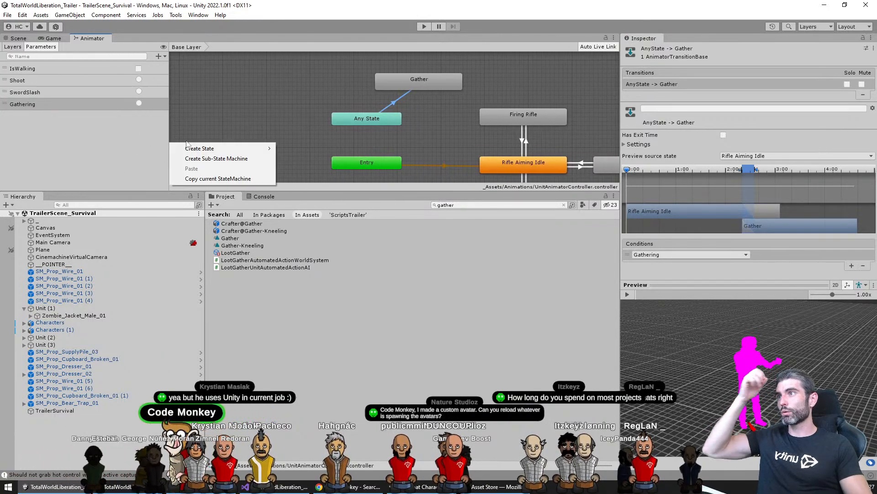
left_click(192, 138)
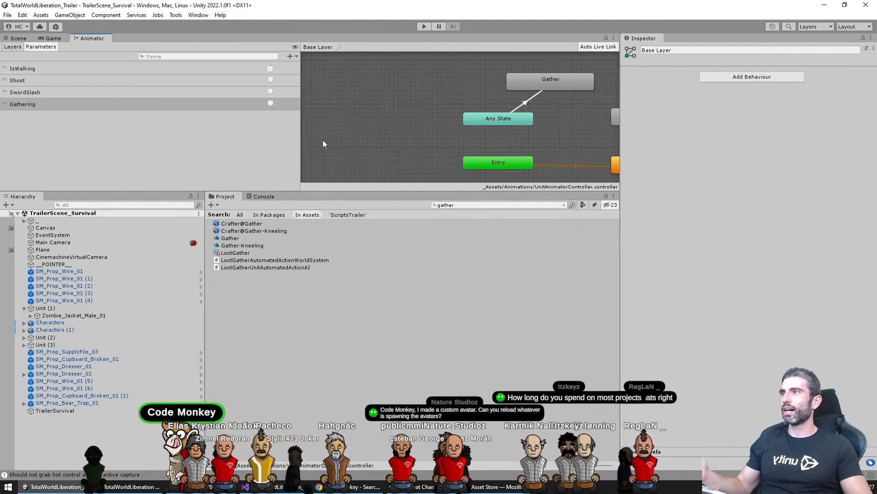
left_click(53, 38)
left_click(92, 38)
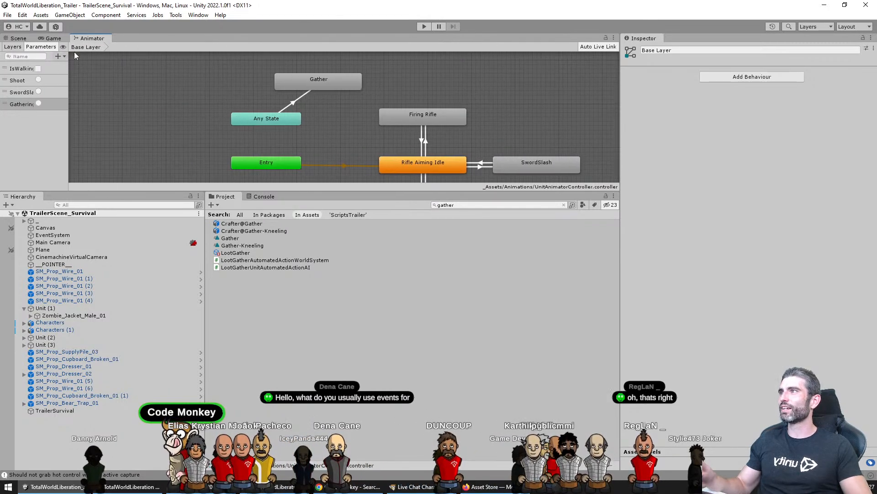
middle_click(91, 39)
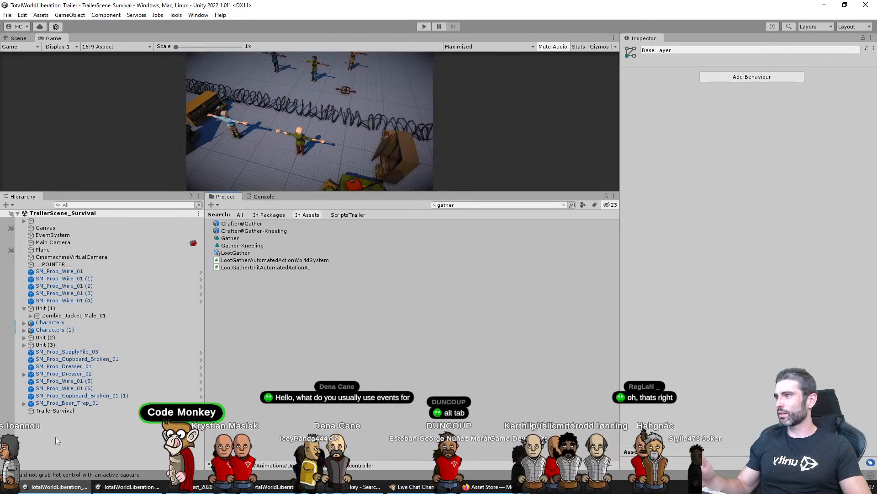
left_click(64, 410)
left_click(68, 338)
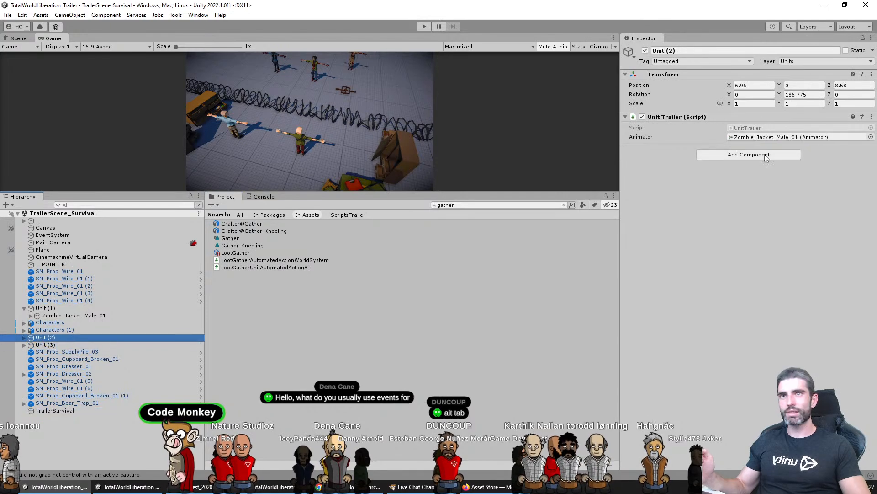
left_click(54, 322)
double_click(767, 137)
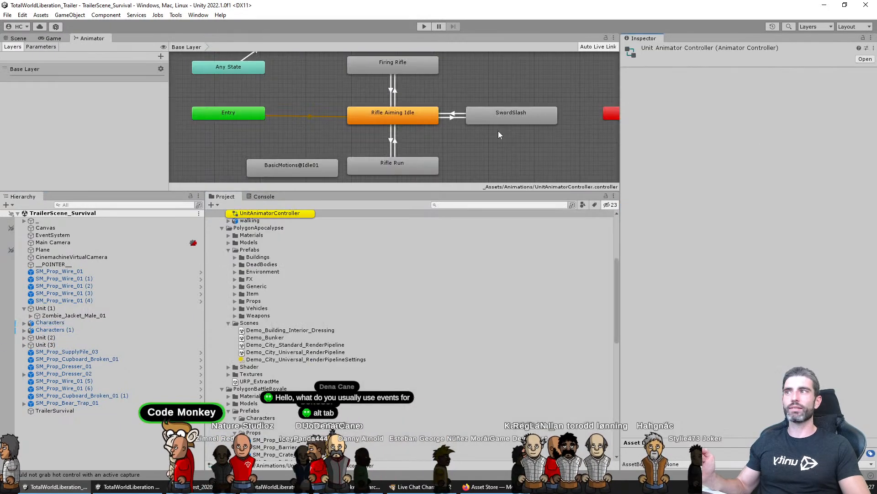
left_click(214, 136)
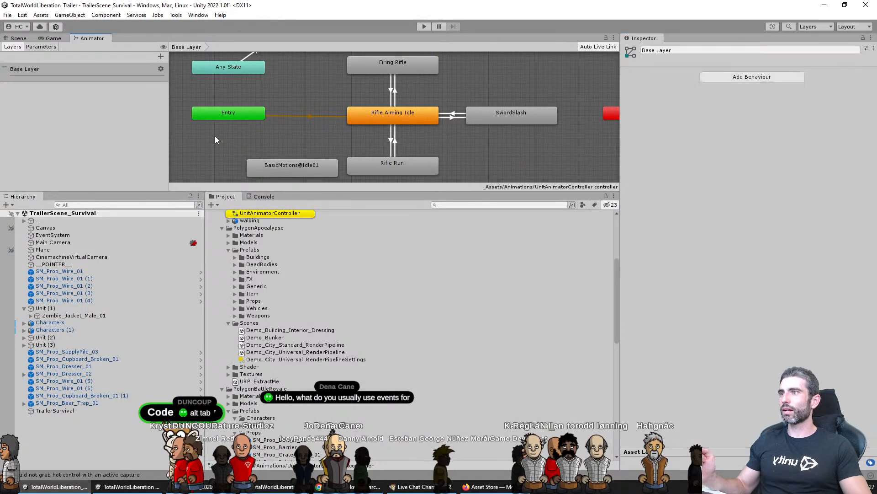
Examine the NullReferenceException entries in the console, clear the log and enlarge the animator graph area
left_click(258, 196)
left_click_drag(337, 191, 350, 173)
left_click(349, 243)
left_click(348, 274)
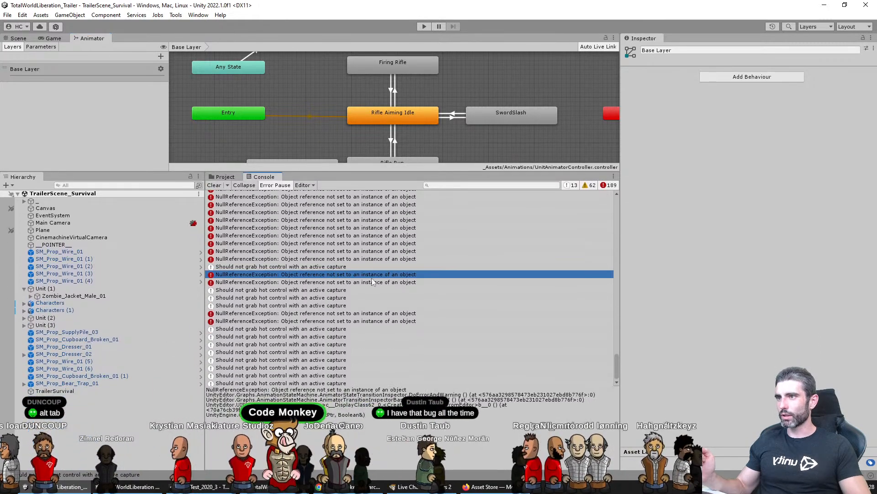
left_click(349, 213)
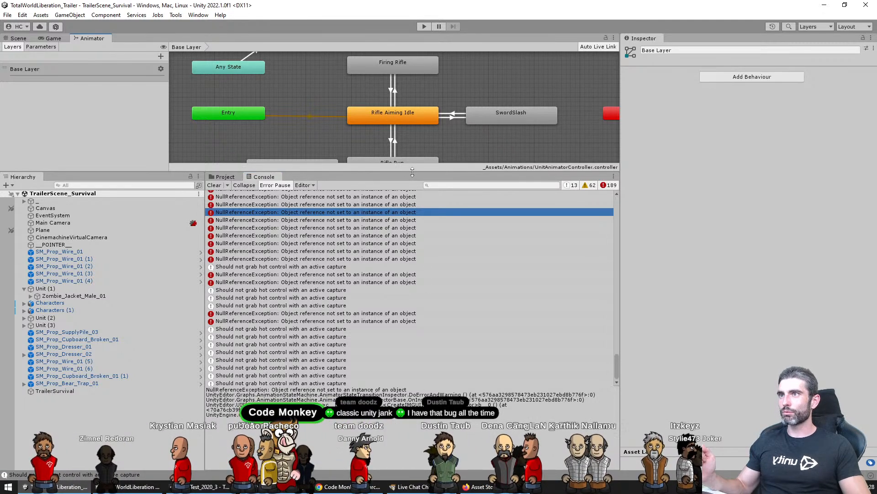
left_click_drag(412, 171, 235, 319)
left_click(214, 332)
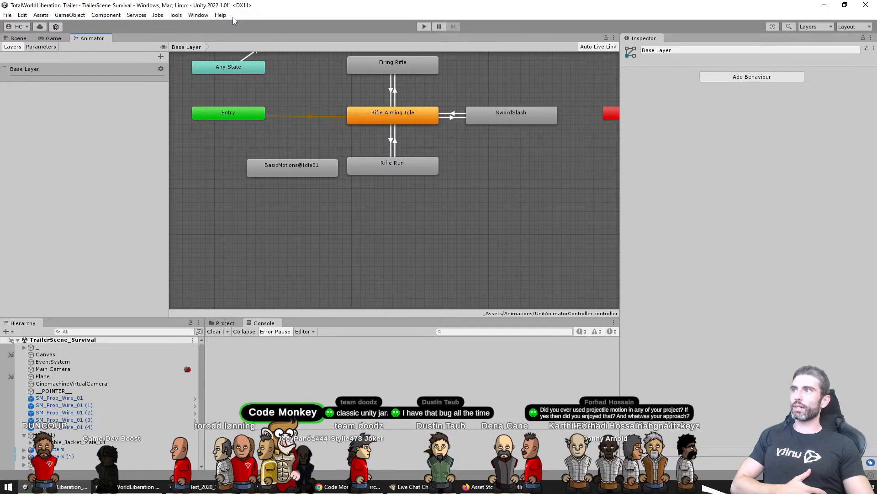
Move the Gather state slightly farther above Any State in the animator graph and select it
middle_click_drag(306, 67, 333, 196)
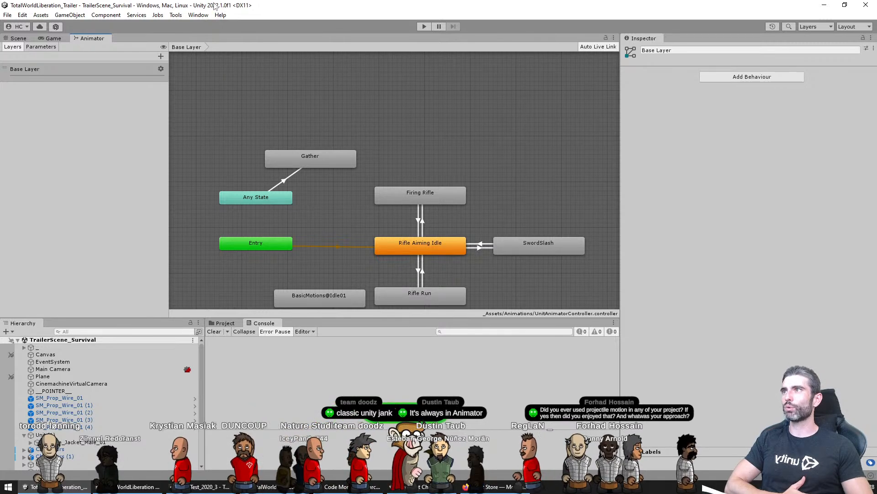
middle_click_drag(434, 159, 490, 158)
left_click_drag(367, 157, 387, 134)
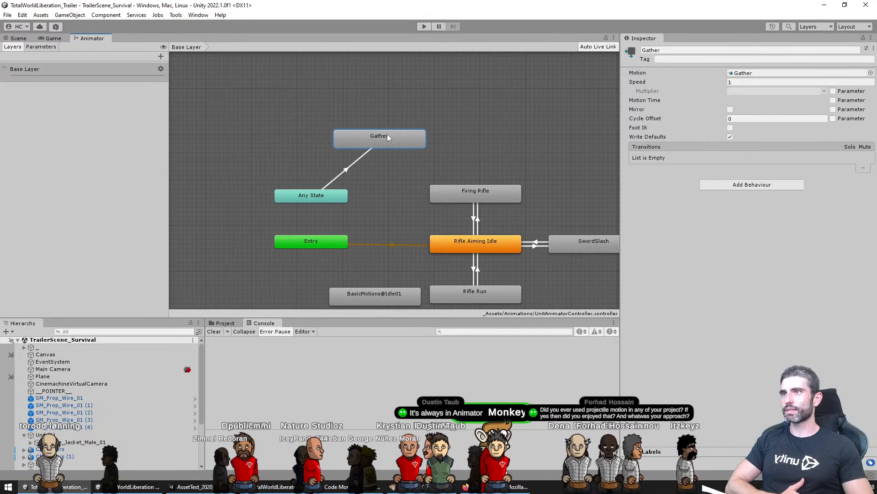
left_click(402, 193)
left_click(390, 142)
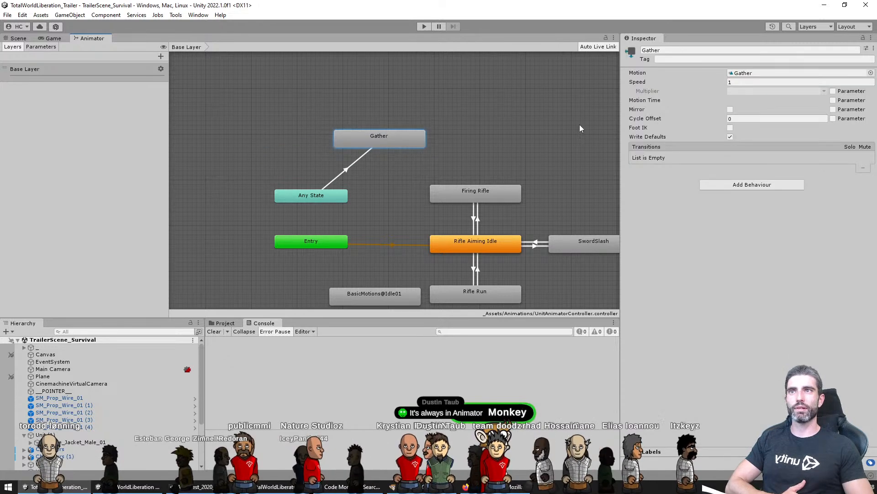
left_click(519, 129)
left_click(385, 134)
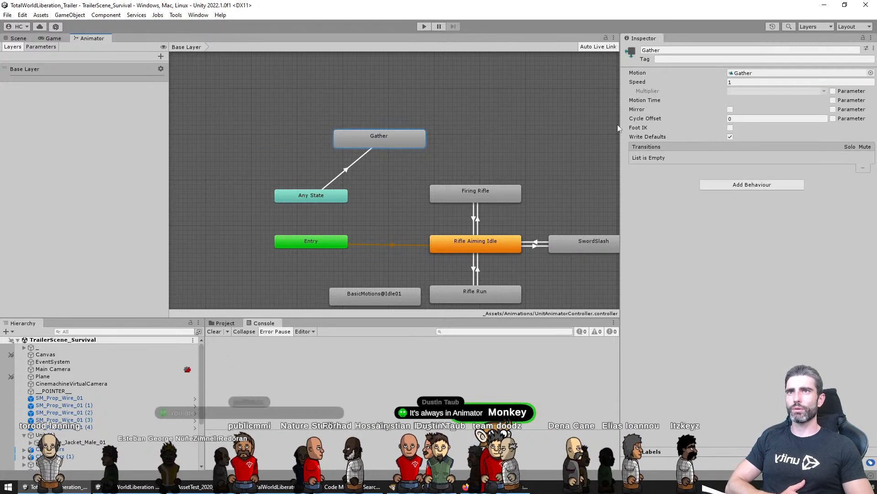
Locate the Gather state's motion clip in the project assets and open its parent Crafter@Gather model's import settings
left_click(225, 323)
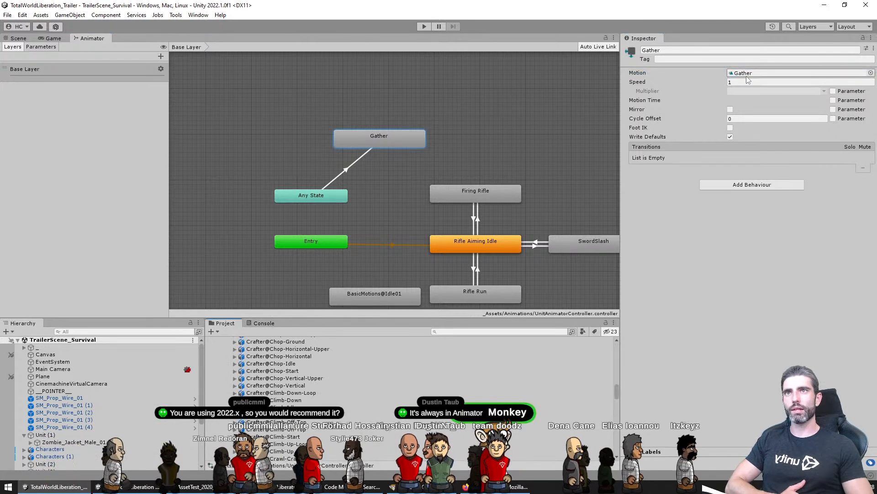
left_click_drag(291, 317, 292, 173)
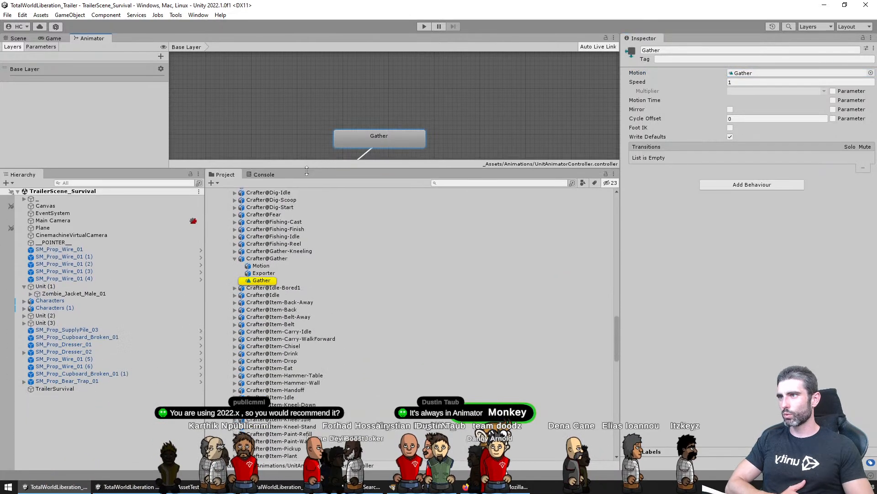
left_click(283, 285)
left_click(262, 264)
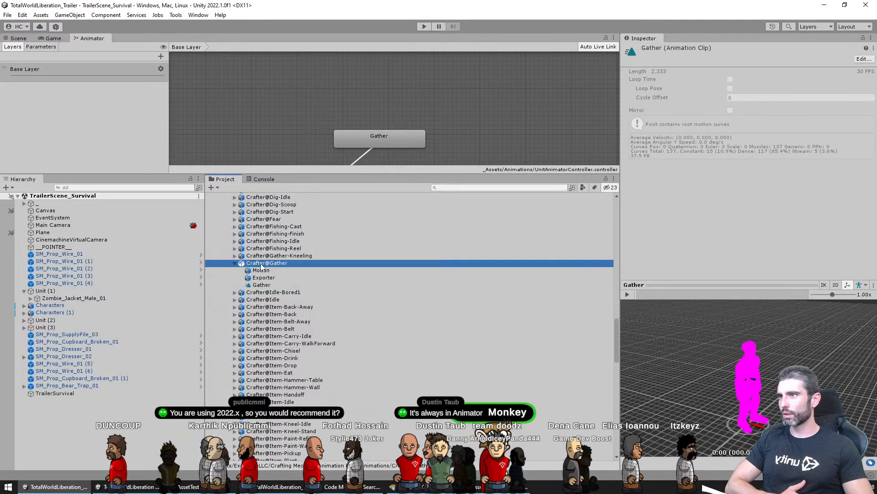
scroll(682, 97, "down", 1)
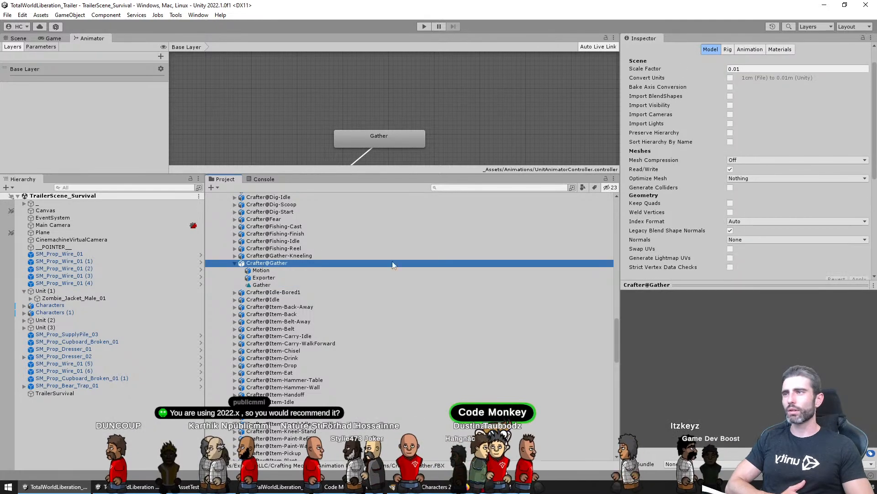
Enable Loop Time for the Gather clip in the Crafter@Gather animation import settings and apply the change
left_click(752, 50)
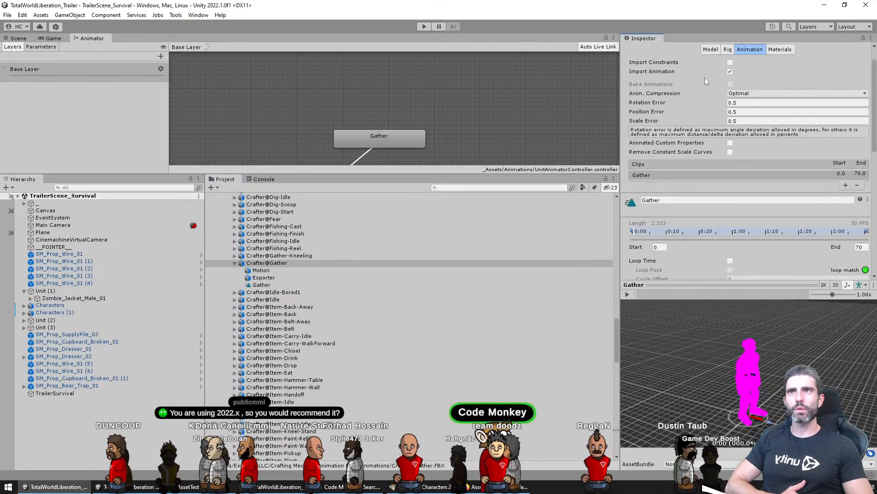
scroll(663, 137, "down", 3)
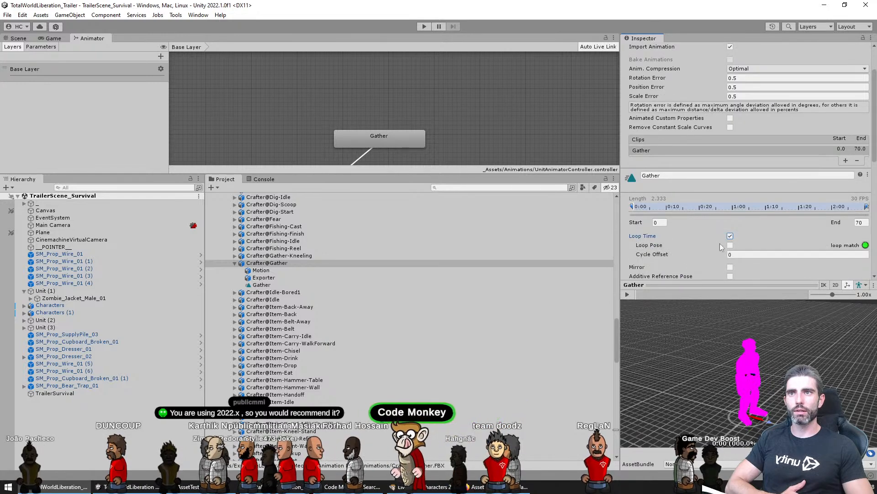
scroll(720, 250, "down", 3)
left_click(731, 162)
scroll(707, 262, "down", 4)
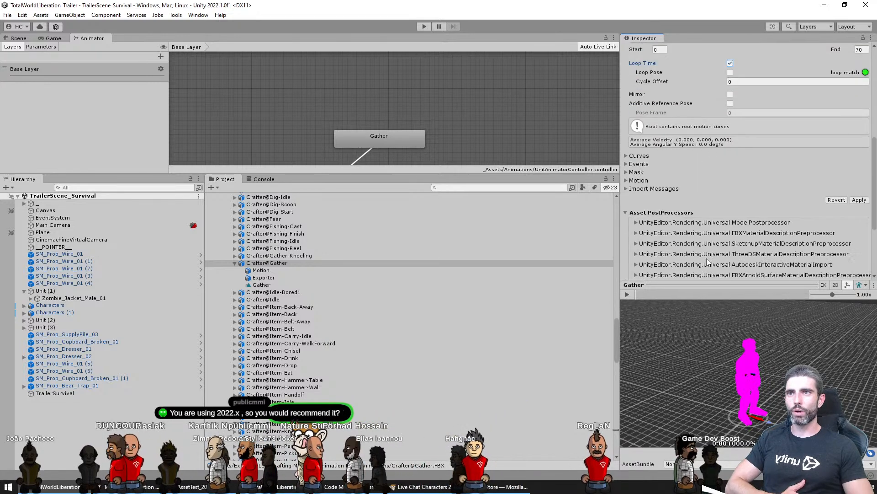
scroll(706, 259, "up", 2)
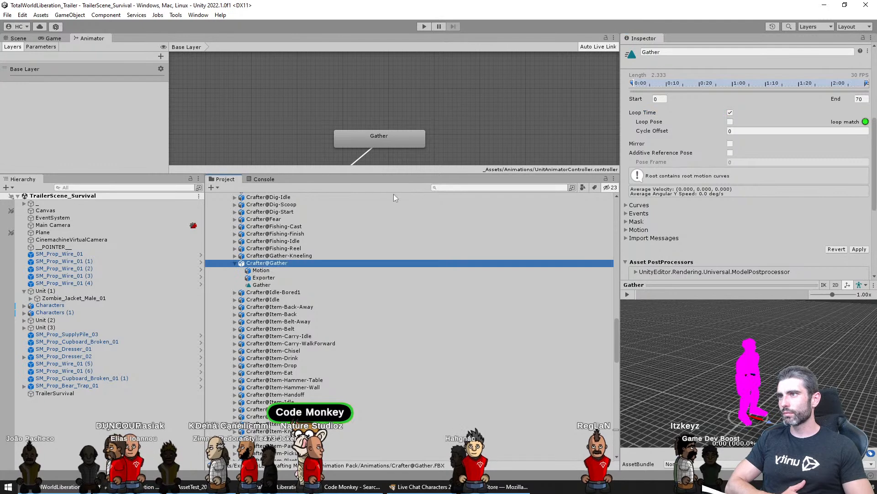
left_click_drag(437, 175, 437, 338)
left_click(214, 212)
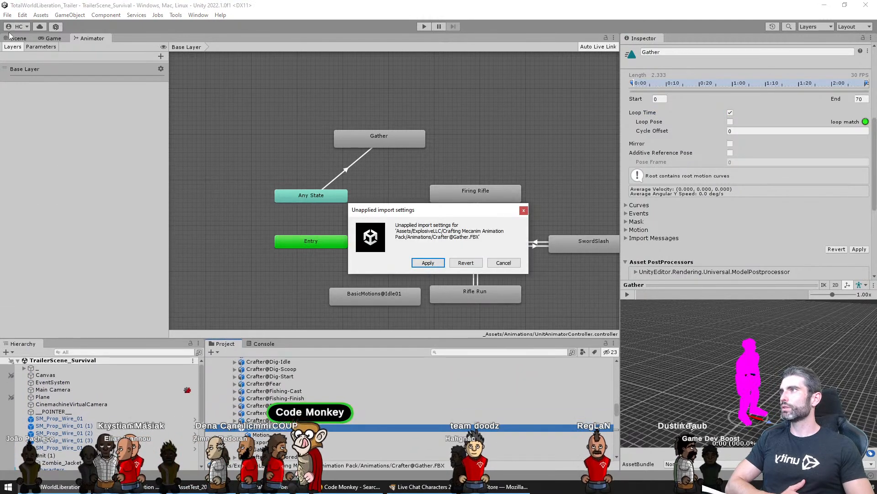
key("Return")
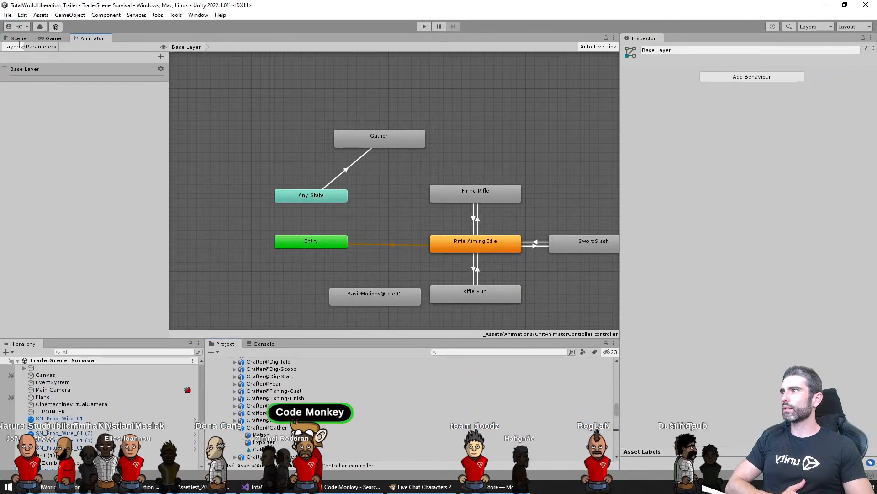
Reopen the Characters object's UnitAnimatorController and inspect the Any State to Gather transition
left_click(18, 38)
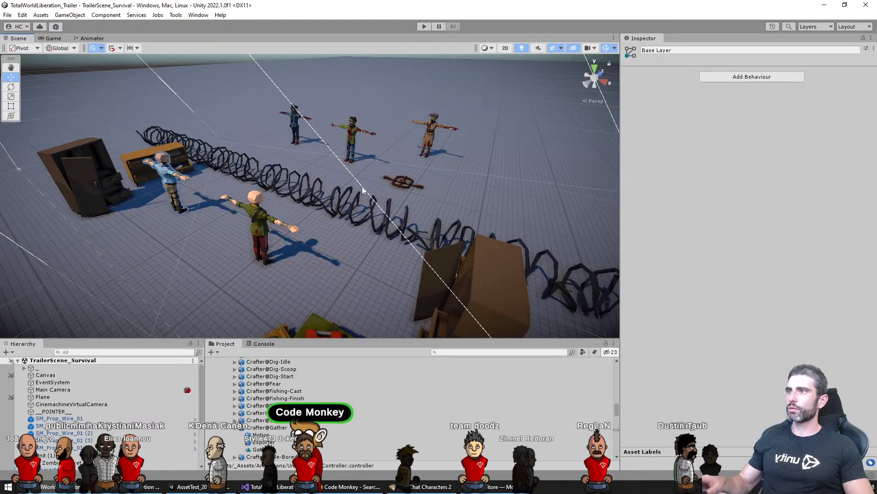
key("alt+Tab")
key("alt+Tab")
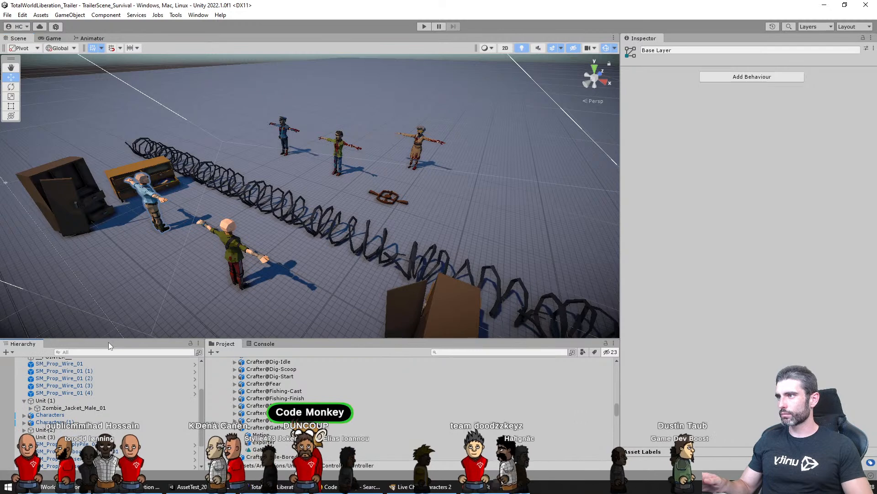
left_click_drag(108, 340, 108, 247)
left_click(51, 378)
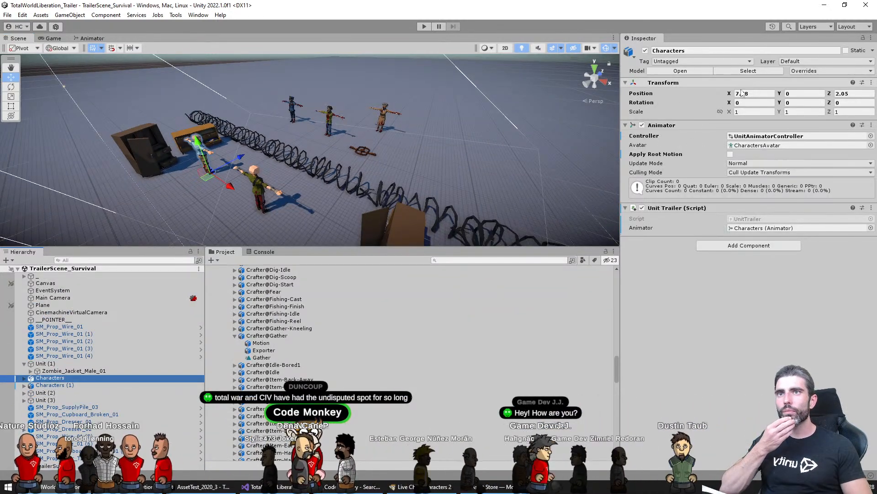
double_click(769, 136)
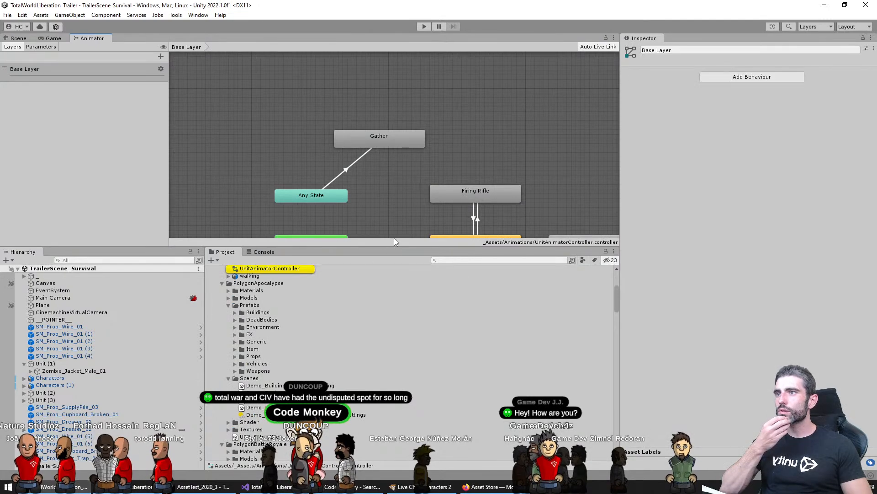
left_click_drag(393, 245, 375, 342)
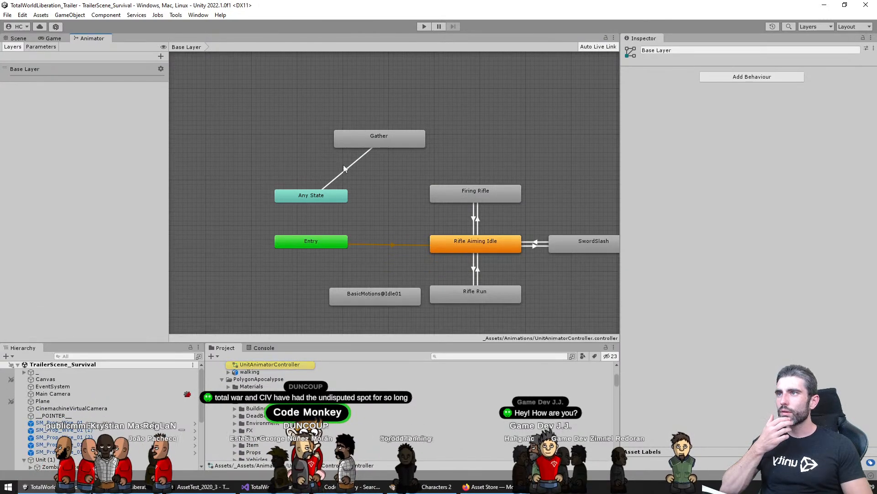
left_click(346, 169)
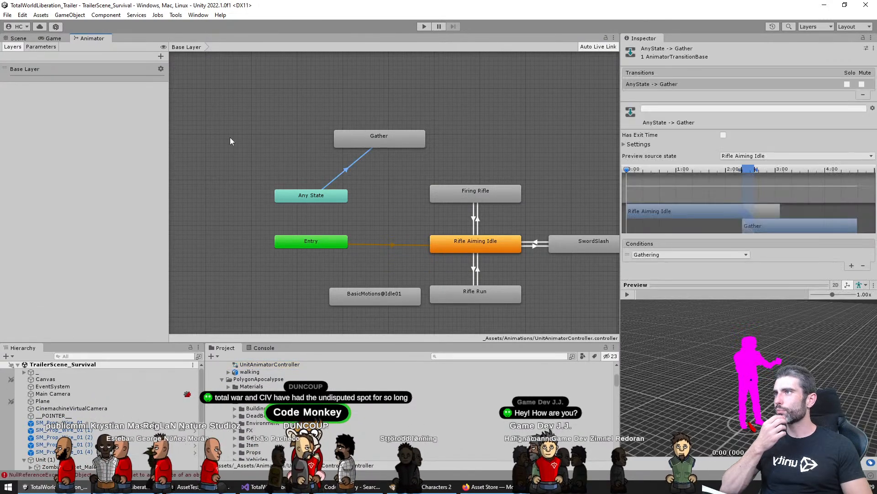
Add a transition from the Gather state to Rifle Aiming Idle and move Gather slightly closer to Any State
left_click(263, 117)
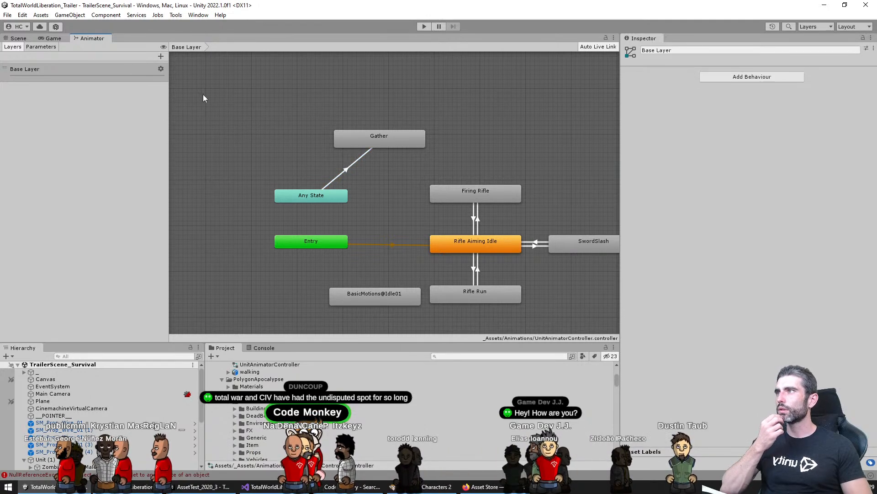
right_click(372, 143)
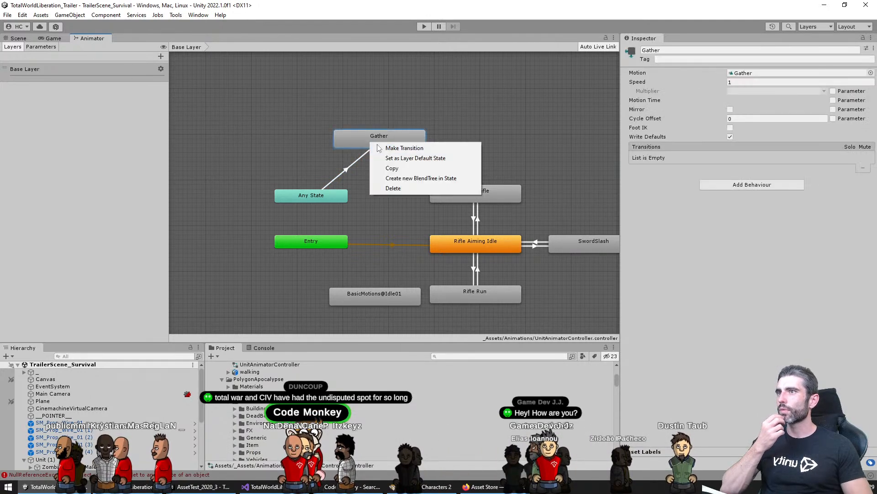
left_click(384, 147)
left_click(460, 240)
mouse_move(392, 141)
left_mouse_down()
mouse_move(360, 145)
mouse_move(373, 150)
left_mouse_up()
left_click(422, 129)
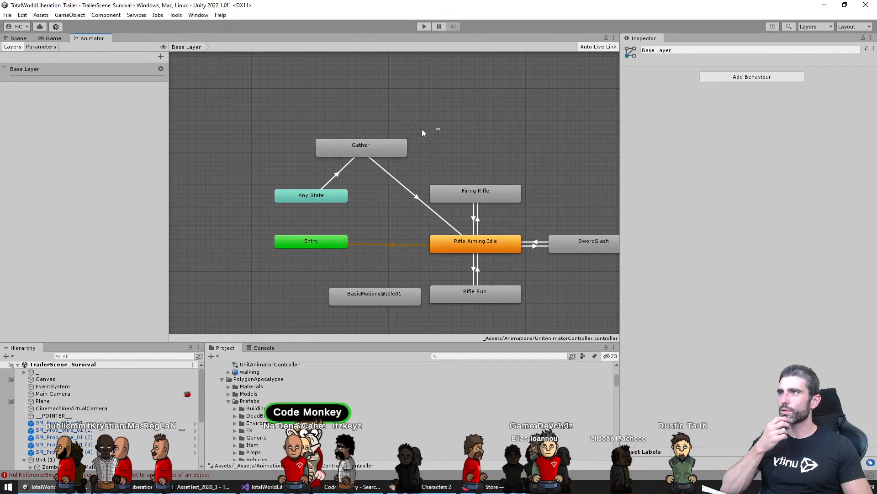
Delete the Gathering trigger from the animator controller's parameters
left_click(334, 180)
left_click(34, 47)
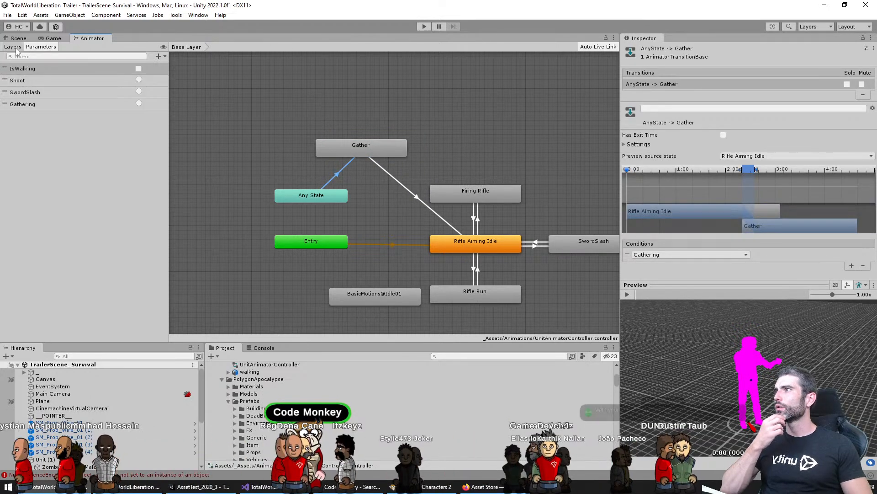
left_click(20, 106)
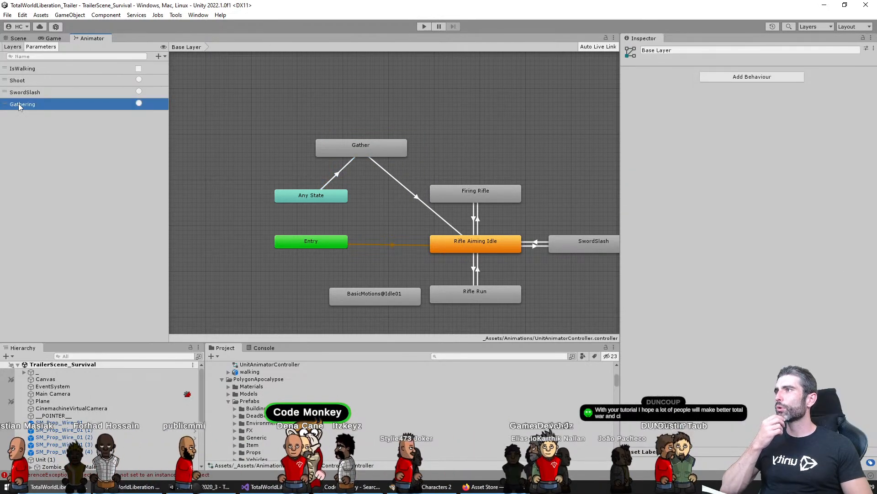
right_click(45, 108)
left_click(54, 116)
left_click(465, 263)
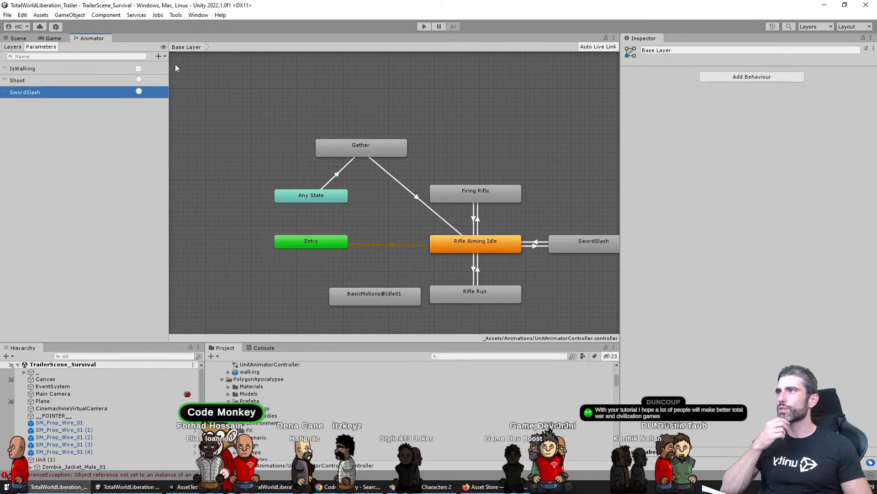
Add a Bool parameter named IsGathering to the animator controller
left_click(161, 56)
left_click(176, 88)
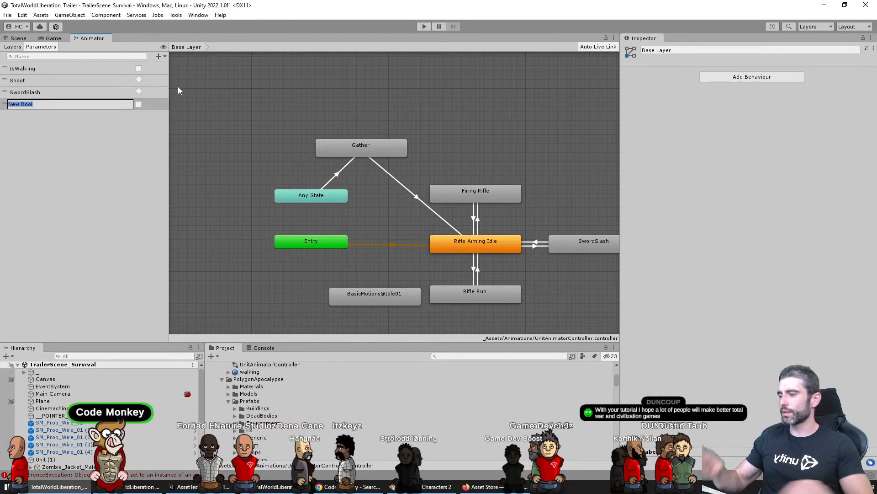
type("IsGa")
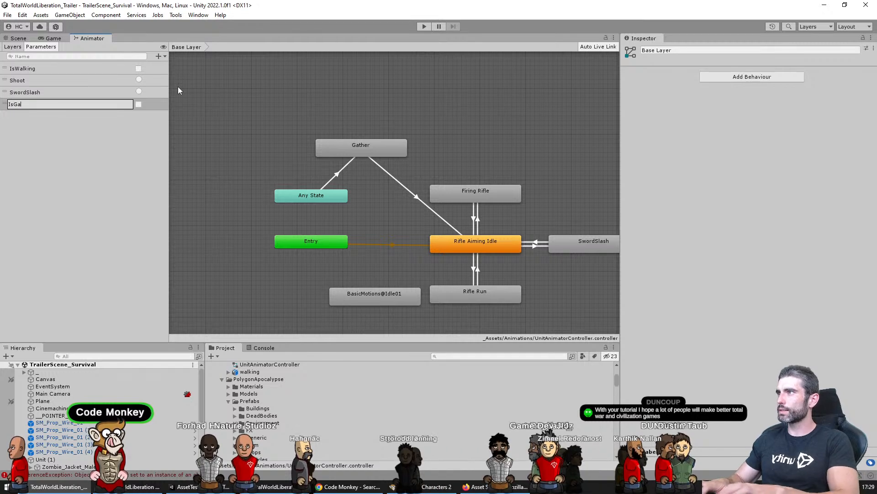
type("thering")
key("Return")
Set the Any State to Gather transition's condition to the IsGathering parameter
left_click(323, 184)
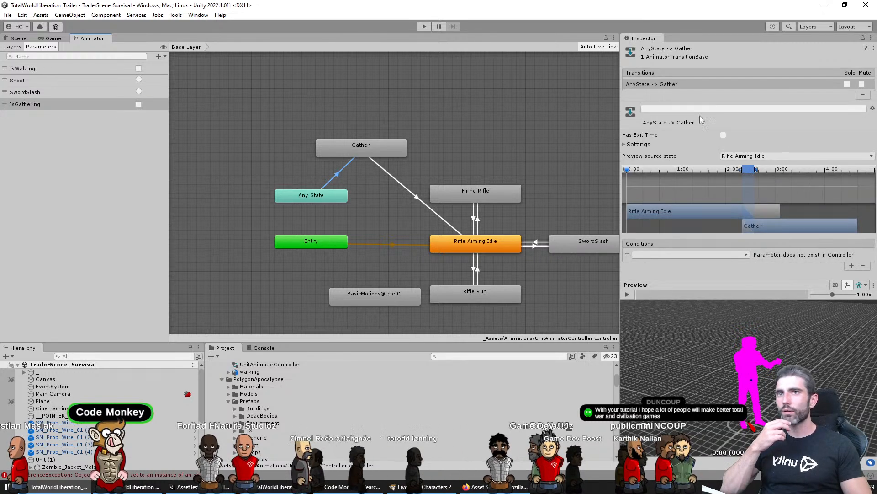
left_click(739, 256)
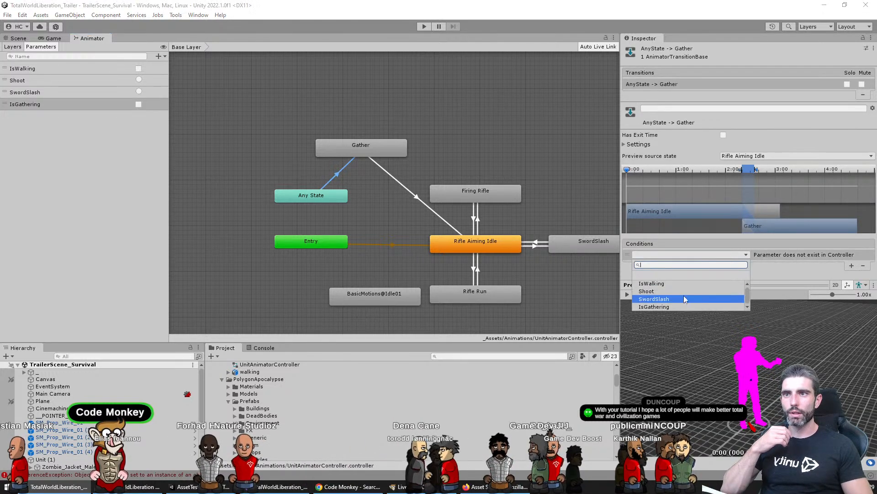
left_click(684, 307)
Turn off Has Exit Time on the Gather to Rifle Aiming Idle transition and add the condition IsGathering false
left_click(414, 199)
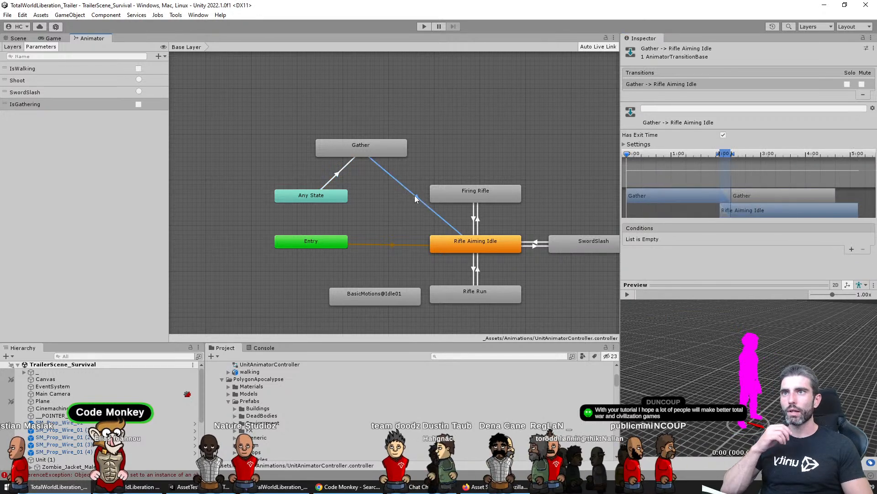
left_click(723, 135)
left_click(852, 249)
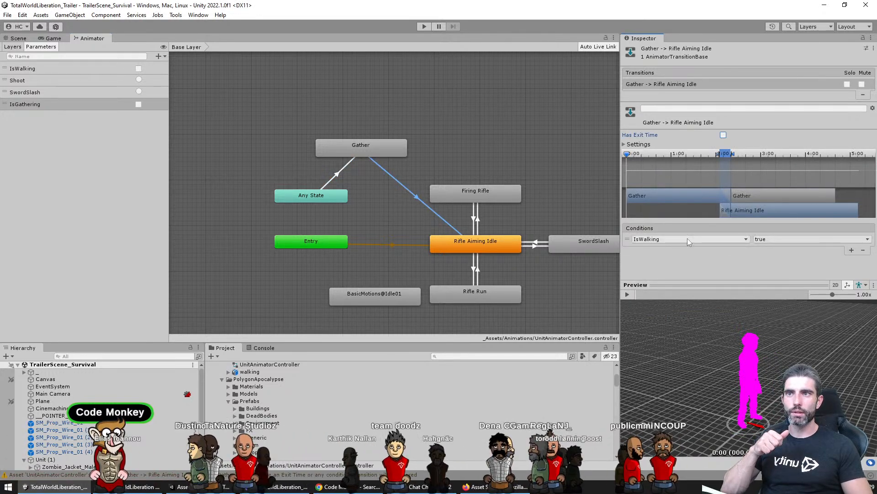
left_click(690, 239)
left_click(655, 294)
left_click(760, 240)
left_click(774, 249)
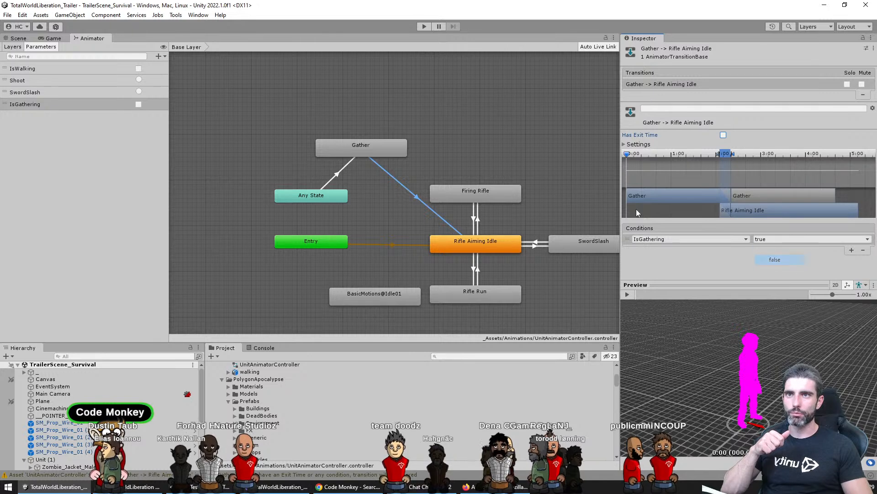
left_click(505, 156)
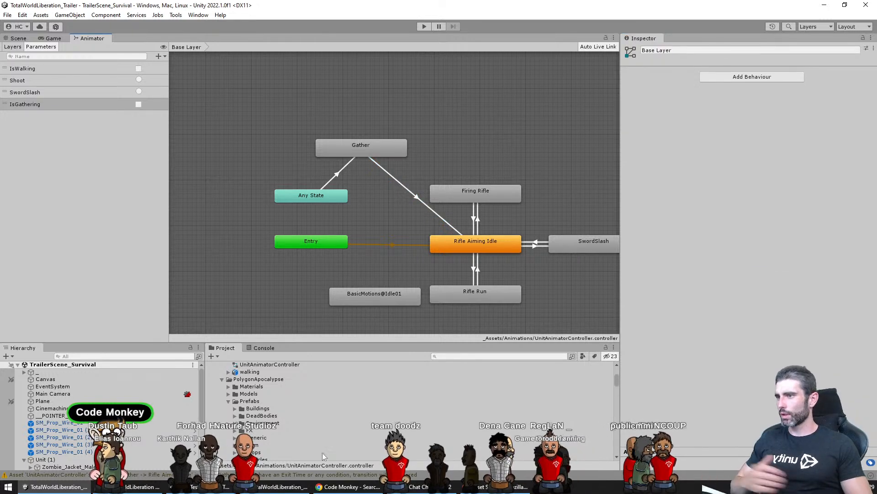
In the TrailerSurvival script in Visual Studio, change survivor 1's SetTrigger call to SetBool("Gathering", true) and save
left_click(297, 486)
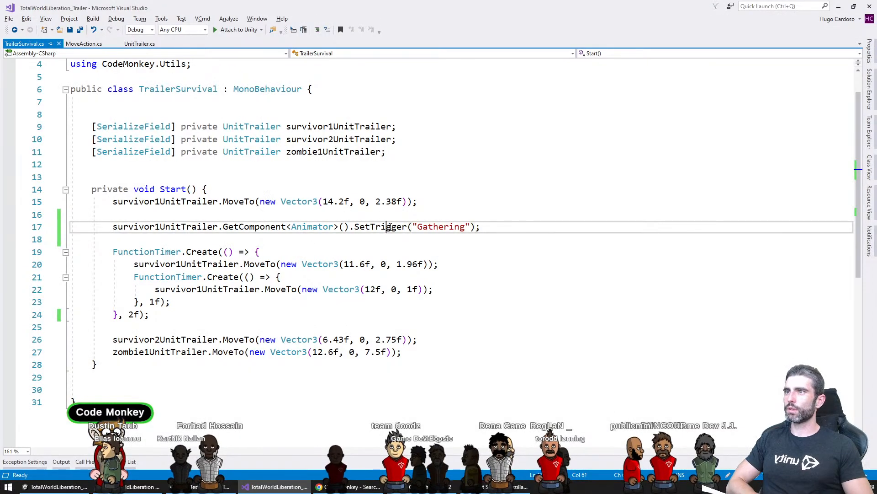
double_click(377, 227)
type("setbo")
type("ol")
key("Tab")
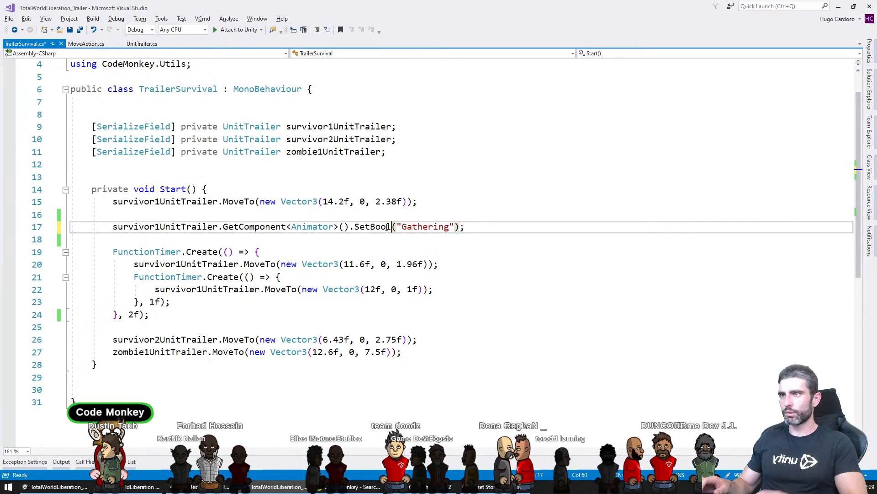
type(", true")
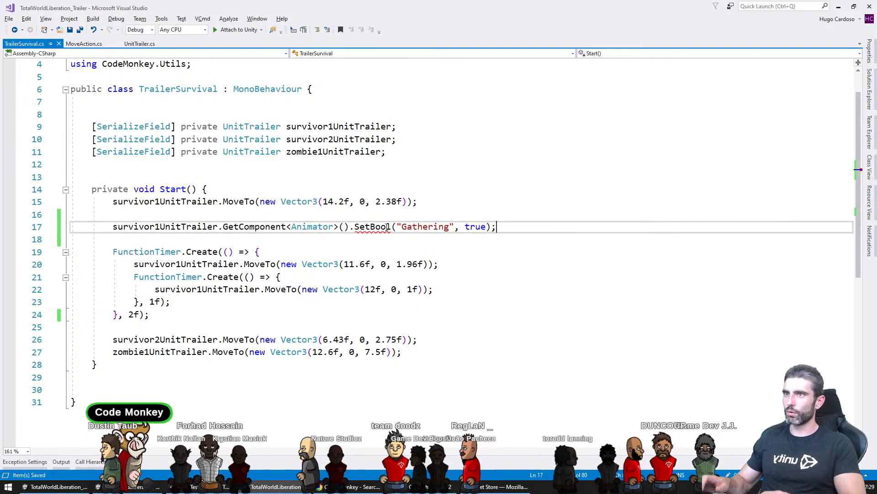
key("ctrl+s")
Insert survivor1UnitTrailer.GetComponent<Animator>().SetBool("Gathering", false); as the first line inside the outer FunctionTimer callback
key("Down")
key("Down")
key("Down")
key("Up")
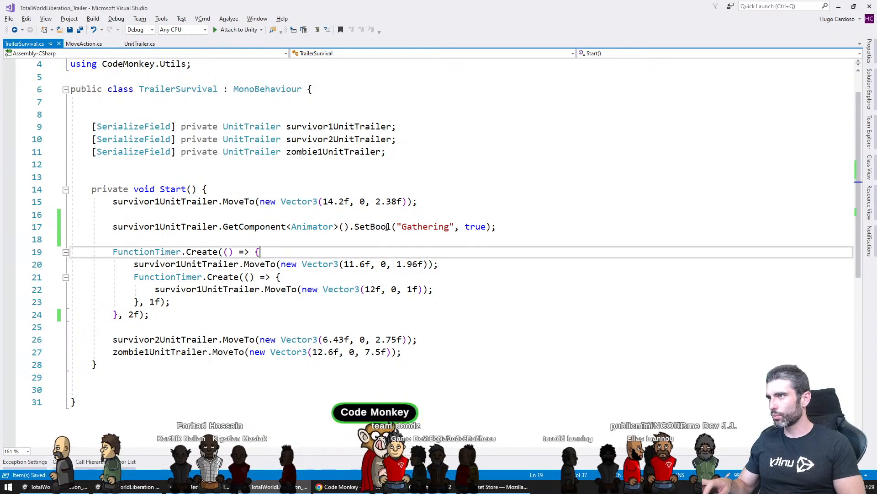
key("Return")
type("survivor1UnitTrailer.GetComponent<Animator>().SetBool(\"Gathering\", true);")
key("BackSpace")
key("BackSpace")
key("BackSpace")
key("BackSpace")
type("false")
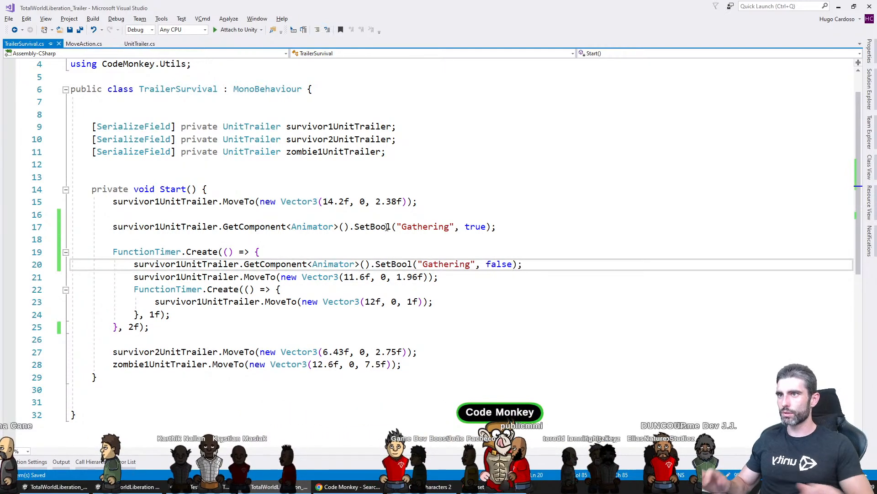
Set the outer FunctionTimer delay to 3f, keep the inner delay at 1f, and save the script
left_click(161, 238)
left_click(128, 328)
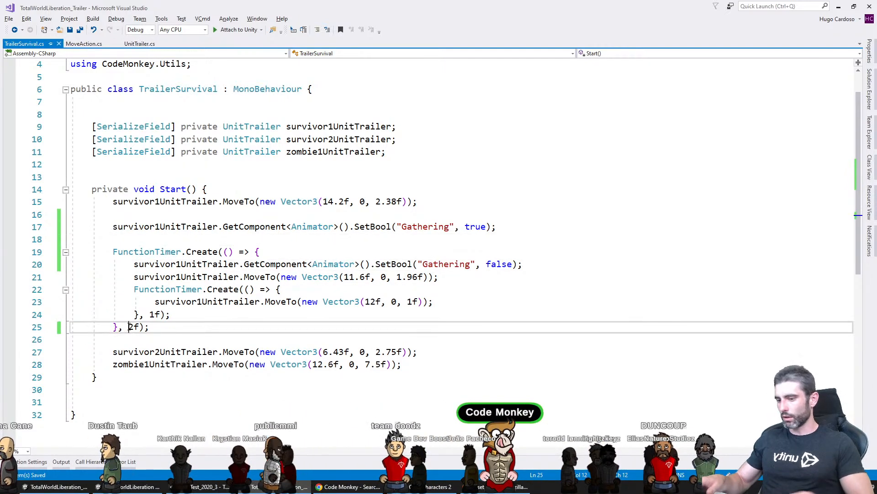
key("Delete")
type("3")
key("Up")
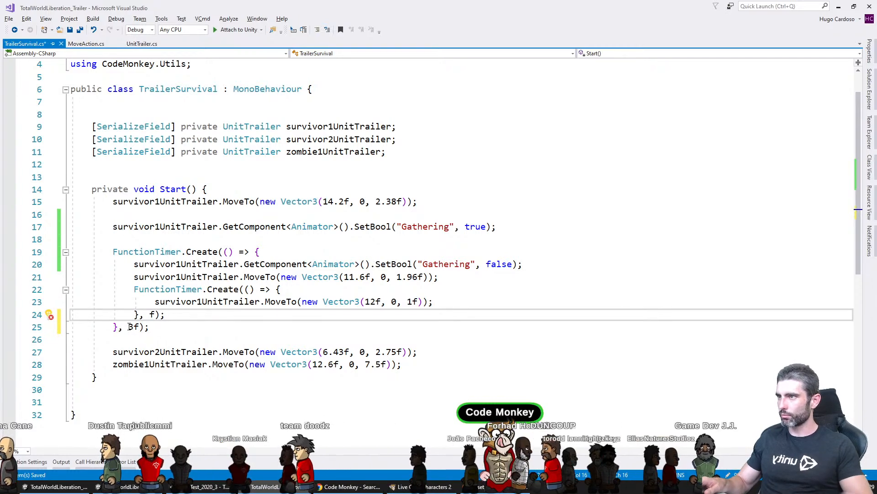
key("BackSpace")
type("1")
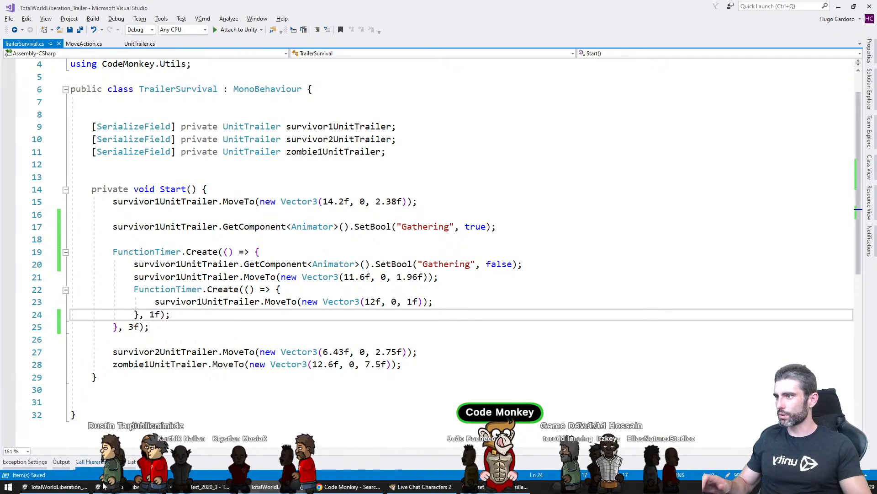
Switch to Unity to reload the scripts, show the scene view and clear the selection
left_click(101, 486)
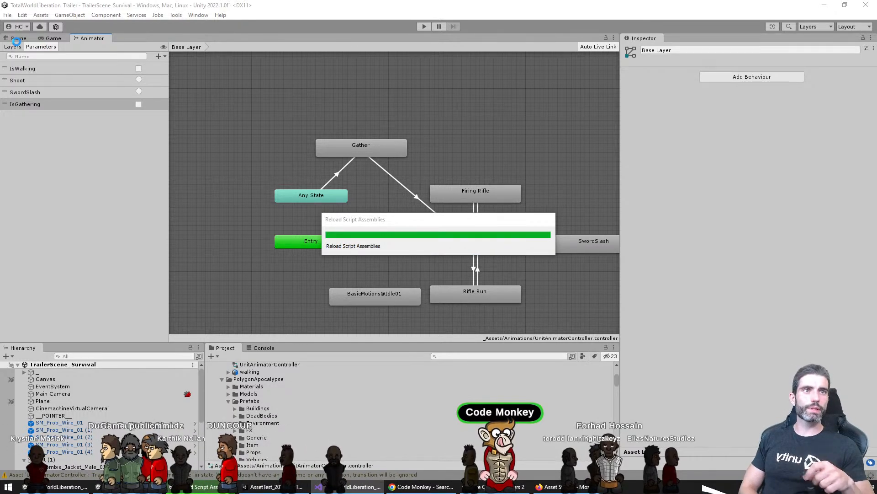
left_click(17, 39)
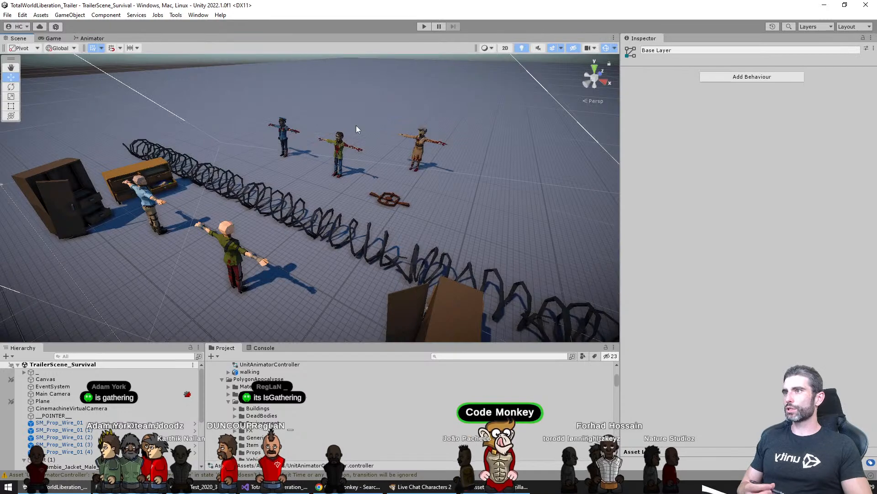
left_click(371, 105)
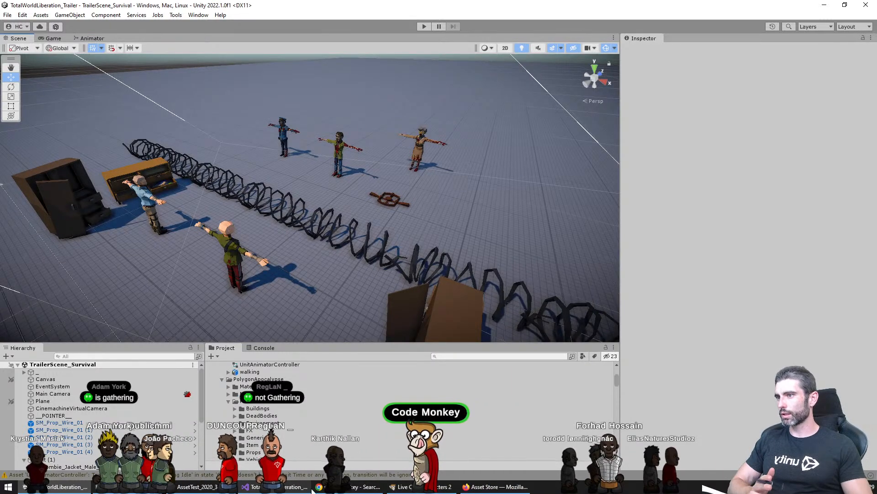
Back in the TrailerSurvival script, rename the parameter to "IsGathering" in both SetBool calls and save
left_click(281, 487)
left_click(417, 227)
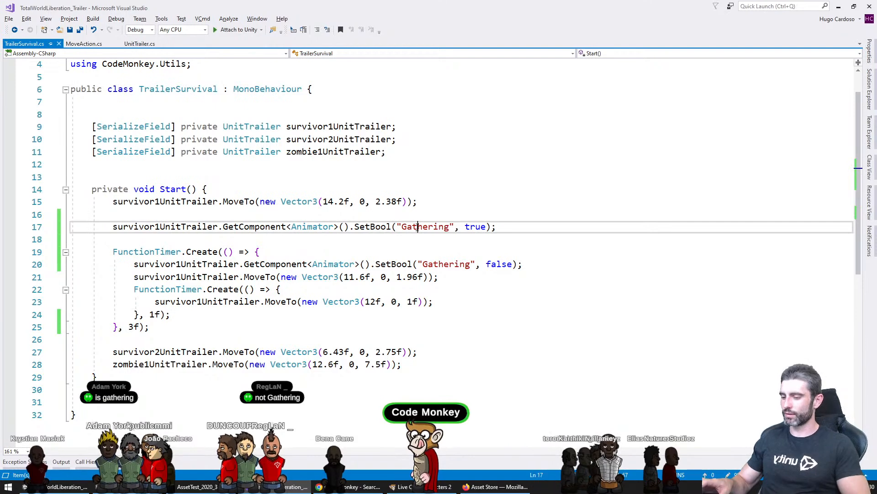
key("Left")
key("Left")
key("Left")
type("I")
key("Down")
key("Down")
key("Down")
key("Right")
key("Right")
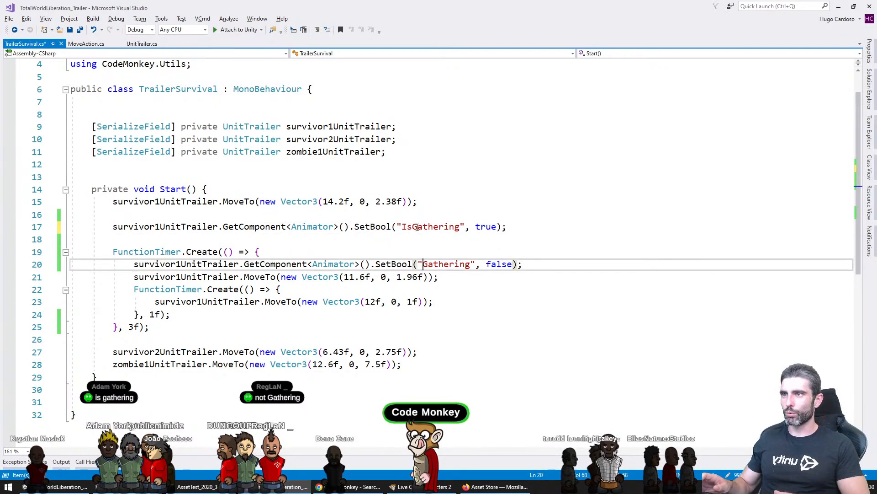
type("Is")
key("ctrl+s")
Return to Unity, play the scene to test survivor 1's gathering animation, and stop it
key("alt+Tab")
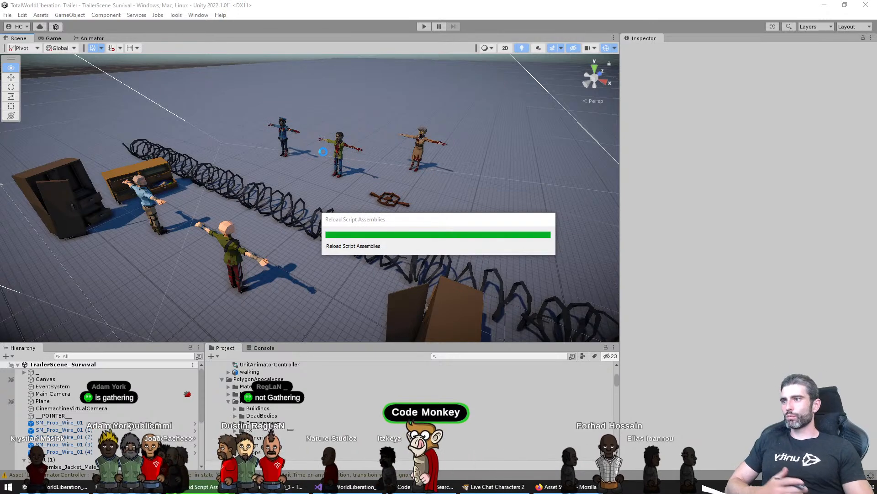
left_click(425, 27)
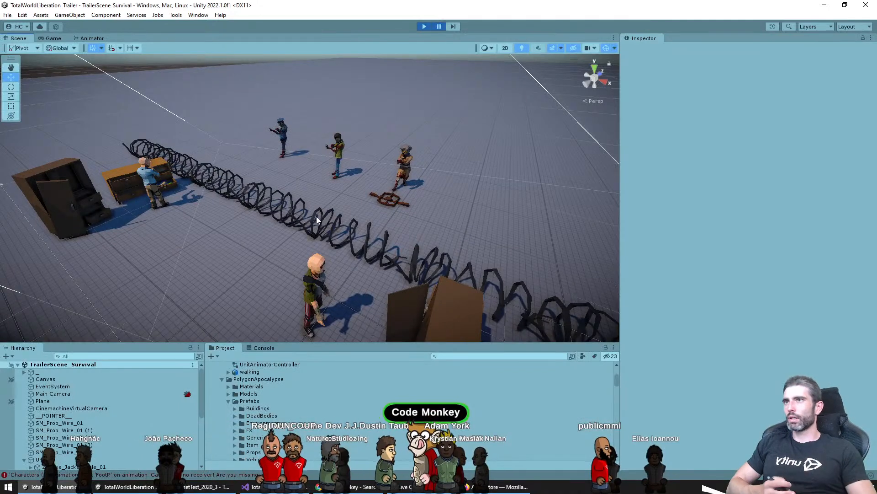
left_click(424, 27)
Examine the console error from the play test and select the Characters (1) object it refers to
left_click(104, 475)
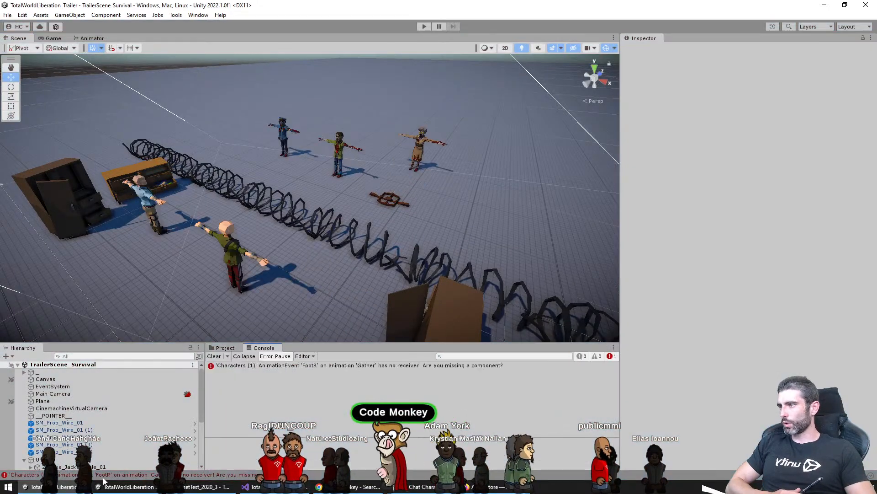
left_click(300, 368)
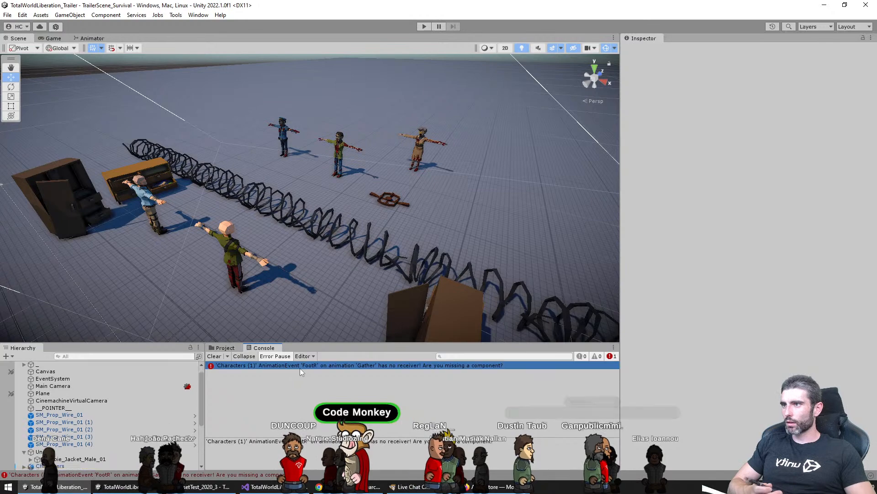
left_click(67, 439)
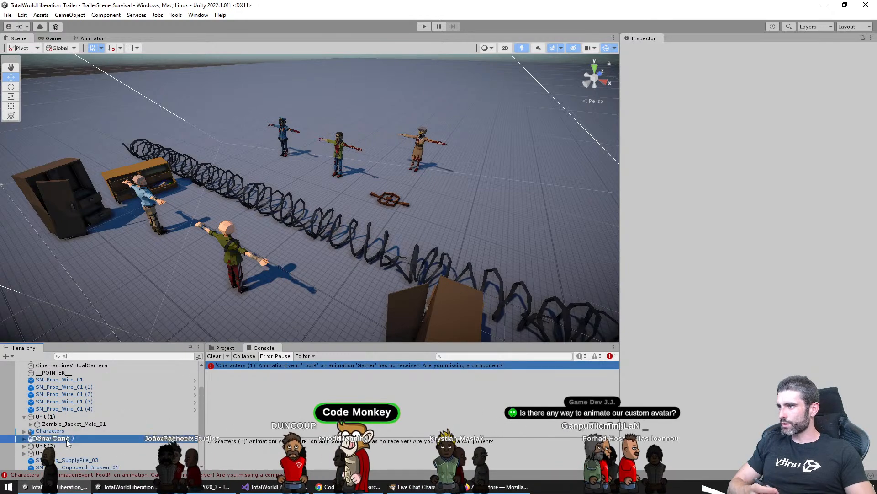
Enlarge the lower panels and dock an Animation window beside the Project and Console for Characters (1)
left_click(225, 347)
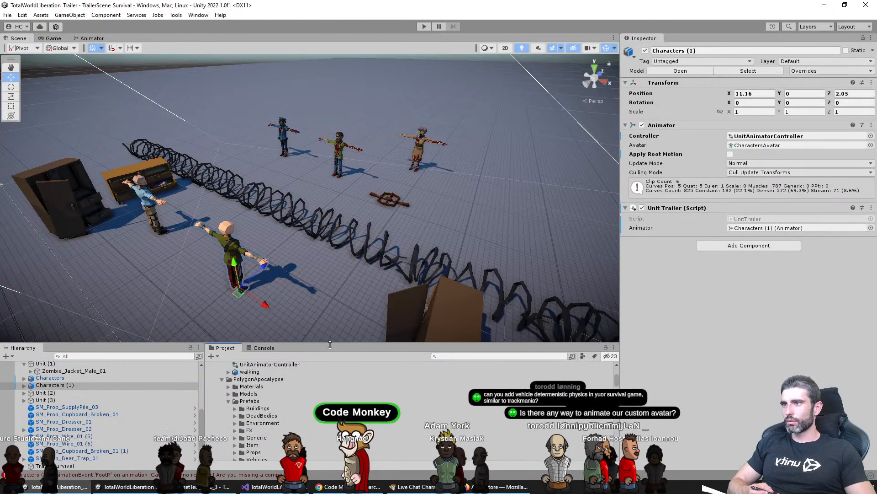
left_click_drag(330, 345, 325, 168)
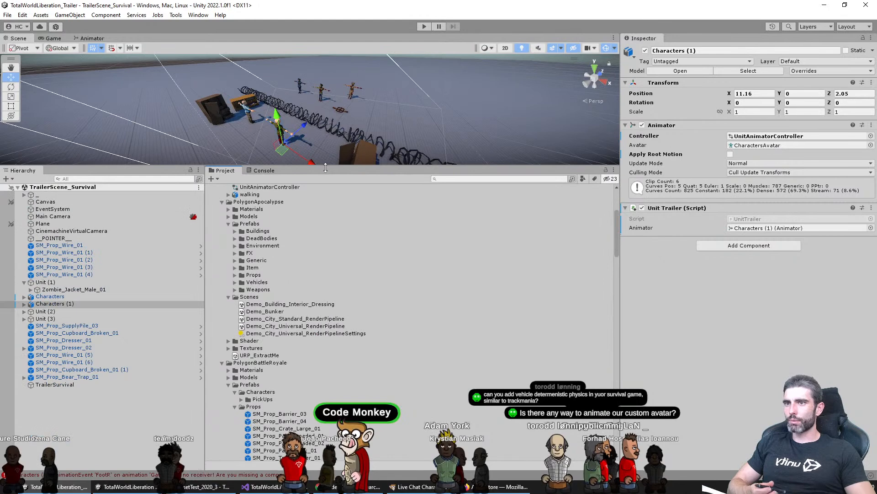
left_click(198, 15)
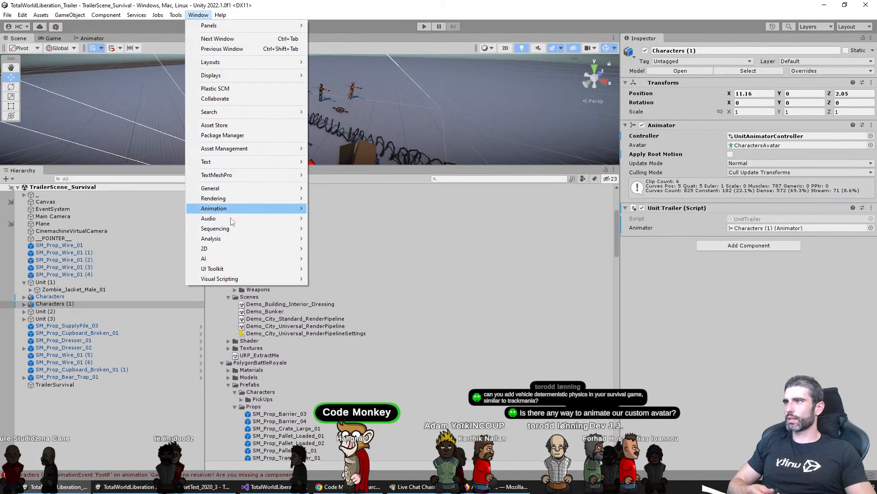
mouse_move(221, 211)
left_click(346, 211)
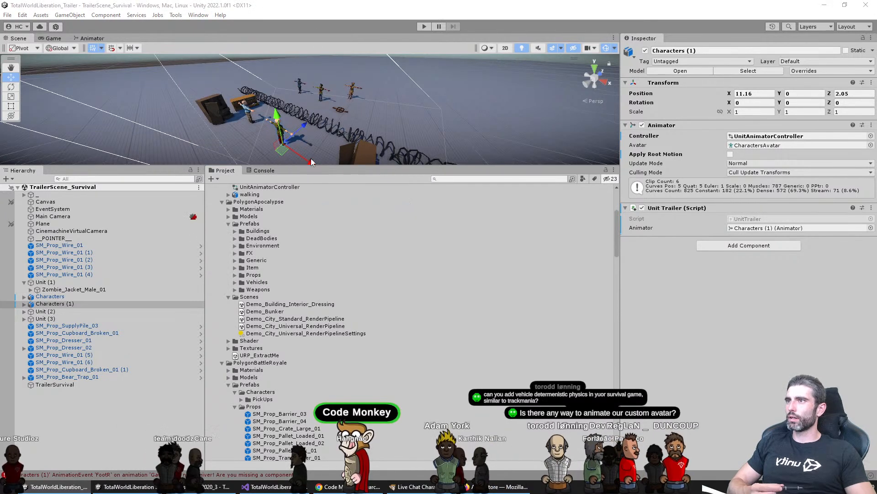
left_click_drag(876, 91, 309, 172)
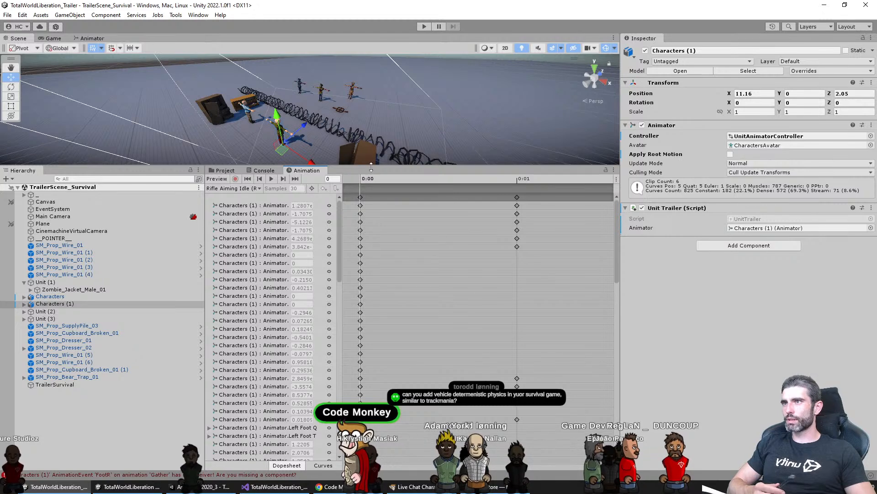
left_click_drag(371, 167, 371, 211)
Show the read-only Gather clip in the Animation window and scrub its timeline to inspect the FootR animation events
left_click(233, 232)
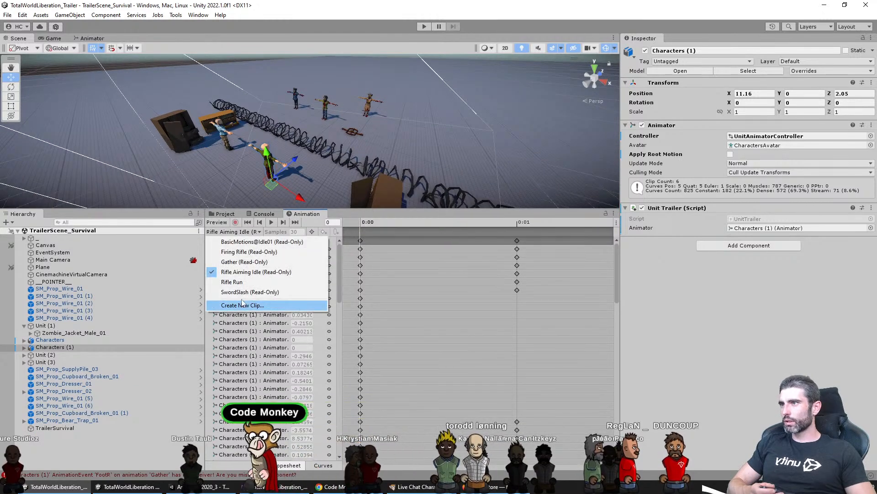
left_click(244, 261)
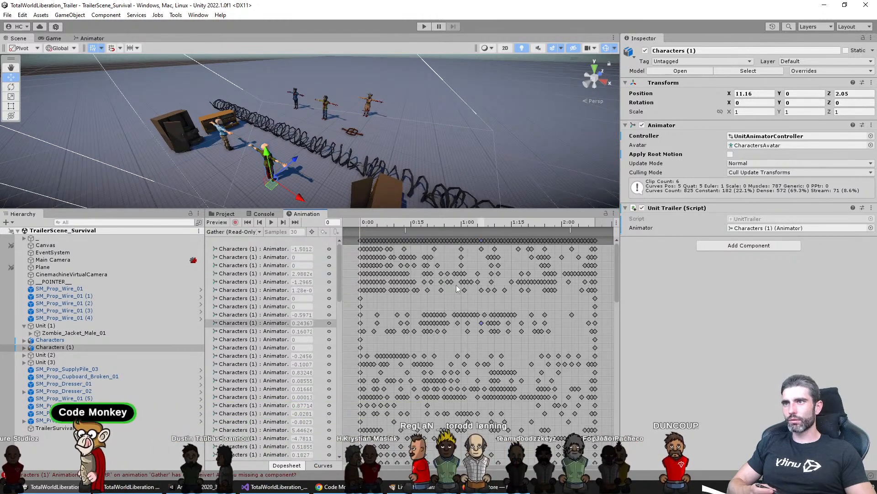
left_click(400, 229)
left_click_drag(415, 222, 417, 222)
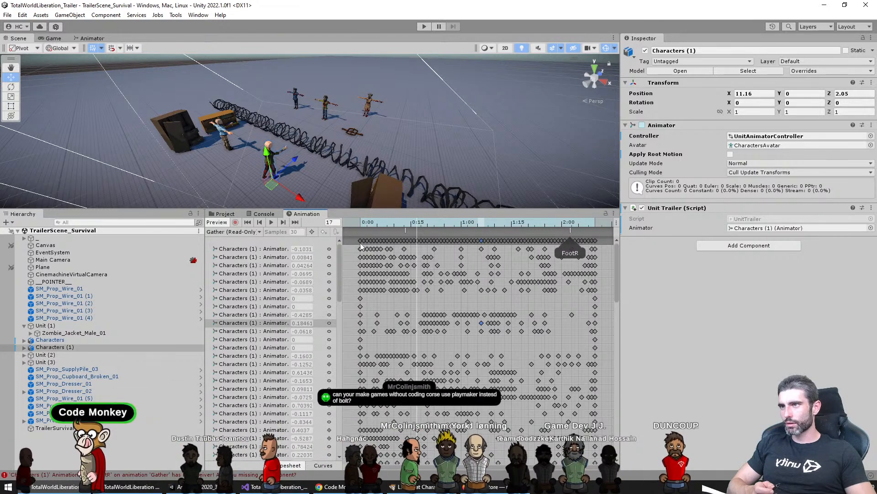
Duplicate the Gather clip inside Crafter@Gather and assign the editable copy as the motion of the Animator's Gather state
left_click(211, 215)
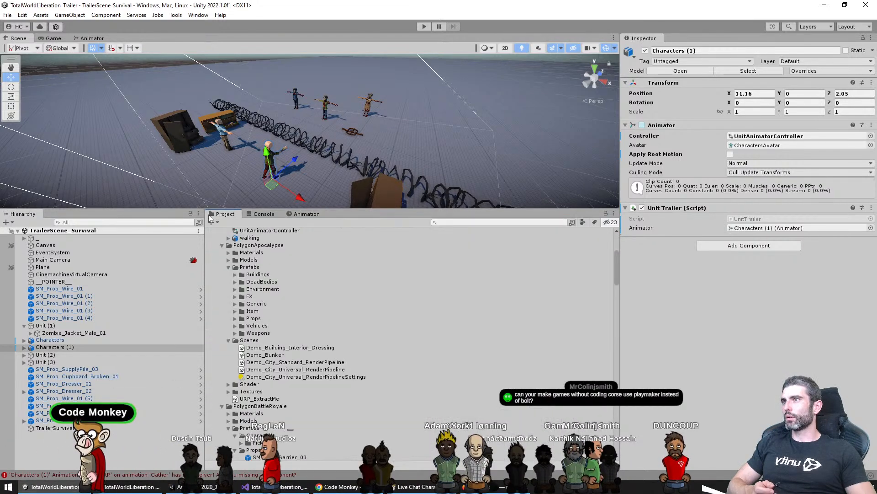
scroll(294, 319, "up", 5)
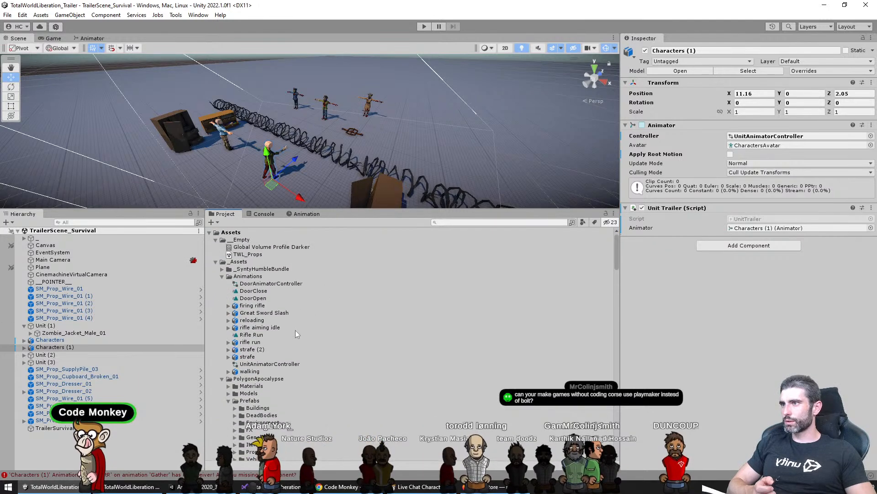
left_click(91, 38)
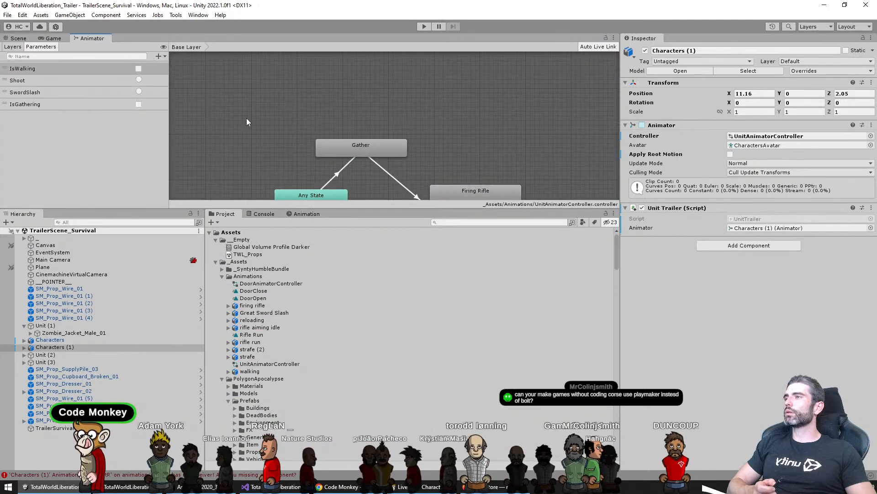
left_click(347, 146)
left_click(800, 73)
scroll(278, 340, "down", 3)
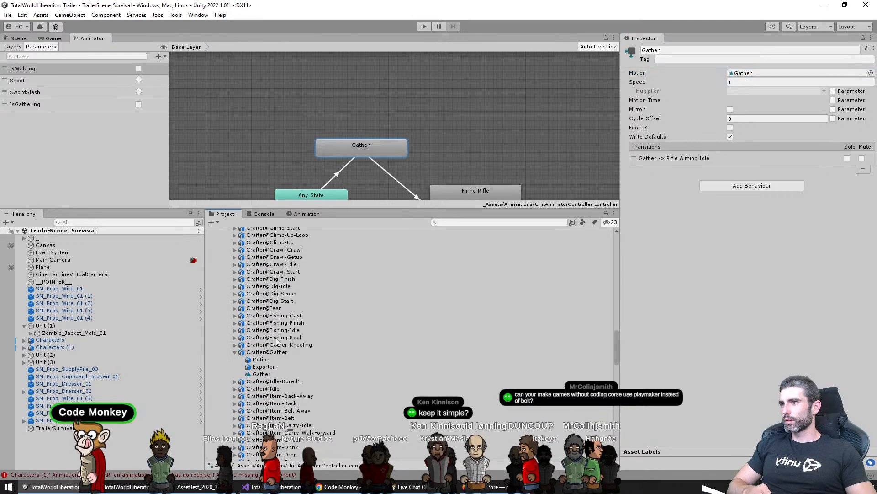
left_click(262, 374)
key("ctrl+d")
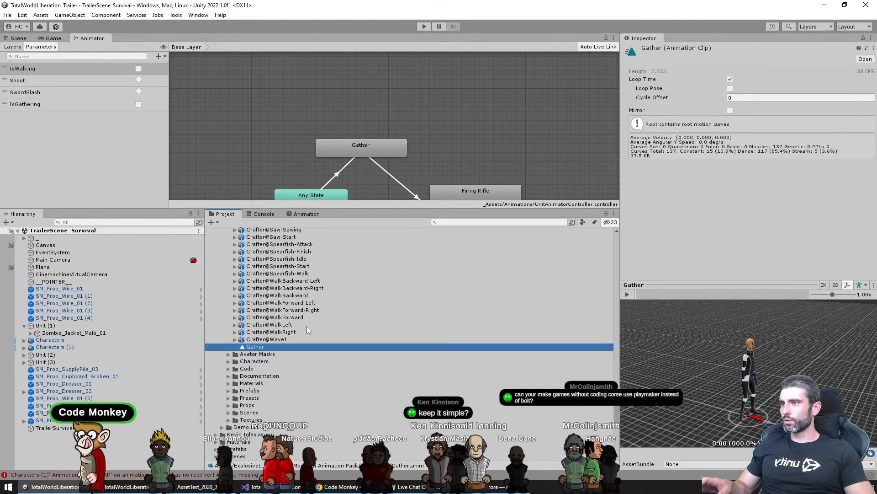
left_click(369, 144)
left_click_drag(254, 346, 747, 73)
Return to the scene view and delete both FootR animation events from the editable Gather clip
left_click(18, 38)
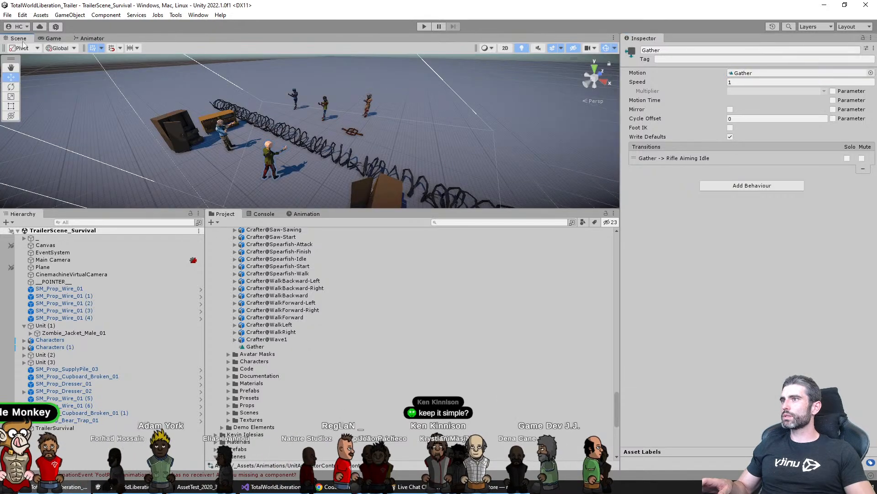
left_click(305, 214)
left_click(233, 231)
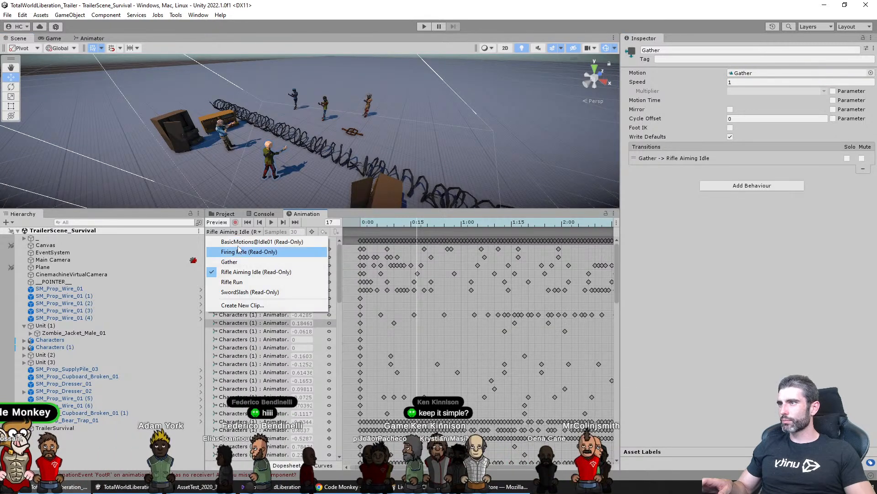
left_click(212, 261)
left_click(404, 231)
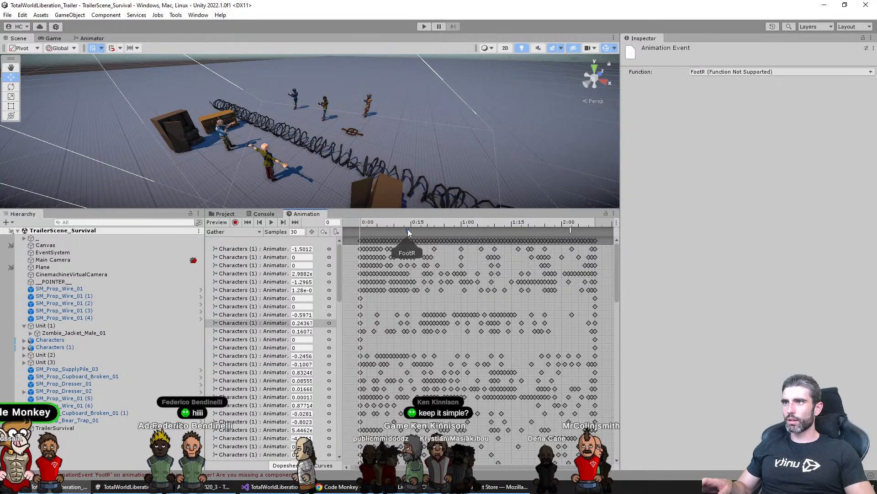
left_click(571, 231)
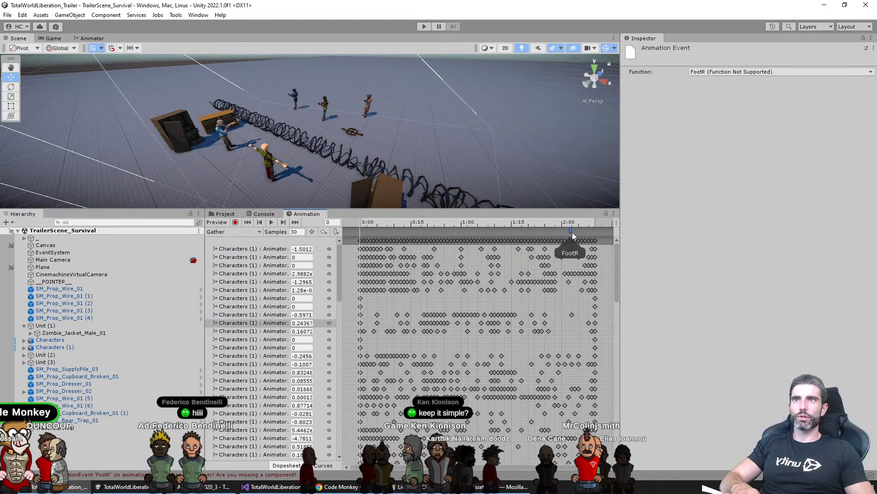
key("Delete")
Enlarge the scene view, play the scene to test the cleaned Gather animation, and stop it
middle_click_drag(419, 145, 417, 149)
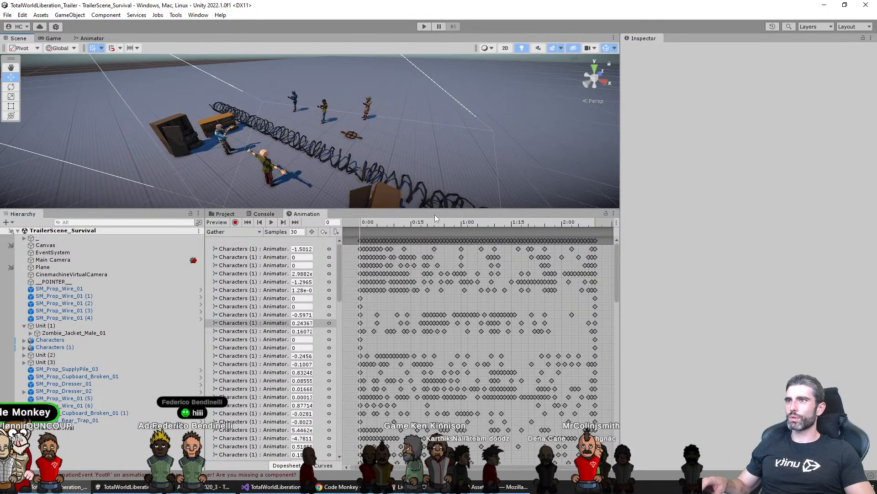
left_click_drag(433, 209, 431, 308)
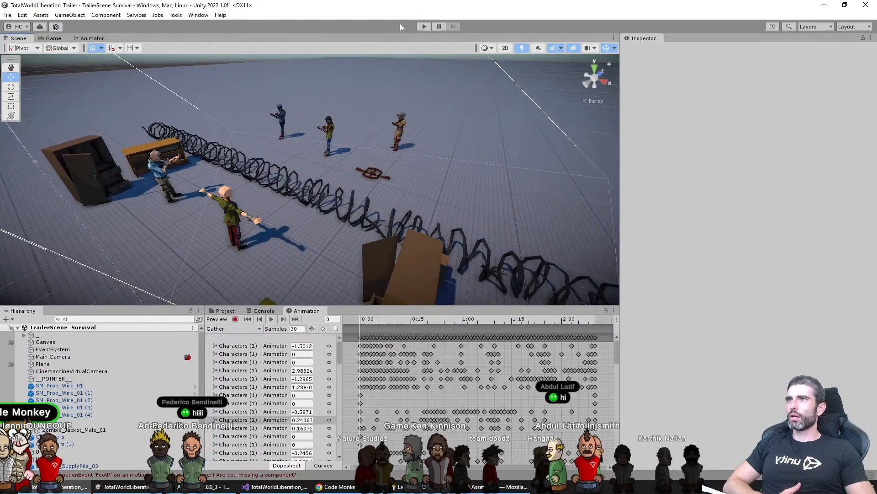
left_click(424, 26)
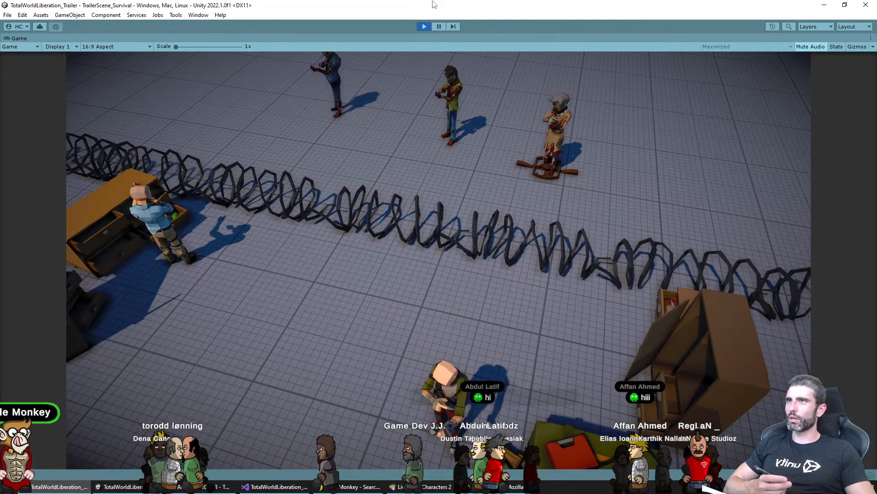
left_click(424, 27)
Check the TrailerSurvival script in Visual Studio, return to Unity, replay the scene with the Game view un-maximized, and stop it
key("alt+Tab")
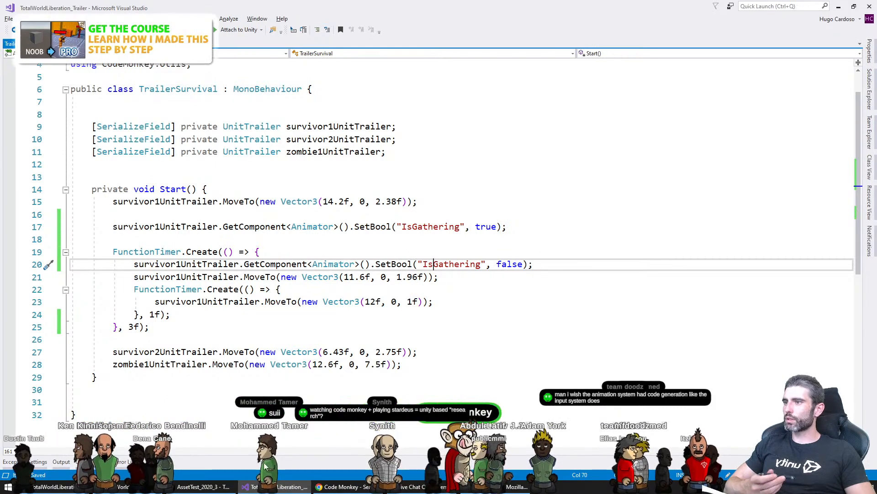
left_click(290, 486)
left_click(423, 26)
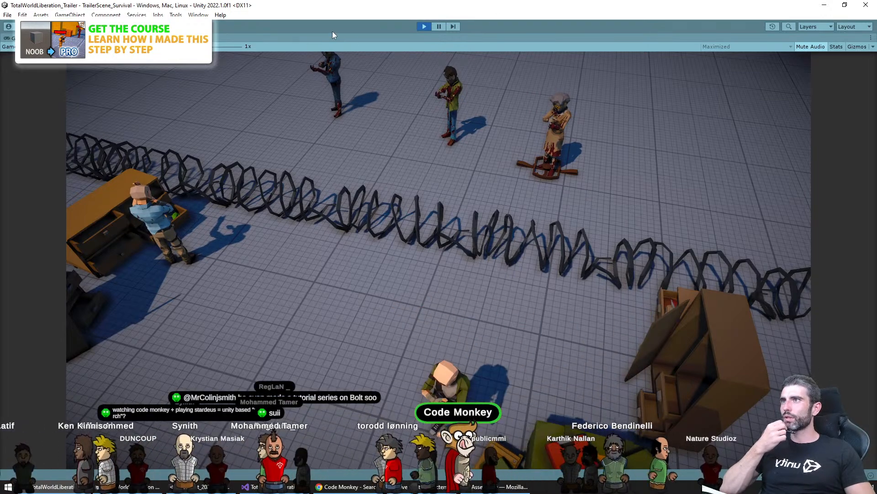
right_click(344, 40)
left_click(352, 68)
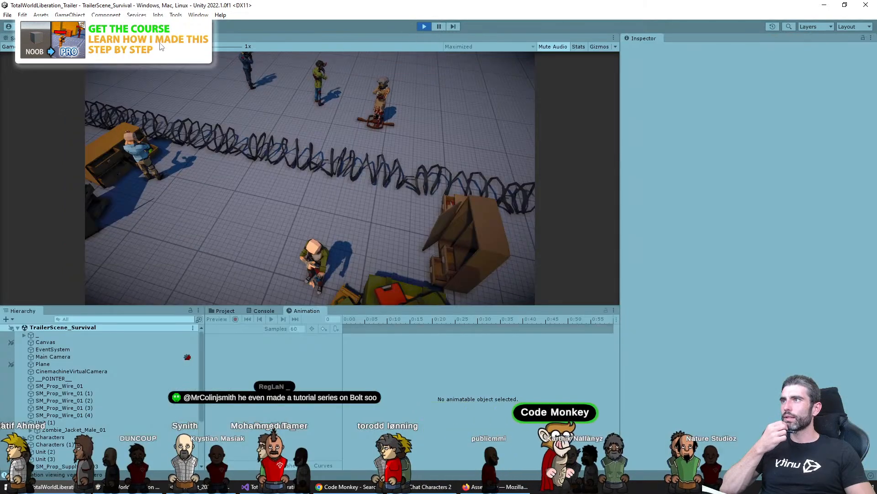
left_click(421, 26)
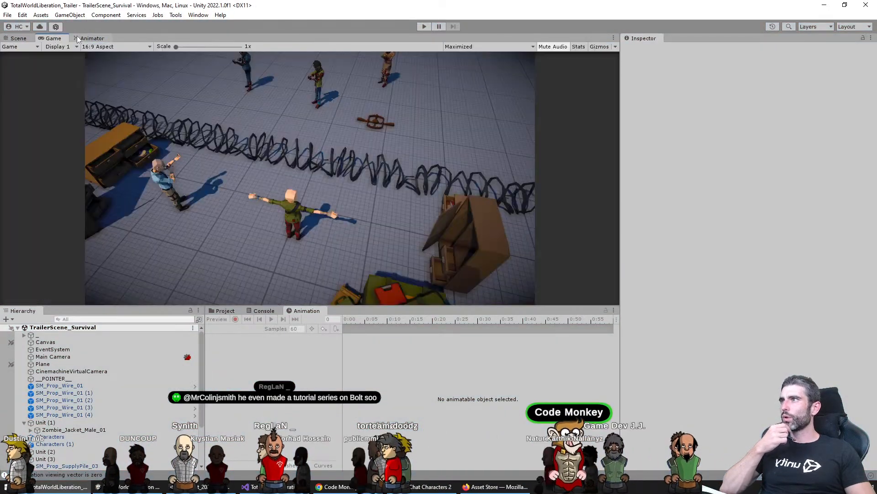
Dock the Animator in its own column beside the Game view and set the Game view to enter play mode Normally
left_click(92, 38)
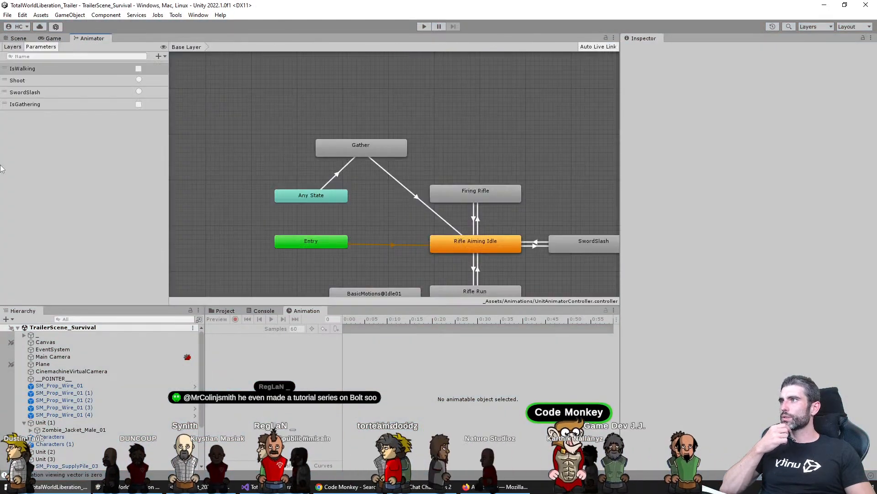
left_click_drag(80, 39, 9, 160)
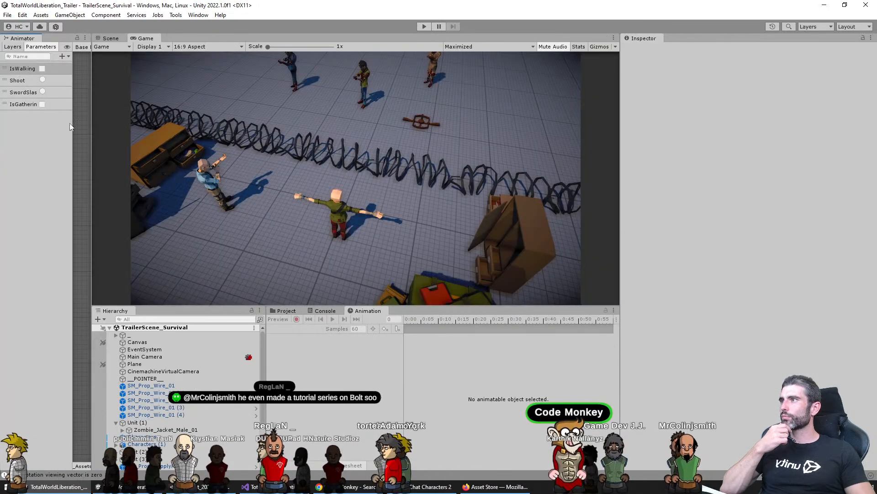
left_click_drag(127, 129, 223, 129)
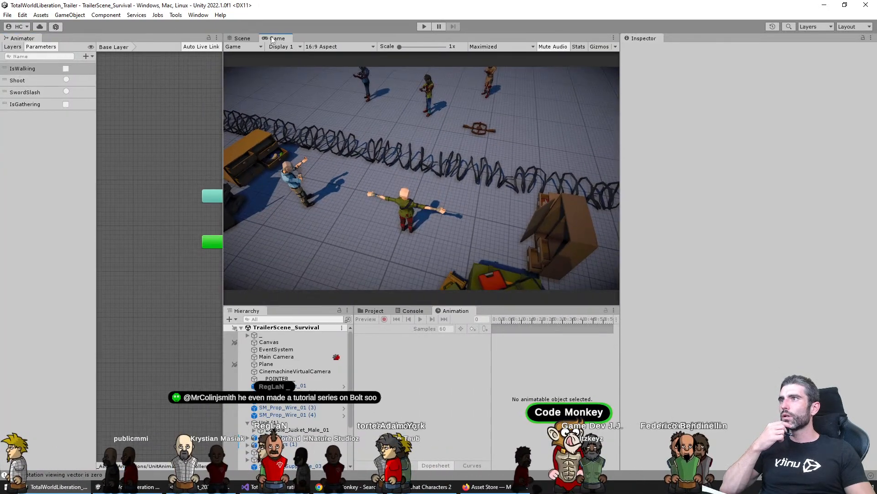
left_click(514, 48)
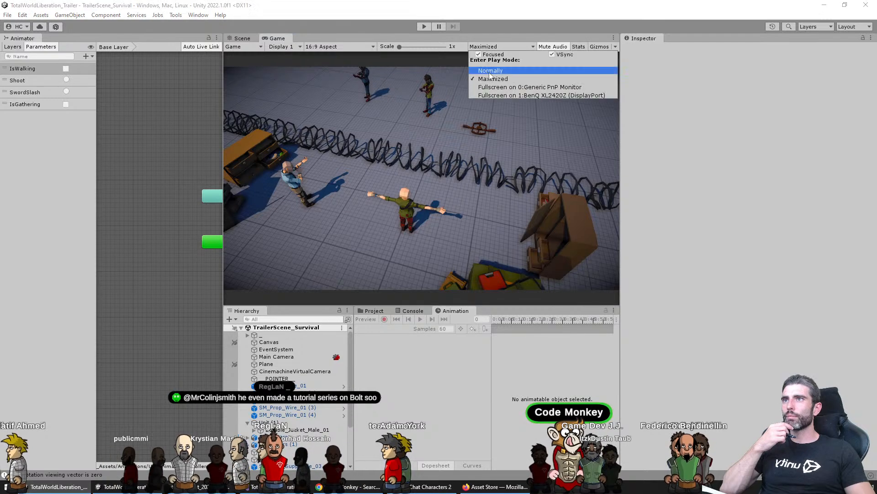
left_click(490, 71)
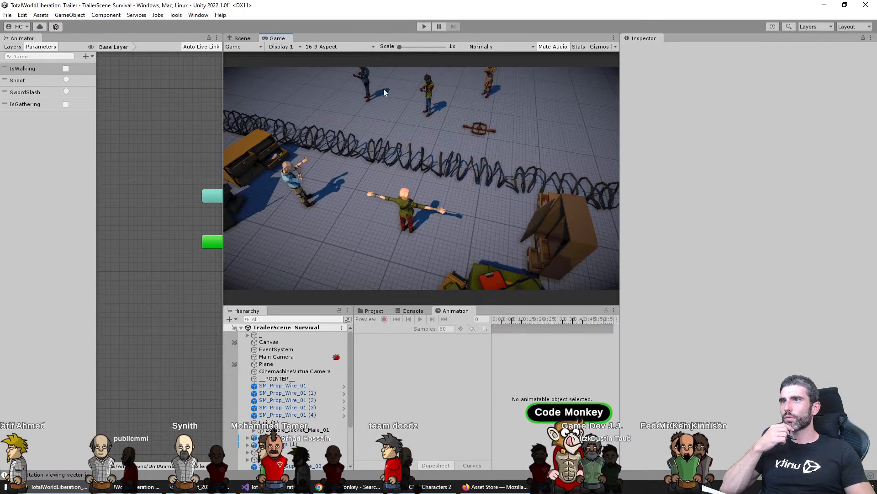
Select the Characters (1) object in the scene and widen the Animator to view its state graph
left_click_drag(153, 255, 110, 328)
scroll(320, 384, "down", 3)
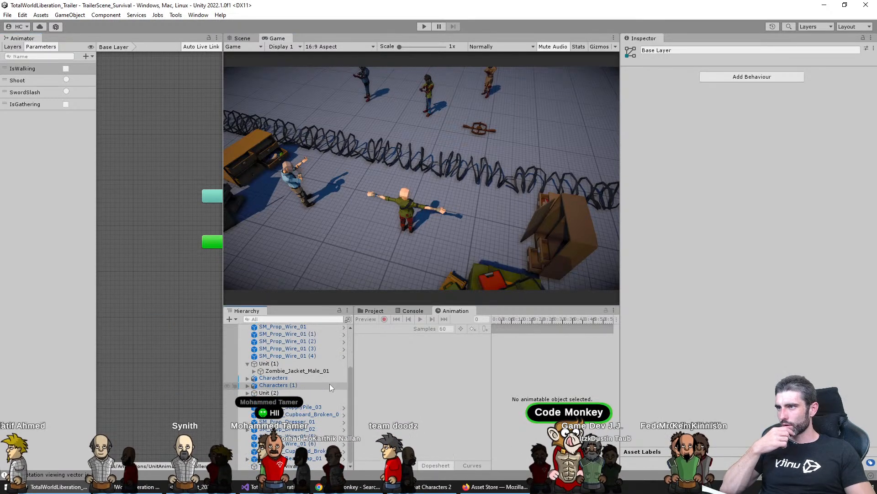
left_click(294, 377)
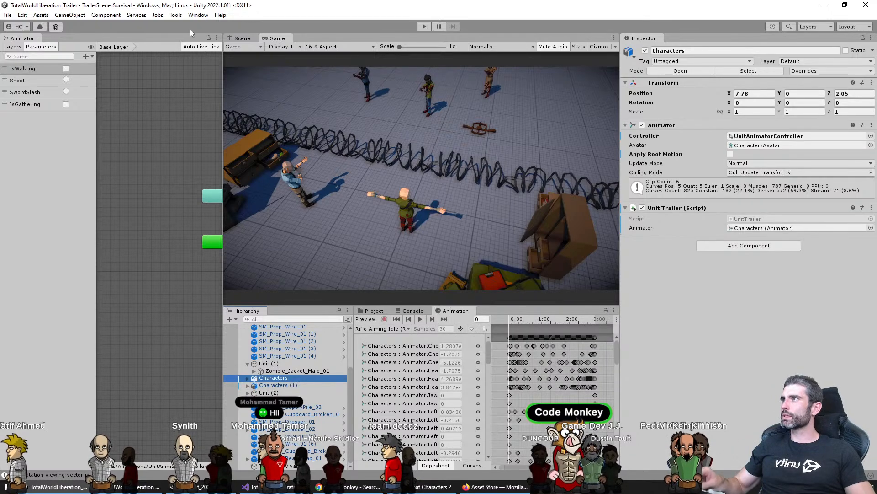
left_click(240, 38)
left_click(359, 190)
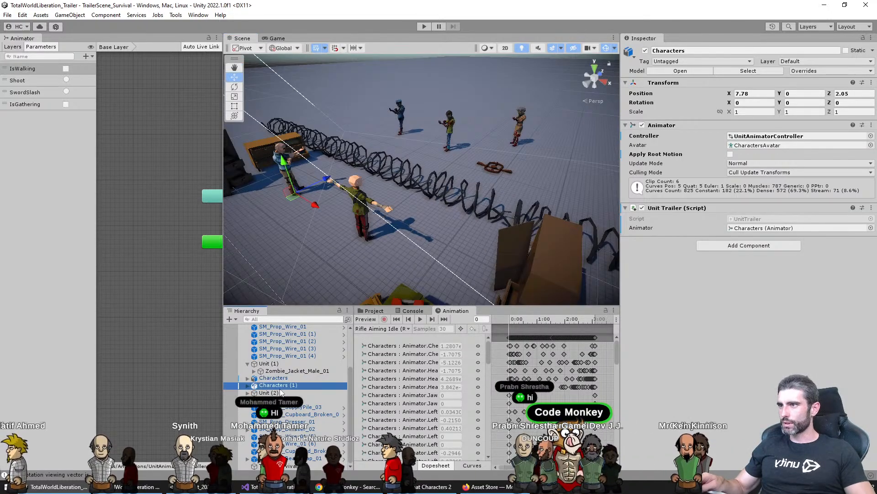
left_click(199, 310)
left_click_drag(223, 297, 414, 298)
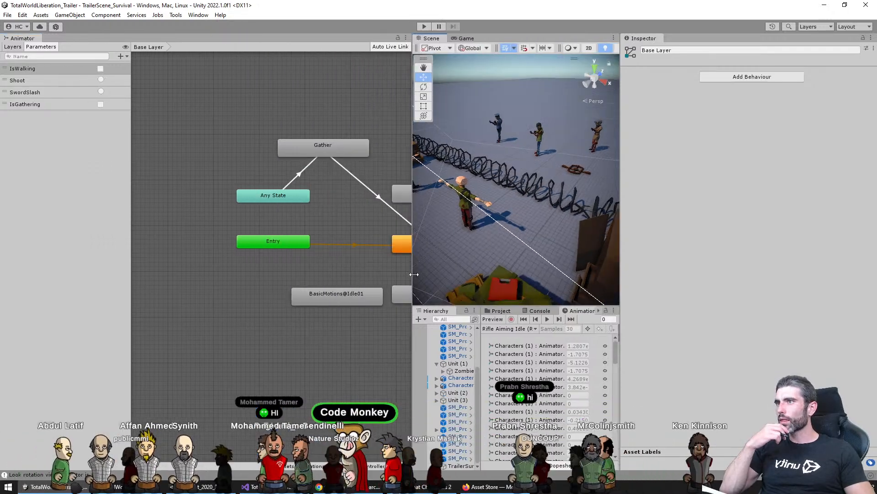
Play the scene, inspect the Any State to Gather transition while it runs, and stop playback
left_click(424, 27)
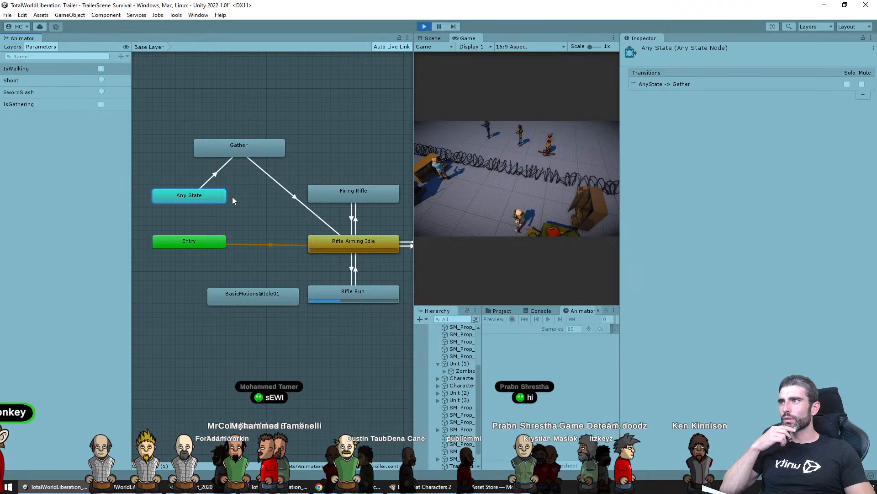
left_click(215, 171)
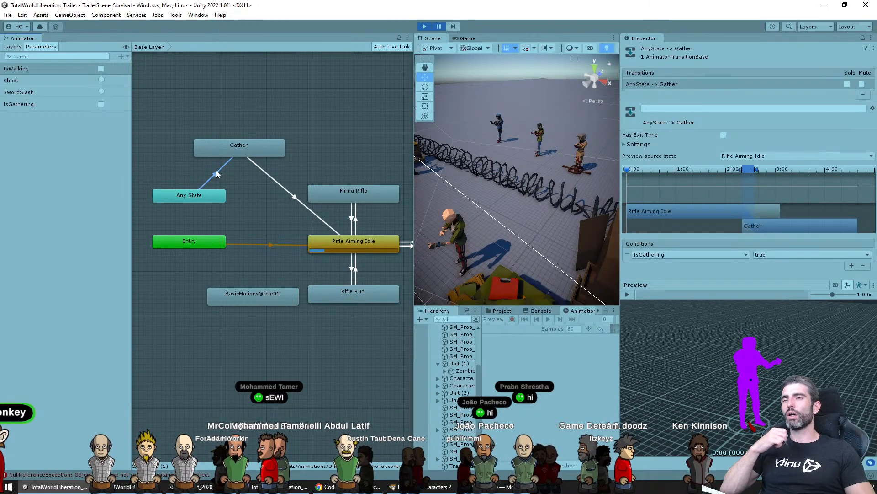
left_click(256, 204)
left_click(419, 29)
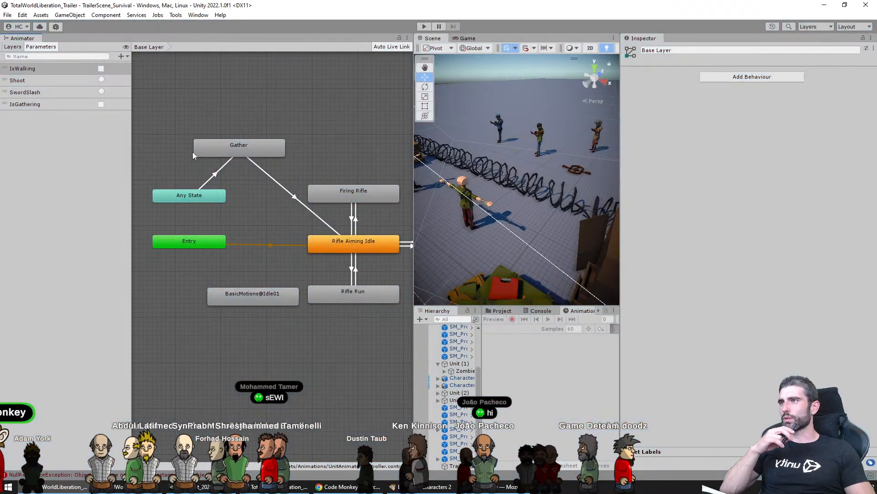
Create a transition from Rifle Aiming Idle to Gather without exit time, conditioned on IsGathering being true
left_click(207, 197)
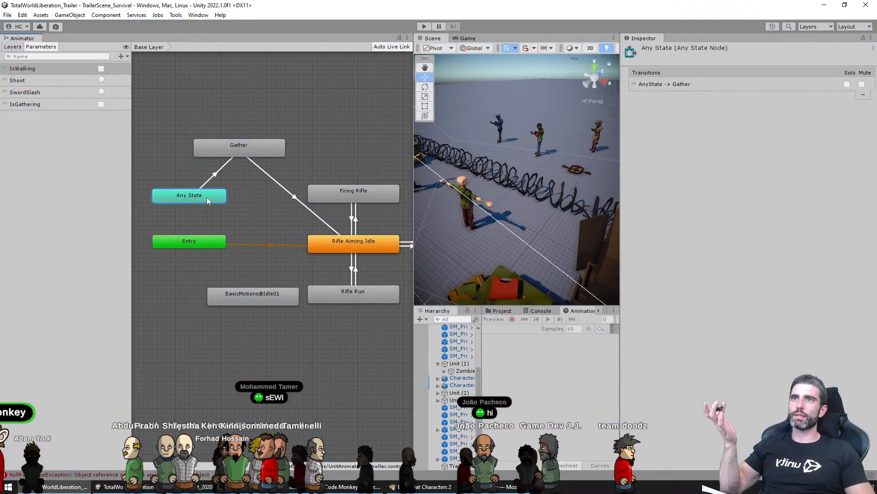
right_click(335, 241)
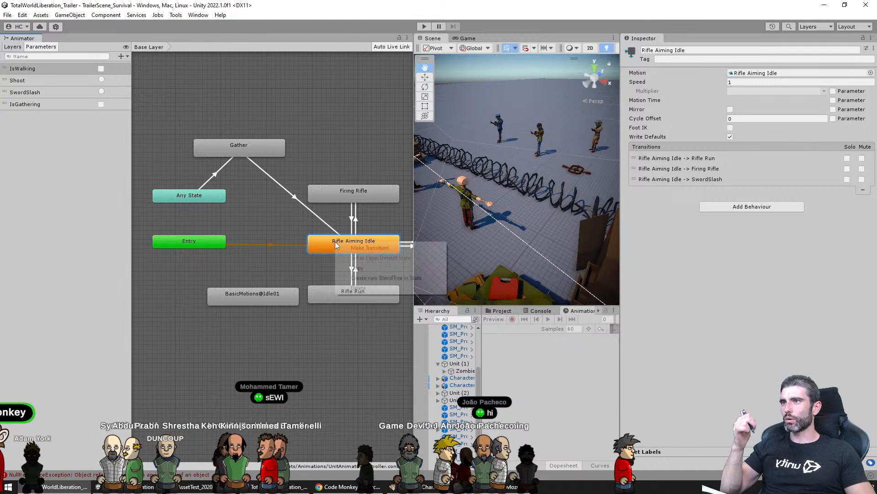
left_click(365, 248)
left_click(242, 152)
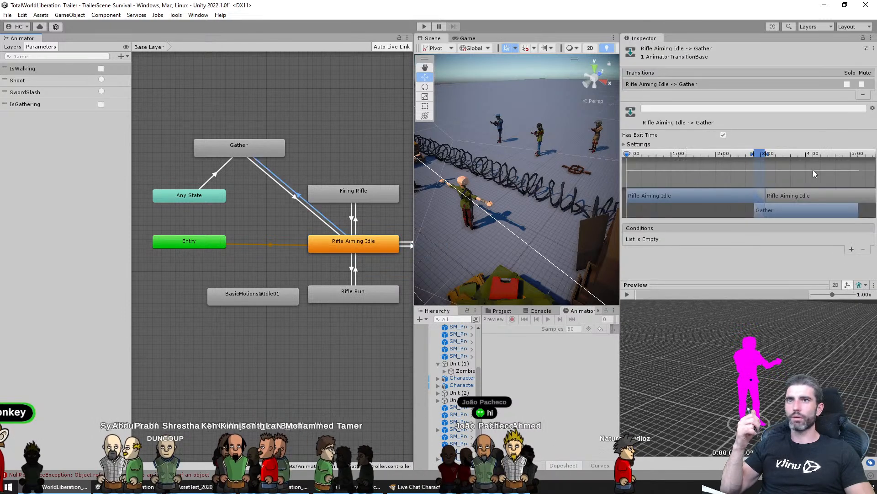
left_click(724, 136)
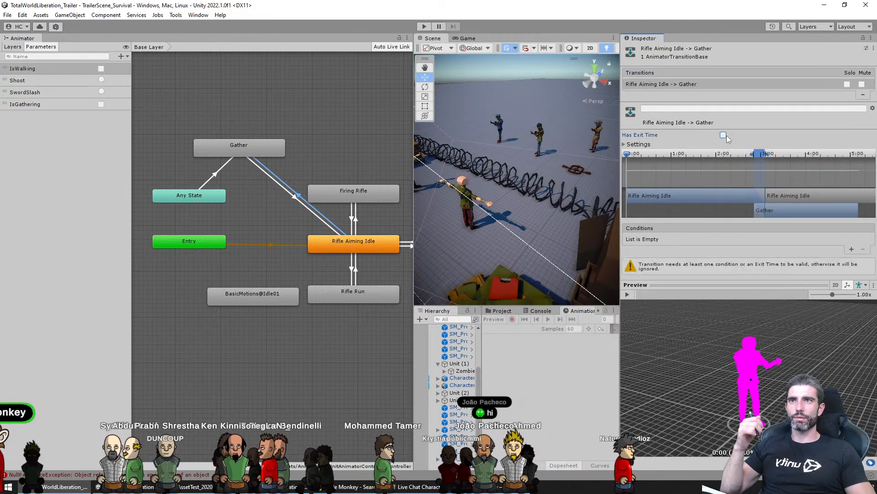
left_click(851, 249)
left_click(688, 239)
left_click(669, 294)
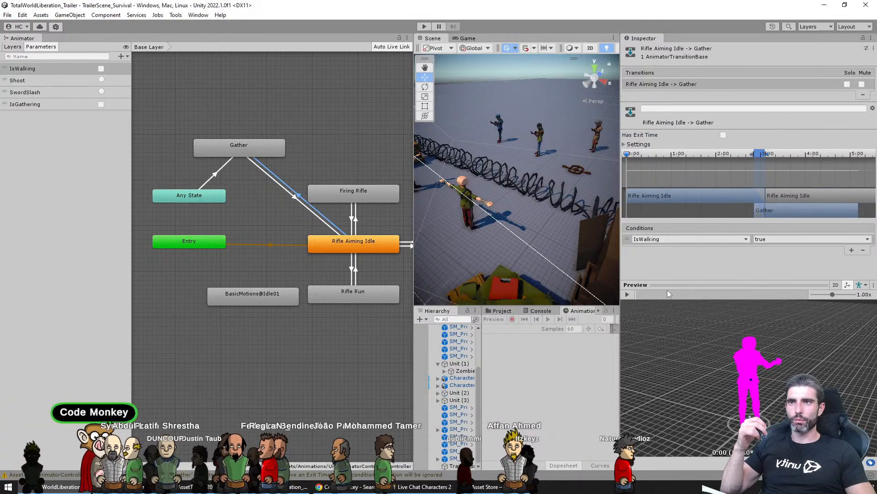
Delete the Any State to Gather transition and play-test the scene's gathering animation
key("Delete")
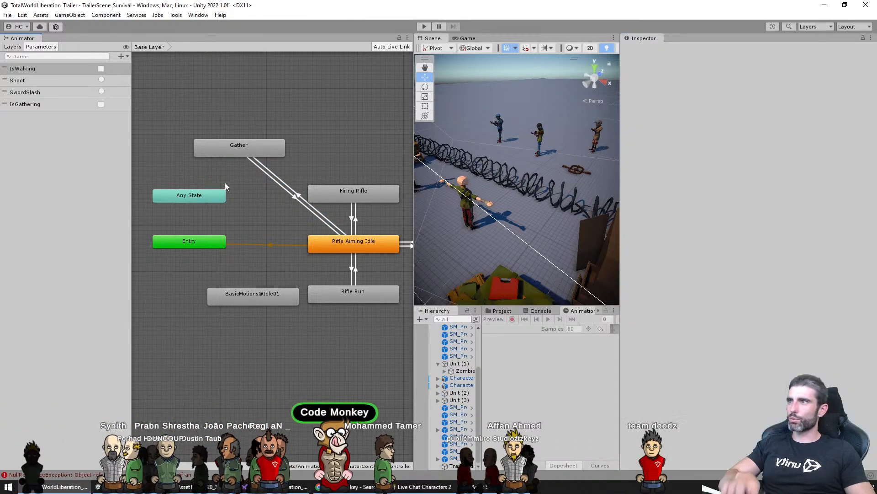
left_click(425, 26)
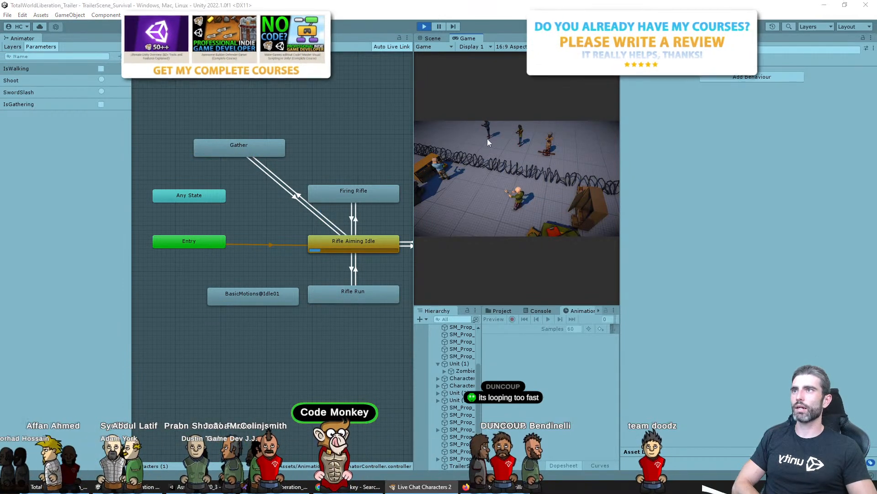
left_click(424, 26)
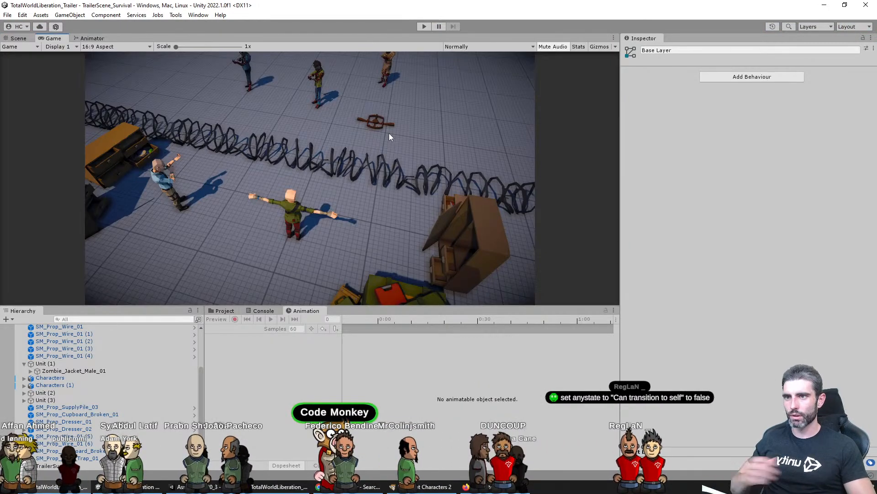
left_click(423, 27)
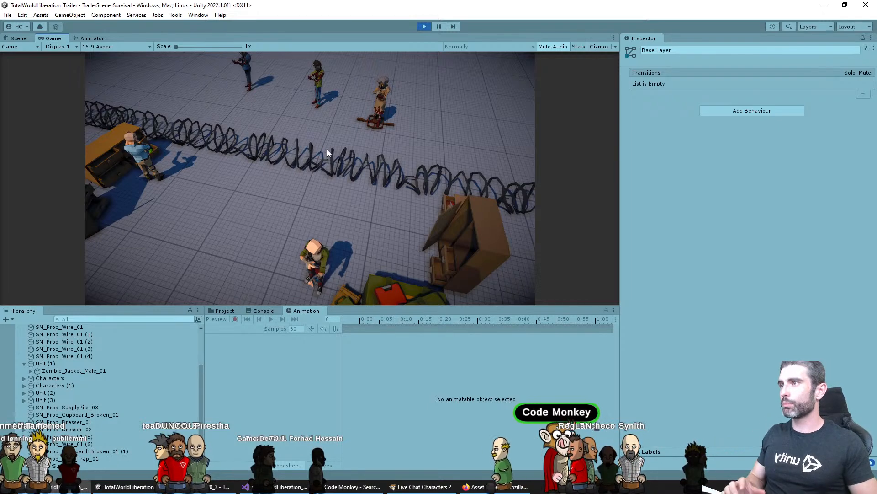
left_click(423, 26)
Switch to Chrome and compare the hand-drawn trailer sketches in 20221018_161311.jpg with the survival scene in Unity
left_click(350, 487)
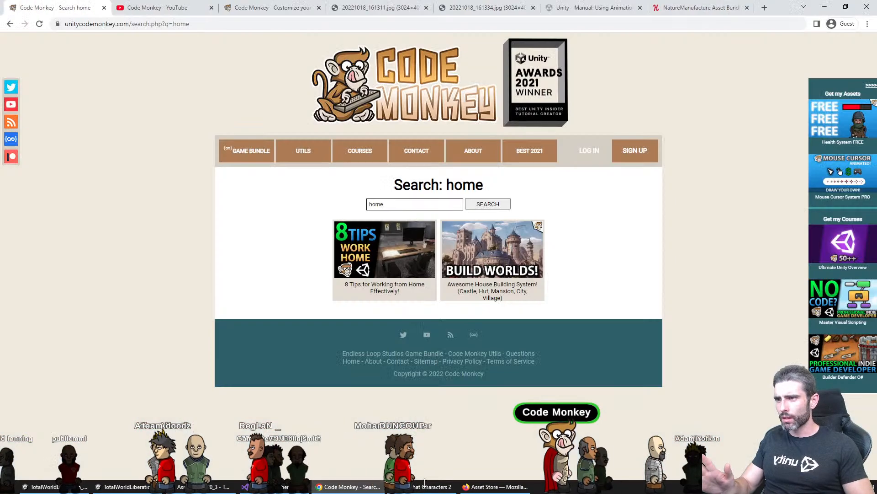
left_click(504, 487)
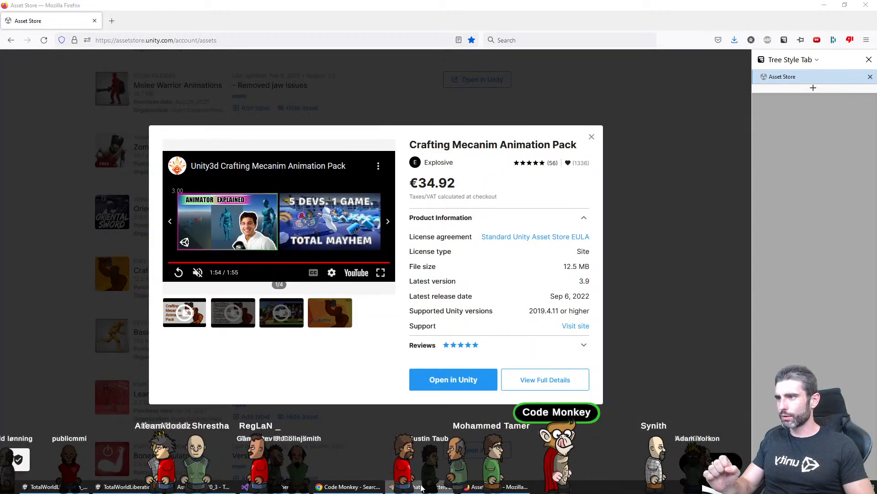
left_click(349, 492)
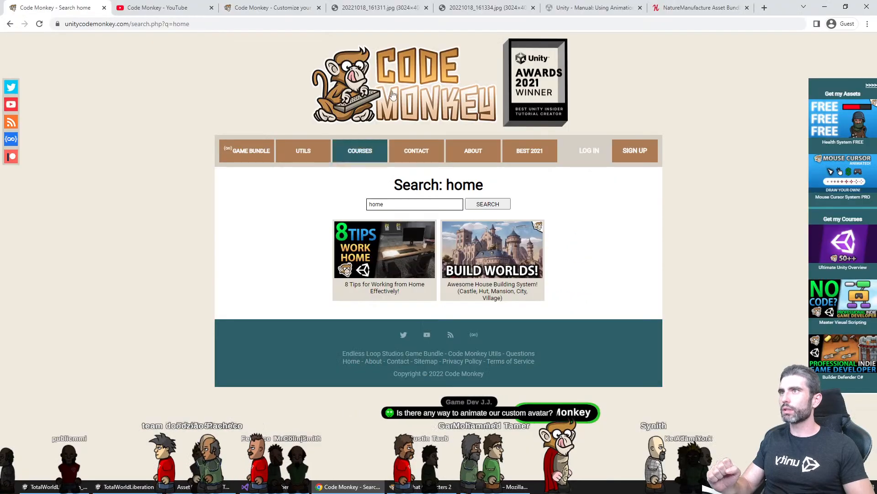
left_click(380, 7)
scroll(561, 241, "up", 5)
scroll(562, 241, "down", 5)
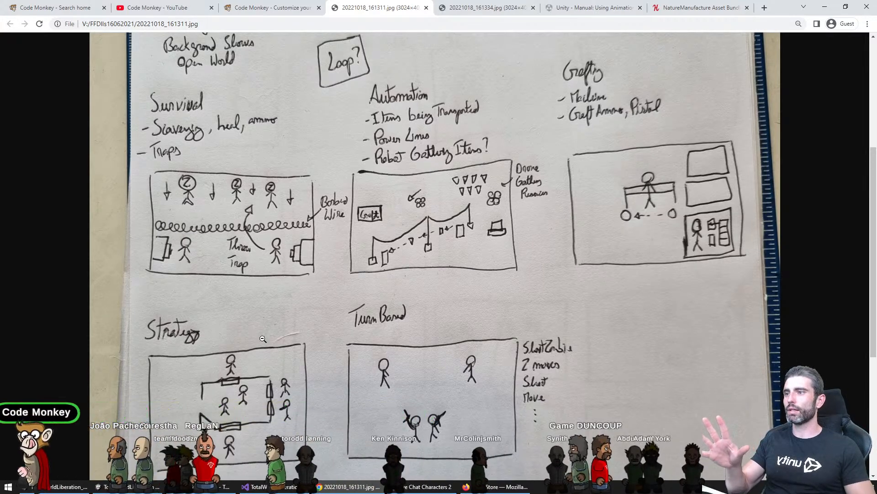
left_click(69, 487)
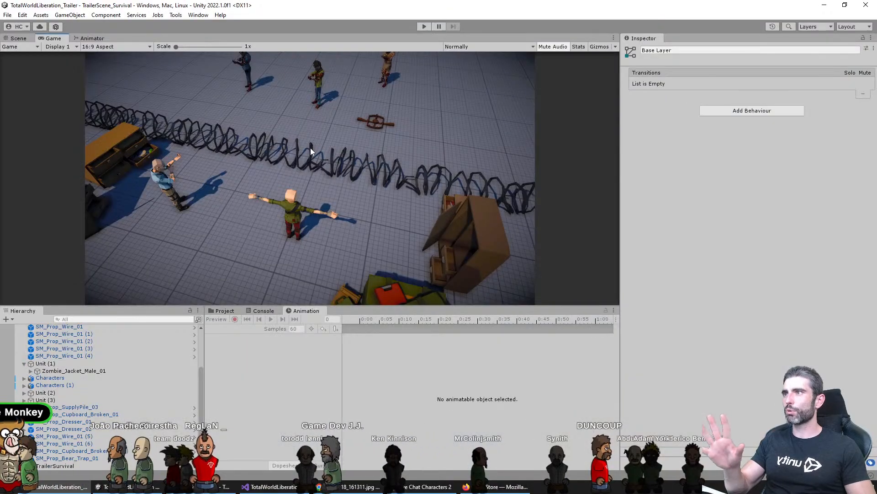
key("alt+Tab")
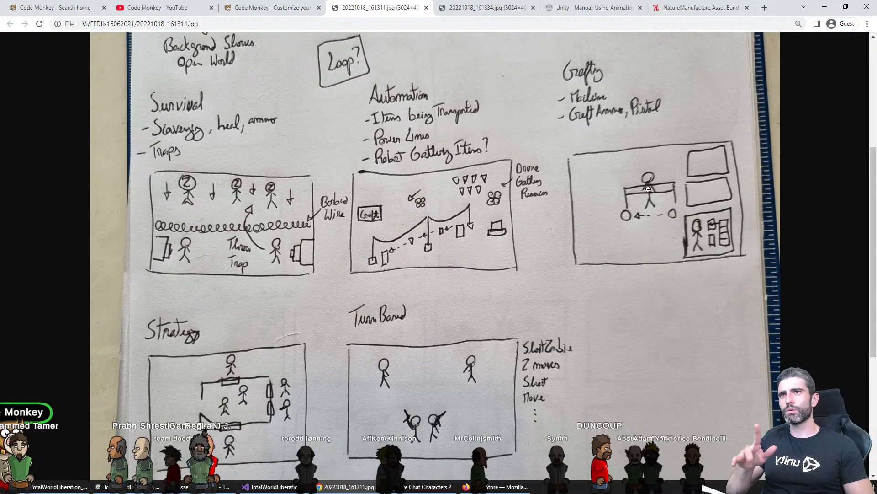
key("alt+Tab")
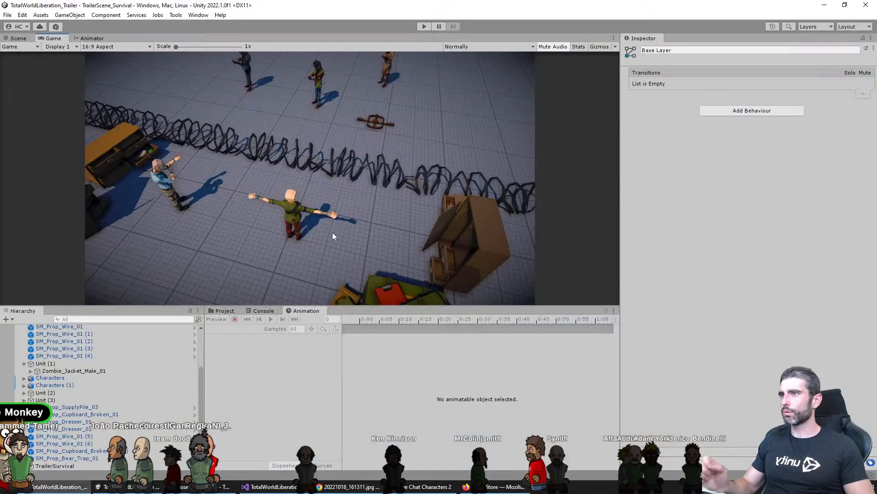
Show the project's assets in an enlarged lower area and collapse the ExplosiveLLC folder
left_click_drag(228, 305, 228, 258)
left_click(224, 265)
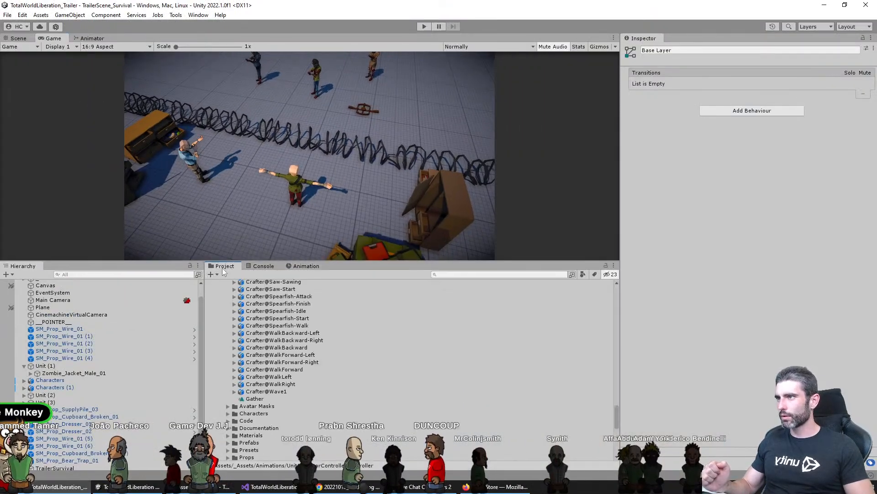
scroll(385, 350, "up", 5)
left_click(270, 345)
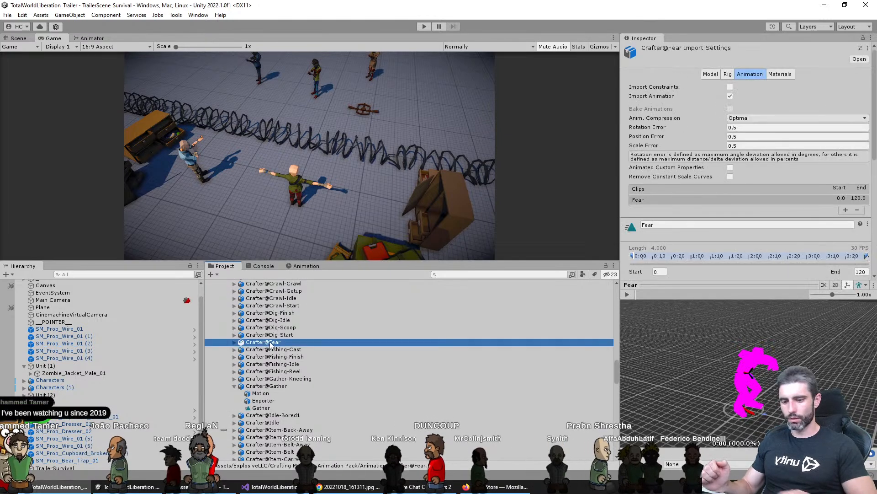
key("Left")
key("Left")
key("Left")
key("Left")
key("Left")
key("Left")
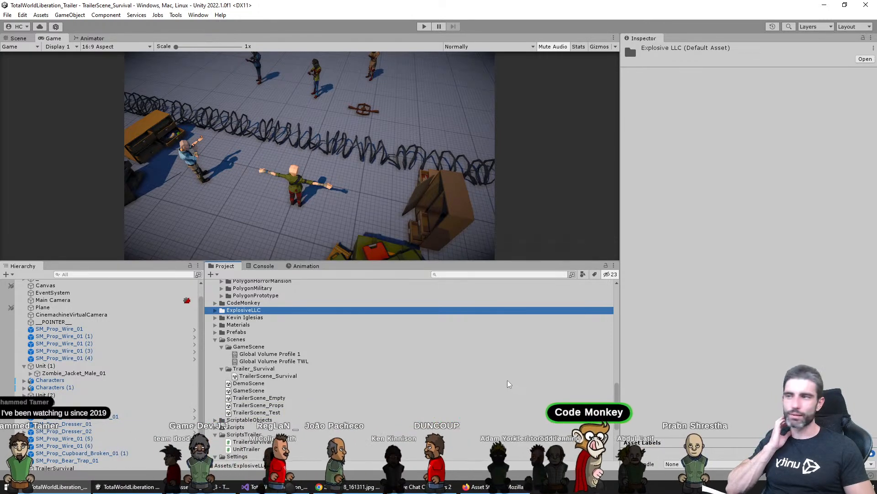
Look through the trailer scenes in the Scenes folder, including TrailerScene_Survival, TrailerScene_Empty, TrailerScene_Props and TrailerScene_Test
scroll(383, 363, "up", 2)
scroll(384, 364, "down", 6)
left_click(271, 322)
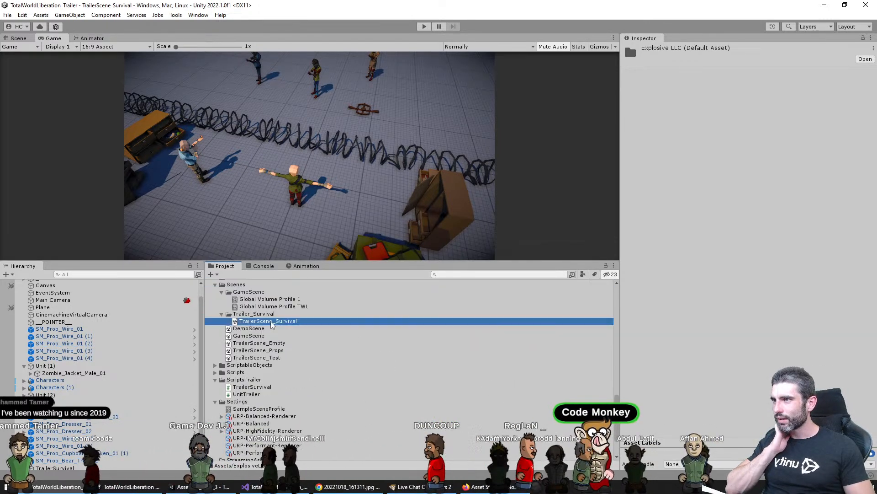
left_click(279, 357)
left_click(280, 350)
left_click(280, 345)
left_click(280, 351)
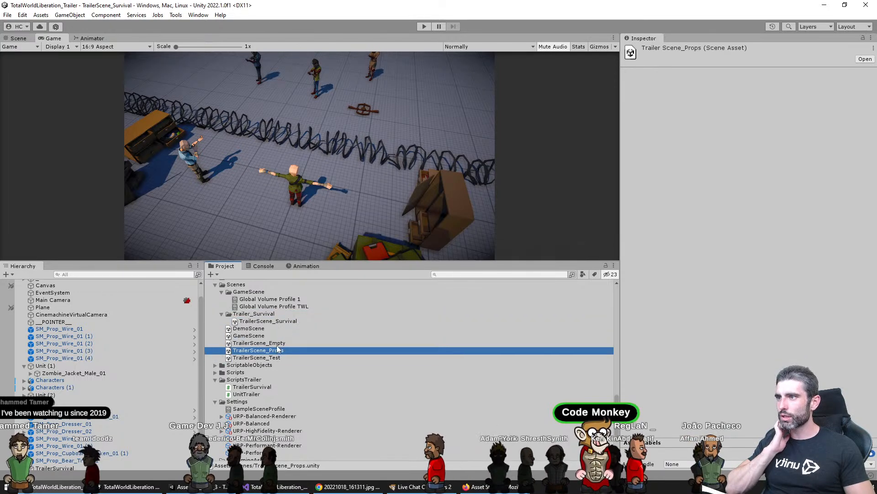
left_click(276, 345)
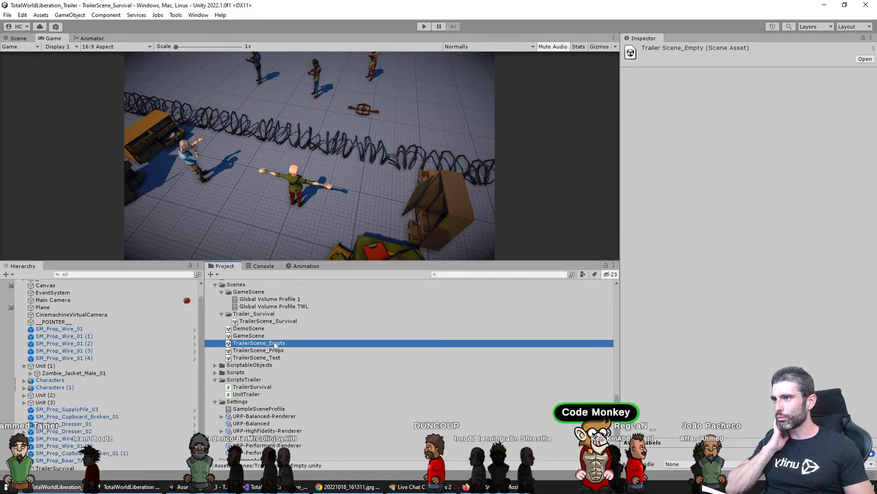
left_click(277, 350)
left_click(276, 343)
left_click(276, 357)
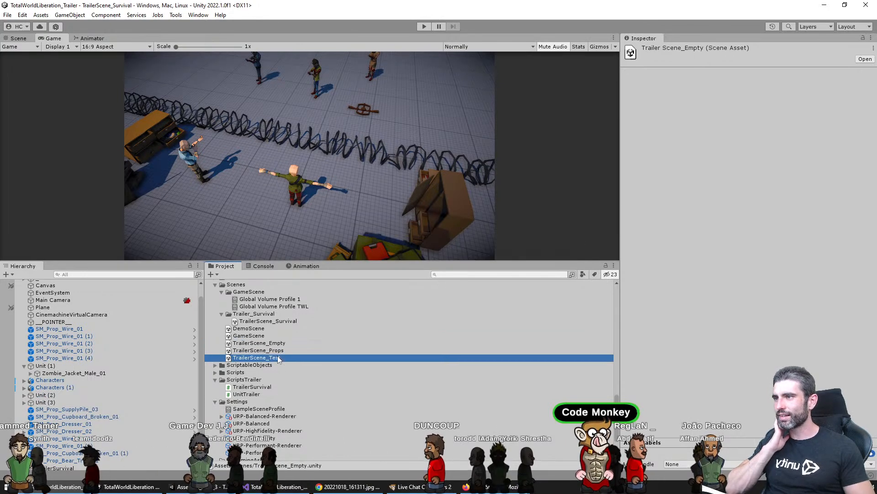
Open the TrailerScene_Test scene, followed by the TrailerScene_Empty scene
left_click(277, 352)
key("Up")
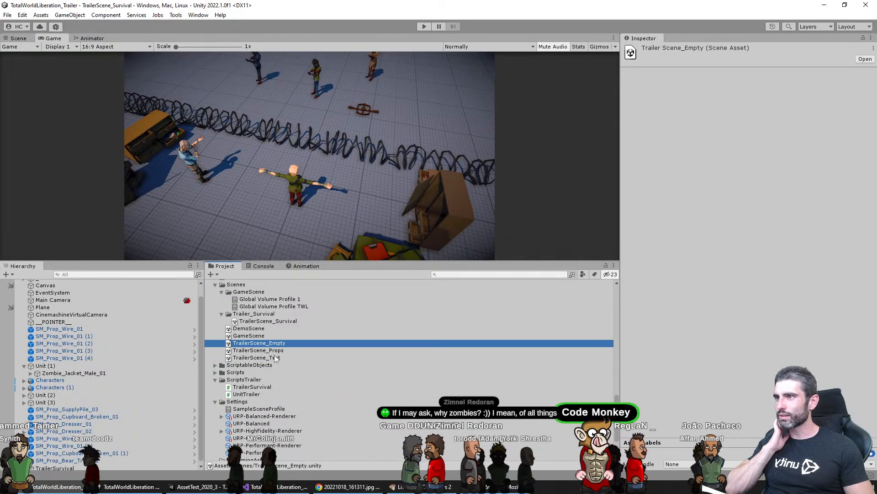
double_click(277, 358)
double_click(275, 344)
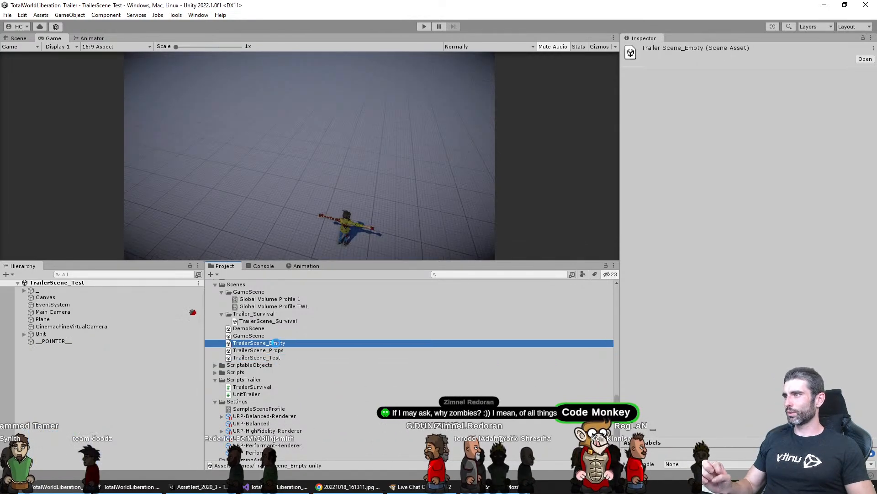
Duplicate the TrailerScene_Test scene asset in the Scenes folder
left_click(270, 351)
left_click(281, 358)
key("ctrl+d")
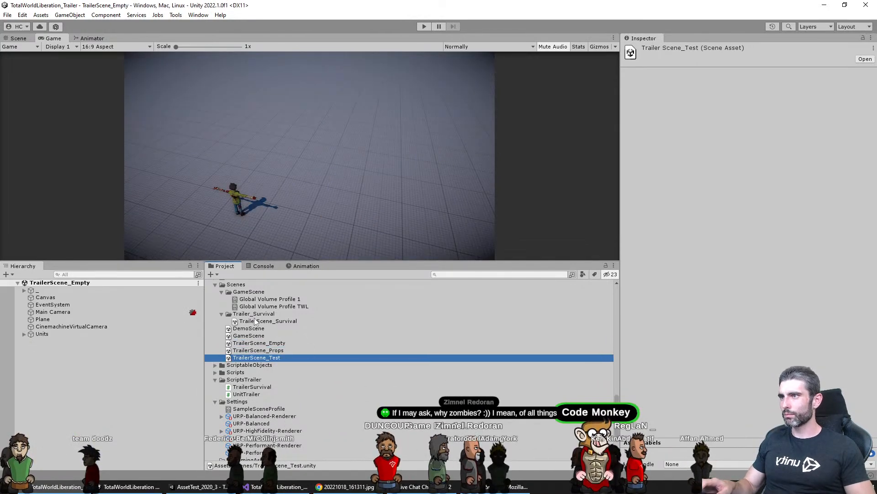
scroll(285, 356, "up", 2)
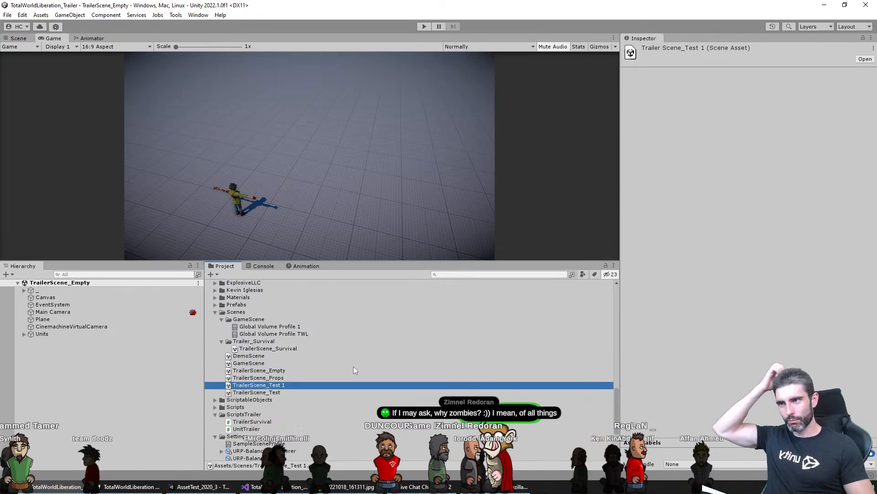
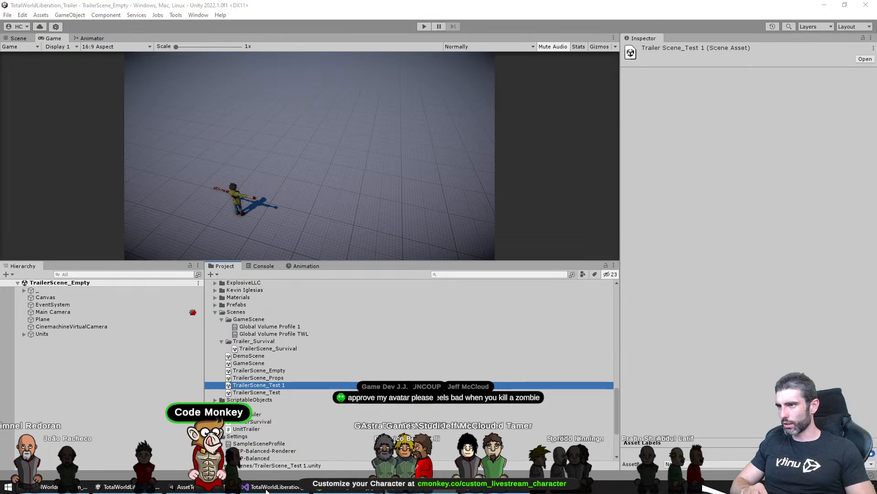
Check the open Firefox Asset Store page and TotalWorldLiberation project, and review the Crafting sketch in 20221018_161311.jpg in Chrome
left_click(440, 483)
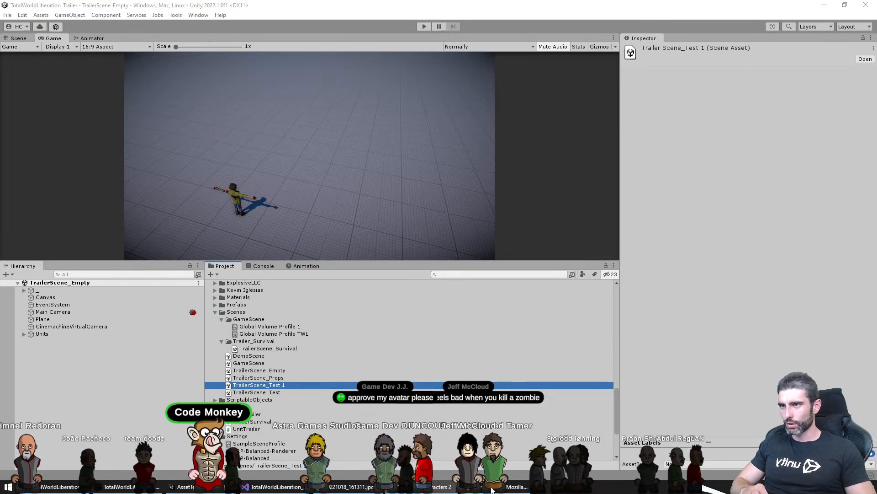
left_click(515, 486)
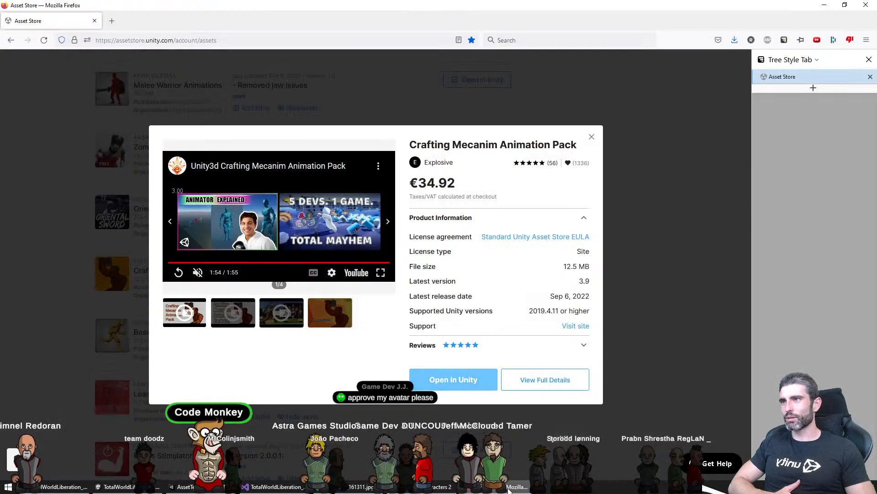
left_click(64, 486)
left_click(120, 487)
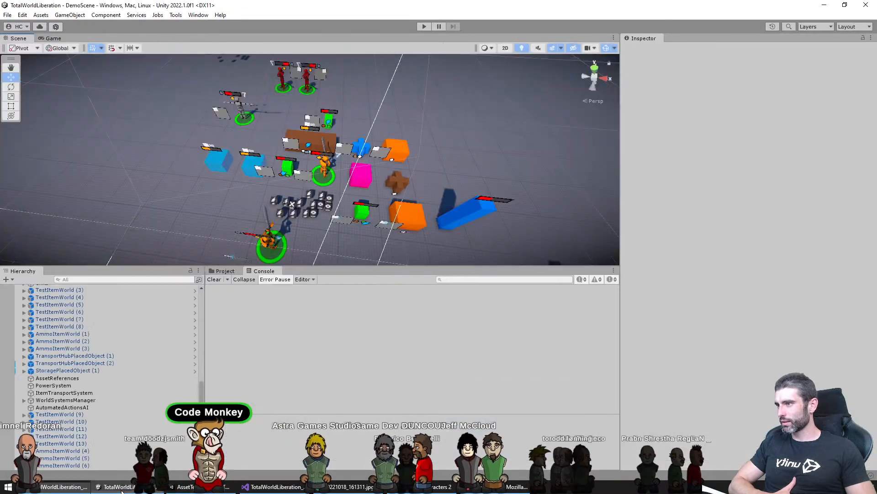
left_click(83, 487)
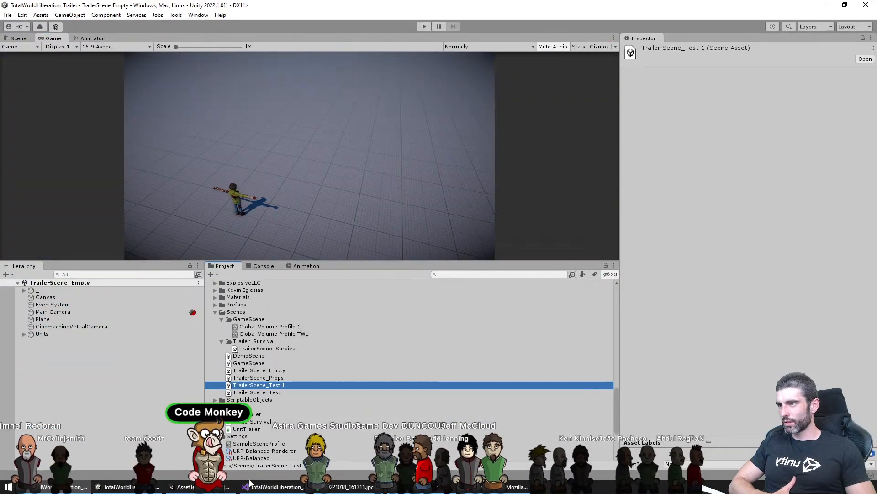
left_click(351, 486)
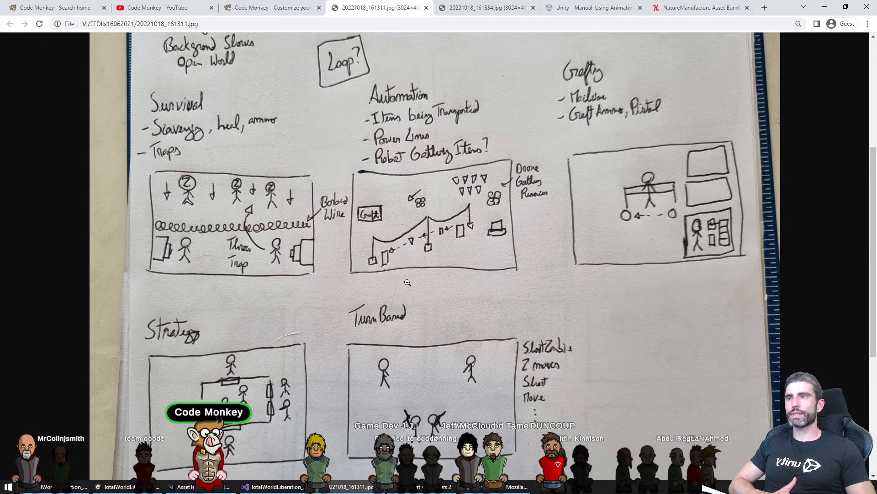
Switch back to the trailer project in Unity and create a folder named Trailer_Crafting inside Scenes
left_click(56, 488)
right_click(268, 371)
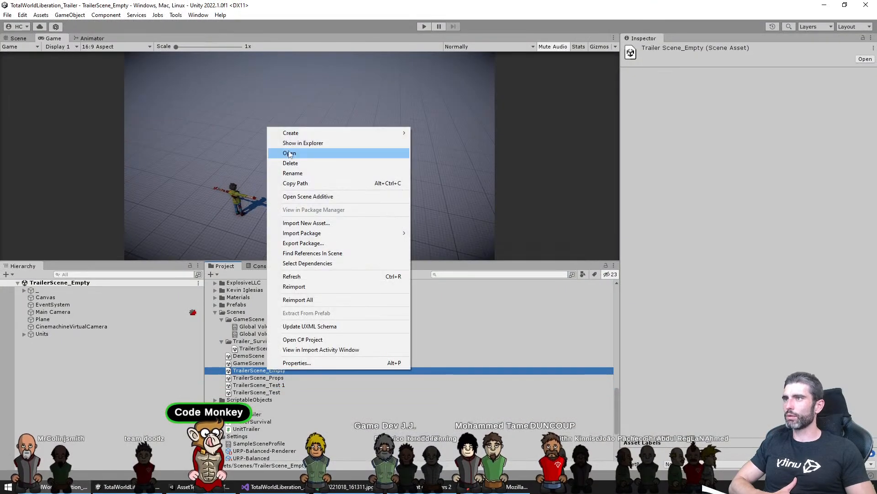
mouse_move(347, 132)
left_click(446, 68)
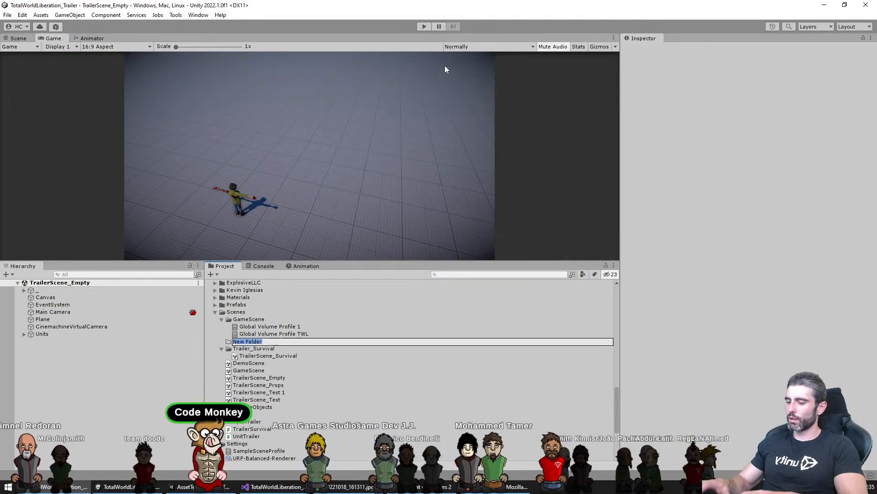
key("Return")
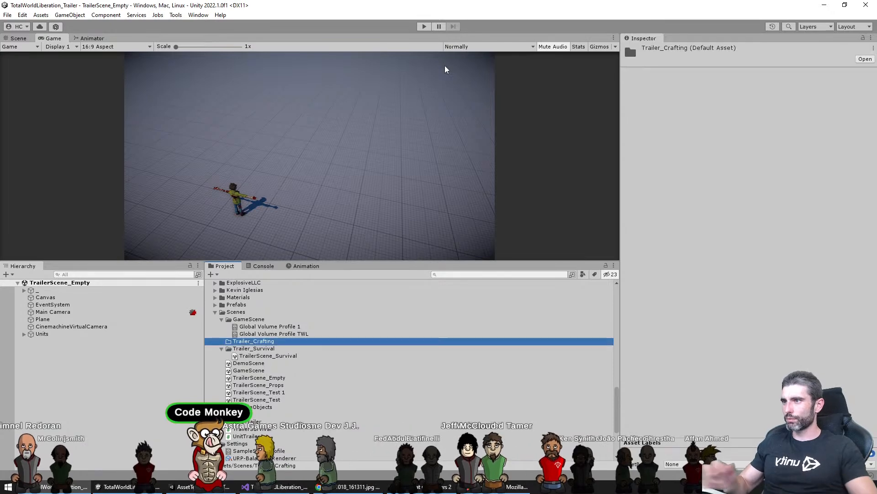
Rename the duplicated test scene as TrailerScene_Crafting and move it into the Trailer_Crafting folder
left_click(273, 393)
left_click(273, 393)
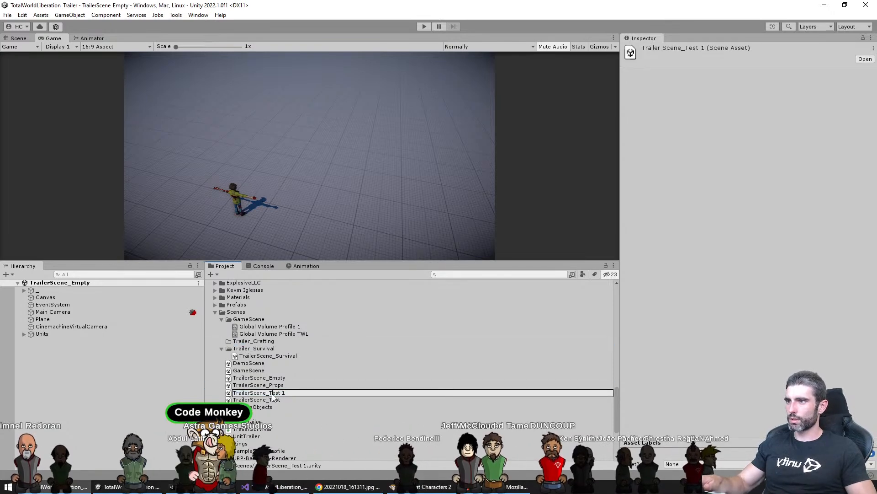
type("TrailerScene_Crafting")
key("Return")
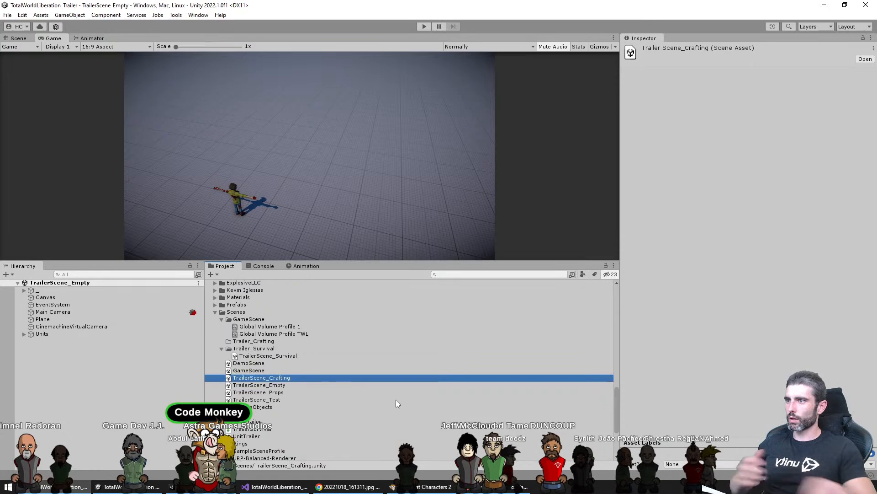
left_click_drag(274, 383, 224, 342)
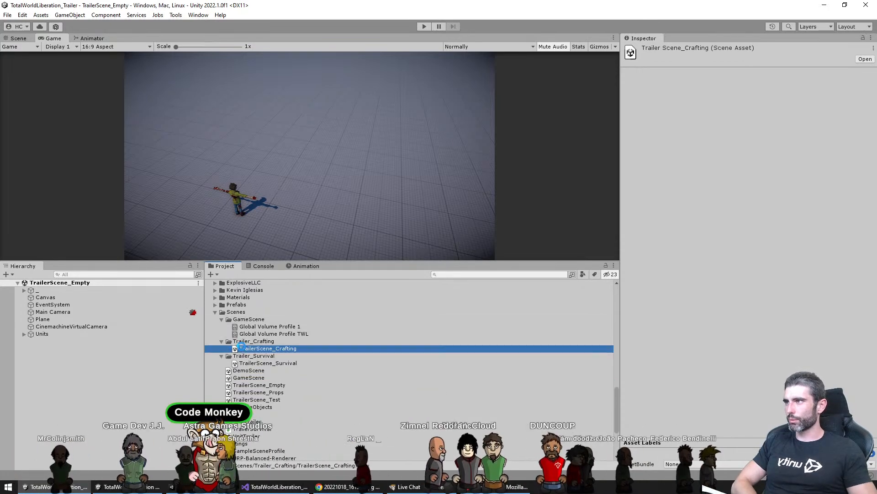
Open TrailerScene_Crafting, followed by TrailerScene_Props, and show the props in a maximized Scene view
double_click(268, 348)
left_click(278, 392)
double_click(278, 392)
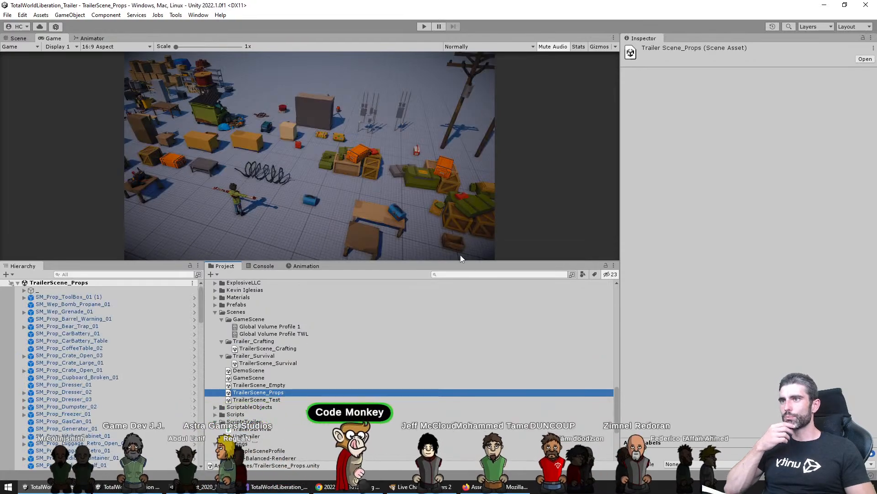
left_click(19, 38)
right_click_drag(84, 97, 443, 246)
key("shift+space")
left_click(317, 267)
Examine the dressers, supply crates, tables and toolboxes among the props for pieces suited to a crafting scene
middle_click_drag(443, 246, 476, 245)
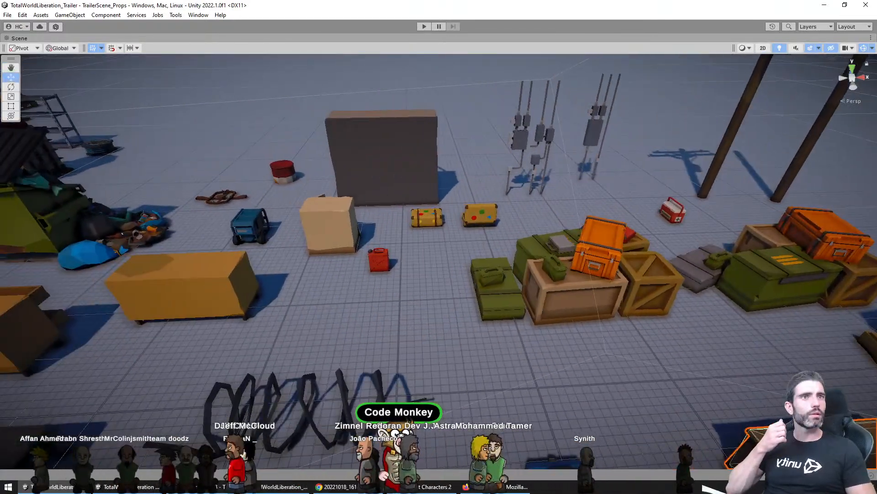
middle_click_drag(312, 254, 427, 297)
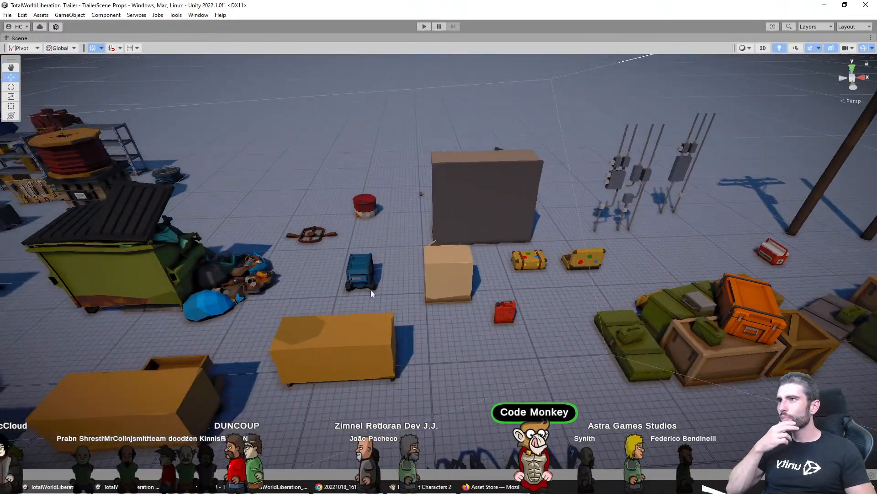
middle_click_drag(371, 289, 615, 238)
middle_click_drag(386, 230, 324, 176)
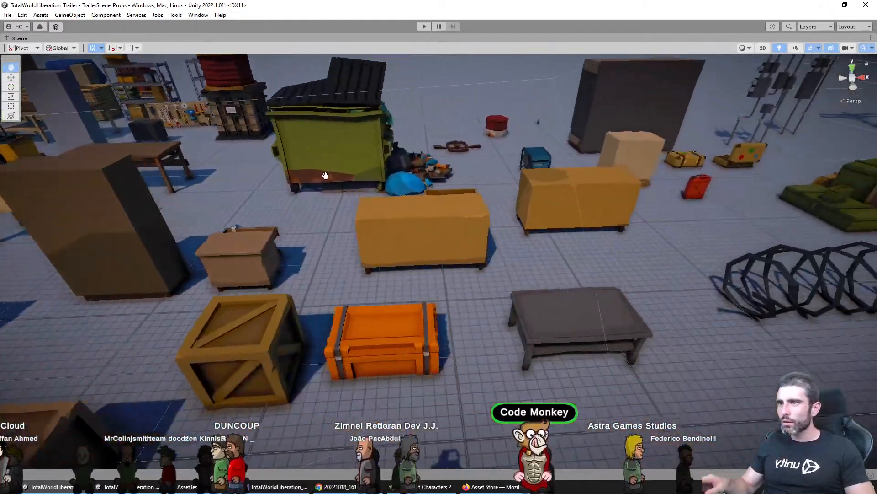
left_click_drag(325, 177, 574, 260, "alt")
middle_click_drag(358, 226, 256, 183)
middle_click_drag(690, 212, 582, 294)
left_click_drag(582, 294, 187, 212, "alt")
middle_click_drag(459, 231, 121, 192)
middle_click_drag(608, 313, 573, 303)
key("f")
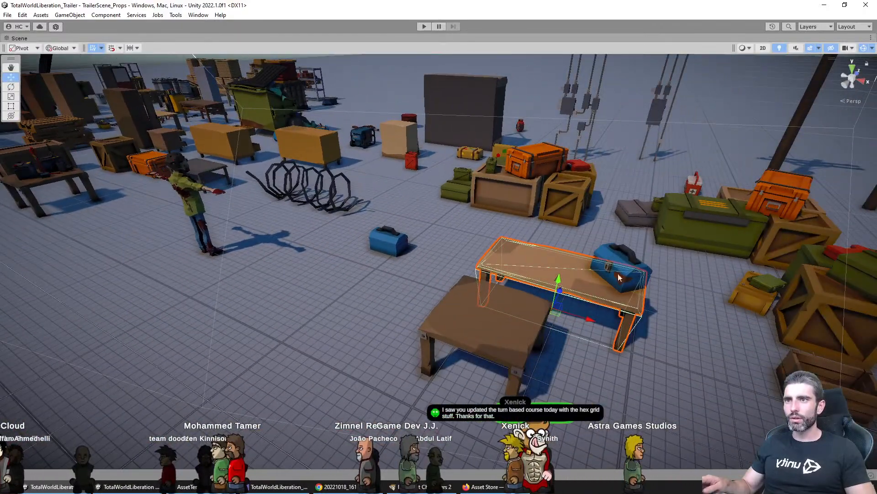
Survey the whole prop collection from above, including the pallets, dumpsters, cabinets and machinery
middle_click_drag(137, 153, 536, 257)
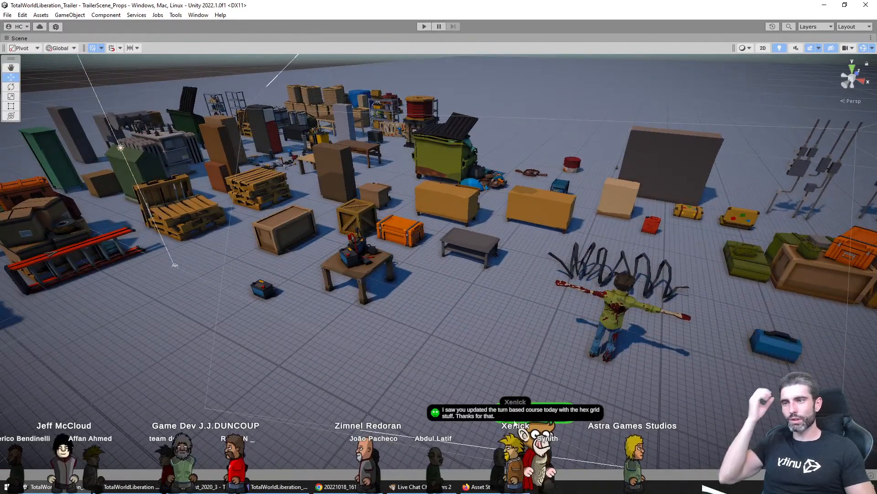
middle_click_drag(436, 242, 571, 274)
middle_click_drag(263, 240, 490, 217)
right_click_drag(489, 217, 494, 265)
middle_click_drag(494, 265, 566, 396)
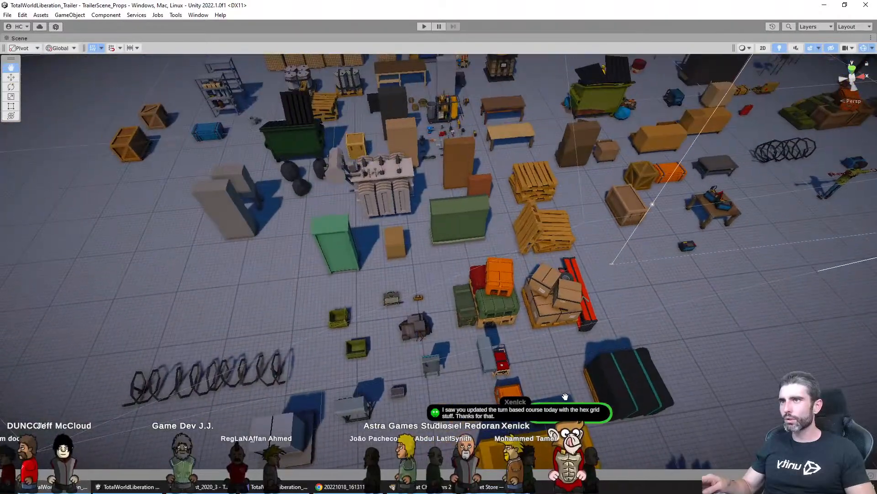
middle_click_drag(455, 240, 503, 398)
scroll(434, 310, "up", 4)
right_click_drag(433, 314, 571, 248)
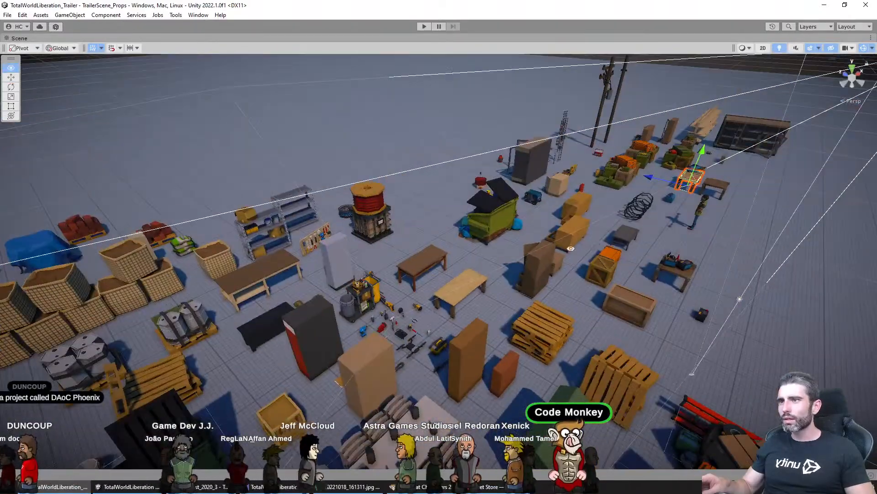
key("f")
left_click_drag(393, 293, 292, 331, "alt")
scroll(291, 331, "down", 5)
Compare the tables and workbenches, and look over the shelves, baskets and cable spool props
middle_click_drag(759, 266, 225, 300)
middle_click_drag(562, 290, 123, 337)
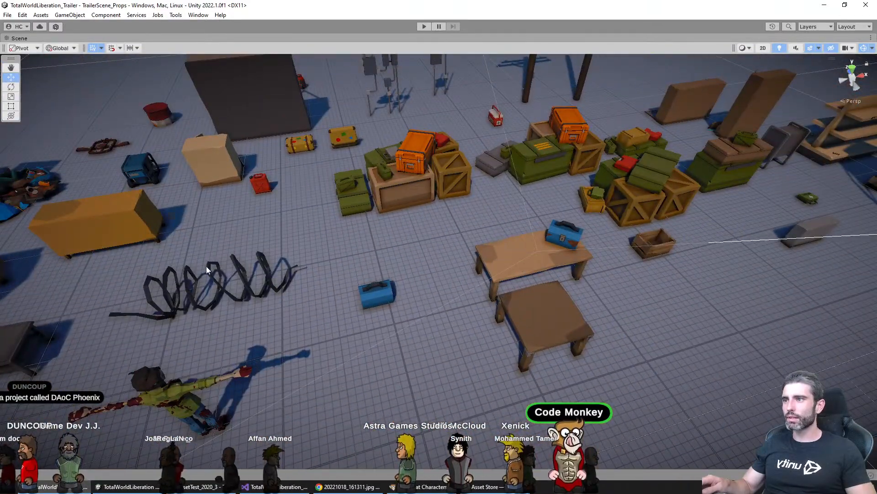
middle_click_drag(208, 267, 539, 263)
middle_click_drag(278, 257, 576, 264)
middle_click_drag(407, 247, 434, 290)
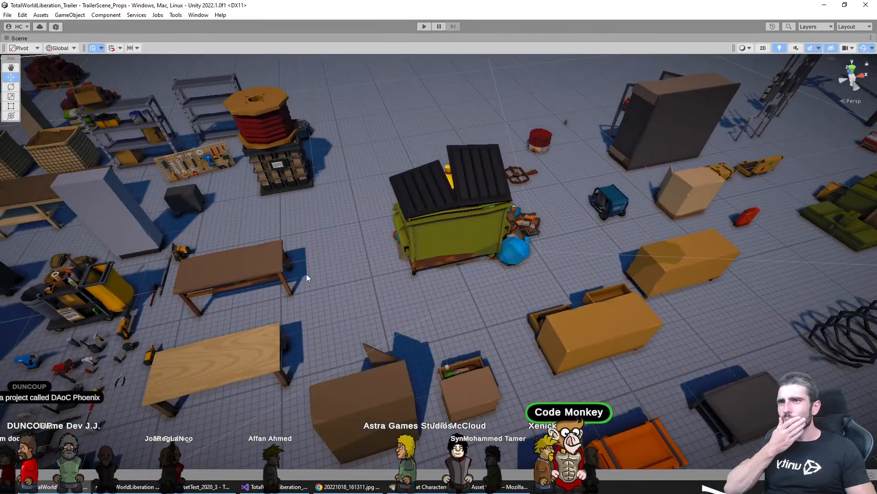
middle_click_drag(306, 278, 504, 300)
middle_click_drag(339, 289, 649, 405)
middle_click_drag(379, 282, 624, 134)
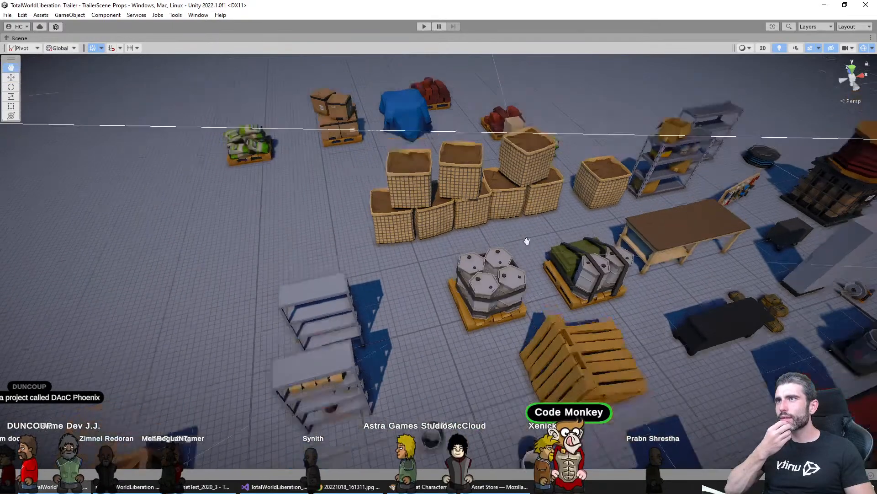
middle_click_drag(525, 240, 307, 261)
middle_click_drag(434, 262, 354, 265)
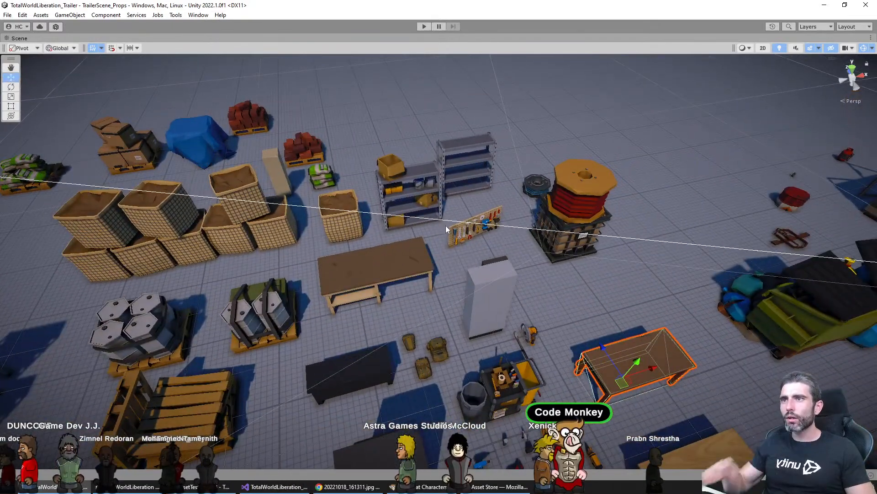
Frame the tool pegboard beside the metal shelves and raise it so it stands clear of the floor
left_click(470, 228)
key("f")
left_click_drag(581, 280, 486, 187, "alt")
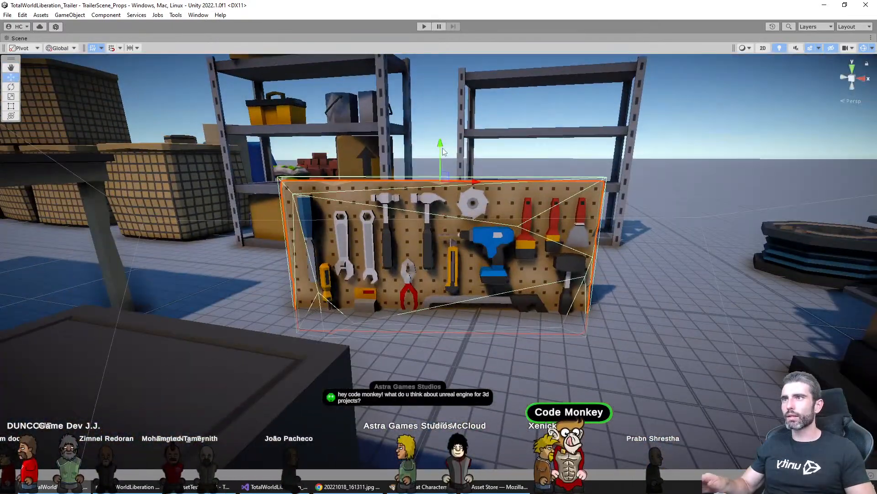
left_click_drag(442, 147, 444, 62)
scroll(458, 133, "down", 10)
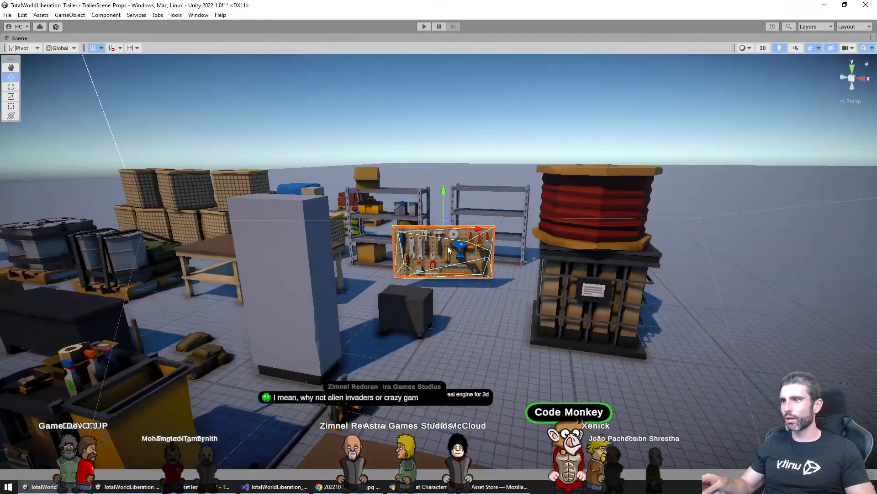
Look over the props around the raised pegboard, including the long workbench, tool cart, scattered tools, green dumpster and shelves
left_click_drag(448, 249, 415, 314, "alt")
middle_click_drag(397, 313, 499, 297)
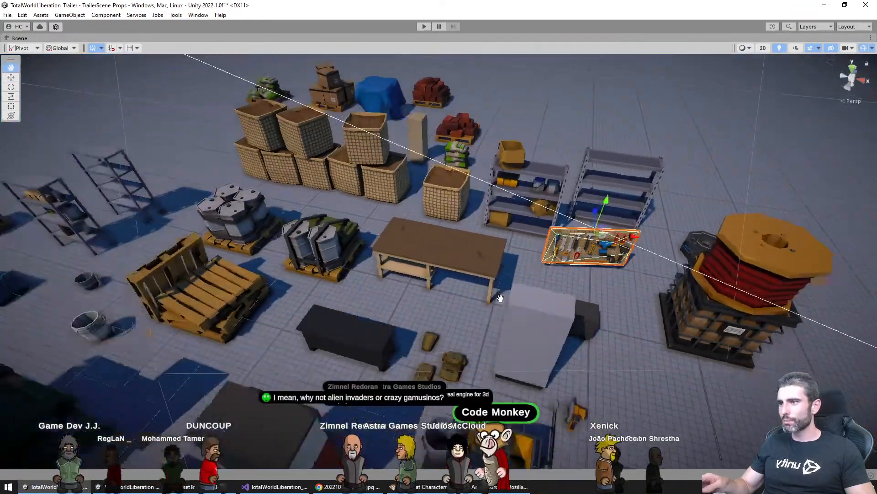
scroll(475, 281, "down", 2)
middle_click_drag(462, 274, 560, 215)
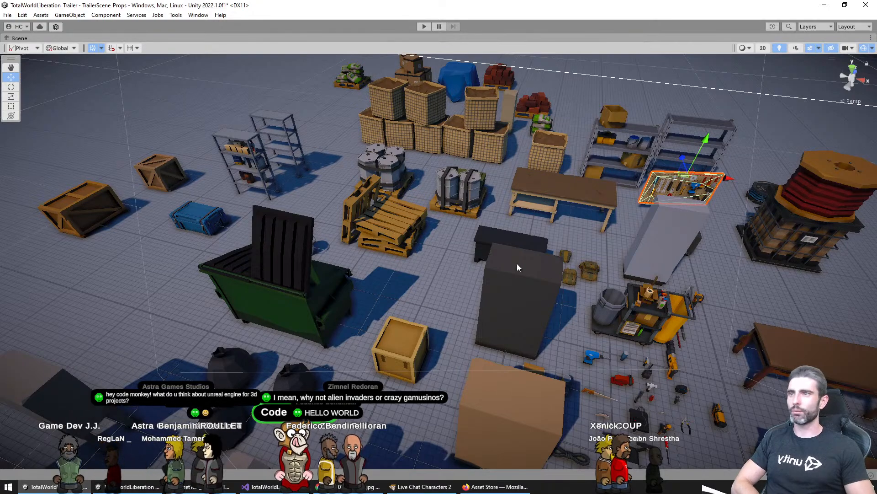
middle_click_drag(517, 263, 648, 178)
scroll(648, 178, "down", 5)
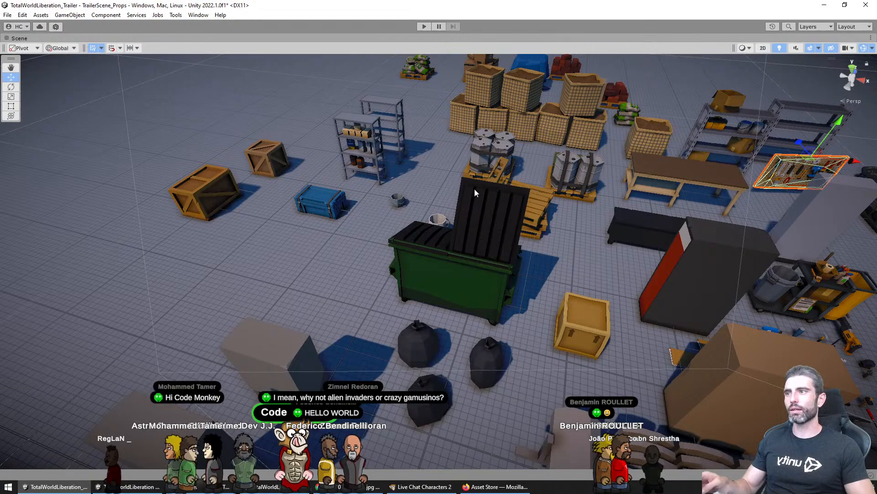
left_click_drag(474, 189, 395, 289, "alt")
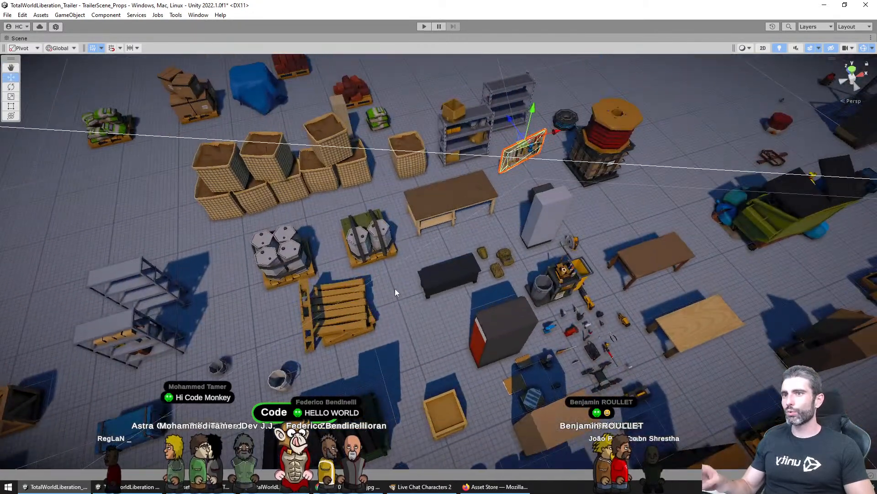
scroll(395, 289, "down", 5)
scroll(467, 272, "up", 4)
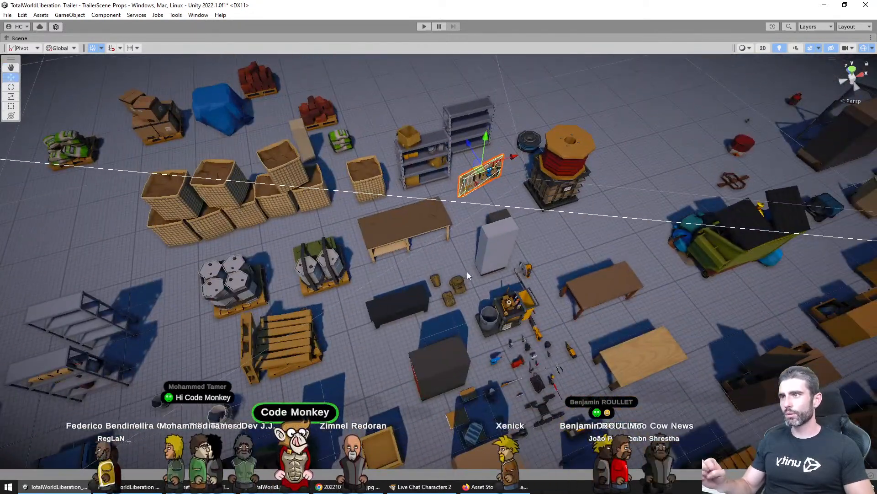
Frame the long brown workbench and add the tool pegboard to the selection
scroll(459, 287, "up", 3)
left_click_drag(415, 283, 366, 179, "alt")
left_click(372, 223)
key("f")
left_click_drag(468, 219, 306, 322, "alt")
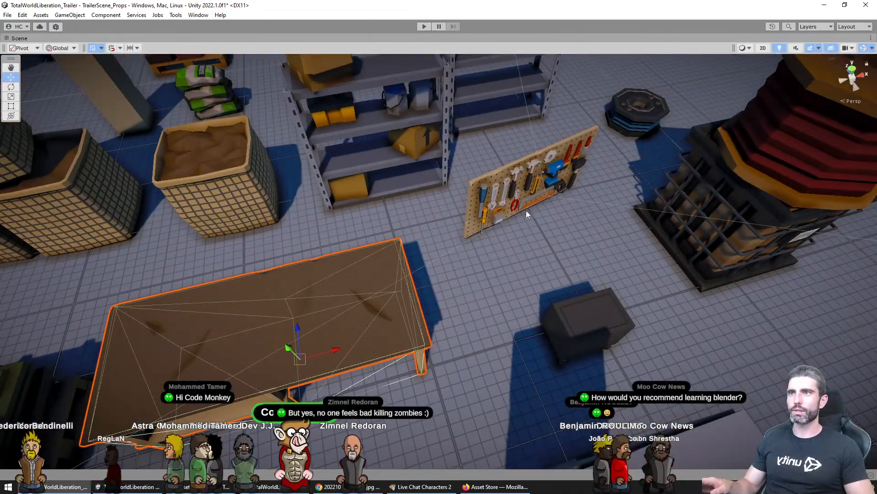
left_click(521, 194, "shift")
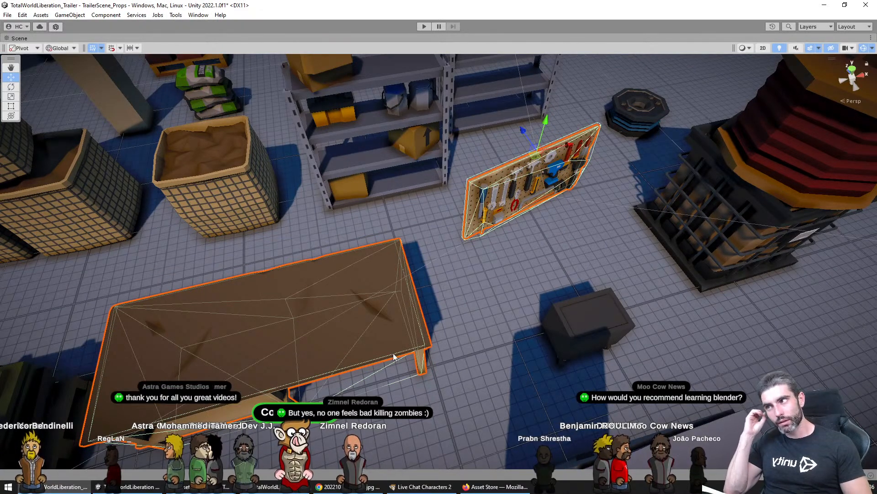
Switch to Chrome, open the Courses page of the Code Monkey website and look over the listed courses, including the GameDev.TV Blender course
key("alt+Tab")
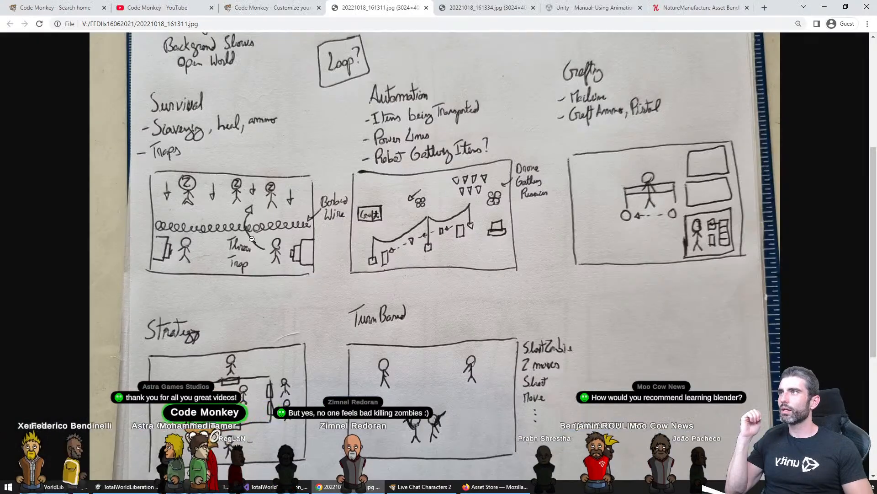
left_click(9, 7)
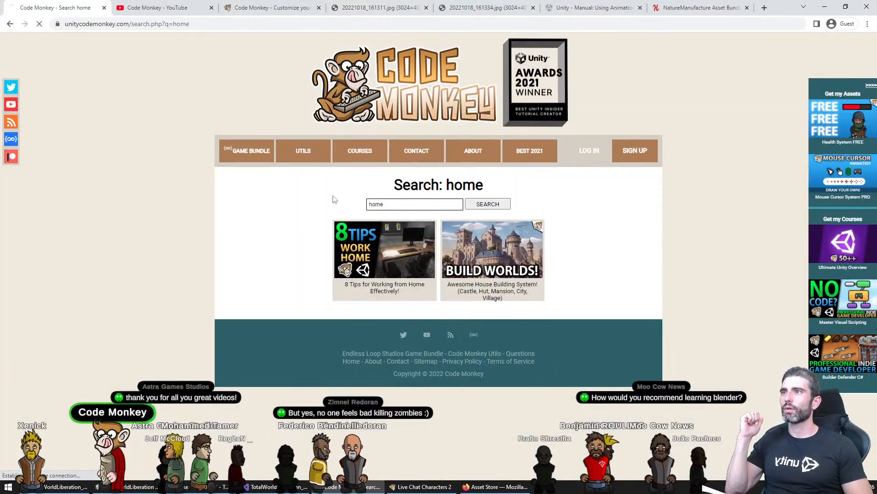
left_click(361, 151)
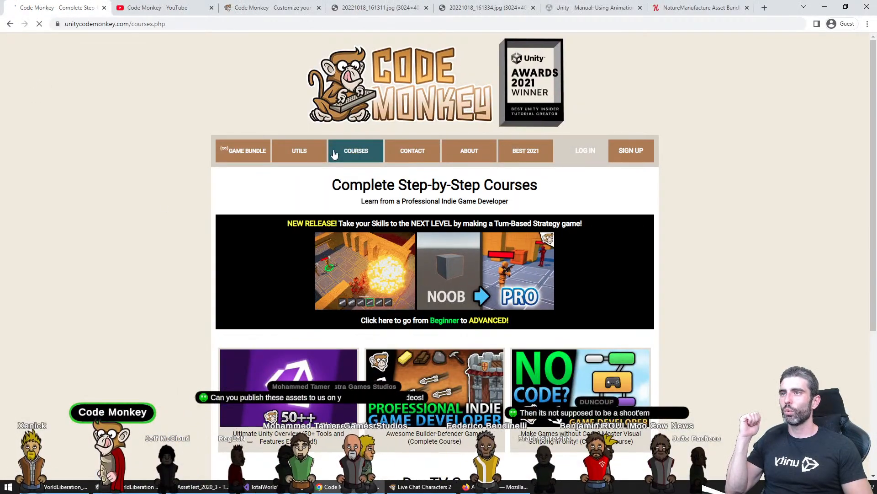
scroll(91, 240, "down", 5)
scroll(82, 237, "up", 5)
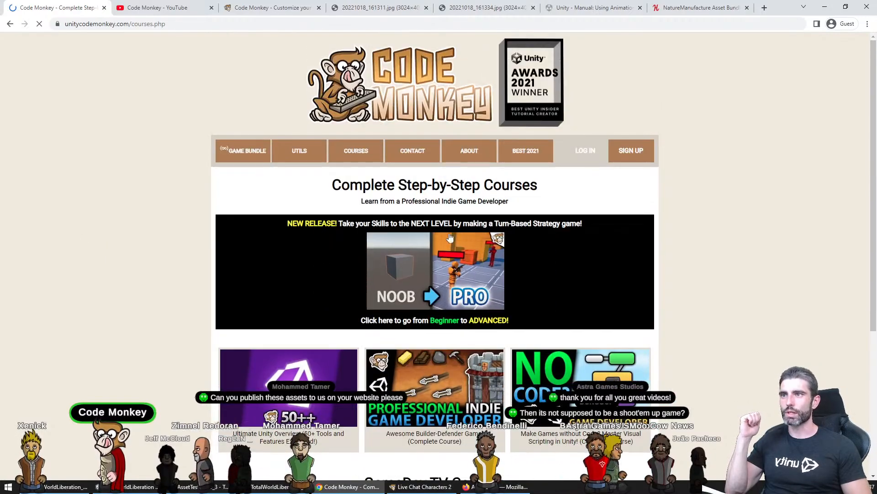
scroll(327, 250, "down", 3)
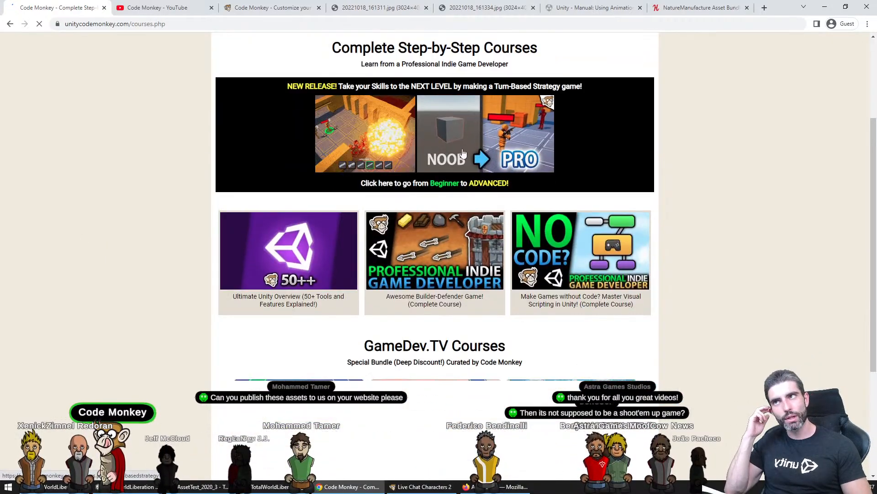
scroll(217, 160, "down", 4)
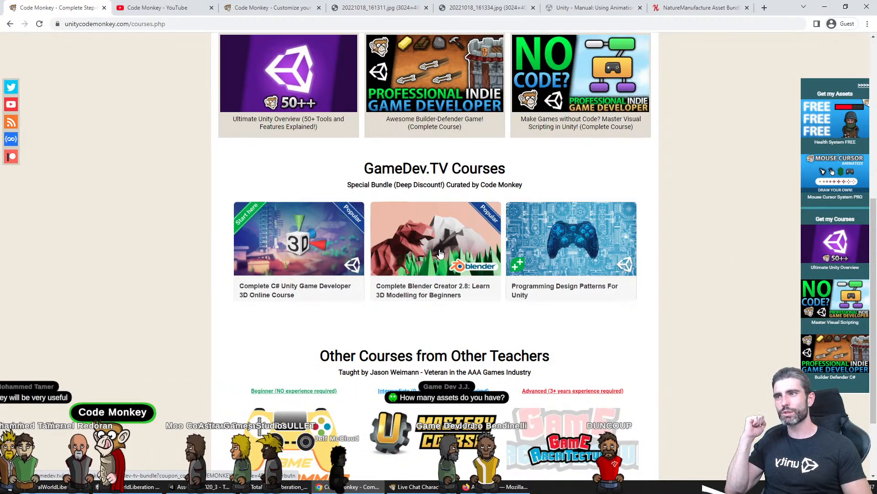
scroll(419, 279, "up", 1)
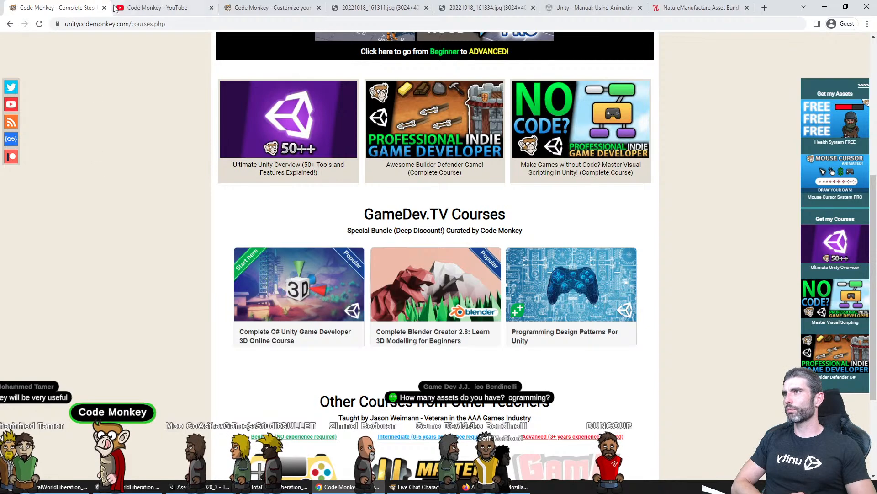
Search the Code Monkey site for "blender" and open the video page "What Learning Blender for 10 HOURS looks like!"
scroll(281, 83, "up", 6)
left_click(344, 89)
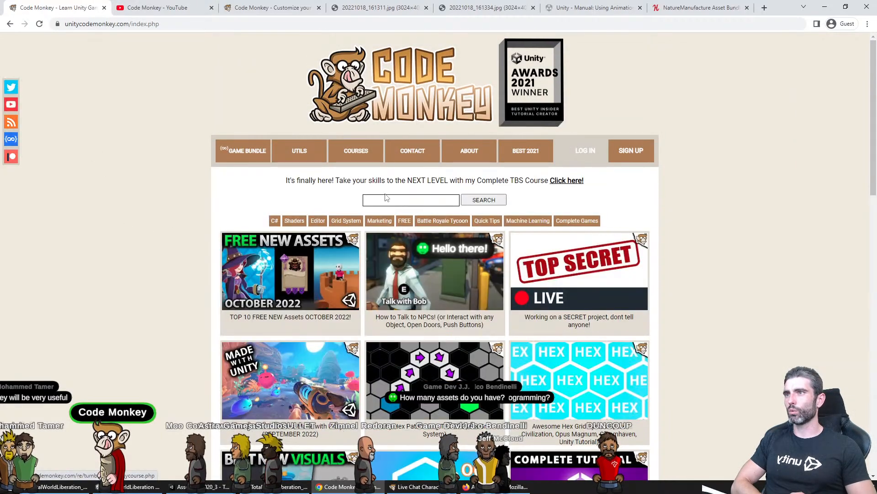
type("blender")
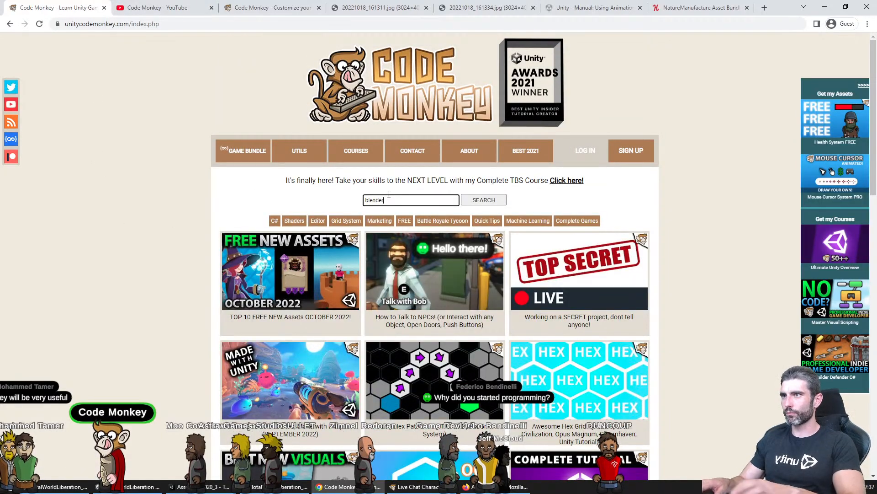
key("Return")
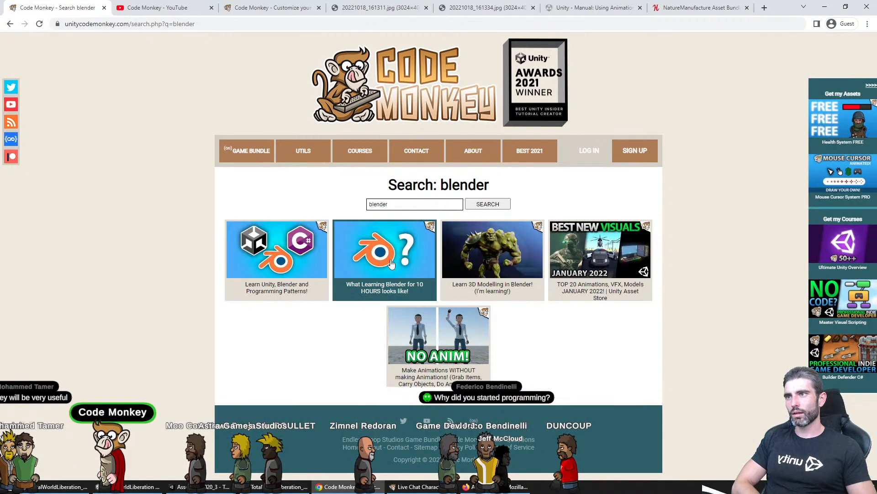
left_click(380, 228)
scroll(263, 349, "down", 3)
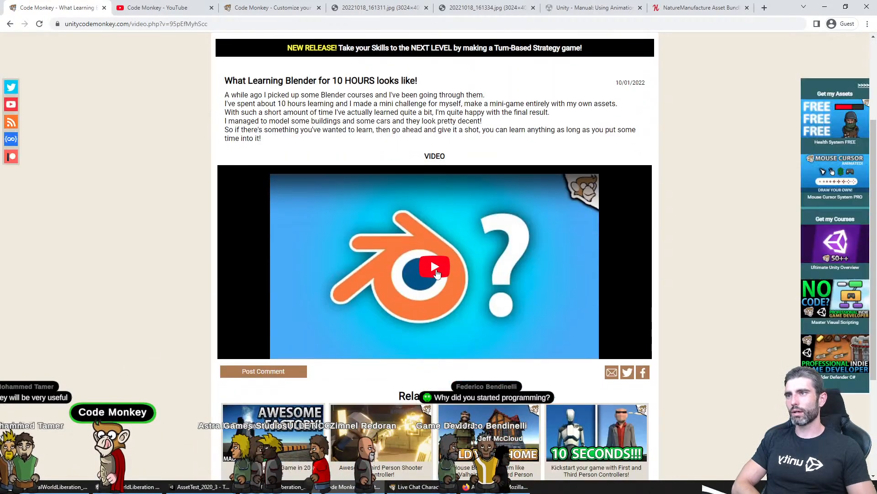
Play the Blender learning video in full screen, skip ahead through the house and city sections, and return to the page view
left_click(263, 349)
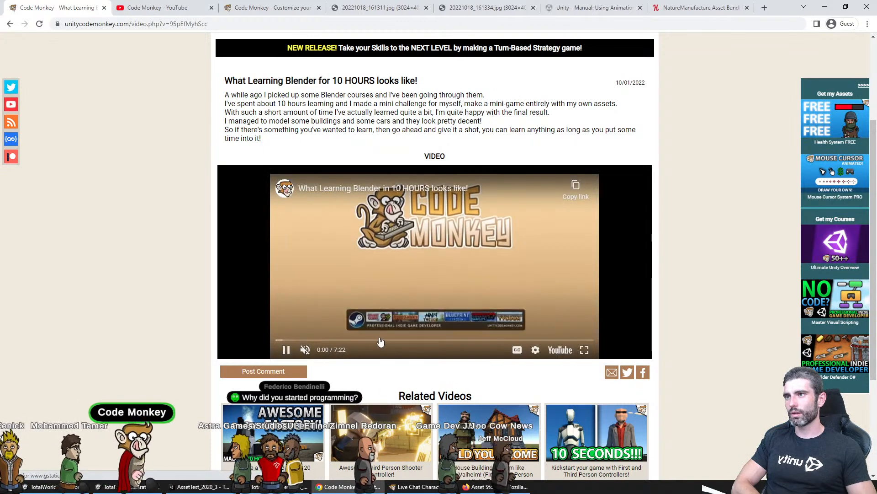
left_click(378, 341)
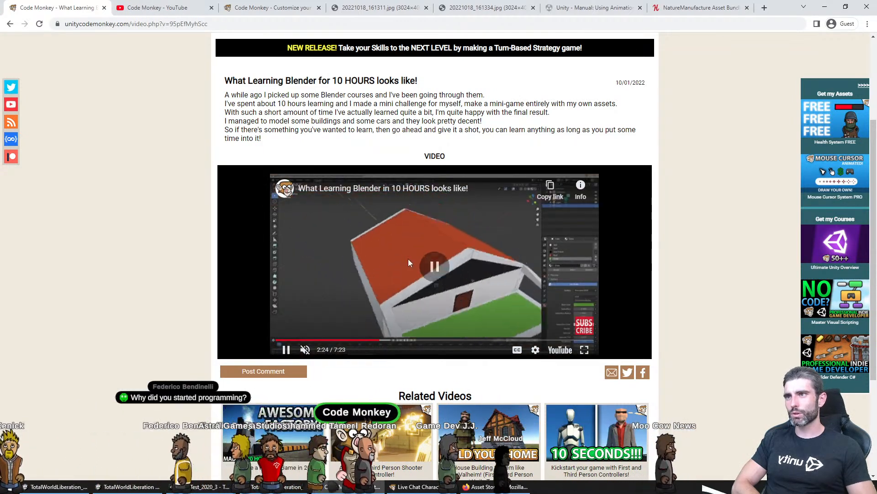
double_click(408, 259)
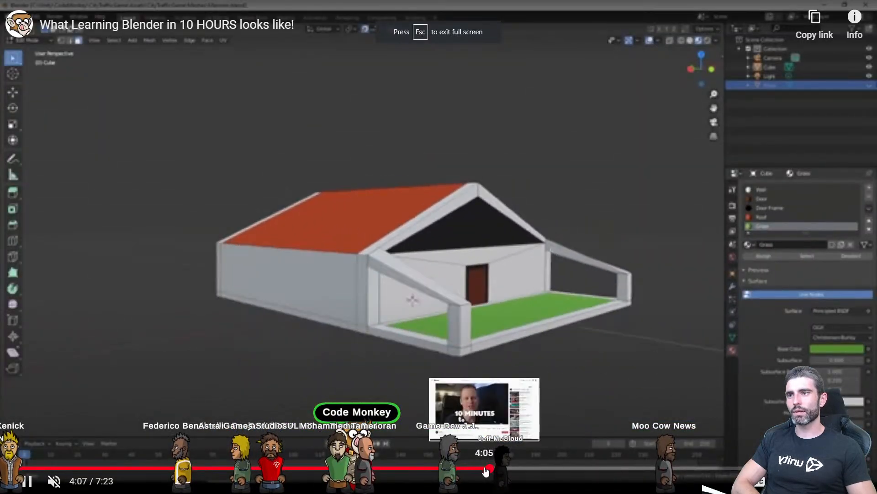
left_click(590, 473)
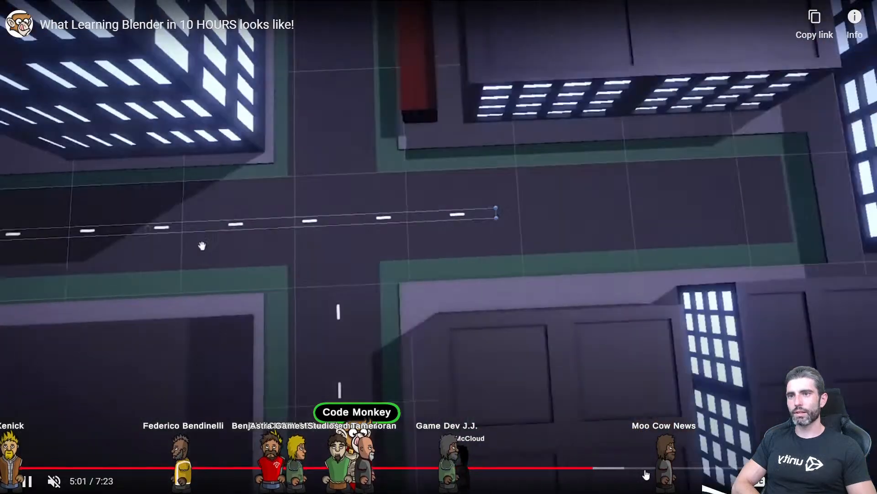
left_click(637, 469)
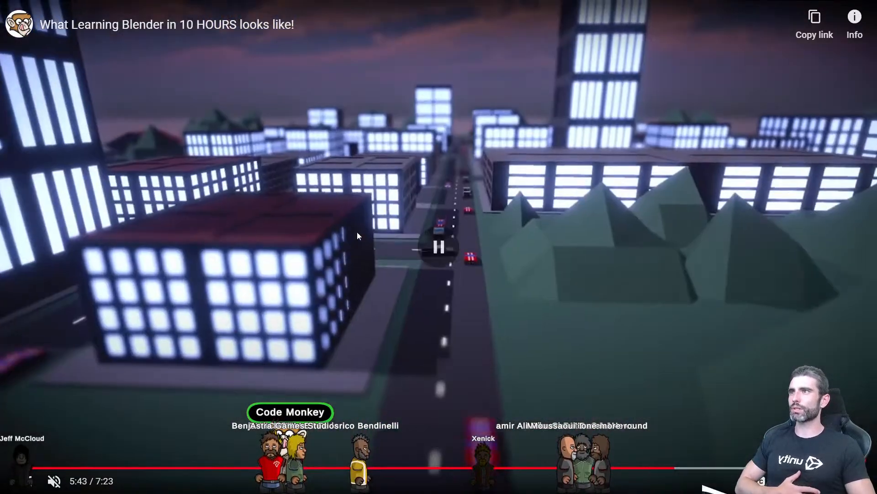
key("Escape")
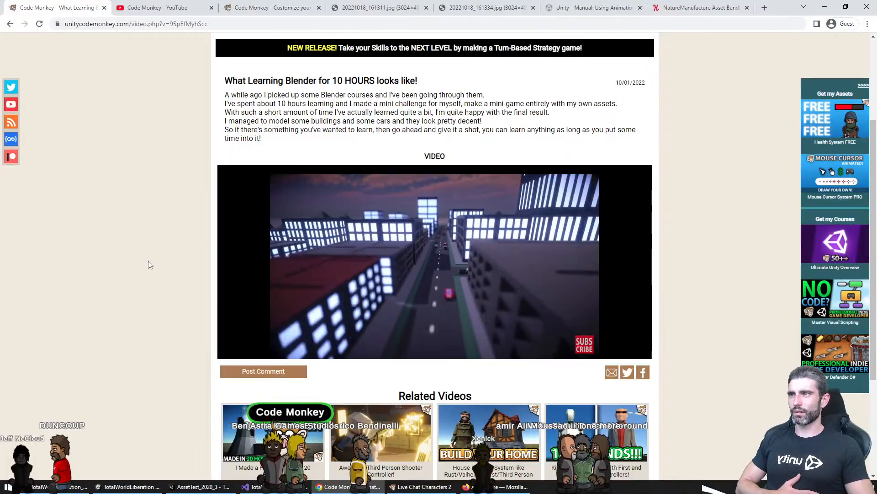
scroll(151, 297, "up", 3)
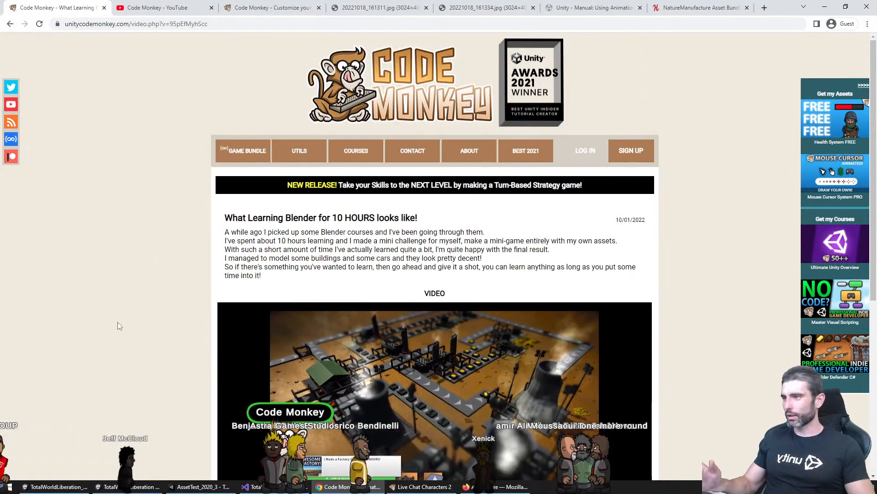
scroll(350, 369, "down", 1)
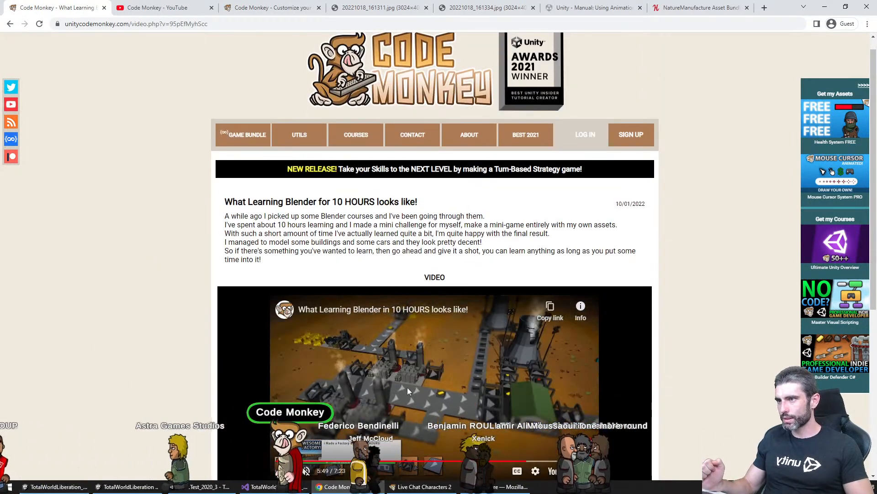
left_click(404, 388)
Switch back to Unity, restore the full editor layout and select the filled work shelf, tool pegboard and long workbench together
left_click(70, 487)
middle_click_drag(428, 235, 426, 247)
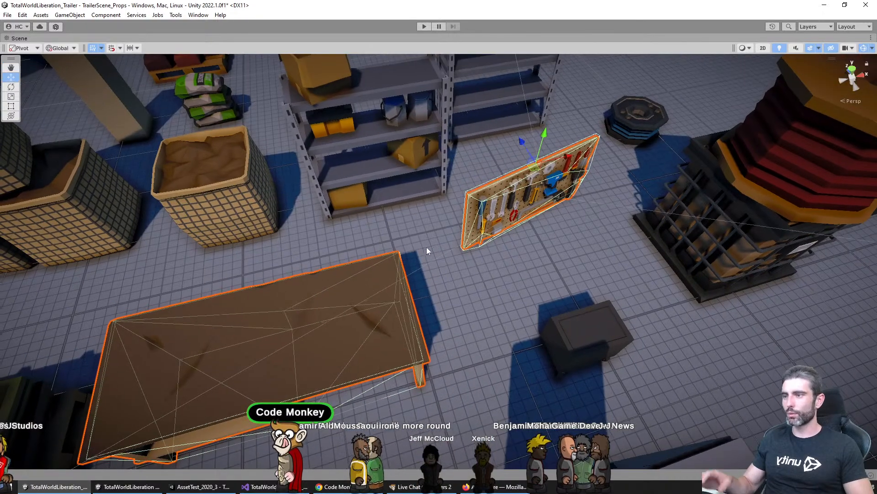
left_click(319, 89)
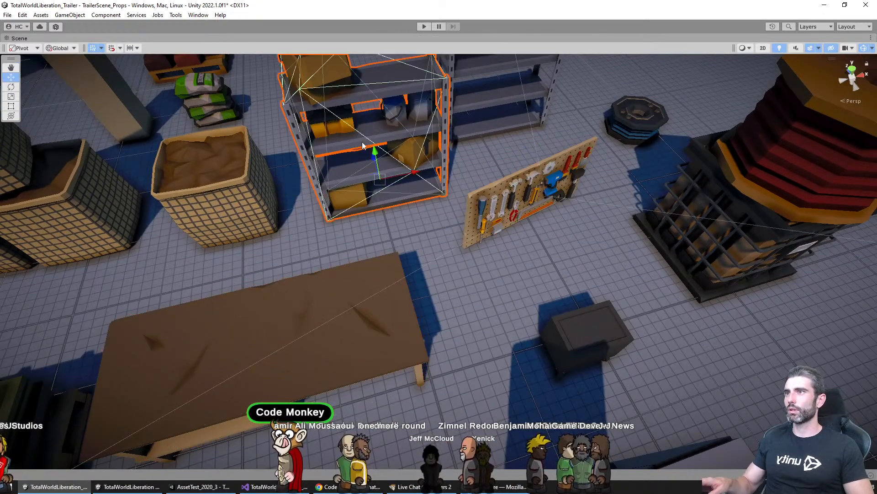
key("shift+space")
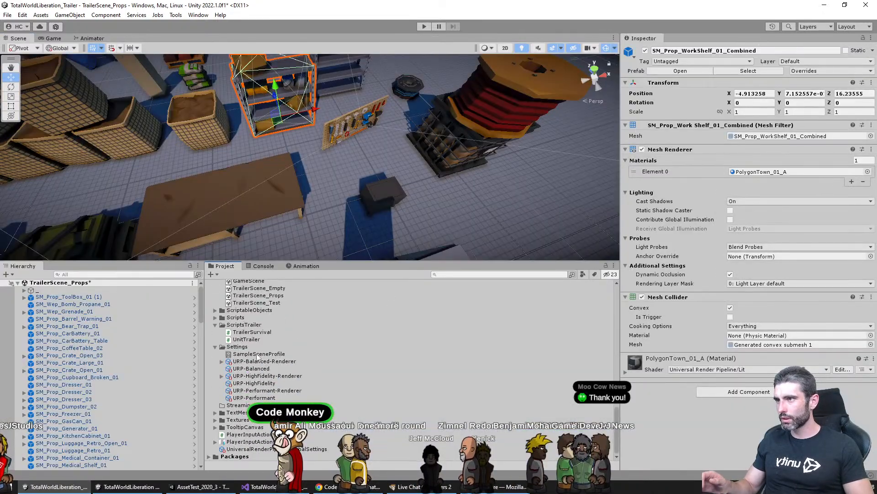
scroll(245, 325, "up", 3)
middle_click_drag(299, 155, 329, 188)
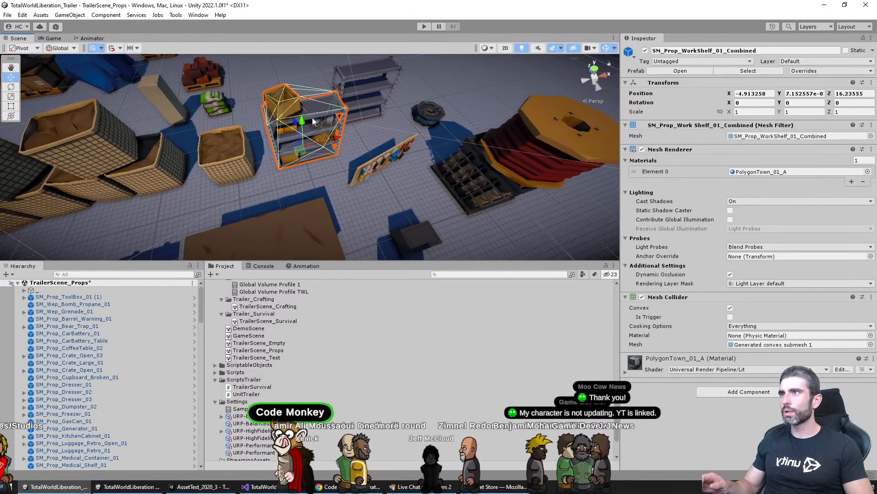
left_click(367, 172)
left_click(317, 119, "shift")
left_click(328, 210, "shift")
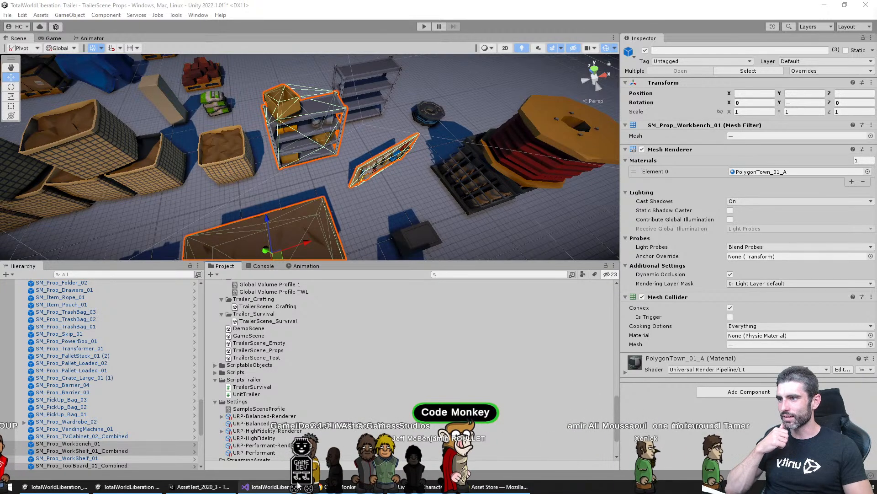
Open TrailerScene_Crafting, saving the props scene changes, and paste the workbench, work shelf and tool board into it
middle_click_drag(356, 169, 364, 186)
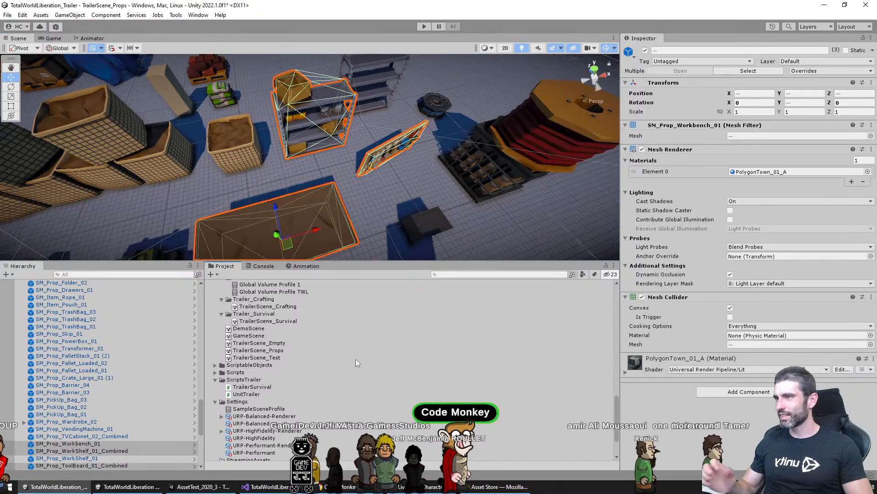
scroll(319, 353, "up", 2)
double_click(280, 334)
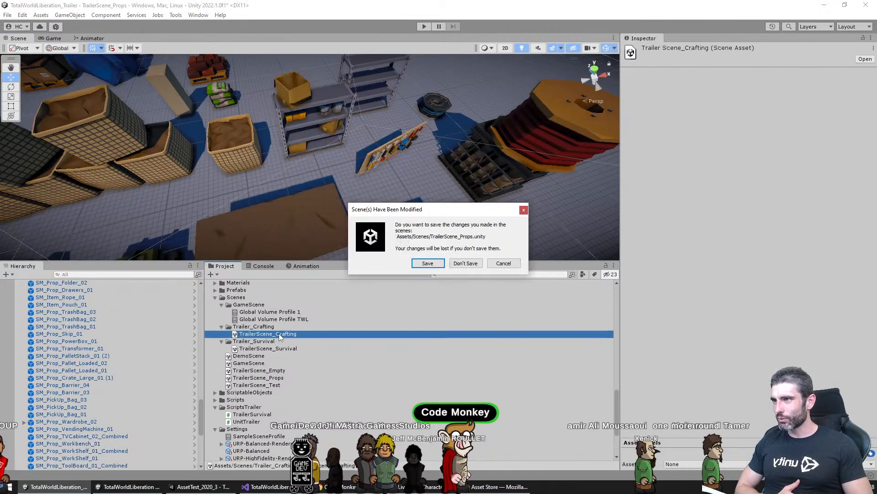
left_click(432, 264)
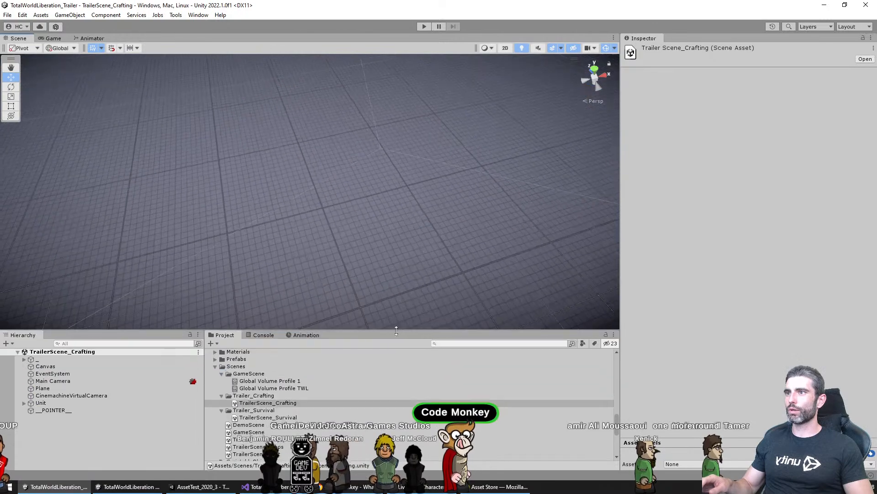
key("ctrl+v")
scroll(323, 216, "down", 10)
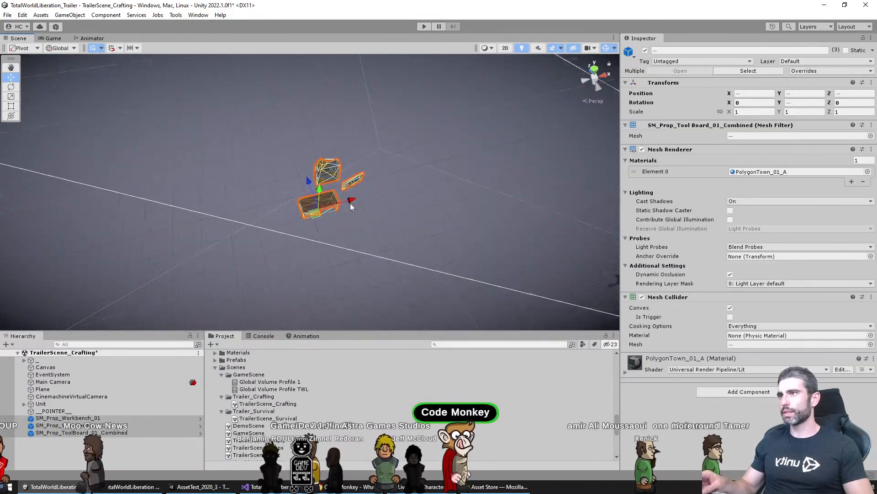
Move the three pasted props together across the ground plane and frame them
left_click_drag(209, 233, 379, 165)
key("f")
middle_click_drag(361, 102, 358, 188)
Rotate the work shelf to about -84.8° around Y and place it against the workbench's end at about X 7.32, Z 4.44
left_click(270, 135)
left_click(361, 158)
scroll(357, 238, "down", 2)
mouse_move(333, 196)
left_mouse_down()
mouse_move(174, 303)
mouse_move(341, 201)
left_mouse_up()
key("e")
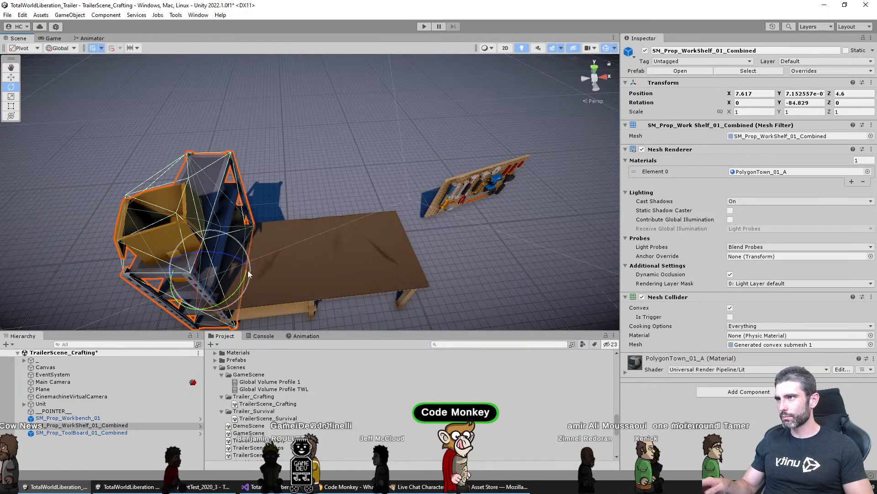
middle_click_drag(241, 276, 282, 242)
key("w")
left_click_drag(255, 244, 287, 259)
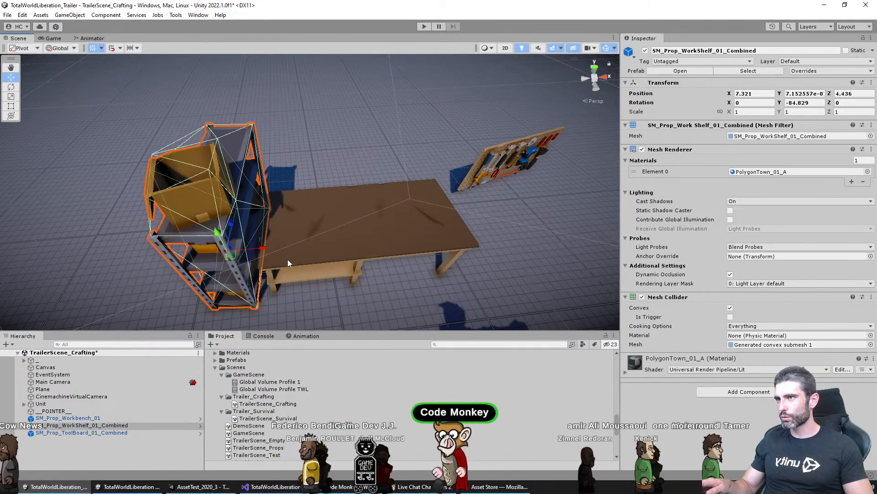
Move the tool pegboard to the workbench's back edge at about X 9.44, Z 4.86, and set its Y rotation to 180
left_click(490, 167)
left_click_drag(527, 160, 504, 155)
middle_click_drag(542, 180, 440, 207)
left_click_drag(525, 158, 547, 157, "alt")
key("w")
left_click_drag(439, 176, 283, 220)
middle_click_drag(283, 220, 329, 152)
left_click_drag(406, 158, 313, 208)
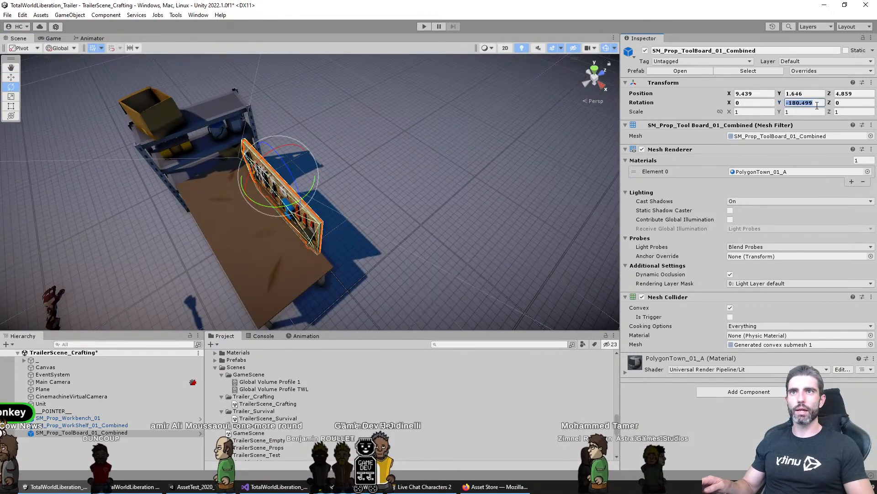
type("180")
Scale the tool pegboard up to about 1.3 and raise it above the workbench to a Y position of about 2.24
left_click_drag(396, 214, 511, 85, "alt")
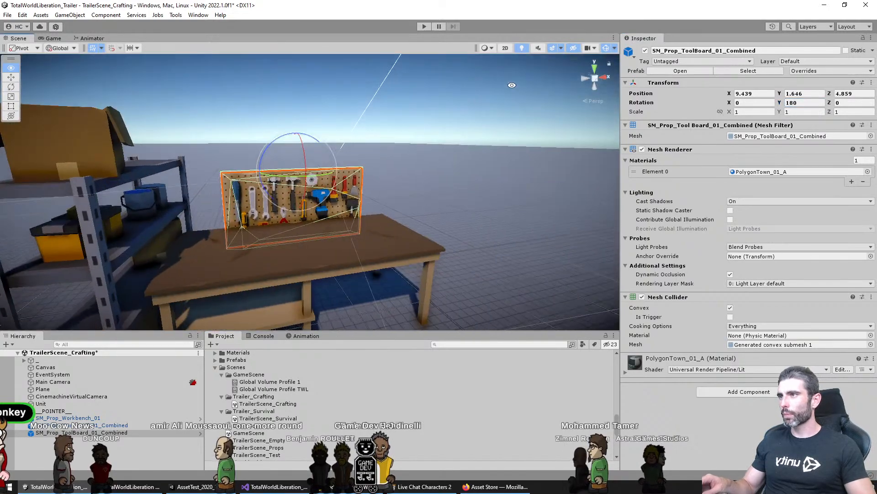
mouse_move(297, 143)
left_mouse_down()
mouse_move(297, 120)
mouse_move(299, 141)
mouse_move(300, 128)
left_mouse_up()
key("e")
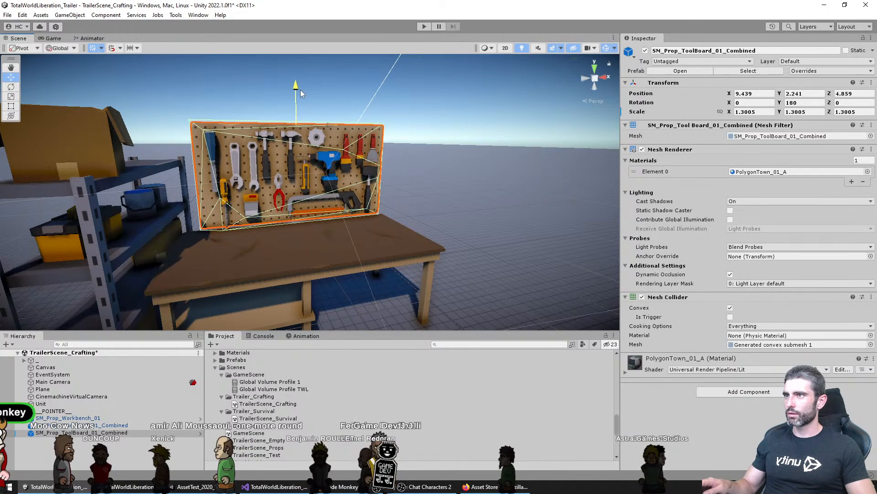
Move the Unit character in front of the workbench to about X 9.36, Z 3.18, and remove its Unit Trailer script component
left_click(52, 39)
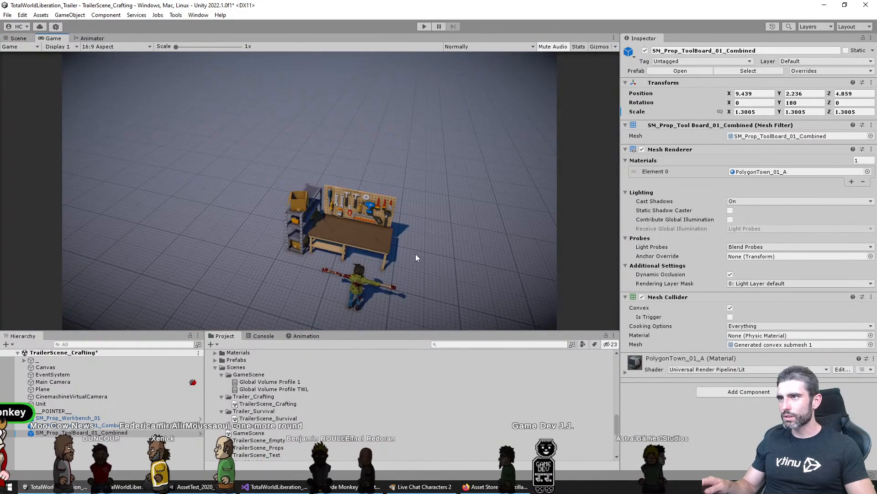
left_click(18, 38)
scroll(402, 182, "down", 5)
left_click_drag(400, 181, 263, 232, "alt")
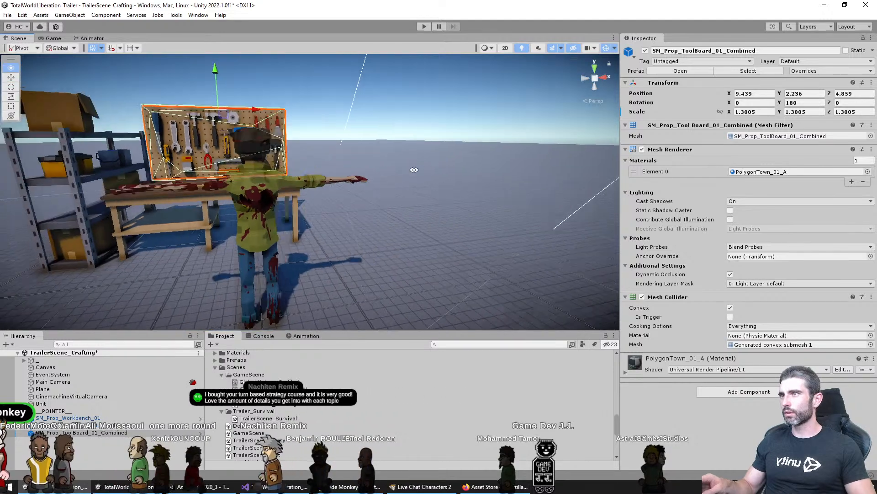
left_click(257, 271)
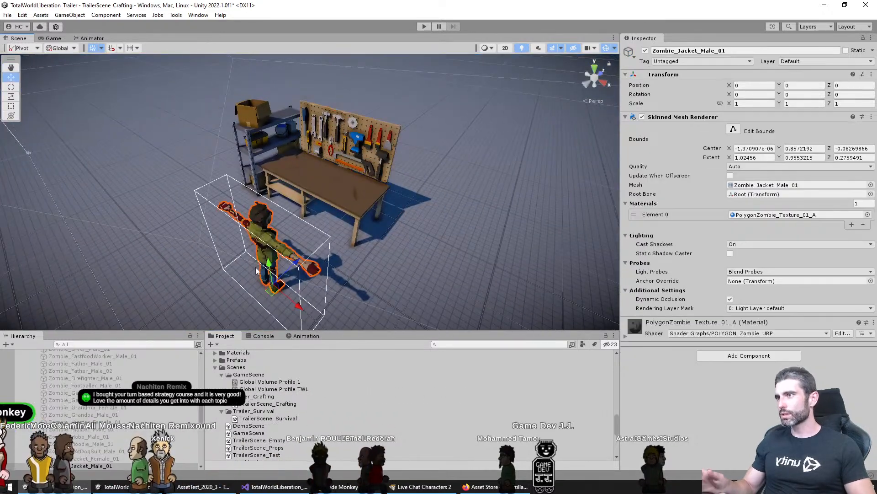
left_click(97, 399)
key("Left")
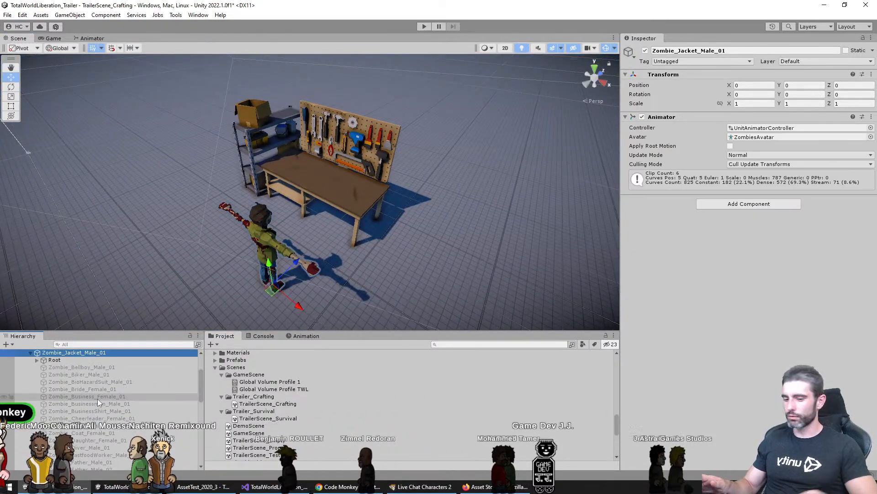
key("Left")
key("Left")
left_click_drag(272, 288, 450, 193)
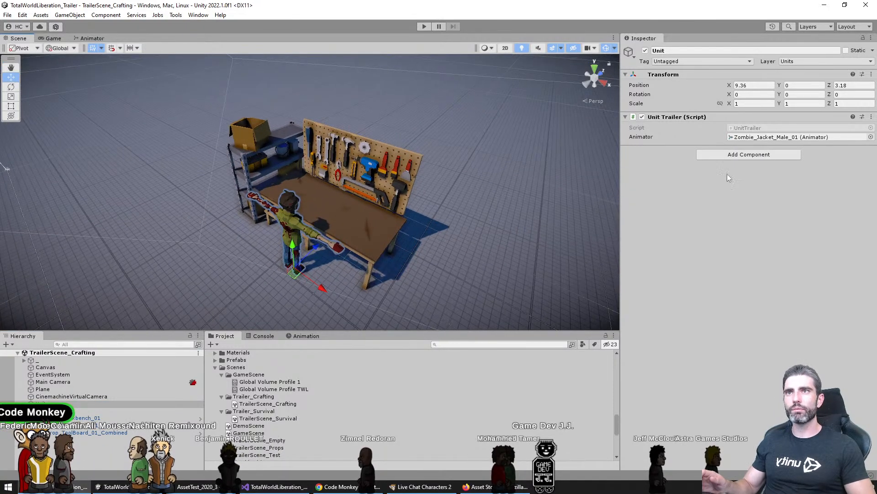
right_click(673, 117)
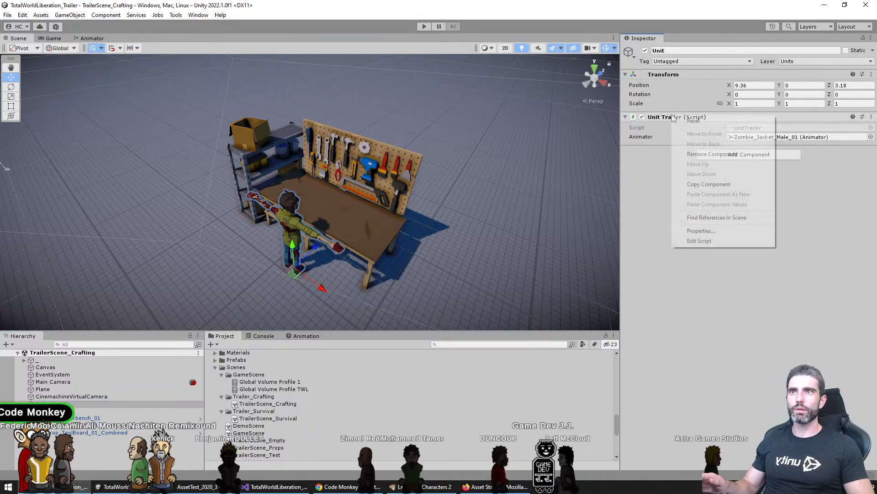
left_click(718, 155)
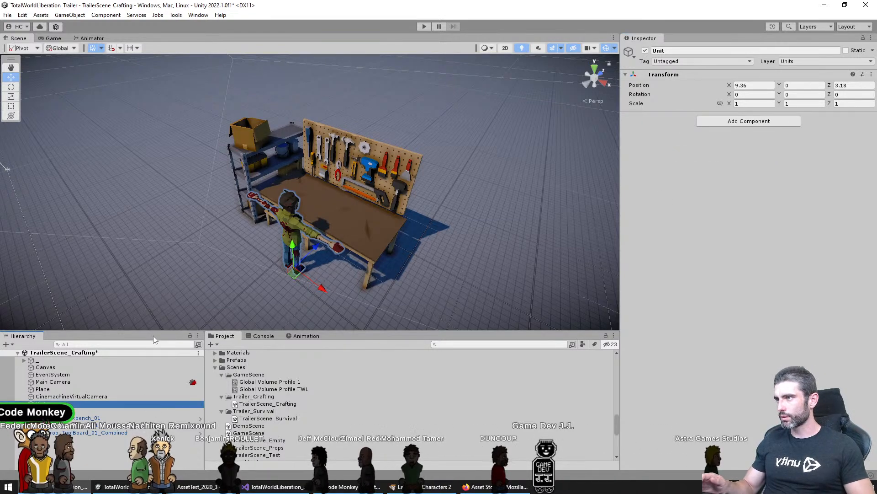
Create an Animator Controller named Crafting in the Trailer_Crafting folder
left_click_drag(153, 332, 154, 206)
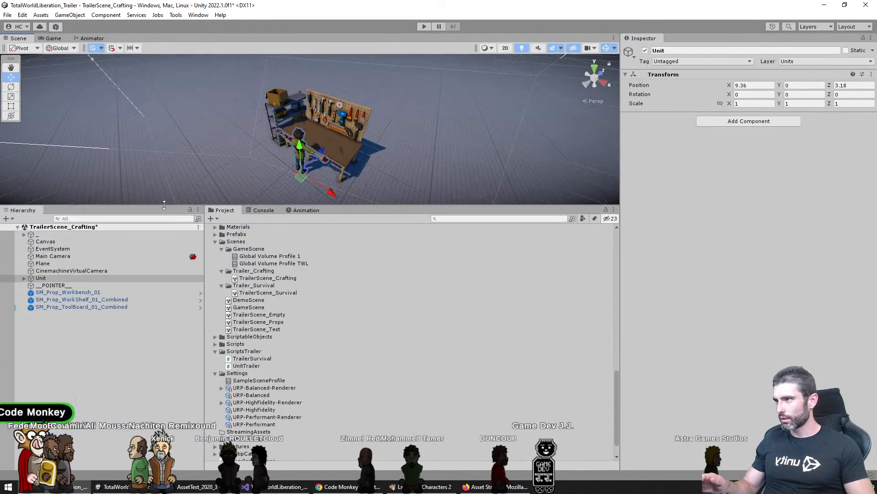
right_click(256, 276)
mouse_move(320, 31)
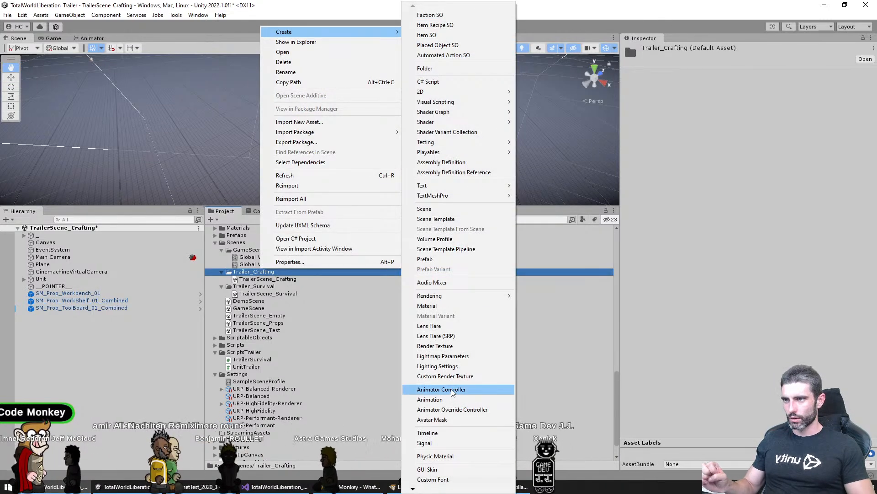
left_click(450, 389)
type("Crafting")
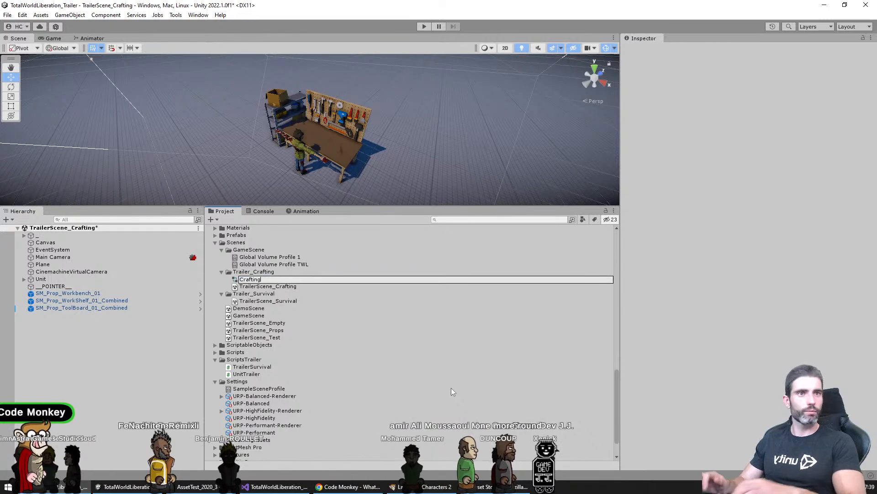
key("Return")
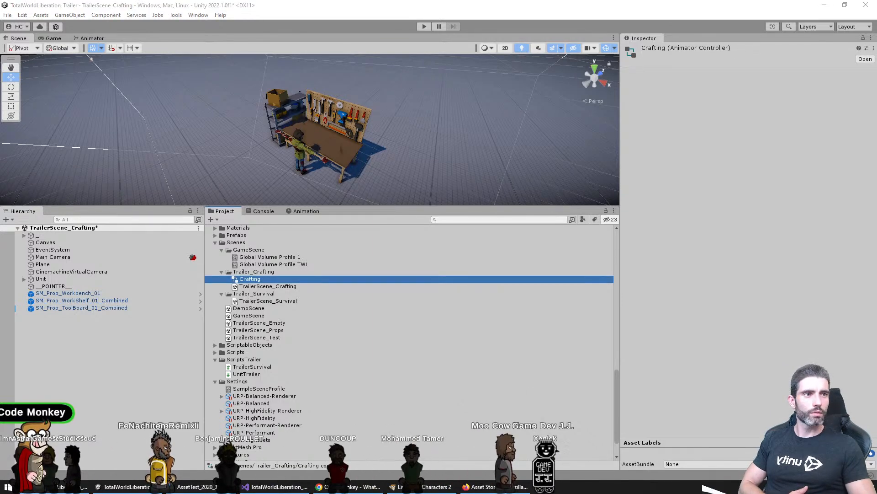
Save the TrailerScene_Crafting scene
left_click(682, 207)
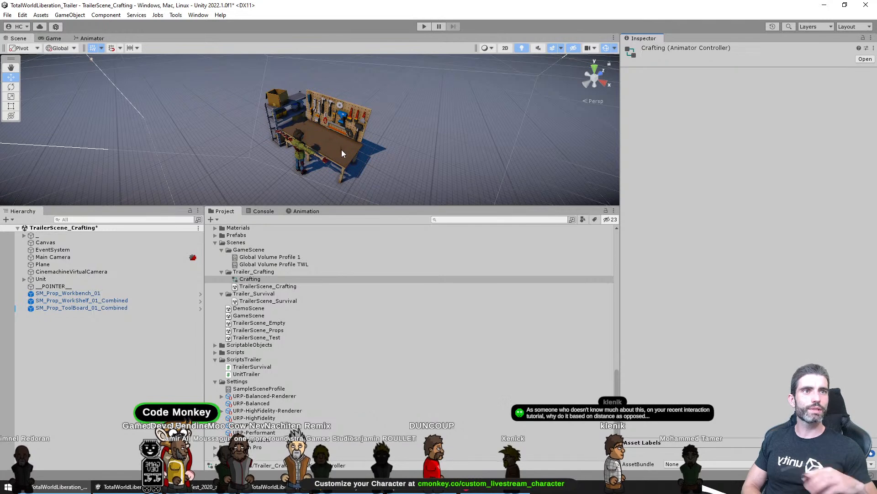
mouse_move(342, 149)
left_mouse_down("alt")
mouse_move(310, 128)
mouse_move(352, 167)
mouse_move(335, 135)
mouse_move(356, 152)
left_mouse_up("alt")
scroll(335, 135, "up", 2)
key("ctrl+s")
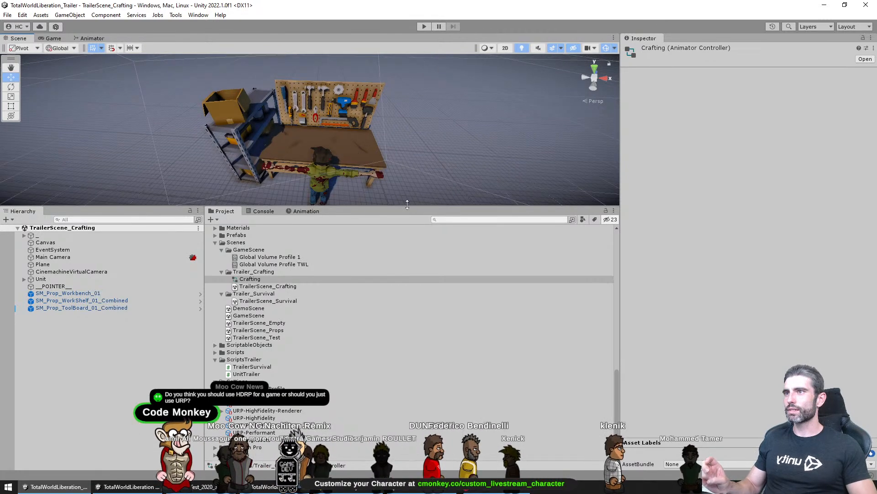
Assign the Crafting controller to the Animator of Zombie_Jacket_Male_01 inside Unit
left_click_drag(407, 204, 403, 280)
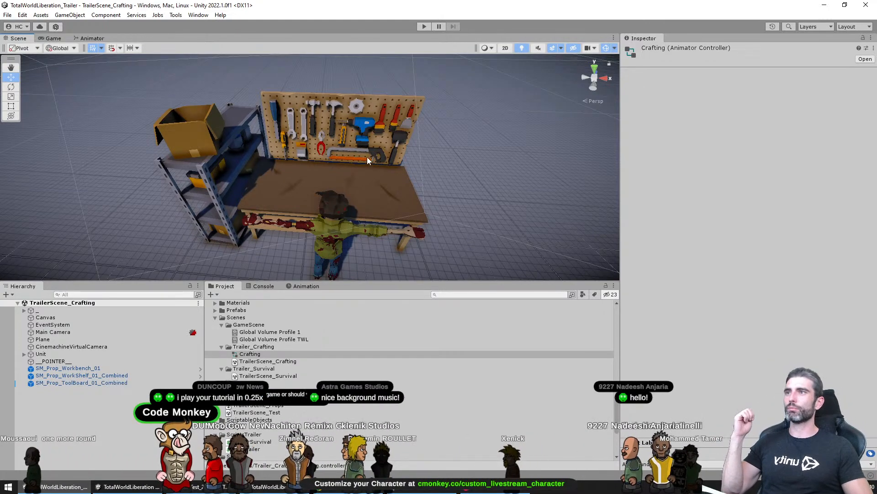
left_click_drag(367, 157, 298, 134, "alt")
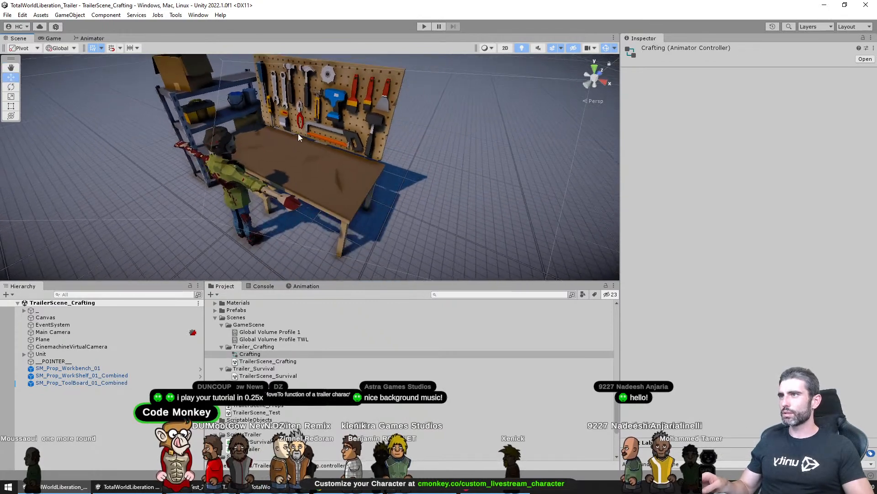
middle_click_drag(298, 134, 327, 168)
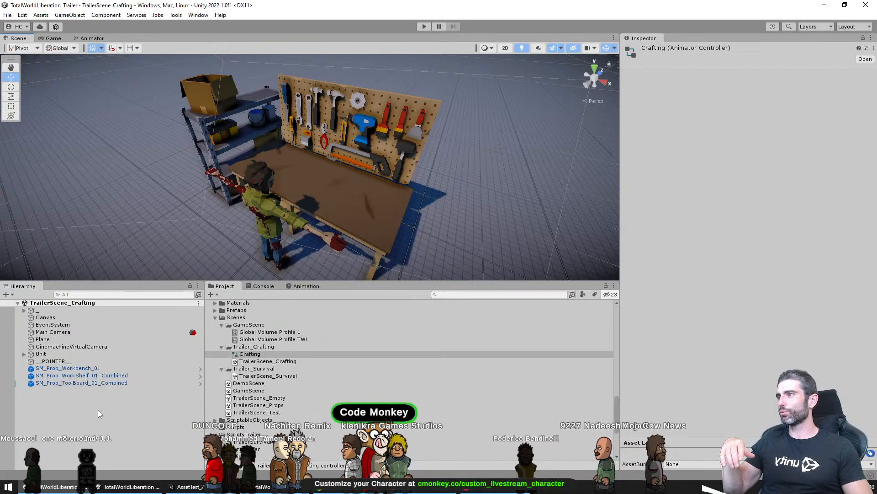
left_click(250, 354)
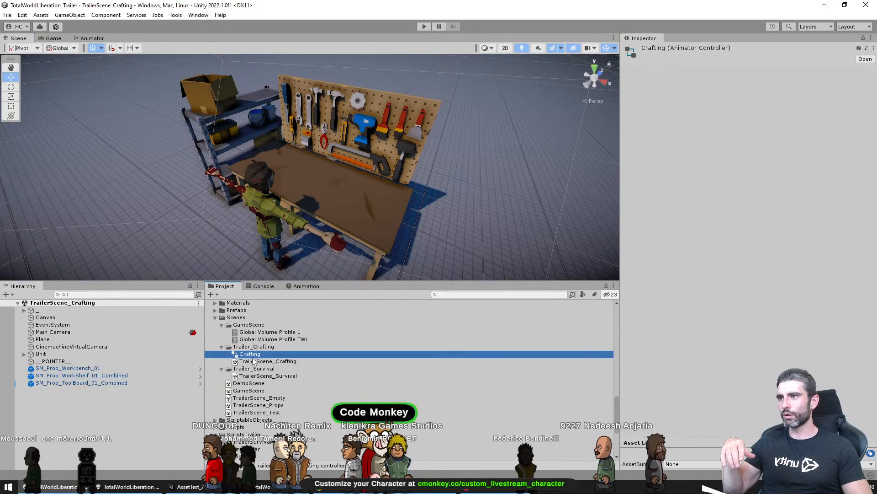
left_click(24, 354)
left_click(64, 361)
left_click_drag(253, 358, 777, 128)
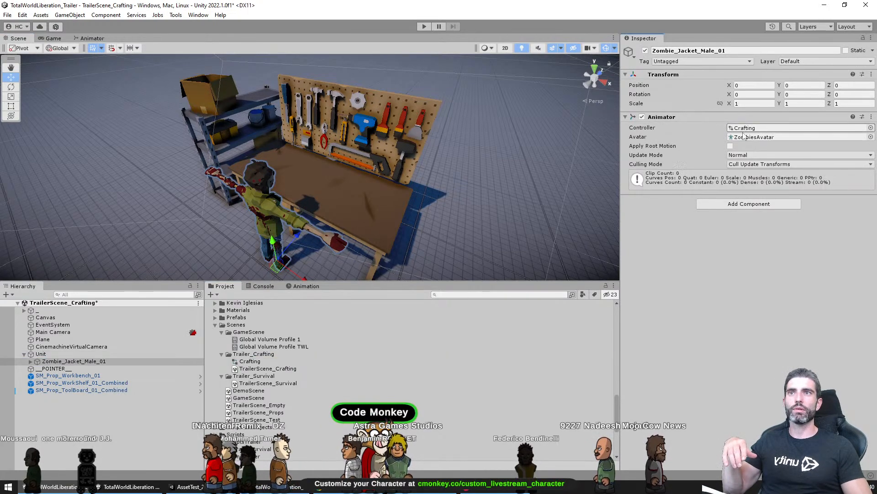
Open the Crafting controller's state graph and search the project for "crafting" to locate the Crafting Mecanim Animation Pack folder
double_click(250, 361)
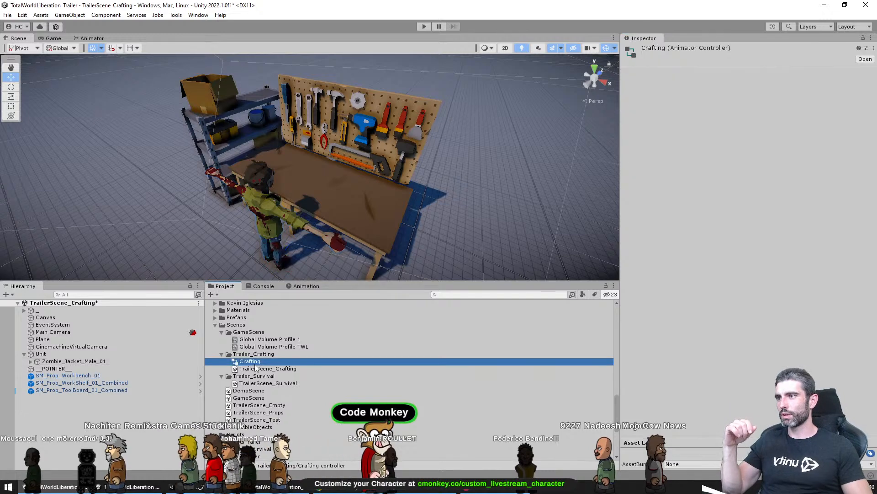
left_click_drag(357, 270, 364, 260)
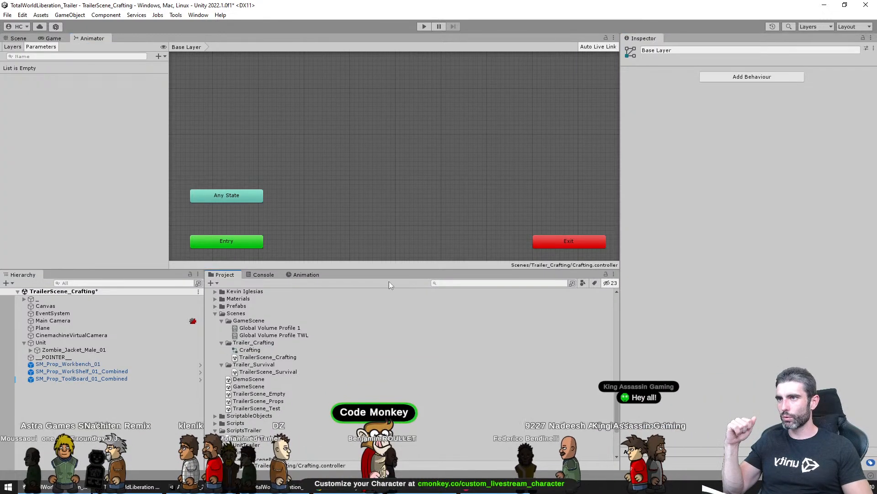
left_click(455, 283)
type("crafting")
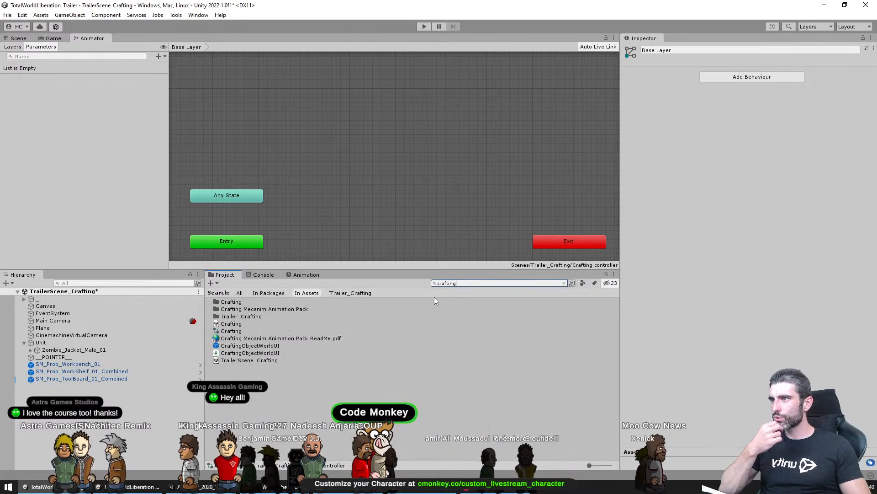
left_click(370, 308)
left_click(457, 283)
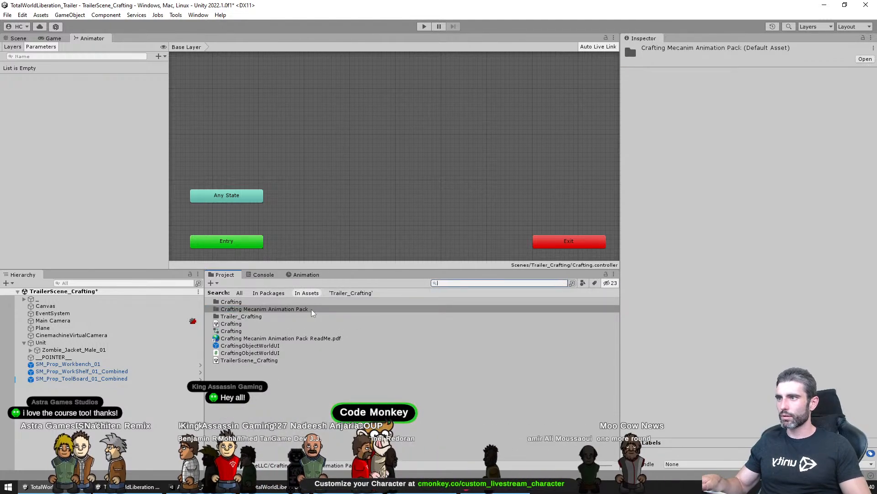
key("BackSpace")
Enlarge the asset list and expand the Crafting Mecanim Animation Pack down to its Animations folder's clips
left_click_drag(374, 270, 361, 119)
key("Down")
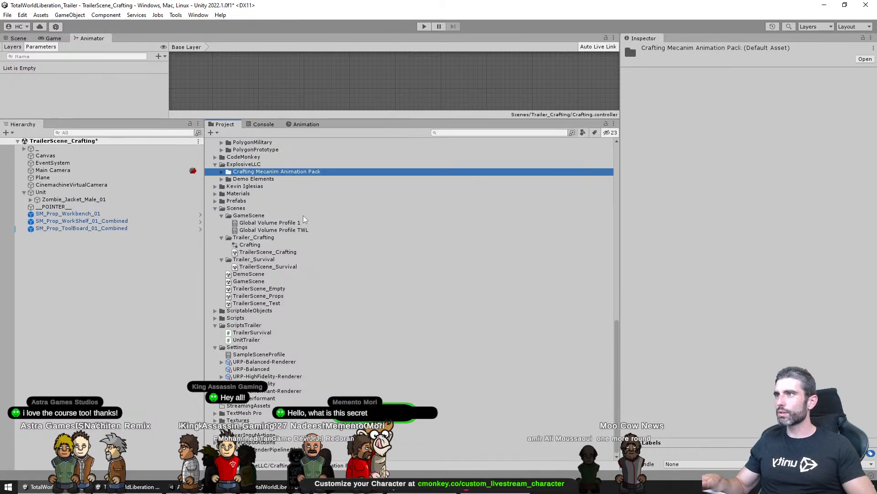
key("Right")
key("Down")
key("Down")
key("Right")
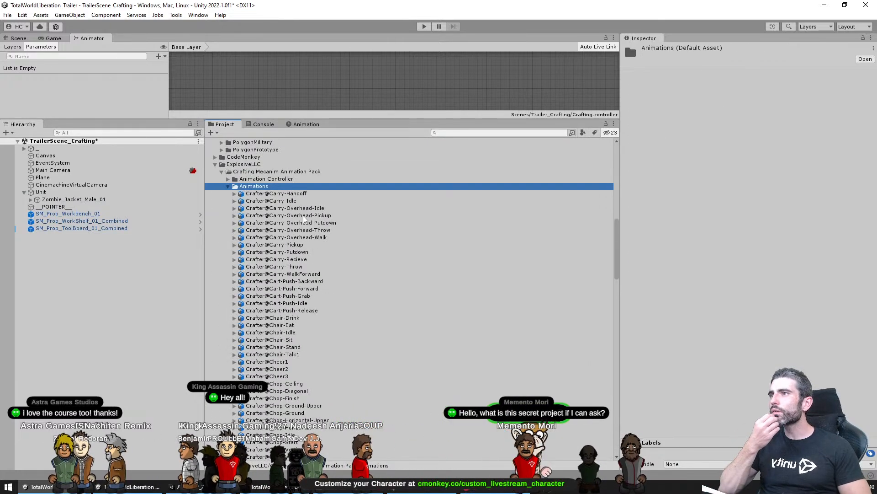
Preview the Carry-Handoff, Carry-Overhead-Idle, Carry-Putdown, Carry-Overhead-Walk and Carry-Overhead-Putdown animations
key("Down")
key("Down")
key("Up")
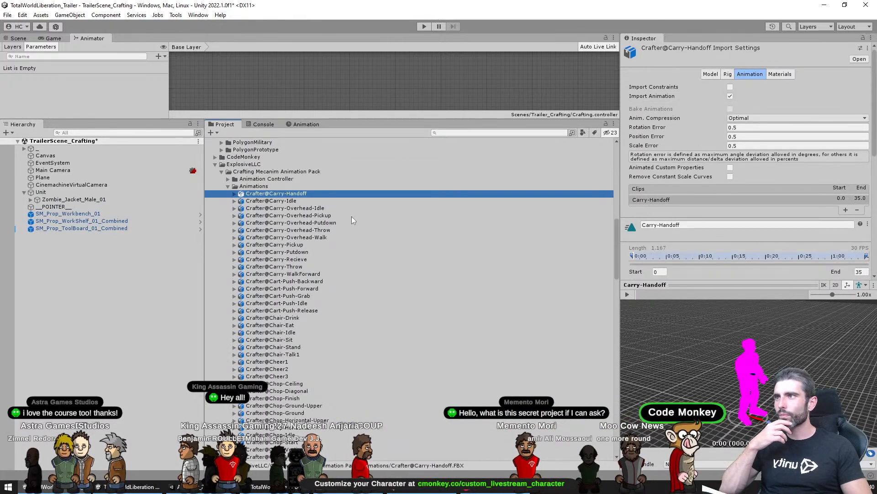
left_click(627, 294)
left_click(306, 192)
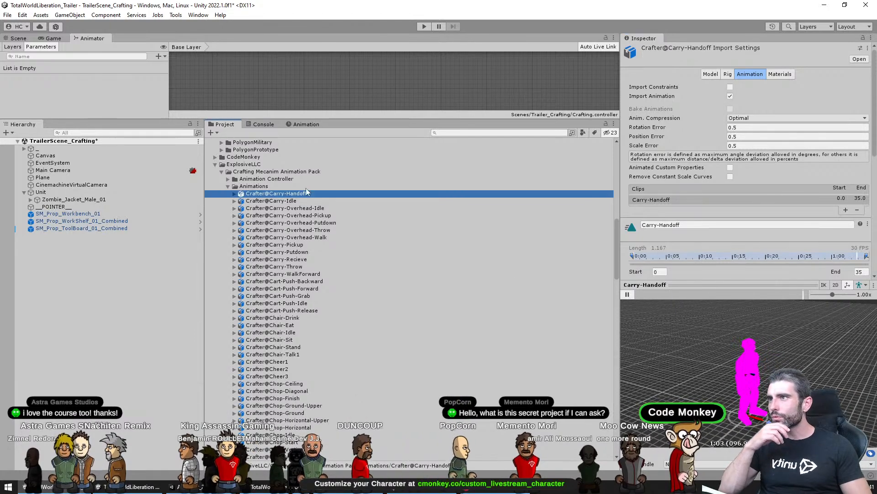
left_click(306, 209)
left_click_drag(676, 285, 668, 138)
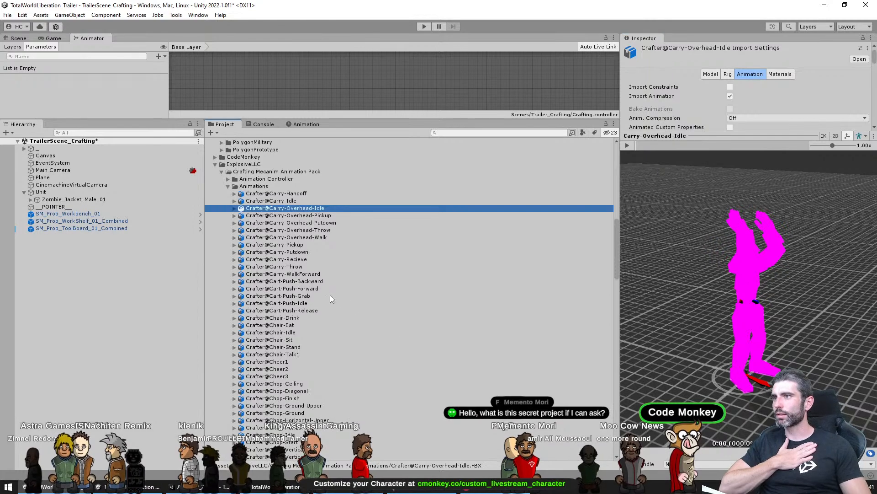
left_click(277, 252)
left_click(627, 145)
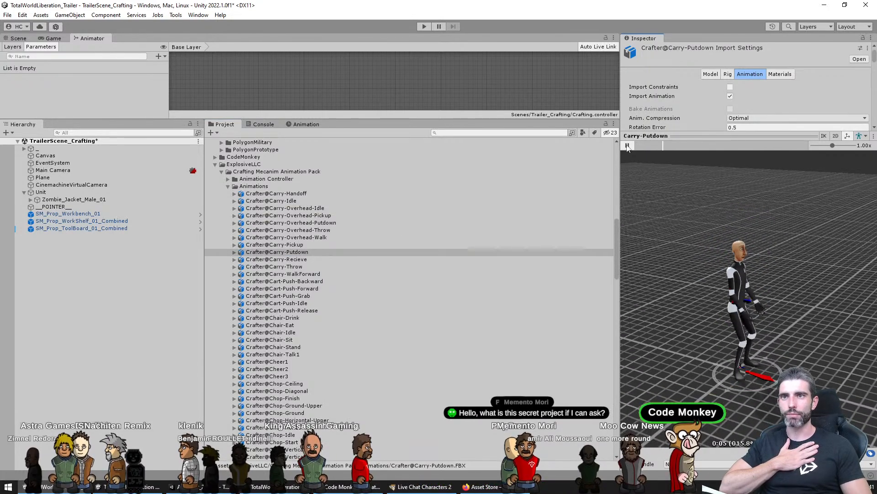
left_click(320, 237)
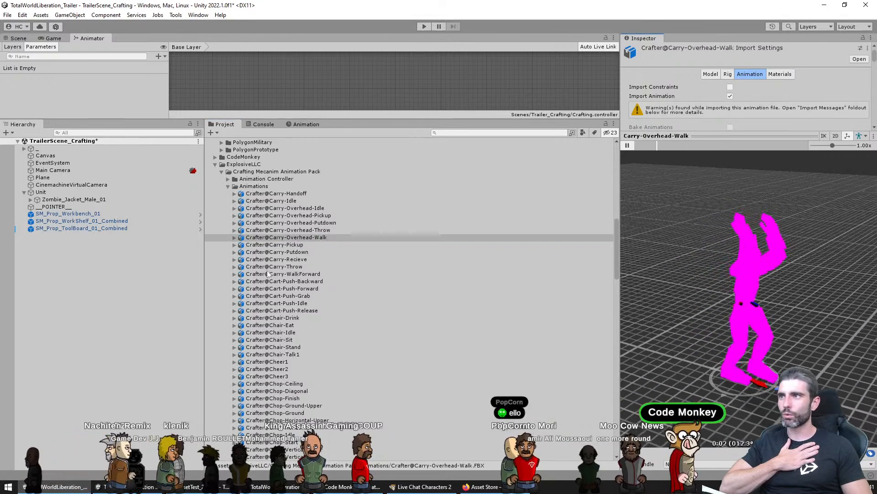
left_click(345, 223)
left_click(627, 145)
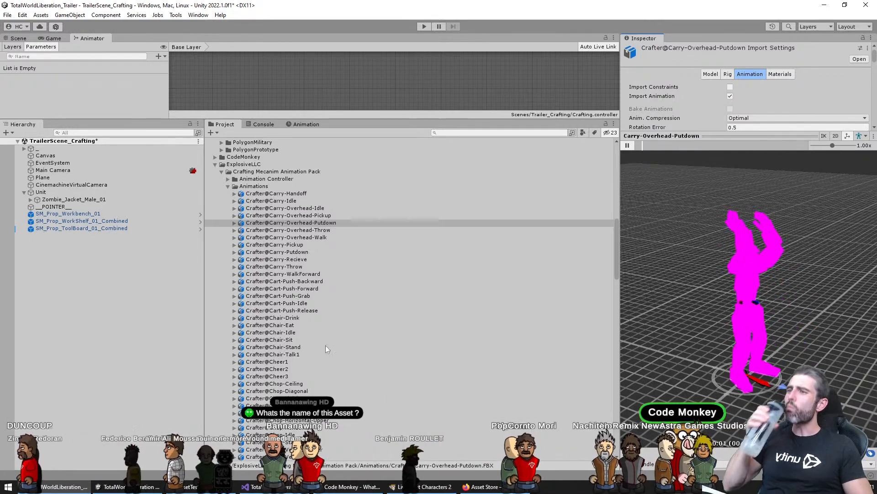
Switch to Firefox, point out the Crafting Mecanim Animation Pack's Asset Store title, and briefly play its demo video from about 0:55
scroll(362, 364, "up", 3)
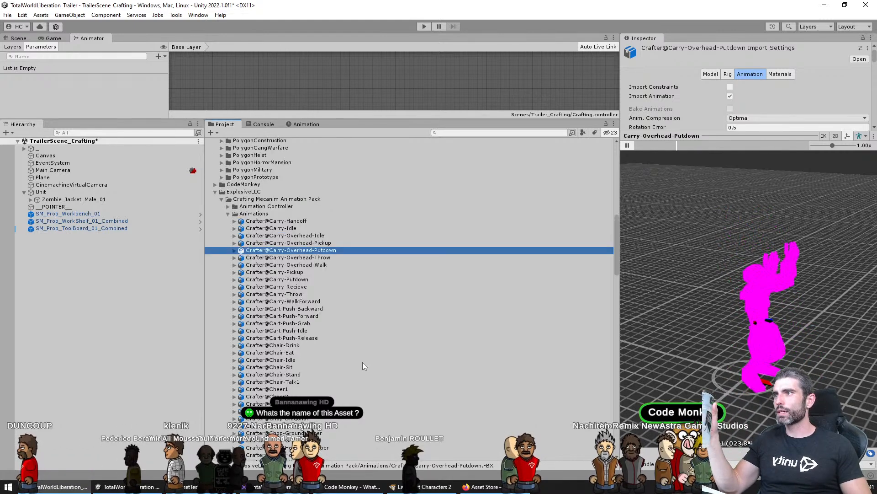
left_click(289, 199)
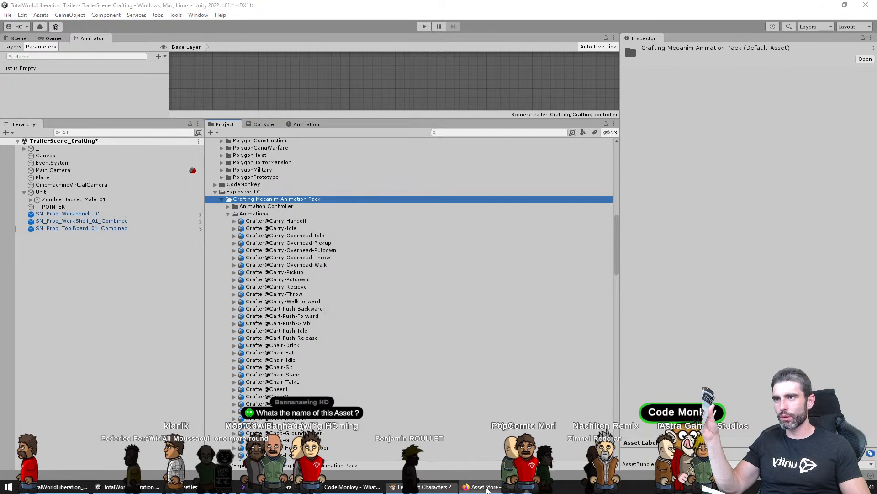
left_click(482, 486)
left_click_drag(427, 144, 566, 147)
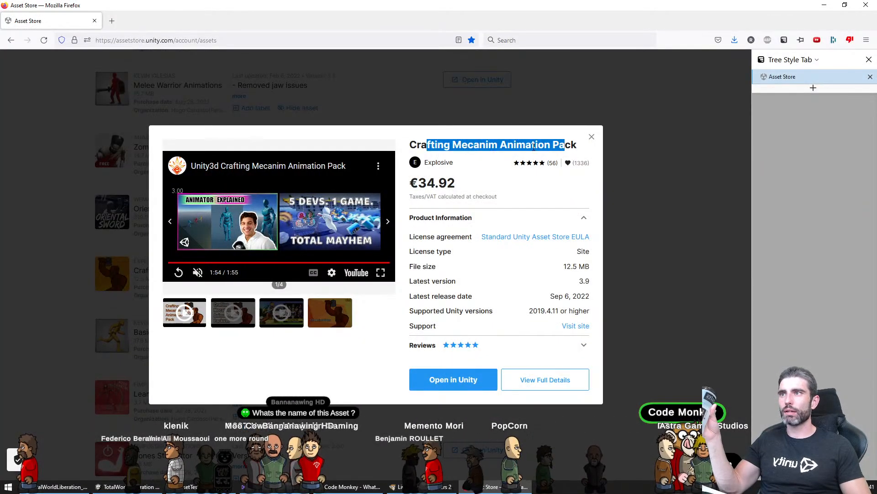
left_click(544, 176)
left_click(277, 263)
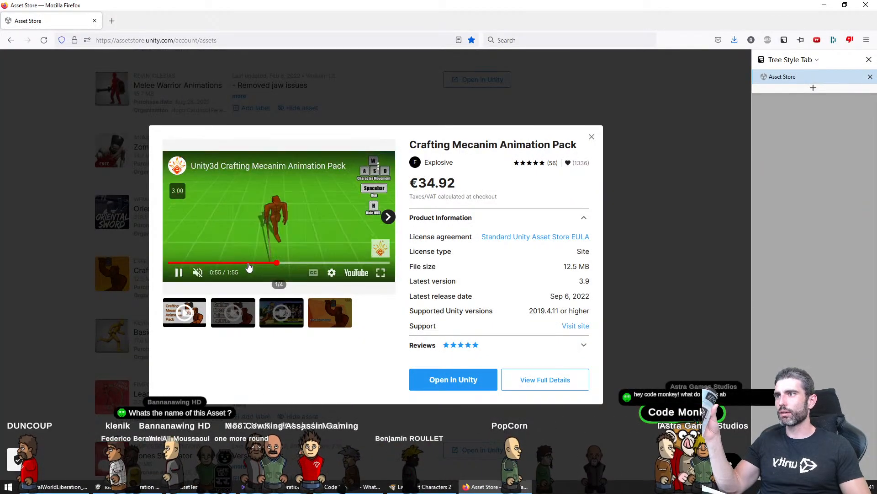
left_click(274, 251)
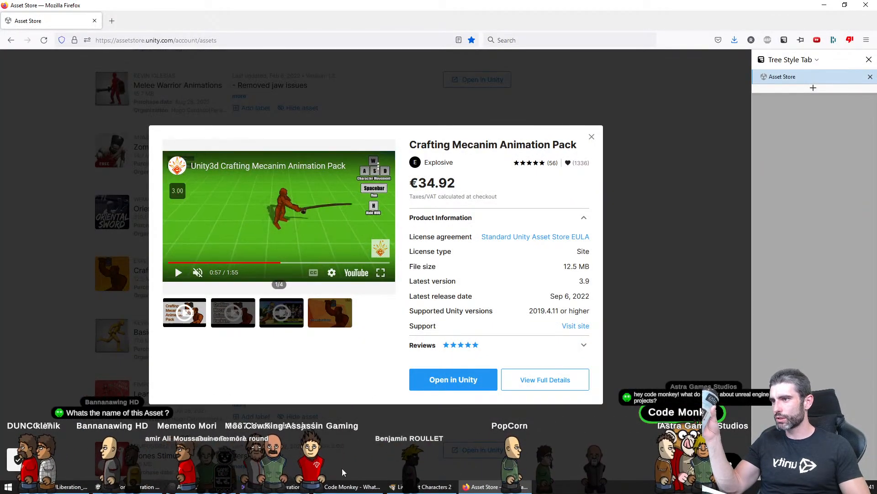
Switch back to Unity and preview the Carry-Overhead-Throw pose and the Carry-Recieve animation from the crafting pack
left_click(55, 486)
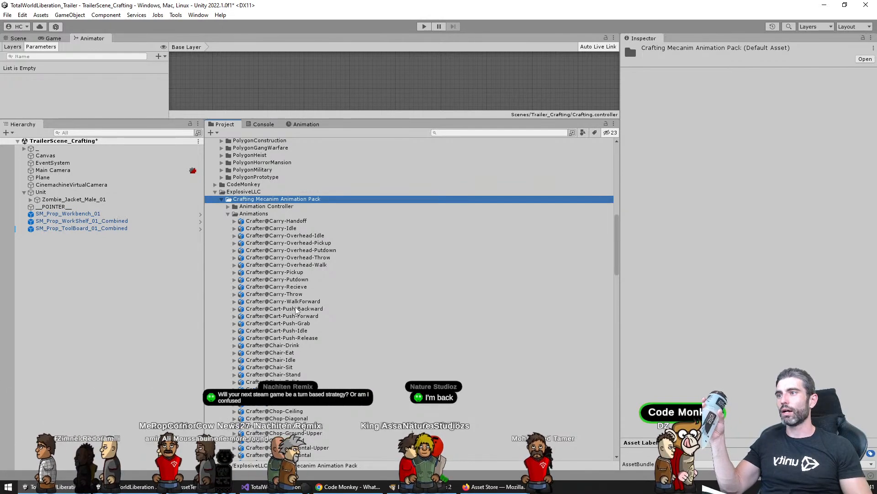
left_click(215, 192)
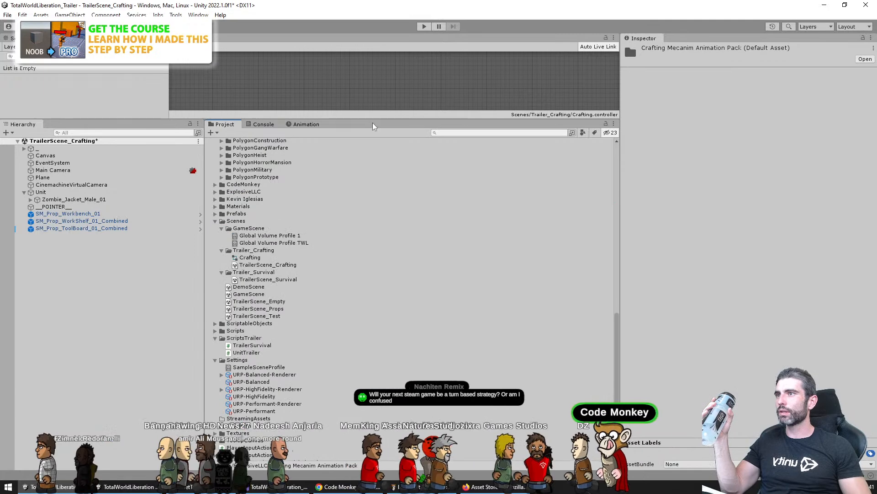
left_click(215, 192)
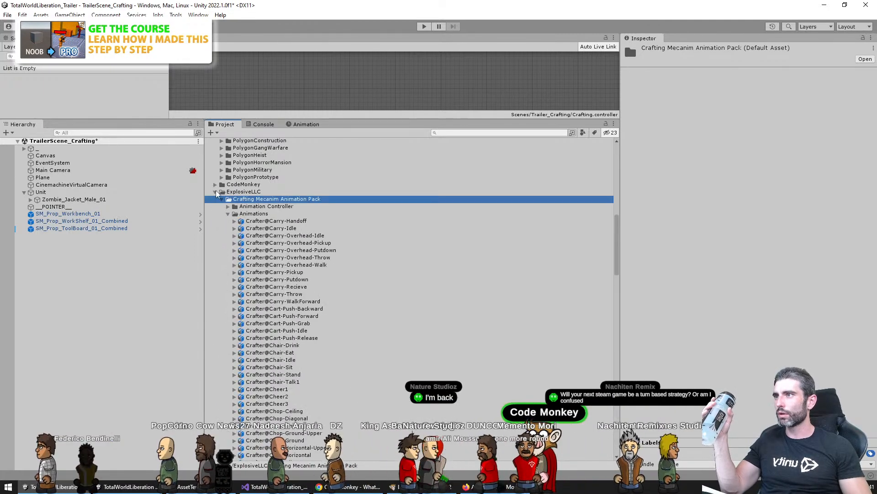
left_click(274, 235)
left_click(293, 258)
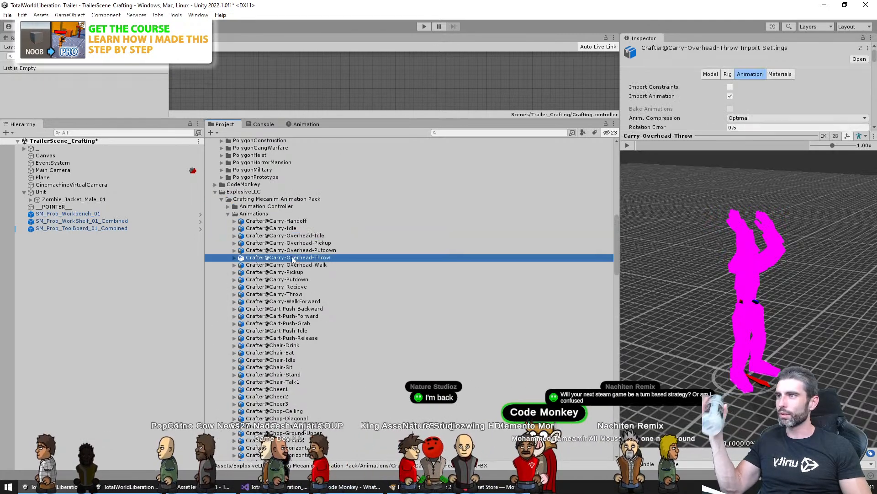
left_click(284, 287)
left_click(627, 146)
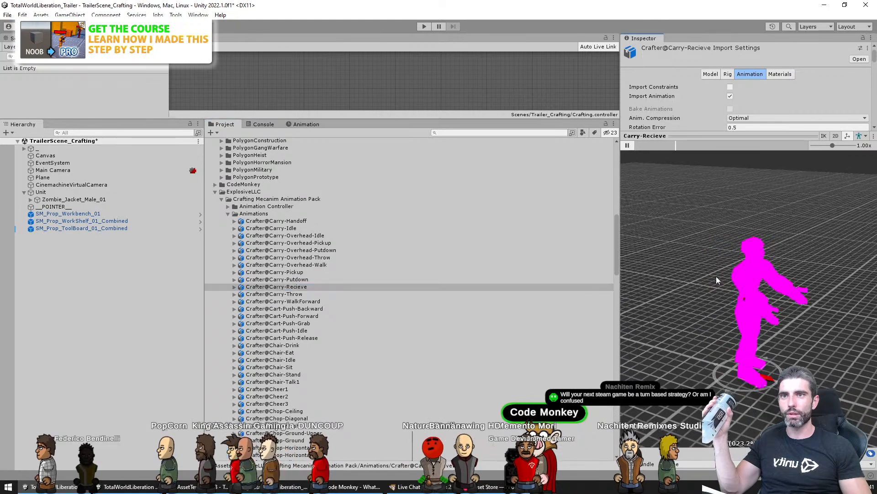
Preview the Cart-Push-Release pose and play the Cart-Push-Grab animation
scroll(369, 273, "down", 3)
left_click(369, 283)
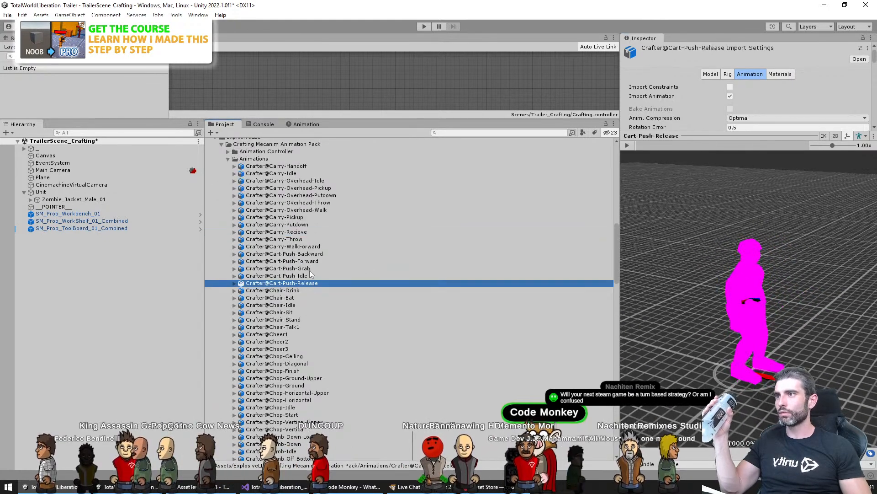
left_click(309, 269)
left_click(628, 146)
left_click(628, 146)
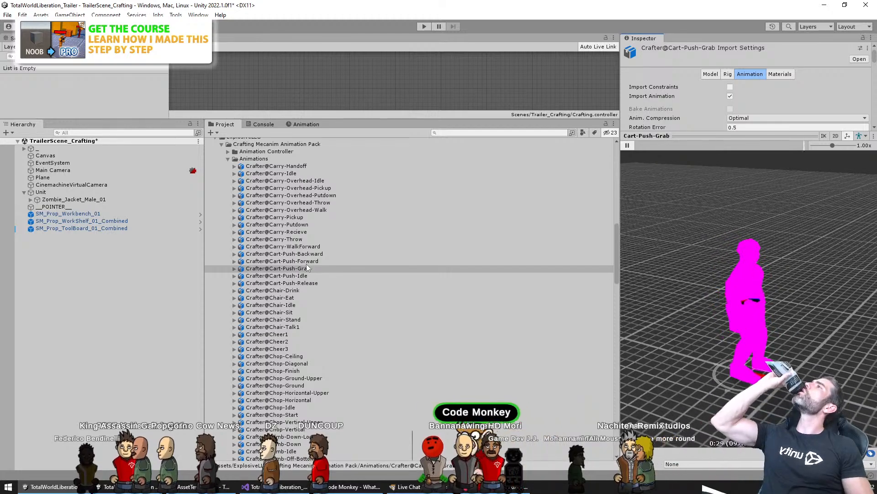
Inspect the Chop-Diagonal clip and play the Crawl-Getup animation
scroll(313, 256, "down", 3)
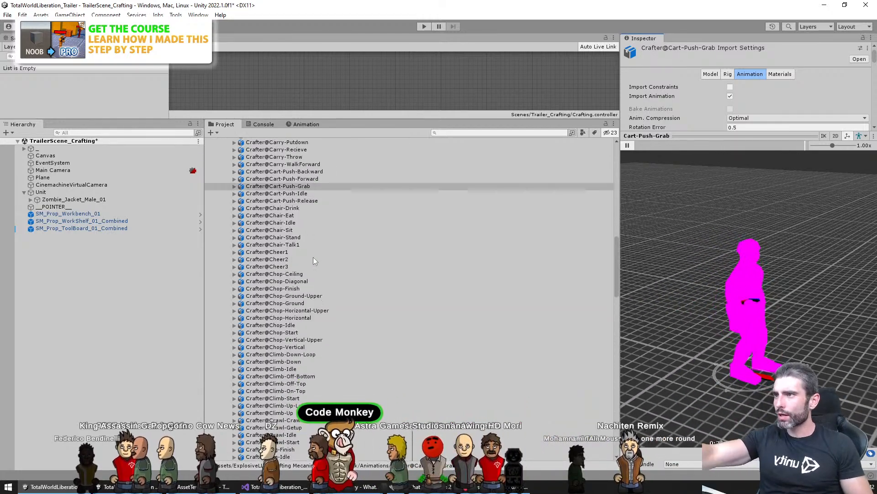
scroll(308, 246, "down", 3)
left_click(305, 227)
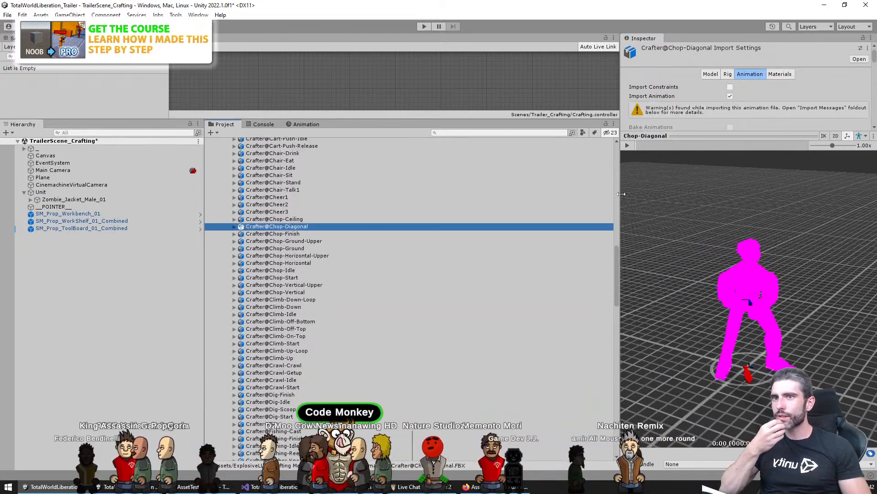
scroll(322, 213, "down", 3)
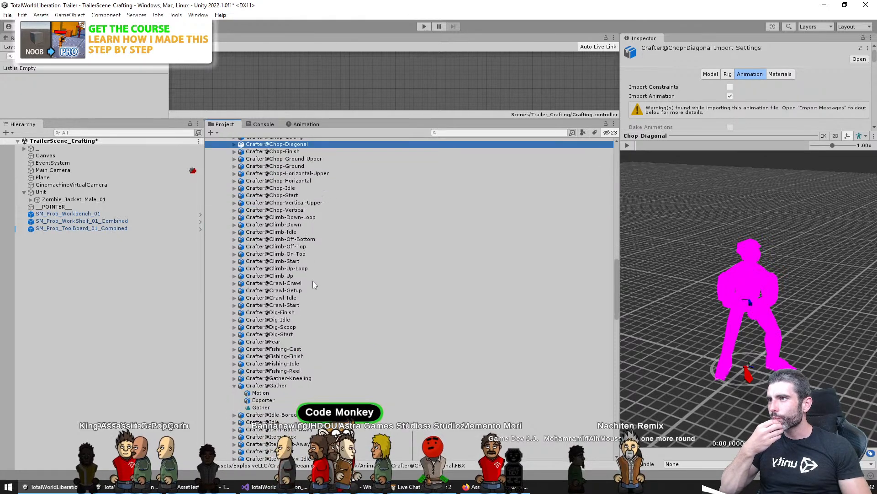
left_click(295, 291)
scroll(302, 283, "down", 2)
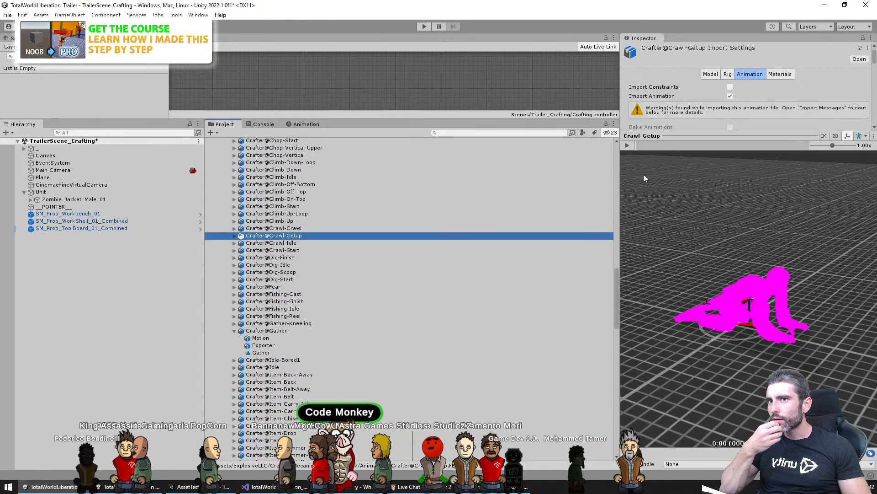
left_click(627, 145)
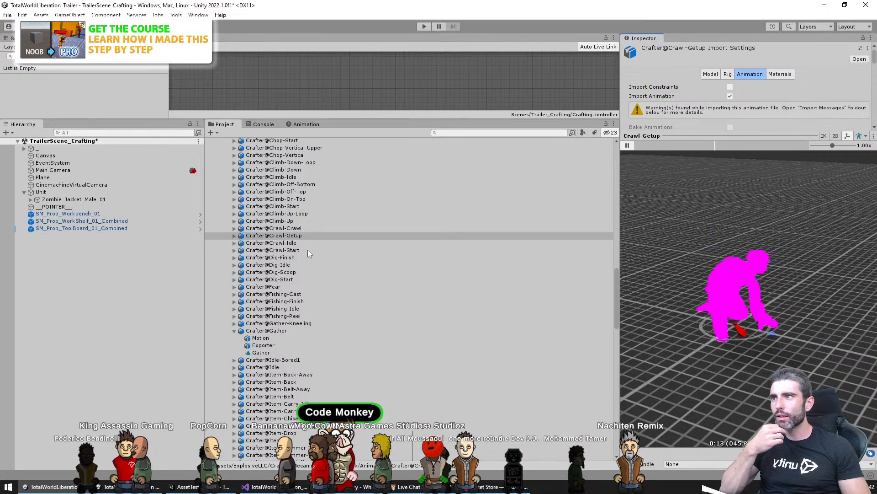
Look at the Dig-Scoop clip, and play the Gather and Gather-Kneeling animations
left_click(309, 272)
scroll(312, 249, "down", 3)
left_click(312, 249)
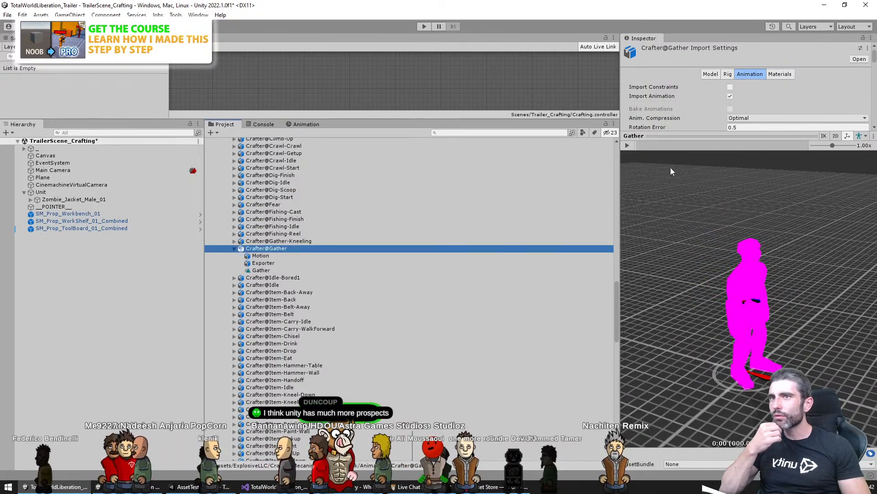
left_click(627, 146)
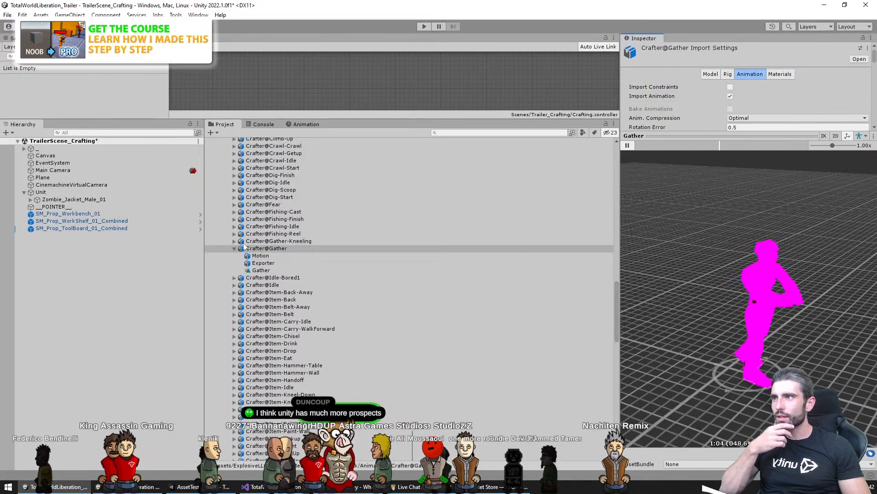
left_click(268, 243)
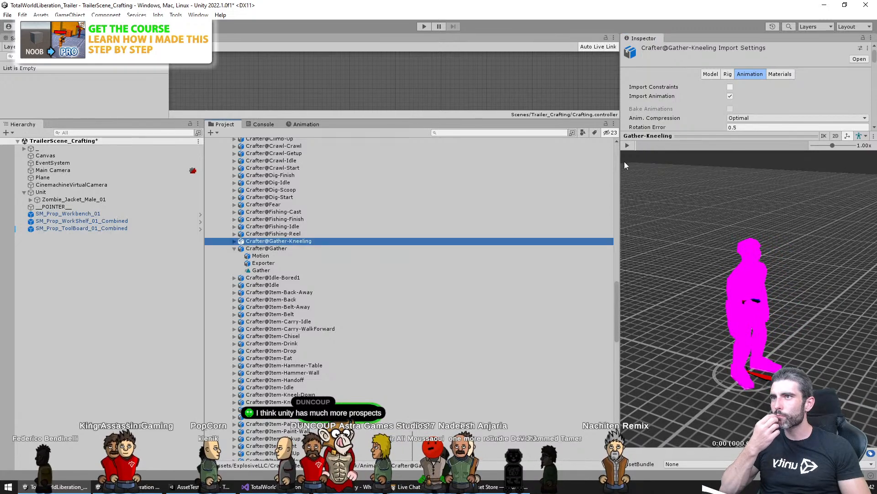
left_click(627, 145)
Look at the Item-Belt-Away clip and play the Item-Belt animation
scroll(339, 253, "down", 2)
scroll(309, 251, "down", 1)
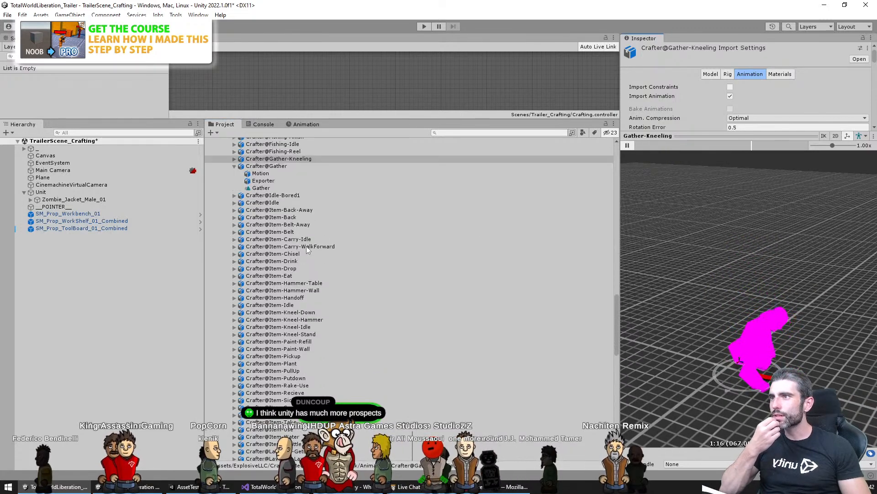
left_click(329, 225)
left_click(286, 232)
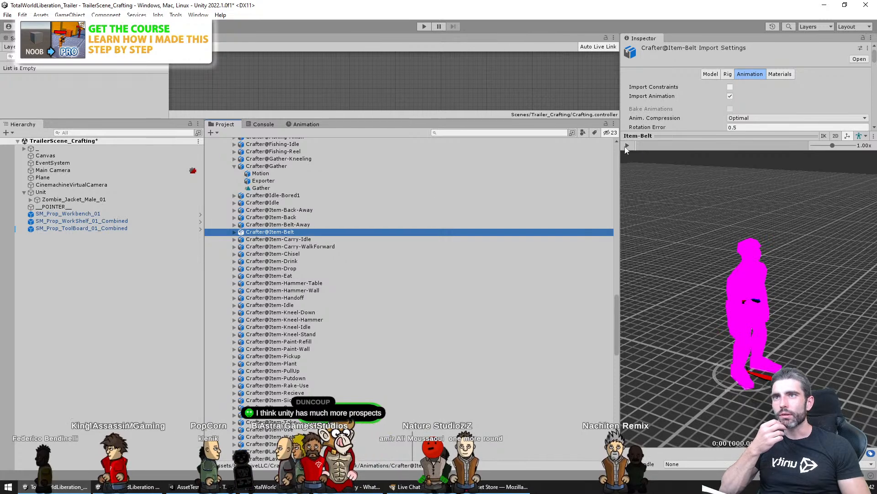
left_click(627, 145)
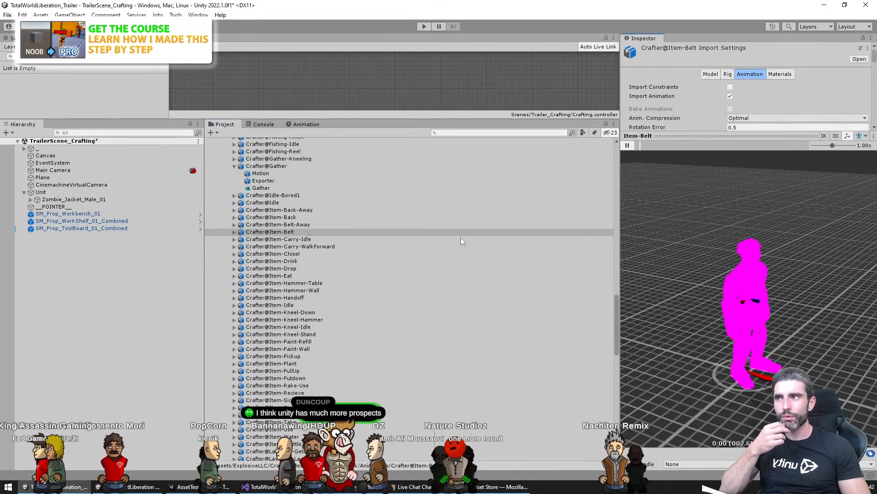
Play and compare the Item-Hammer-Table and Item-Hammer-Wall animations
scroll(336, 259, "down", 1)
scroll(332, 258, "down", 1)
left_click(302, 229)
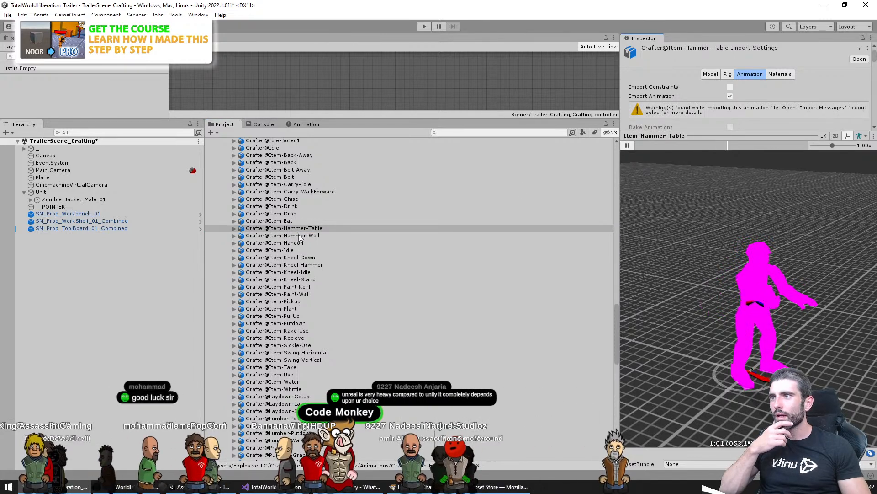
left_click(283, 235)
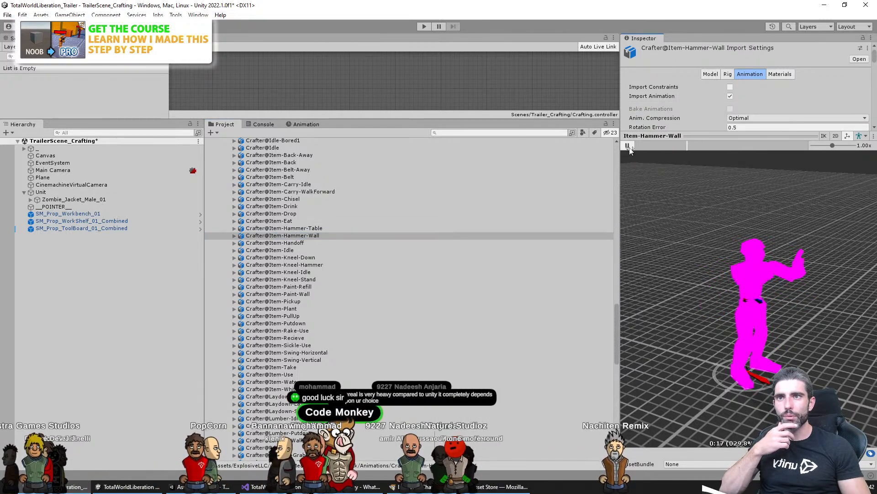
left_click(366, 227)
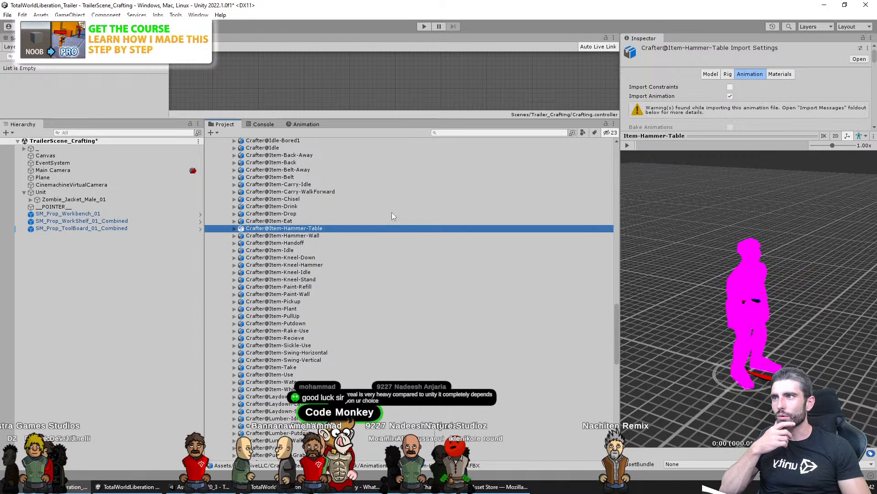
left_click(628, 145)
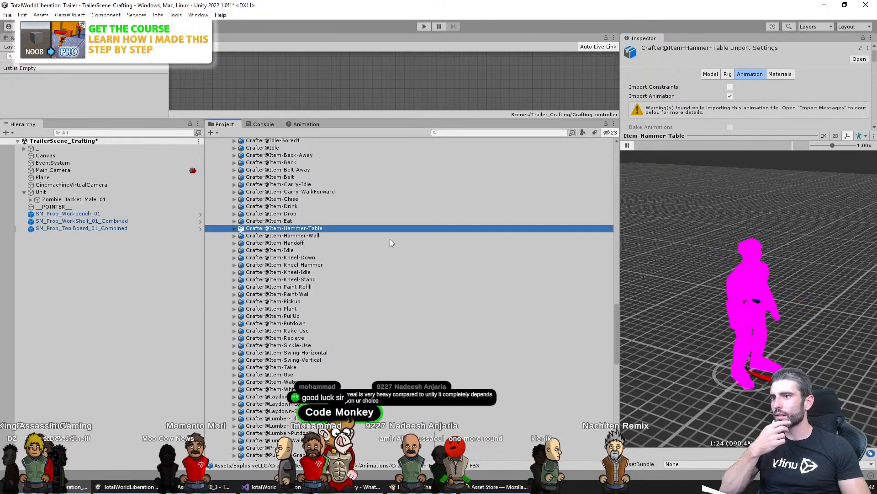
Add the Item-Hammer-Table clip as a state in the Crafting controller assigned to Zombie_Jacket_Male_01
left_click(74, 199)
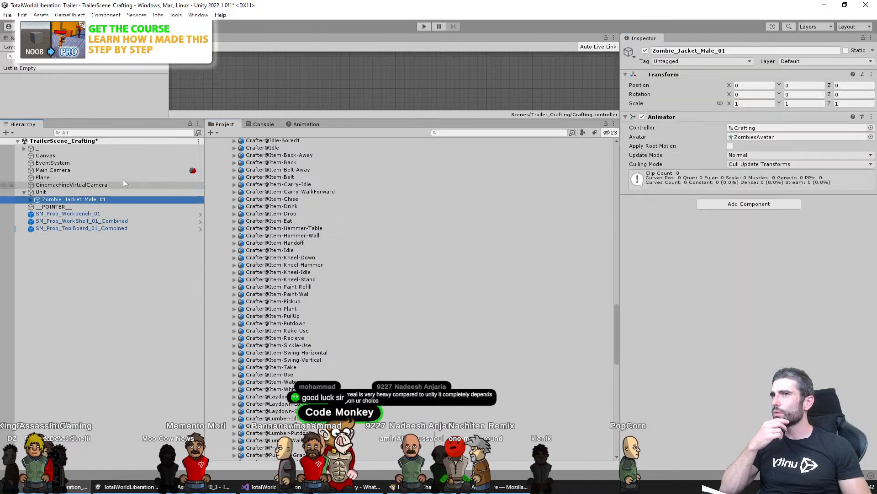
left_click(391, 110)
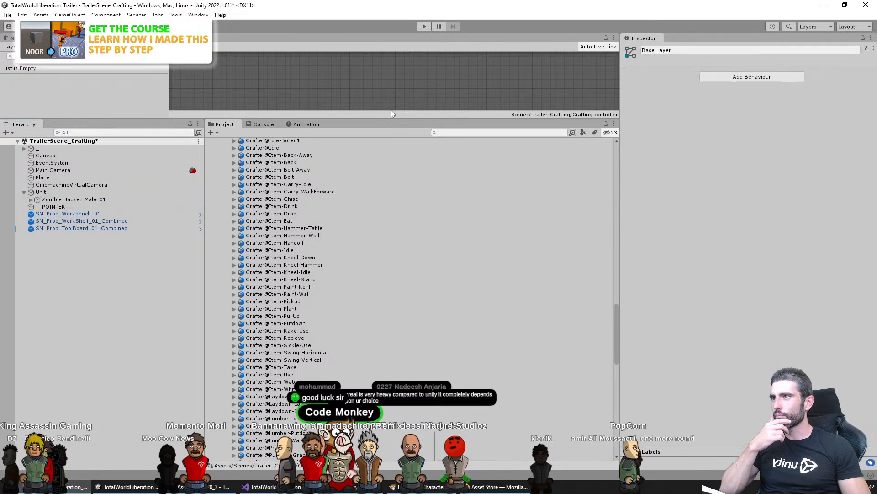
left_click(299, 265)
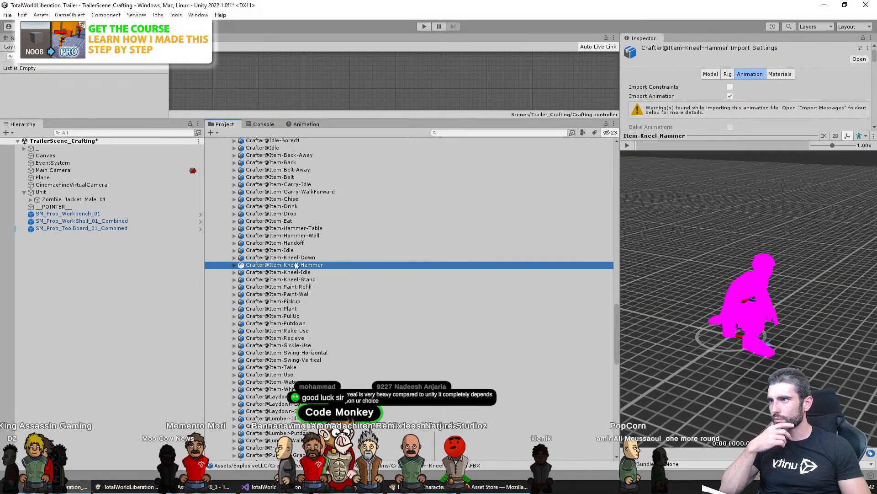
left_click_drag(284, 228, 322, 81)
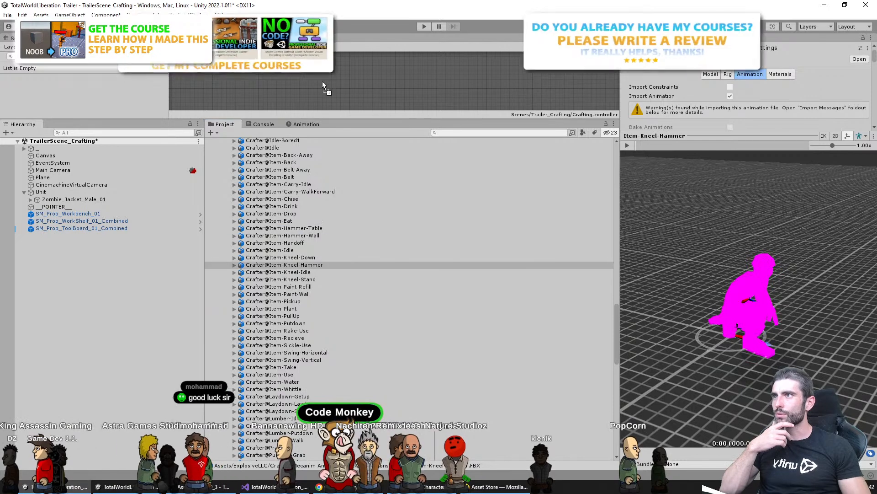
Enlarge the Crafting controller's state graph and place the Item-Hammer-Table state between Entry and Exit
left_click_drag(378, 114, 384, 304)
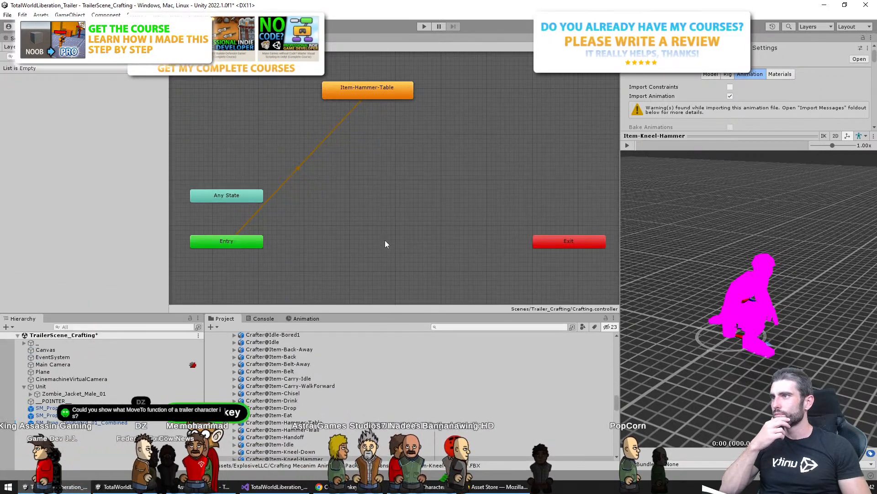
left_click(386, 86)
left_click_drag(385, 86, 428, 241)
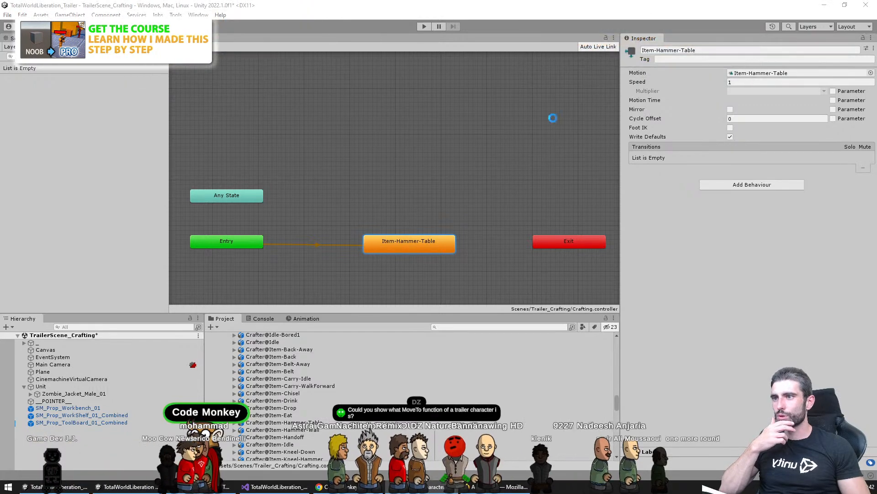
left_click(525, 129)
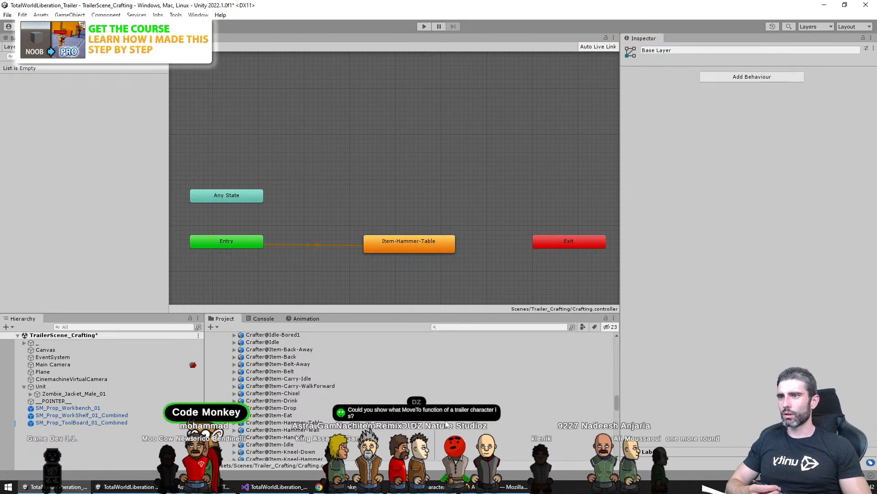
Switch to Visual Studio and go to the definition of MoveTo from its survivor2UnitTrailer call in TrailerSurvival
left_click(271, 492)
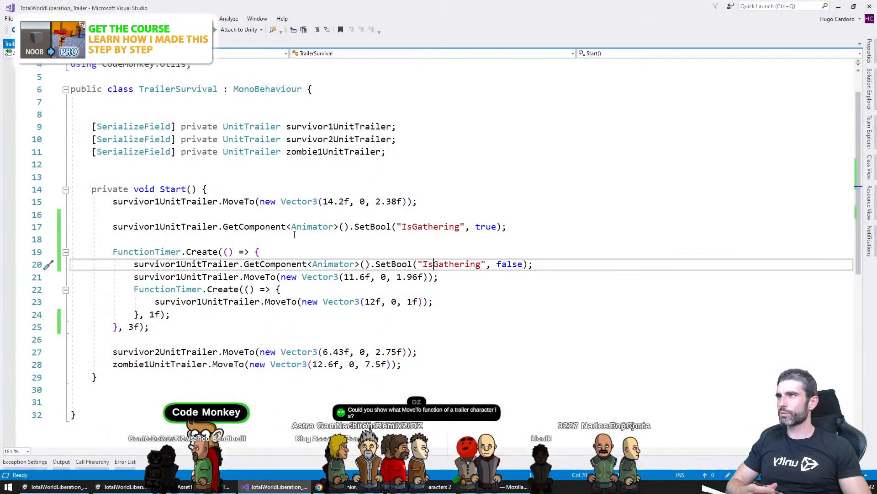
left_click(294, 234)
scroll(273, 329, "down", 4)
scroll(201, 267, "up", 3)
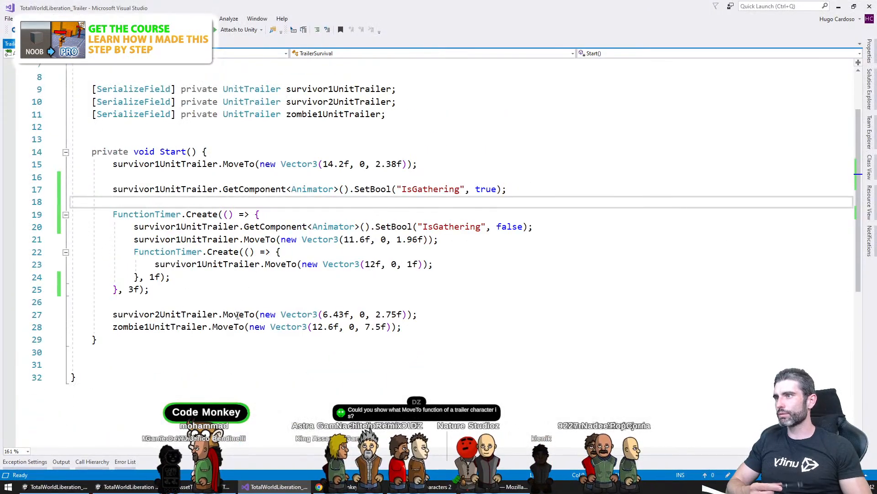
left_click(238, 315)
key("F12")
Examine the MoveTo overloads in UnitTrailer and the positionList and currentPositionIndex fields they set
scroll(341, 236, "down", 2)
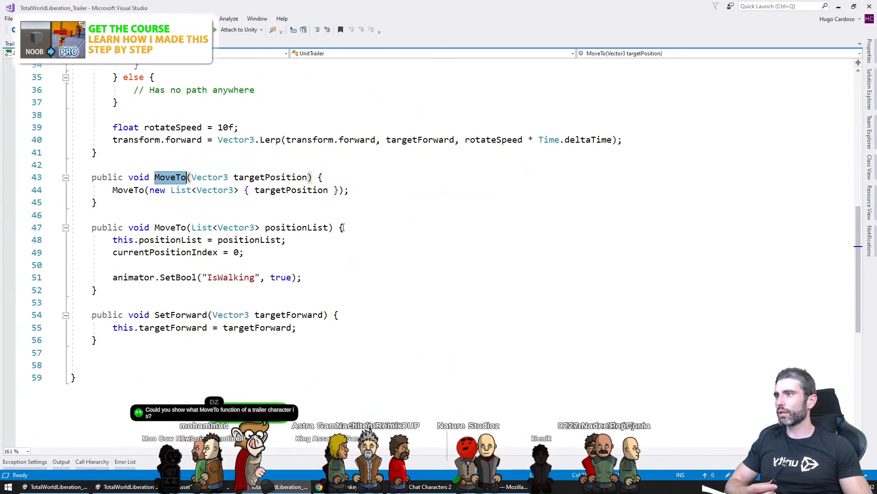
left_click(179, 239)
scroll(221, 215, "up", 11)
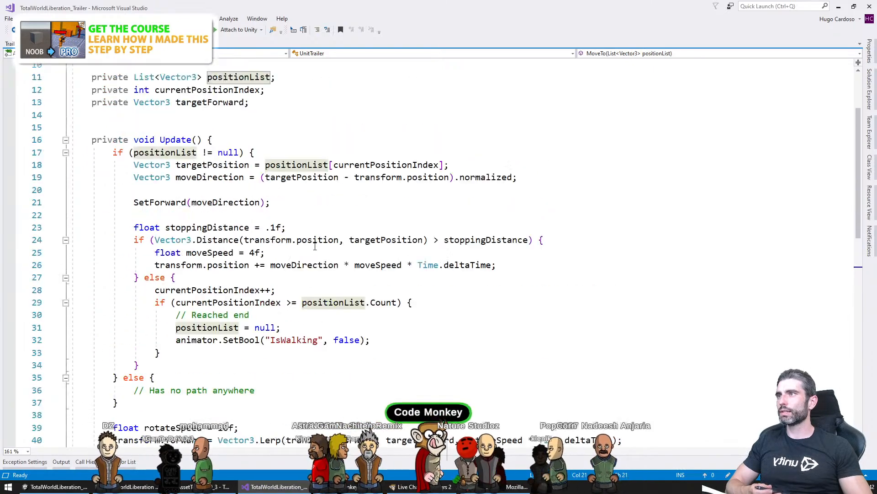
left_click(151, 188)
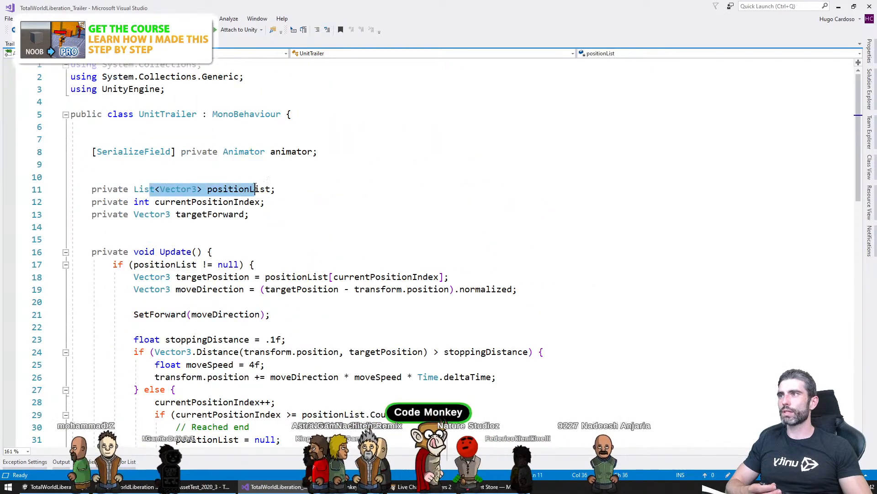
double_click(180, 201)
scroll(402, 168, "down", 3)
left_click(192, 176)
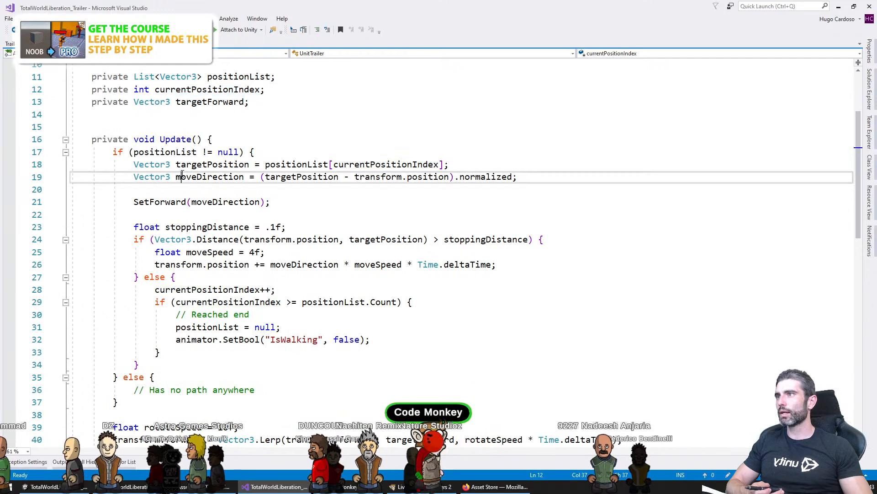
Examine how Update derives the target position and move direction and how the unit's forward vector is rotated with Lerp
left_click_drag(207, 164, 402, 164)
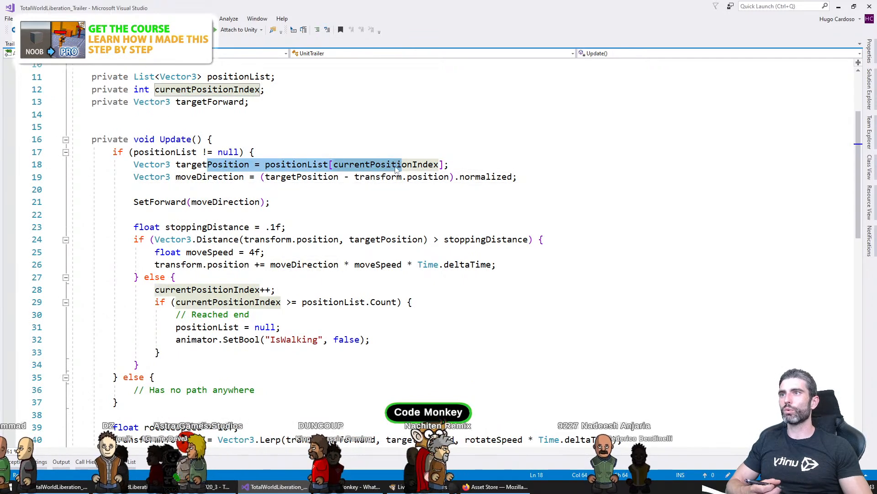
left_click_drag(188, 177, 456, 185)
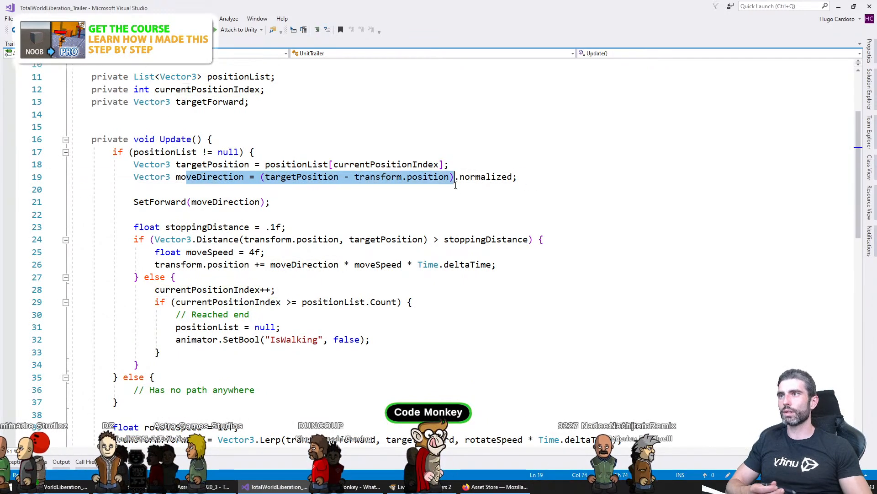
left_click(233, 201)
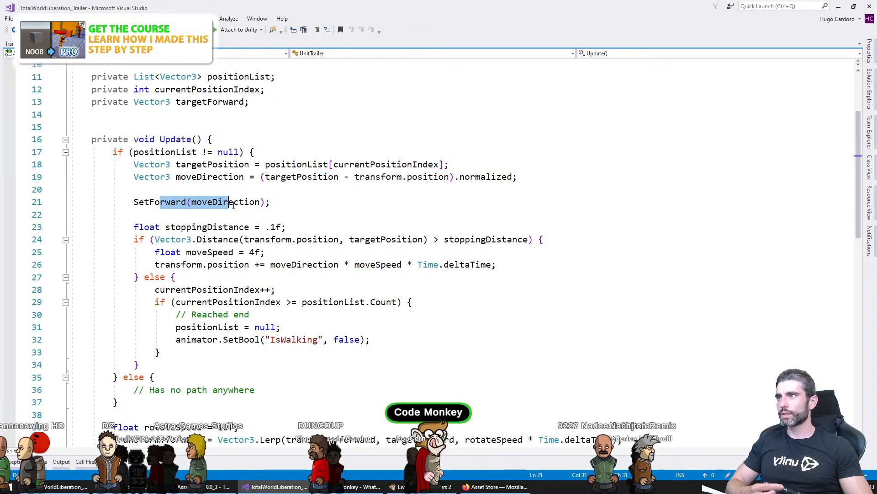
scroll(147, 287, "down", 4)
left_click_drag(188, 290, 583, 294)
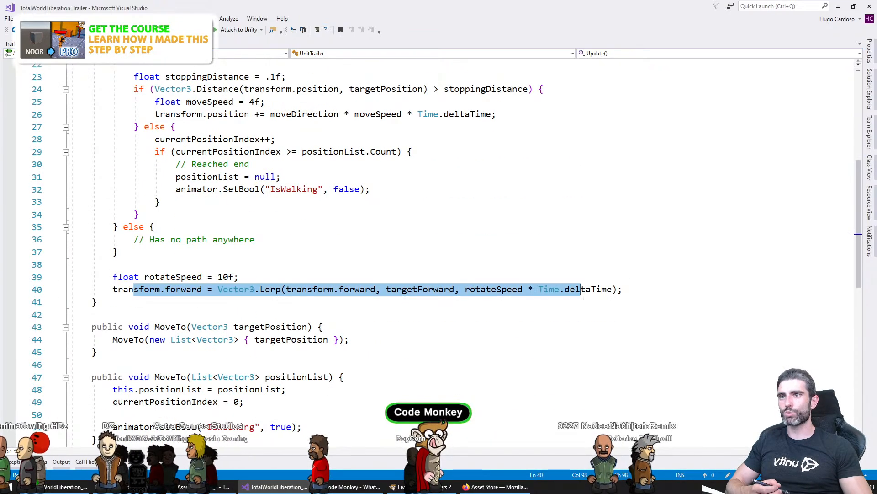
scroll(320, 257, "up", 6)
scroll(285, 211, "down", 3)
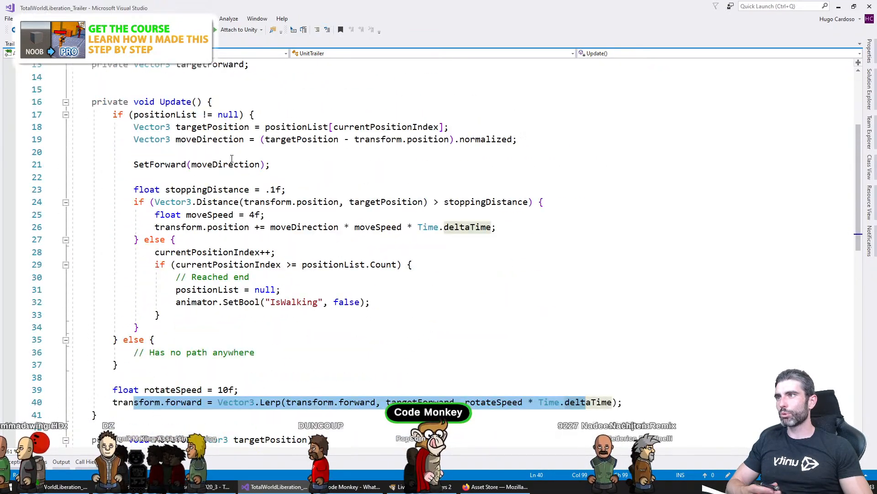
Review Update's stopping-distance check, position index increment and end-of-path handling that turns off IsWalking
left_click_drag(186, 202, 480, 202)
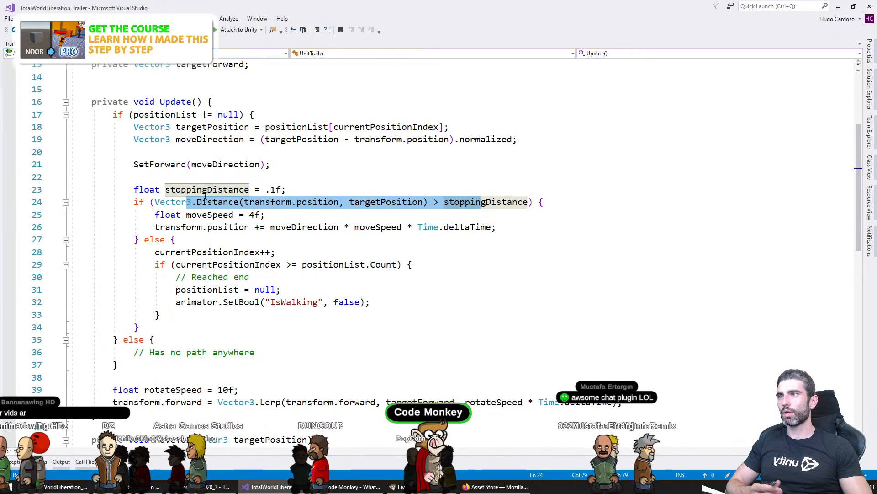
left_click_drag(165, 215, 525, 202)
left_click_drag(177, 252, 244, 252)
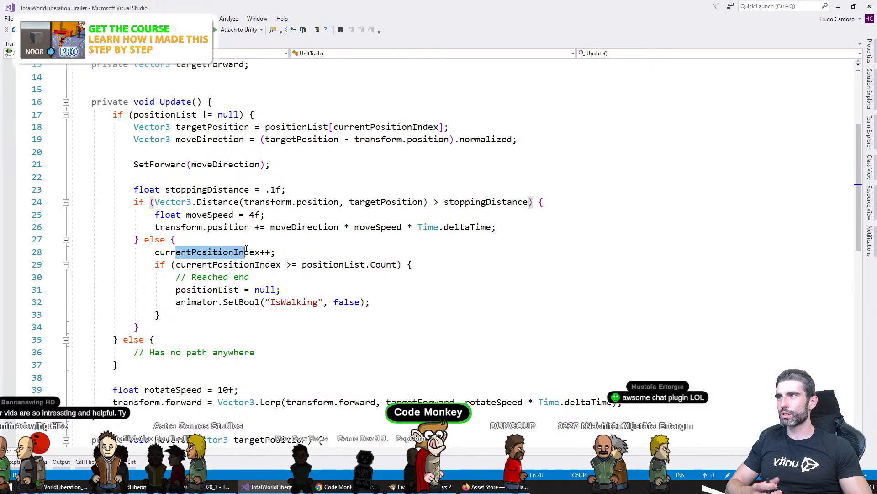
left_click_drag(189, 264, 364, 264)
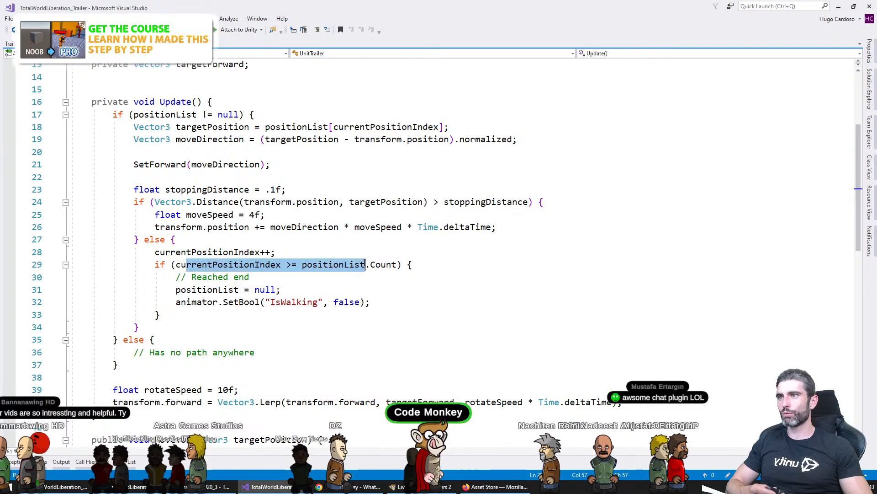
left_click_drag(197, 301, 355, 302)
left_click(473, 286)
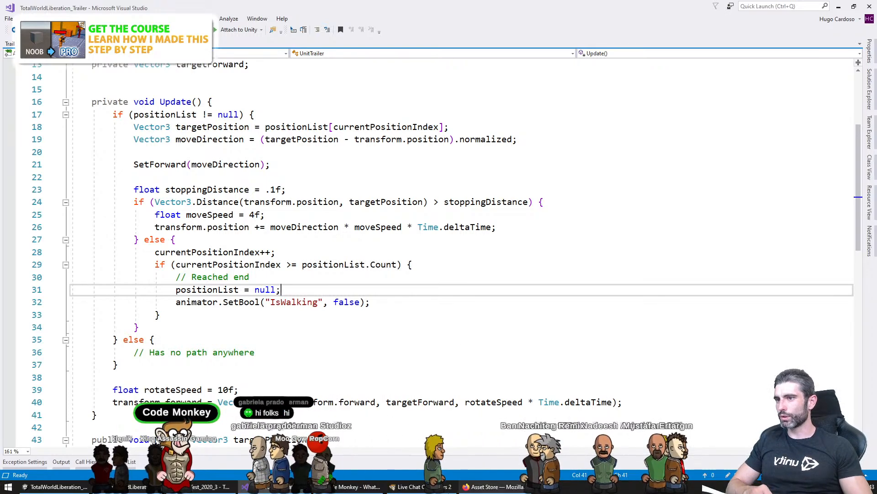
Switch to the browser, search the Code Monkey site for "transparent" and copy the link to the Transparent Unity App video
key("alt+Tab")
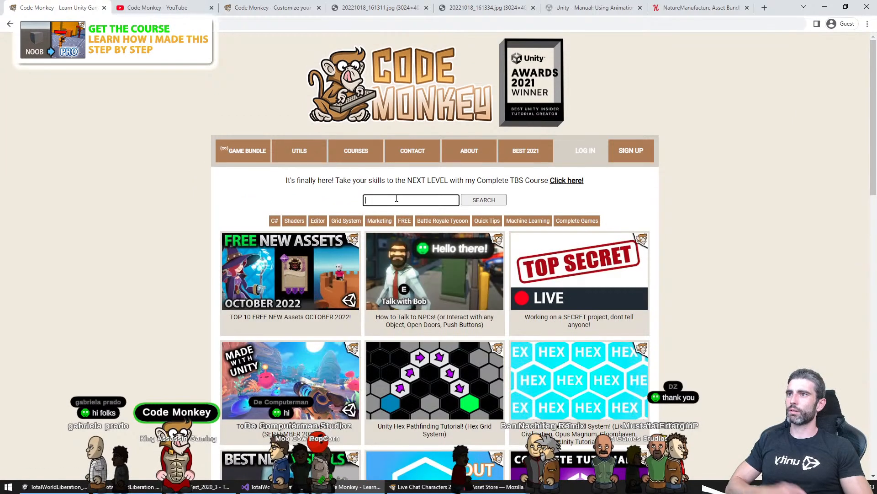
left_click(397, 199)
type("transparent")
key("Return")
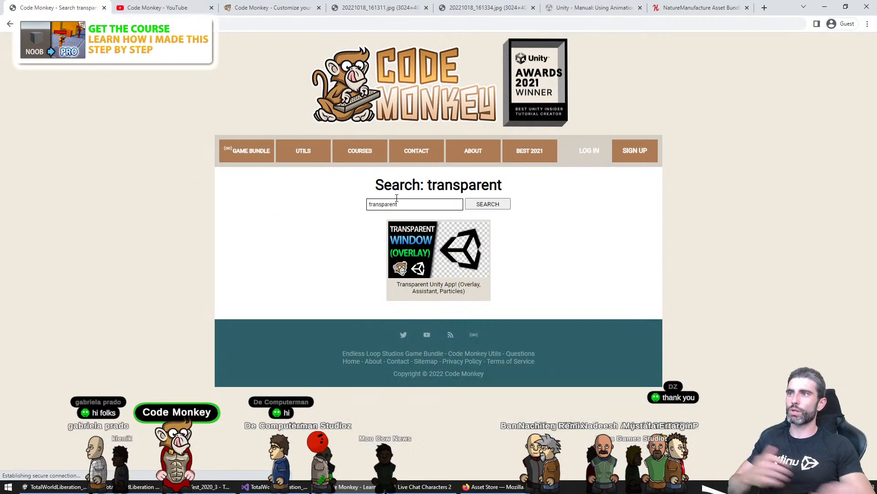
right_click(466, 265)
left_click(493, 336)
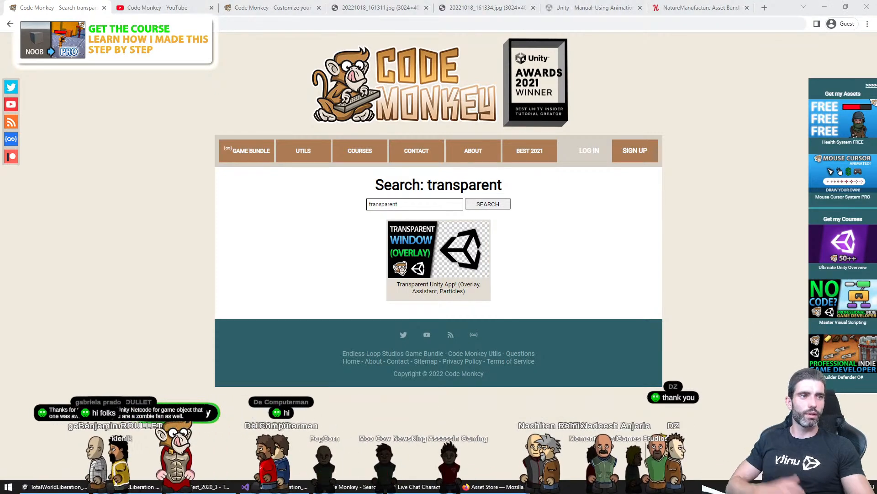
Search the site for "mesh" and copy the link to the Make Awesome Effects with Meshes in Unity video
left_click(412, 204)
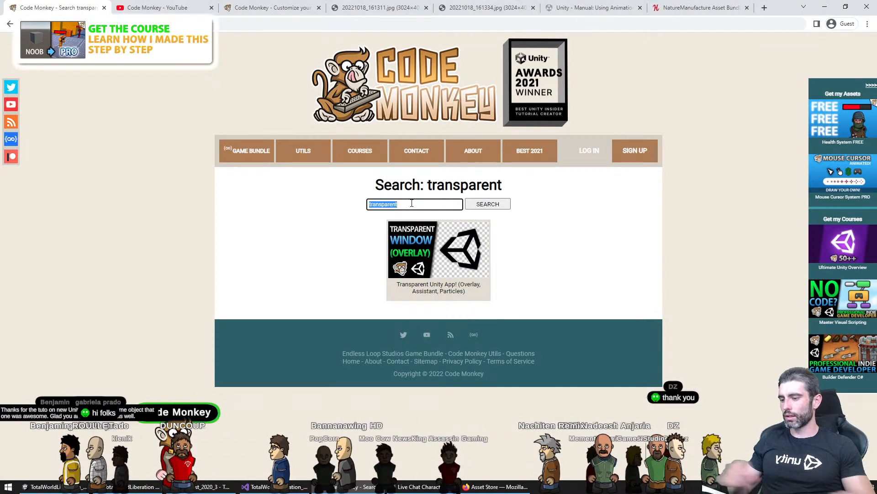
type("mesh")
key("Return")
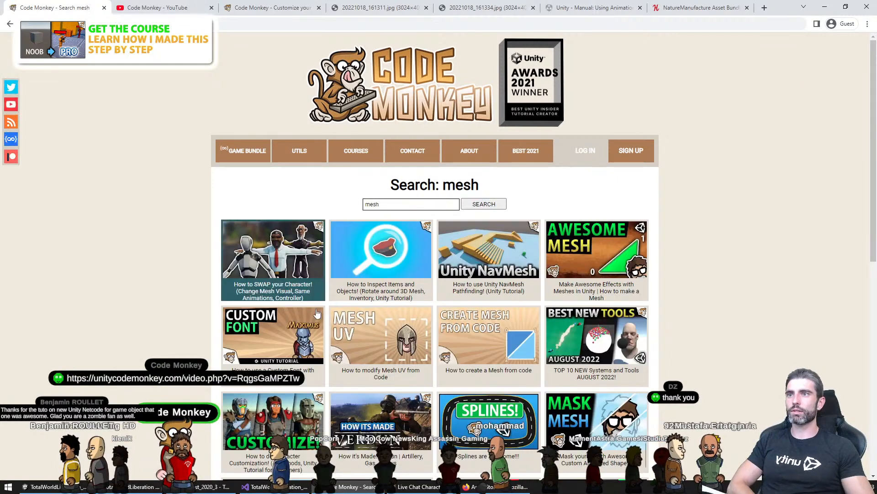
right_click(608, 251)
left_click(624, 321)
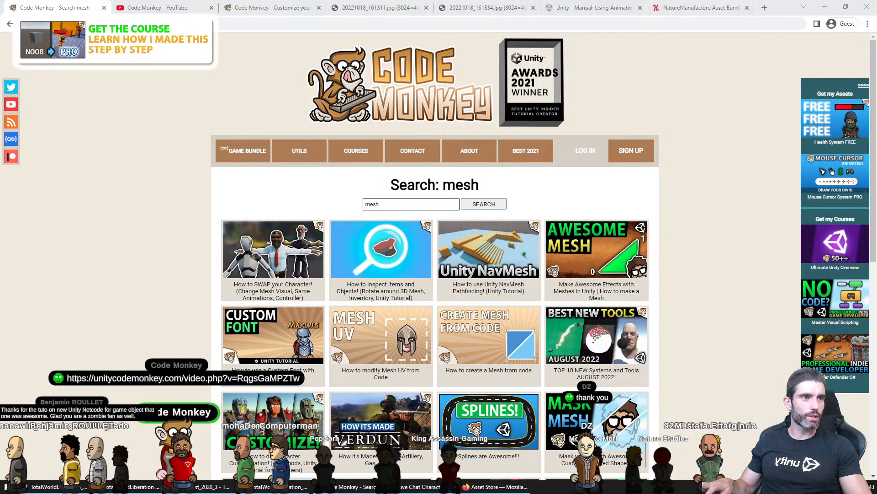
Search the site for "http" and copy the links to the Send Data to Unity WebGL and Download Data Images videos
double_click(394, 203)
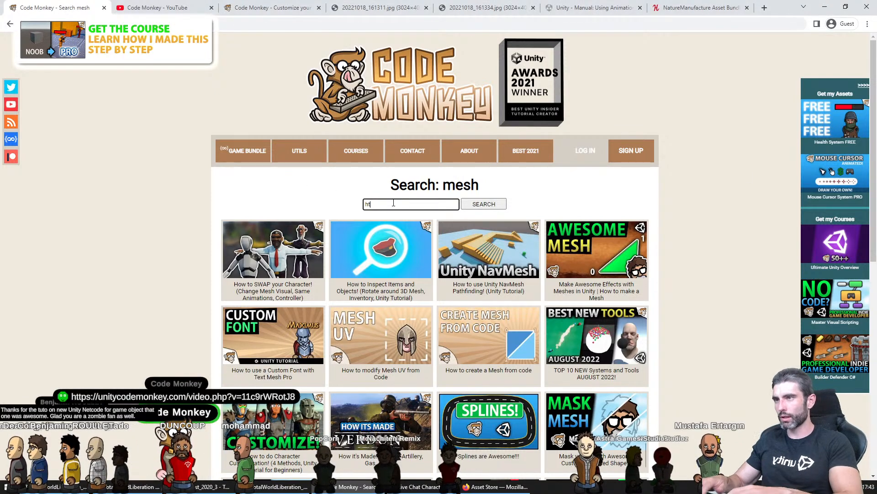
type("http")
key("Return")
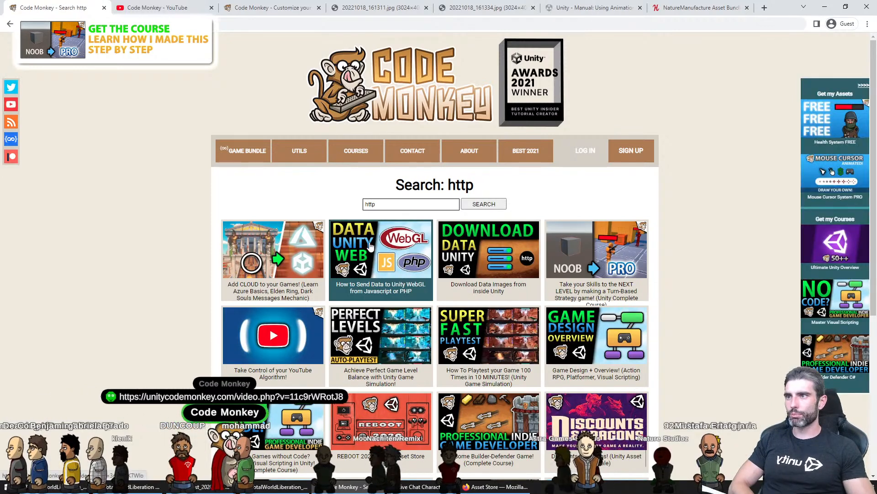
right_click(370, 244)
left_click(403, 313)
right_click(506, 247)
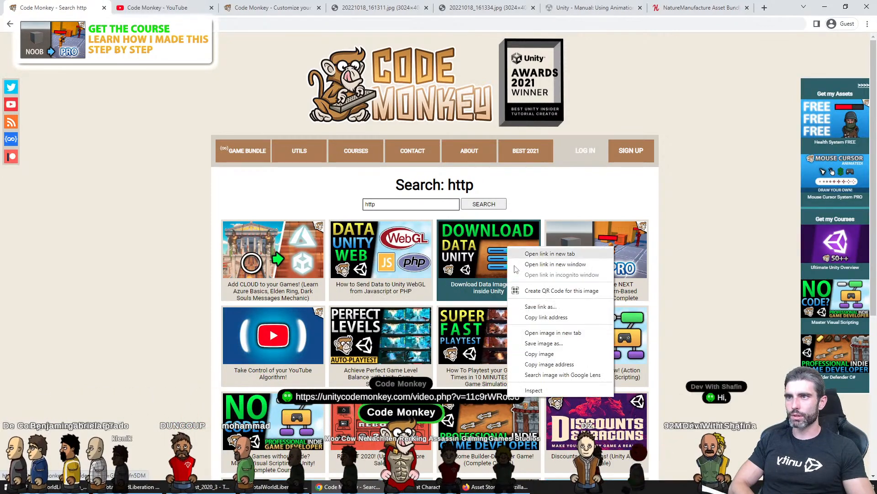
left_click(526, 315)
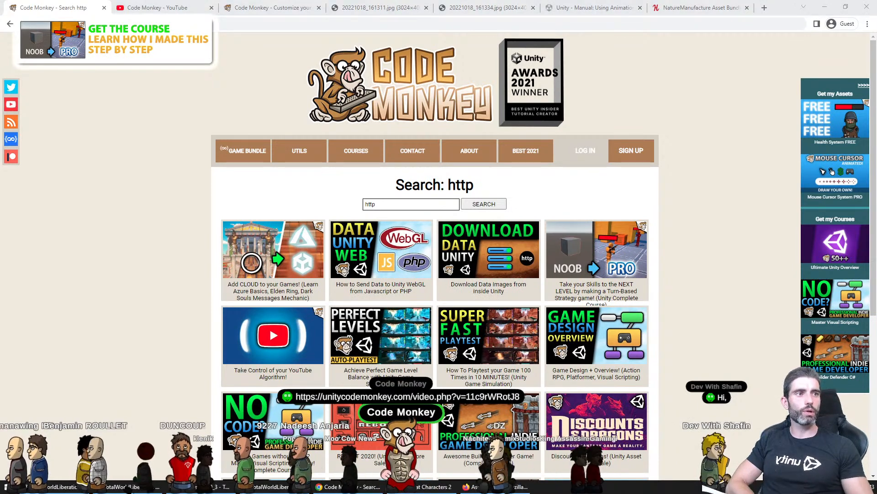
left_click(688, 201)
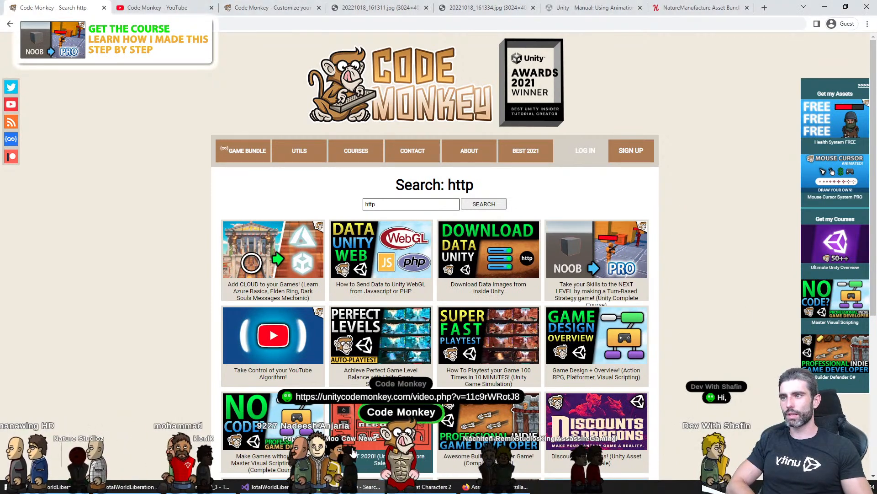
Switch to the Unity editor and show the workbench and character in the Scene view
key("alt+Tab")
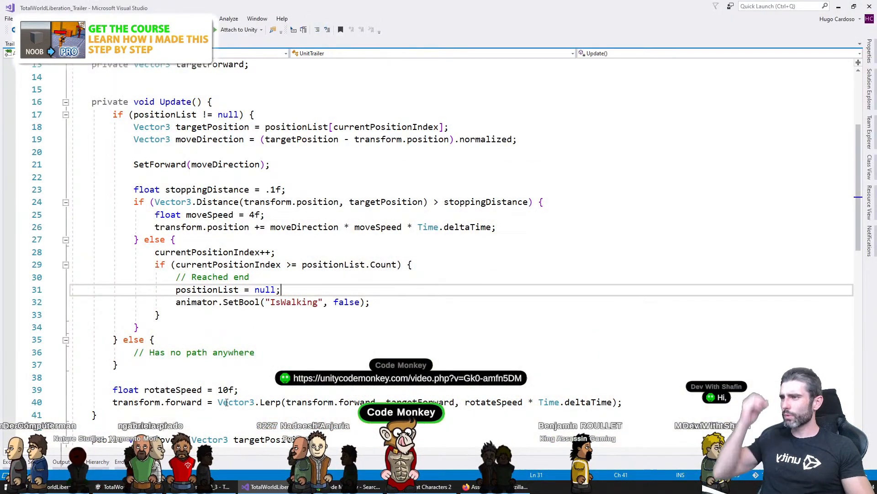
key("alt+Tab")
left_click(391, 246)
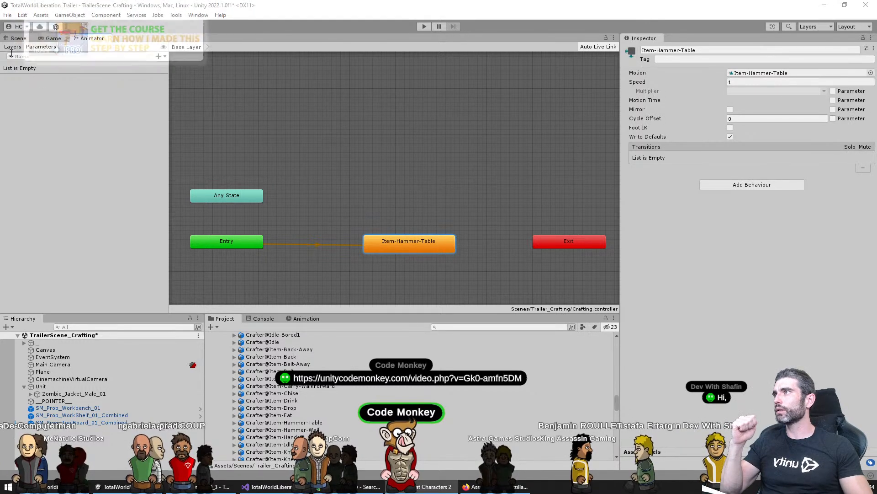
key("ctrl+1")
middle_click_drag(344, 209, 342, 210)
scroll(342, 209, "down", 1)
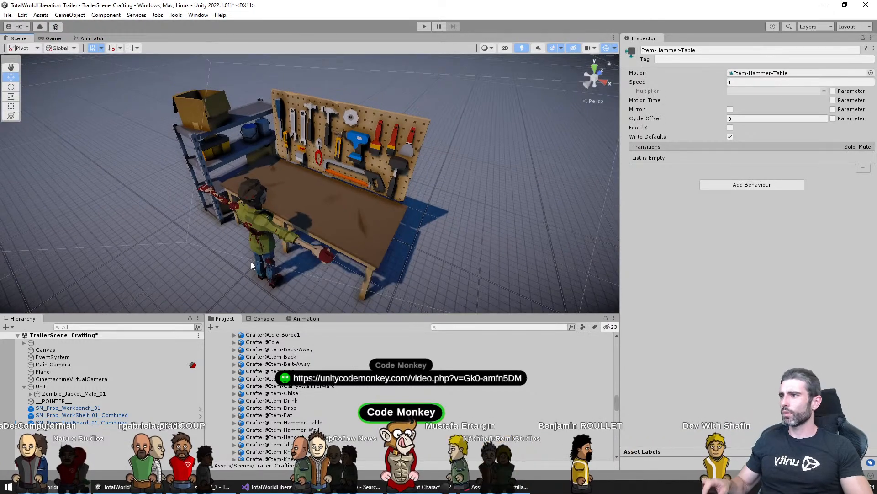
Select Zombie_Jacket_Male_01, save the crafting scene, and run it briefly to test the hammering animation
left_click(67, 394)
key("ctrl+s")
left_click(424, 26)
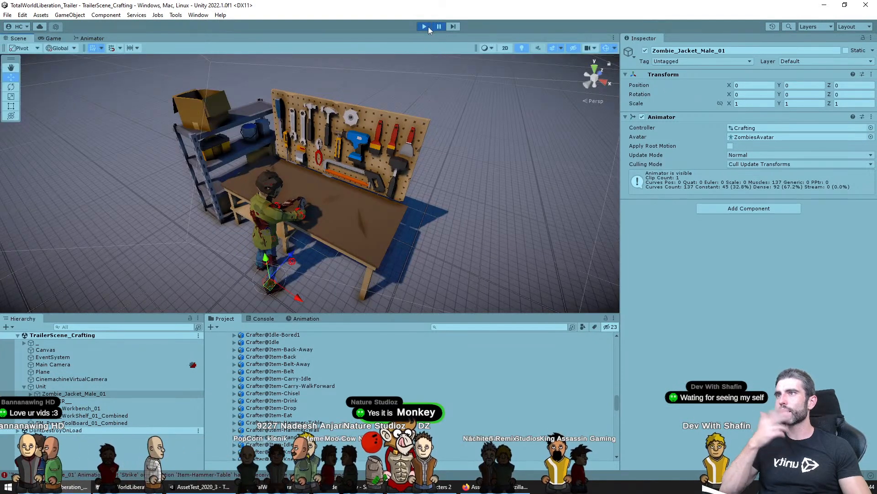
left_click(428, 26)
Locate the ZombiesAvatar asset used by the character's Animator and inspect it
left_click(777, 137)
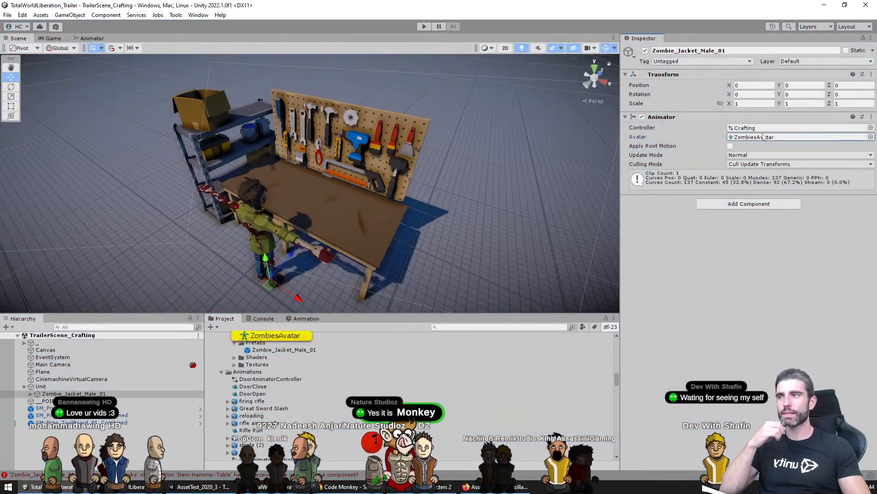
scroll(281, 379, "up", 3)
left_click(278, 390)
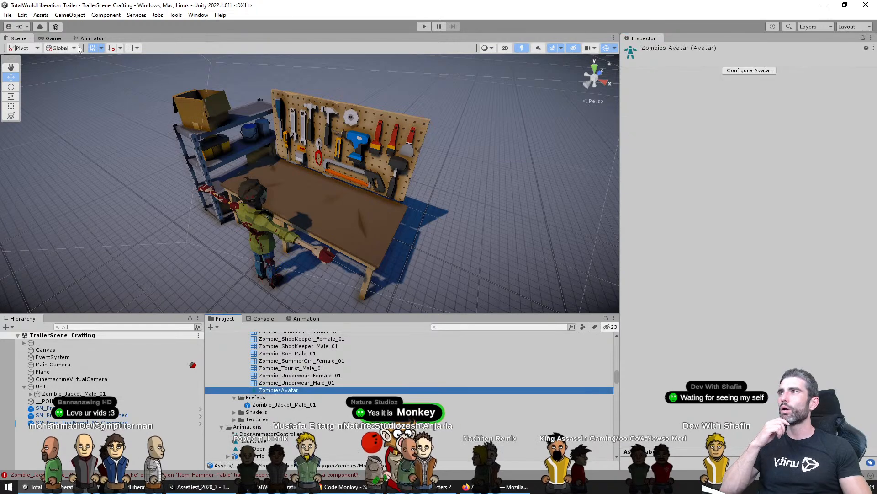
Locate the clip used by the Item-Hammer-Table state and duplicate it out of the Crafter@Item-Hammer-Table model
left_click(92, 38)
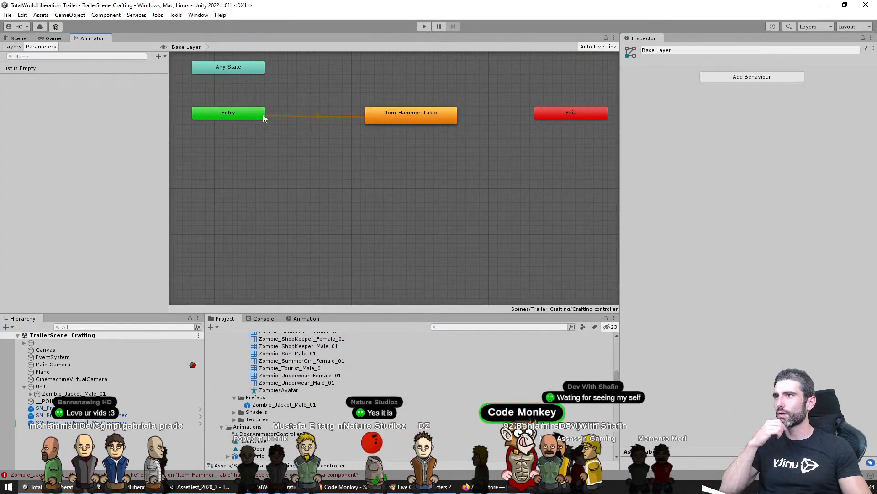
left_click(411, 114)
left_click(768, 73)
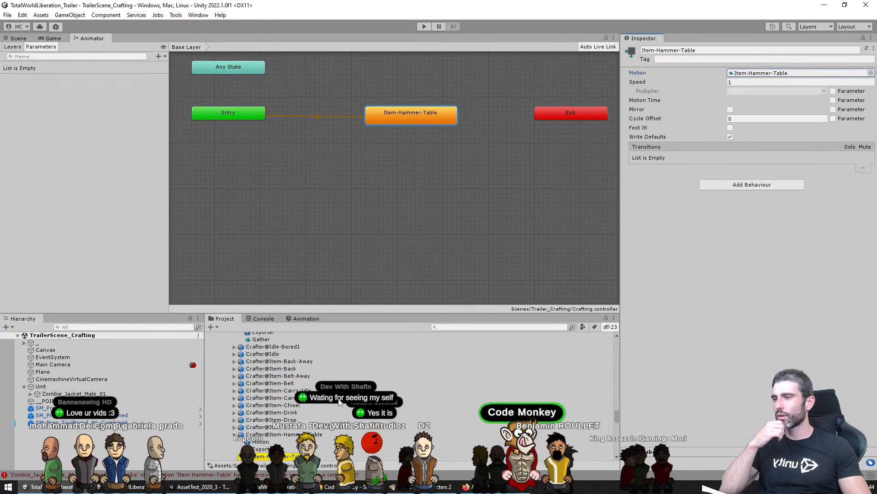
scroll(289, 385, "down", 3)
left_click(277, 374)
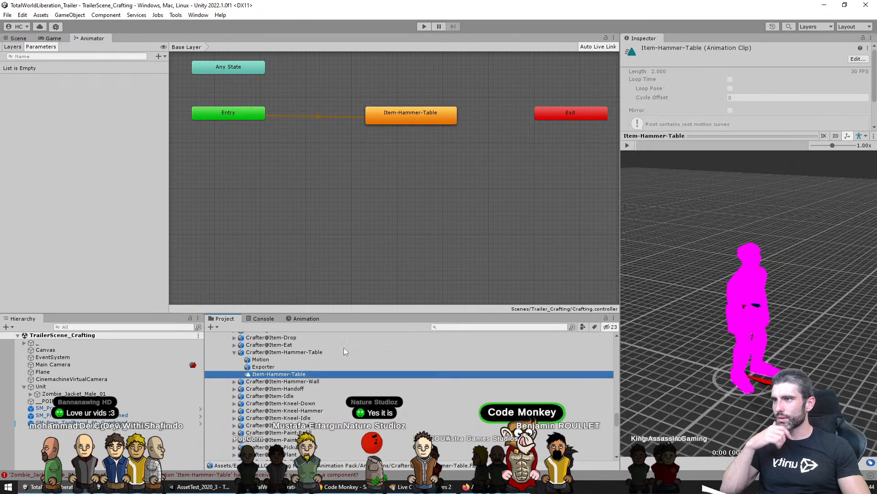
key("ctrl+d")
Assign the duplicated Item-Hammer-Table clip as the motion of the Item-Hammer-Table animator state
left_click_drag(365, 315, 376, 236)
left_click(286, 379)
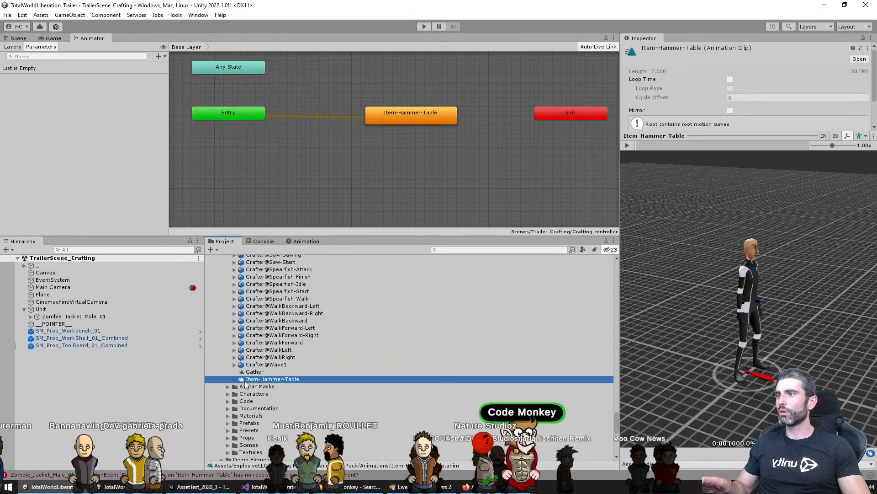
left_click(377, 112)
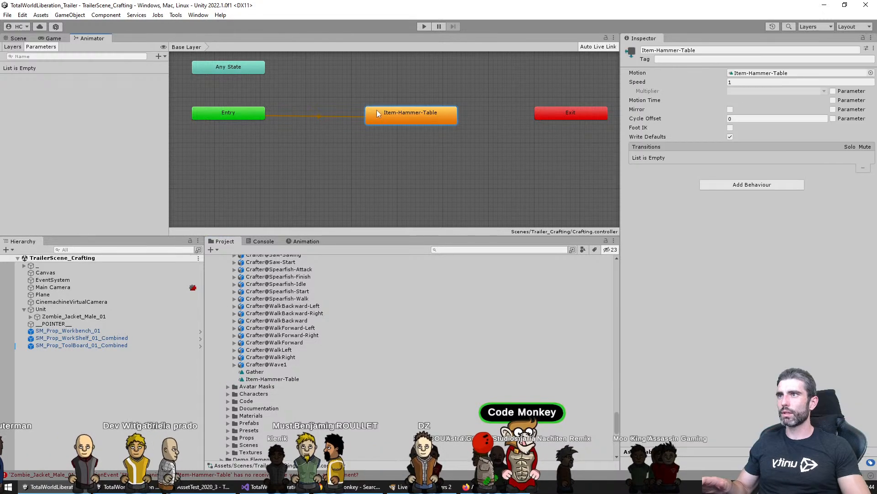
left_click_drag(577, 202, 751, 74)
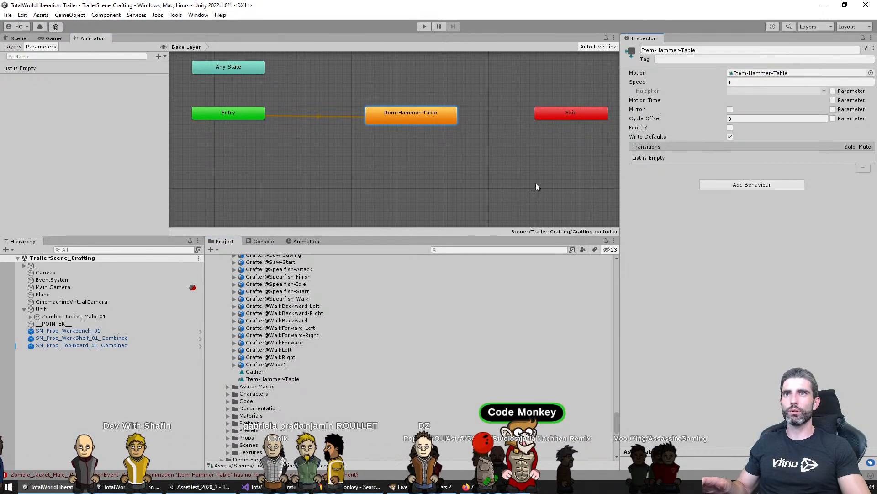
Open the Item-Hammer-Table clip of Zombie_Jacket_Male_01 for animation editing and delete all its animation events
left_click(305, 241)
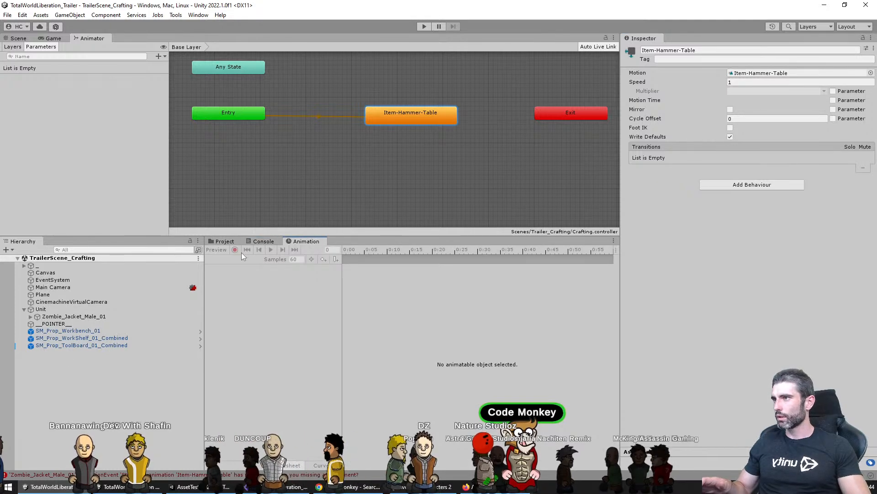
left_click(73, 317)
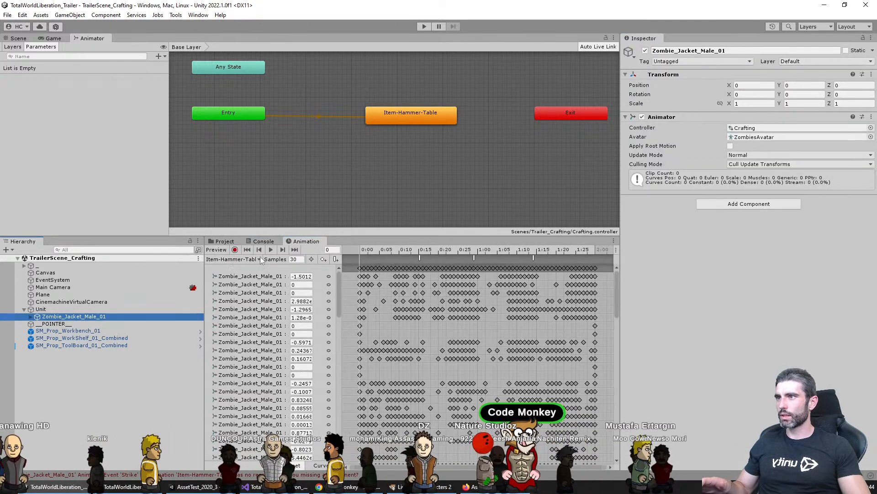
left_click_drag(401, 261, 547, 255)
key("Delete")
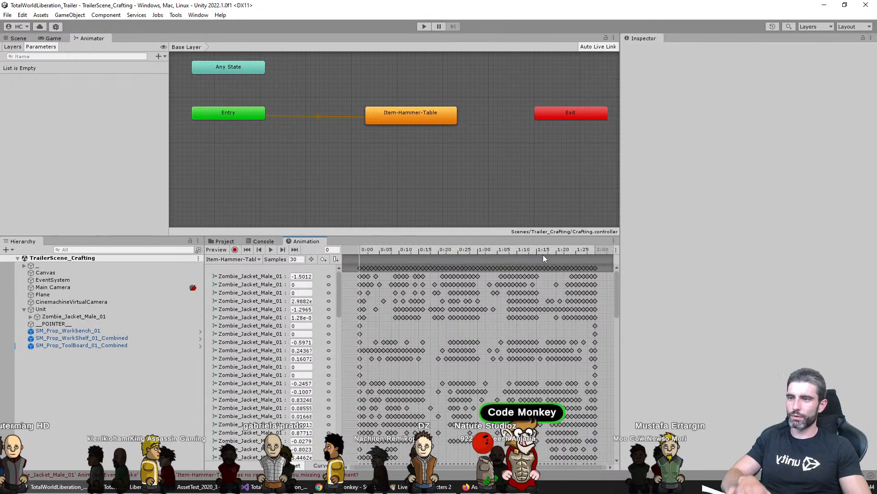
left_click(480, 192)
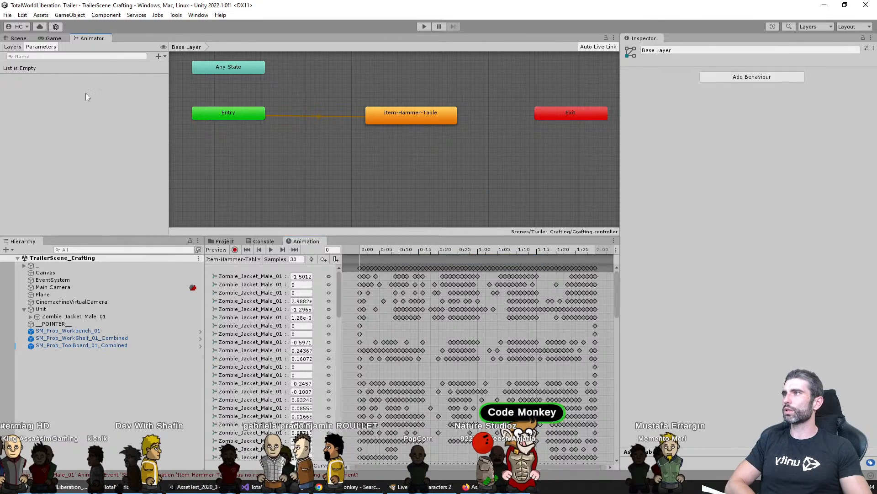
Enable Loop Time on the duplicated Item-Hammer-Table clip and return to the Scene view
left_click(18, 39)
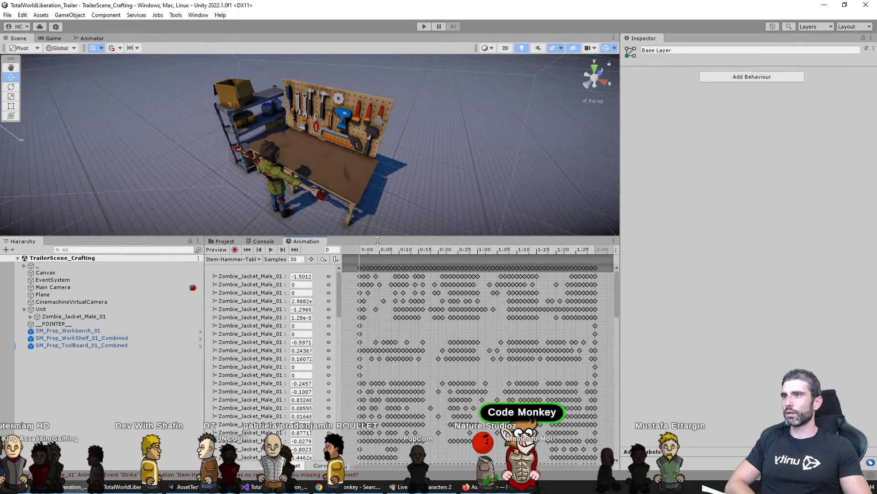
left_click_drag(377, 240, 377, 271)
left_click(225, 274)
scroll(332, 378, "down", 2)
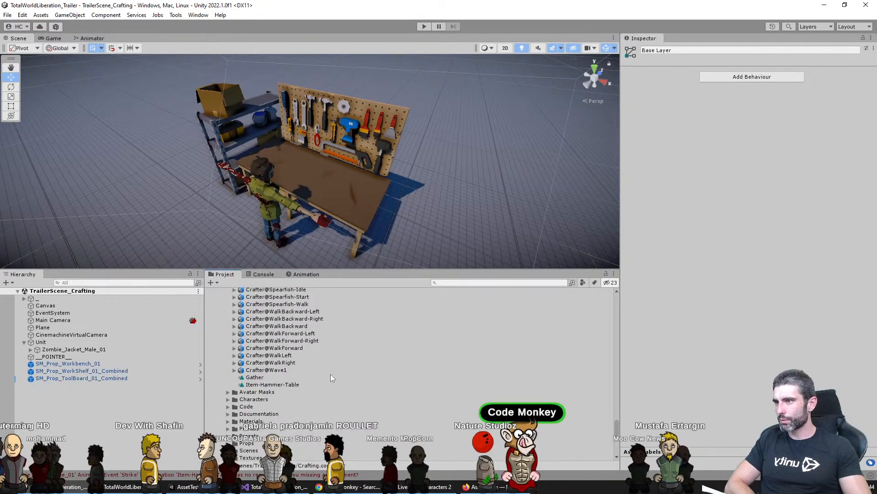
left_click(273, 385)
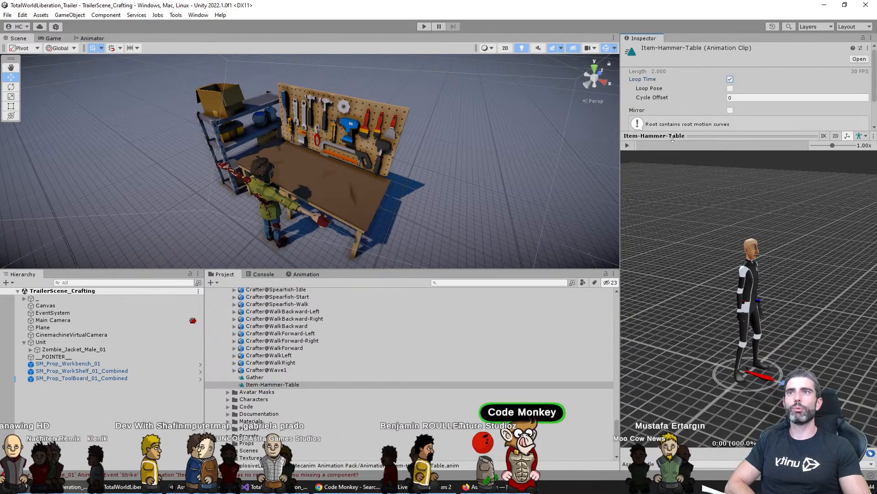
left_click(110, 158)
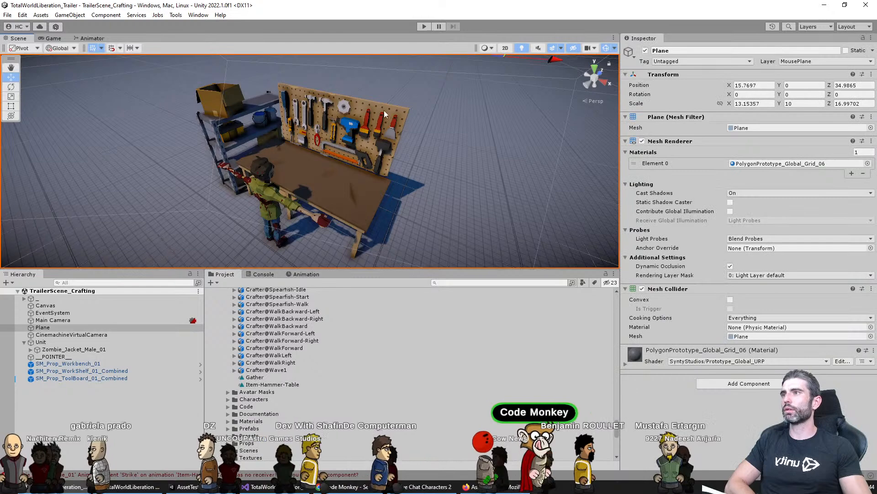
Run the scene to check the looping hammer animation, inspect the Animator on Zombie_Jacket_Male_01, and stop playback
left_click(425, 26)
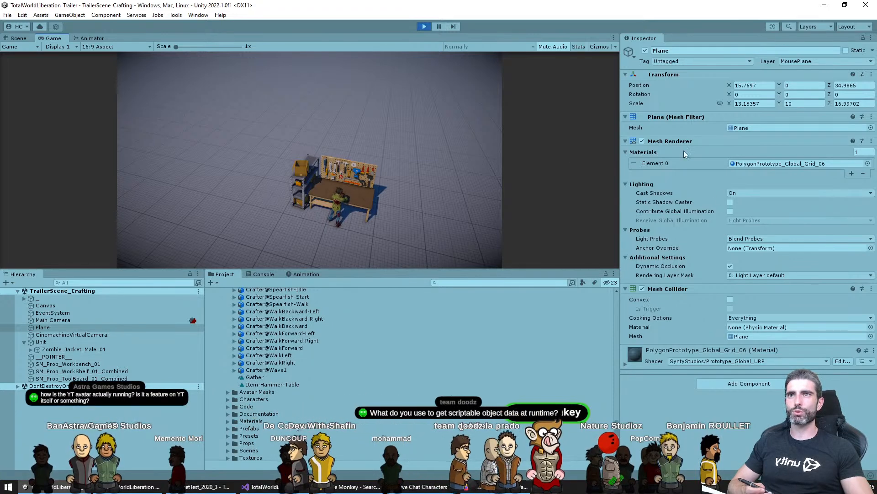
left_click(81, 336)
left_click(52, 342)
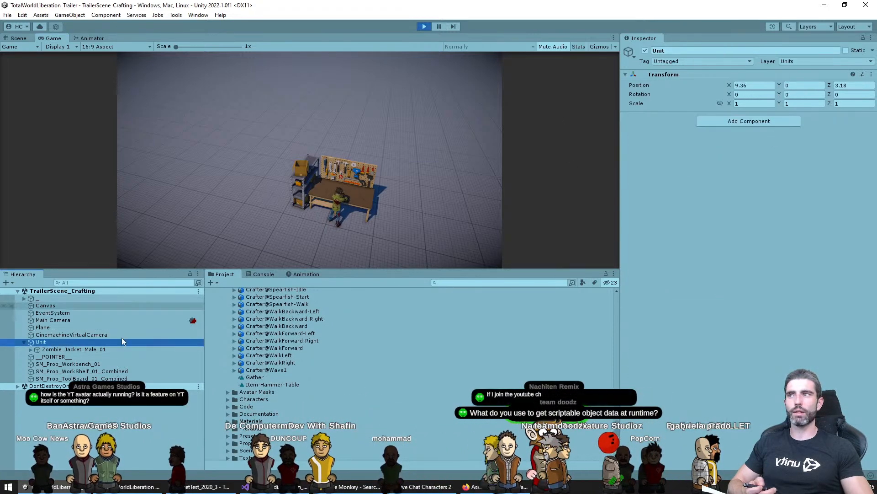
left_click(64, 350)
left_click(655, 126)
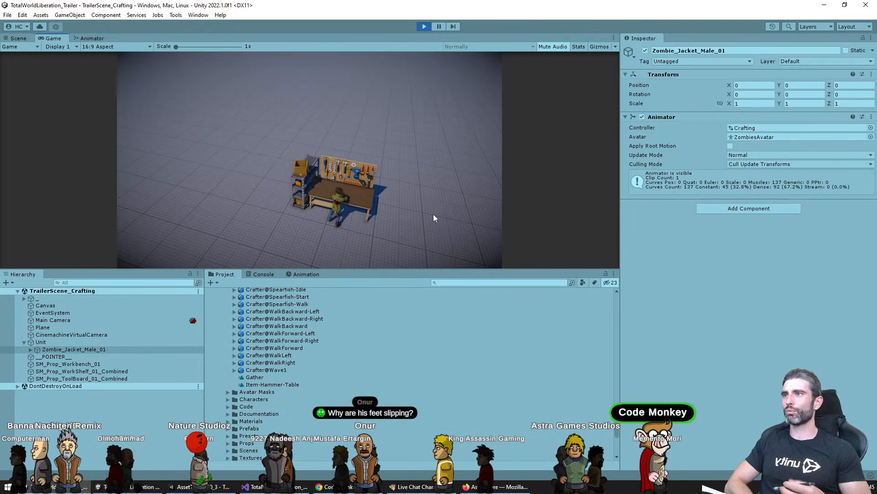
left_click_drag(427, 270, 432, 317)
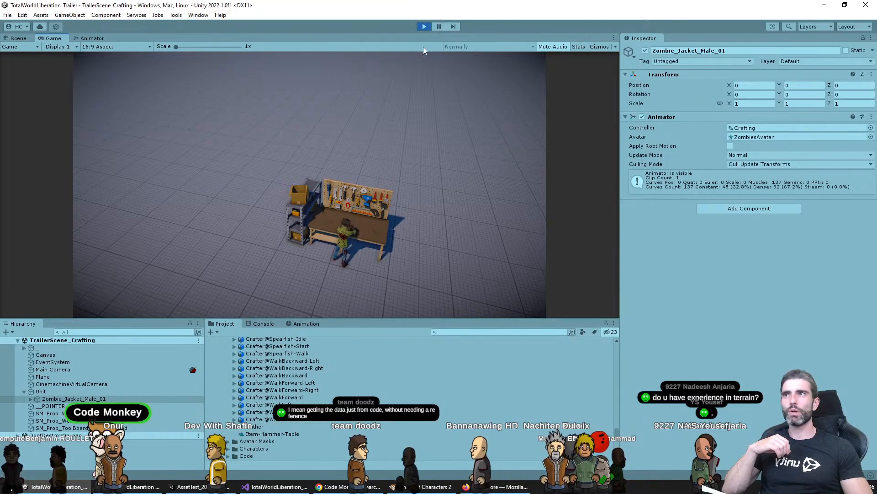
left_click(424, 26)
Frame the workbench and character from behind, align CinemachineVirtualCamera with that view, and check the shot in the Game view
left_click_drag(448, 223, 417, 237, "alt")
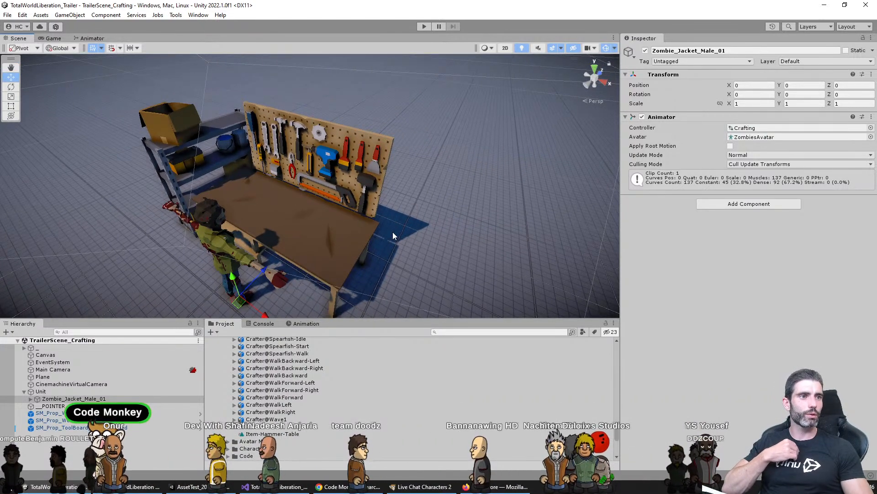
middle_click_drag(373, 222, 409, 221)
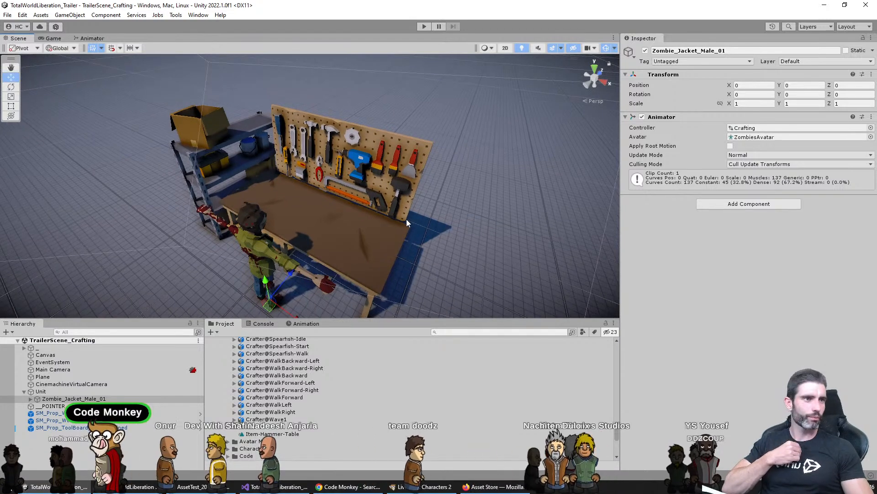
scroll(354, 199, "down", 2)
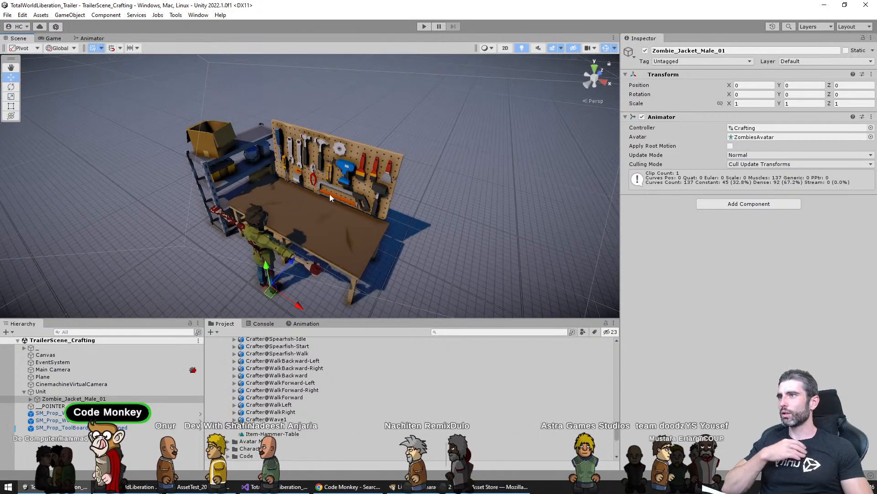
left_click(51, 38)
left_click(14, 38)
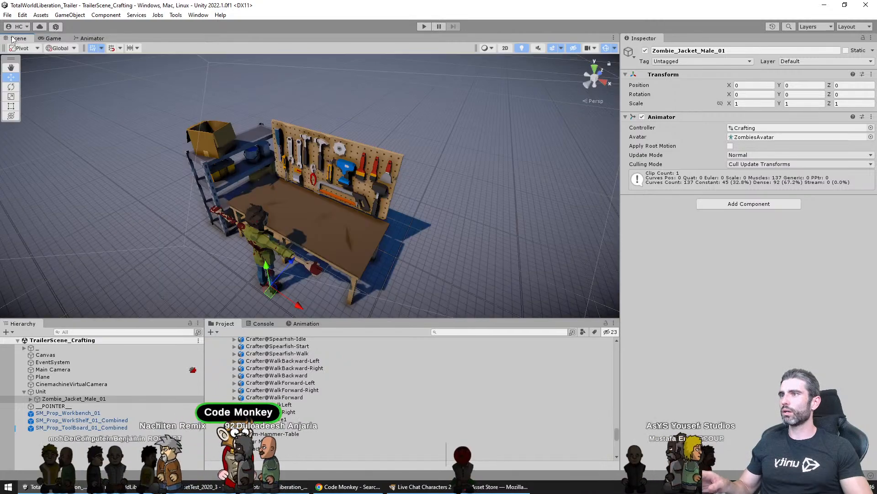
right_click_drag(256, 183, 269, 224)
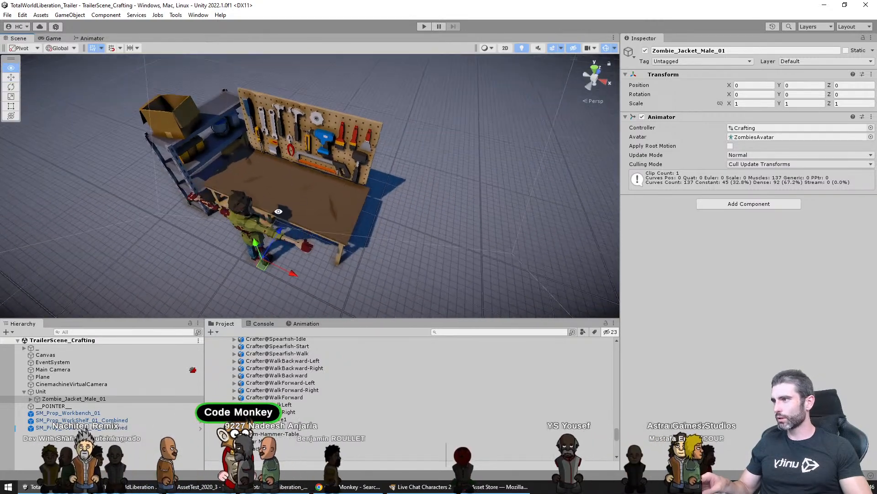
left_click(84, 371)
left_click(71, 384)
left_click_drag(338, 189, 404, 166, "alt")
key("ctrl+shift+f")
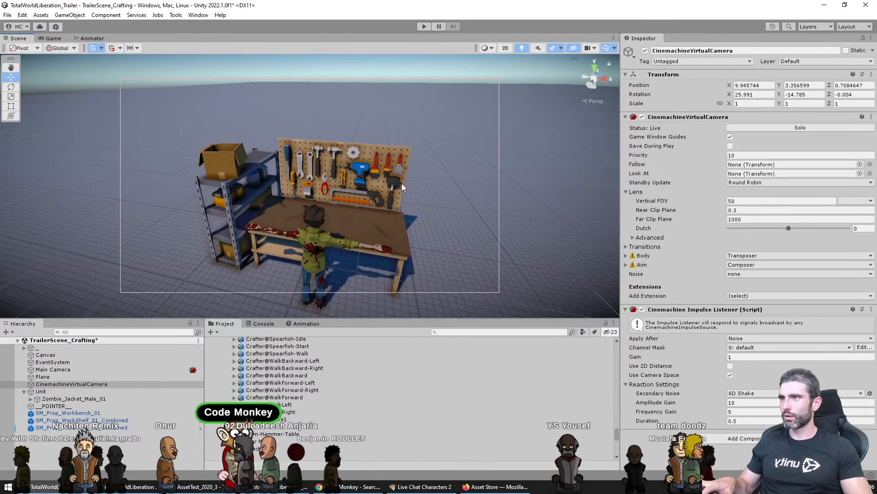
left_click(49, 38)
left_click(19, 38)
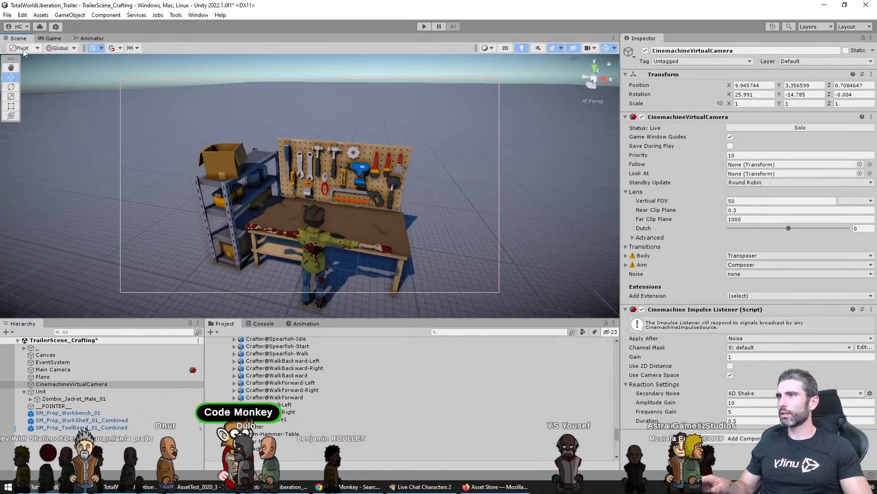
scroll(370, 280, "down", 5)
Switch to the browser, review the Crafting sketch in 20221018_161311.jpg, and return to Unity
left_click(351, 487)
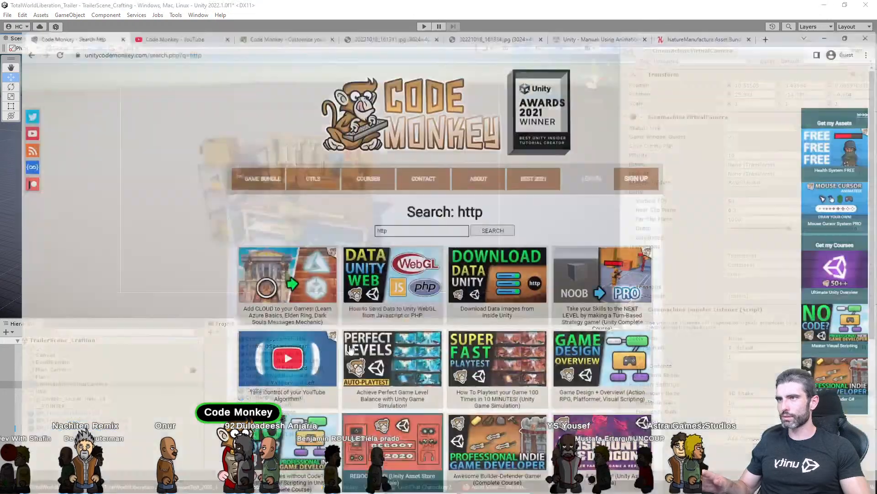
left_click(479, 8)
left_click(379, 8)
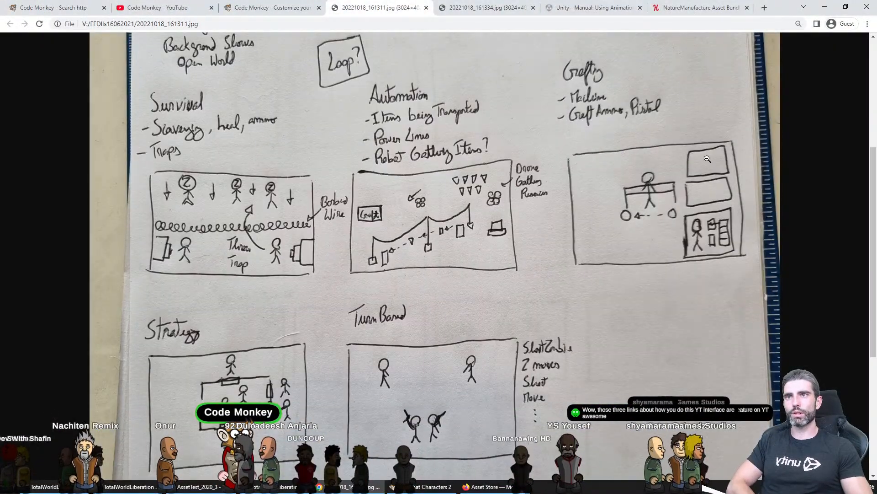
key("alt+Tab")
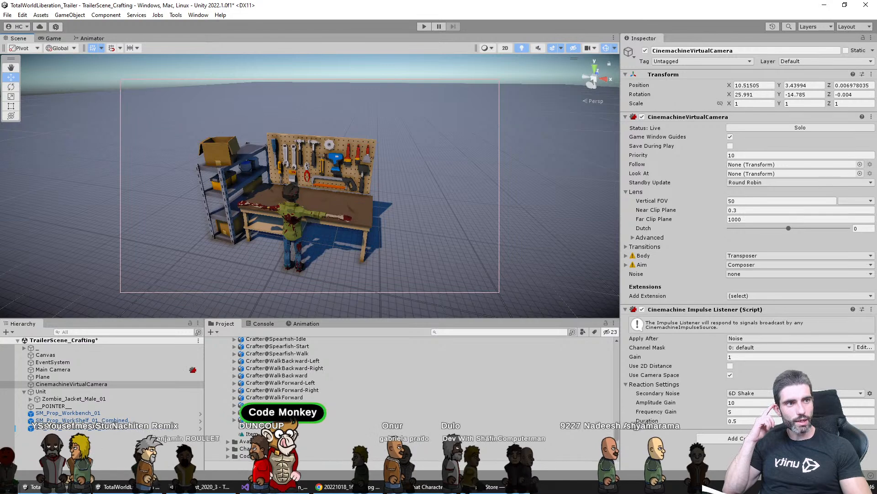
Realign CinemachineVirtualCamera so the workbench sits in the left part of the shot, and check the framing in the Game view
middle_click_drag(320, 245, 341, 264)
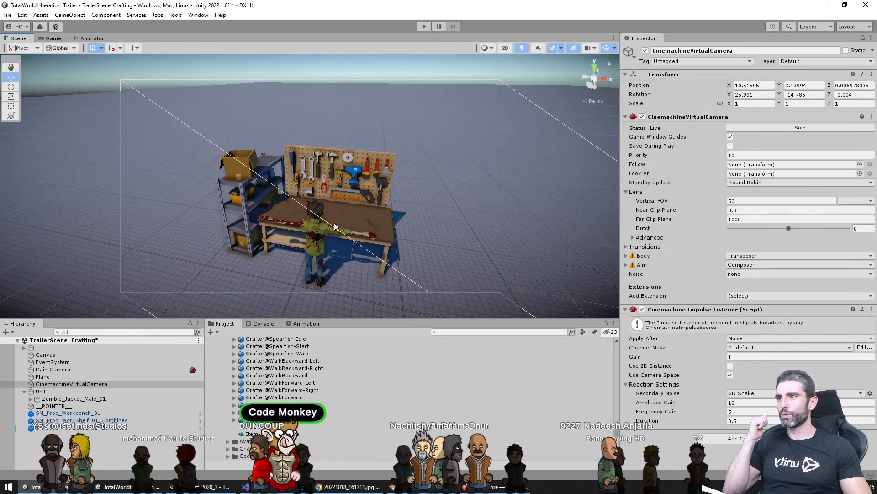
scroll(345, 232, "down", 2)
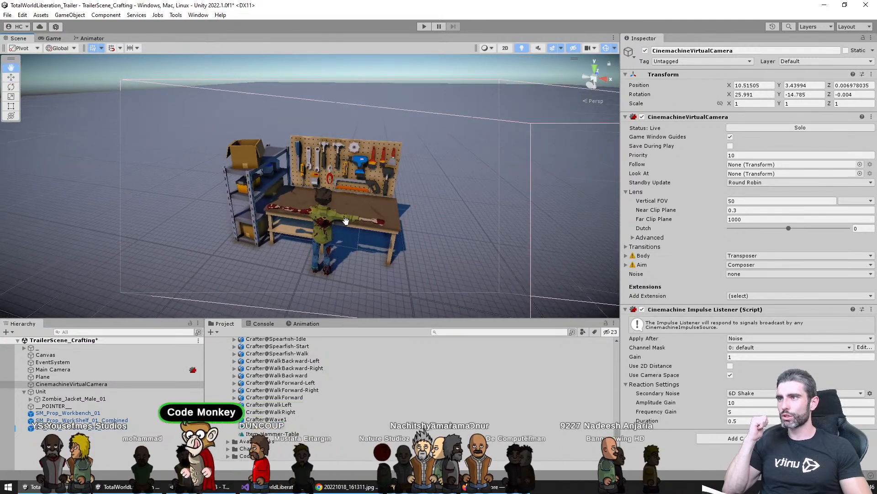
left_click(51, 38)
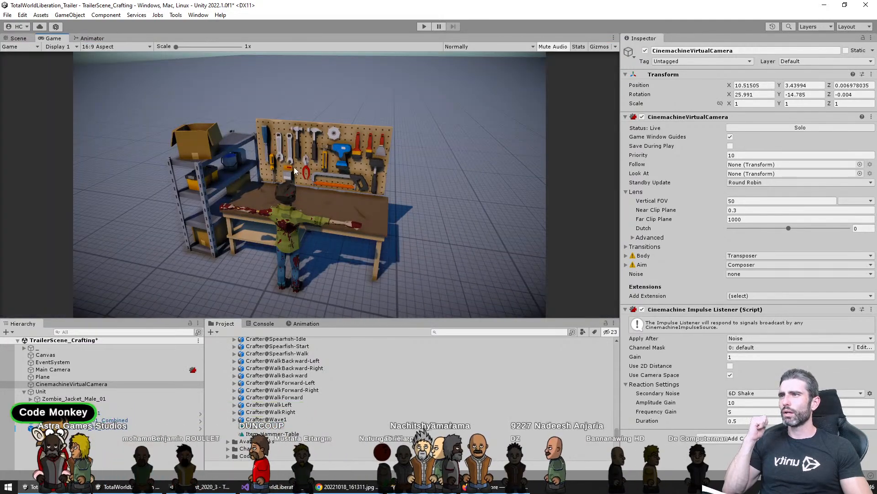
left_click(18, 38)
middle_click_drag(391, 219, 313, 219)
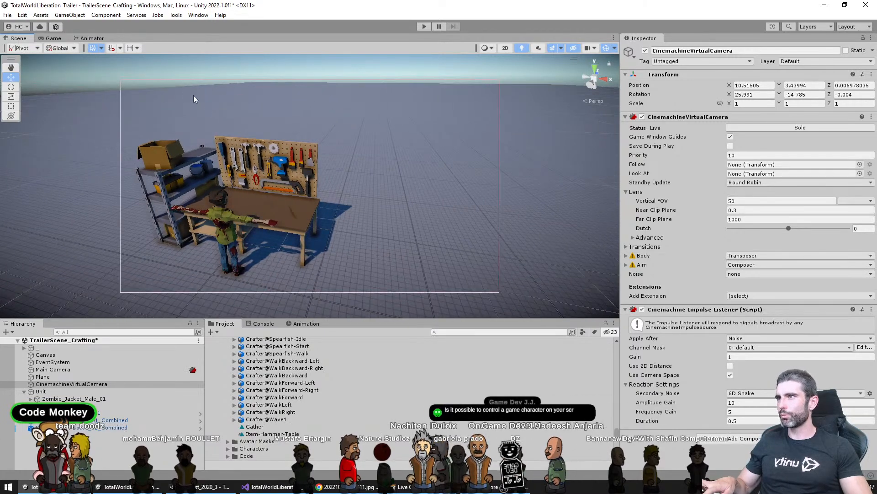
left_click(53, 38)
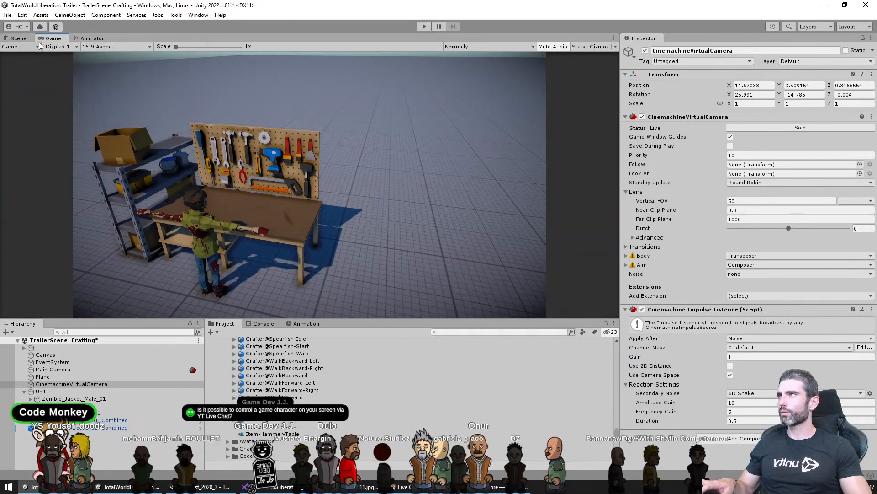
left_click(18, 38)
Enlarge the Hierarchy area and add a UI Image as a child of the Canvas
left_click(71, 384)
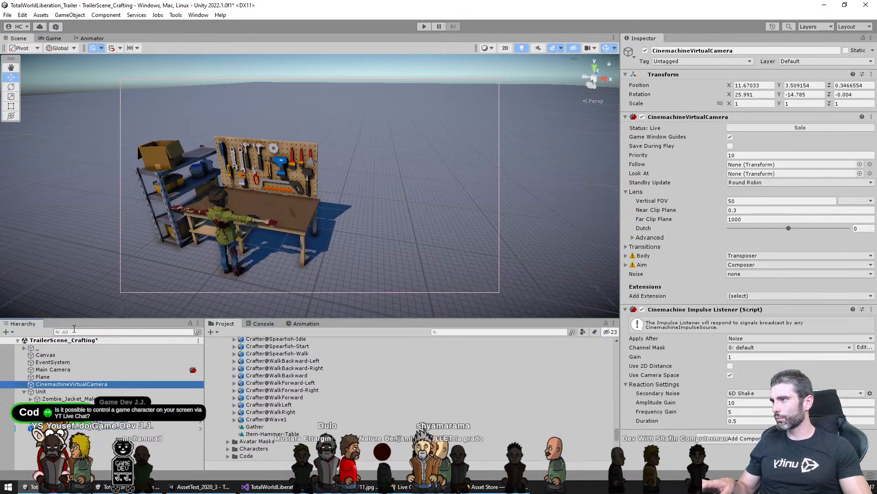
left_click_drag(85, 320, 103, 169)
left_click(65, 285)
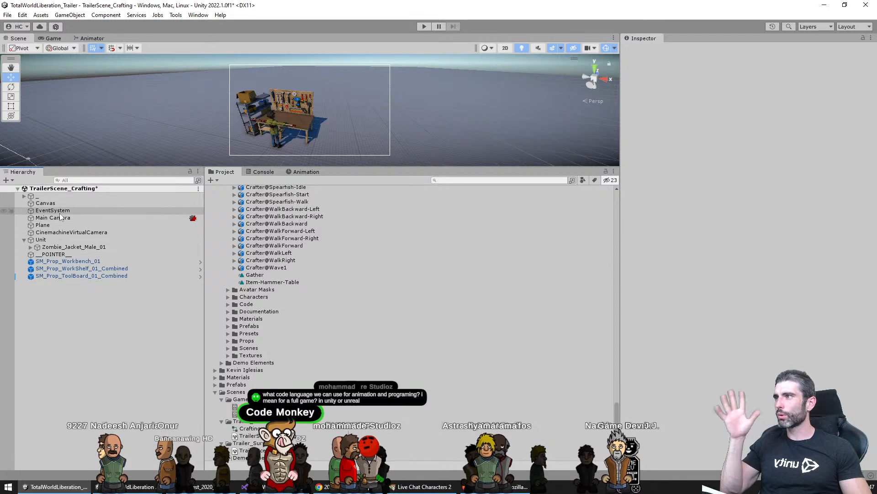
left_click(45, 202)
right_click(45, 203)
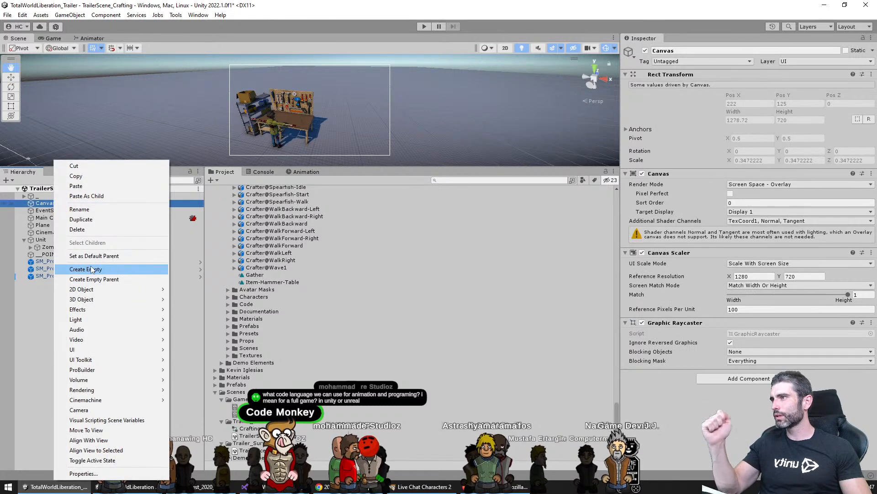
mouse_move(109, 349)
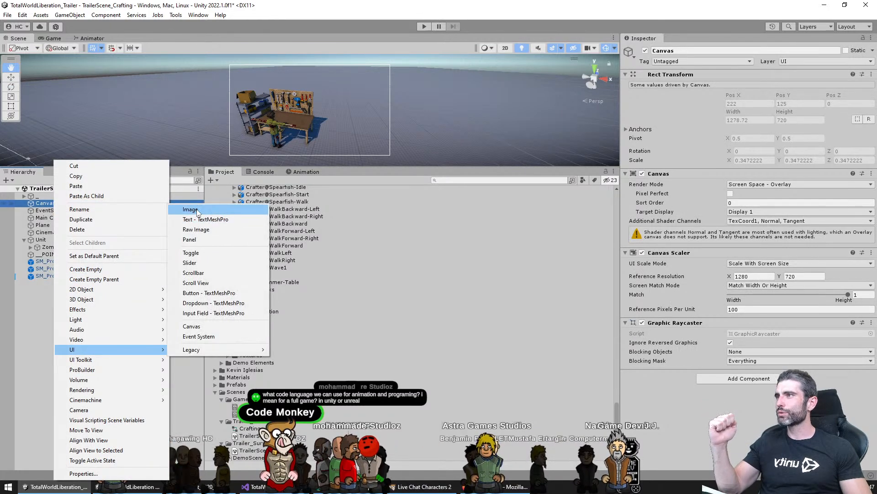
left_click(196, 209)
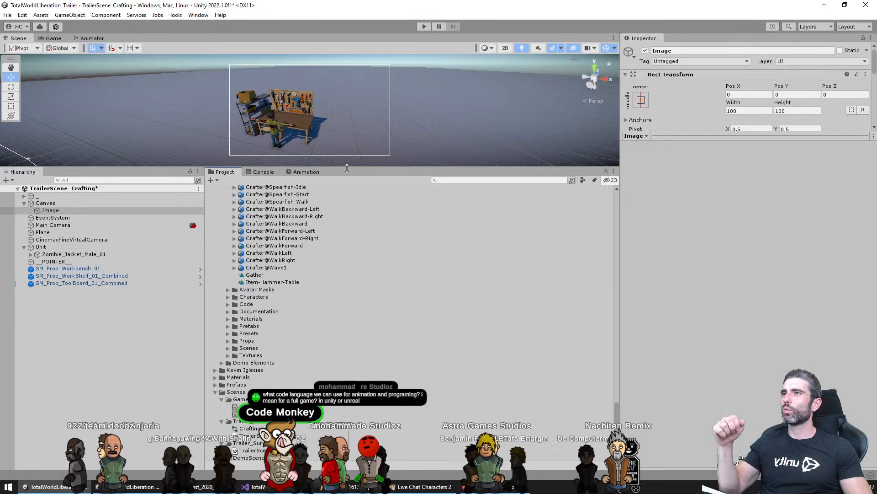
Enlarge the Scene view, frame the Canvas image in 2D, and resize the image to about 243 by 213
left_click_drag(346, 169, 347, 301)
key("f")
key("2")
key("t")
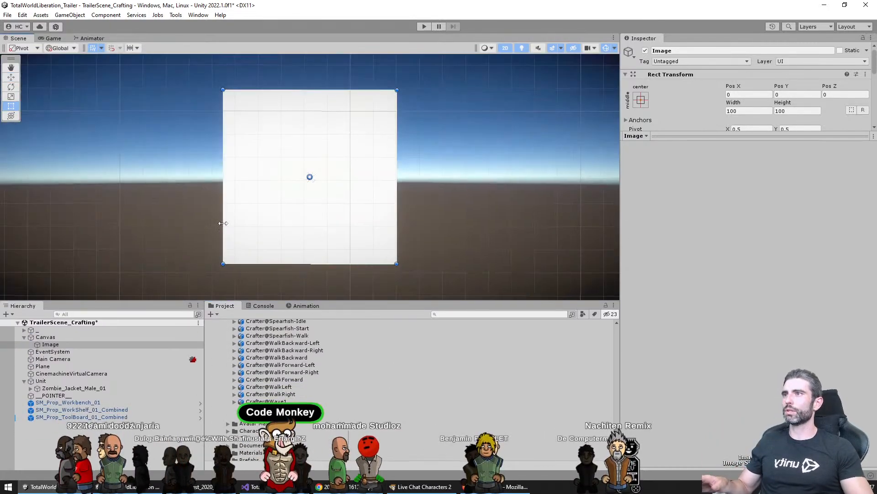
scroll(247, 211, "down", 6)
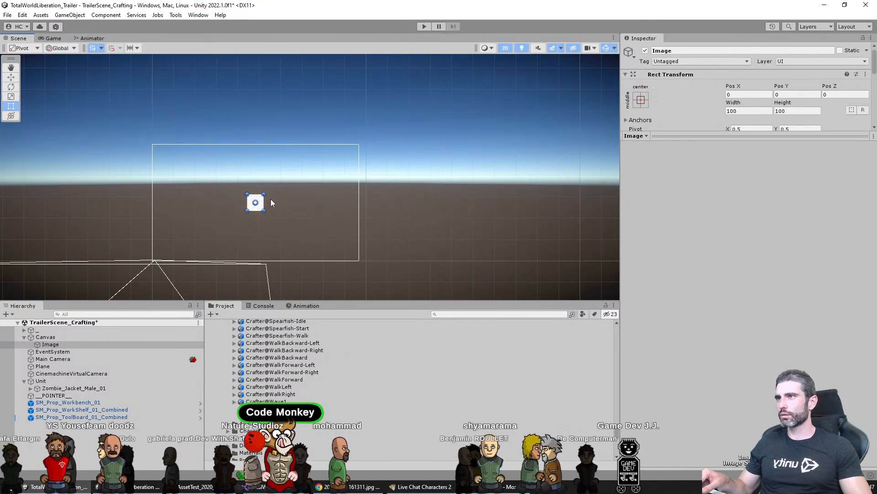
scroll(271, 203, "up", 3)
left_click_drag(260, 191, 298, 164)
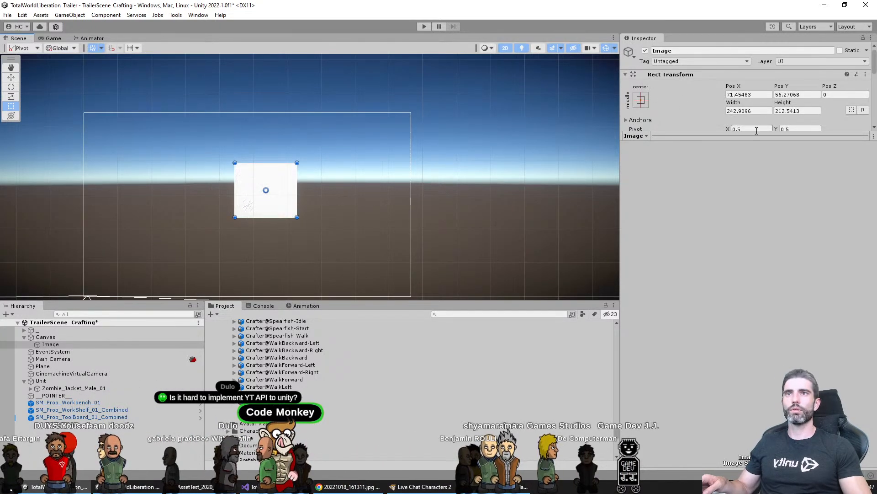
Expand the image's component settings, set its color to dark grey, and check the Crafting sketch in the browser
left_click_drag(703, 136, 708, 344)
left_click(747, 209)
left_click_drag(784, 287, 741, 289)
left_click(341, 487)
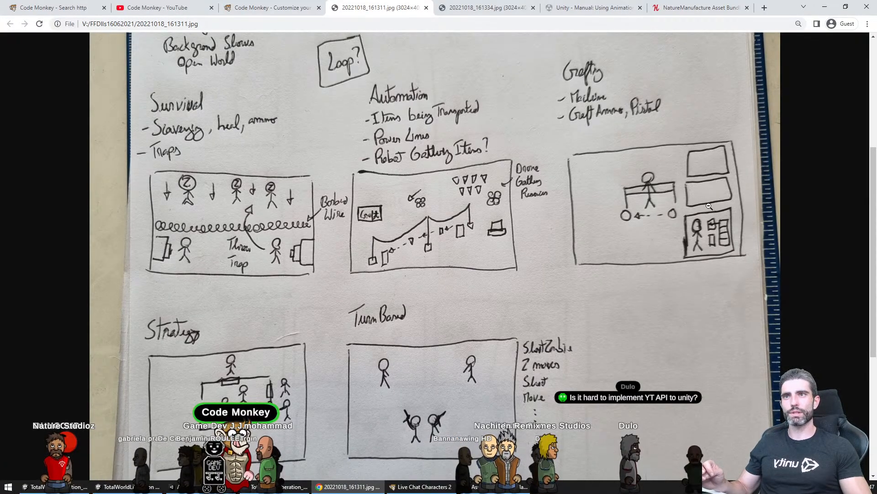
key("alt+Tab")
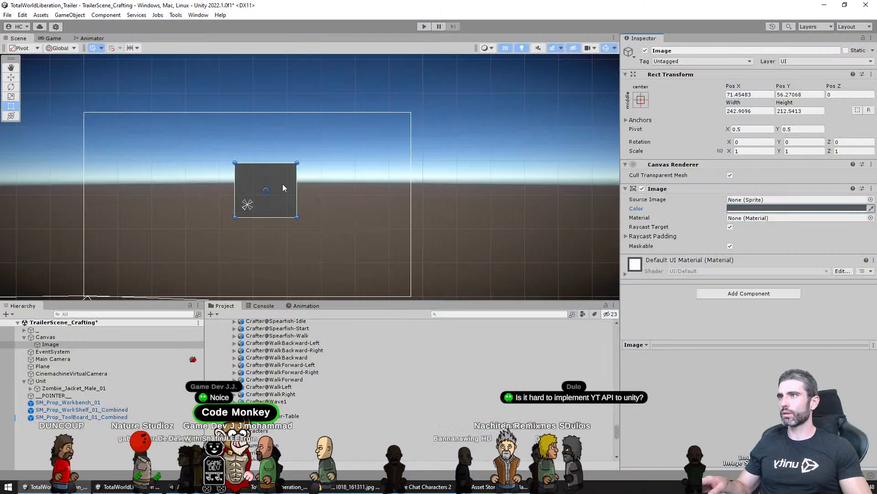
Move the image to the upper right part of the canvas and resize it to about 386 by 291
left_click_drag(282, 183, 339, 146)
left_click_drag(352, 181, 387, 200)
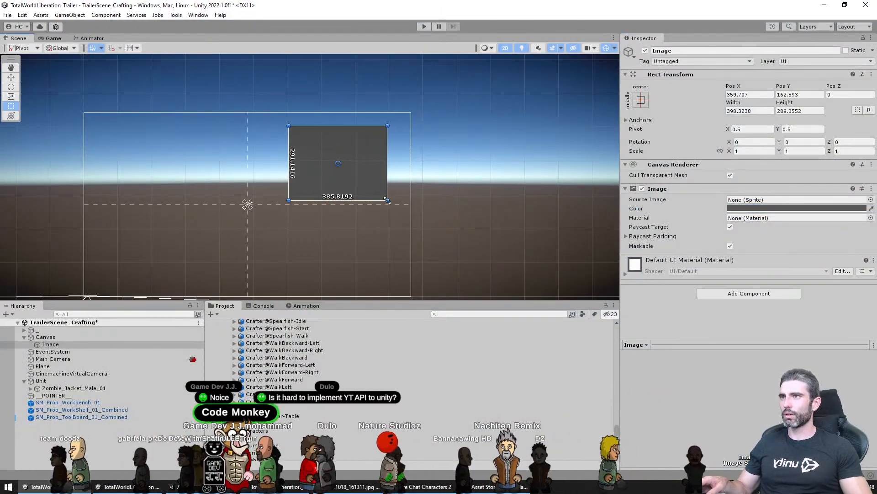
left_click(749, 208)
left_click(319, 164)
Duplicate the grey image, place the copy directly below the original at Pos Y -169, and check the Game view
key("ctrl+d")
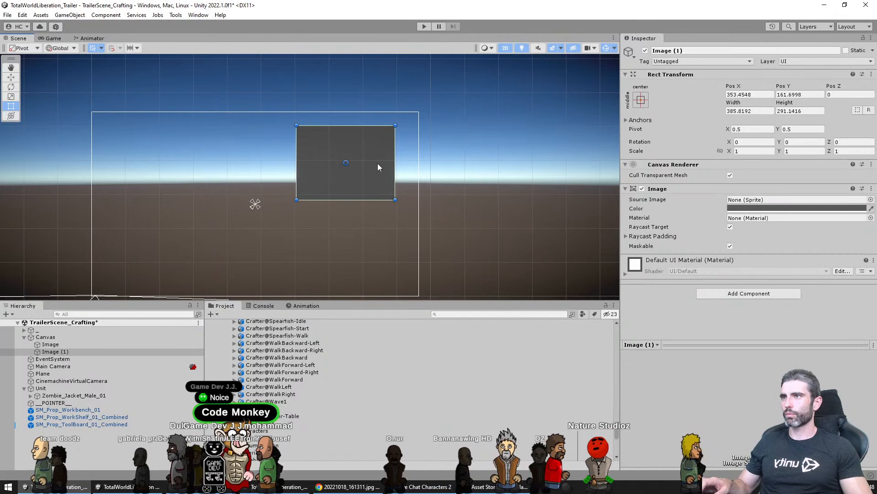
left_click_drag(377, 163, 376, 248)
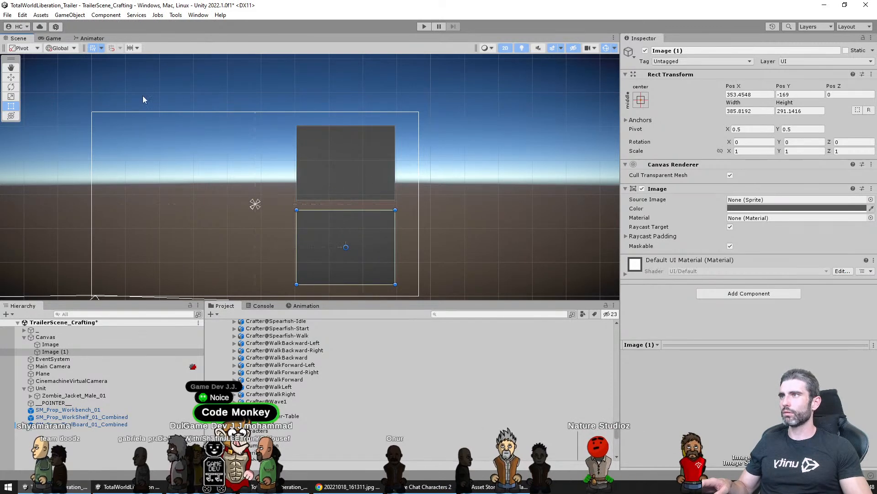
left_click(53, 38)
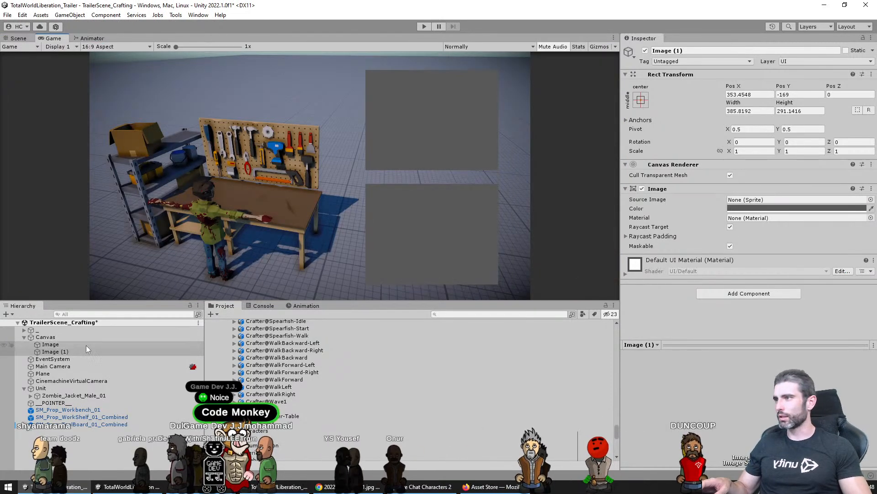
Add an Outline component to both images with an effect distance of X 3 and Y 3
left_click(67, 343, "shift")
left_click(744, 294)
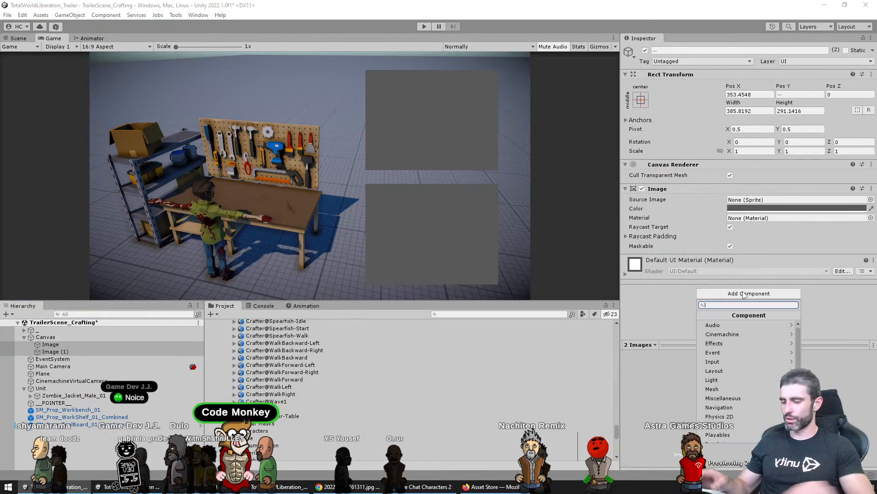
type("outline")
key("Return")
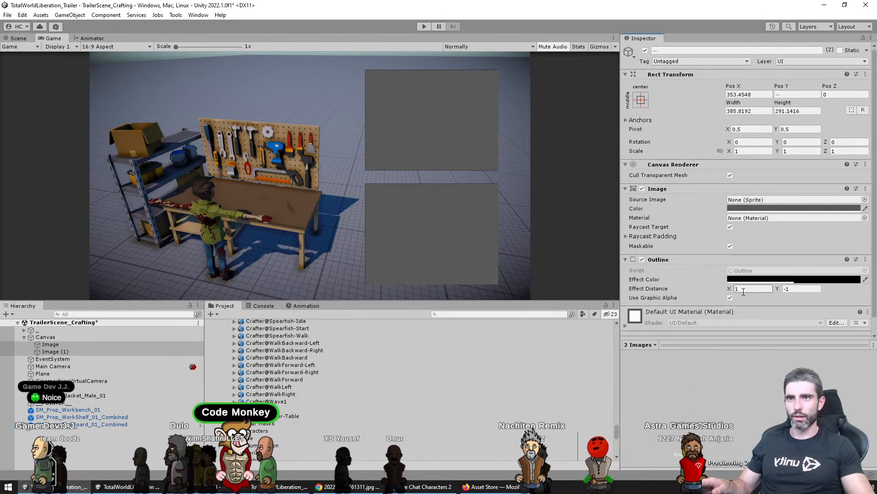
type("3")
key("Tab")
type("3")
scroll(713, 288, "down", 1)
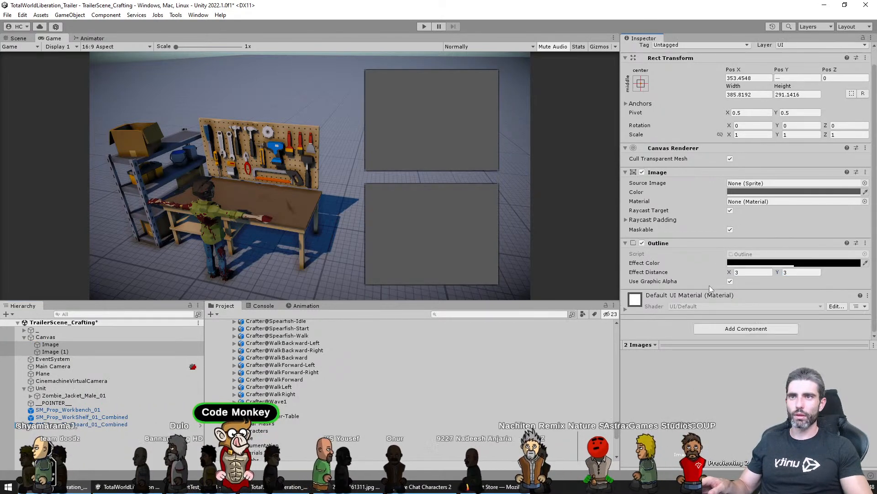
Add a Shadow component with effect distance X 5 and Y -5 to both images, and preview the maximized Game view
left_click(726, 329)
type("shadow")
key("Return")
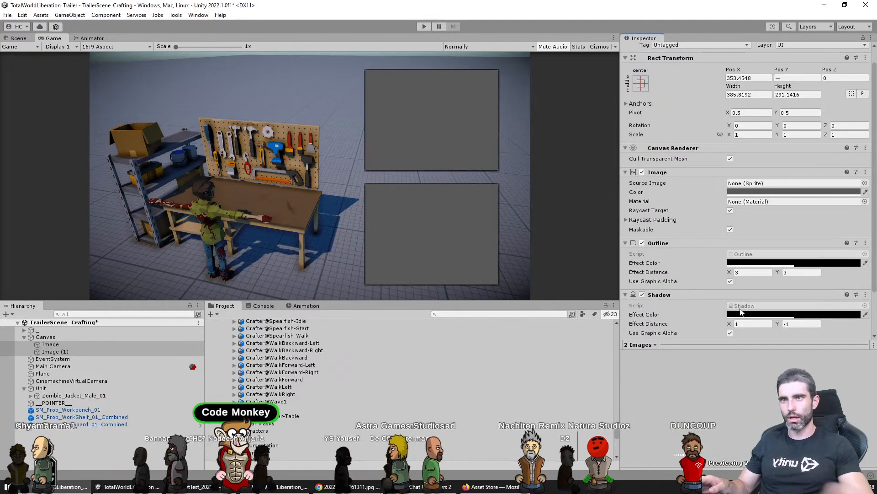
scroll(749, 283, "down", 3)
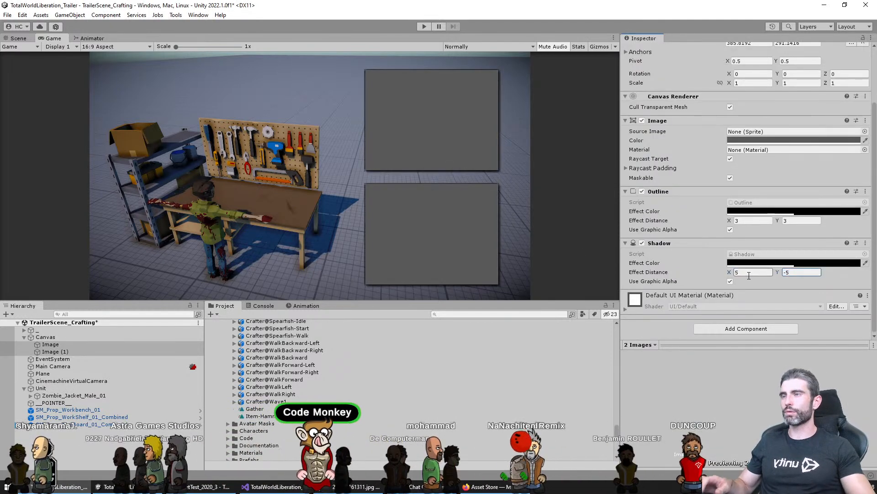
key("shift+space")
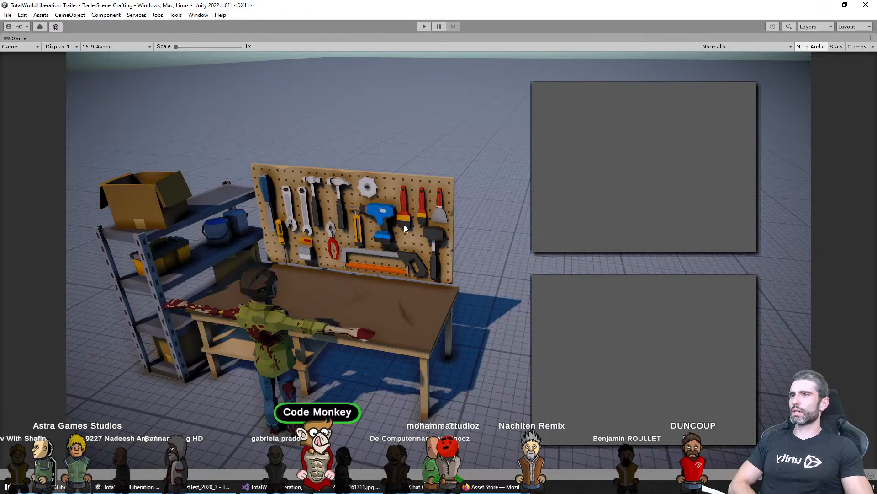
key("shift+space")
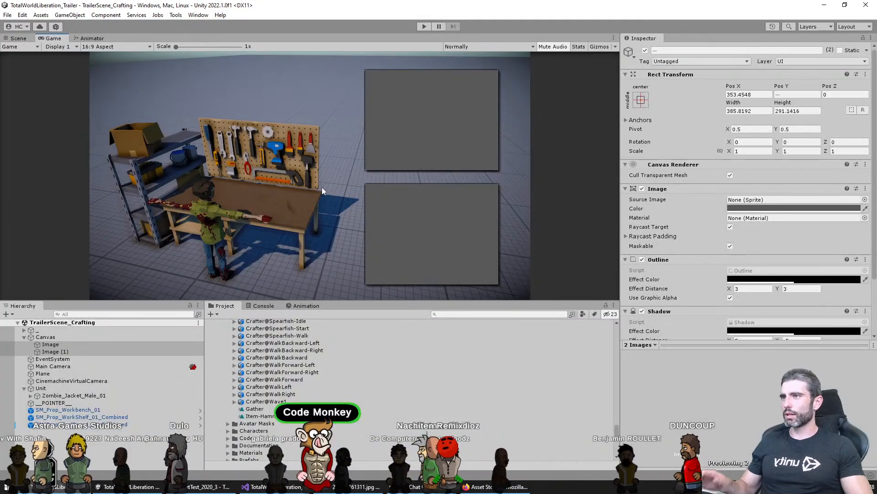
Play the crafting scene to check the character's animation beside the UI panels, and stop playback
left_click(425, 28)
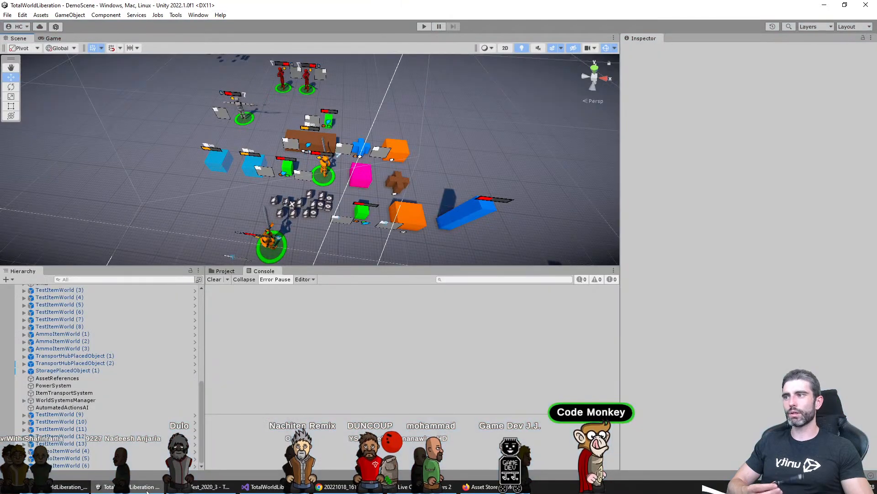
left_click(146, 487)
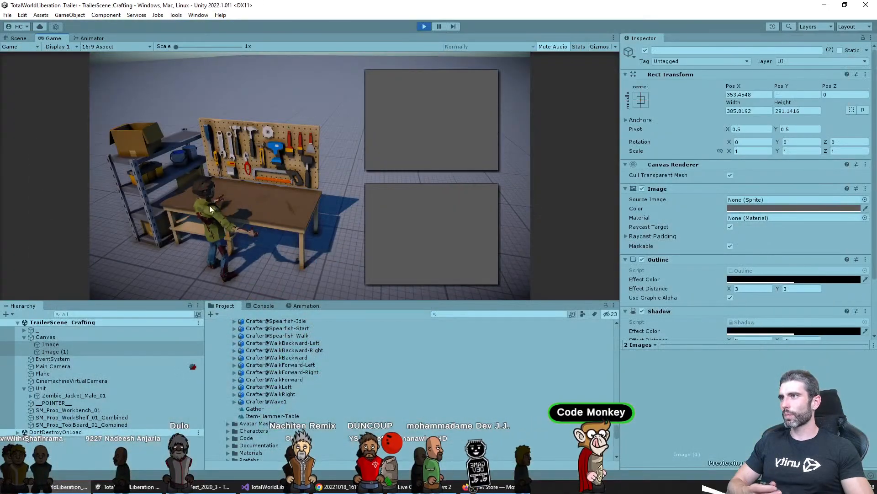
left_click(424, 26)
left_click(215, 486)
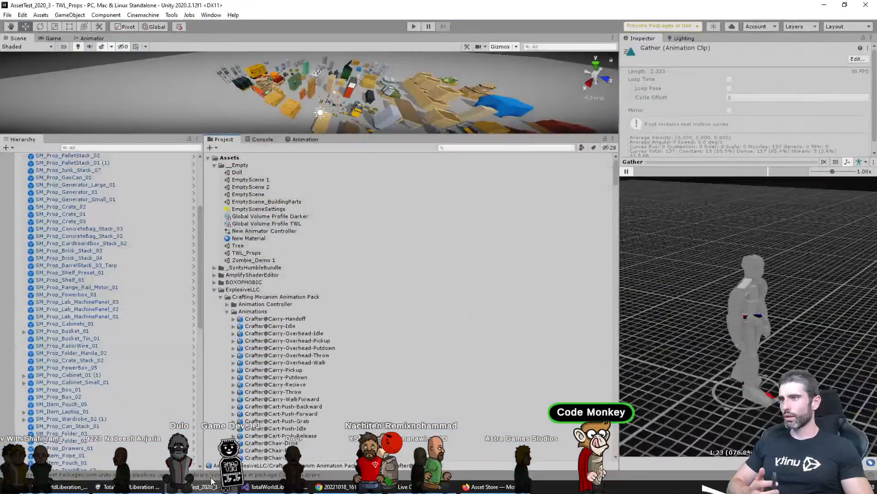
left_click(226, 485)
left_click(201, 486)
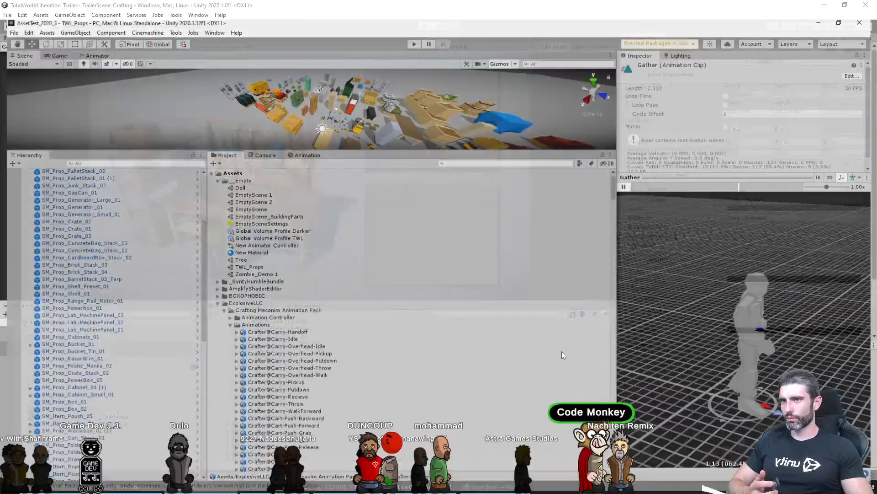
left_click(211, 486)
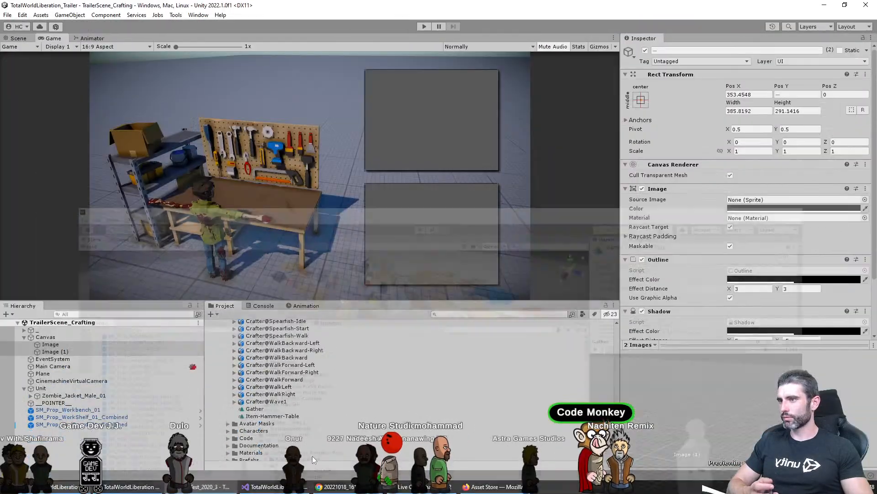
Review the Crafting sketch in the browser, return to Unity, and inspect SM_Prop_Workbench_01 in the 3D Scene view
left_click(355, 487)
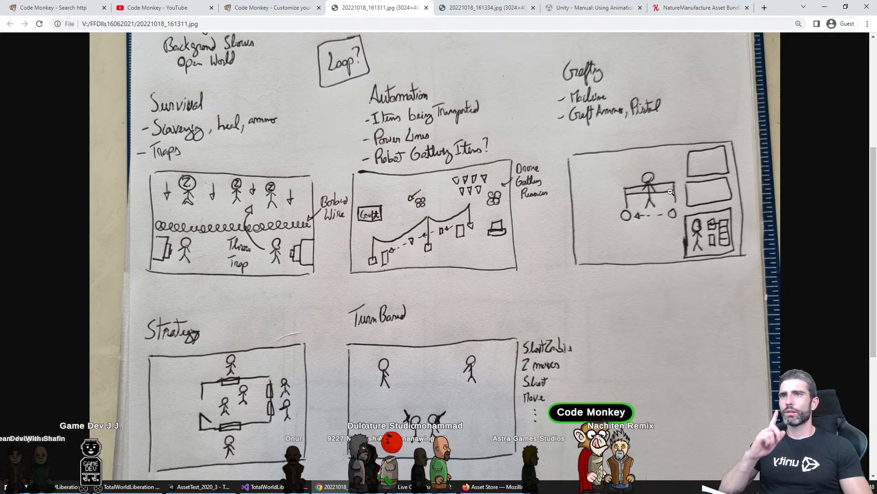
left_click(356, 487)
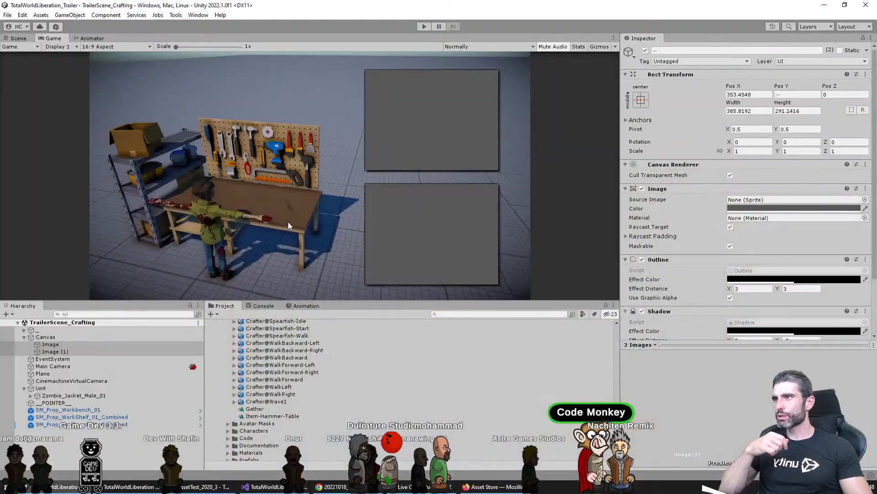
left_click(18, 38)
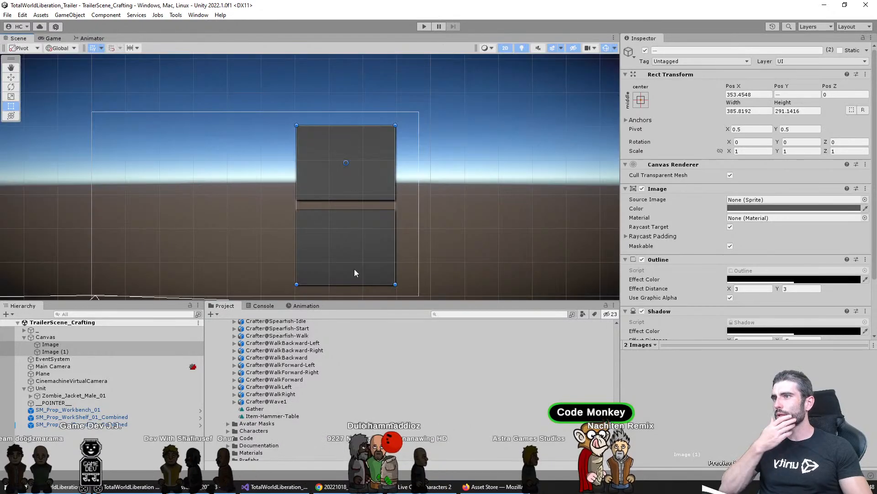
middle_click_drag(354, 268, 359, 260)
middle_click_drag(338, 220, 369, 196)
key("2")
double_click(67, 410)
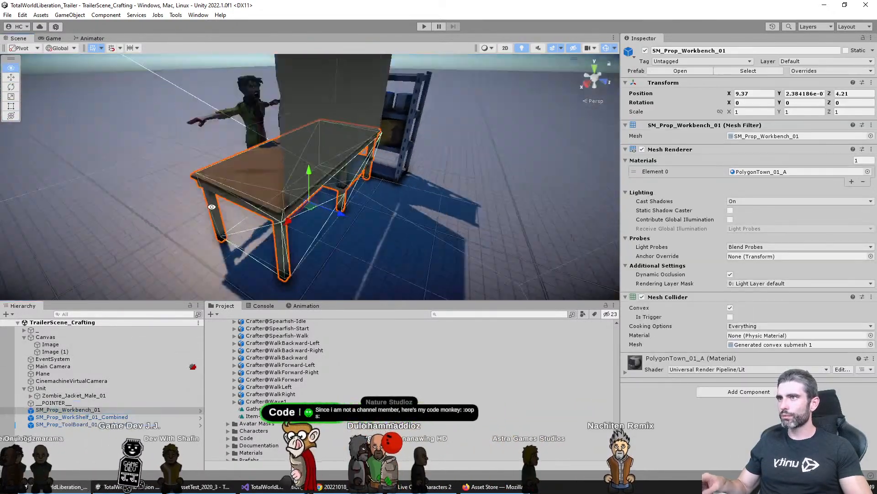
left_click_drag(211, 206, 275, 211, "alt")
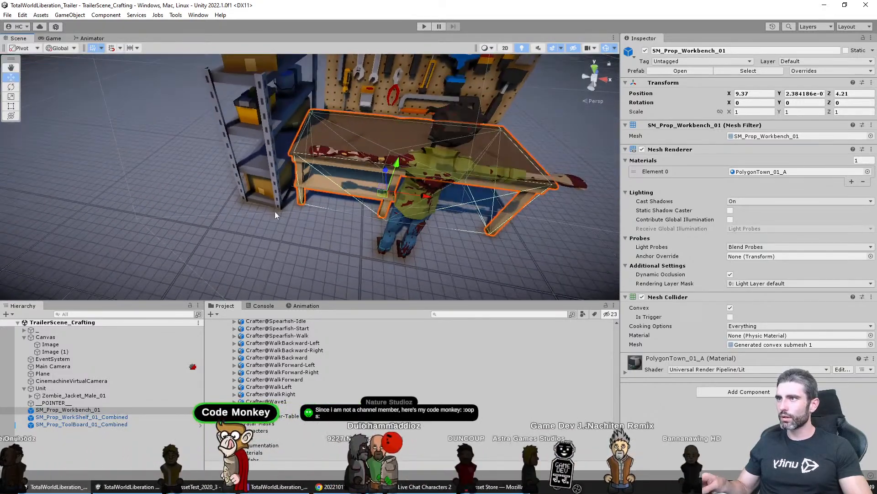
Switch to the TotalWorldLiberation project and examine WorkshopPlacedObject in DemoScene against the trailer's workbench
left_click(119, 486)
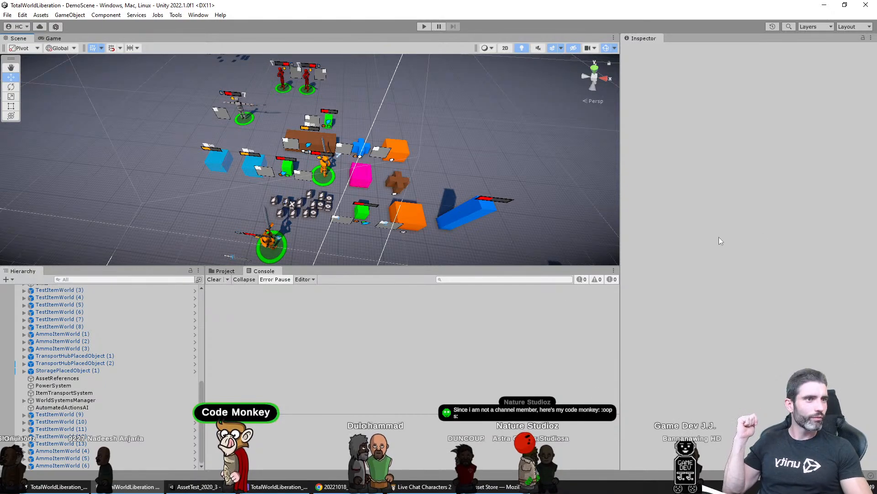
scroll(295, 214, "up", 5)
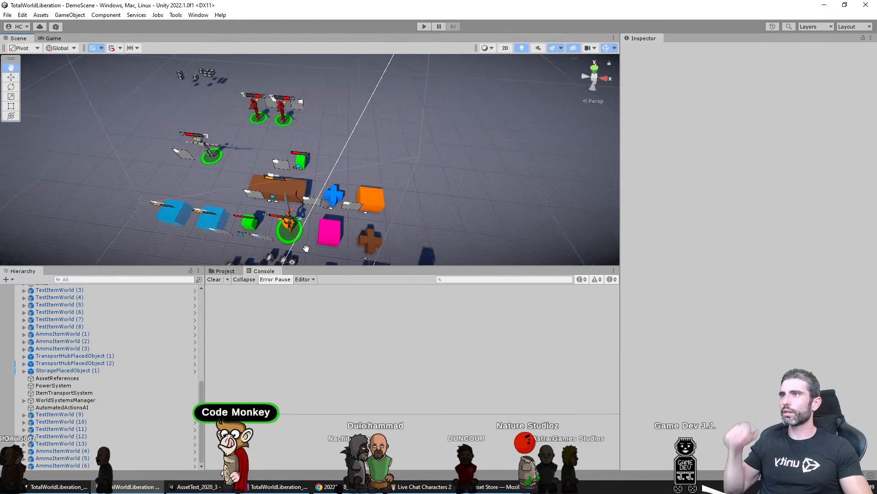
right_click_drag(294, 210, 395, 146)
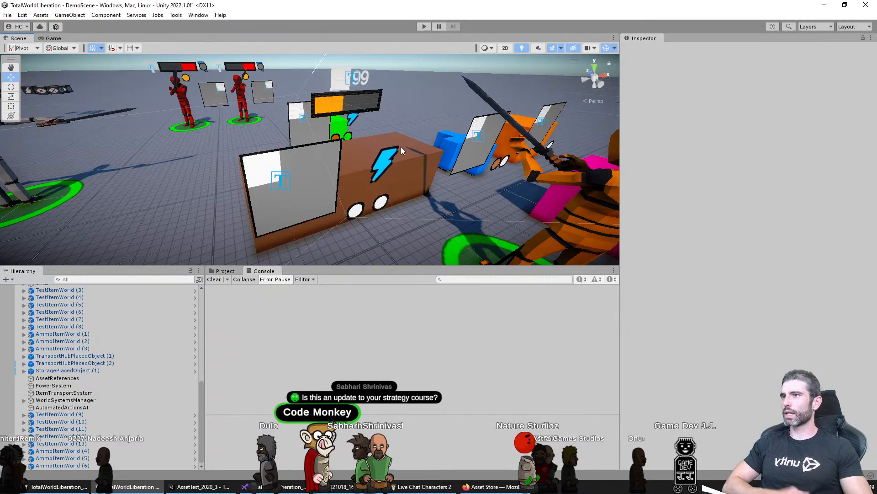
mouse_move(475, 133)
right_mouse_down()
mouse_move(469, 156)
mouse_move(480, 171)
mouse_move(540, 184)
mouse_move(464, 129)
right_mouse_up()
left_click(453, 164)
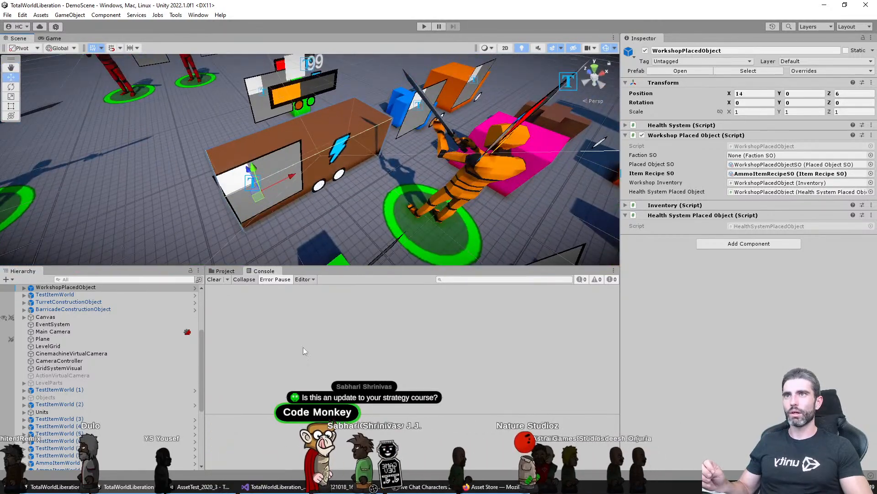
left_click(128, 487)
left_click_drag(301, 197, 325, 238, "alt")
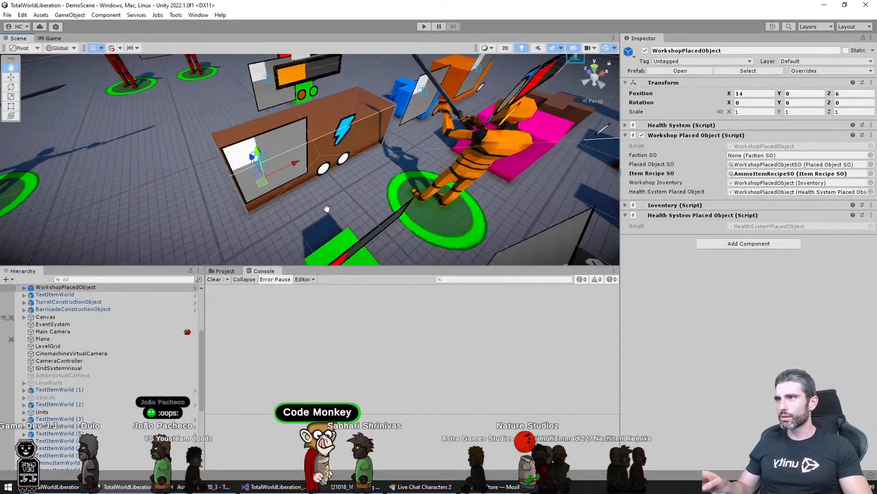
right_click_drag(274, 201, 256, 213)
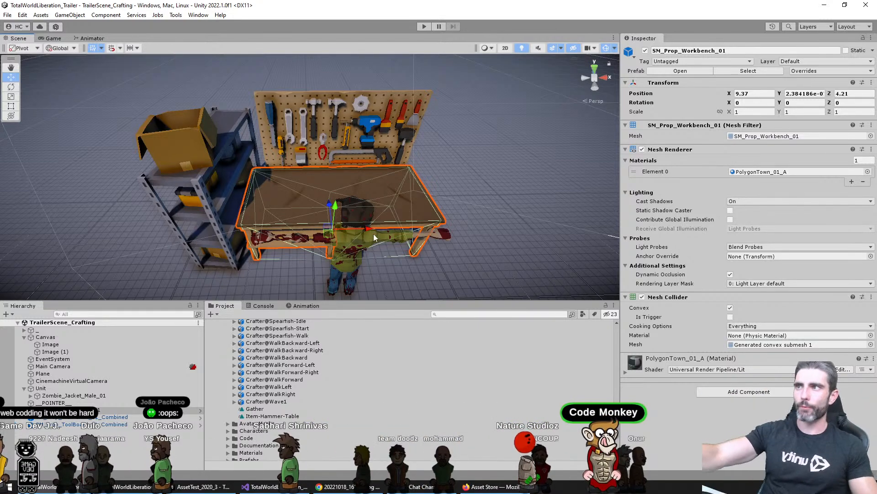
Frame the trailer scene's workbench and compare it with the Crafting sketch in the browser
key("f")
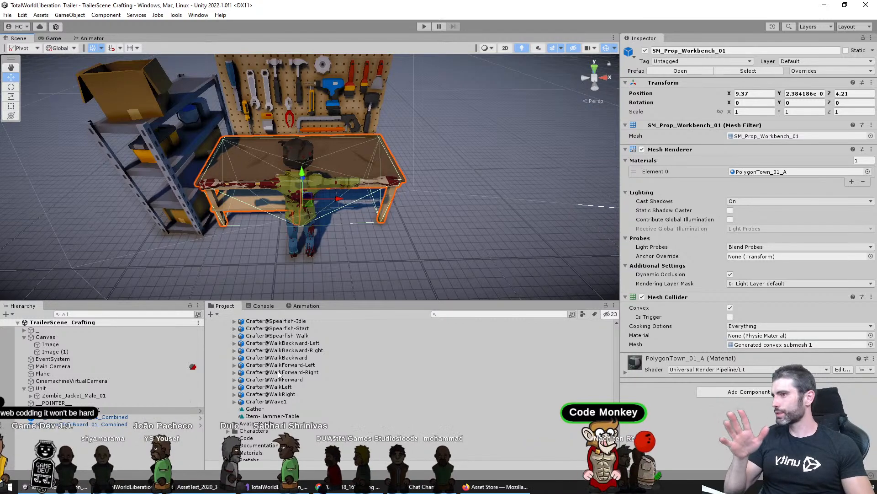
key("alt+Tab")
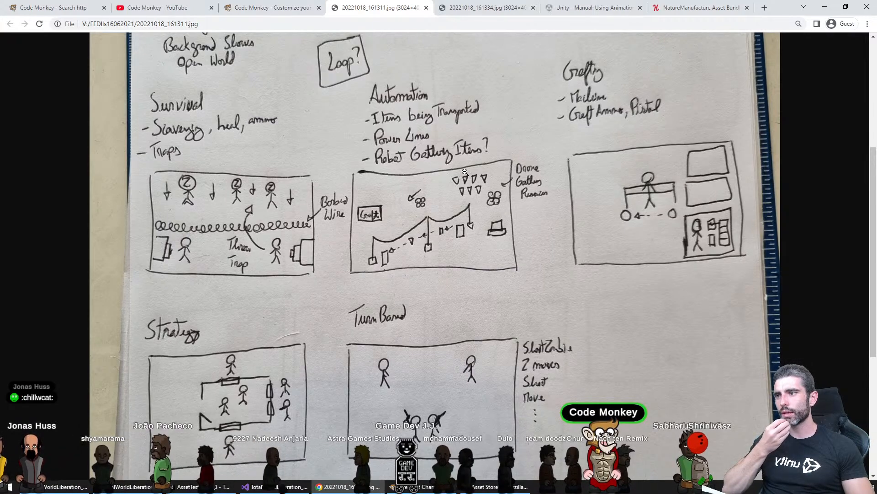
key("alt+Tab")
middle_click_drag(337, 222, 327, 235)
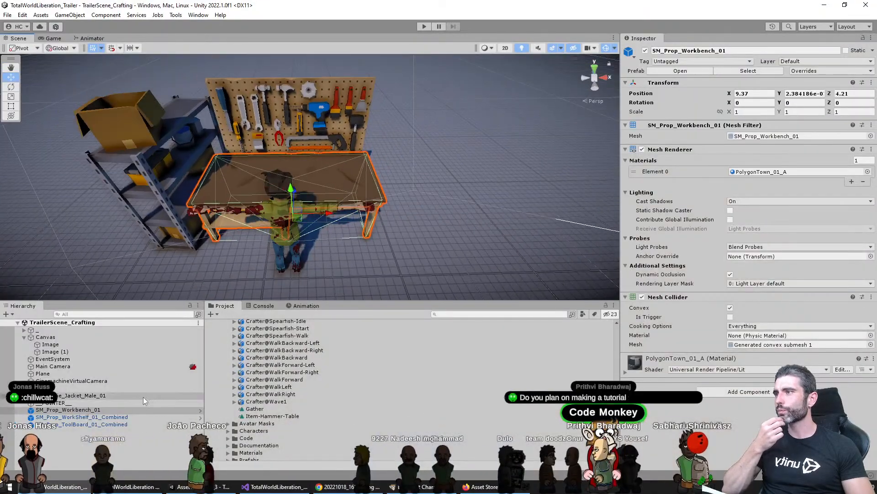
Create a folder named Trailer_Automation inside the project's Scenes folder
scroll(288, 381, "up", 5)
scroll(279, 386, "down", 9)
scroll(280, 385, "down", 5)
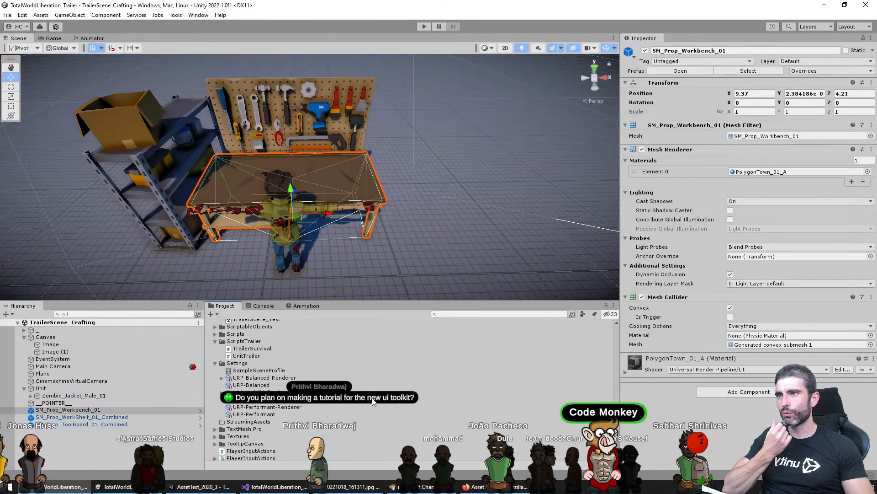
left_click_drag(425, 300, 433, 203)
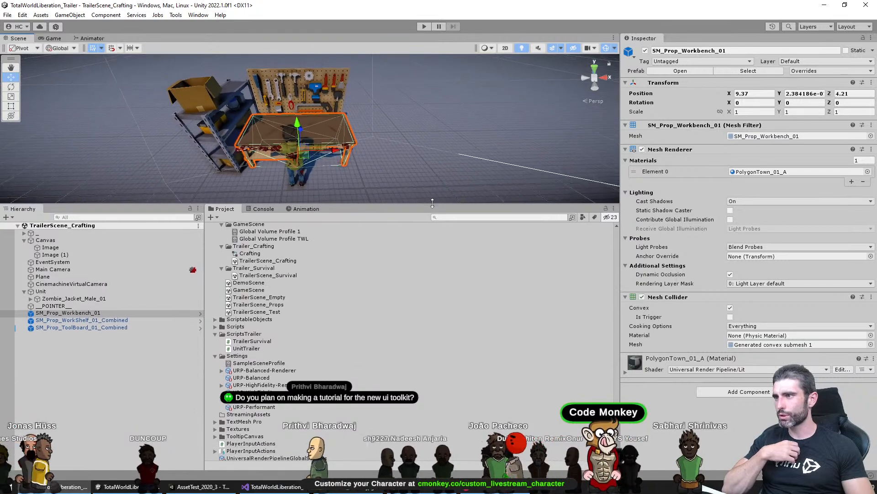
scroll(336, 316, "up", 2)
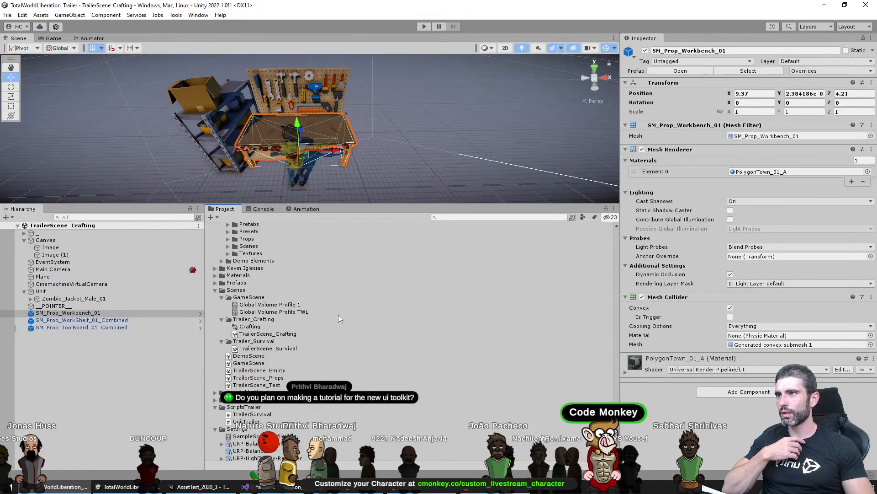
right_click(249, 308)
mouse_move(283, 74)
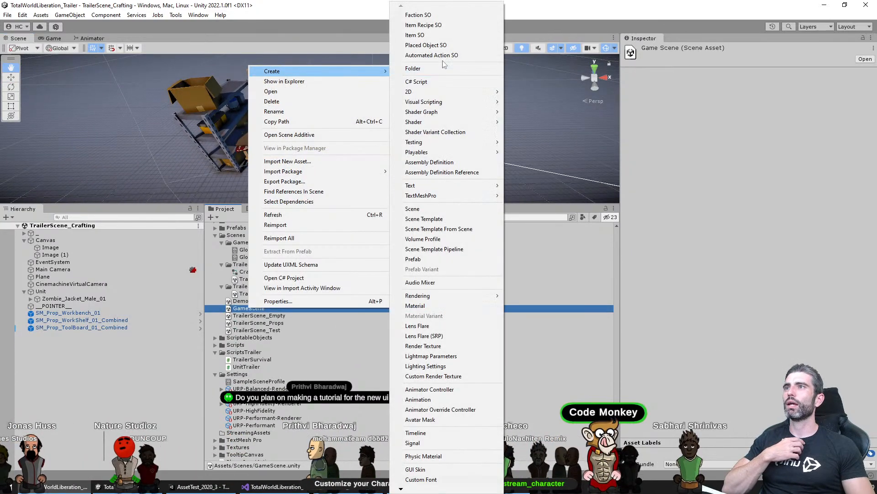
left_click(431, 68)
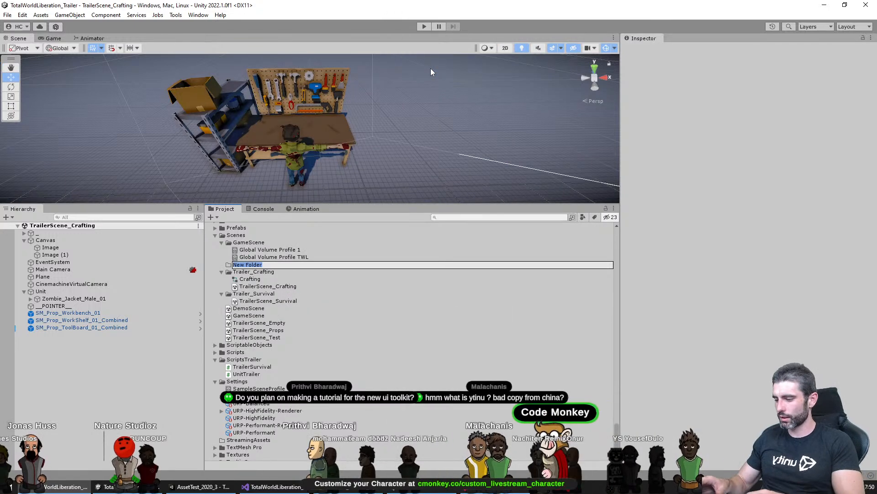
type("Trailer_")
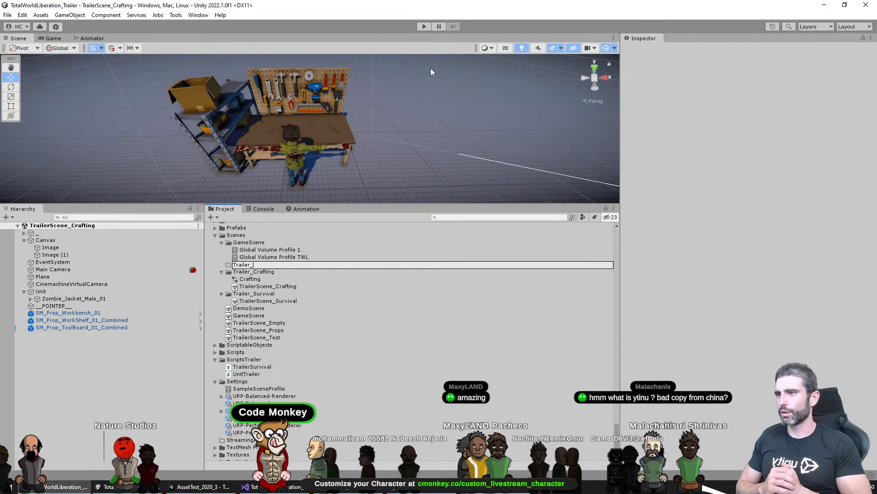
type("Automatio")
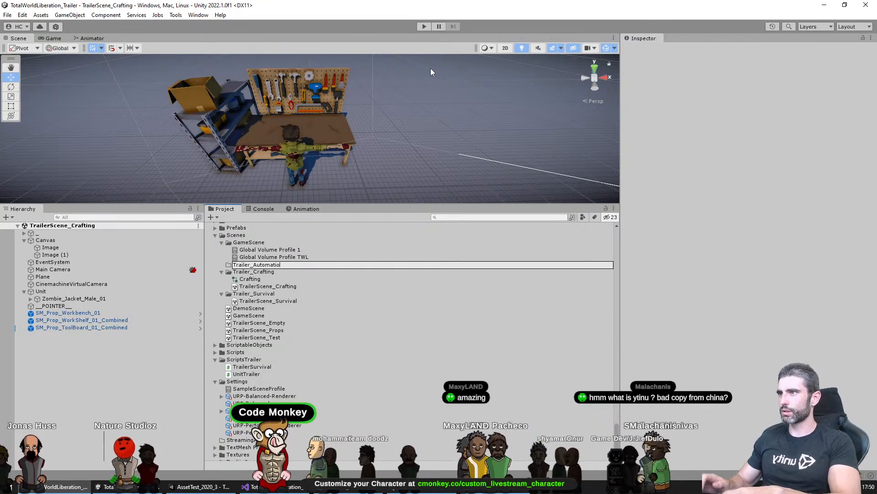
type("n")
key("Return")
Duplicate the TrailerScene_Test scene asset and rename the copy TrailerScene_Automation
scroll(292, 320, "down", 2)
left_click(283, 310)
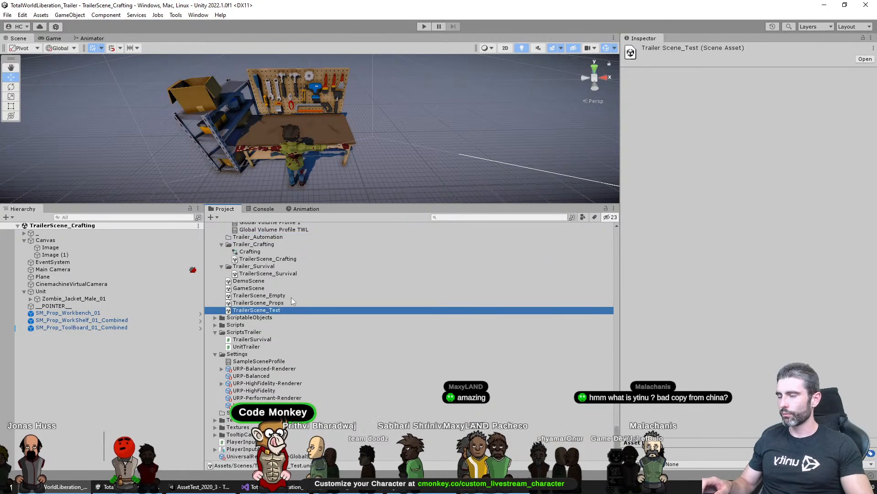
key("ctrl+d")
key("F2")
key("End")
key("BackSpace")
key("BackSpace")
key("BackSpace")
key("BackSpace")
key("BackSpace")
key("BackSpace")
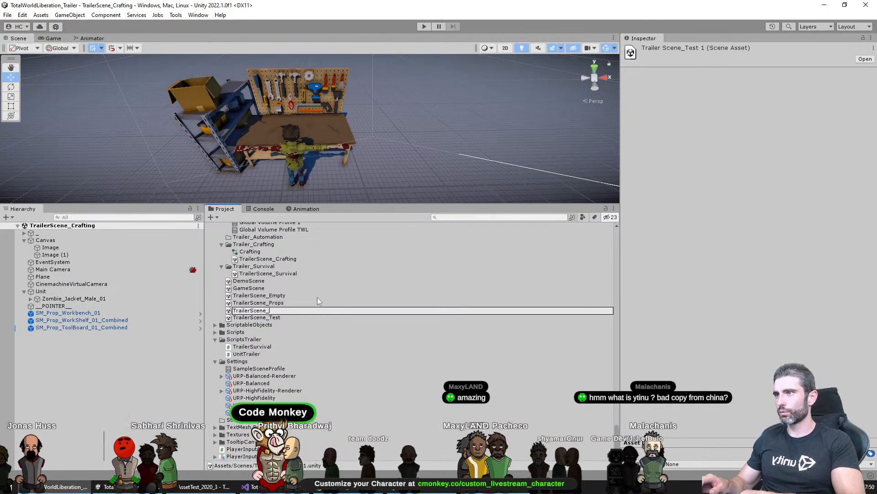
type("Automation")
key("Return")
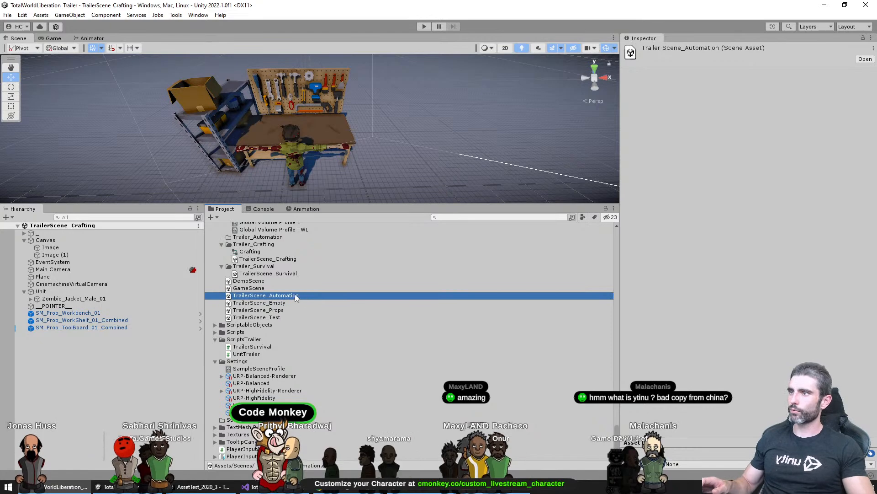
Move TrailerScene_Automation into the Trailer_Automation folder, open the scene and bring its character into view
left_click_drag(296, 298, 258, 238)
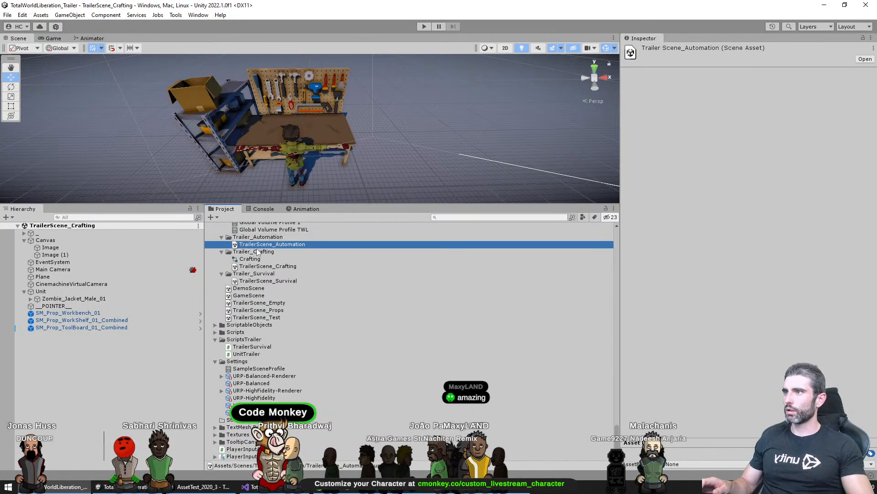
double_click(270, 244)
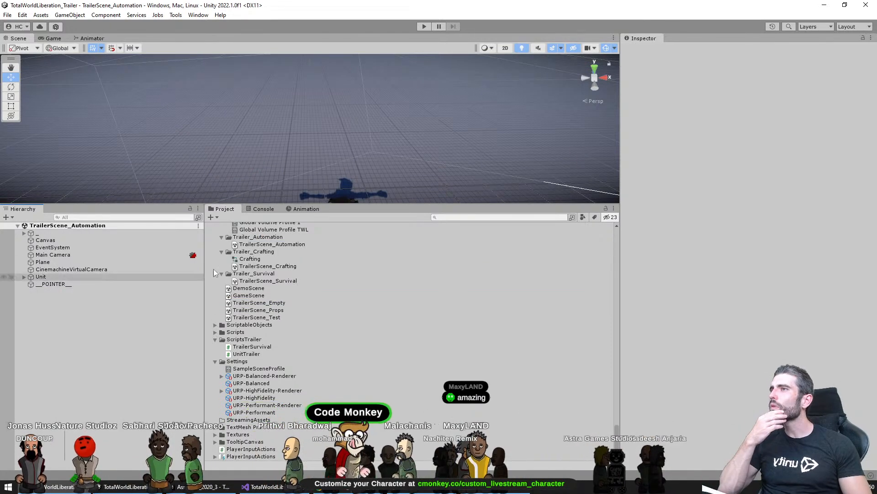
left_click_drag(348, 183, 376, 240, "alt")
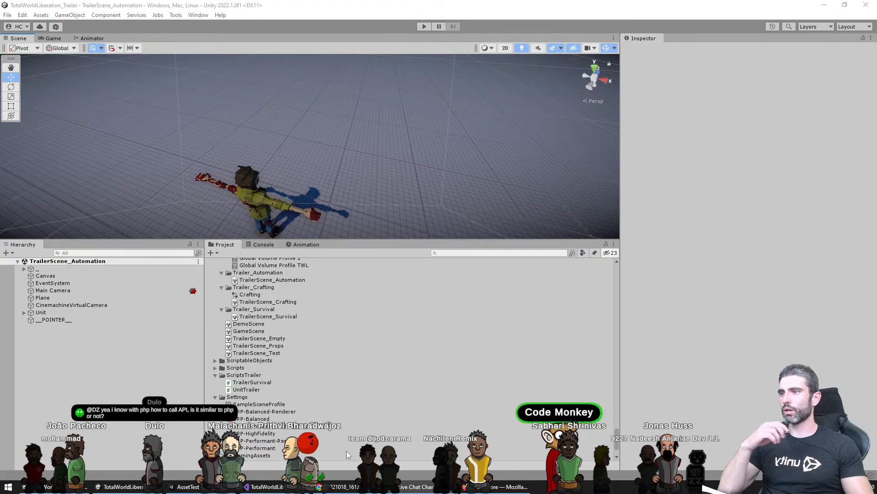
Copy the link of the "Download Data Images from inside Unity" video in the browser, share it in the stream chat, and return to Unity
left_click(330, 487)
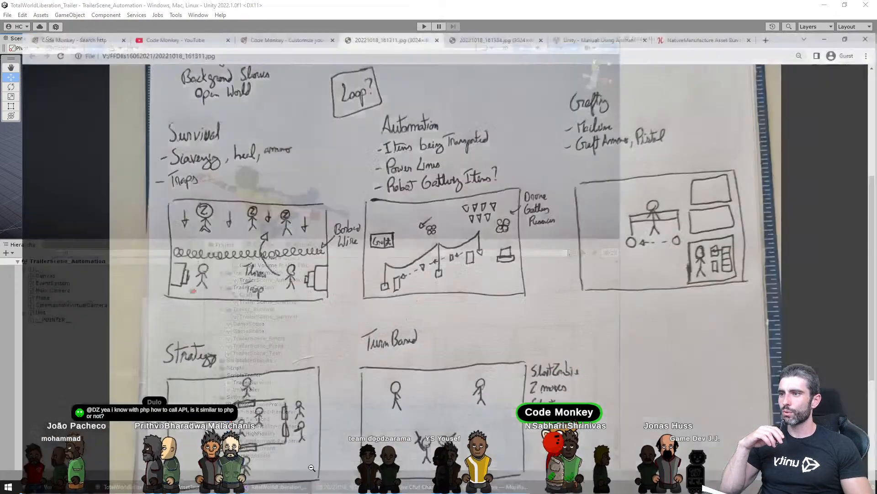
left_click(46, 8)
right_click(494, 254)
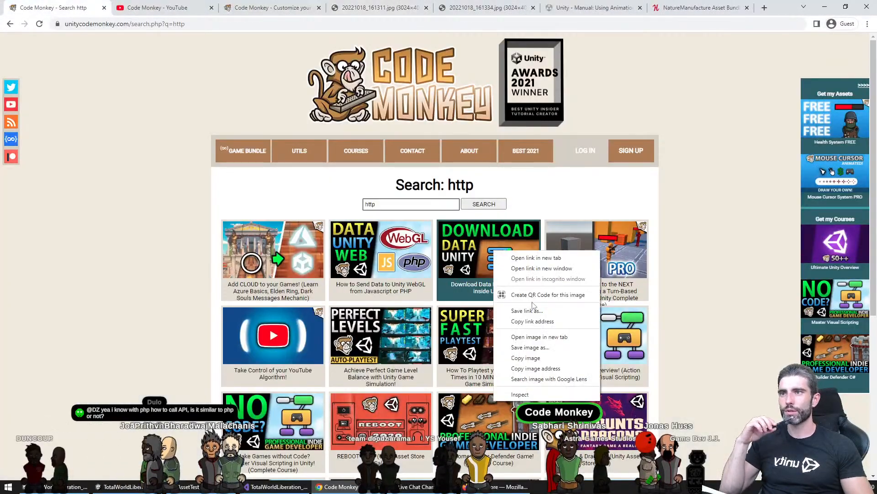
left_click(526, 322)
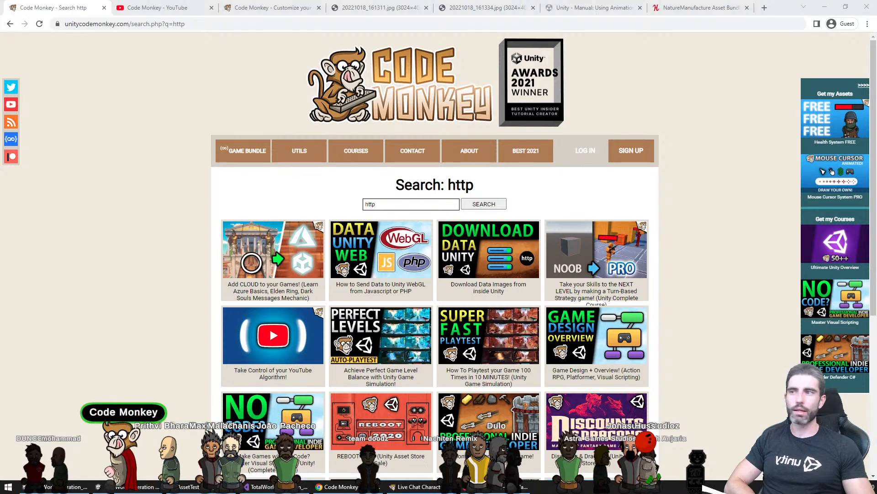
left_click(213, 325)
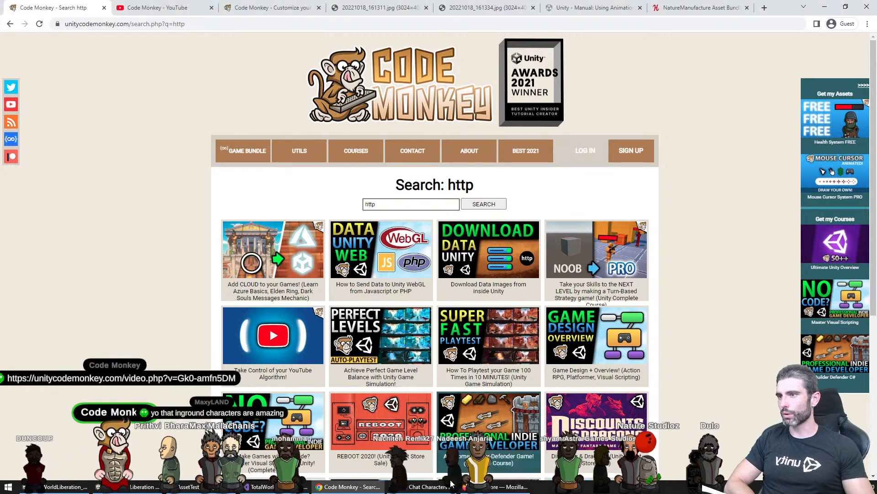
left_click(64, 486)
right_click_drag(310, 205, 338, 169)
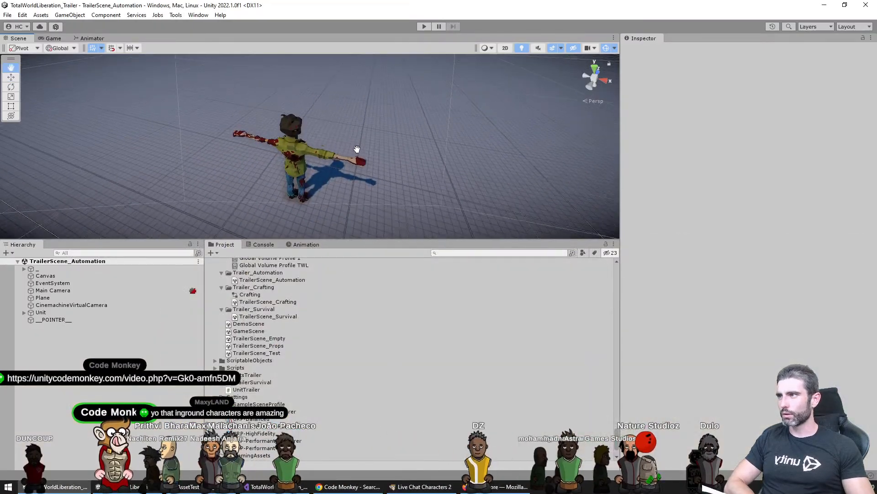
Review the Automation sketch in 20221018_161311.jpg in the browser and return to the Unity scene
left_click(352, 491)
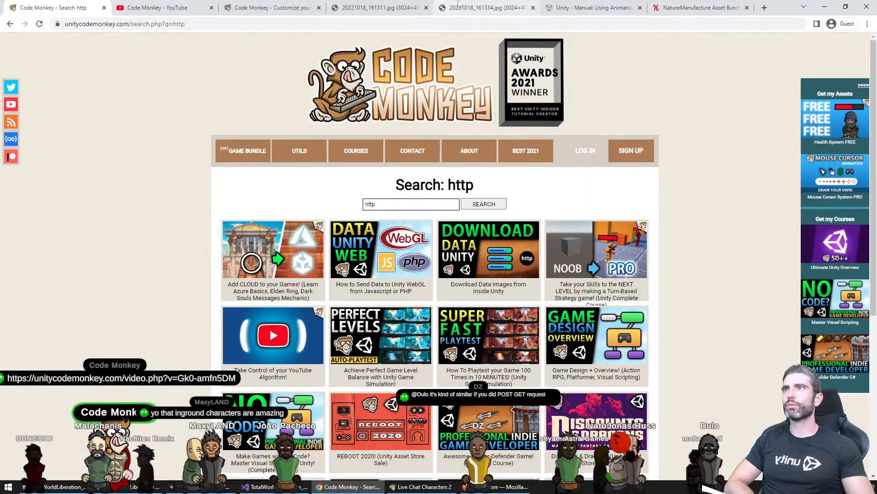
left_click(475, 8)
left_click(393, 7)
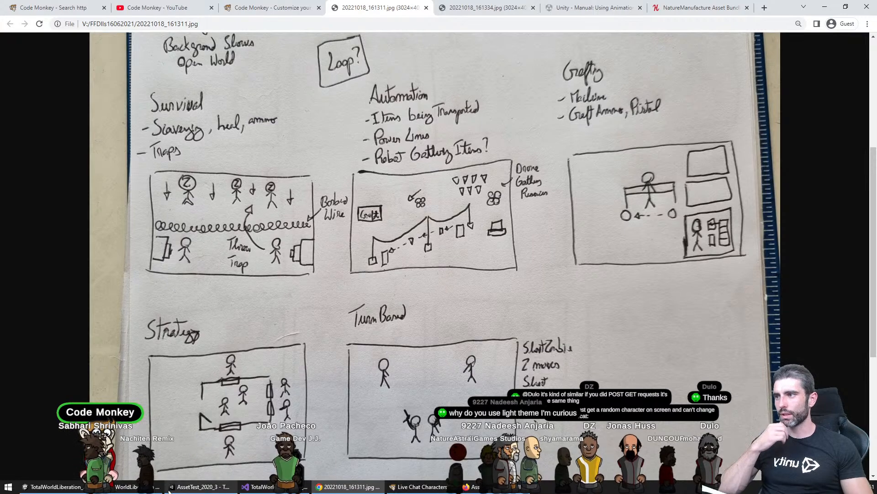
key("alt+Tab")
middle_click_drag(361, 194, 351, 221)
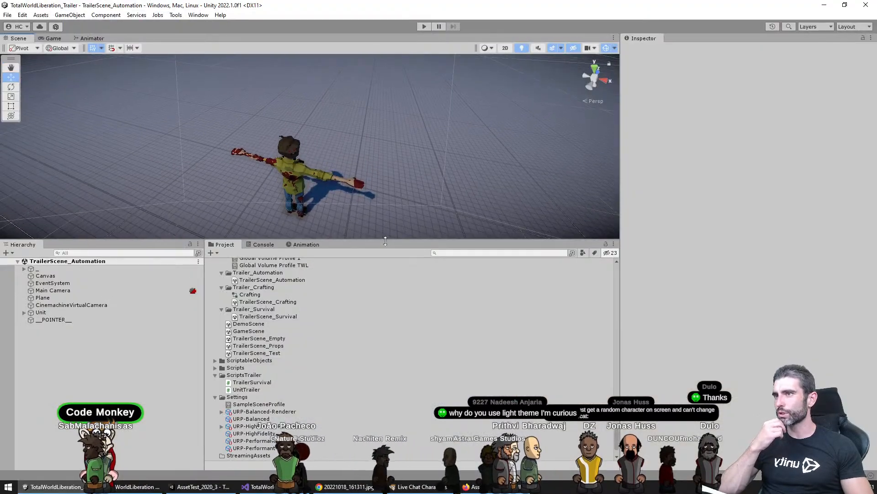
Open TrailerScene_Props, find the drone prop SM_Prop_Drone_01 among the tools, and copy it
left_click_drag(385, 240, 393, 254)
double_click(258, 360)
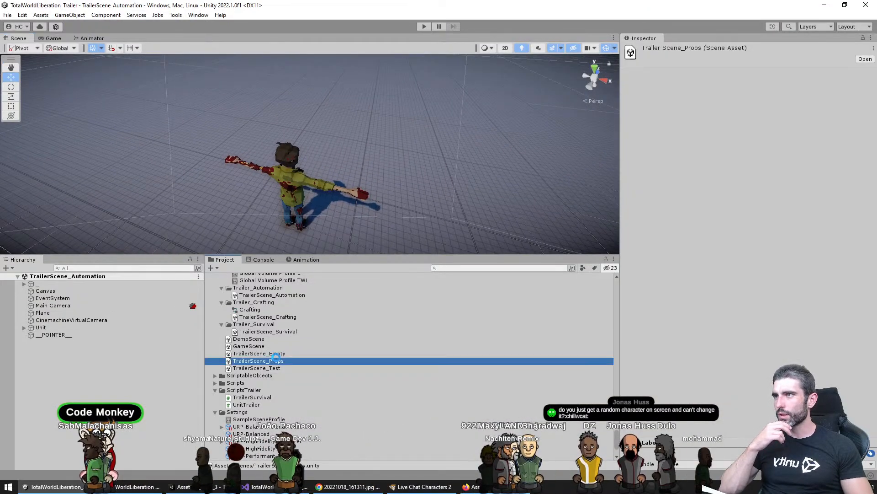
middle_click_drag(259, 142, 267, 144)
key("shift+space")
scroll(361, 163, "up", 4)
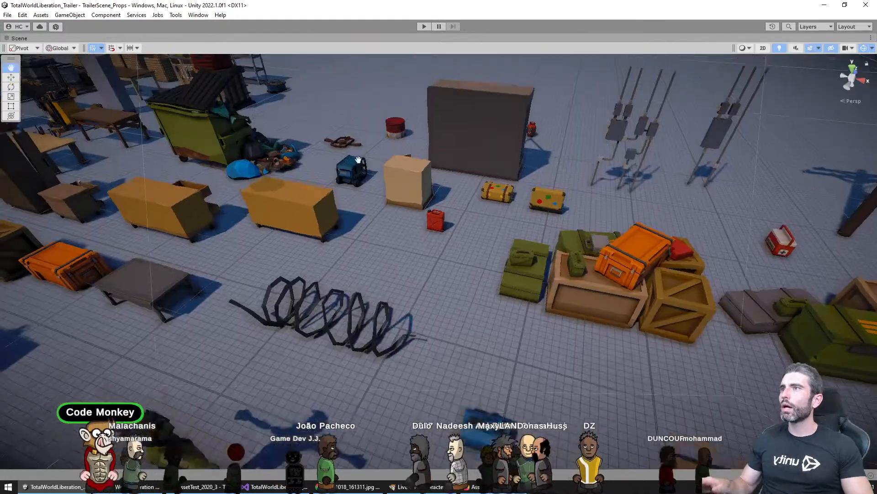
middle_click_drag(421, 192, 524, 288)
right_click_drag(523, 289, 434, 245)
key("f")
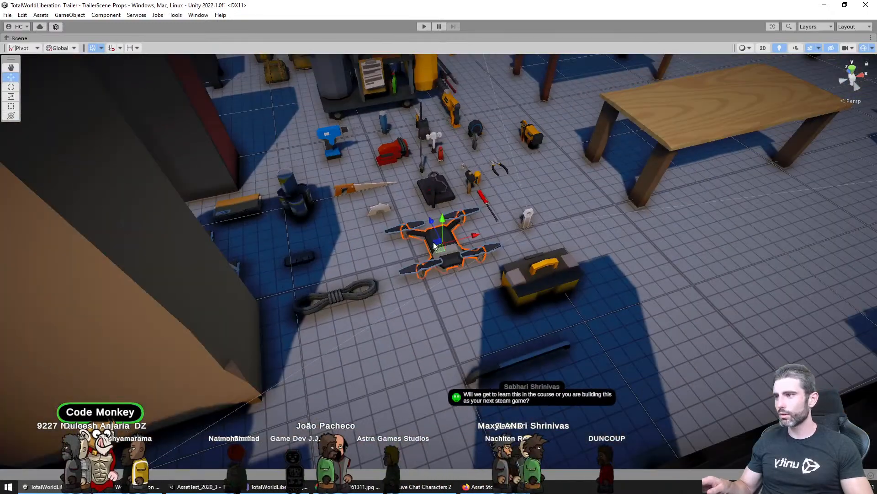
key("shift+space")
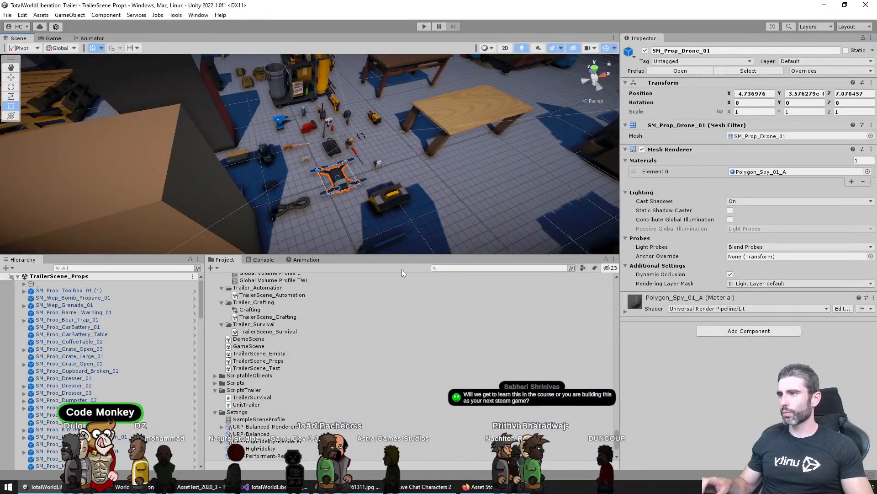
Open TrailerScene_Automation and paste SM_Prop_Drone_01 into it
left_click(274, 295)
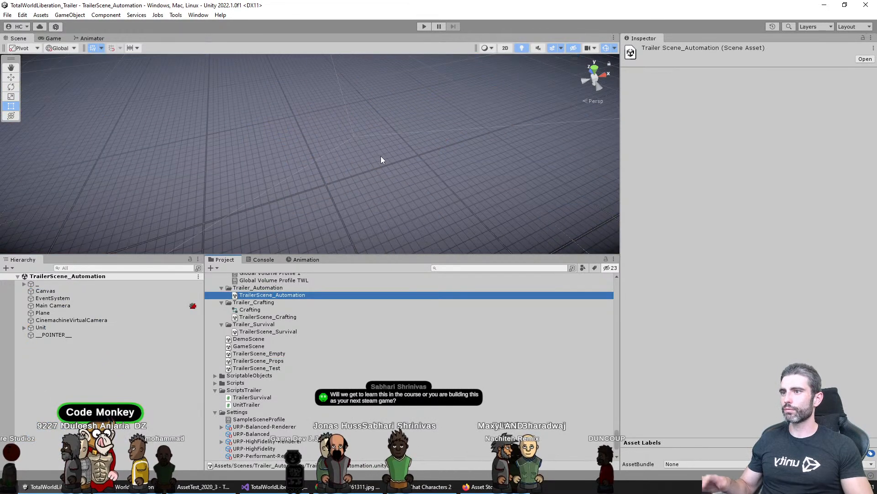
key("ctrl+v")
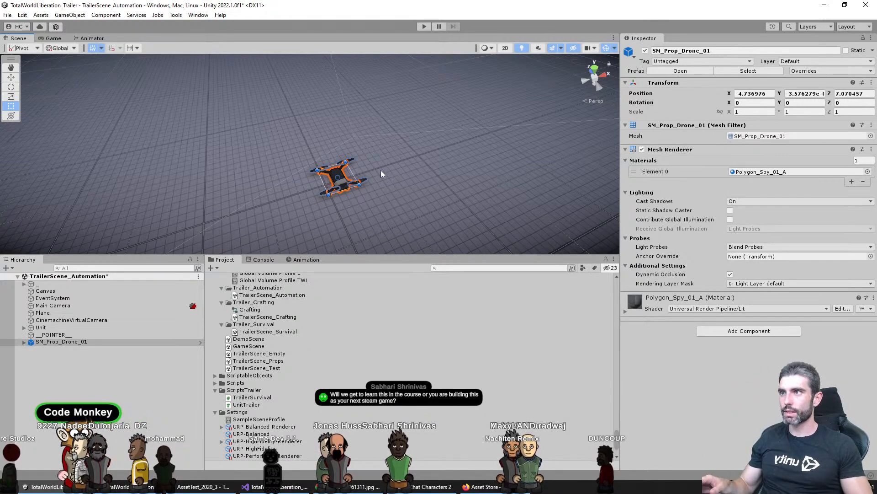
middle_click_drag(380, 170, 370, 188)
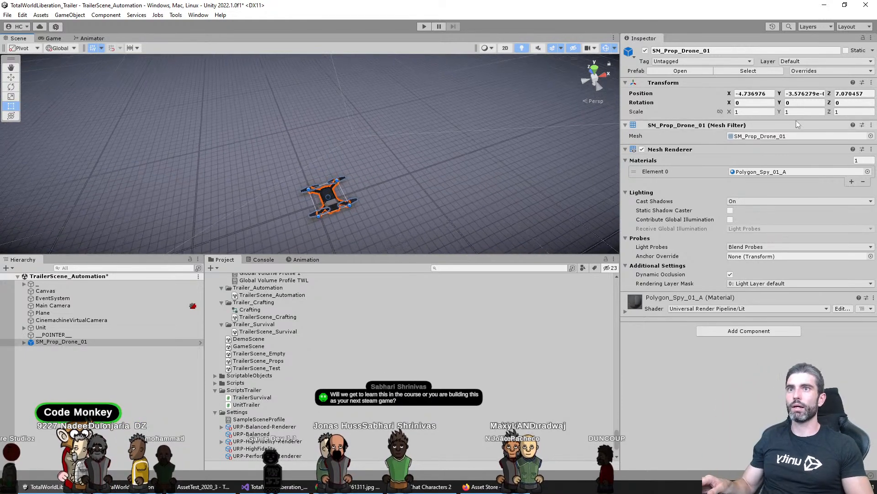
Scale the drone to 2 on all axes, raise it to about Y 0.954, save the scene, and check the camera's view
double_click(755, 113)
type("2")
key("Return")
left_click_drag(512, 174, 367, 174, "alt")
key("w")
left_click_drag(311, 170, 309, 137)
key("ctrl+s")
left_click(51, 38)
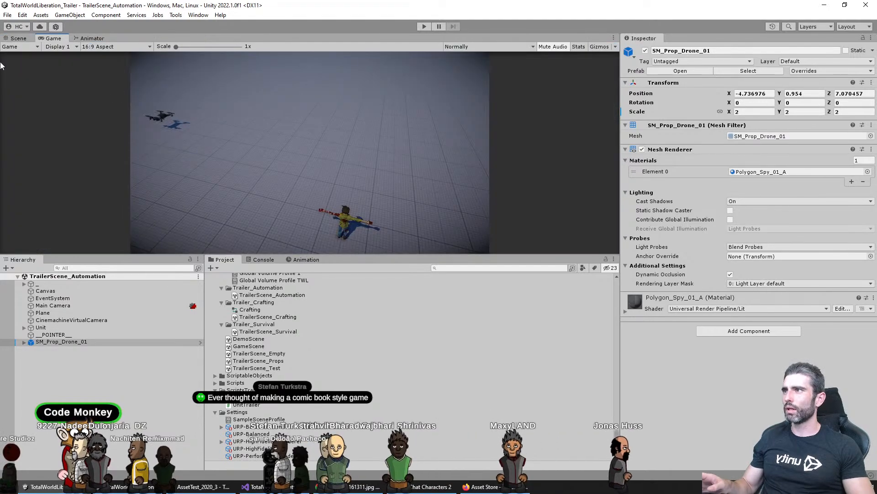
Move the drone near the character, to about X 6.75, Z 6.3, and check its placement through the game camera
left_click(19, 38)
scroll(320, 156, "down", 6)
left_click_drag(396, 183, 348, 205, "alt")
left_click_drag(158, 185, 347, 162)
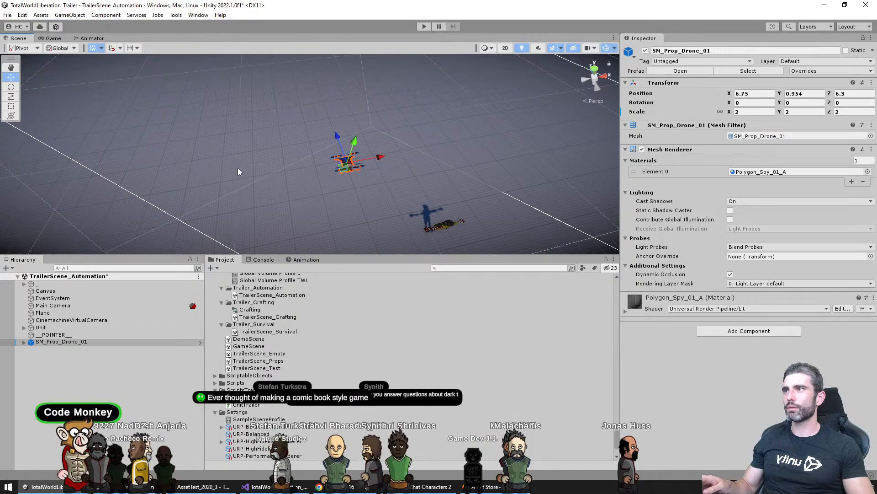
key("f")
left_click_drag(431, 196, 442, 144, "alt")
scroll(442, 144, "down", 5)
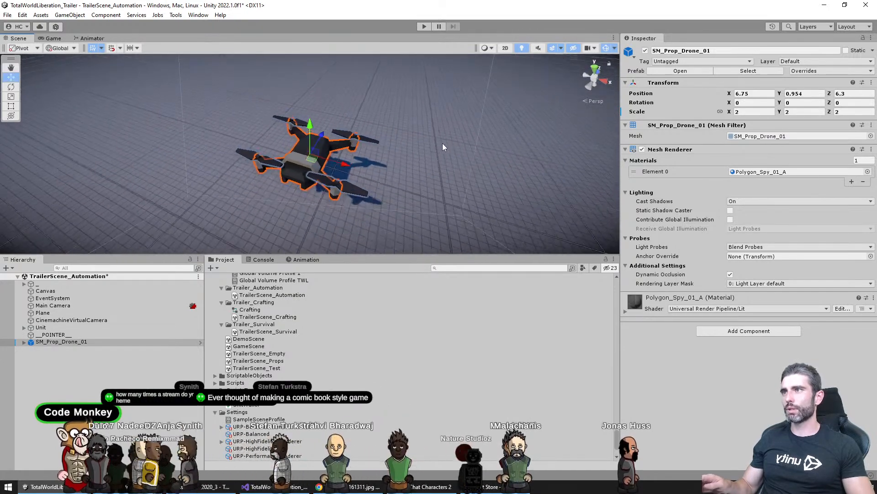
left_click(52, 38)
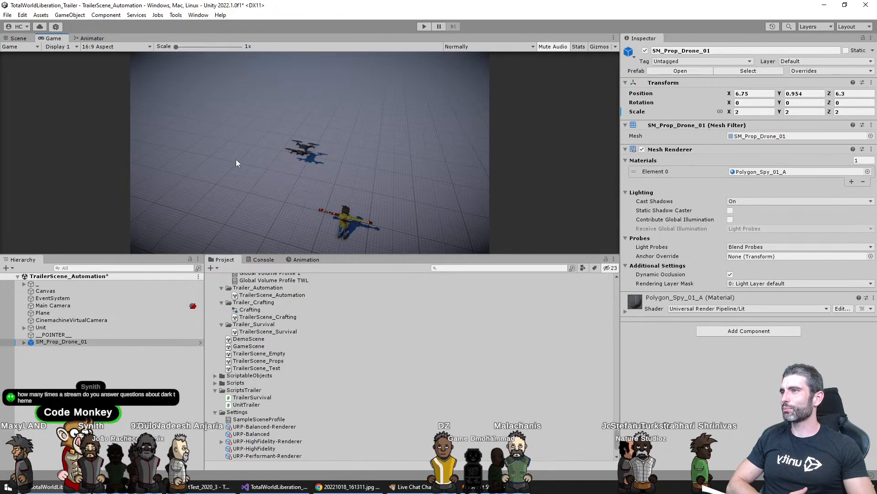
Reposition the drone to about X 10.284, Y 1.28, Z 6.932, save the scene, and select the ground Plane
left_click(18, 38)
middle_click_drag(336, 186, 299, 190)
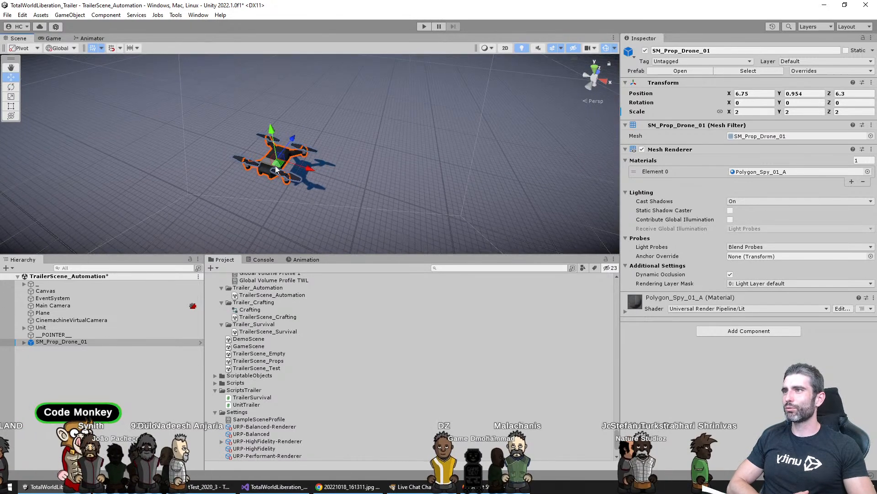
middle_click_drag(441, 193, 308, 152)
left_click_drag(308, 153, 422, 211, "alt")
key("ctrl+z")
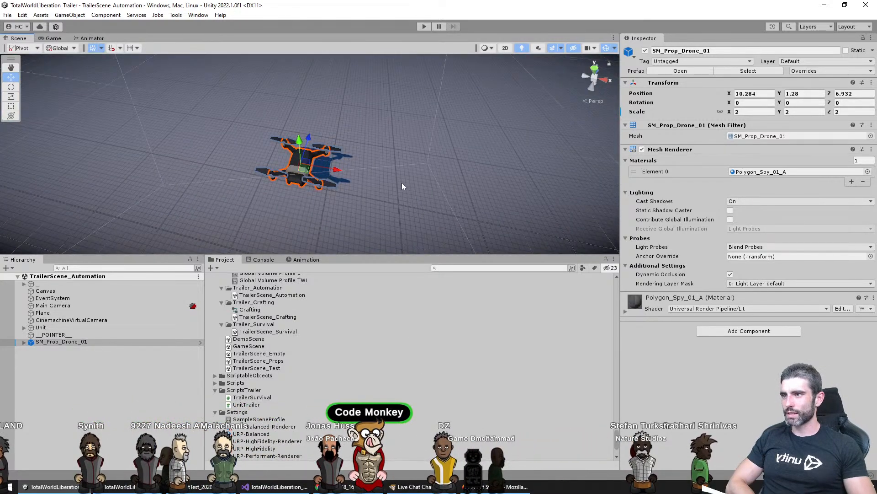
middle_click_drag(402, 182, 431, 188)
left_click(431, 185)
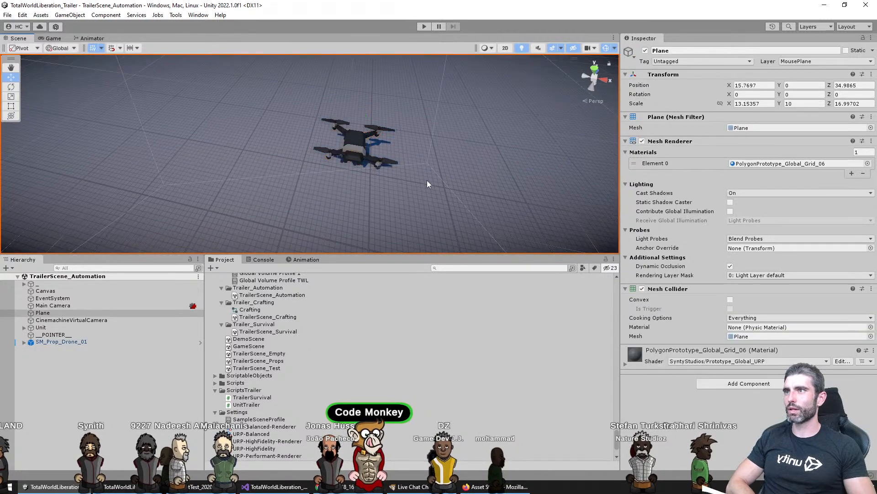
Disable scene picking for the ground Plane and the Canvas, and select the drone in the scene view
left_click(9, 314)
left_click(11, 291)
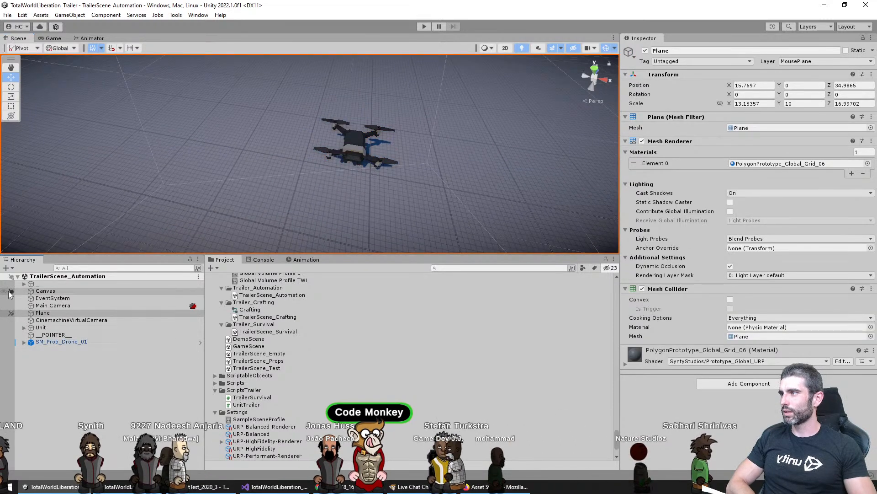
left_click(280, 142)
left_click_drag(348, 160, 262, 151)
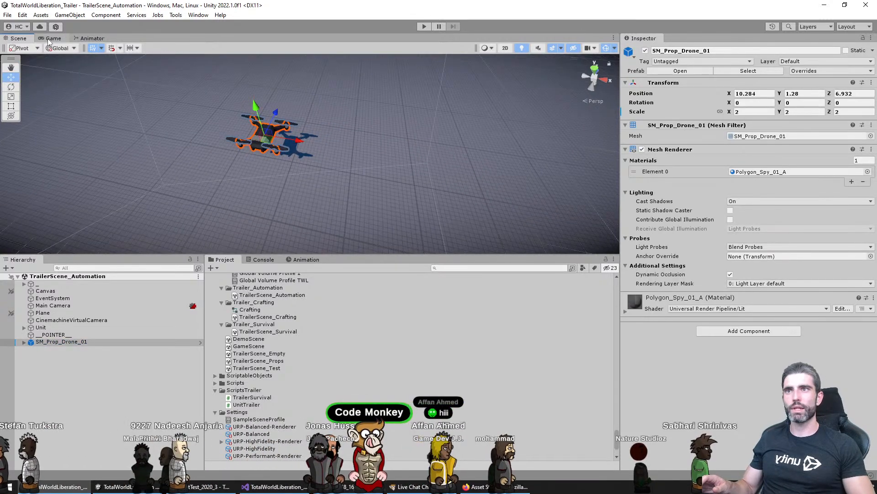
Try moving the drone's SM_Prop_Drone_Propeller_04 along its X axis to 1.094
left_click(280, 146)
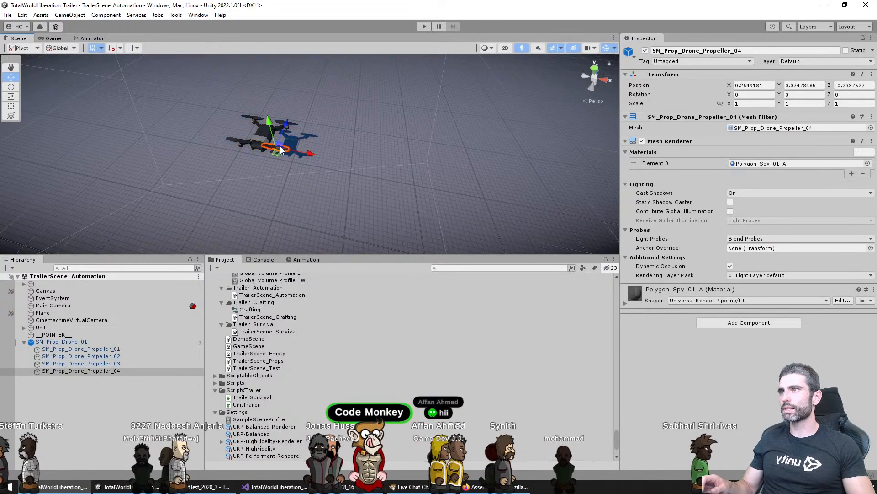
left_click(151, 370)
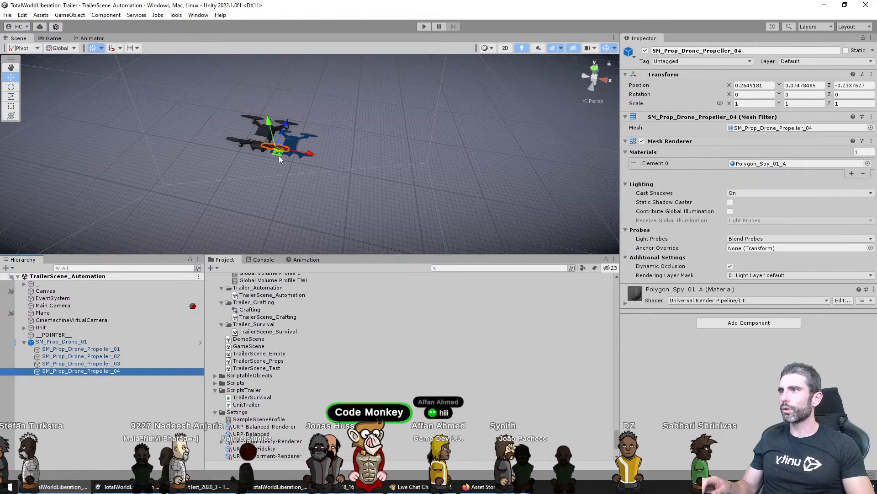
left_click(308, 156)
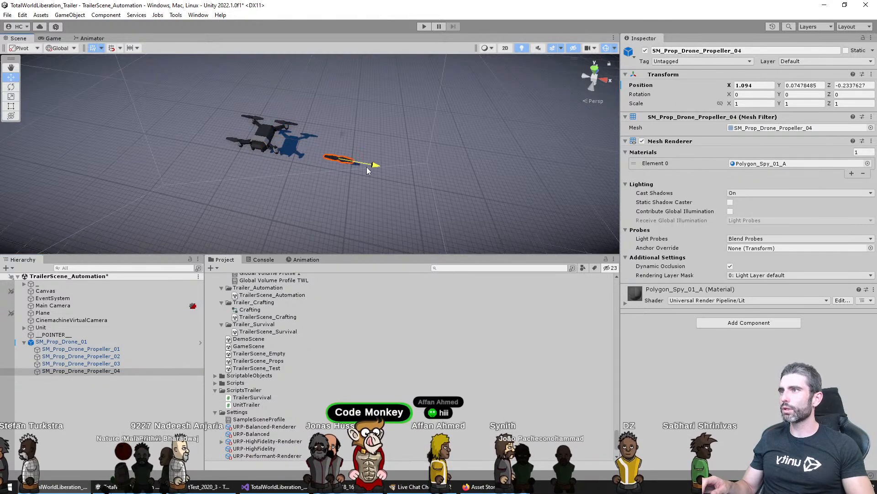
left_click(191, 197)
Check the drone and character through the game camera, return to the scene view, and collapse the drone's children
left_click(52, 38)
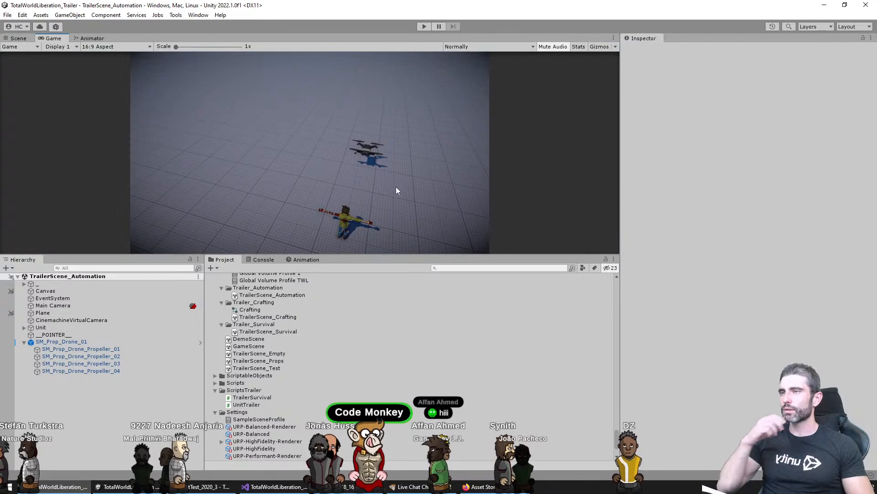
left_click(20, 40)
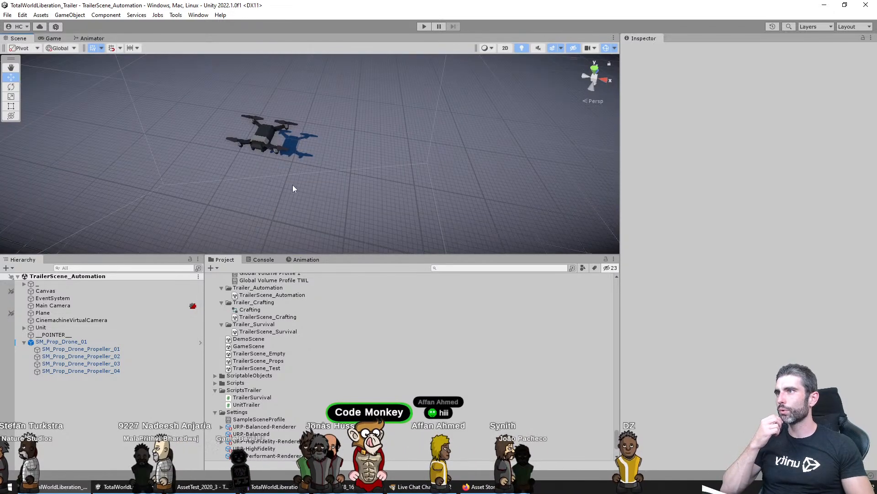
left_click(24, 342)
Collapse the expanded ExplosiveLLC asset folder in the project files
scroll(331, 342, "up", 10)
left_click(274, 343)
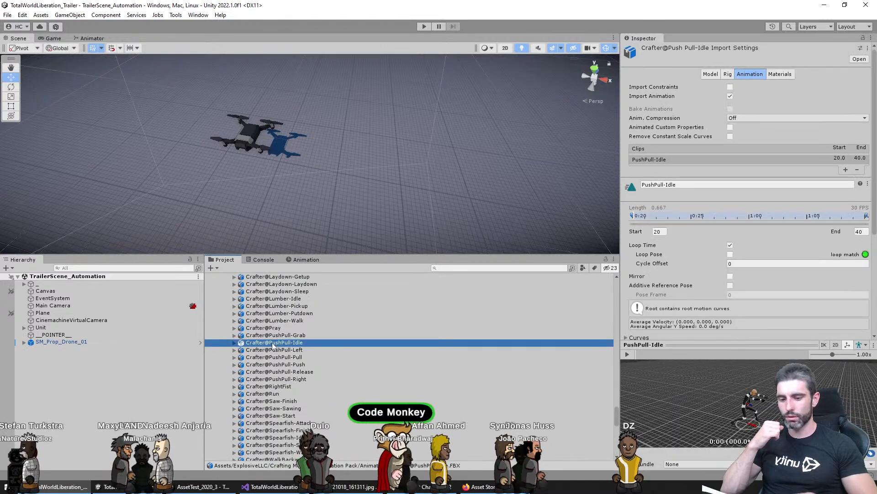
key("Left")
key("Left")
key("Left")
key("Left")
key("Left")
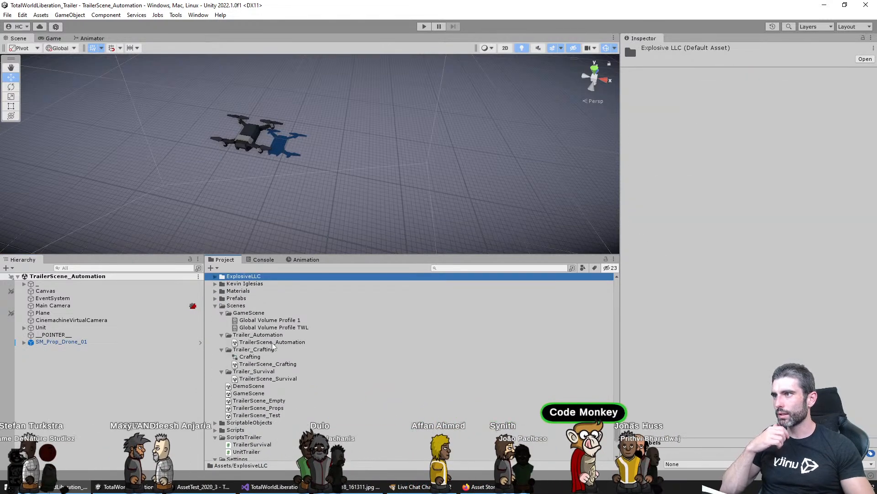
Collapse the _Assets folder in the project files and locate the scene files
scroll(272, 341, "up", 6)
scroll(275, 319, "up", 5)
left_click(255, 337)
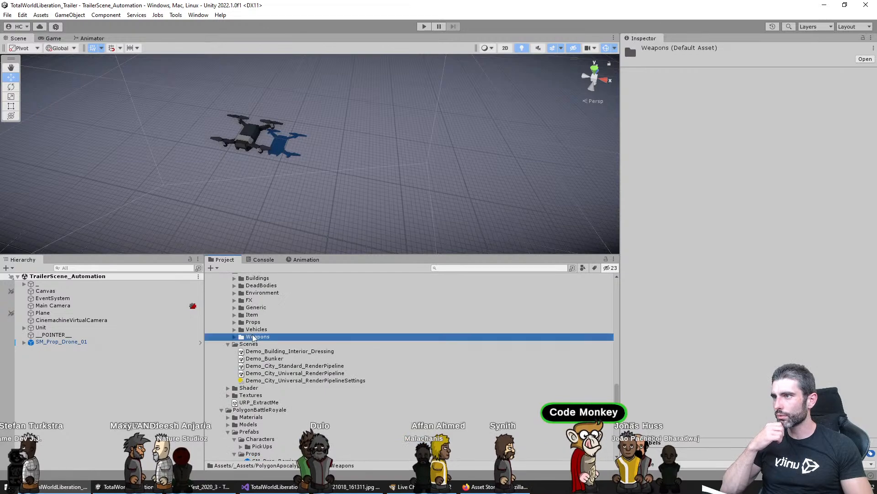
scroll(254, 338, "down", 3)
key("Left")
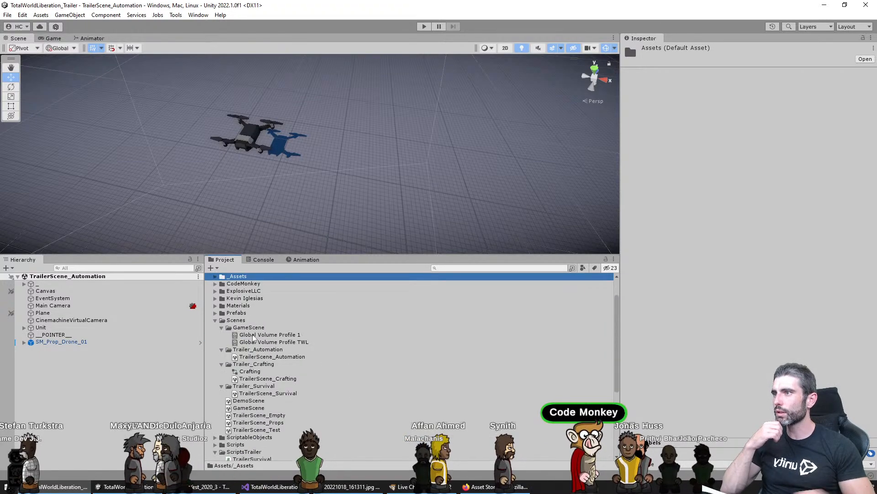
scroll(255, 339, "up", 2)
scroll(275, 347, "down", 6)
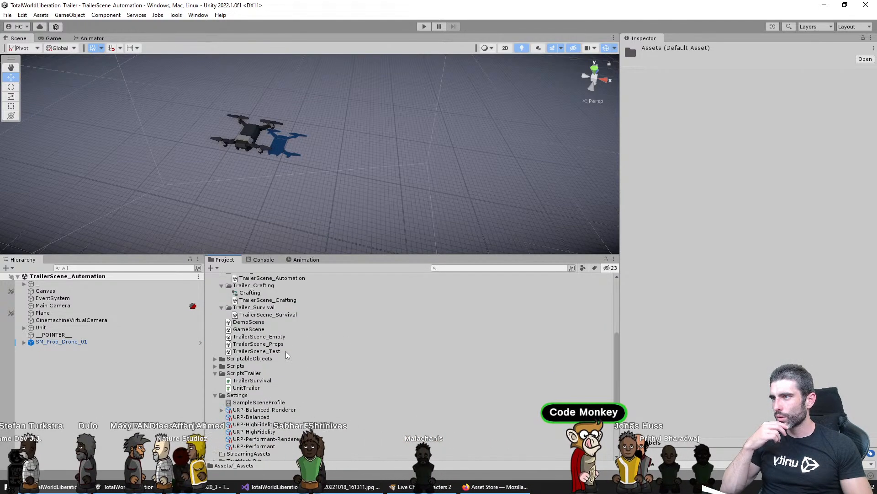
Open GameScene to view its objects
left_click(249, 322)
left_click(246, 329)
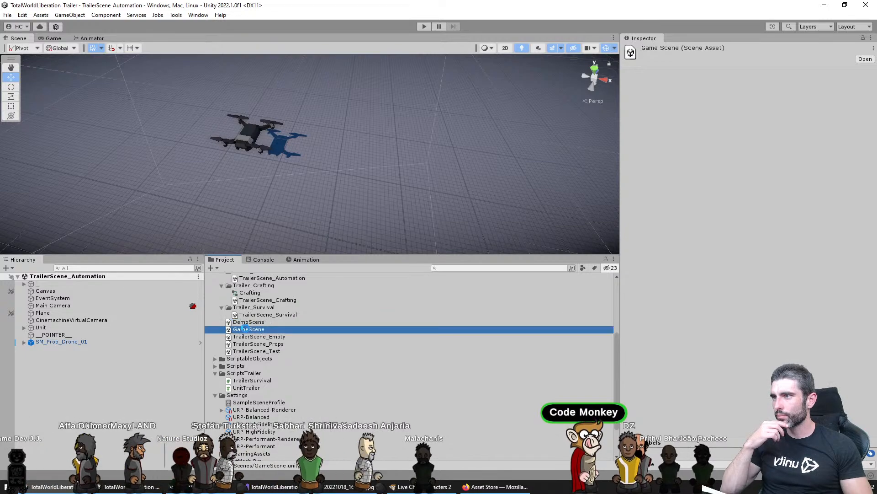
double_click(246, 328)
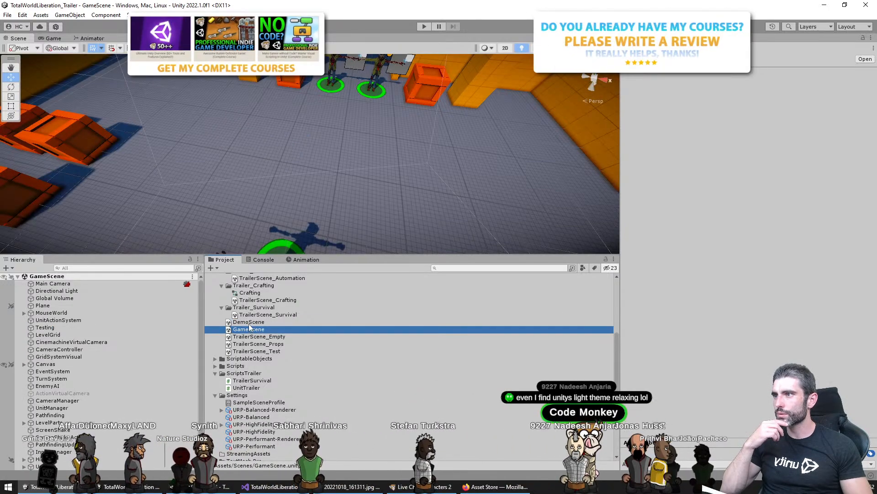
Open DemoScene and bring the cluster of small item cubes into close view
double_click(249, 322)
middle_click_drag(306, 161, 196, 174)
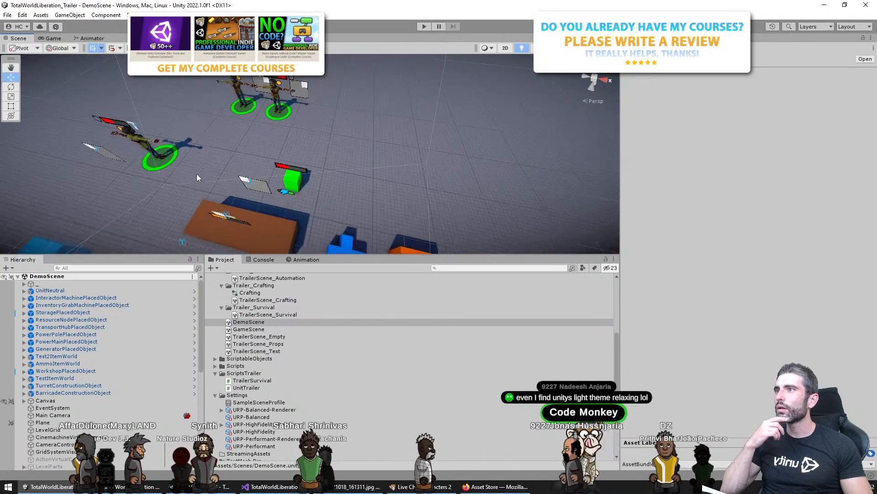
scroll(197, 174, "down", 5)
middle_click_drag(344, 176, 330, 126)
middle_click_drag(337, 197, 404, 140)
scroll(282, 176, "up", 5)
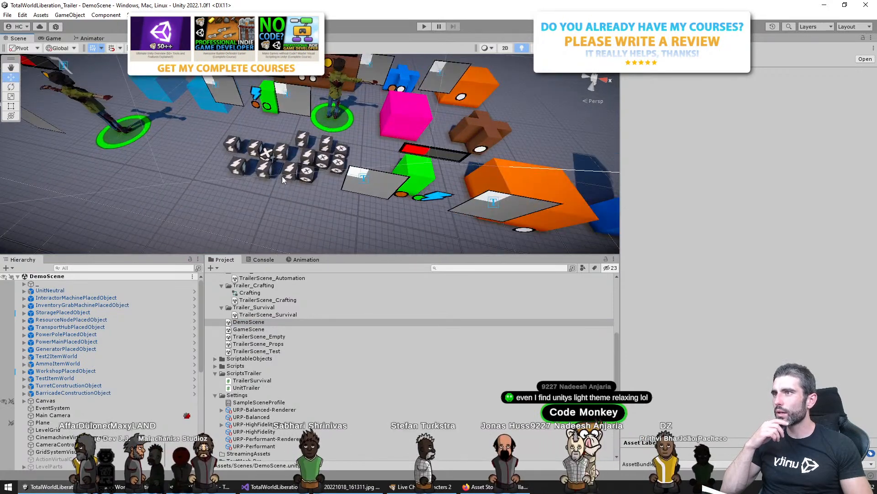
Frame one of the lightning-bolt item cubes, select its parent TestItemWorld (5), and locate its prefab asset in the project
left_click(288, 174)
left_click(233, 181)
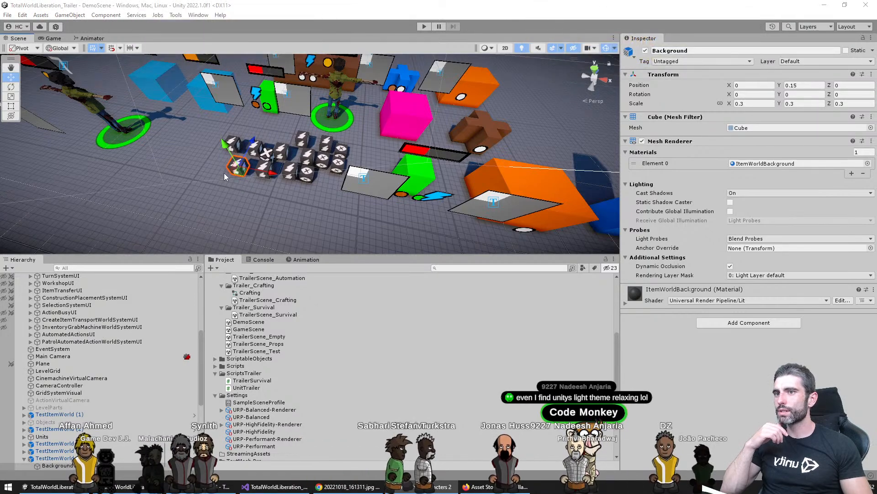
key("f")
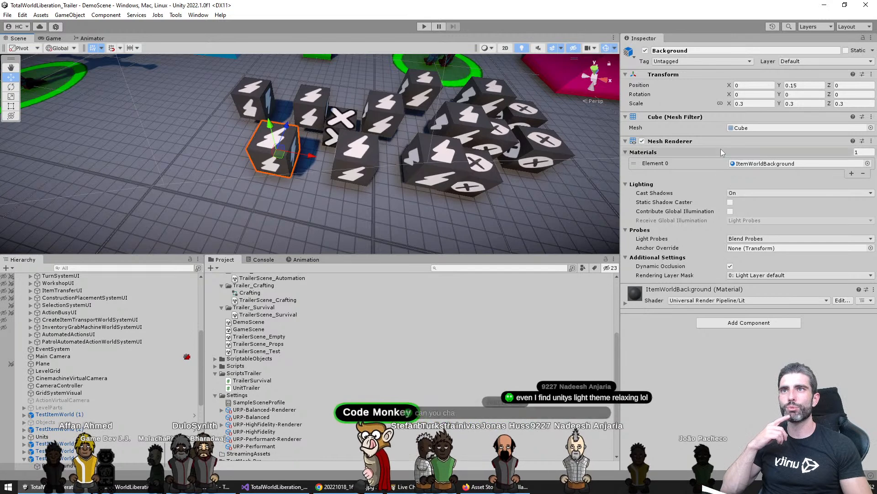
scroll(81, 348, "down", 5)
left_click(81, 348)
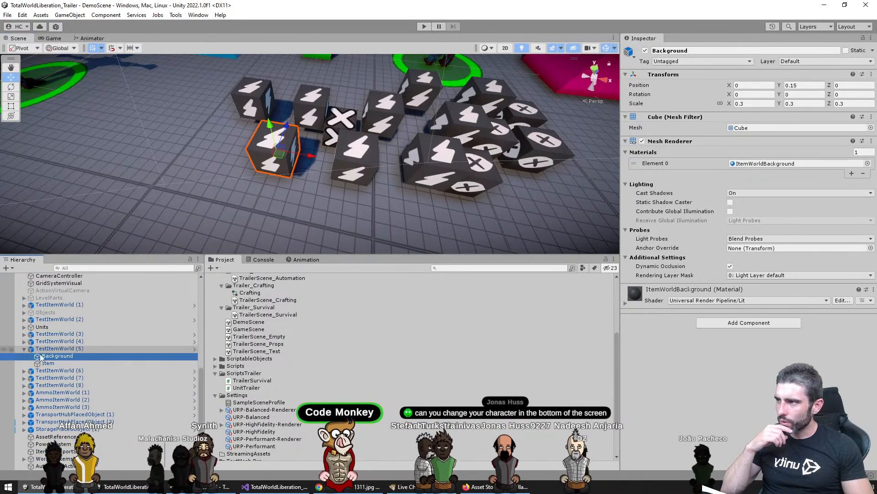
left_click(716, 75)
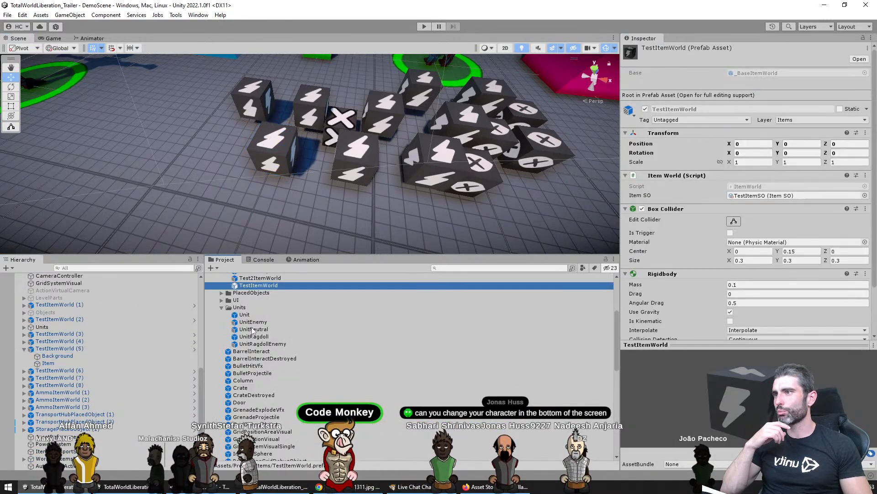
scroll(316, 360, "up", 2)
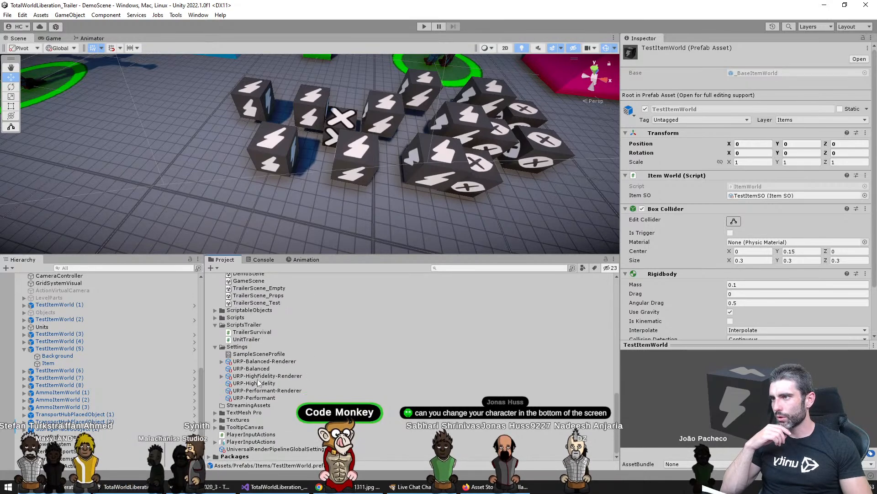
scroll(269, 306, "down", 2)
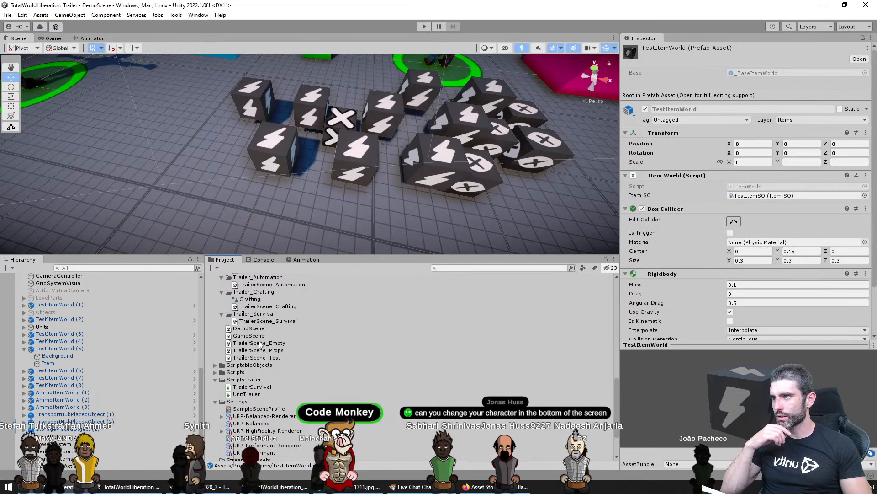
Open the TrailerScene_Automation scene and find the item prefabs in the project's Prefabs/Items folder
double_click(286, 284)
scroll(332, 335, "up", 10)
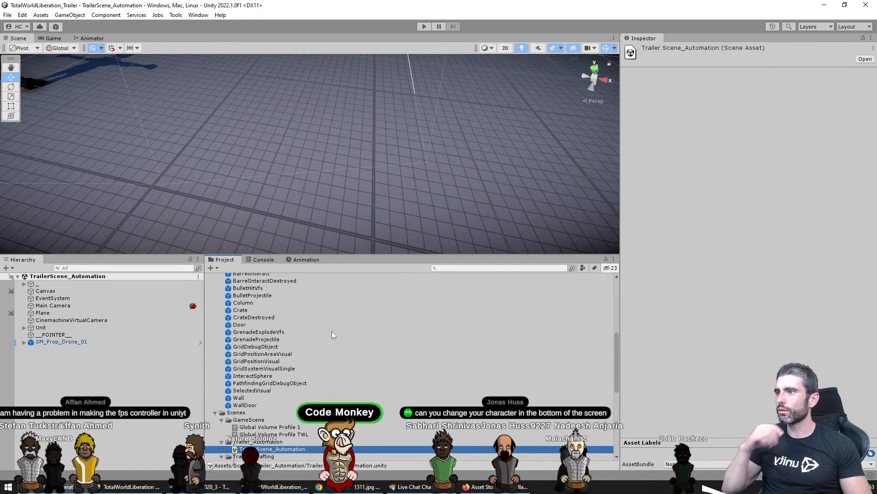
scroll(320, 359, "up", 2)
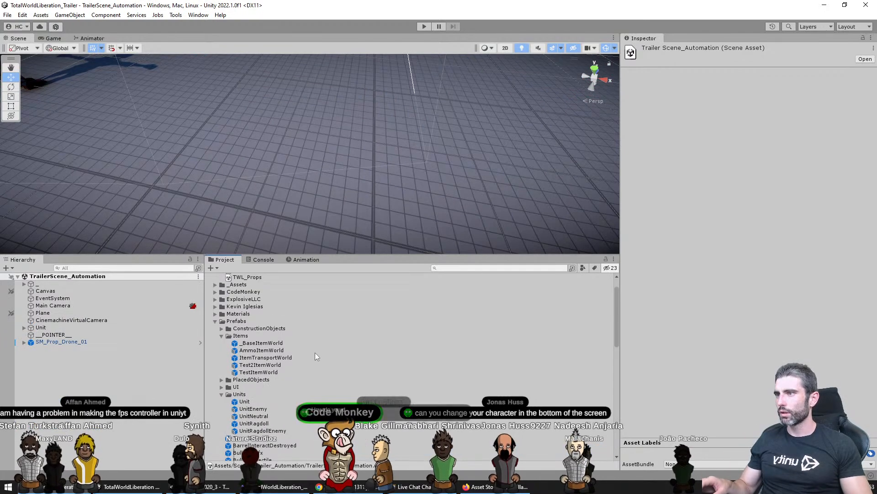
Place the AmmoItemWorld, Test2ItemWorld and TestItemWorld prefabs in the scene and move them together beneath the drone, at about X 11.03, Z 6.69
left_click(231, 373)
left_click(250, 357, "shift")
left_click_drag(250, 358, 275, 119)
left_click(258, 358)
left_click(253, 372, "ctrl")
left_click(251, 380, "ctrl")
key("f")
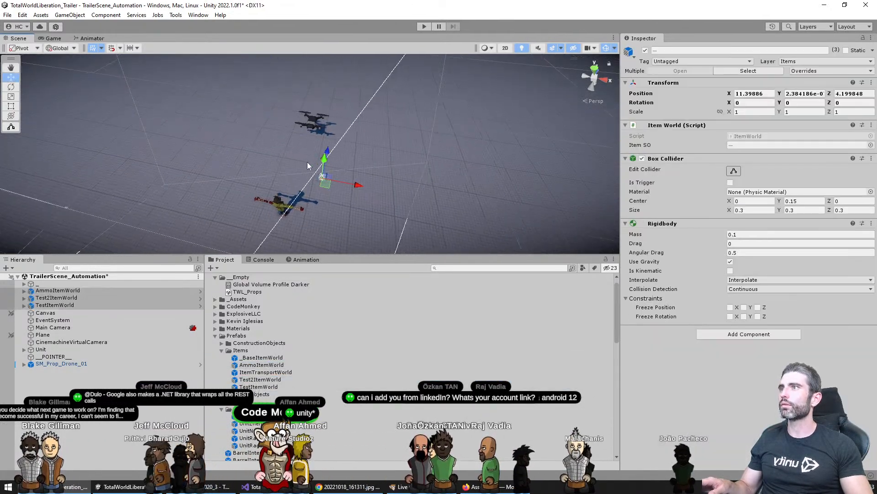
left_click_drag(327, 201, 330, 137)
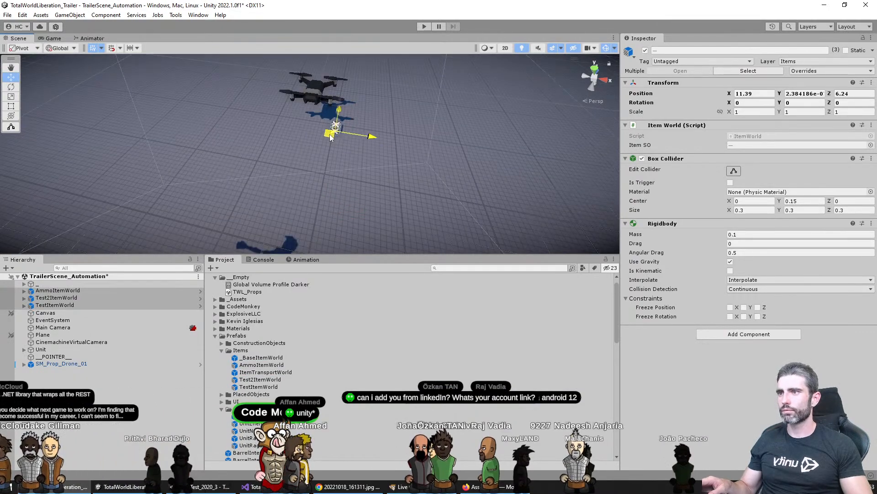
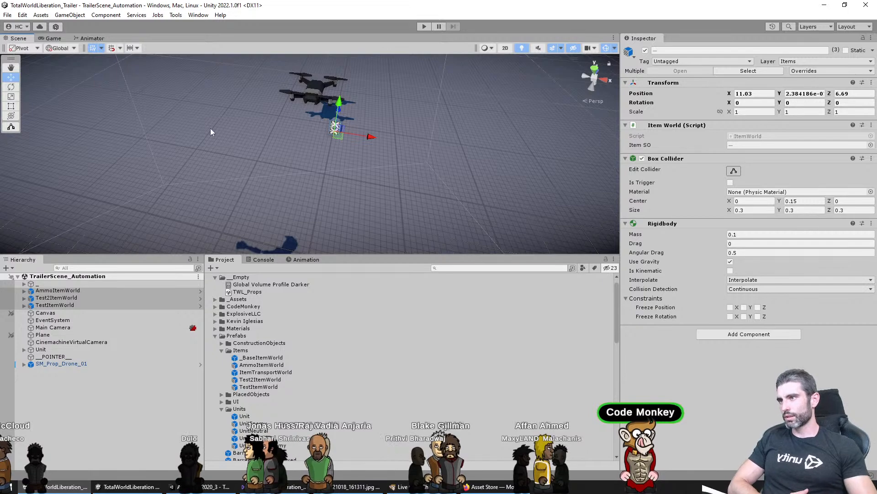
Switch to the browser and search the Code Monkey website for "marketing"
left_click(289, 488)
left_click(347, 489)
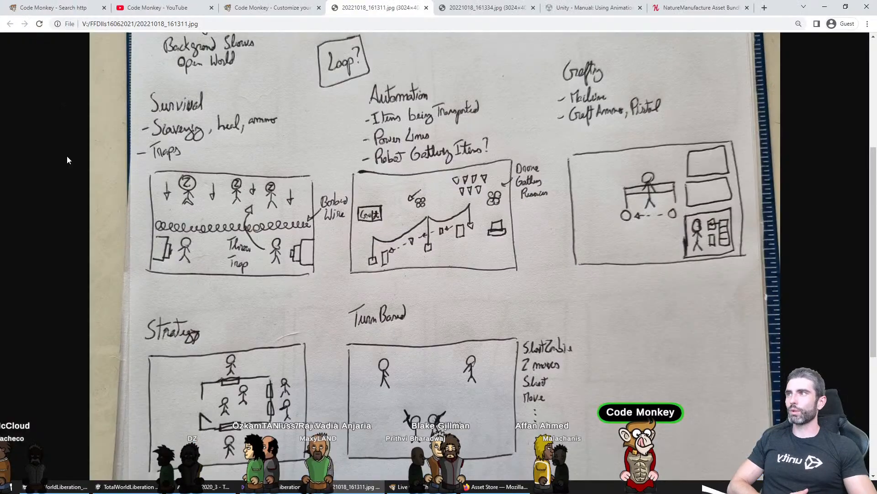
left_click(46, 8)
left_click(392, 204)
double_click(392, 204)
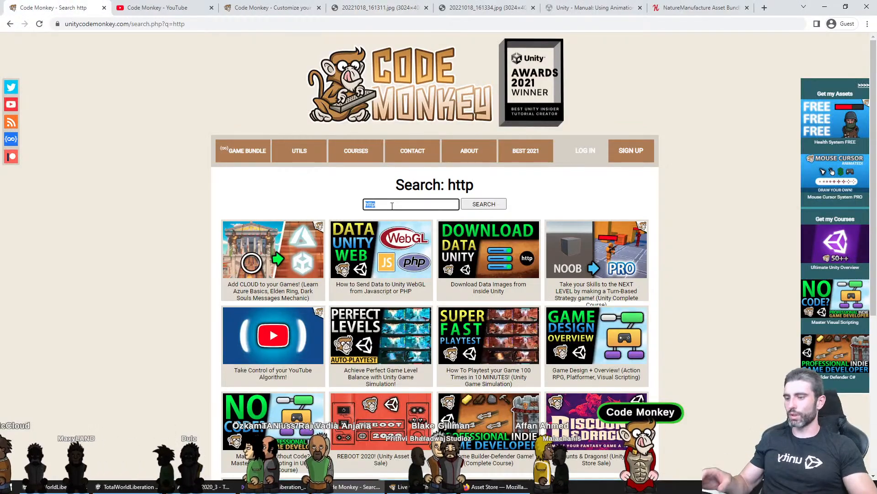
type("marketing")
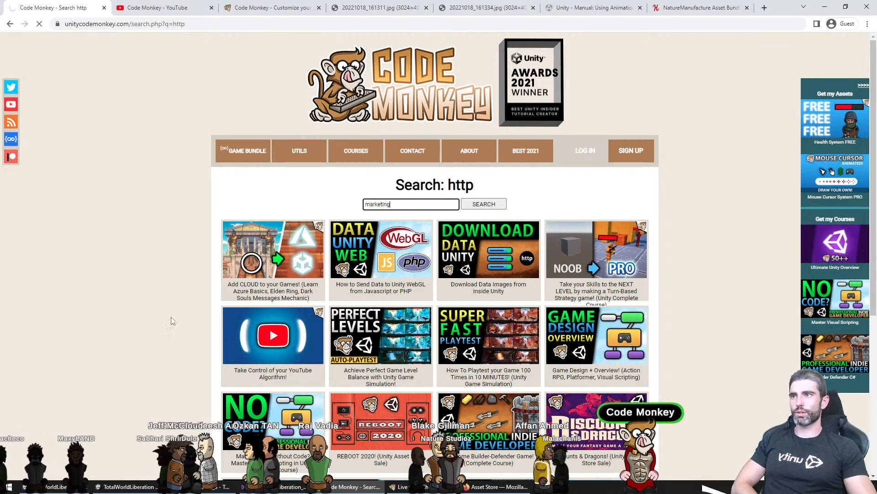
key("Return")
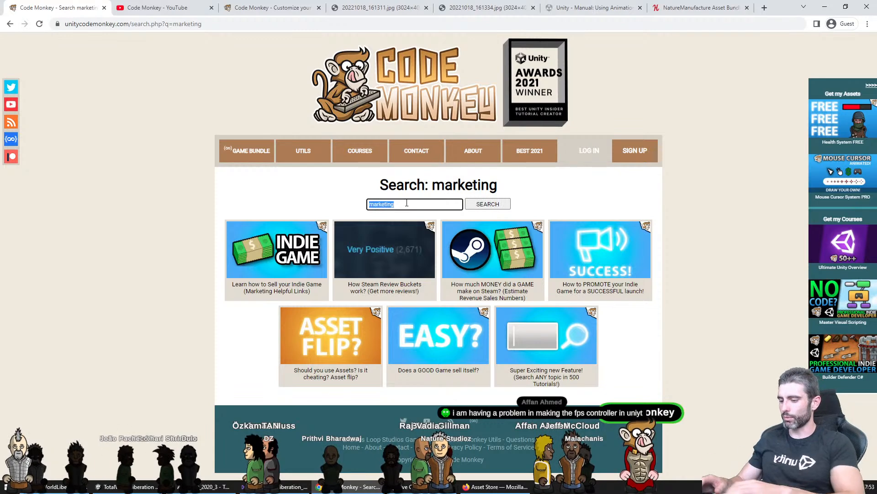
Search the site for "important" and open the page of "The MOST IMPORTANT Skill to be a Successful Game Developer", copying its link
key("Return")
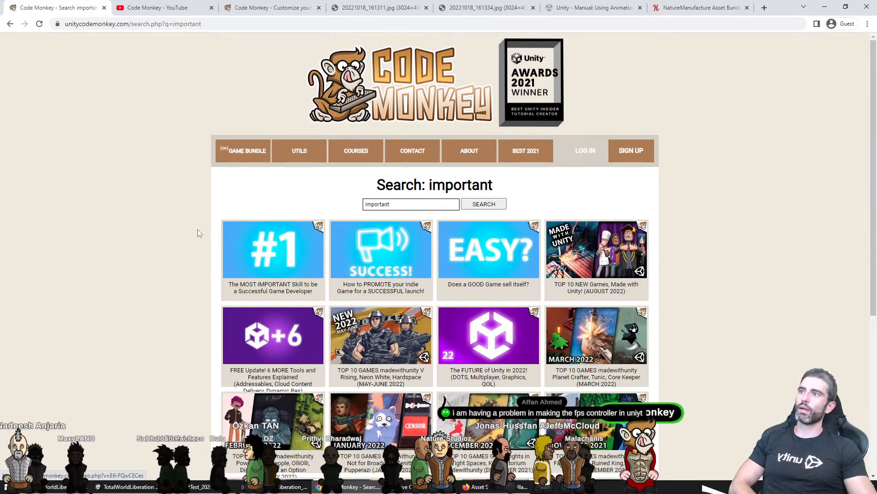
right_click(287, 257)
left_click(302, 327)
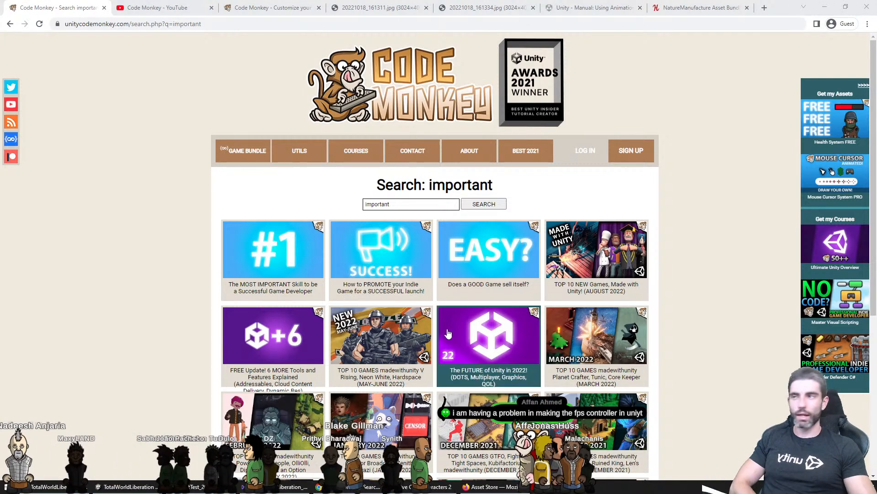
left_click(313, 283)
left_click(426, 311)
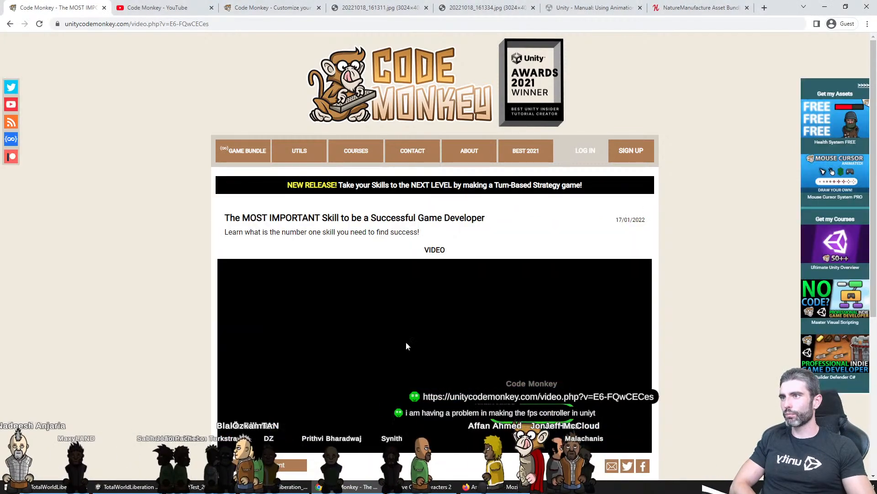
Open the video on YouTube, expand its description and follow the "How to Make Video Game Hooks" link
middle_click(352, 283)
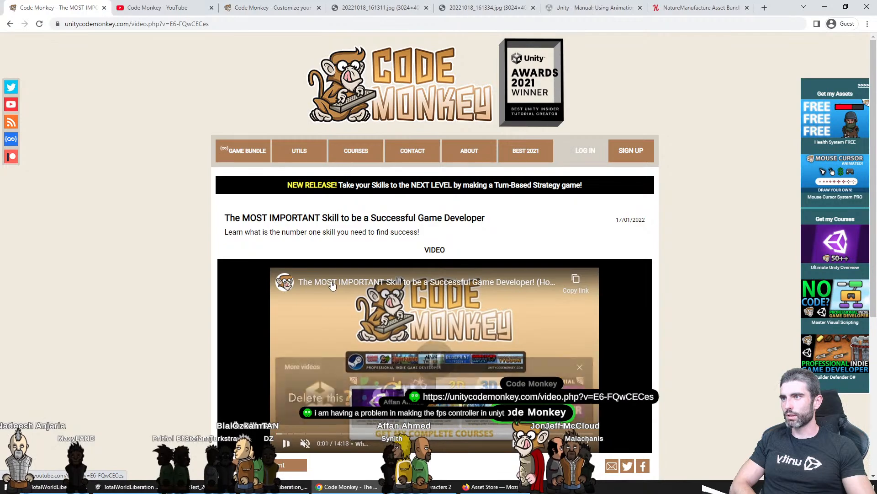
left_click(144, 8)
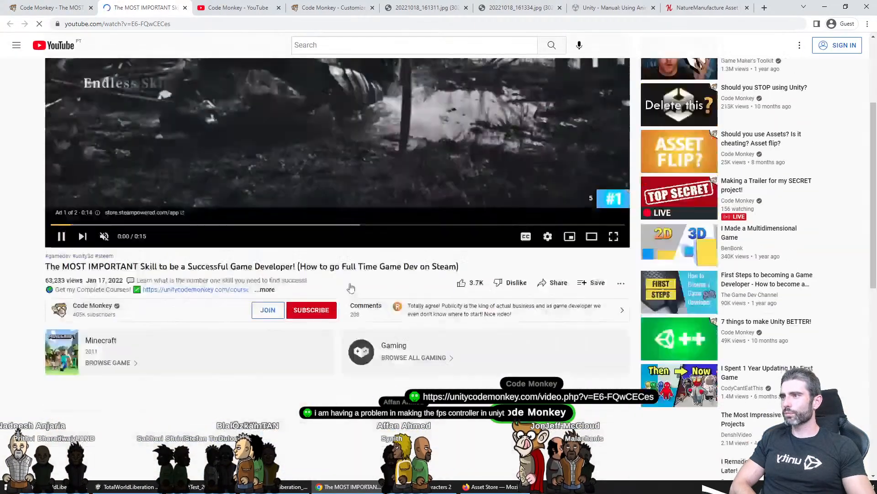
scroll(162, 233, "down", 5)
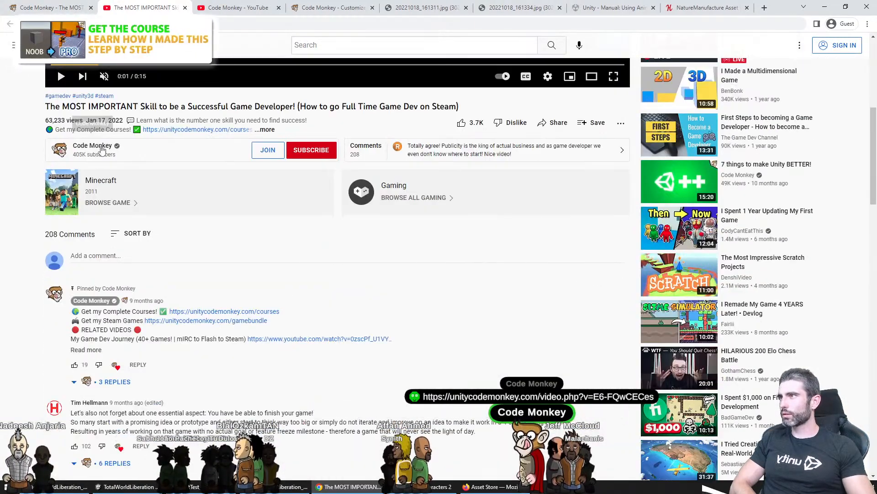
left_click(267, 130)
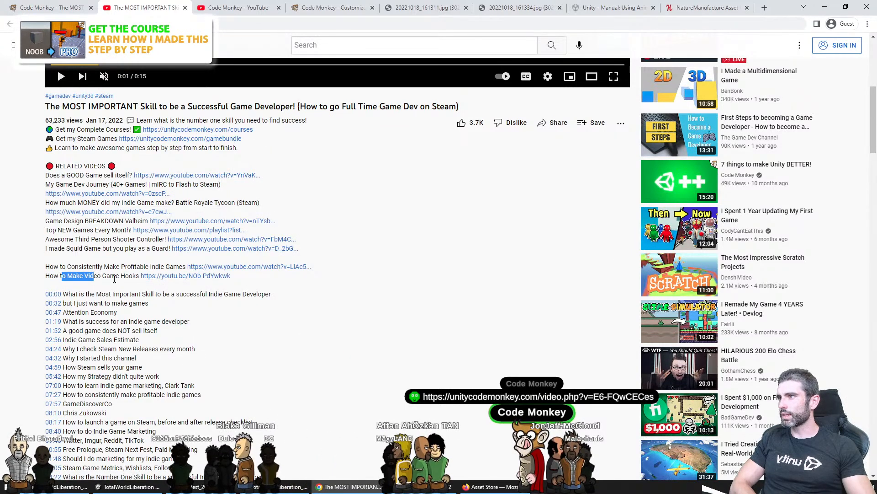
left_click(196, 277)
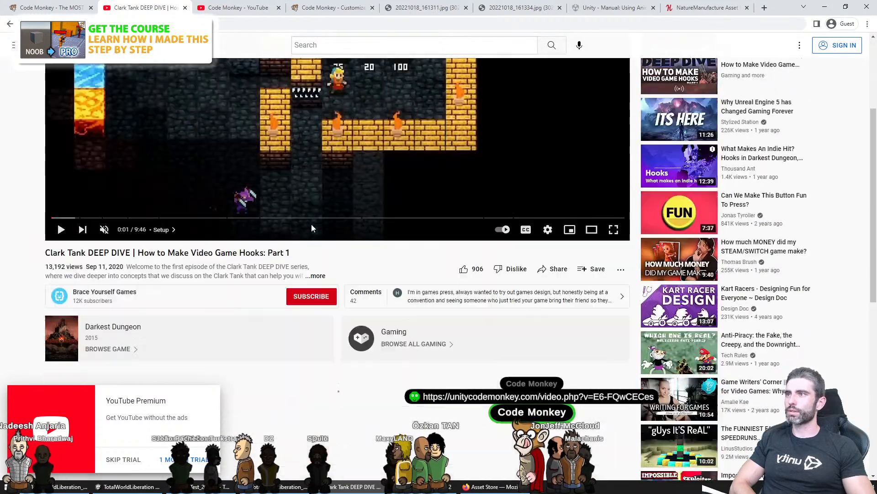
Look over the Clark Tank DEEP DIVE video's page and comments and start its playback
left_click(311, 224)
scroll(226, 230, "down", 1)
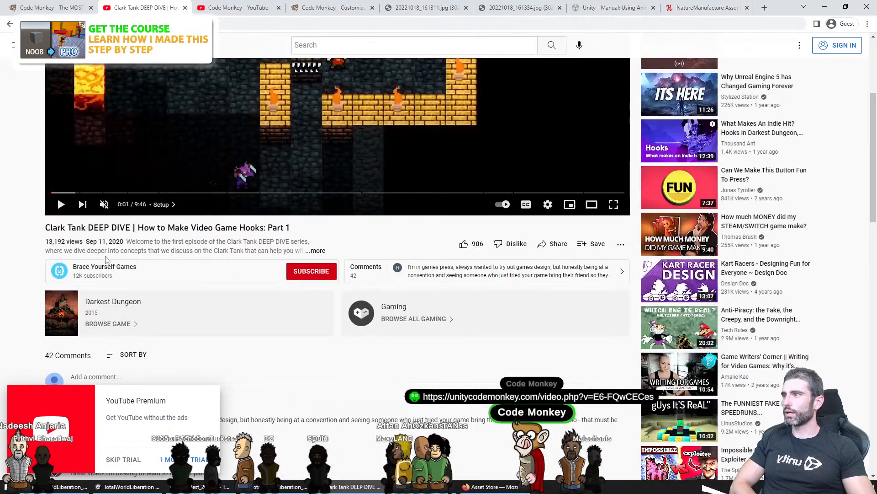
scroll(183, 237, "down", 5)
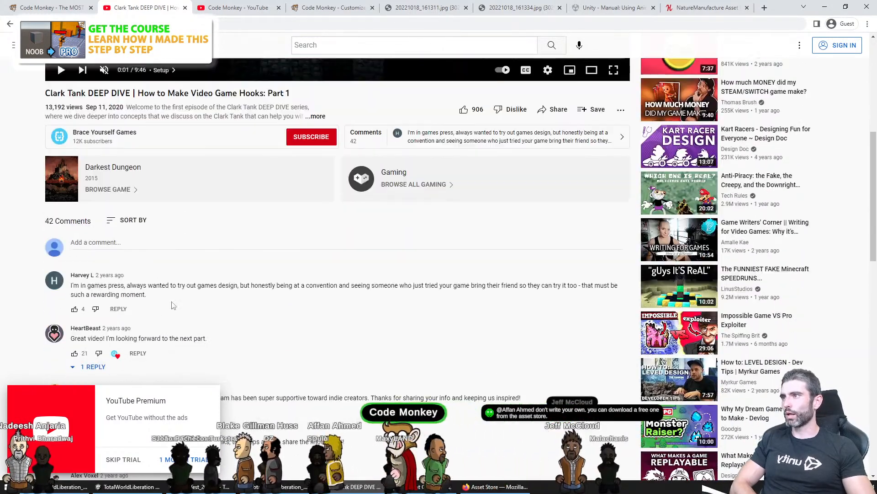
scroll(182, 236, "up", 8)
scroll(301, 260, "up", 3)
left_click(151, 309)
scroll(82, 313, "down", 1)
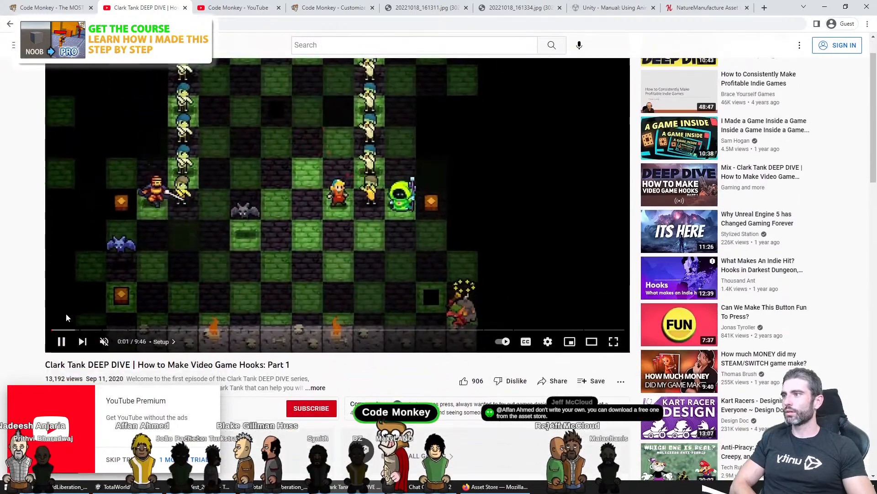
Skim through the video's opening chapters up to "How to Know What is Desirable" at about 3:36
left_click(70, 331)
left_click(87, 331)
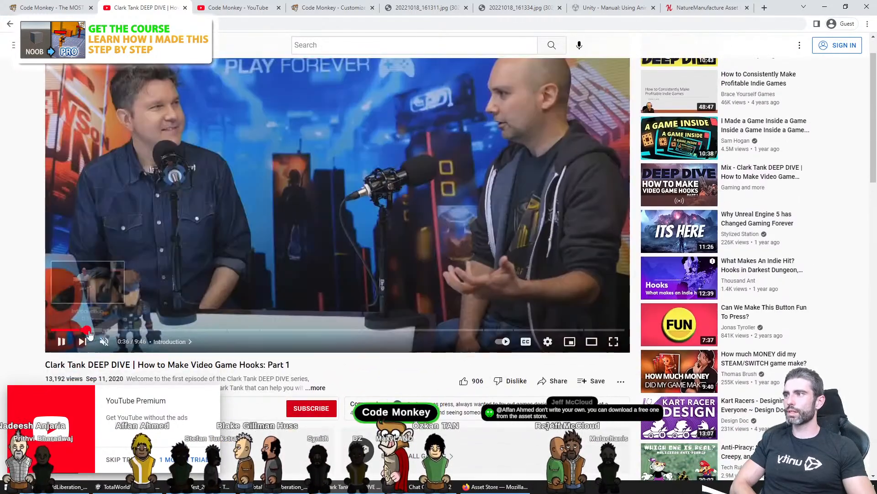
left_click(116, 330)
scroll(359, 221, "up", 1)
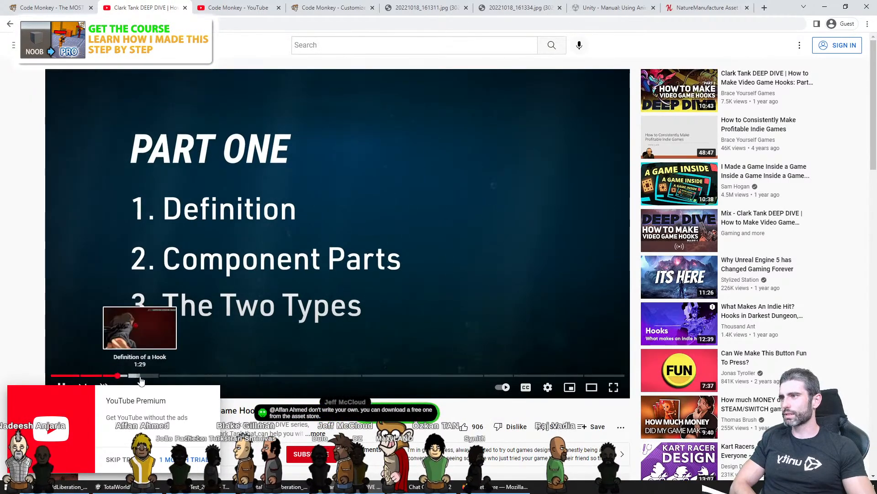
left_click(160, 376)
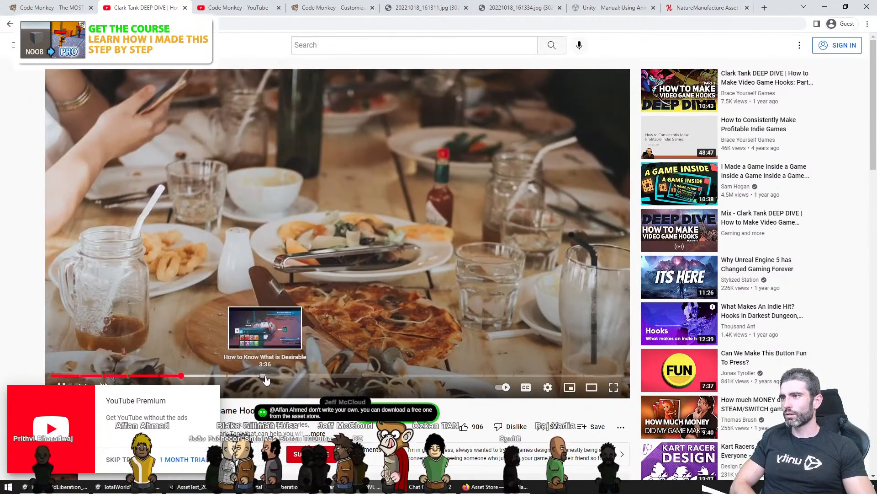
left_click(264, 375)
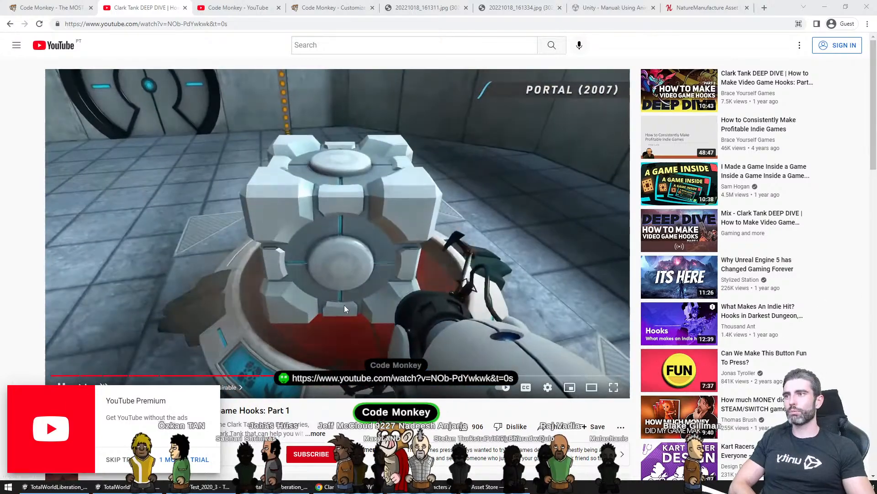
Jump back to the "Definition of a Hook" chapter and pause the video on its title
scroll(345, 306, "down", 2)
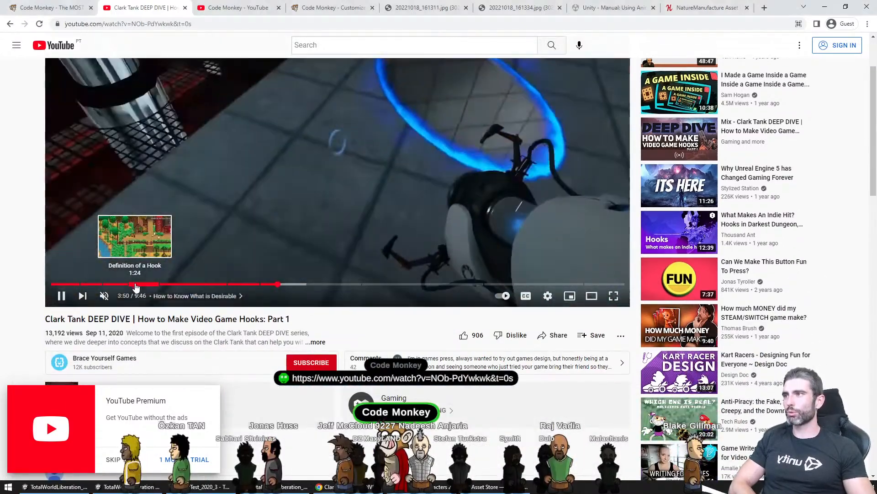
left_click(128, 283)
scroll(275, 292, "up", 2)
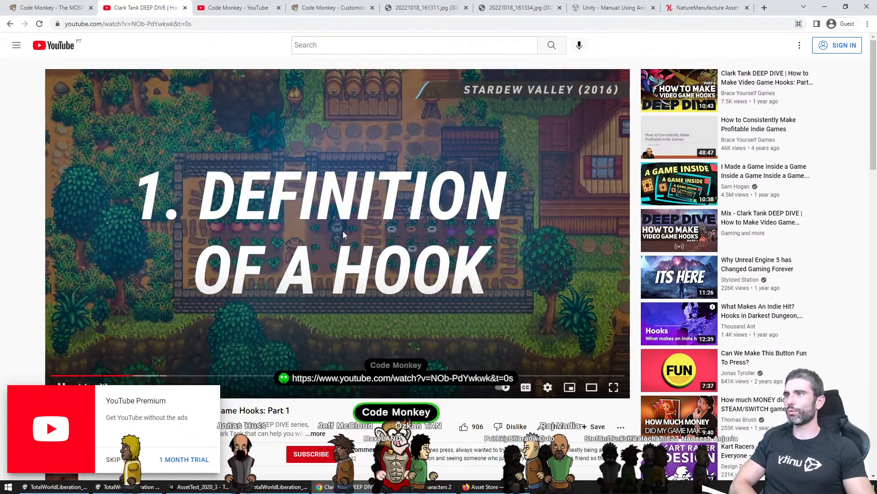
left_click(360, 237)
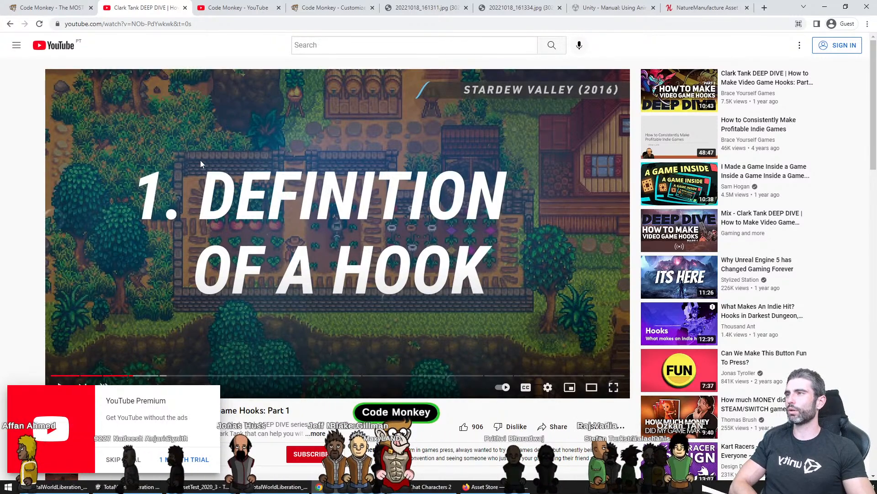
Return to Unity and play-test the automation scene to check how the placed items behave, stopping the run at the end
key("alt+Tab")
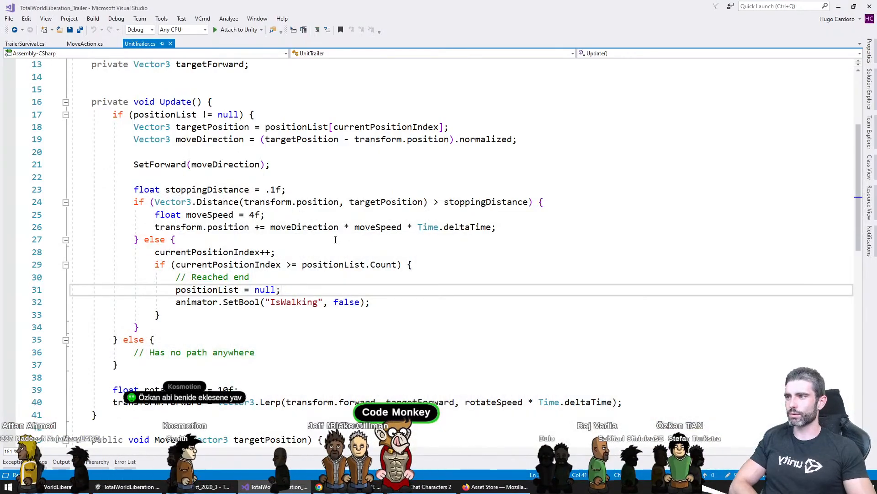
key("alt+Tab")
middle_click_drag(344, 165, 290, 201)
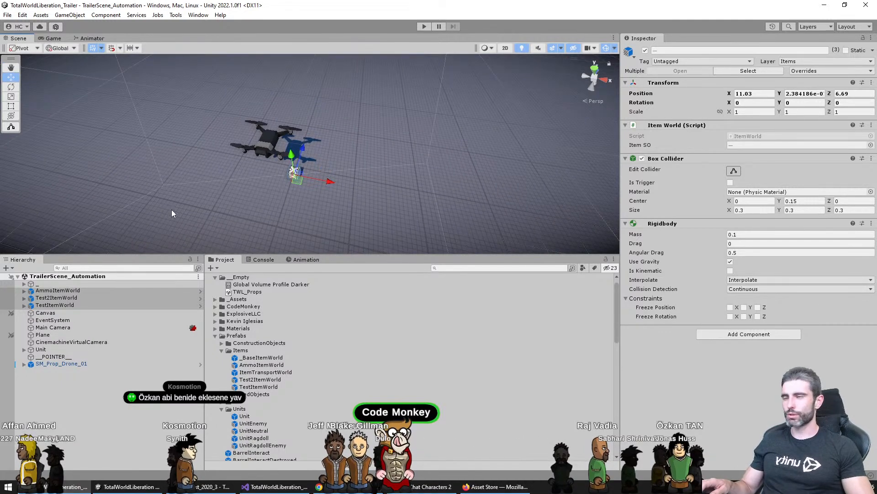
left_click(424, 26)
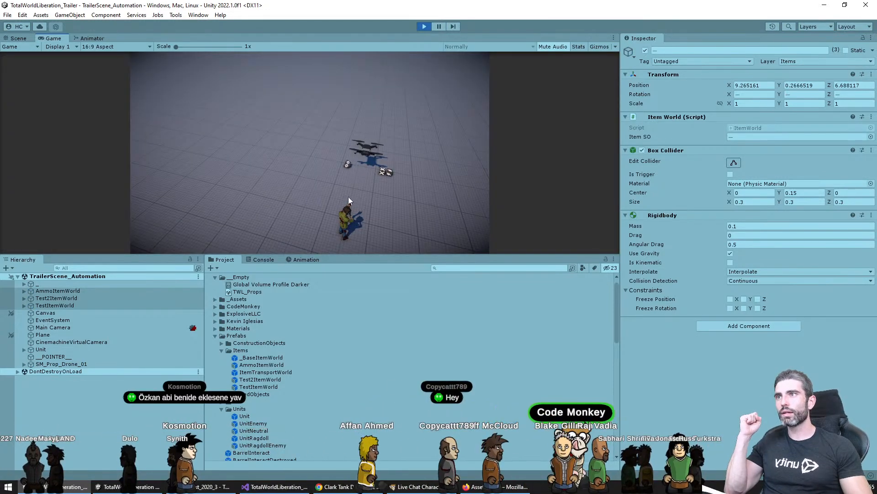
left_click(424, 26)
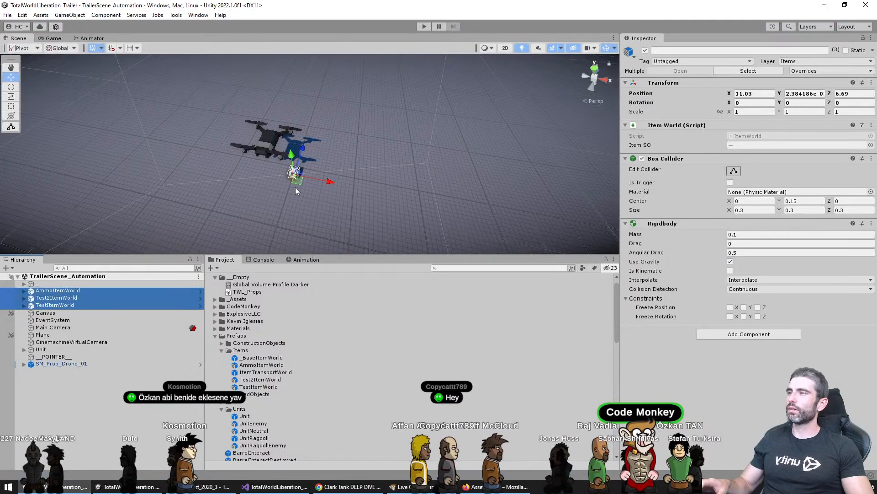
Duplicate the three item objects five times, spread the copies into a cluster beneath the drone, and save the scene
key("ctrl+d")
left_click_drag(295, 187, 324, 173)
key("ctrl+d")
key("ctrl+d")
key("ctrl+d")
key("ctrl+d")
scroll(316, 166, "down", 2)
middle_click_drag(343, 193, 306, 156)
key("ctrl+s")
Select the SM_Prop_Drone_01 drone and review the UnitTrailer script and the Automation sketch in 20221018_161311.jpg
left_click(259, 125)
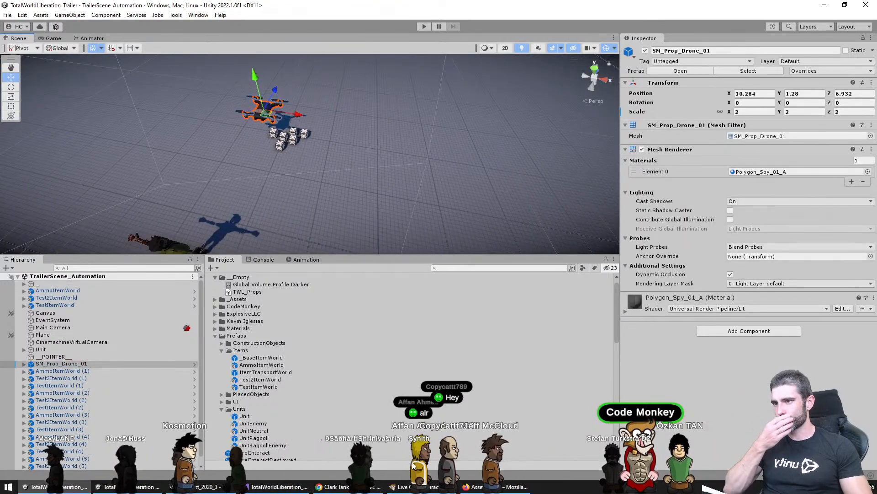
left_click(283, 487)
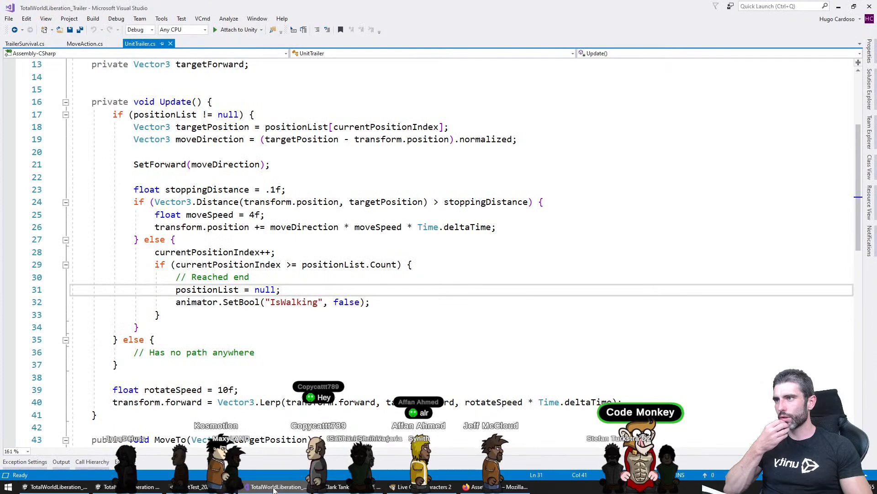
key("alt+Tab")
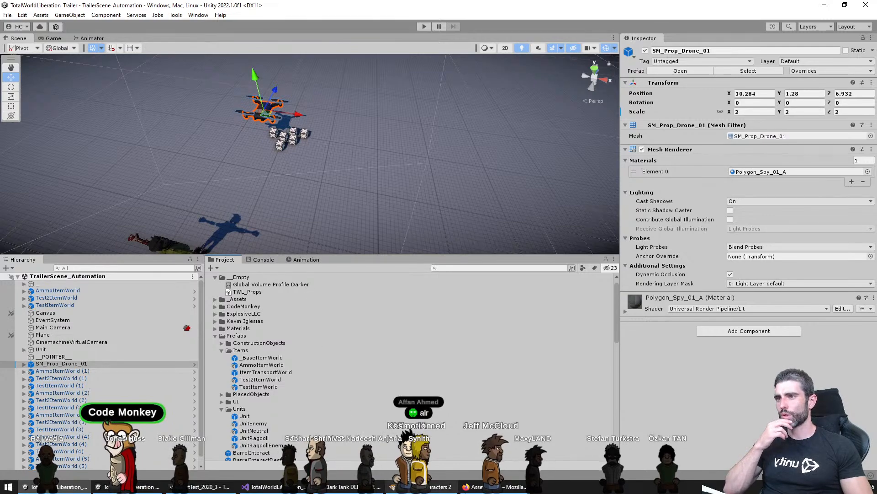
key("alt+Tab")
left_click(425, 8)
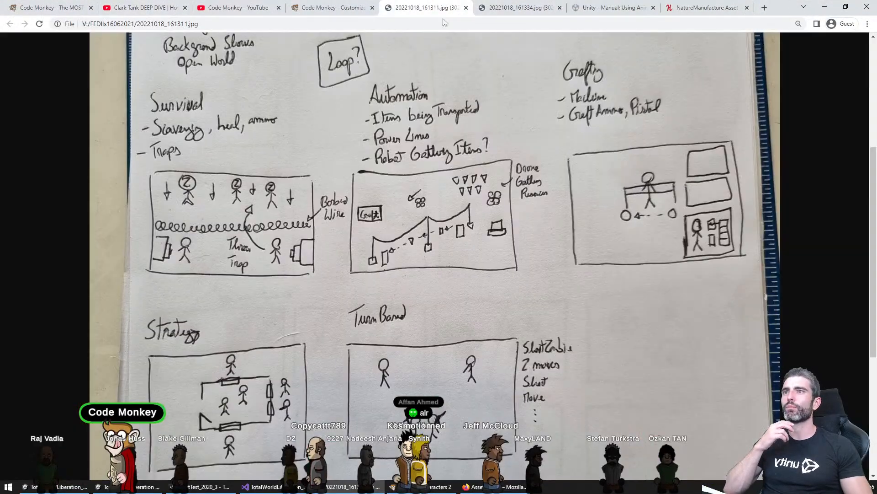
Review the Automation sketch in the storyboard photo, return to Unity and open the TrailerScene_Props scene
left_click(444, 302)
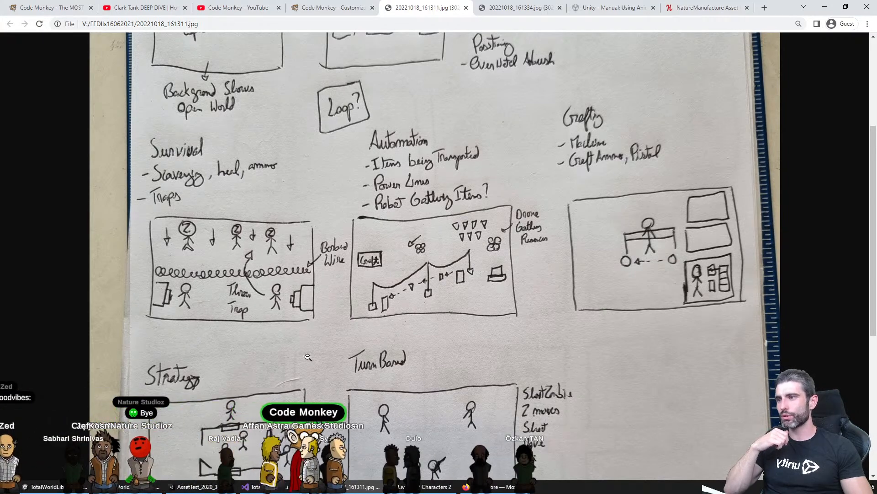
left_click(59, 490)
scroll(228, 334, "down", 5)
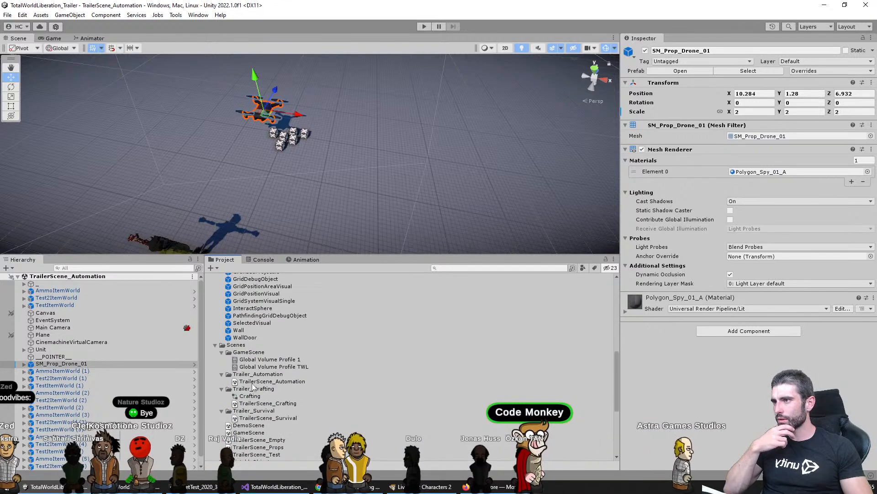
scroll(253, 386, "down", 4)
double_click(273, 365)
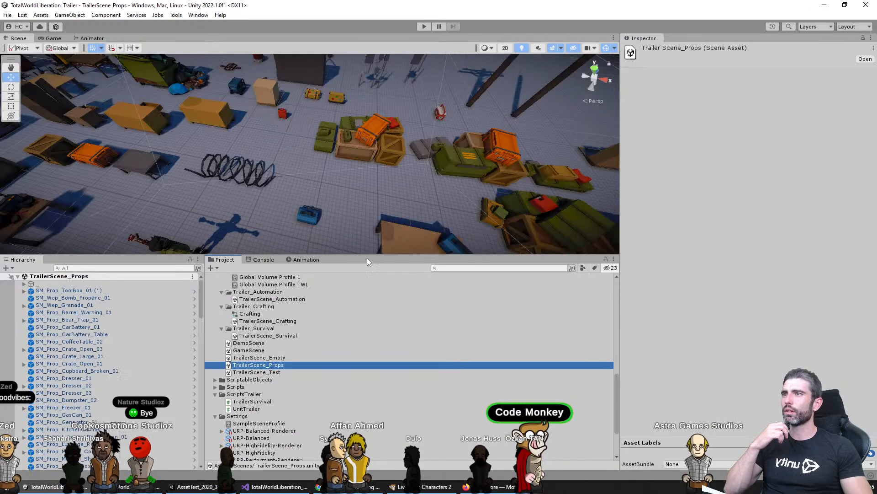
Enlarge the Scene view and look among the props for wooden utility poles suited to the power lines
left_click_drag(379, 253, 380, 306)
middle_click_drag(425, 153, 384, 173)
key("shift+space")
scroll(393, 196, "down", 4)
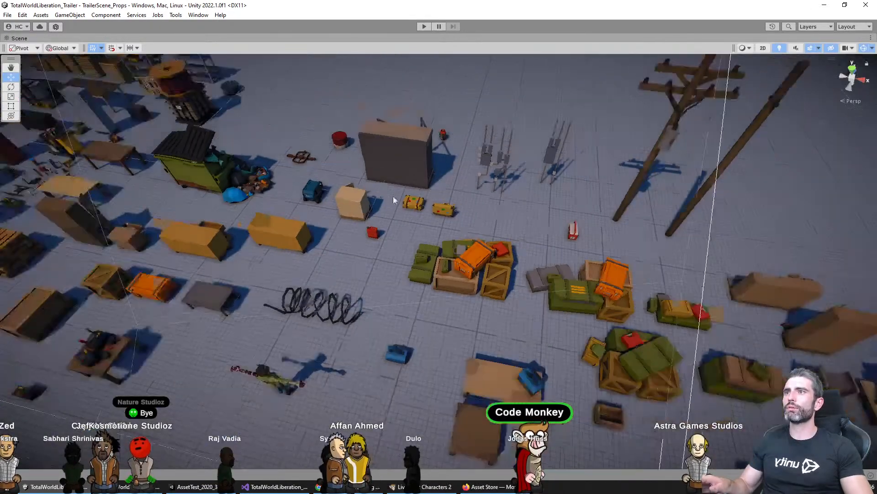
middle_click_drag(639, 187, 370, 245)
scroll(370, 248, "up", 3)
left_click_drag(368, 289, 395, 213, "alt")
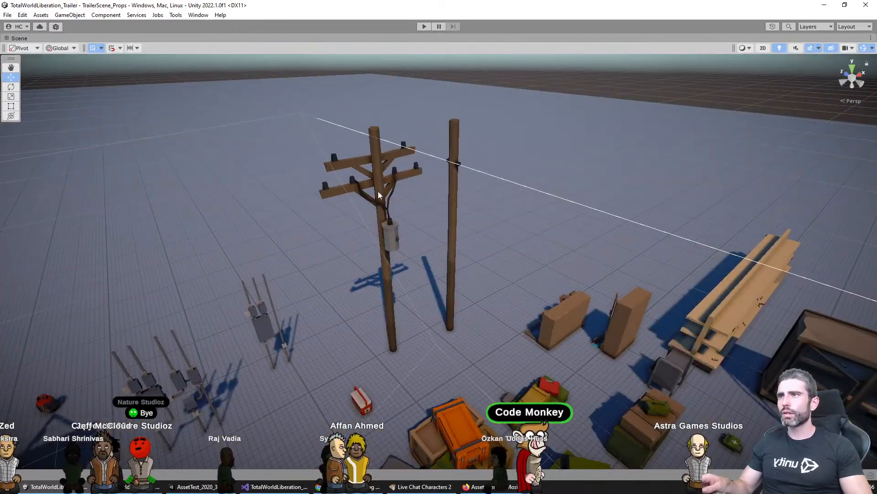
left_click(378, 194)
left_click(455, 205)
left_click_drag(464, 205, 421, 238, "alt")
scroll(374, 255, "down", 5)
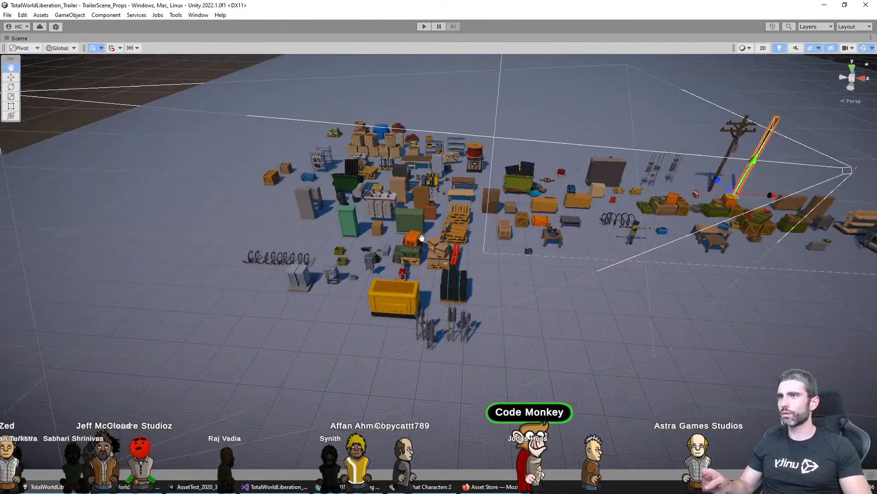
Compare the plain pole with the crossarm pole from several angles, select SM_Prop_Powerpole_01 and restore the normal editor layout
key("f")
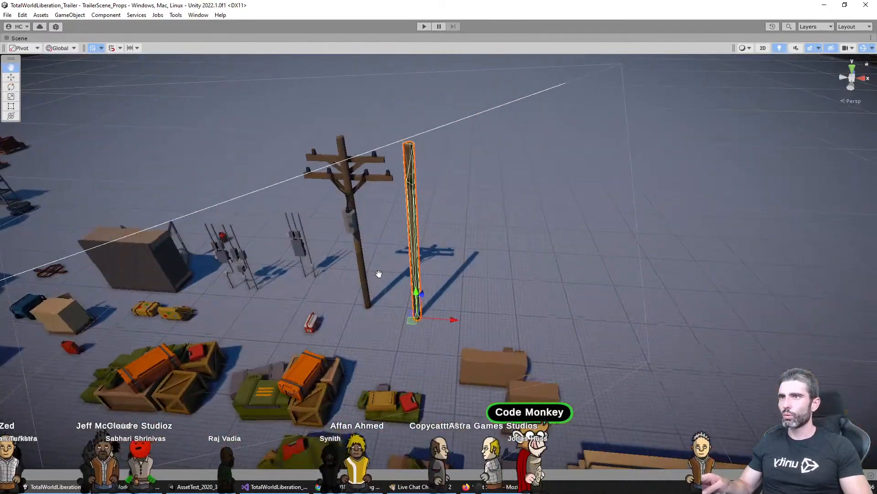
left_click_drag(379, 274, 363, 230, "alt")
left_click(362, 214)
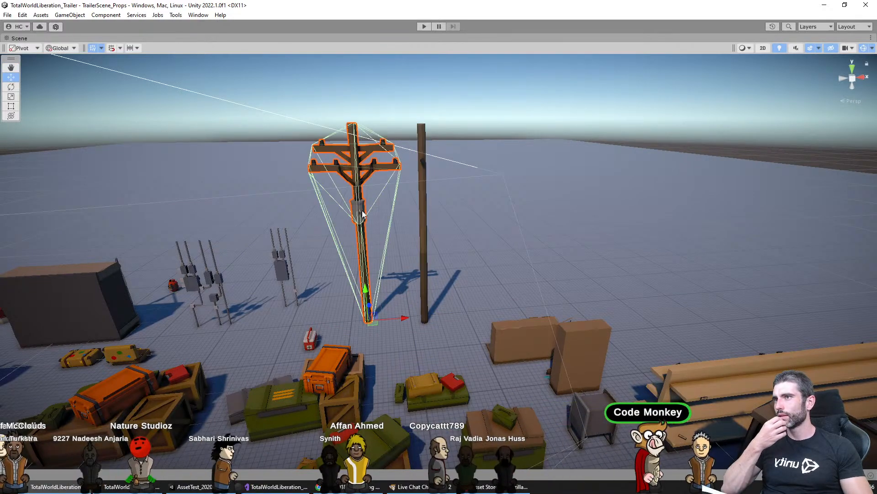
left_click_drag(353, 194, 381, 232, "alt")
left_click(441, 189)
left_click_drag(440, 189, 437, 258, "alt")
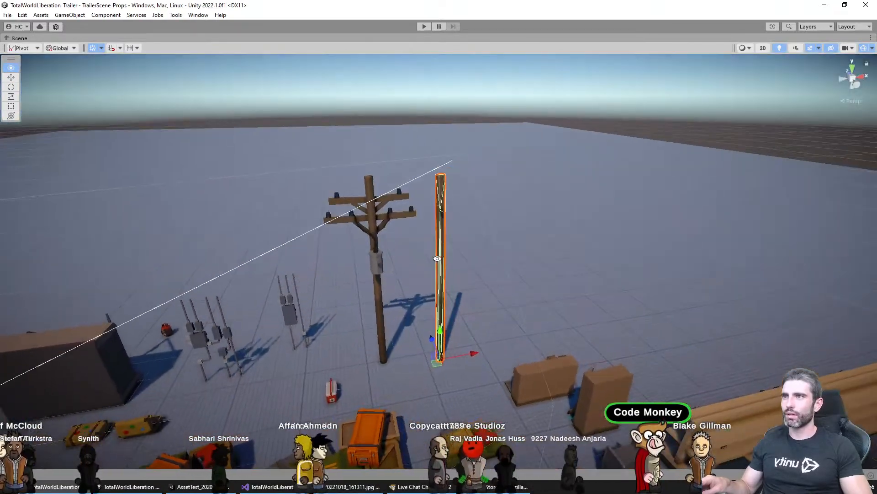
left_click(371, 222)
left_click_drag(371, 221, 322, 247, "alt")
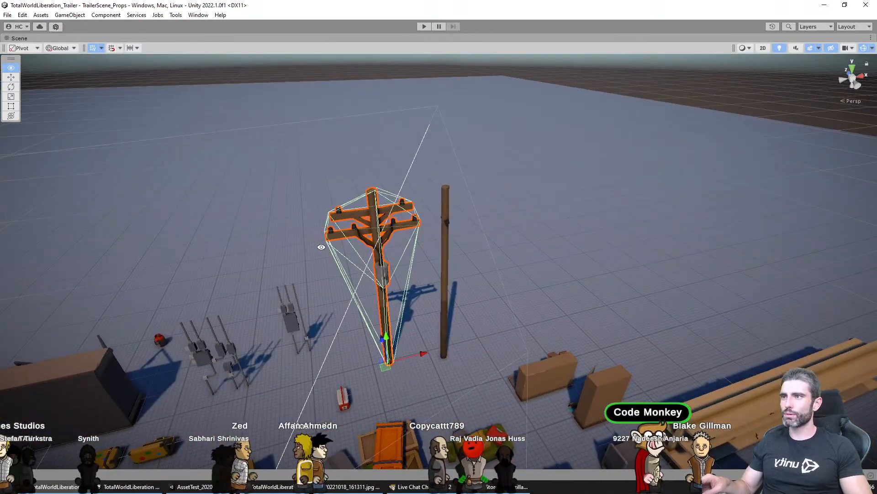
key("shift+space")
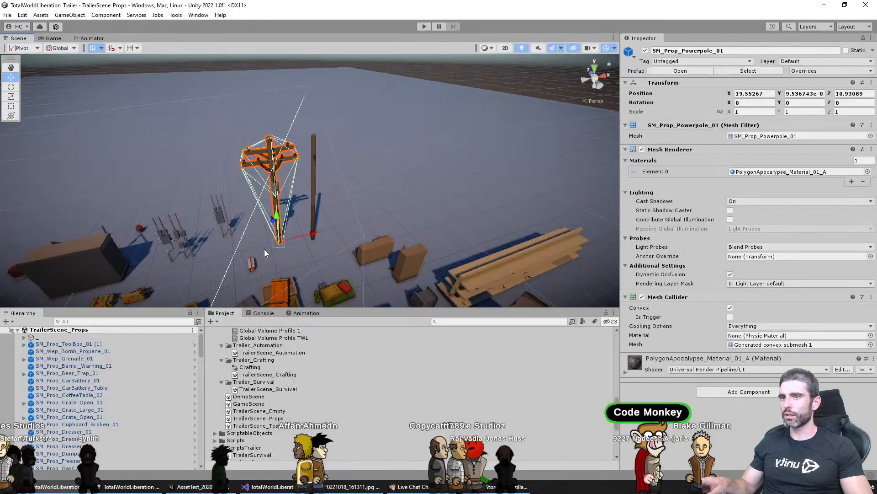
Open TrailerScene_Automation and place a copy of SM_Prop_Powerpole_01 on the ground near the drone and the character
scroll(303, 379, "down", 2)
scroll(288, 377, "down", 3)
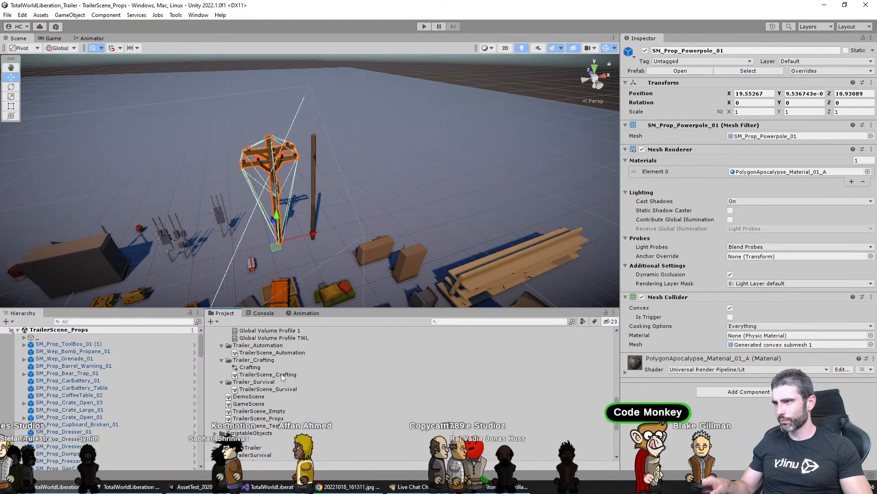
double_click(285, 355)
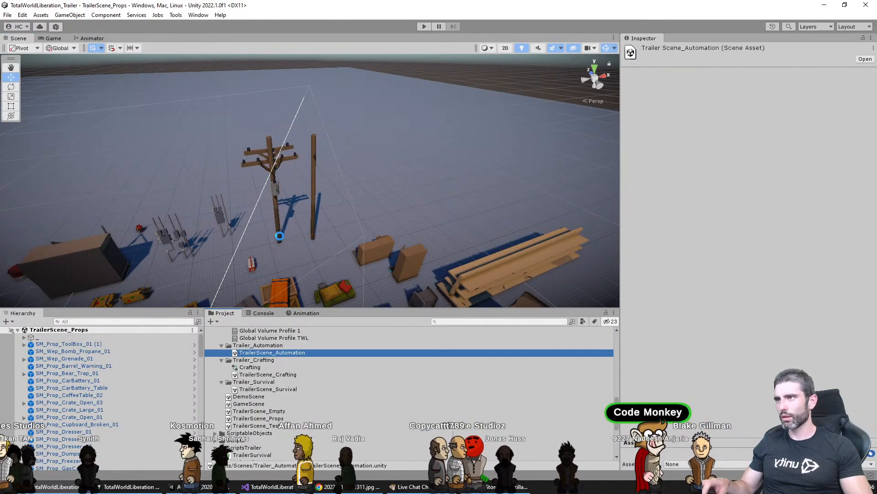
left_click(329, 174)
left_click_drag(330, 171, 305, 202, "alt")
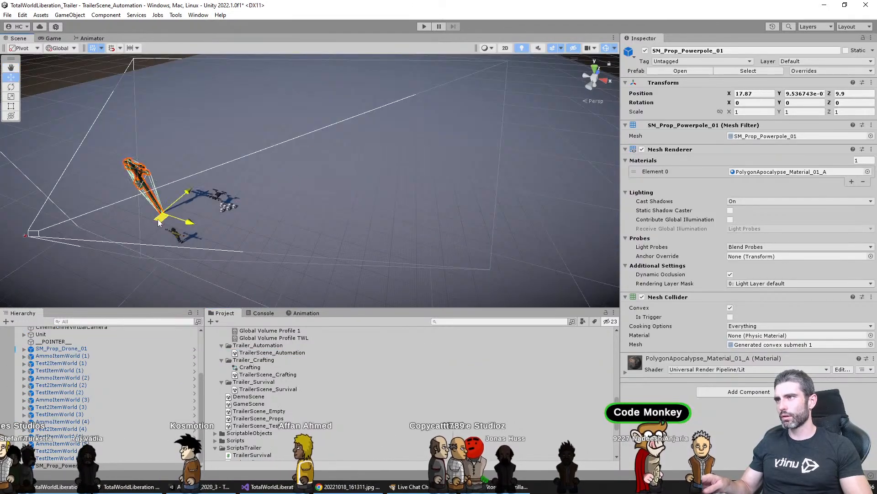
middle_click_drag(158, 222, 421, 178)
Align the CinemachineVirtualCamera with a distant angled scene view framing the pole, drone and character, checking the framing in the Game view
left_click(380, 189)
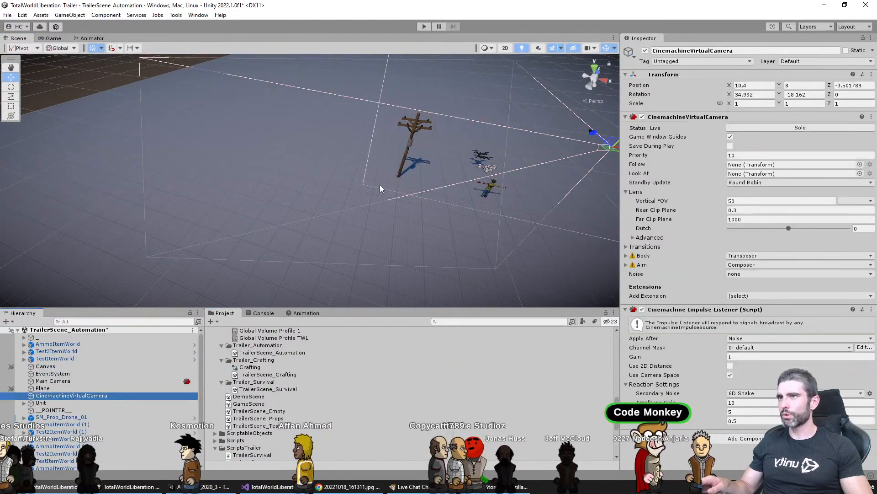
right_click_drag(380, 189, 379, 208)
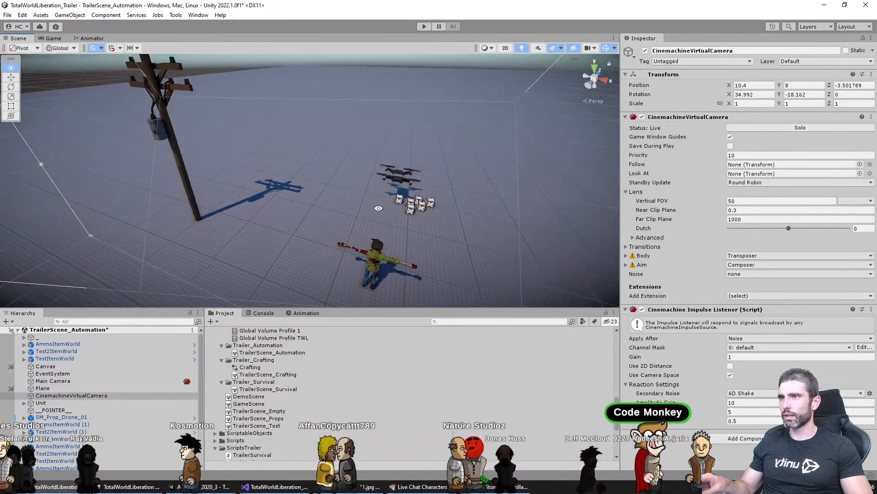
left_click_drag(378, 208, 371, 216, "alt")
scroll(371, 216, "down", 6)
left_click_drag(396, 178, 380, 187, "alt")
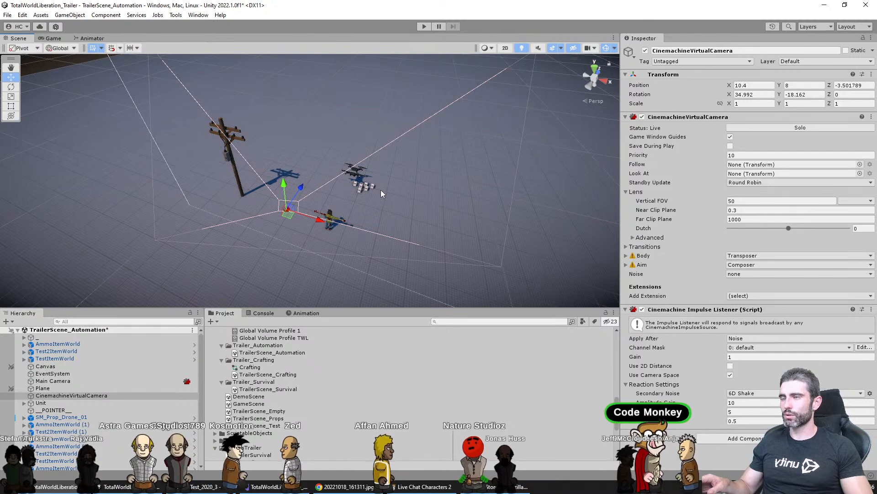
key("ctrl+shift+f")
left_click(59, 38)
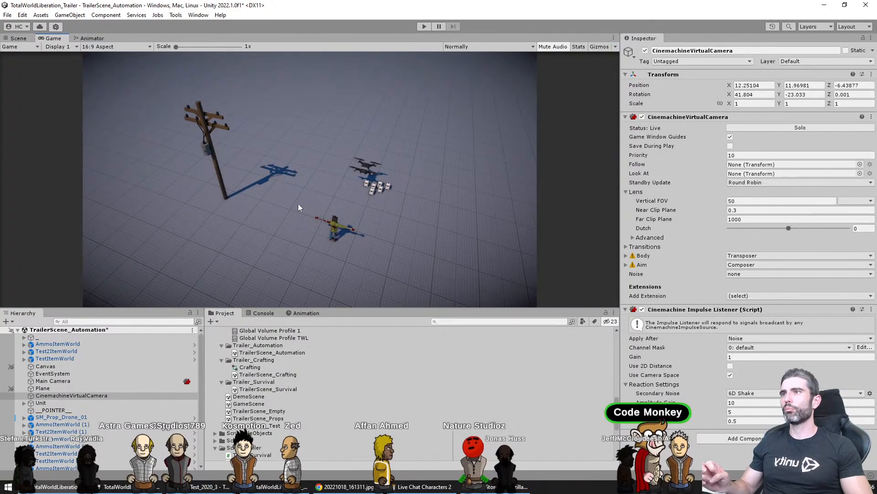
left_click(20, 38)
scroll(137, 128, "down", 4)
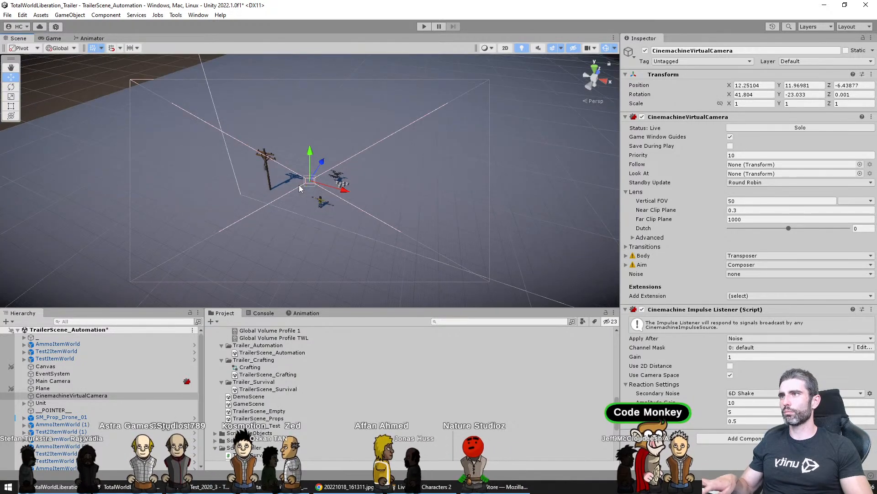
key("ctrl+shift+f")
left_click(51, 38)
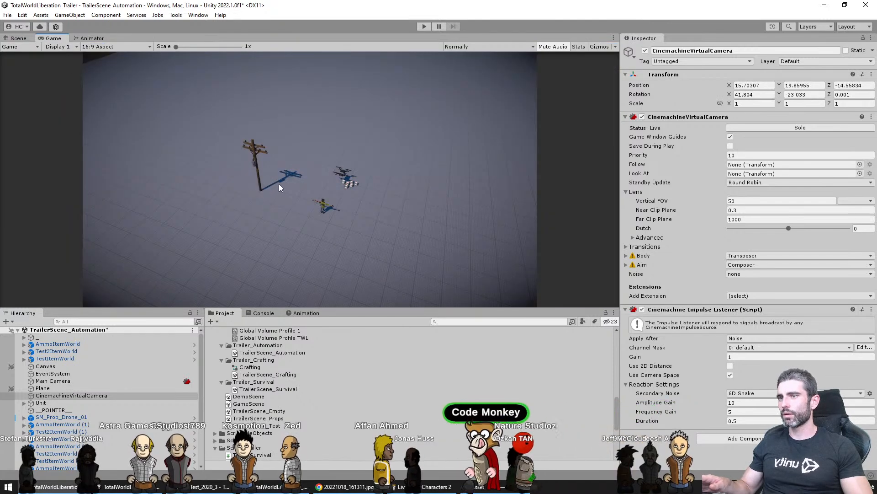
Dock the Game view beside the Scene view and move the power pole to about X -4.57, Z -7.32
left_click(18, 38)
left_click_drag(50, 39, 503, 174)
middle_click_drag(220, 183, 225, 220)
left_click(232, 143)
left_click_drag(216, 200, 73, 255)
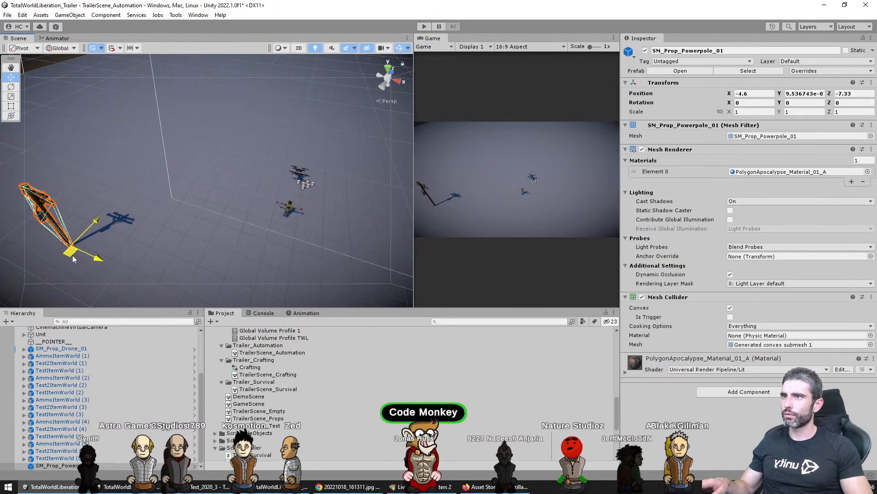
key("e")
key("w")
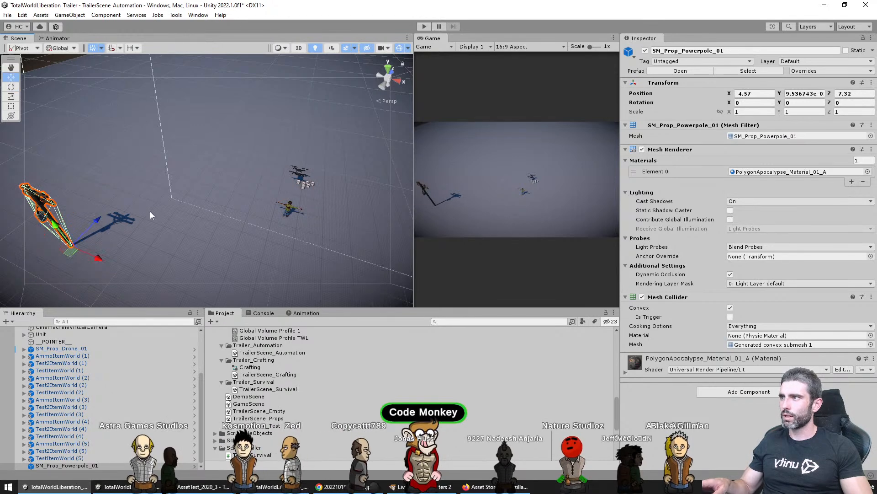
Duplicate the power pole three times in a diagonal row, at about X 3.56 Z 0.32, X 12.71 Z 8.32 and X 23.71 Z 17.48
key("ctrl+d")
left_click_drag(69, 257, 211, 216)
key("ctrl+d")
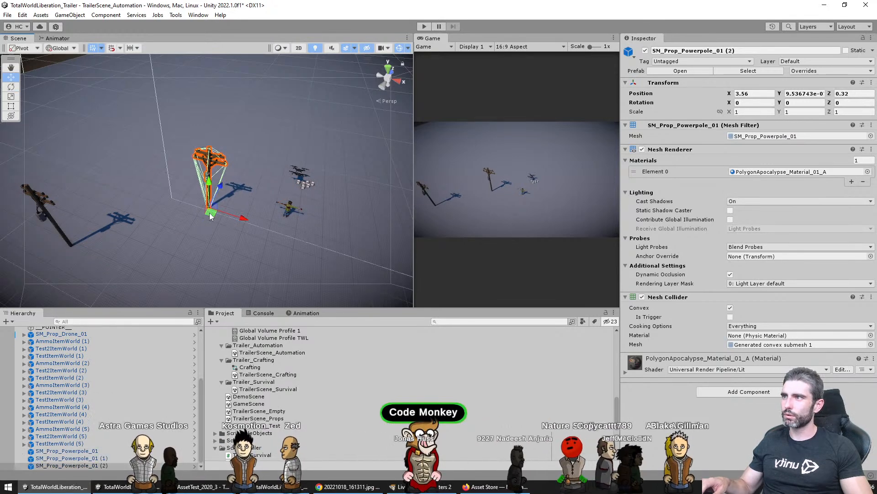
left_click_drag(362, 196, 418, 157)
key("ctrl+d")
Move SM_Prop_Drone_01 away from the item cluster to about X 18.61, Z 4.67, in front of the pole row
middle_click_drag(302, 186, 202, 237)
scroll(202, 237, "up", 5)
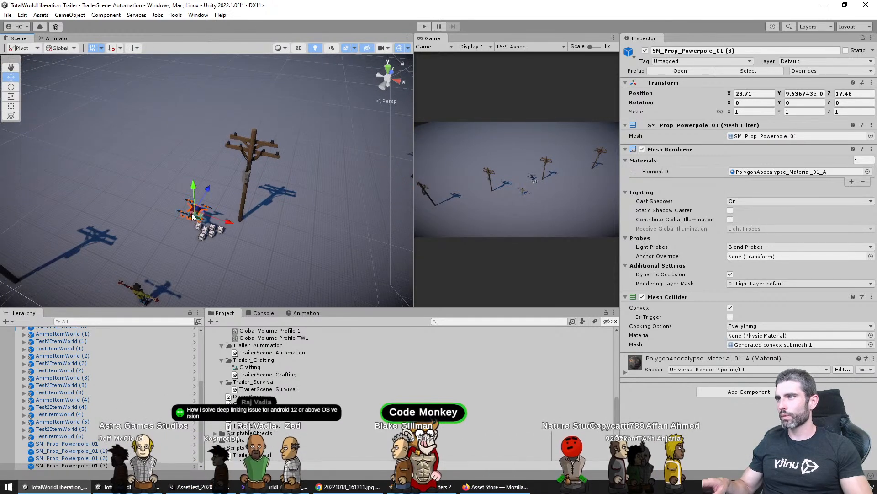
middle_click_drag(259, 198, 157, 199)
left_click_drag(95, 219, 200, 299)
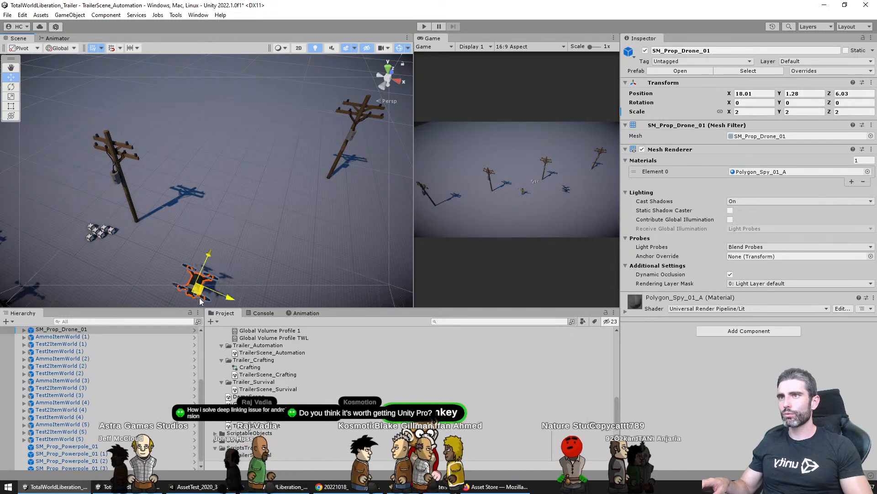
left_click_drag(201, 340, 202, 334)
middle_click_drag(149, 210, 334, 196)
scroll(333, 199, "down", 4)
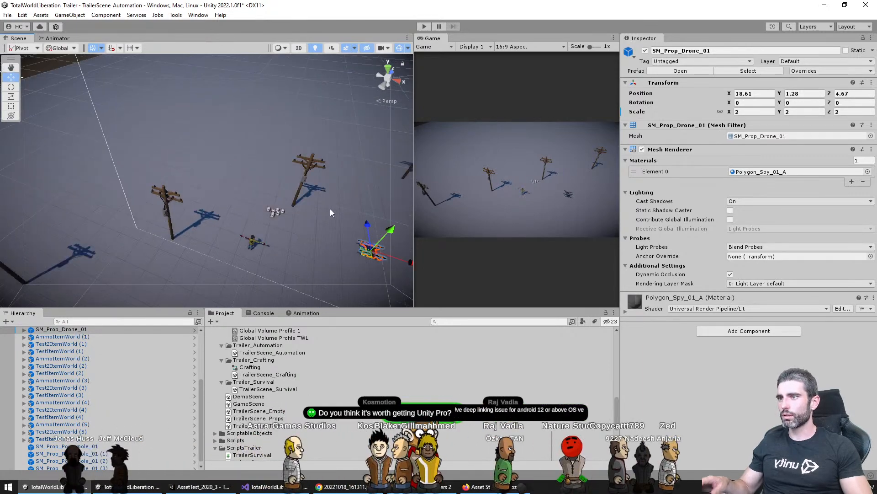
Move the second, third and fourth power poles further back, to about X 0.03 Z 2.72, X 7.82 Z 14.1 and X 19.12 Z 22.81
middle_click_drag(232, 243, 293, 240)
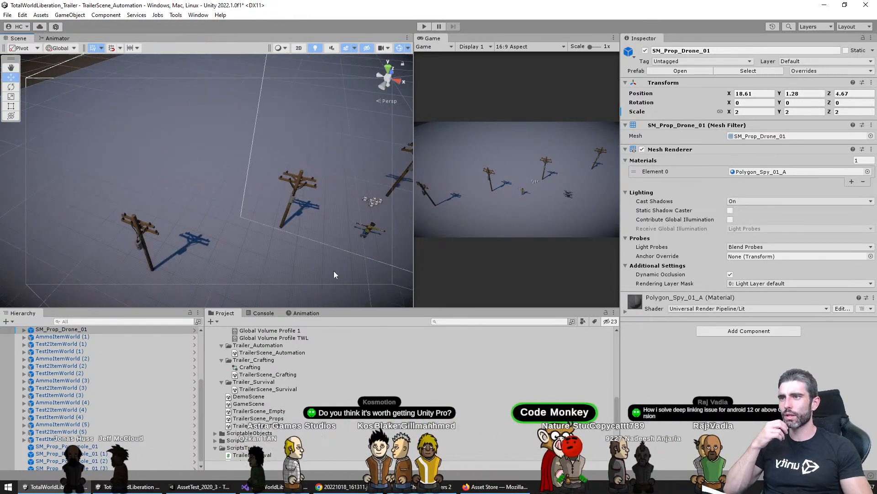
left_click(293, 188)
left_click_drag(279, 229, 245, 204)
middle_click_drag(361, 192, 235, 212)
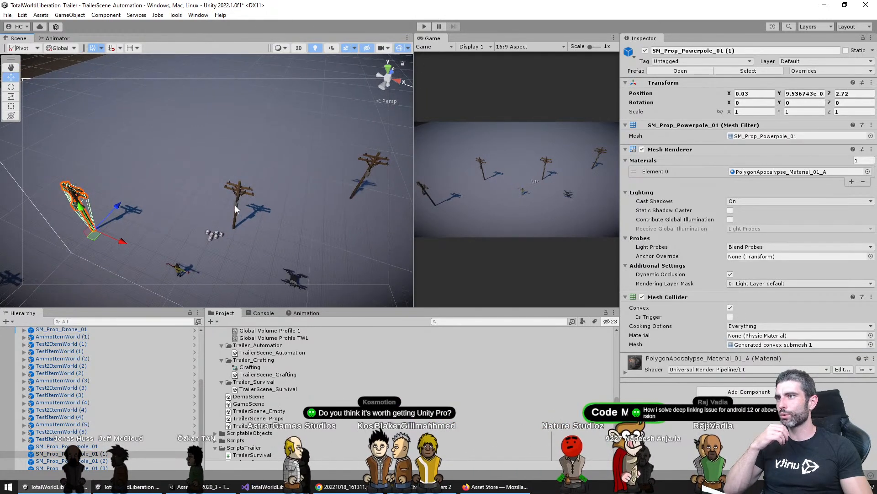
left_click(235, 205)
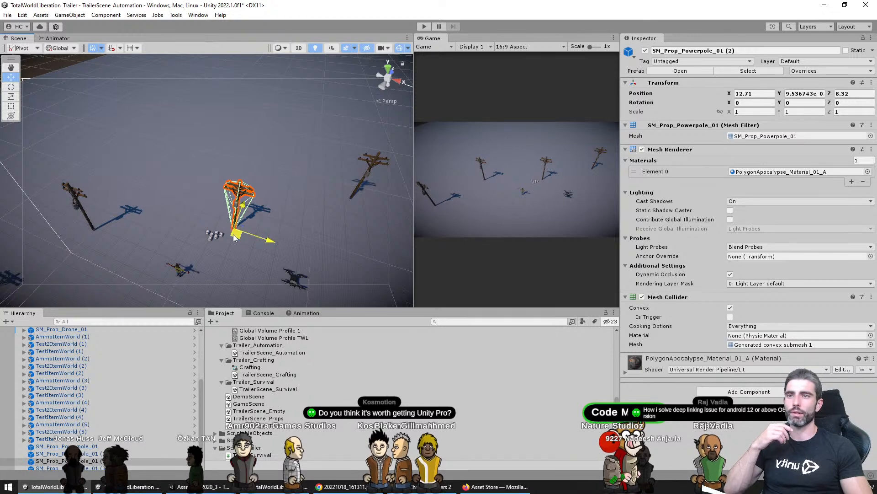
left_click_drag(234, 234, 209, 182)
left_click_drag(210, 184, 213, 186)
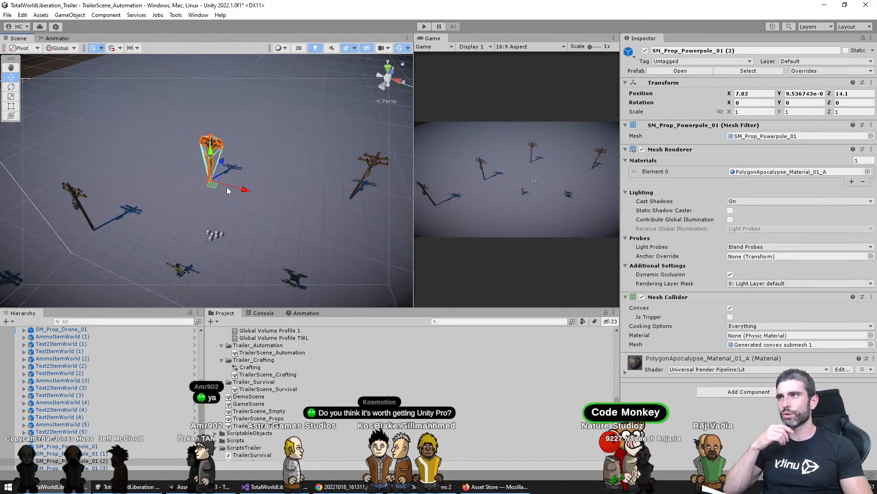
middle_click_drag(366, 191, 317, 220)
left_click(312, 211)
left_click_drag(300, 235, 259, 195)
Move the whole item cluster in front of the poles and position the drone above it at about X 17.23, Y 1.61, Z 3.74
middle_click_drag(291, 230, 322, 187)
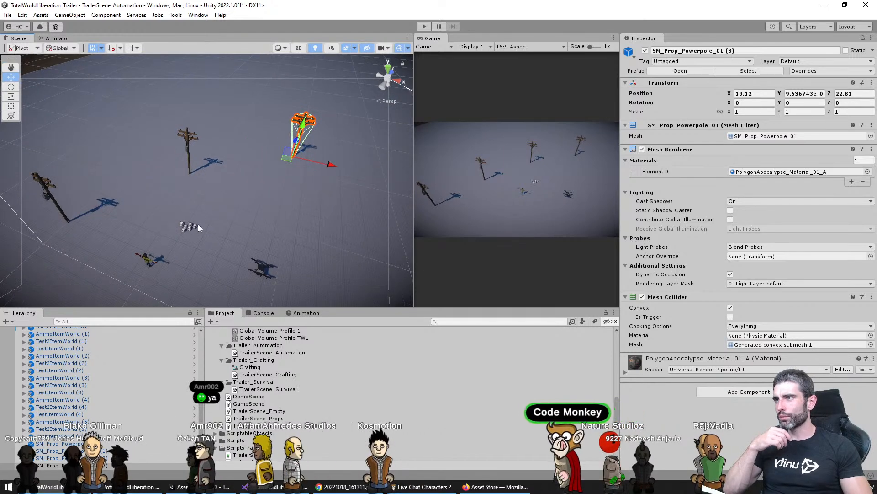
left_click_drag(169, 214, 235, 254)
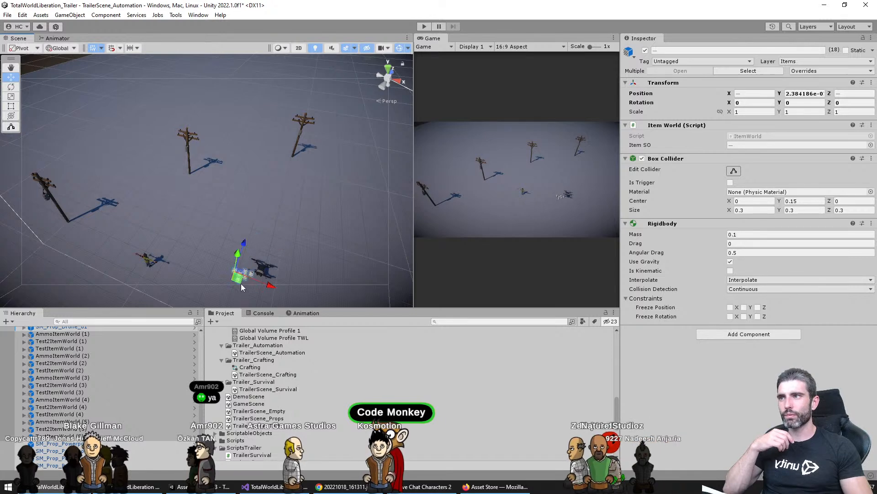
left_click(265, 271)
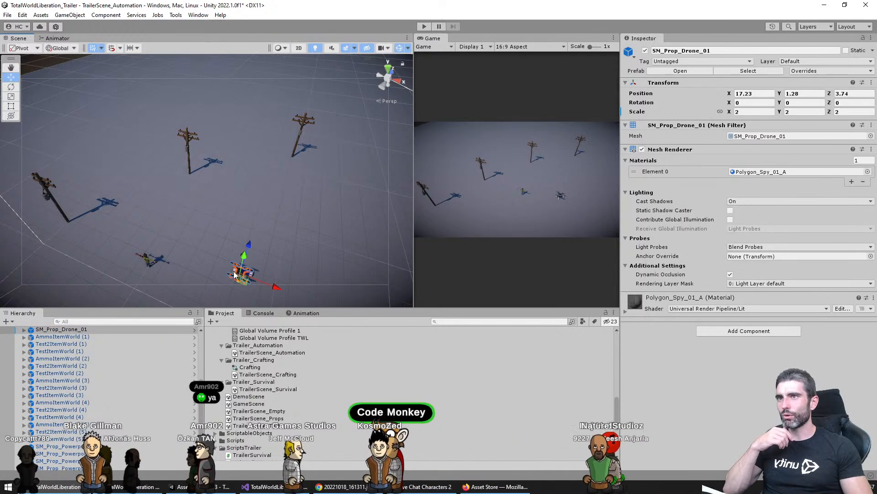
mouse_move(288, 237)
left_mouse_down("alt")
mouse_move(309, 189)
mouse_move(278, 227)
left_mouse_up("alt")
key("f")
left_click_drag(209, 157, 262, 220)
Check the composition of the poles, drone and items in the maximized Game view, and restore the layout
key("shift+space")
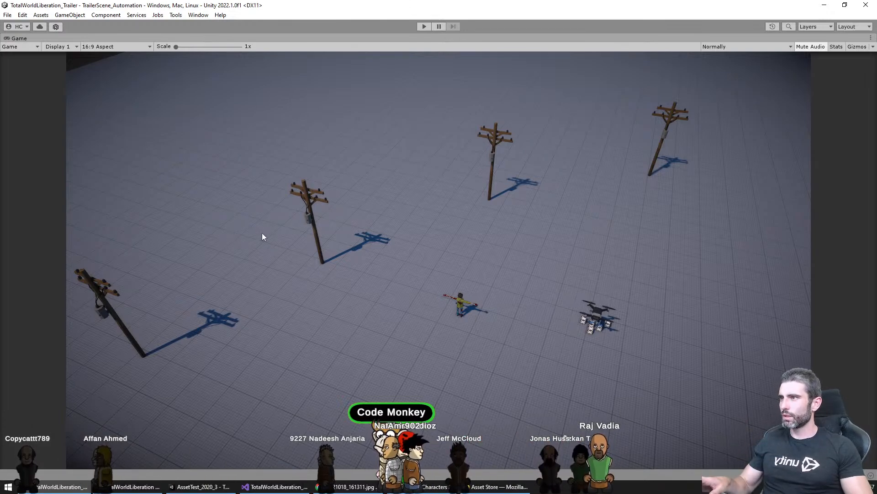
key("shift+space")
scroll(236, 202, "down", 3)
scroll(234, 185, "down", 3)
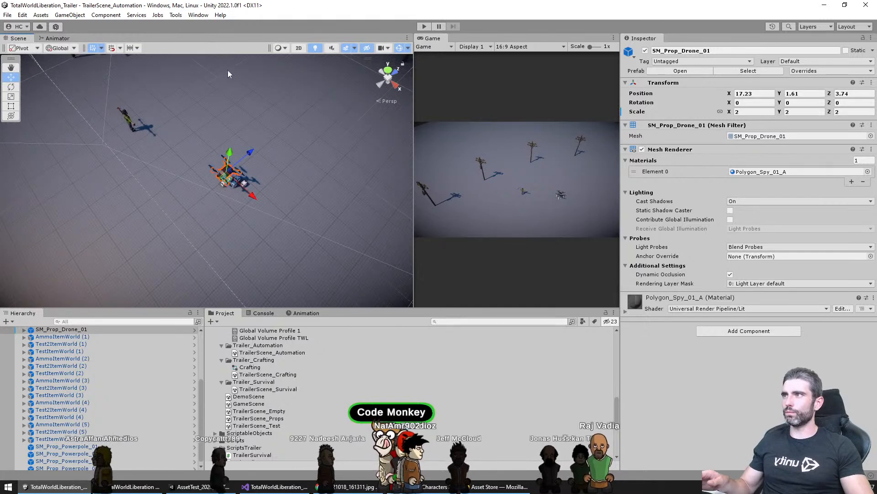
Duplicate a power pole and place the copy at the near end of the pole row, at about X -9.39, Z -18.62
middle_click_drag(265, 71, 198, 170)
scroll(198, 170, "down", 2)
left_click(286, 136)
right_click_drag(262, 171, 141, 177)
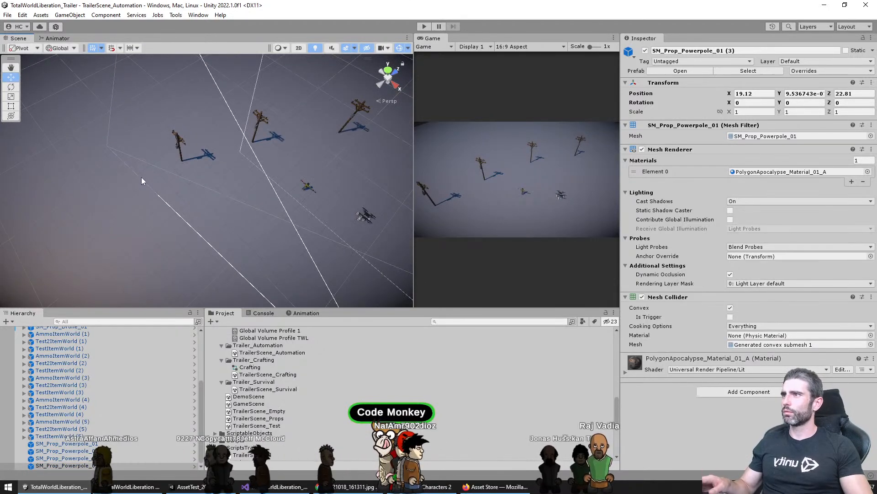
left_click(177, 138)
middle_click_drag(214, 177, 254, 187)
key("ctrl+d")
left_click_drag(224, 177, 143, 201)
middle_click_drag(142, 201, 202, 195)
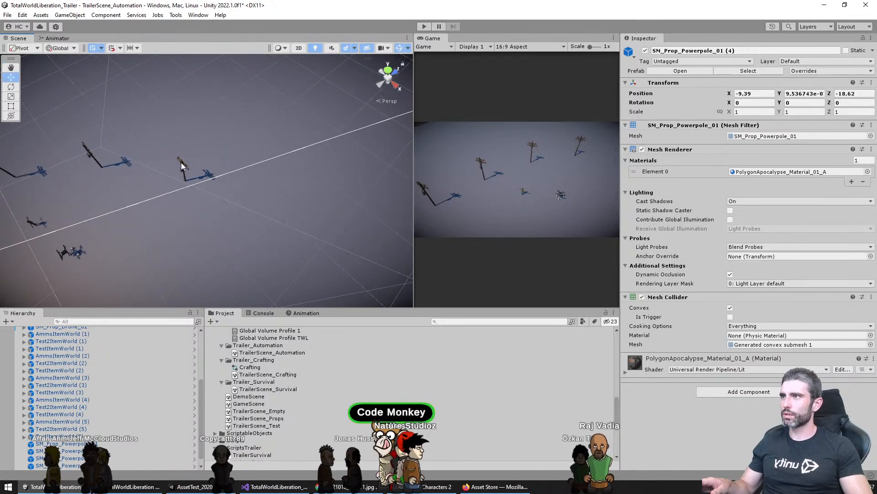
Duplicate another power pole and place the copy beyond the far end of the row, at about X 30.55, Z 31.82
key("ctrl+d")
left_click_drag(185, 191, 202, 193)
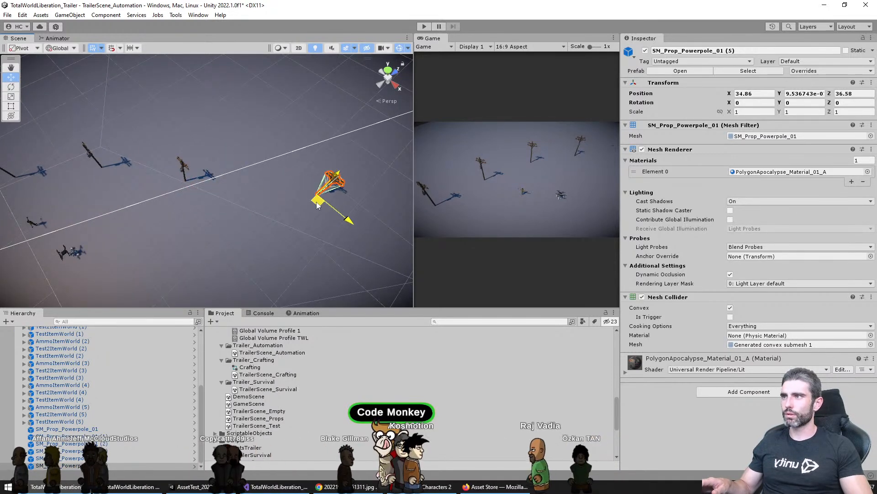
left_click_drag(318, 205, 298, 204)
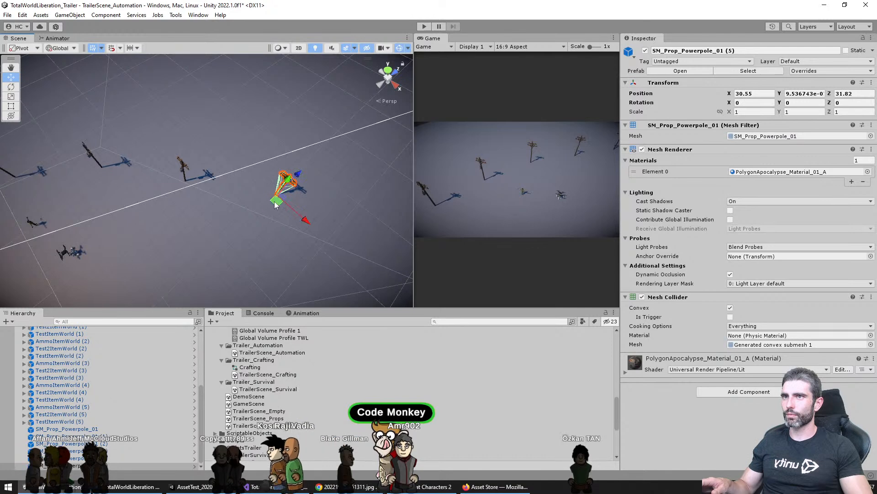
Check the extended pole row in the maximized Game view and compare it with the Automation sketch in the storyboard photo
middle_click_drag(149, 215, 324, 205)
key("shift+space")
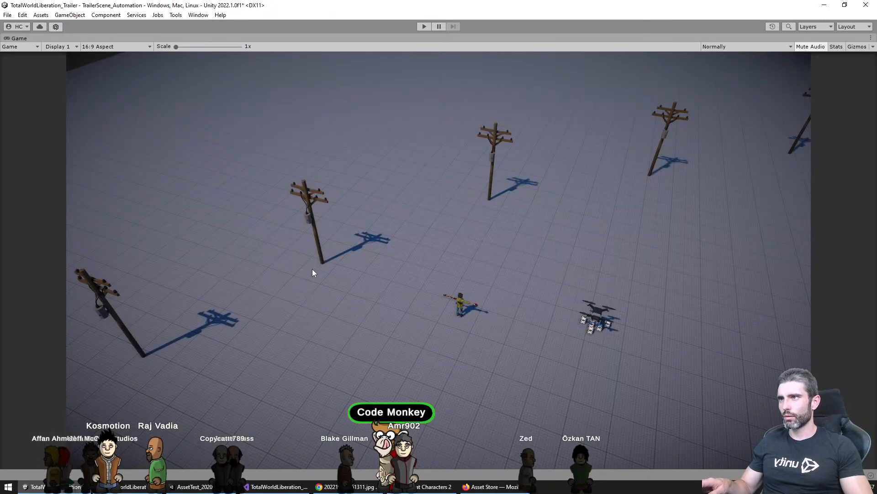
key("shift+space")
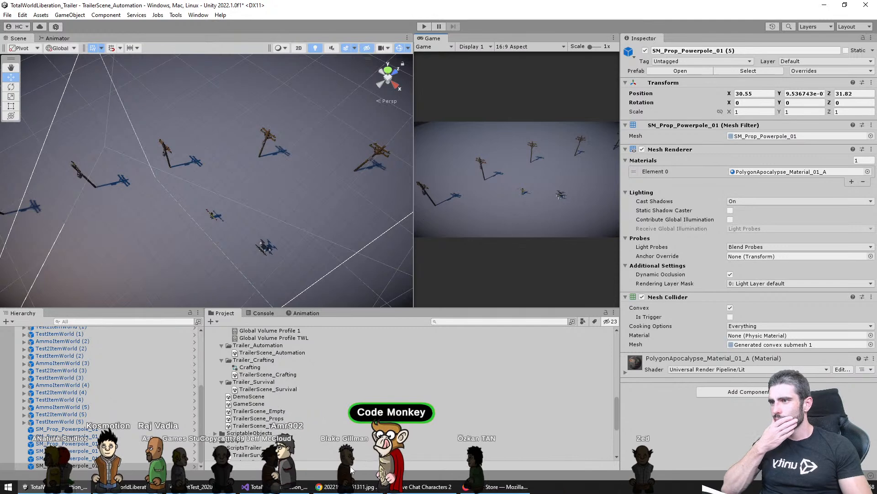
key("alt+Tab")
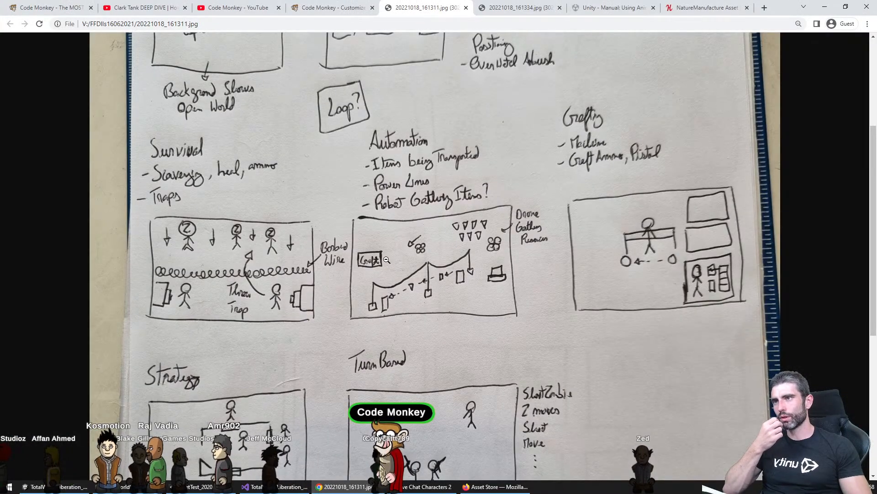
key("alt+Tab")
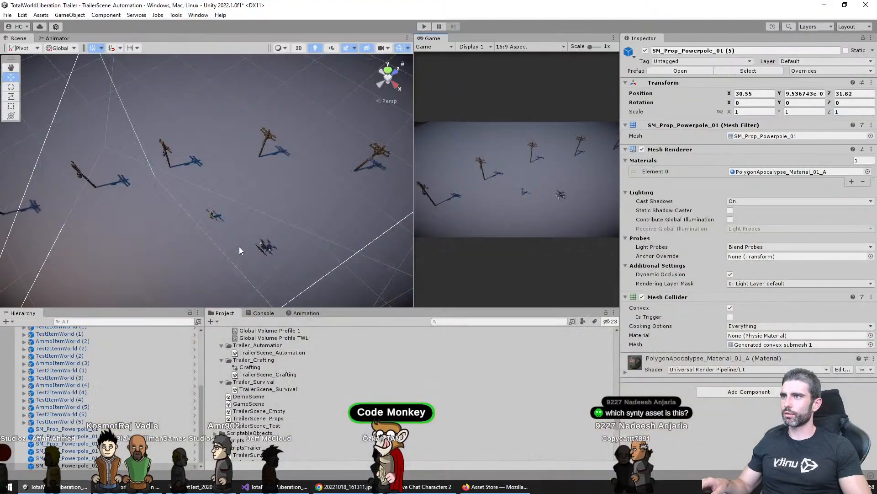
Save the automation scene and open the TrailerScene_Props scene
middle_click_drag(292, 243, 310, 231)
middle_click_drag(218, 259, 196, 176)
scroll(251, 220, "up", 3)
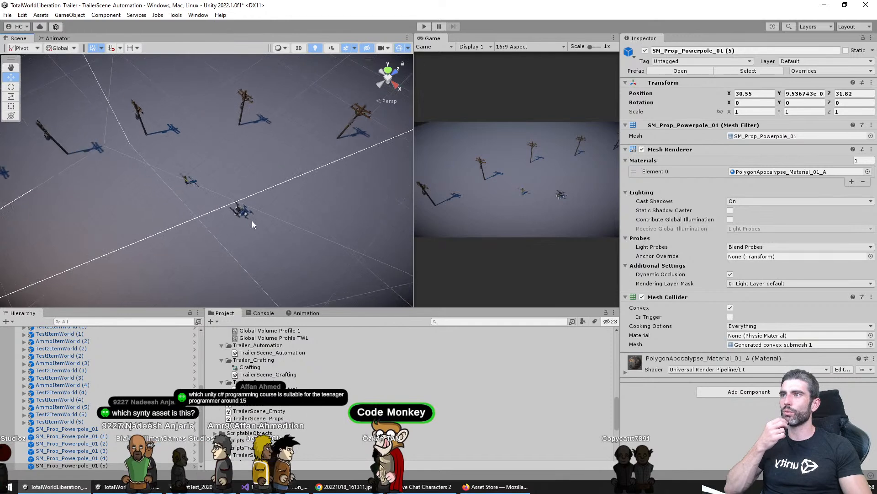
left_click(249, 220)
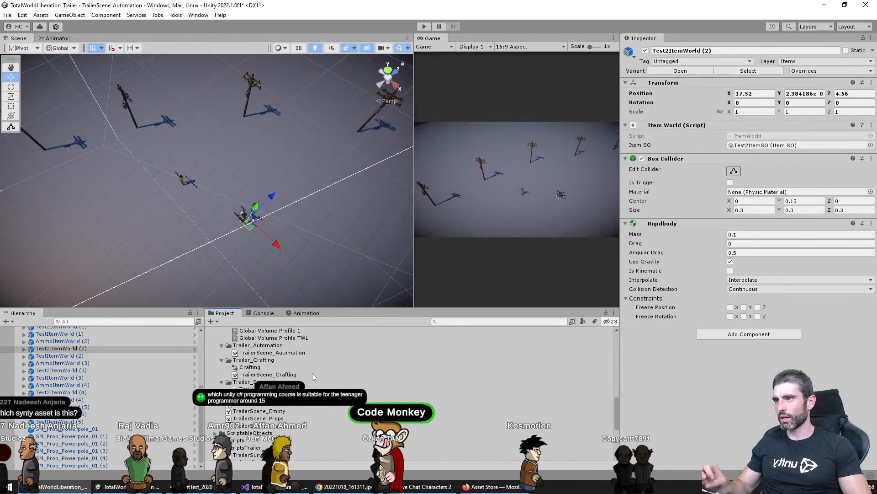
double_click(281, 419)
left_click(433, 264)
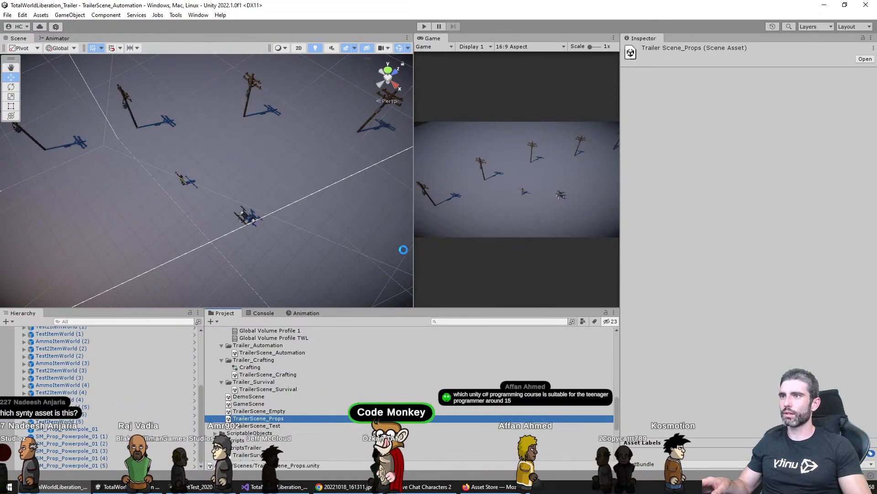
Look over the available props in the maximized Scene view for pieces to use in the automation shot, and restore the layout
key("shift+space")
right_click_drag(265, 157, 430, 270)
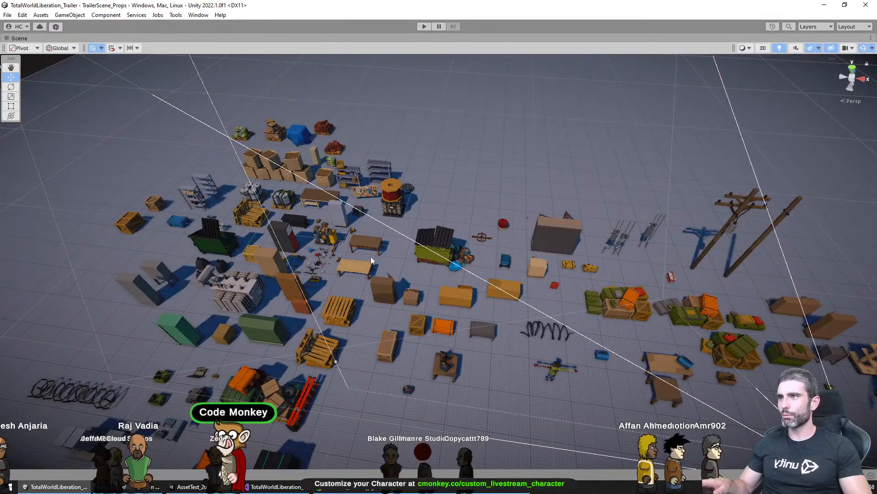
middle_click_drag(372, 261, 324, 156)
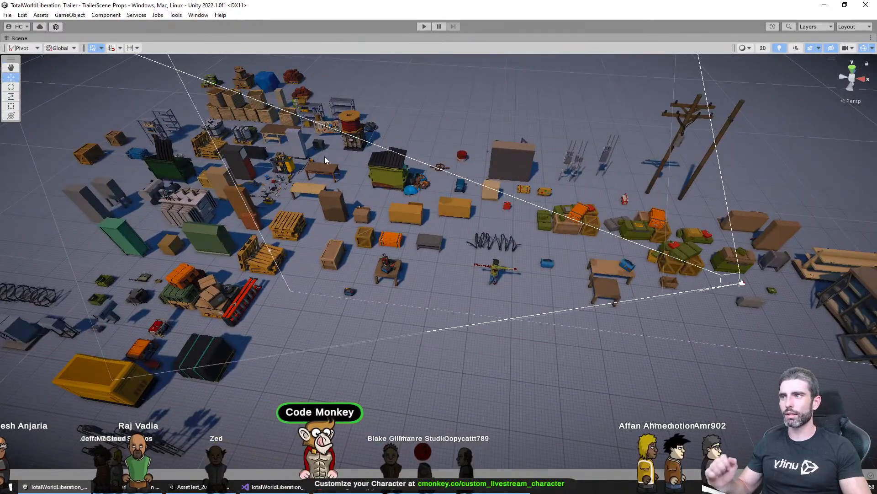
middle_click_drag(426, 226, 413, 266)
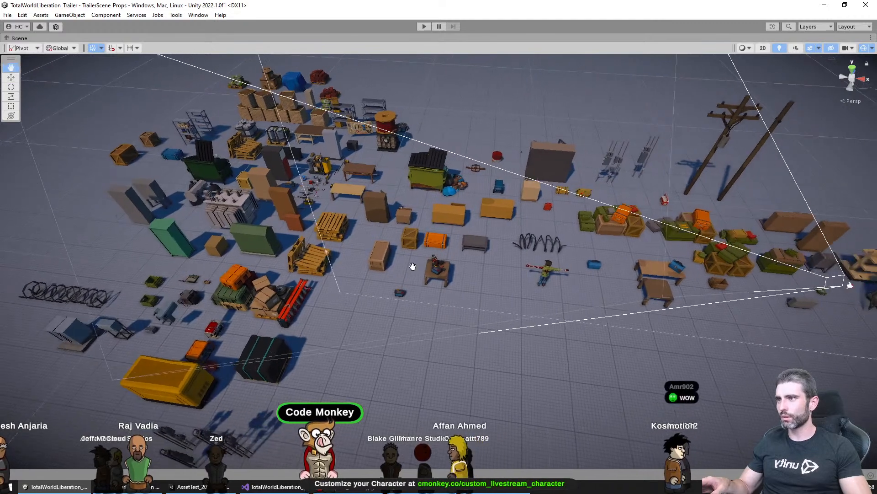
key("shift+space")
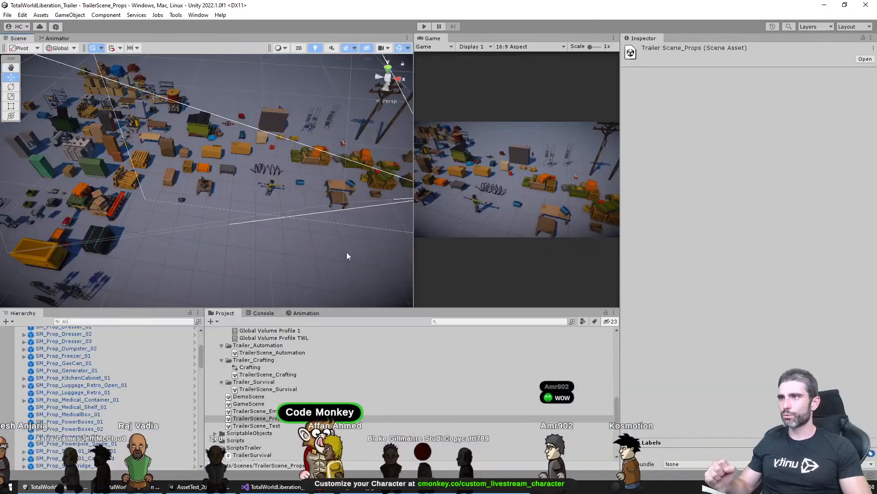
Open the TrailerScene_Crafting scene and bring its workbench setup into view
double_click(281, 375)
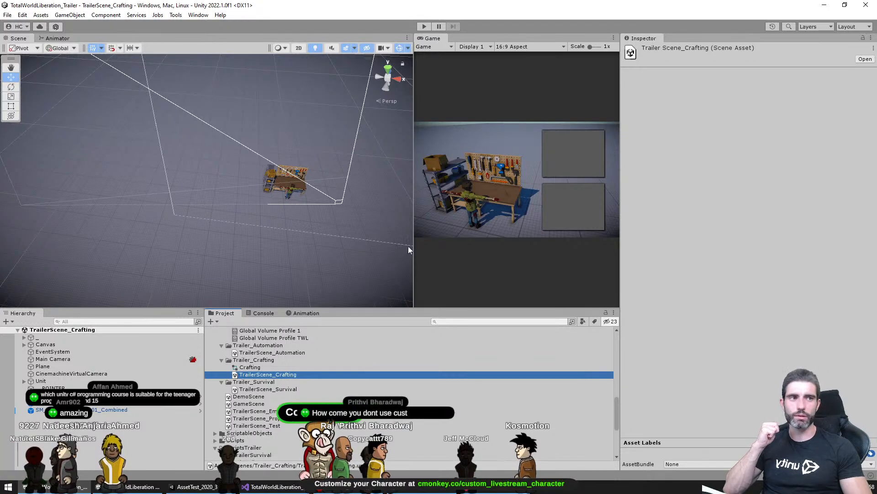
middle_click_drag(333, 202, 293, 221)
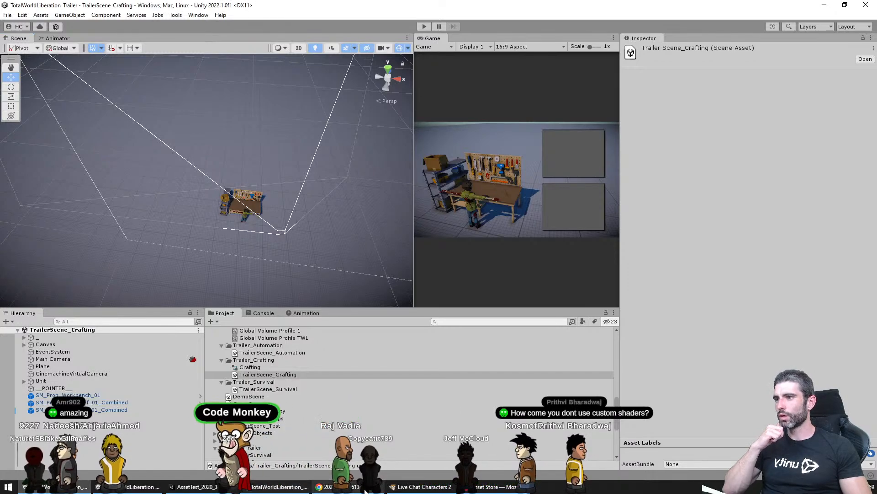
Switch to Chrome, review the Code Monkey site's search results for c# and its courses page, and return to Unity
left_click(338, 487)
left_click(45, 7)
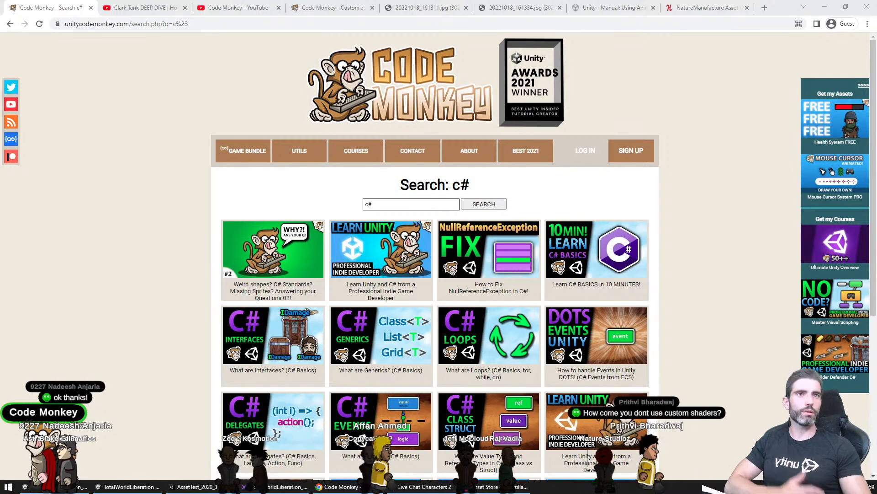
scroll(704, 202, "down", 2)
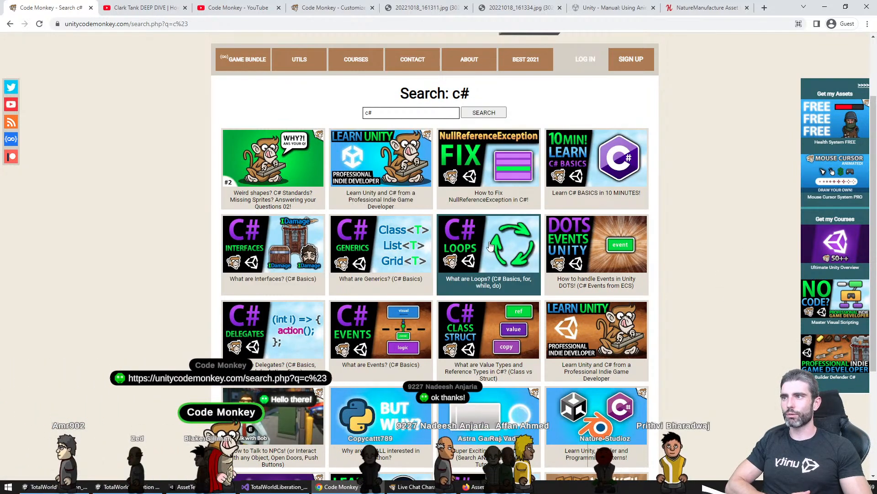
scroll(450, 218, "down", 2)
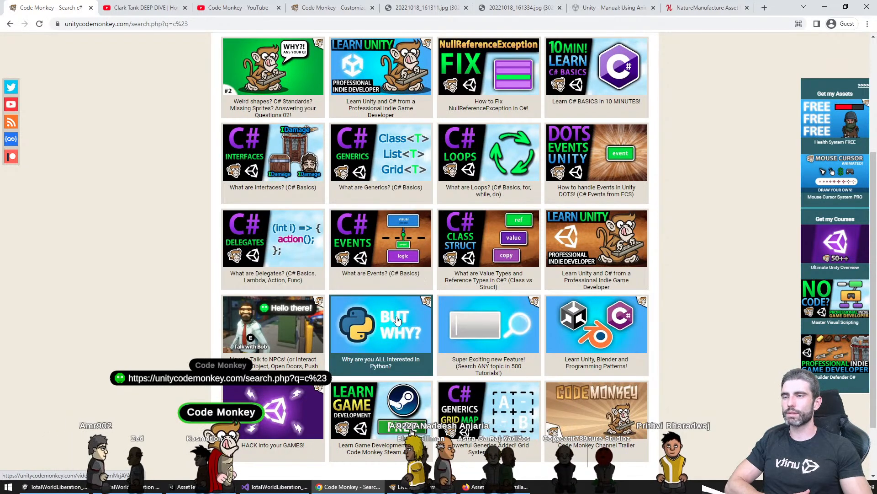
scroll(485, 246, "up", 4)
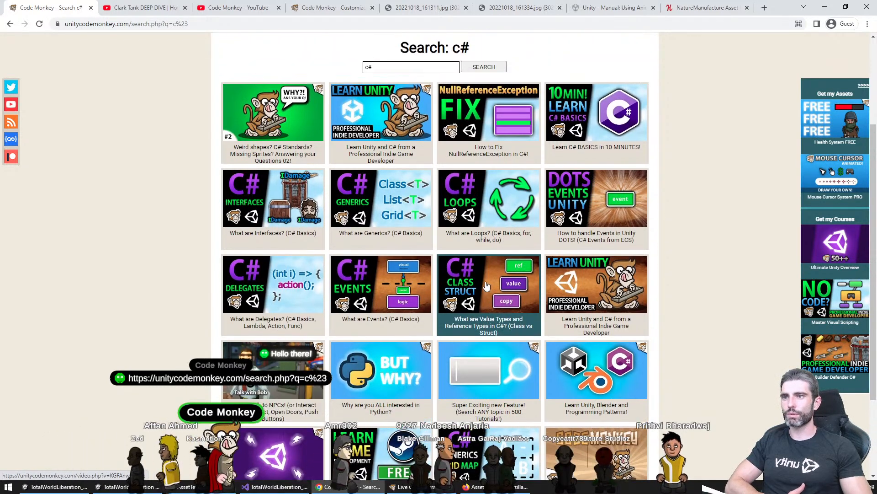
scroll(508, 337, "down", 5)
scroll(509, 338, "up", 4)
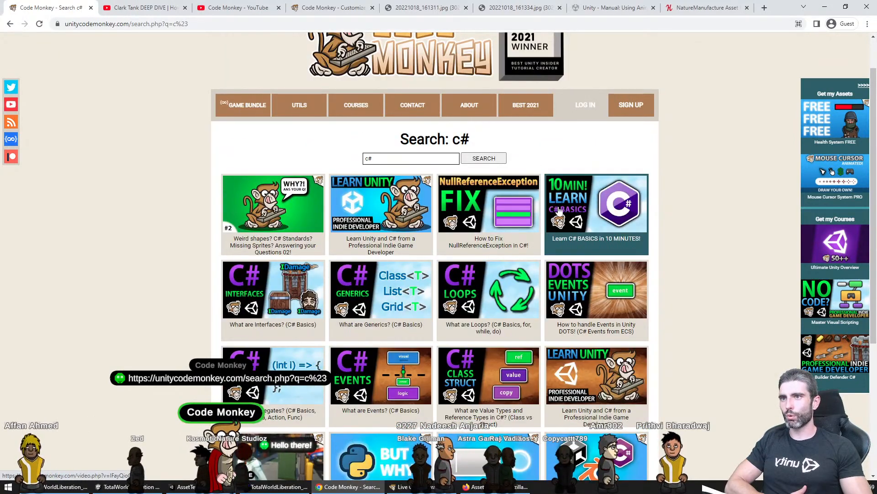
scroll(503, 274, "down", 2)
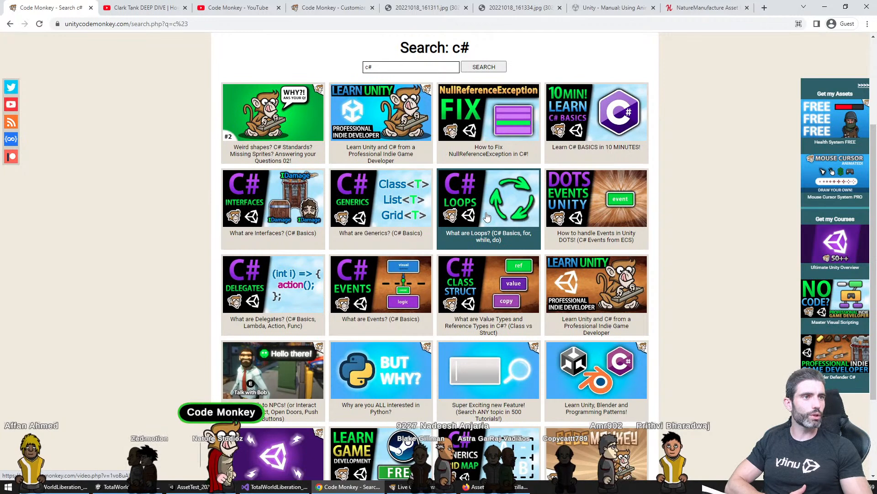
scroll(488, 217, "up", 3)
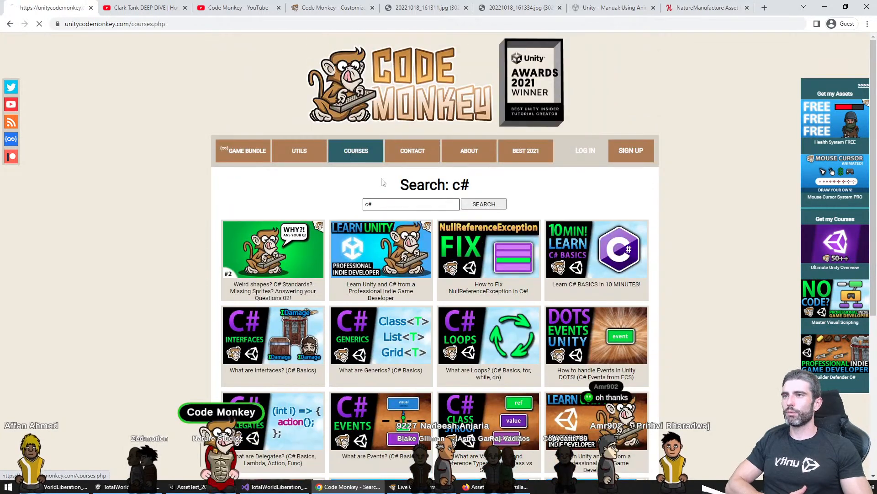
scroll(716, 256, "down", 1)
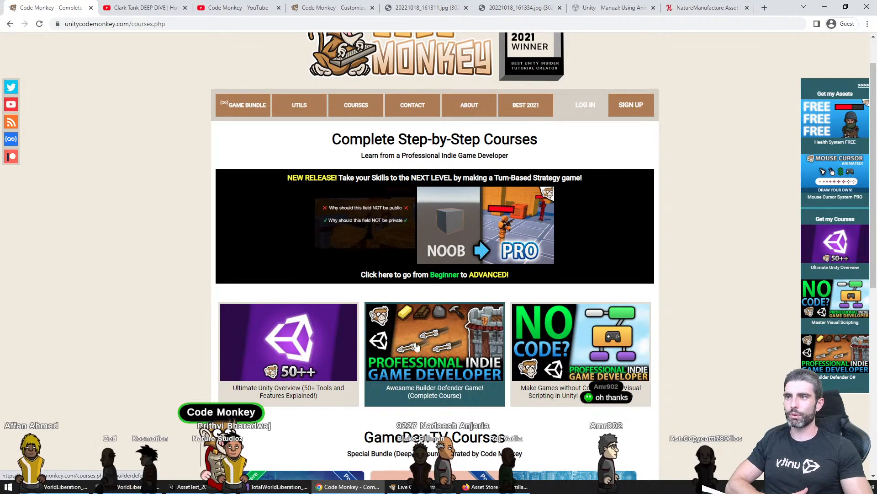
scroll(402, 338, "up", 1)
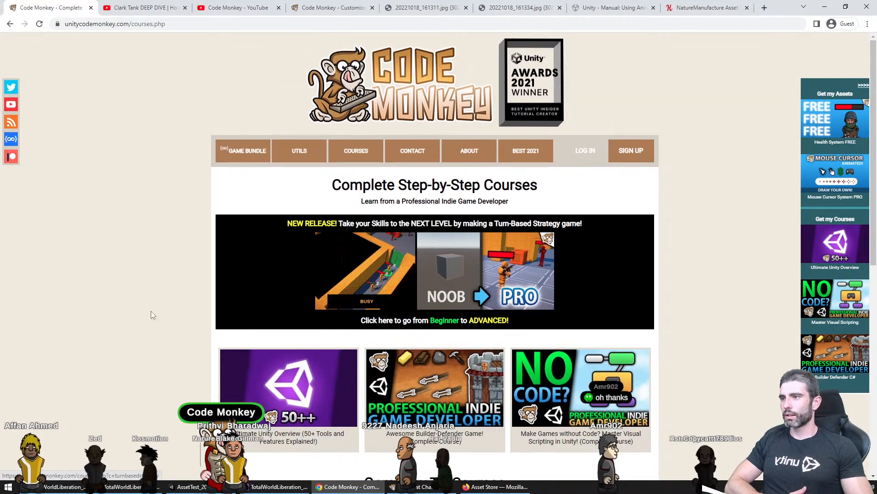
key("alt+Tab")
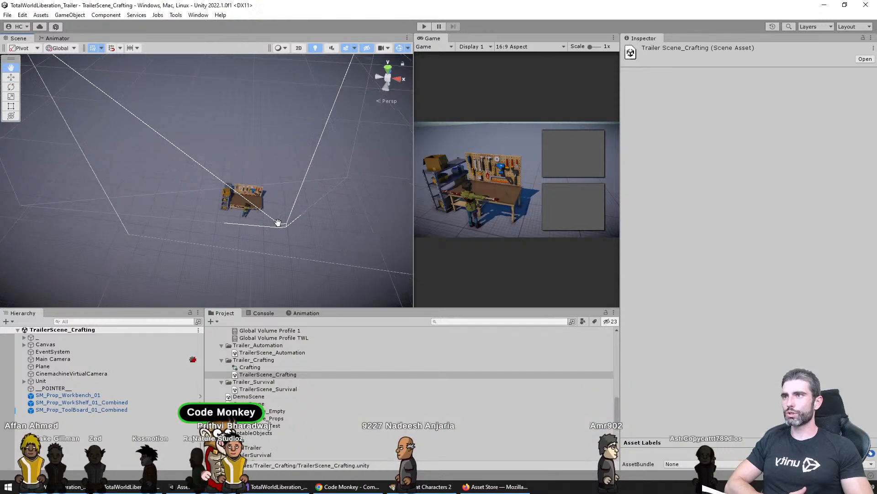
Copy the workbench, work shelf and tool board from the crafting scene into TrailerScene_Automation
scroll(274, 228, "up", 5)
key("w")
left_click(224, 187)
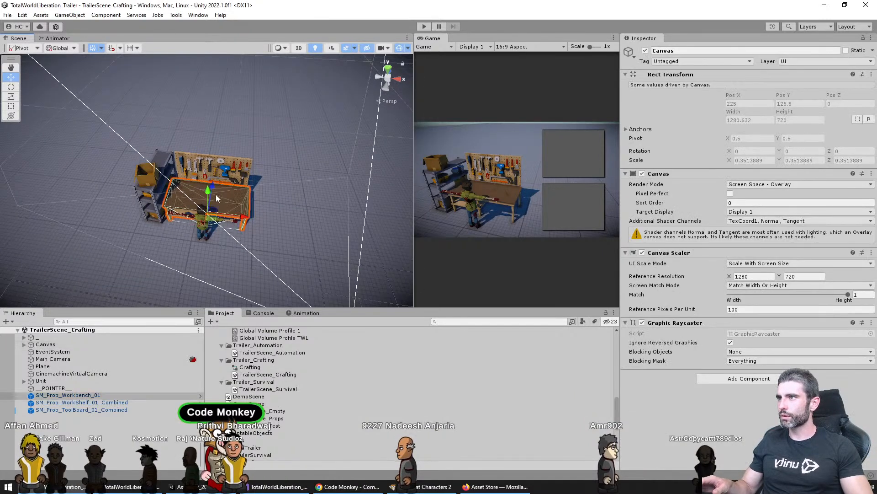
left_click(154, 182, "shift")
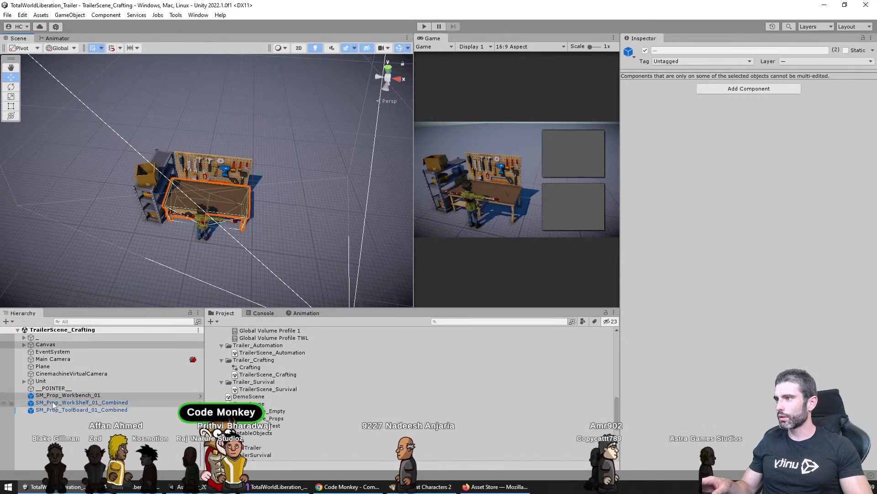
left_click(54, 409, "shift")
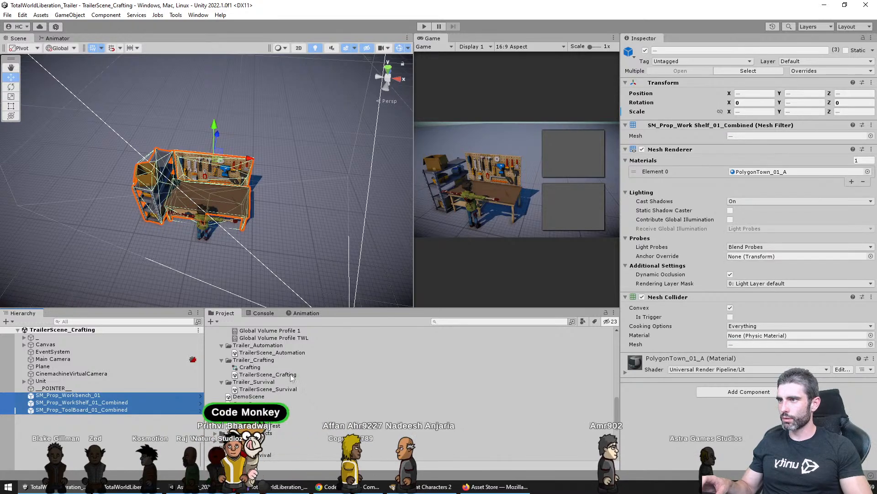
double_click(292, 352)
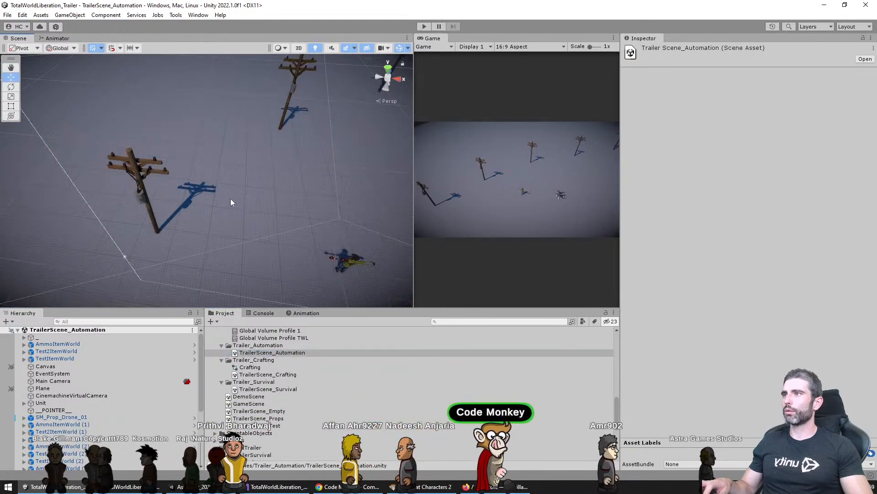
key("ctrl+v")
Locate the pasted workbench group and check its placement among the poles in the maximized Game view
left_click_drag(280, 235, 219, 490)
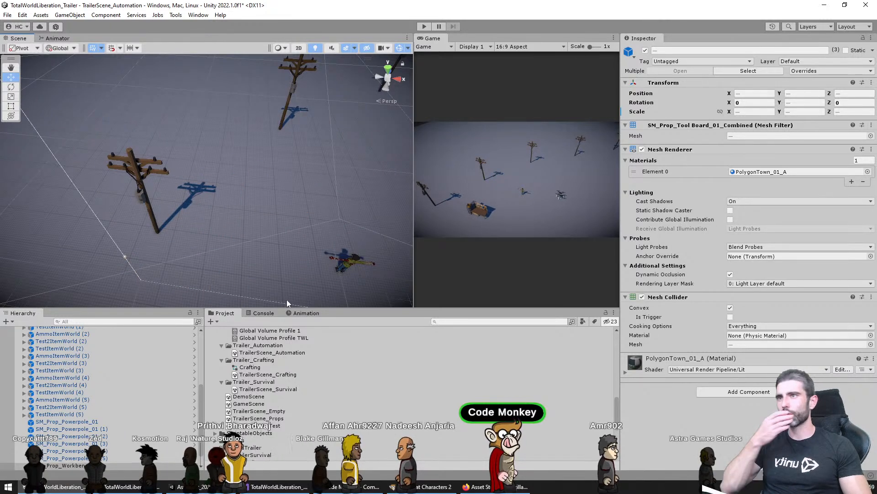
key("f")
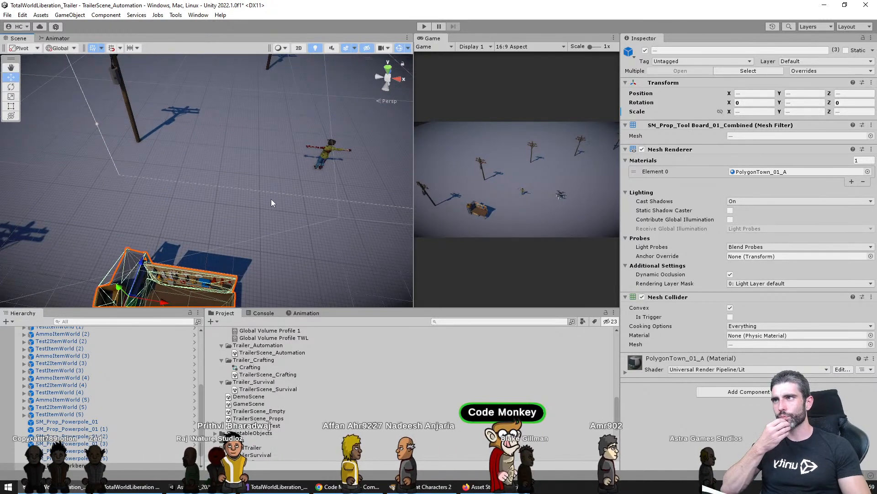
scroll(270, 199, "down", 5)
scroll(208, 241, "down", 3)
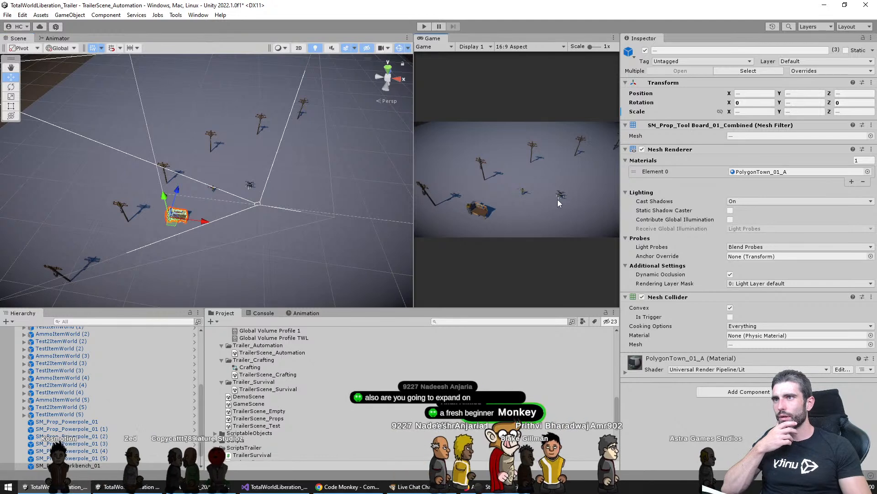
key("shift+space")
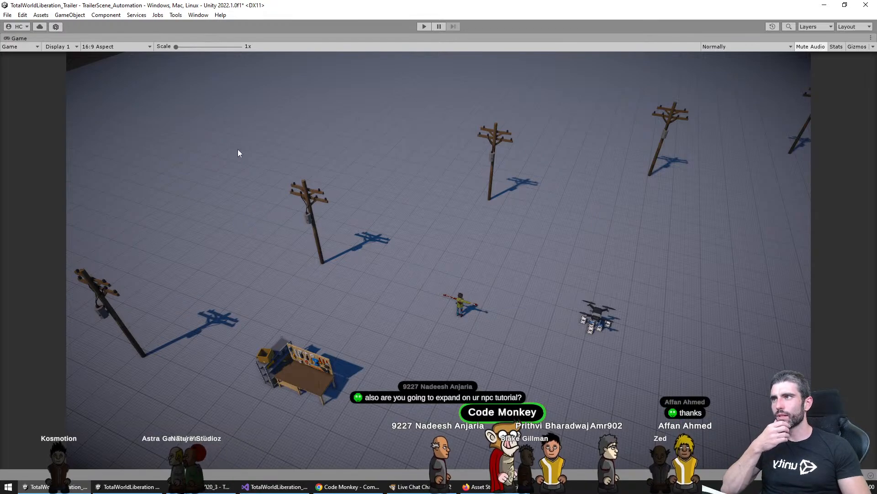
Switch to Chrome, review the storyboard notes in 20221018_161311.jpg, and return to Unity
left_click(346, 487)
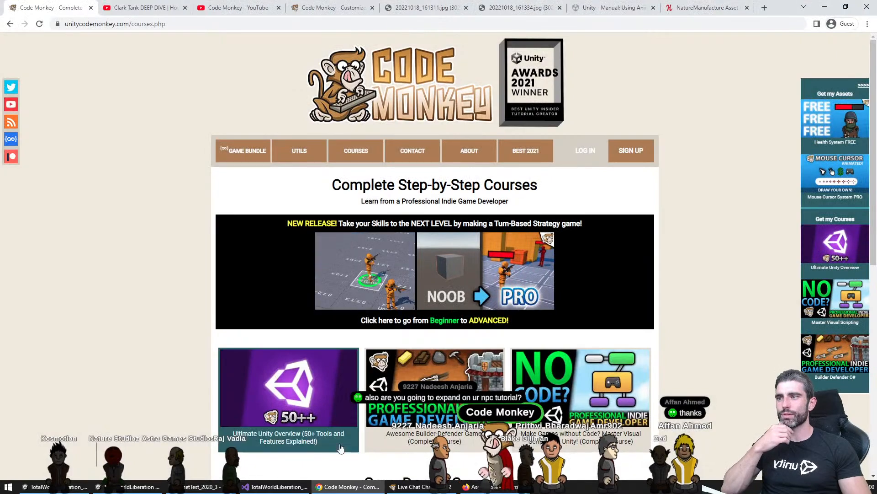
left_click(412, 8)
scroll(387, 234, "up", 4)
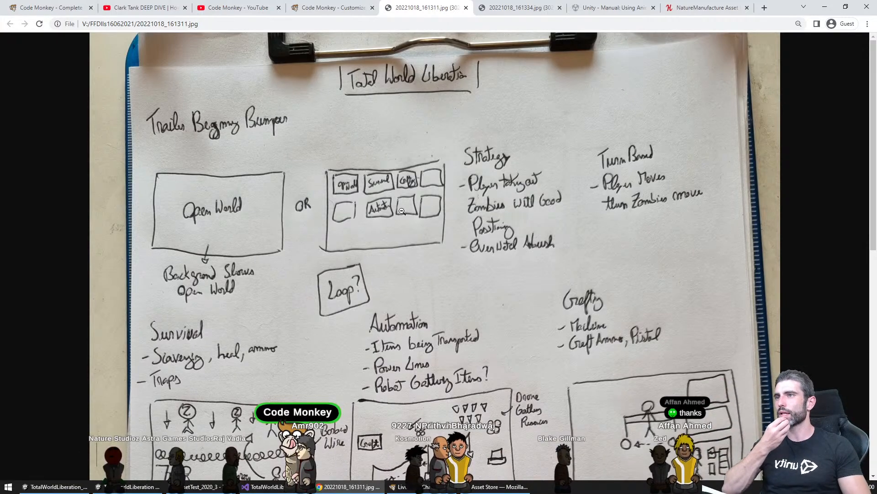
scroll(402, 211, "down", 3)
scroll(421, 187, "up", 3)
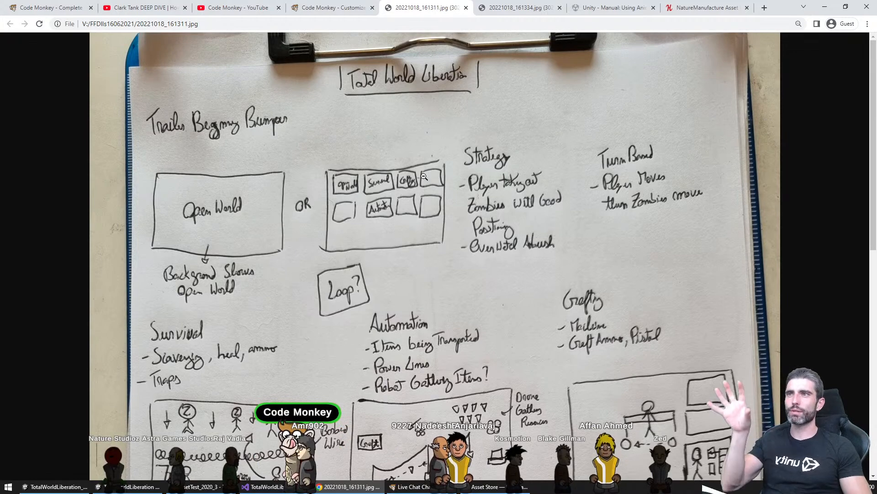
left_click(360, 489)
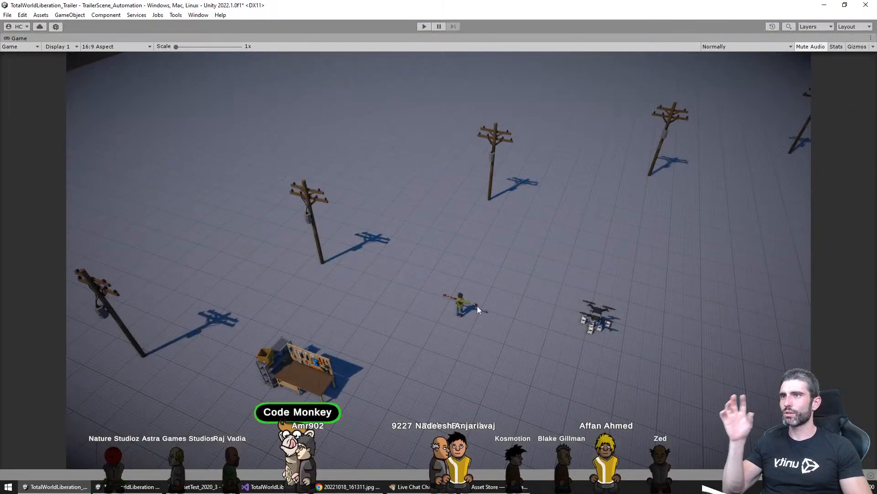
Restore the editor layout, widen the Game view, and reposition SM_Prop_Powerpole_01 near the workbench to about X -6.3, Z -5.33
key("shift+space")
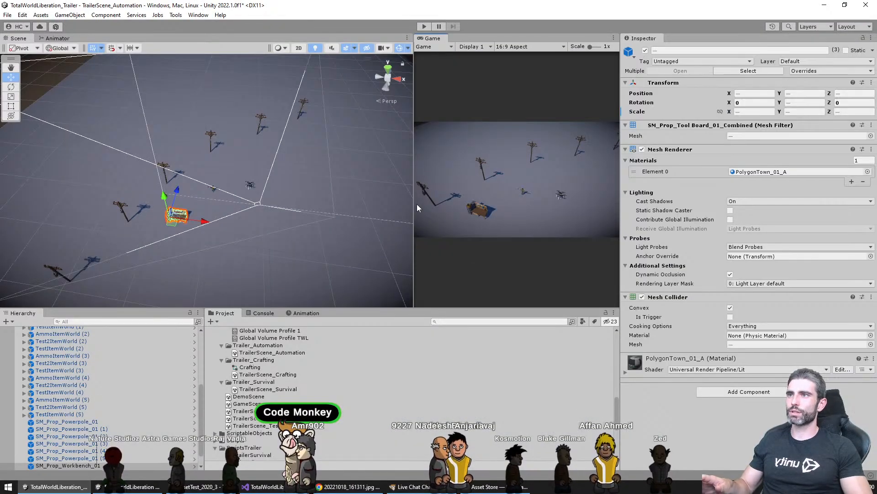
left_click_drag(414, 204, 305, 209)
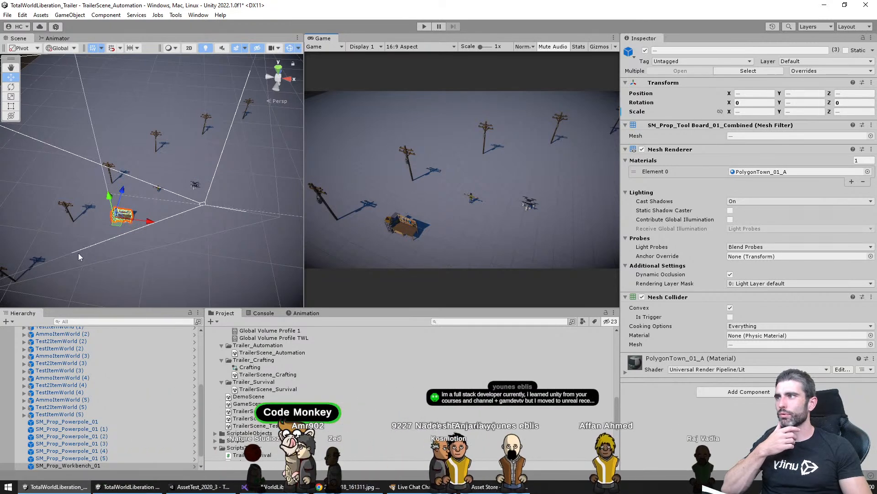
middle_click_drag(78, 254, 218, 192)
left_click(209, 157)
middle_click_drag(210, 156, 161, 199)
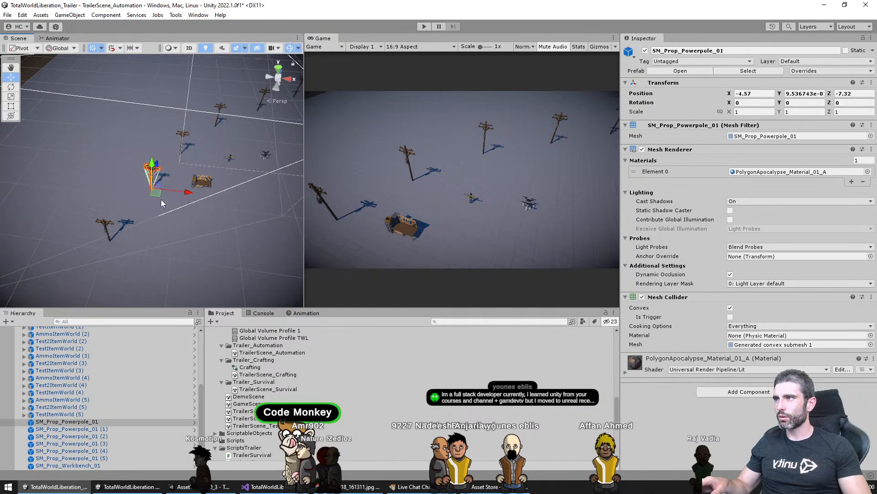
left_click_drag(158, 187, 188, 201)
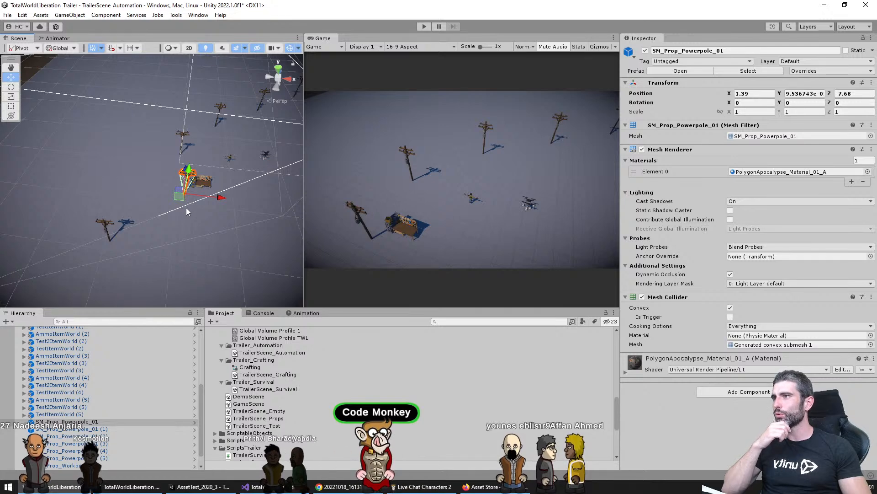
left_click_drag(166, 191, 138, 182)
right_click_drag(196, 161, 205, 175)
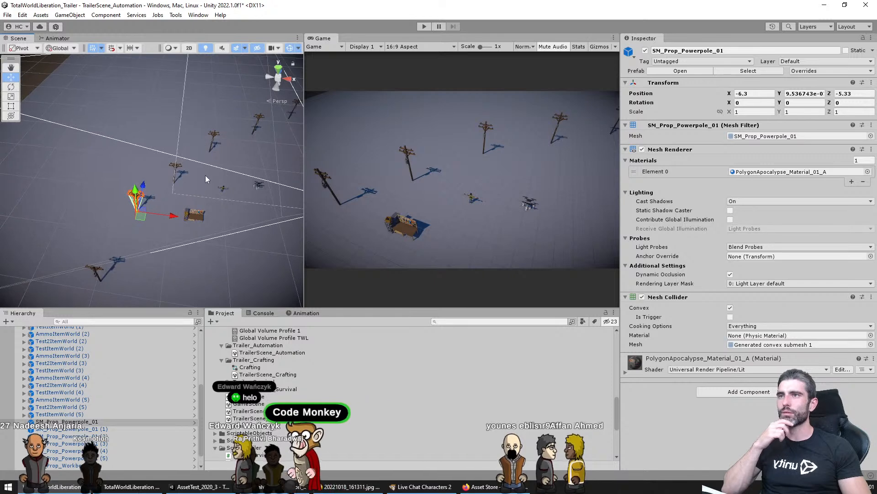
Respace the poles: Powerpole_01 (2) to about X 8.5, Z 13.5, (1) to X 2.02, Z 2.89, and Powerpole_01 to X -2.61, Z -7.16
left_click(213, 138)
left_click_drag(203, 152, 211, 160)
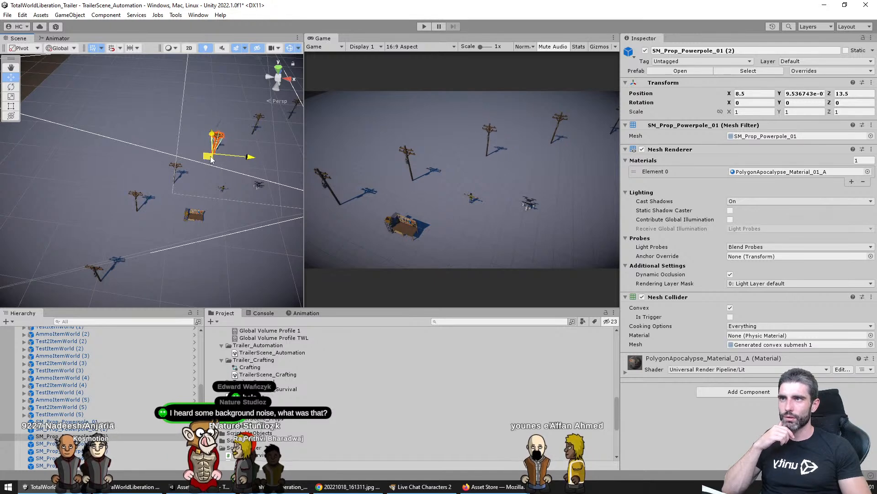
left_click(177, 169)
left_click_drag(188, 189, 191, 191)
left_click(136, 199)
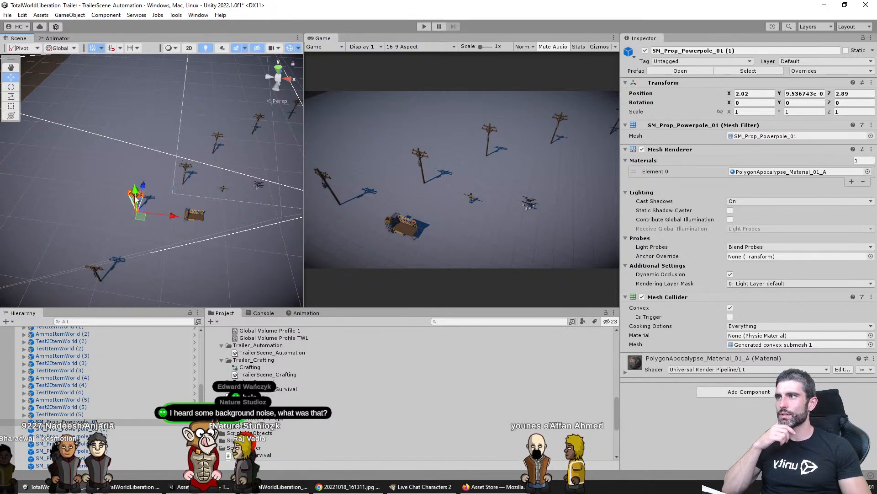
left_click_drag(140, 213, 163, 227)
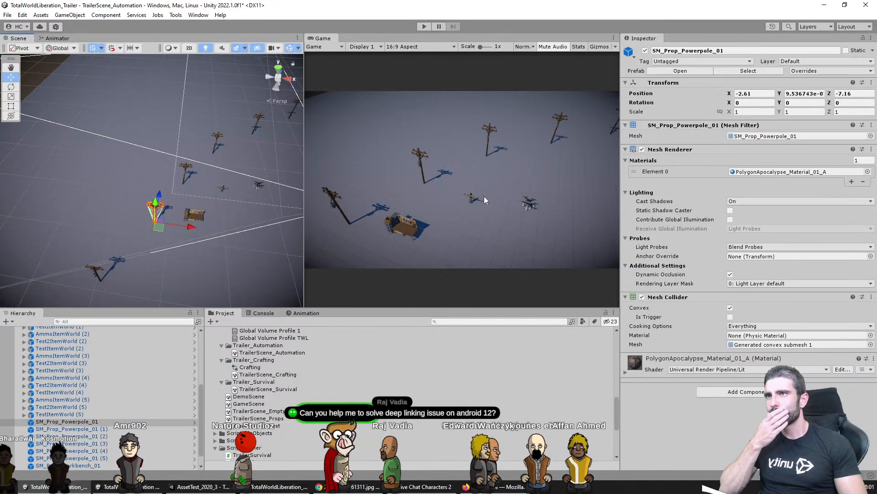
Check the Automation sketch in the Chrome storyboard photo and return to Unity
key("alt+Tab")
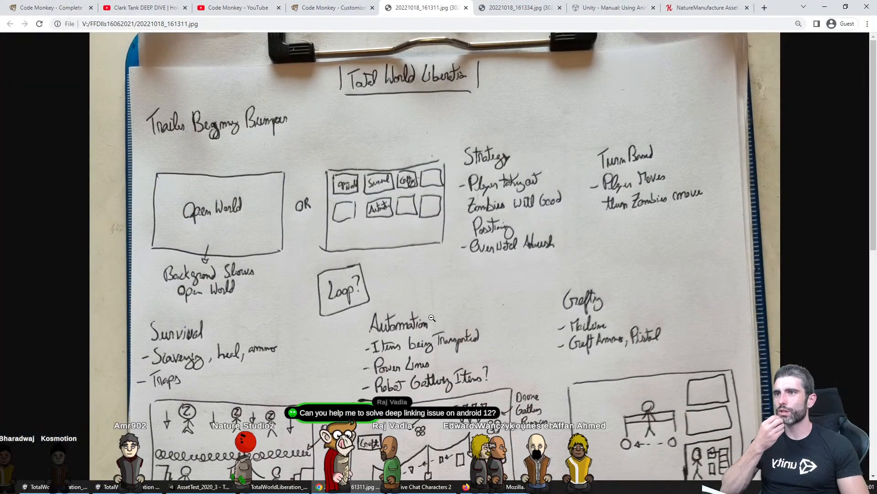
scroll(432, 318, "down", 4)
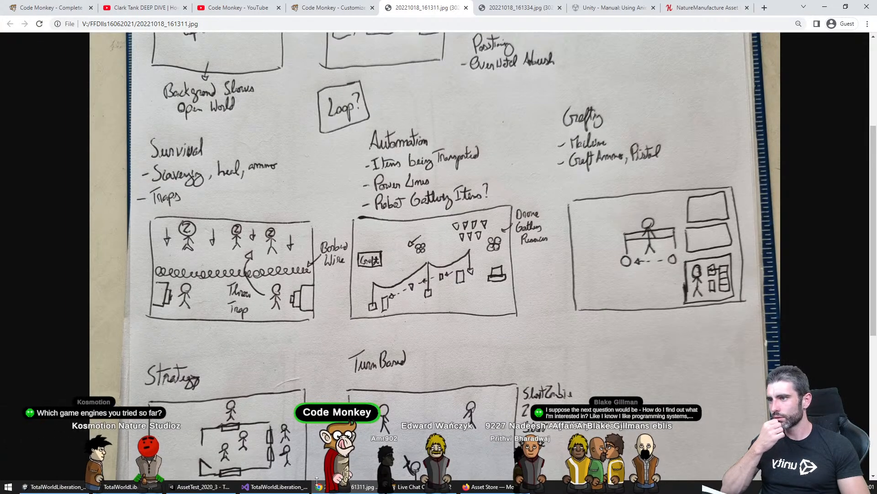
key("alt+Tab")
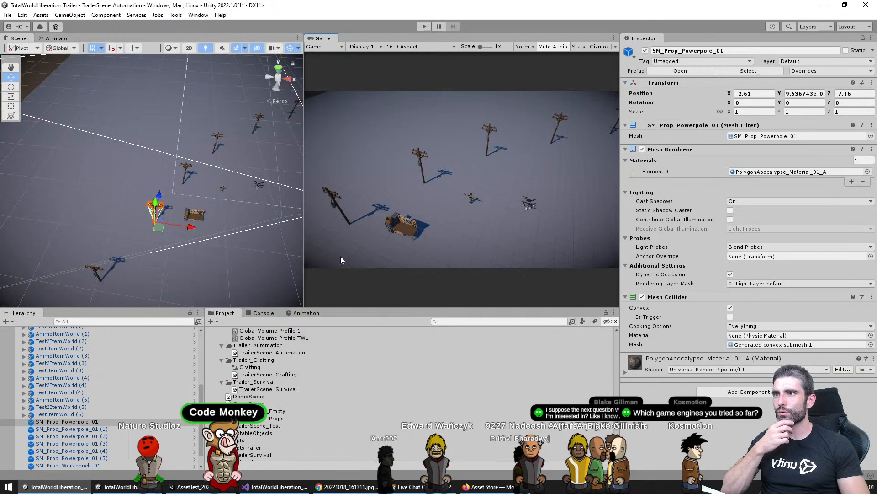
Select the workbench, work shelf and tool board together and move the group farther away from the nearest power pole
left_click(196, 213)
scroll(228, 269, "up", 3)
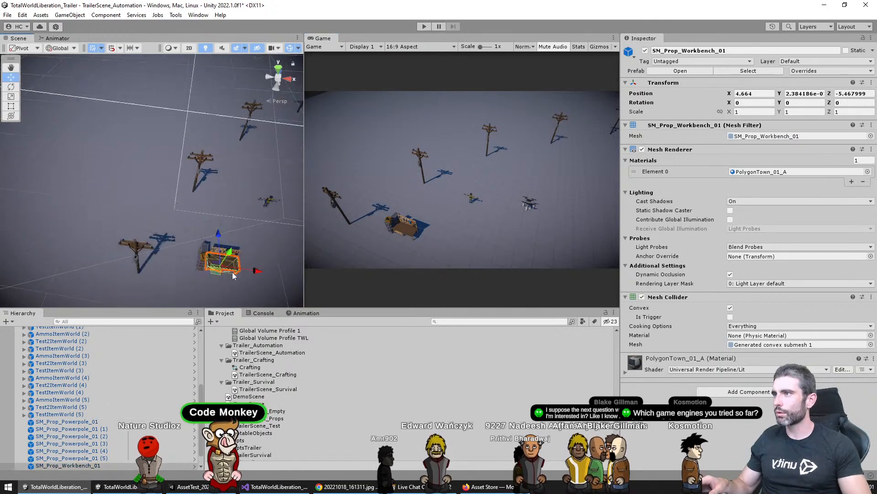
scroll(232, 273, "up", 2)
middle_click_drag(233, 273, 131, 199)
left_click_drag(58, 121, 146, 181)
middle_click_drag(87, 169, 178, 205)
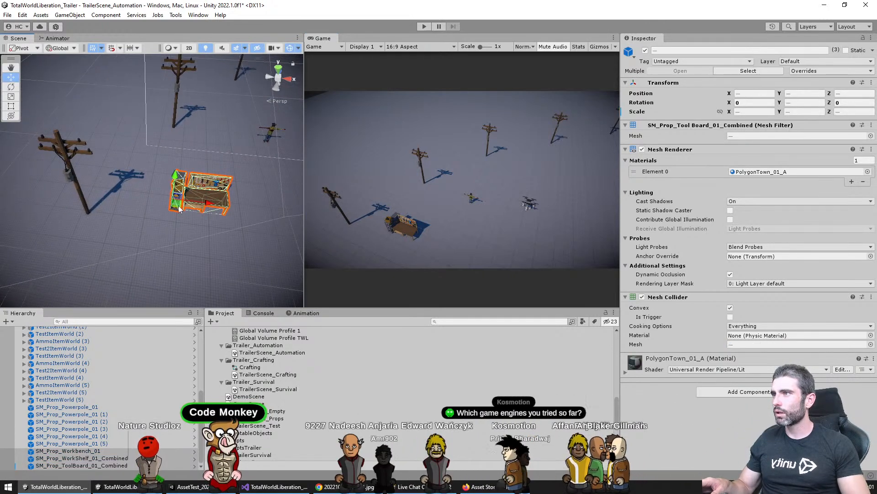
left_click_drag(178, 208, 217, 234)
key("e")
key("ctrl+z")
middle_click_drag(217, 234, 78, 221)
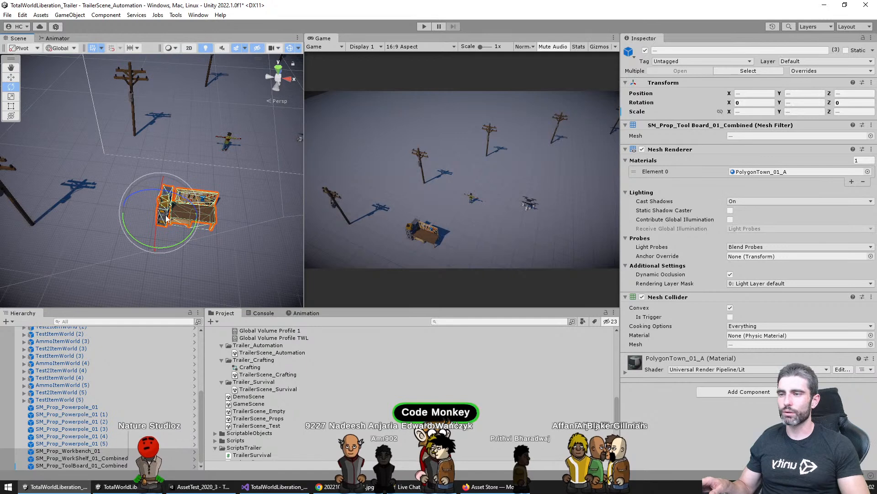
Select the drone together with its cluster of items and move them farther back on the ground, away from the character
key("w")
left_click_drag(130, 176, 145, 215)
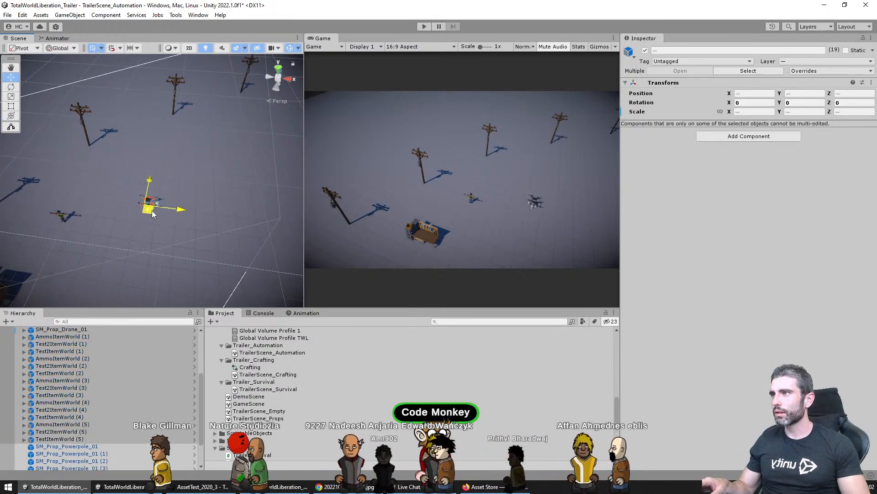
left_click(143, 234)
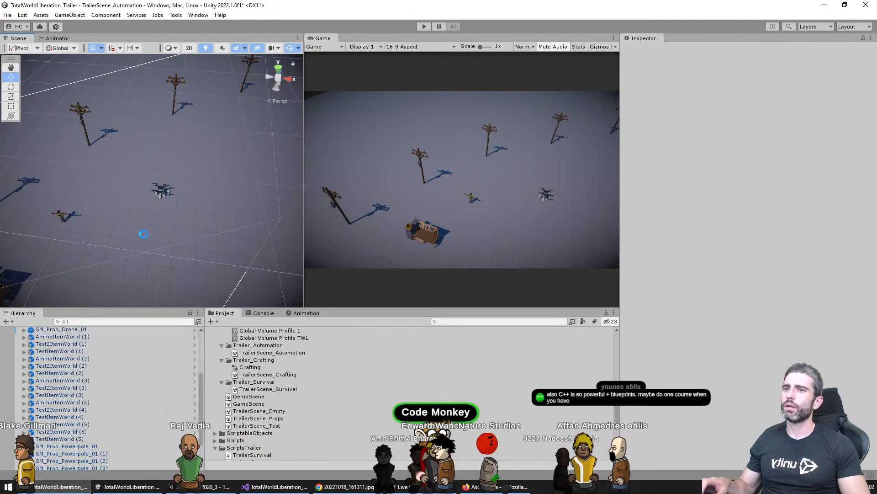
Move the drone off its items and duplicate the item cluster several times to form a larger spread on the ground
scroll(145, 233, "up", 3)
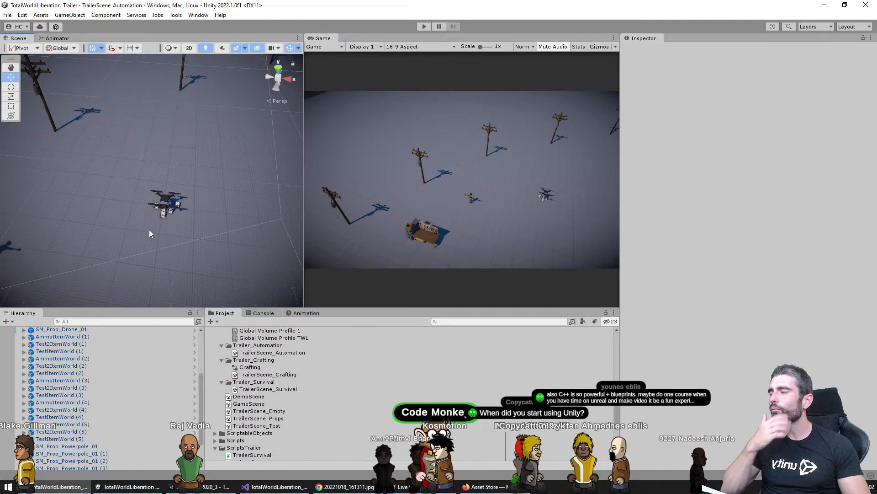
left_click(169, 204)
left_click_drag(171, 201, 220, 171)
mouse_move(144, 189)
left_mouse_down()
mouse_move(202, 229)
mouse_move(158, 202)
mouse_move(158, 191)
mouse_move(142, 183)
mouse_move(136, 194)
left_mouse_up()
key("ctrl+d")
key("ctrl+d")
key("ctrl+d")
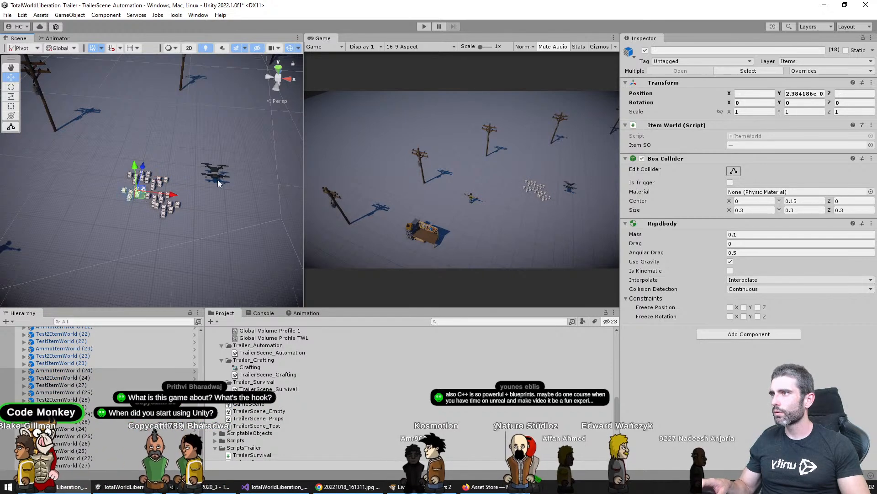
Move the drone back over the item pile and set its Y position to 3
left_click(217, 179)
left_click_drag(211, 185, 151, 192)
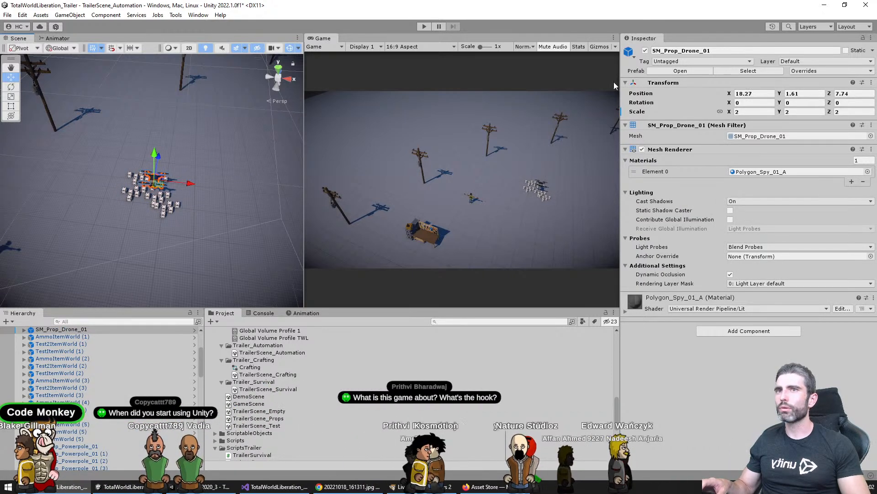
left_click(813, 93)
key("BackSpace")
key("BackSpace")
key("BackSpace")
key("BackSpace")
type("3")
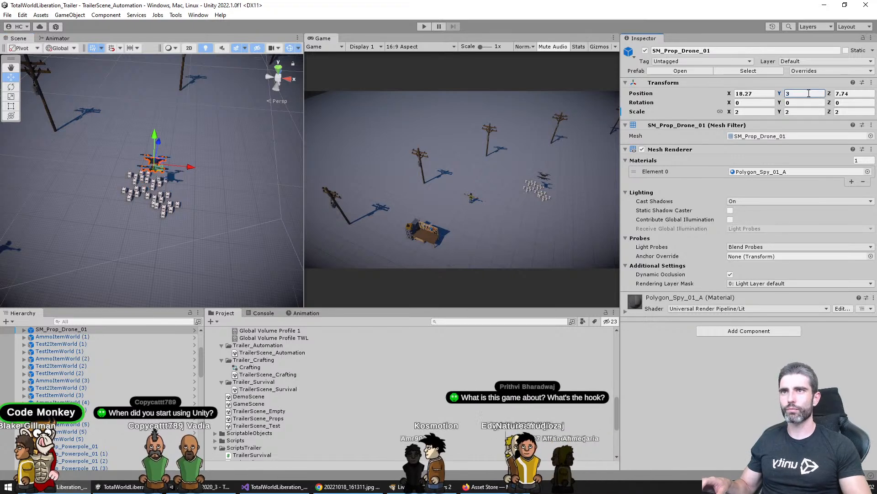
left_click(507, 193)
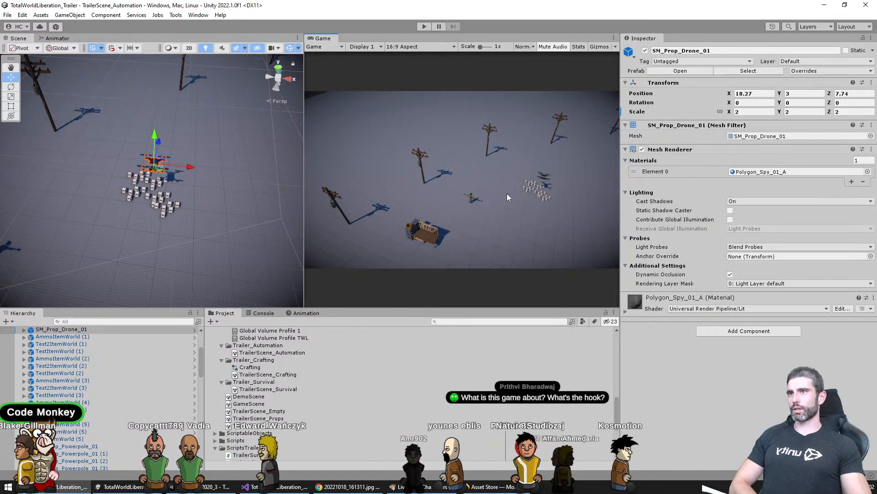
Play-test the scene to see how the items scatter, enlarge the Game view, and stop playback
left_click(424, 26)
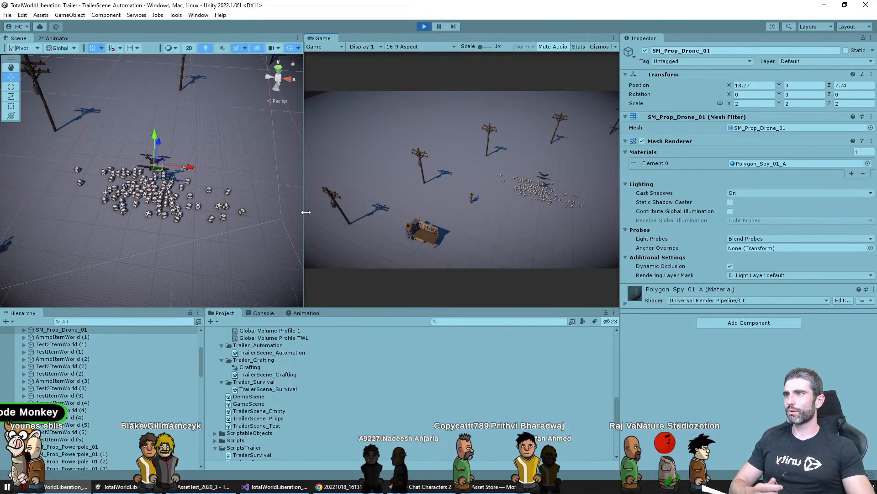
left_click_drag(305, 212, 272, 229)
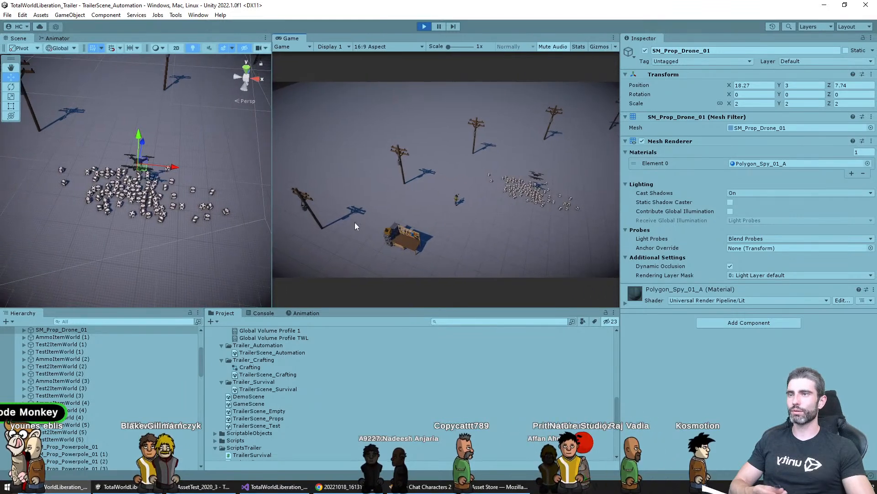
left_click(424, 26)
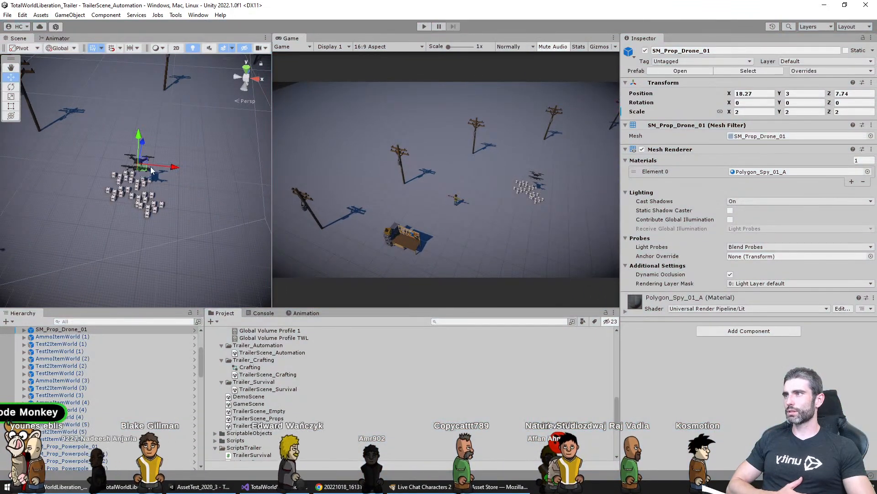
Move the drone aside, duplicate the whole item pile next to the original, and play-test the larger pile
left_click_drag(150, 166, 240, 145)
left_click_drag(100, 160, 191, 191)
key("ctrl+d")
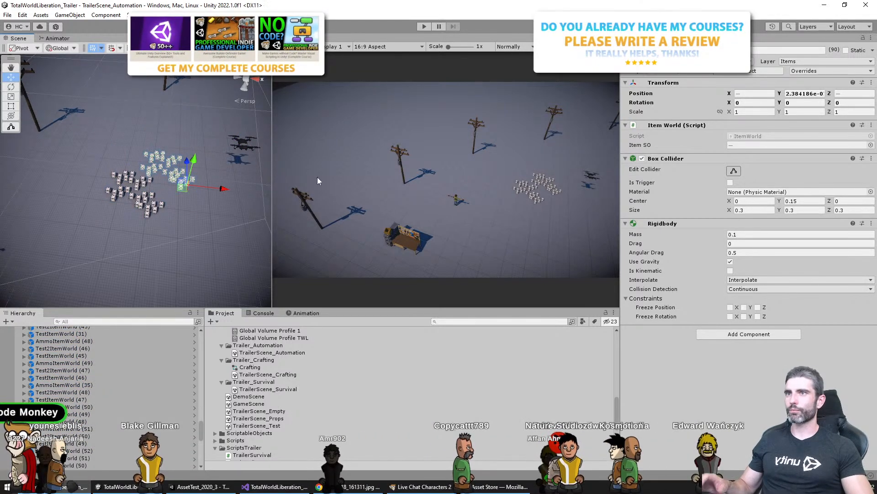
left_click(424, 26)
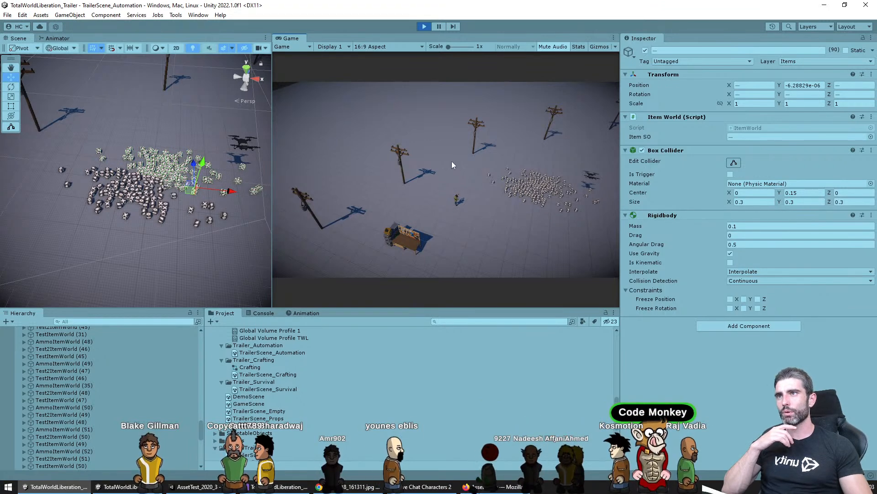
left_click(423, 27)
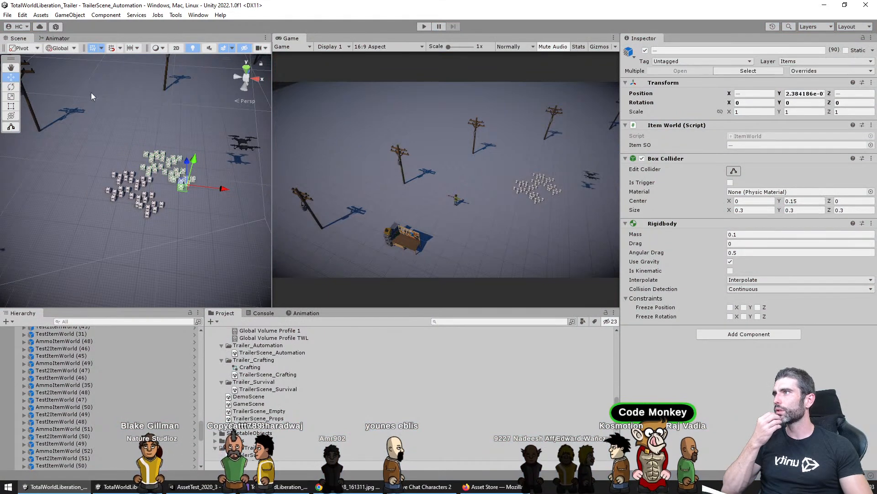
Open the TrailerScene_Props scene, dock the Game view with the Scene view, and survey the available props in the maximized Scene view
scroll(326, 382, "down", 3)
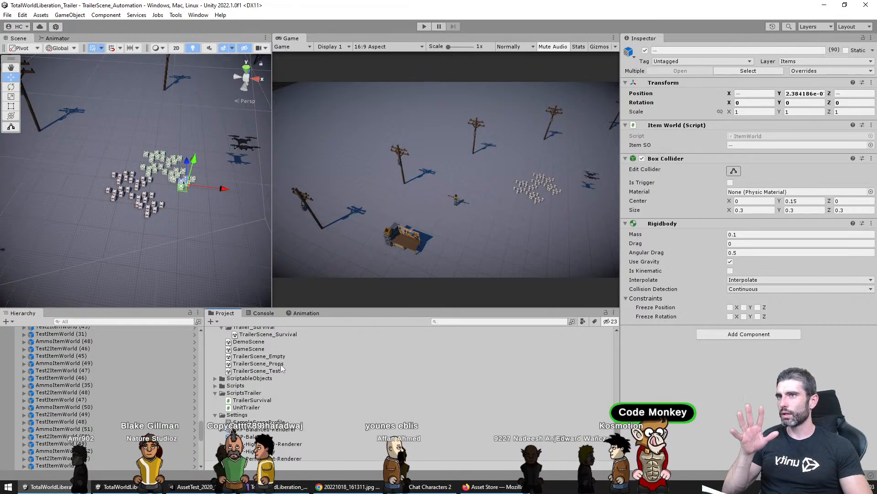
double_click(275, 364)
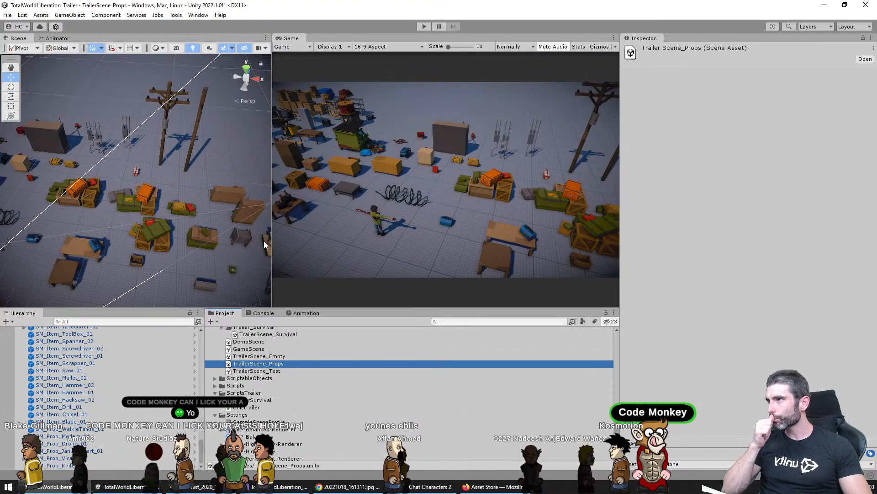
left_click_drag(290, 39, 231, 42)
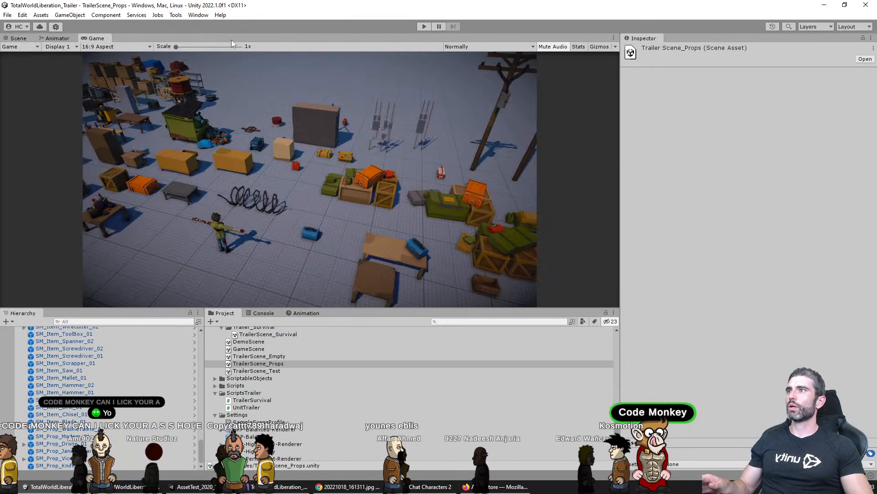
left_click(18, 38)
double_click(19, 38)
scroll(432, 206, "down", 5)
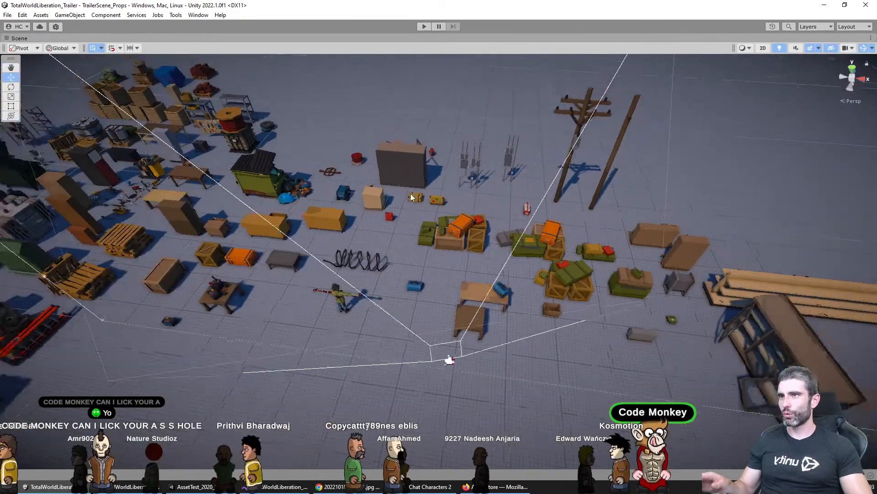
Inspect the crates, pallets, cabinets, suitcases and other props in the TrailerScene_Props scene up close
scroll(432, 207, "up", 5)
middle_click_drag(231, 228, 438, 159)
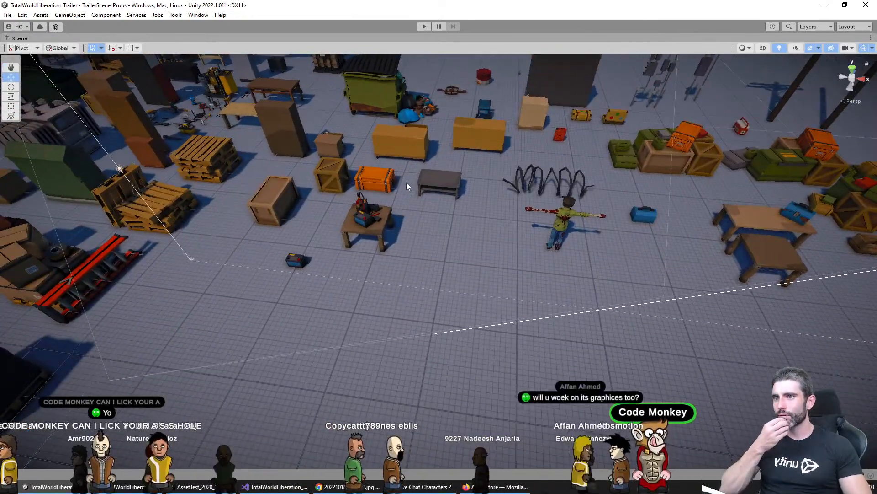
middle_click_drag(337, 179, 476, 193)
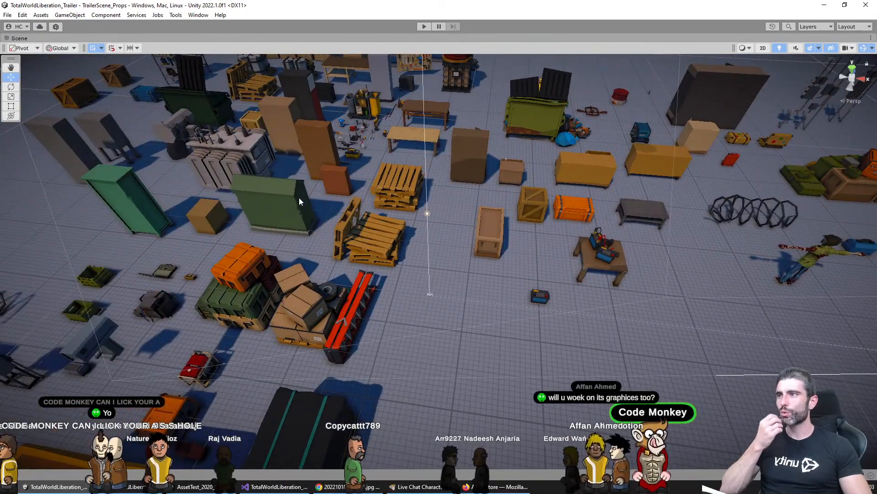
middle_click_drag(299, 198, 420, 258)
key("w")
right_click_drag(420, 258, 789, 222)
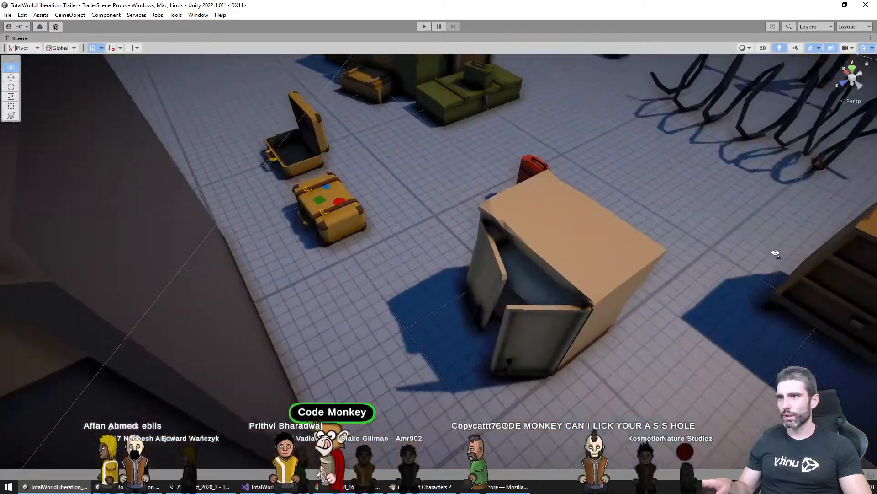
right_click_drag(776, 253, 138, 219)
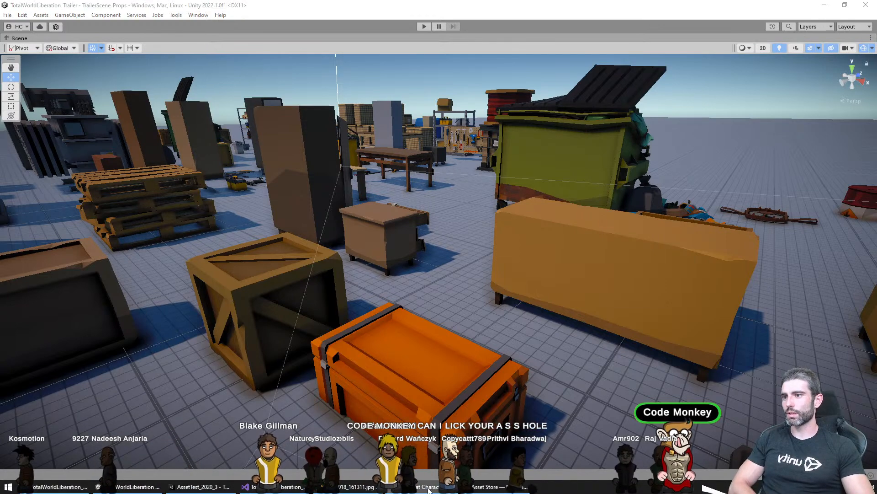
Switch to Chrome, open the Steam store in a new tab, find SpaceChem and view its gameplay screenshots
left_click(344, 488)
key("ctrl+t")
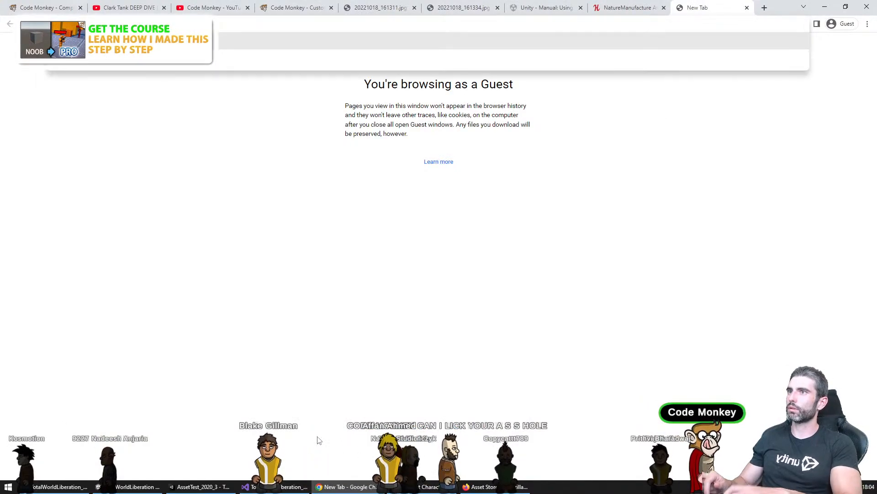
key("Return")
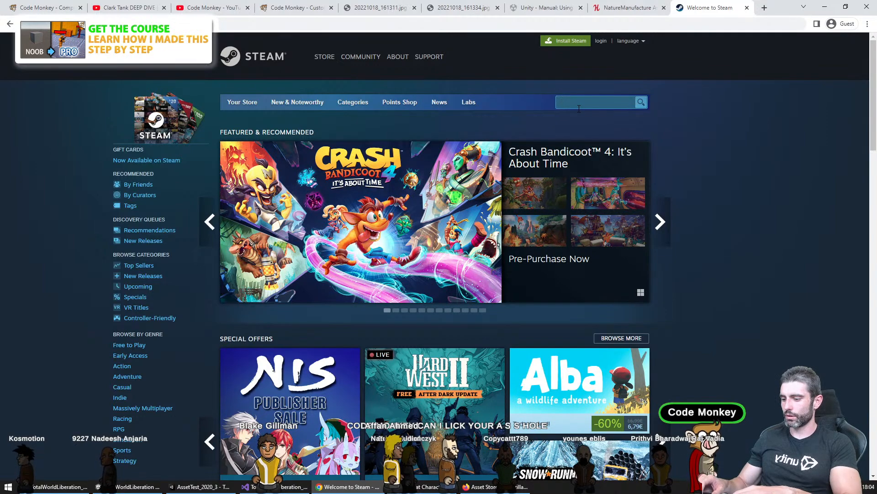
type("spacecehm")
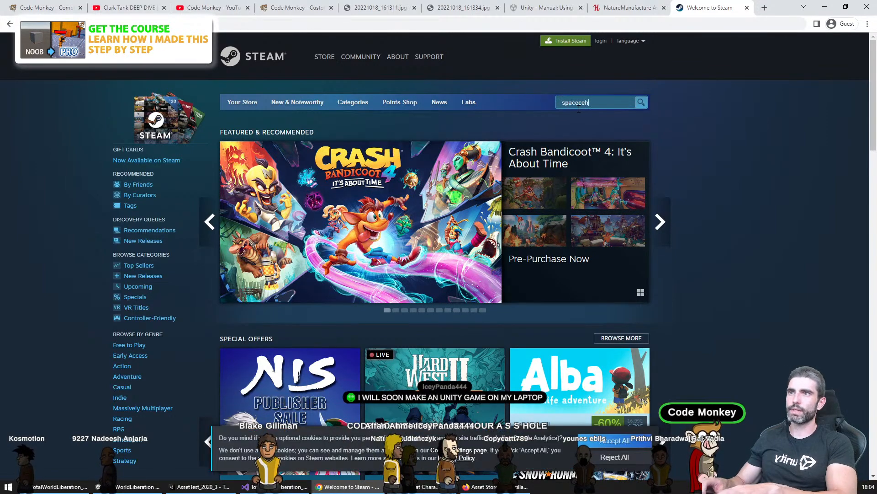
key("BackSpace")
key("BackSpace")
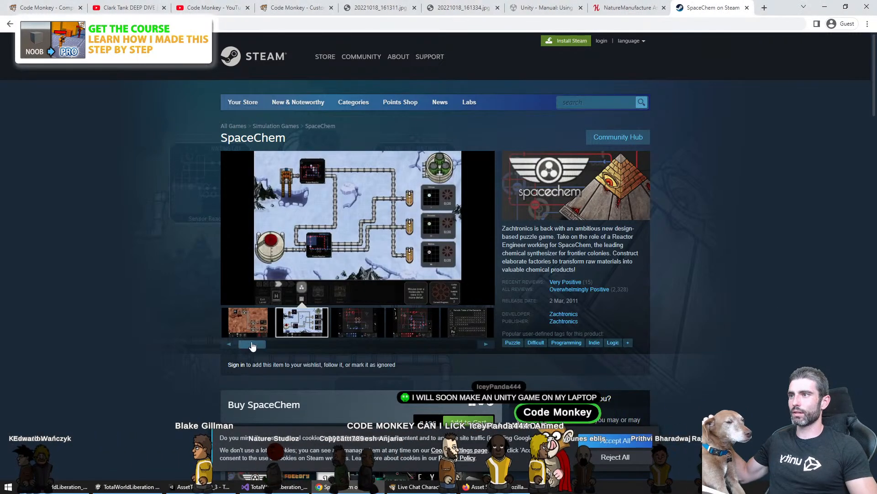
left_click(252, 338)
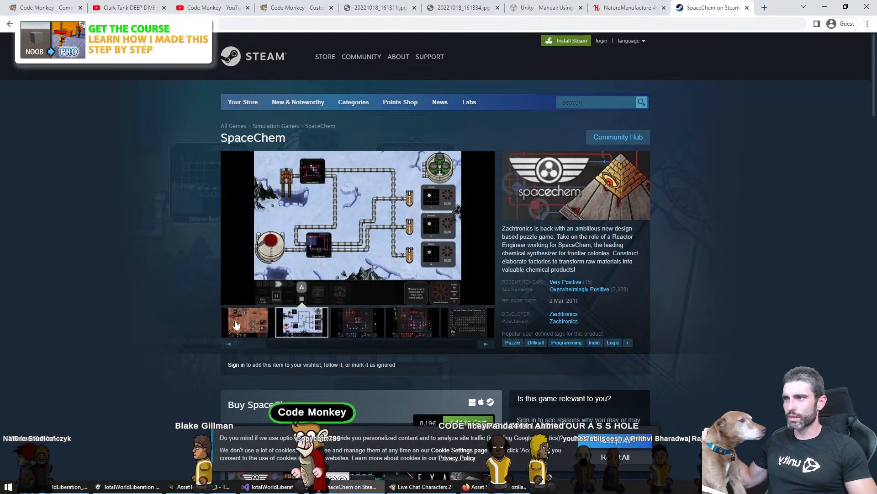
scroll(591, 346, "down", 1)
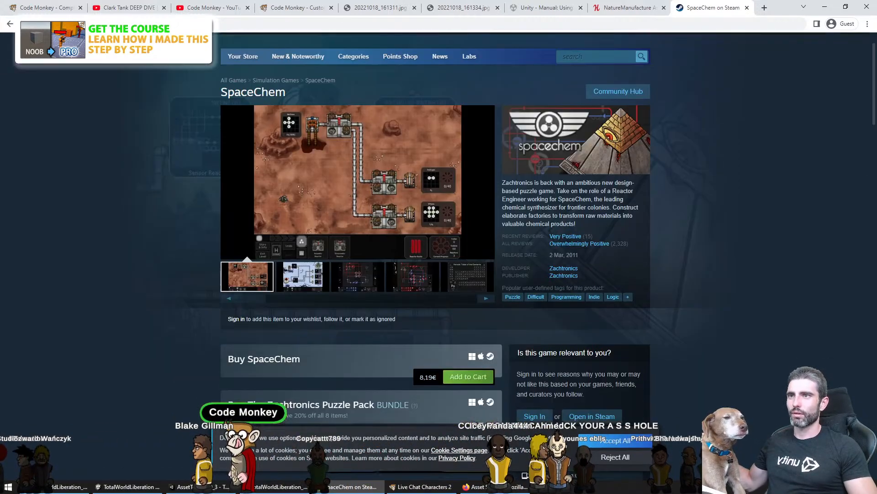
Open the Zachtronics developer page, look through its game list and open the SHENZHEN I/O store page
left_click(564, 276)
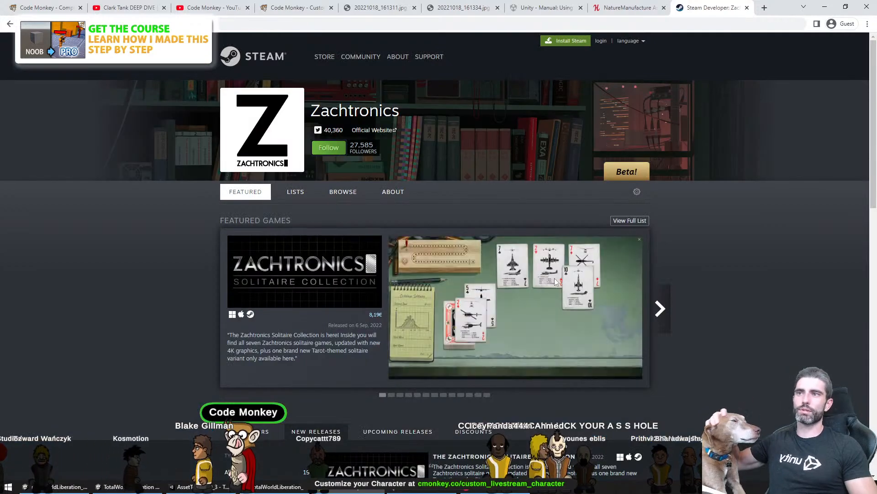
scroll(754, 313, "down", 5)
scroll(747, 316, "down", 3)
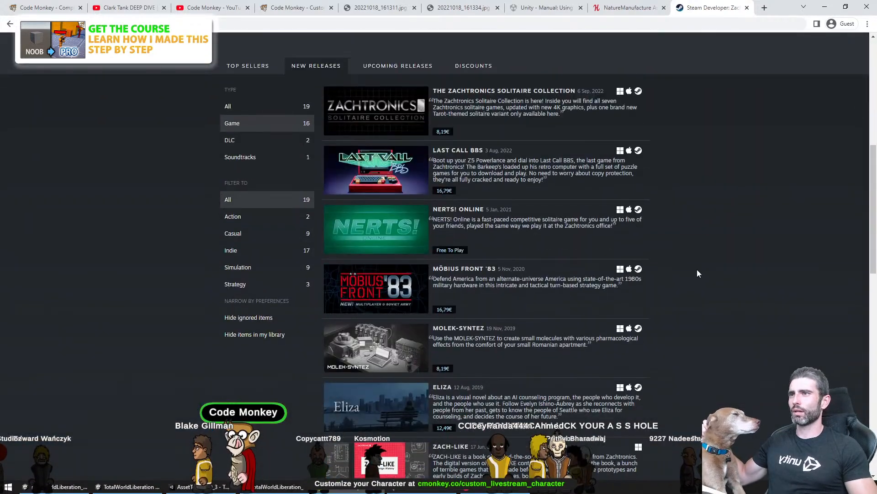
scroll(706, 267, "down", 4)
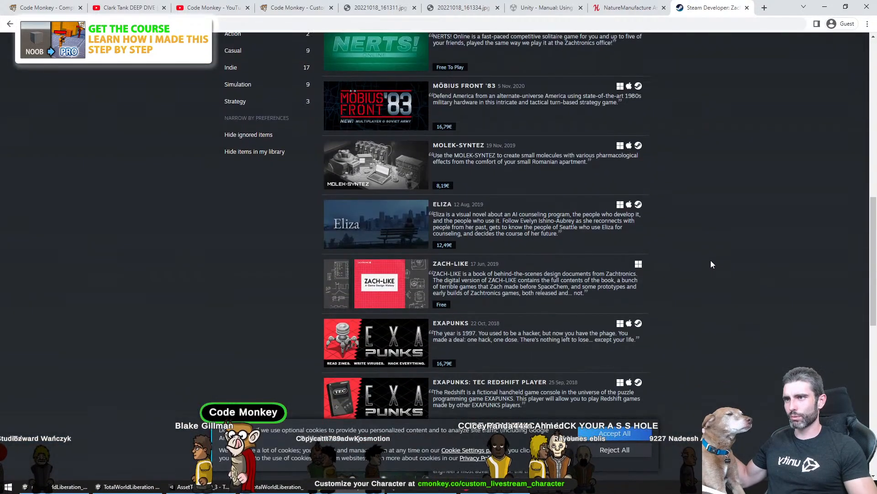
scroll(711, 265, "down", 4)
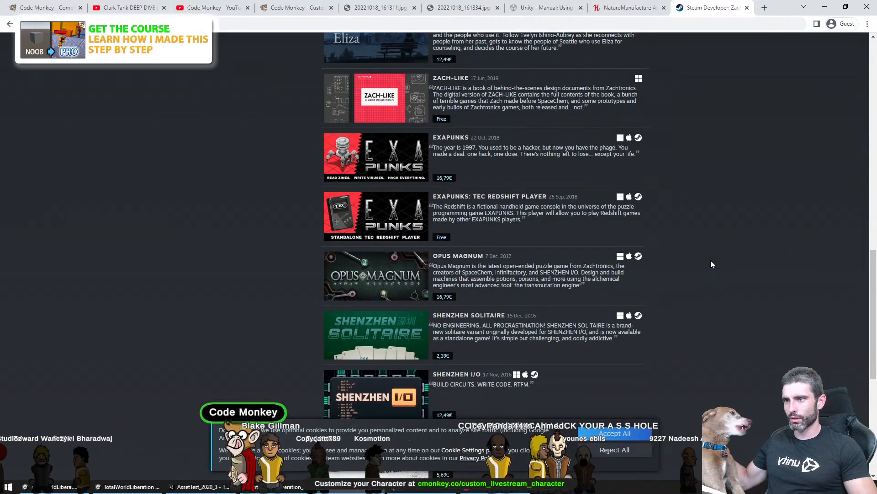
scroll(711, 264, "down", 3)
left_click(374, 265)
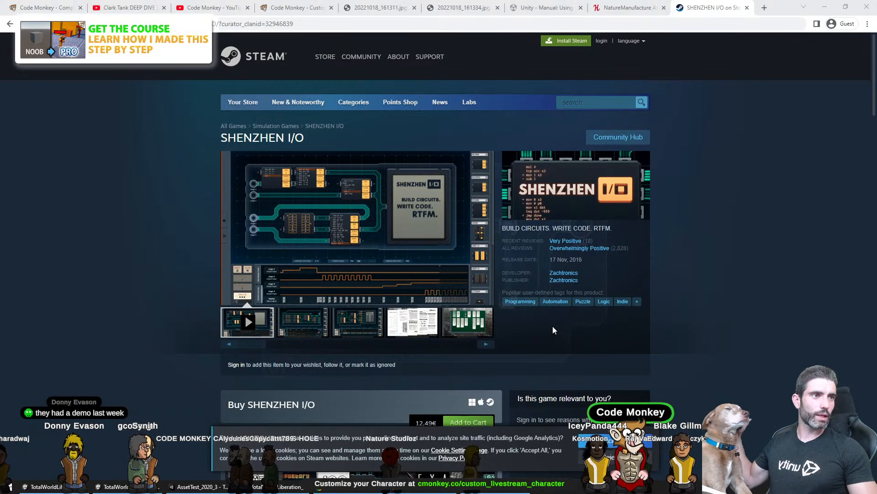
Search Steam for "manor lords", open the Manor Lords store page and skip ahead through its trailer
left_click(596, 103)
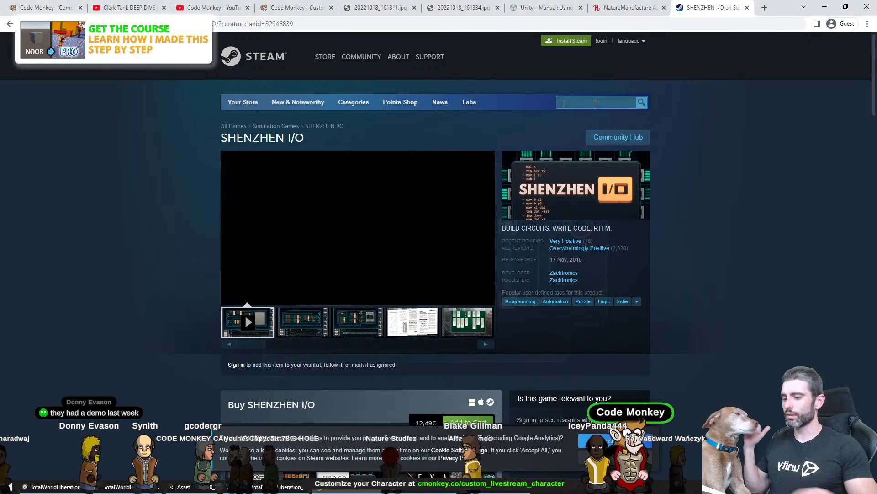
type("manor lords")
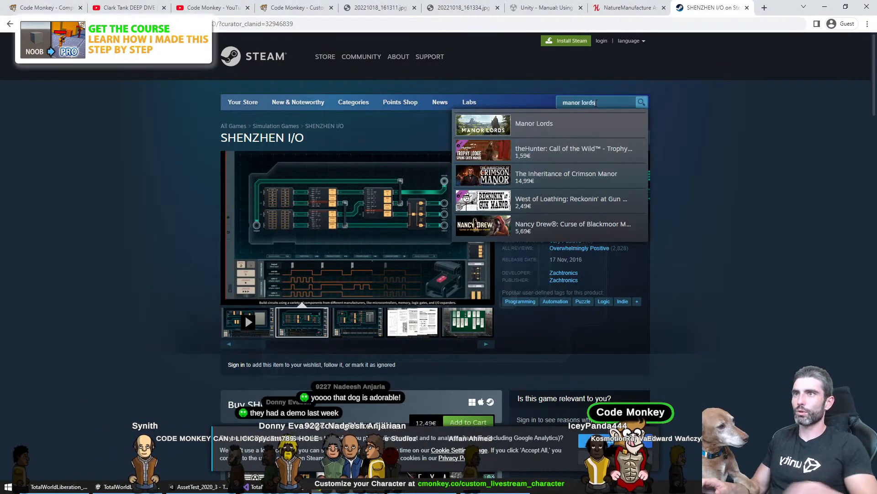
left_click(549, 124)
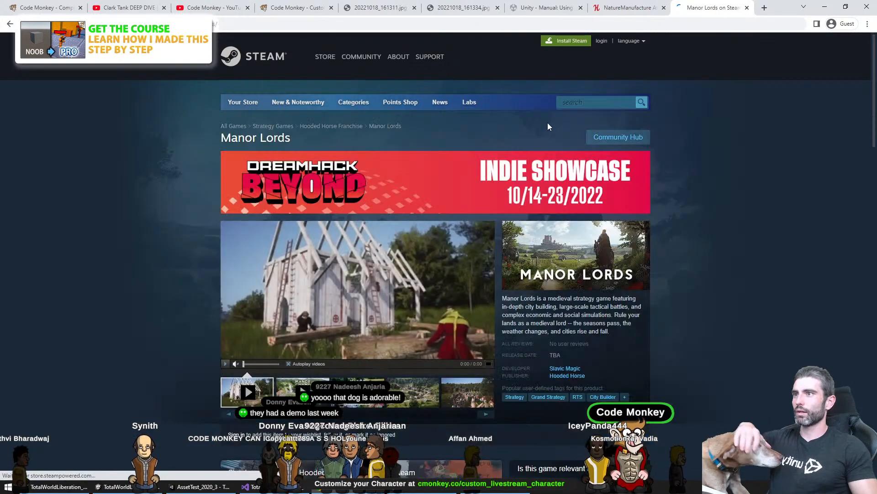
scroll(236, 304, "down", 6)
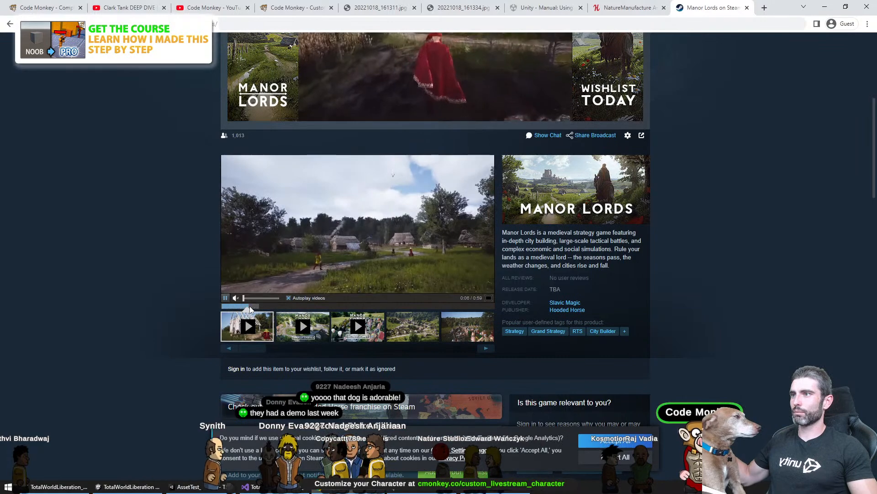
left_click(266, 306)
left_click(279, 307)
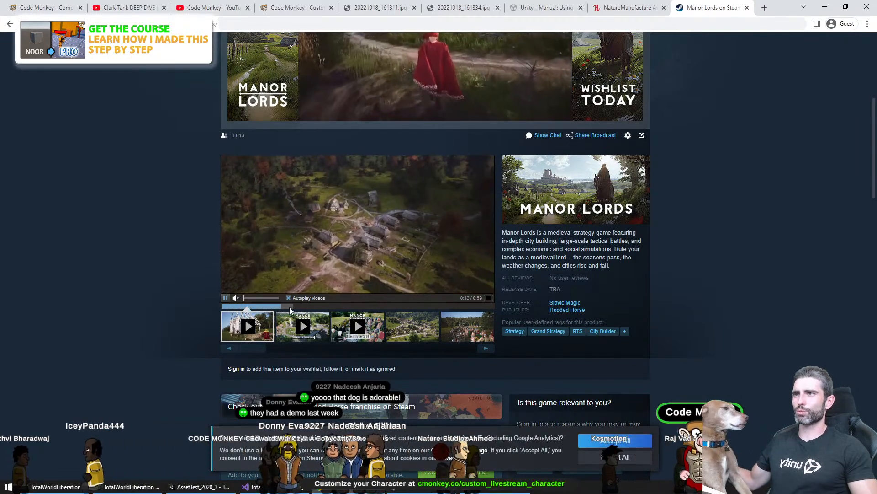
left_click(297, 306)
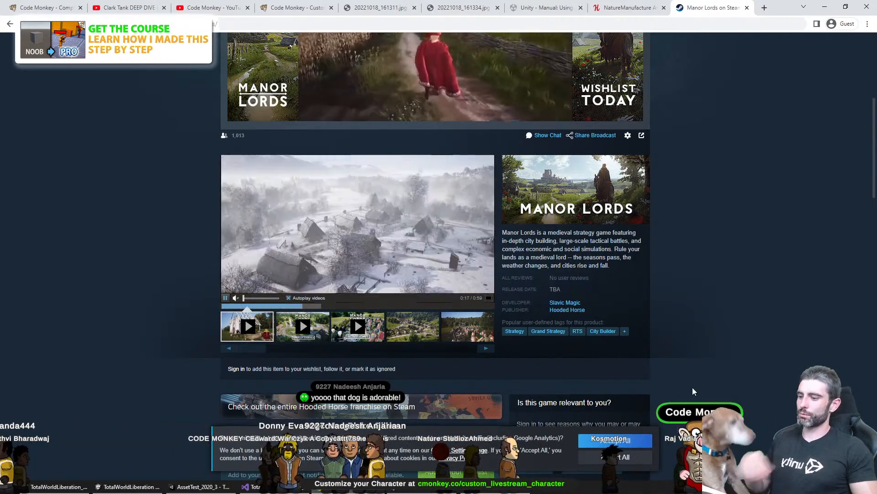
Find SteamDB through a web search in a new tab, and open its Manor Lords entry
key("ctrl+t")
type("st")
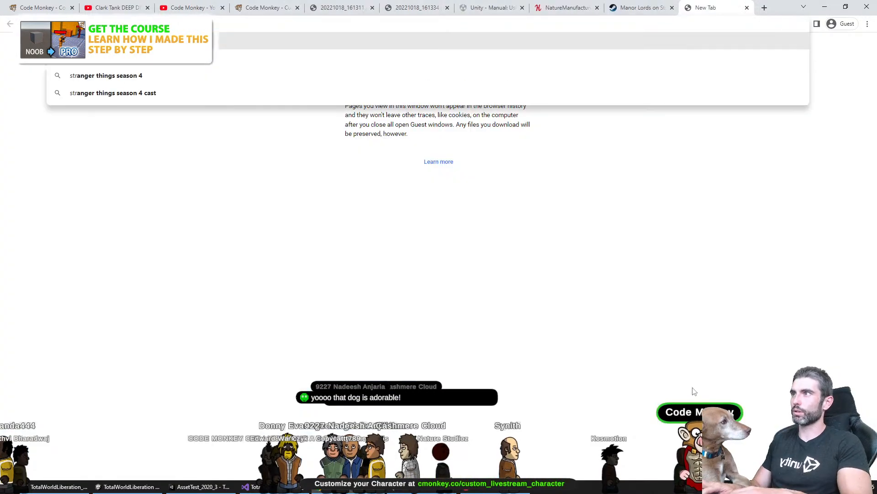
type("eamdb")
key("Return")
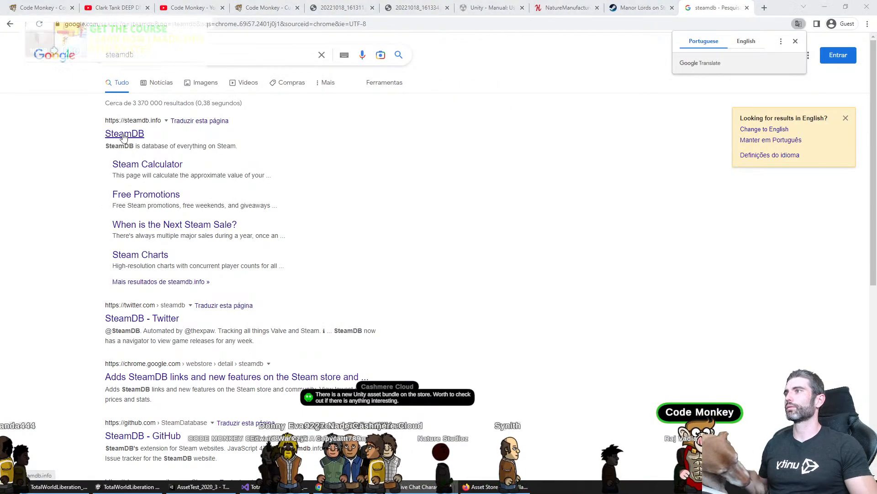
left_click(123, 134)
left_click(283, 44)
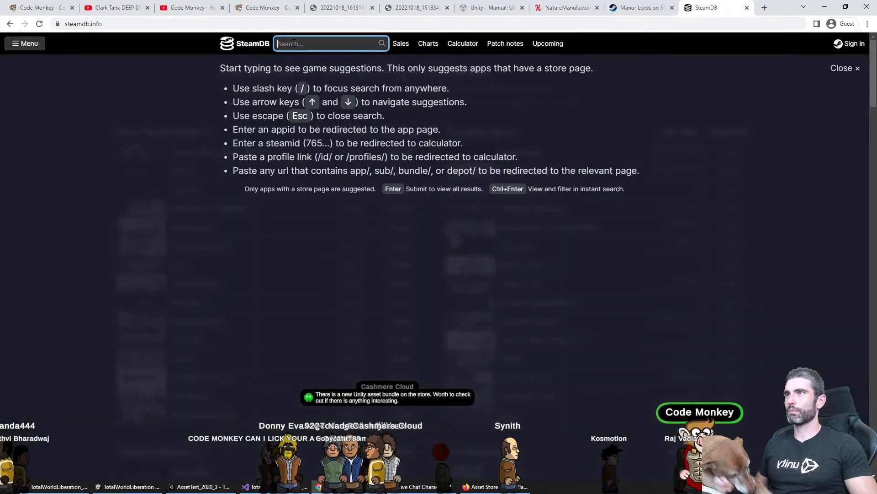
type("manor lords")
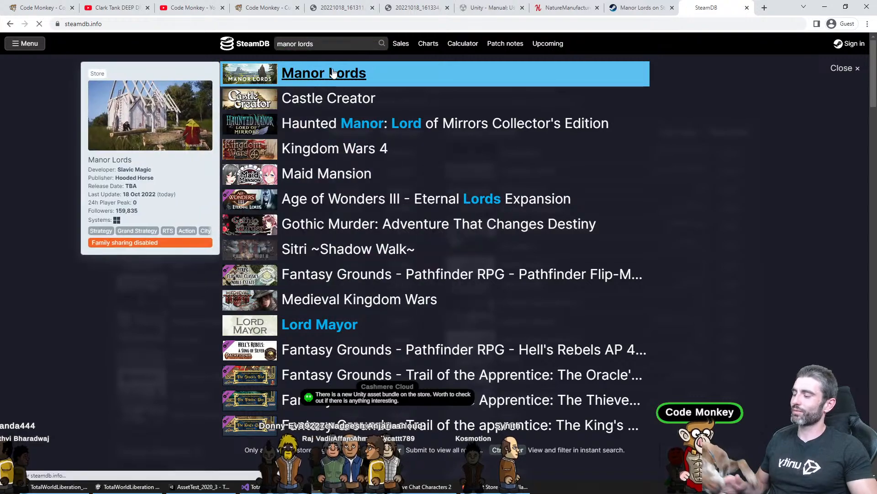
left_click(330, 71)
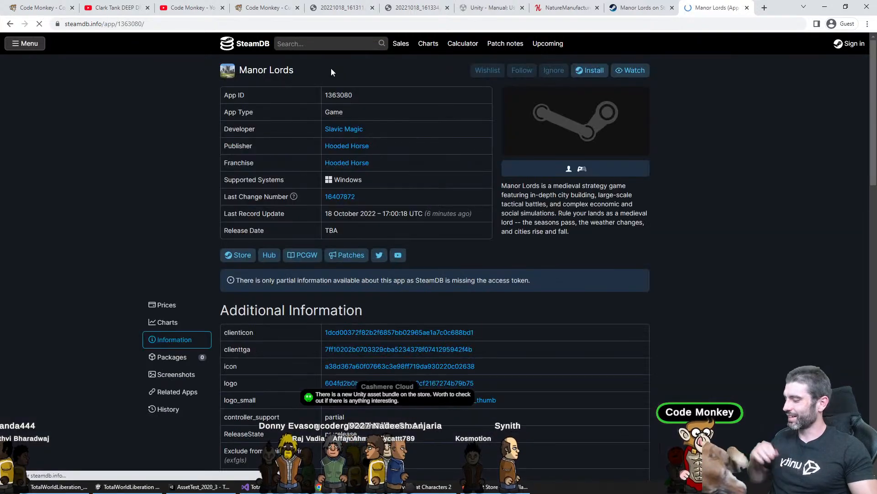
Open the Manor Lords charts on SteamDB and examine the Steam game hub followers chart
left_click(168, 322)
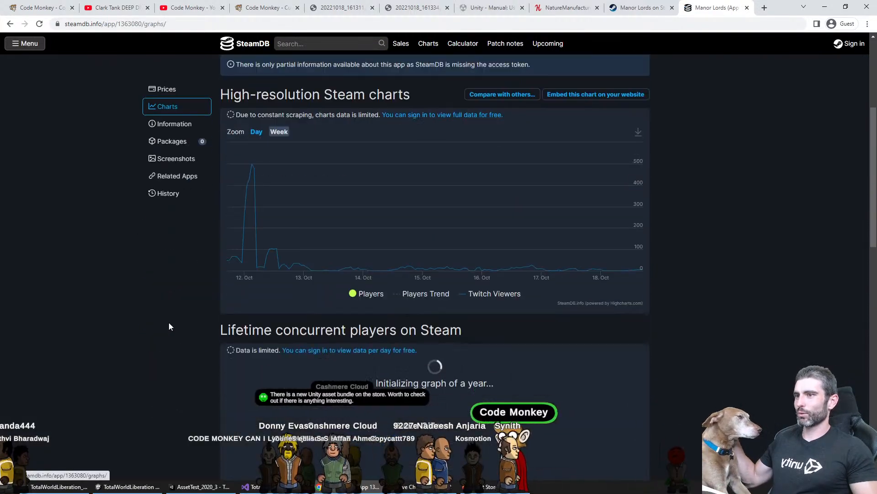
scroll(139, 295, "down", 15)
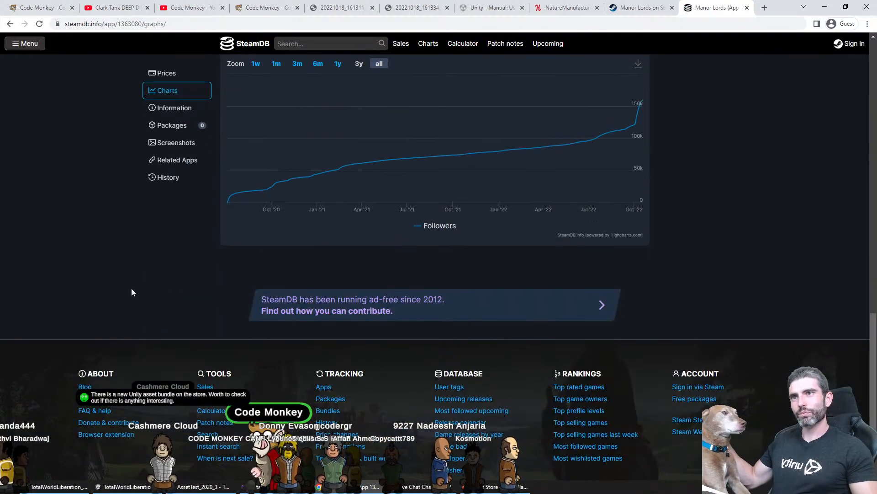
scroll(137, 290, "up", 3)
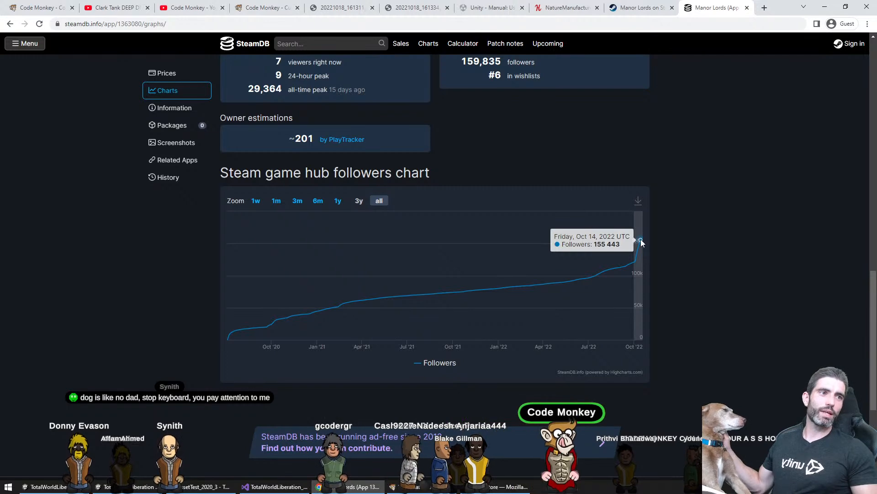
Return to the Manor Lords store page on Steam and play different parts of its trailer
left_click(644, 8)
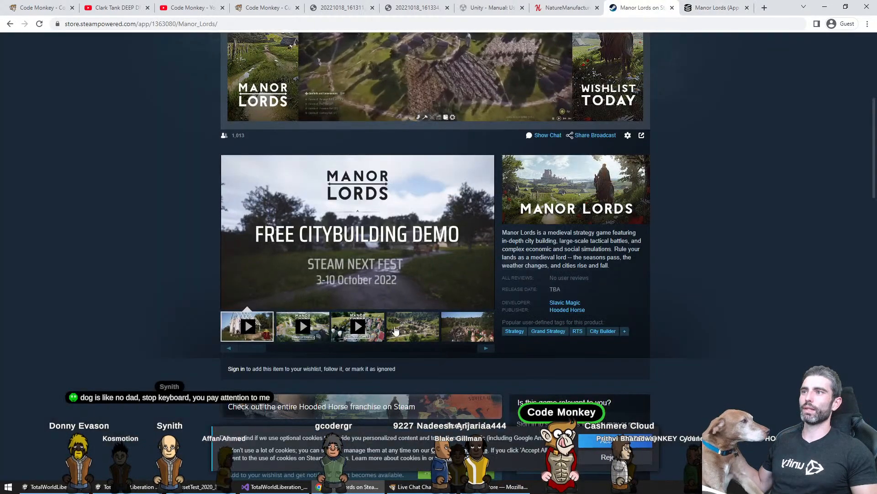
left_click(344, 306)
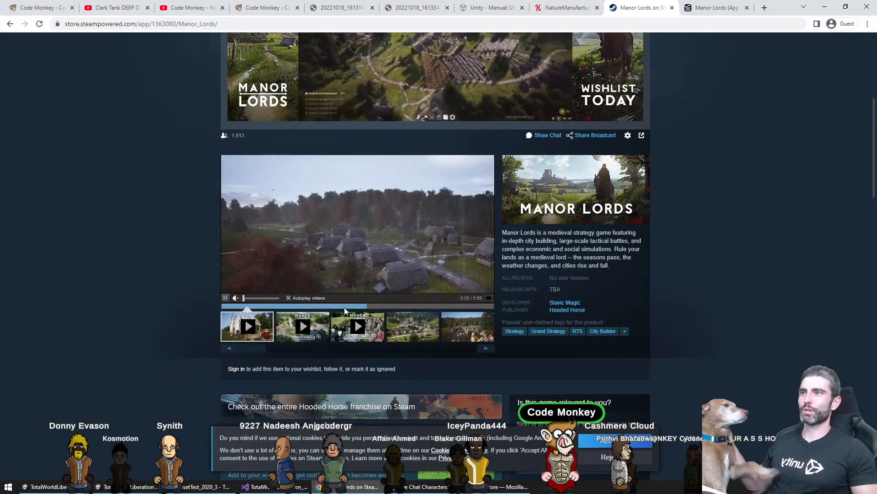
left_click(263, 305)
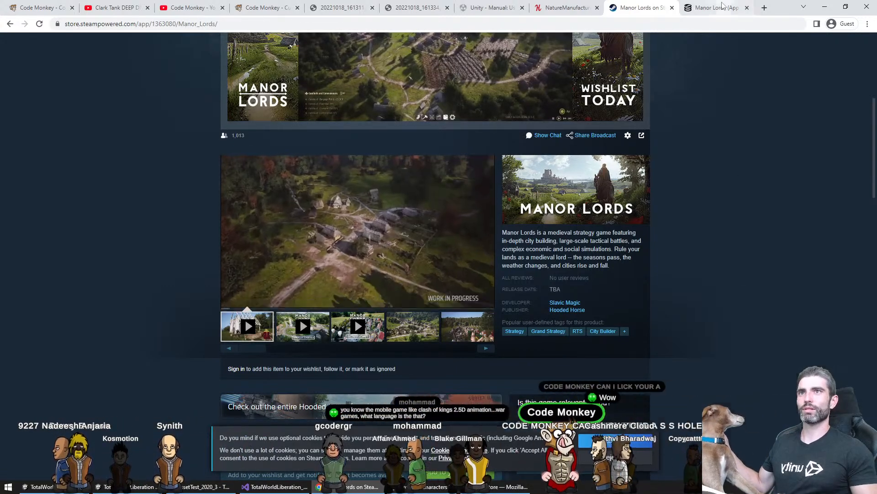
Go back to the Manor Lords charts on SteamDB and review the store data and follower growth
key("ctrl+Tab")
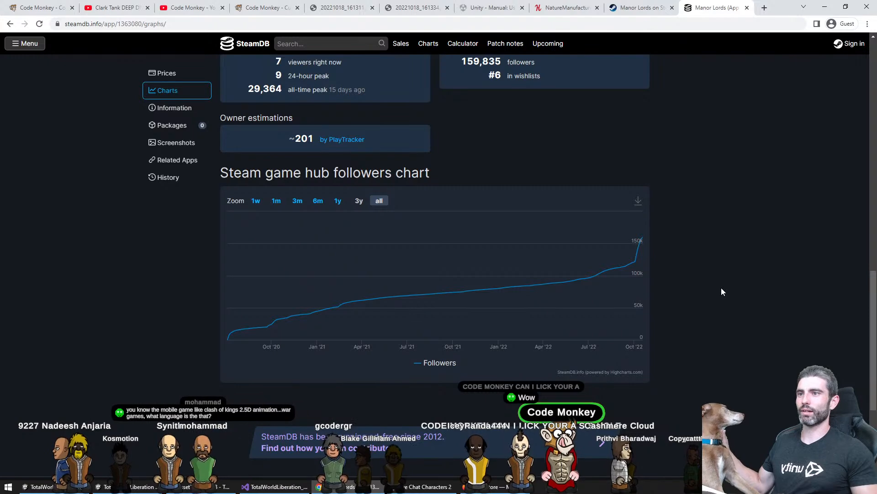
scroll(724, 292, "up", 4)
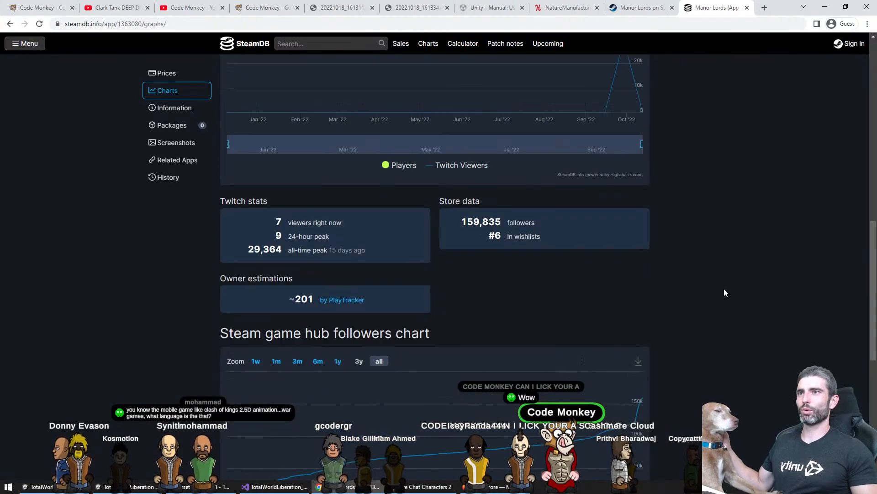
scroll(724, 288, "down", 4)
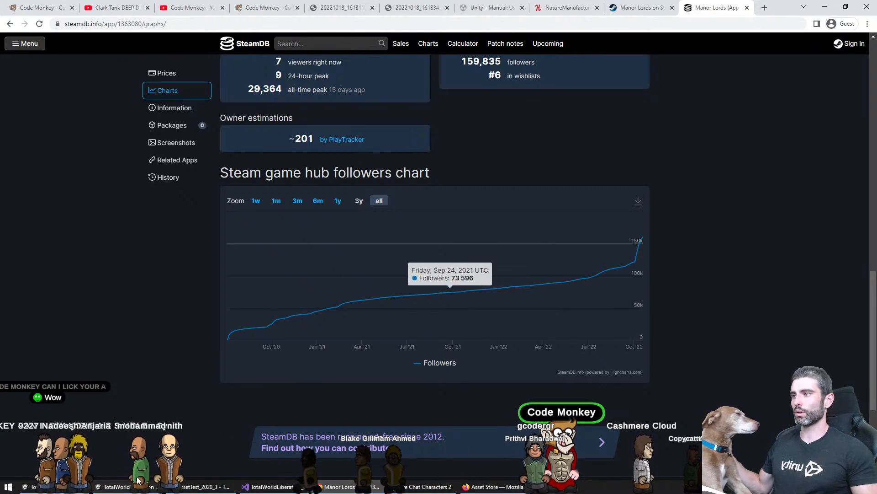
Switch to the Unity trailer project, select the orange open crate in the props scene, and look over the surrounding props
key("alt+Tab")
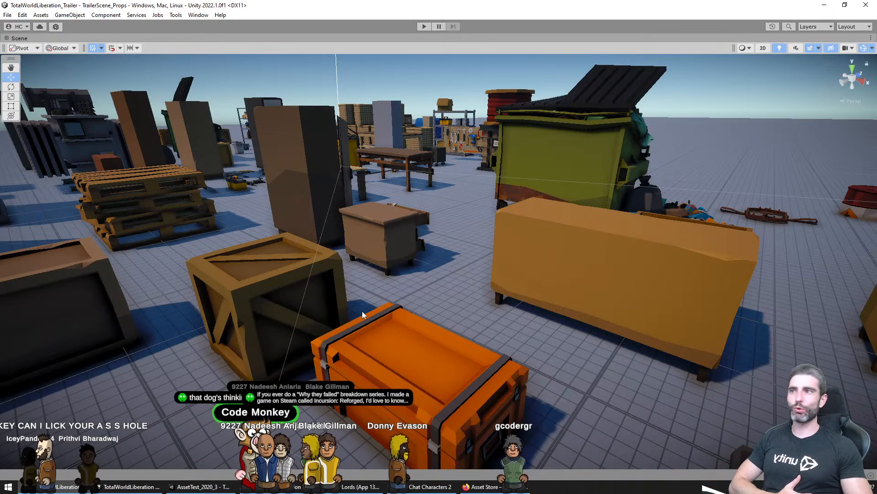
middle_click_drag(362, 310, 364, 296)
left_click_drag(363, 296, 450, 256, "alt")
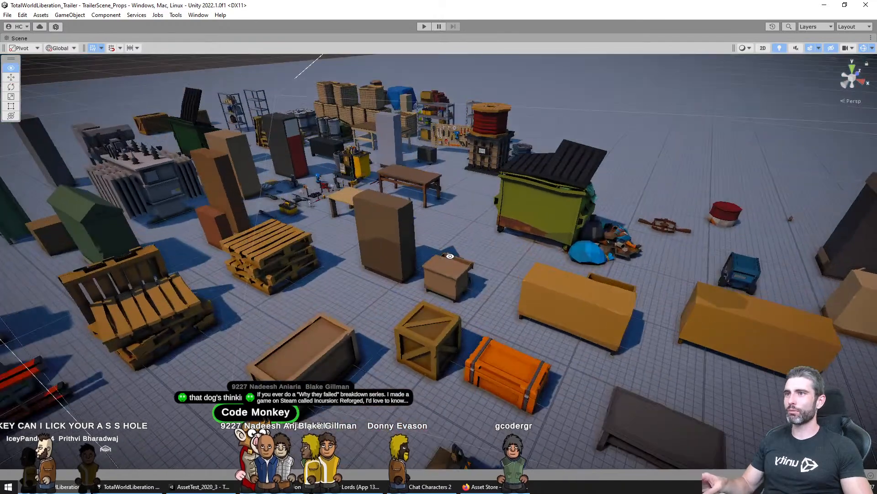
left_click(505, 361)
key("f")
left_click_drag(507, 347, 517, 232, "alt")
scroll(394, 232, "down", 6)
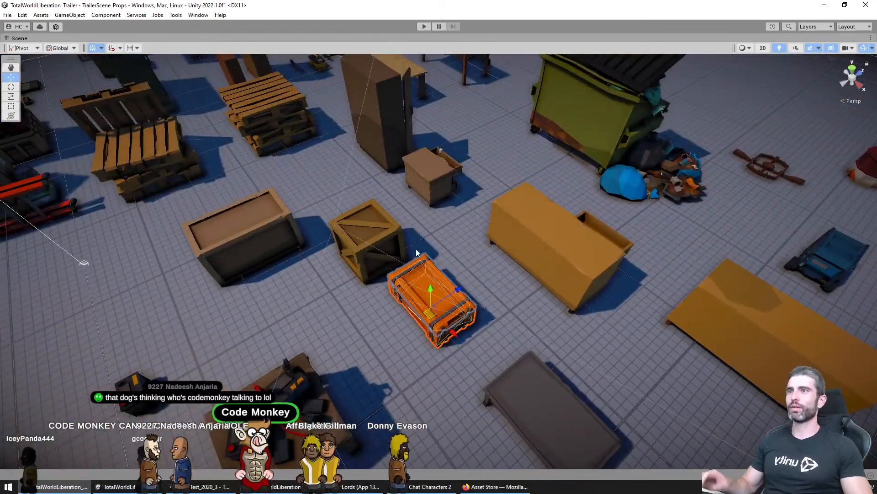
left_click_drag(400, 203, 398, 253, "alt")
middle_click_drag(398, 253, 648, 248)
scroll(648, 248, "down", 3)
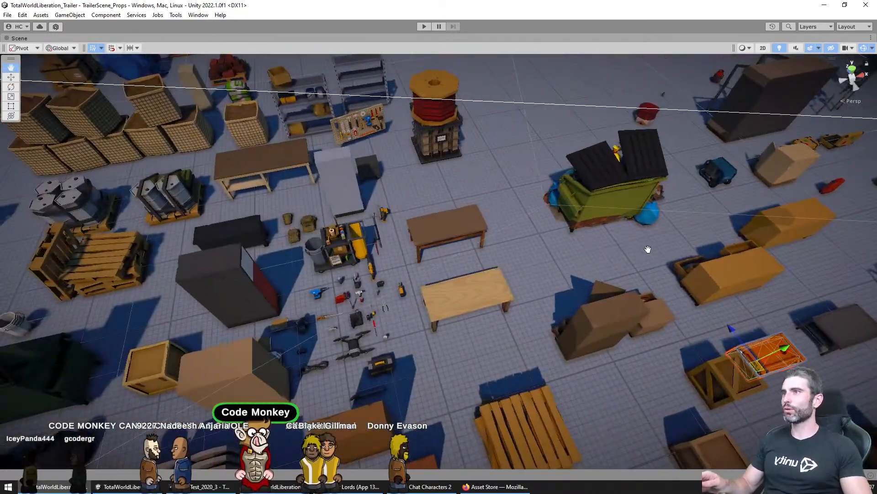
middle_click_drag(625, 294, 302, 224)
scroll(497, 263, "up", 3)
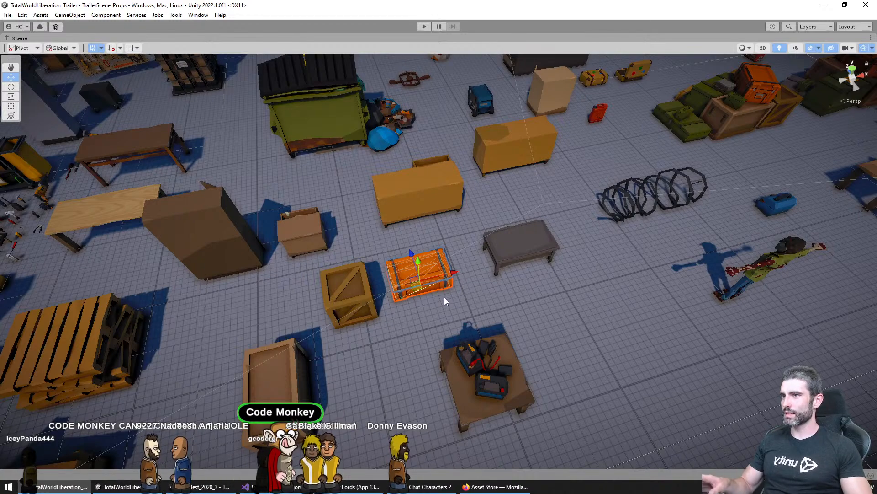
Copy the orange crate, open the TrailerScene_Automation scene, and paste the crate into it
key("shift+space")
left_click(292, 374)
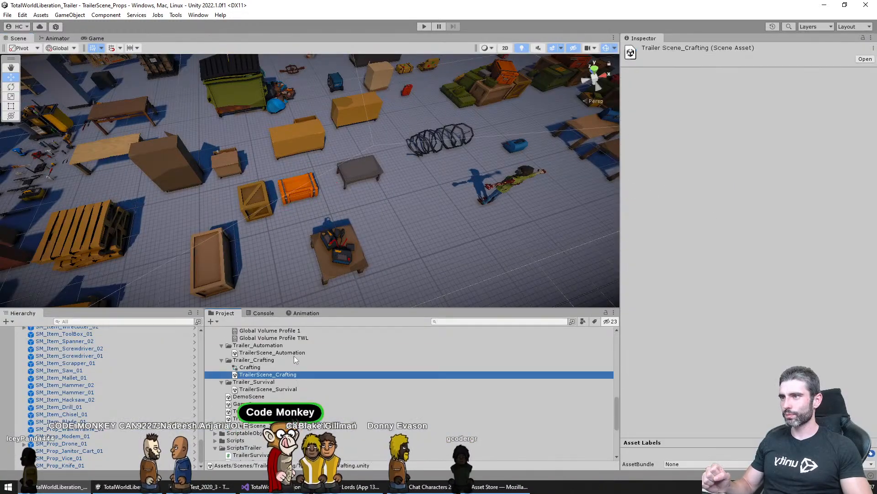
double_click(294, 353)
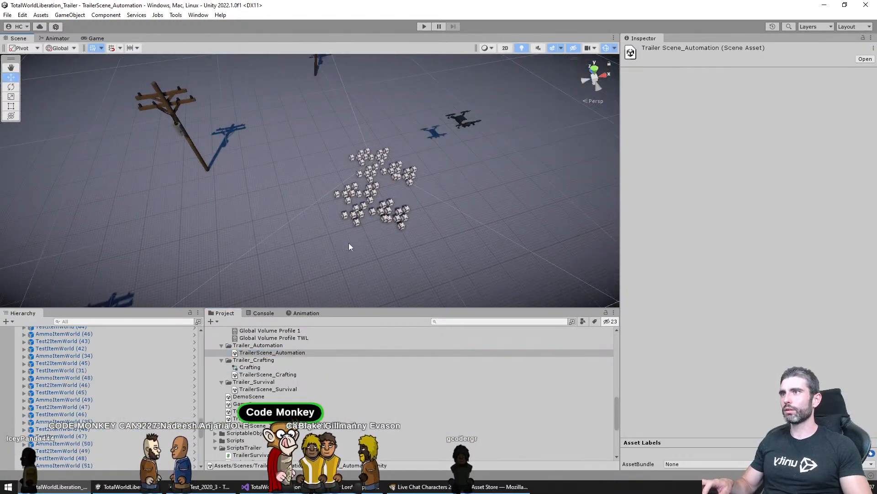
key("ctrl+v")
middle_click_drag(320, 256, 360, 197)
scroll(360, 197, "down", 3)
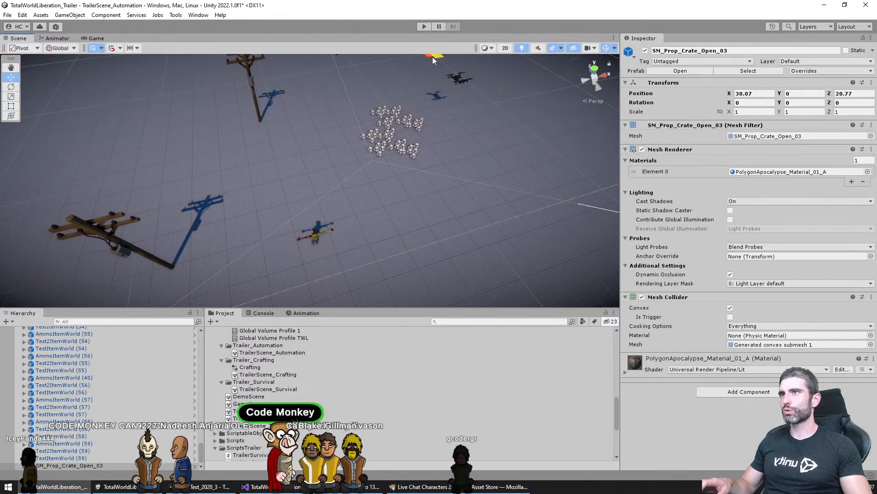
Move the pasted crate to about X 24.1, Z 17.9 and set its Z scale to 1.6
key("f")
left_click_drag(487, 115, 453, 131, "alt")
scroll(391, 133, "down", 12)
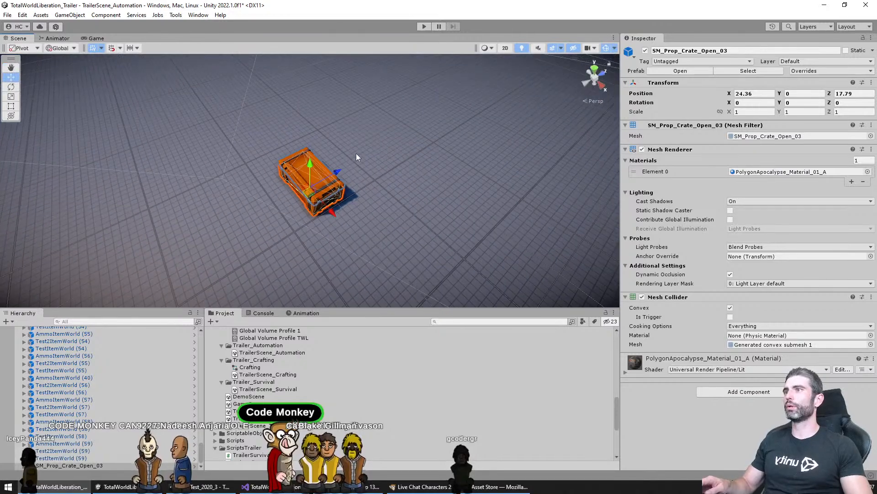
scroll(322, 193, "up", 6)
left_click_drag(325, 212, 390, 199, "alt")
key("r")
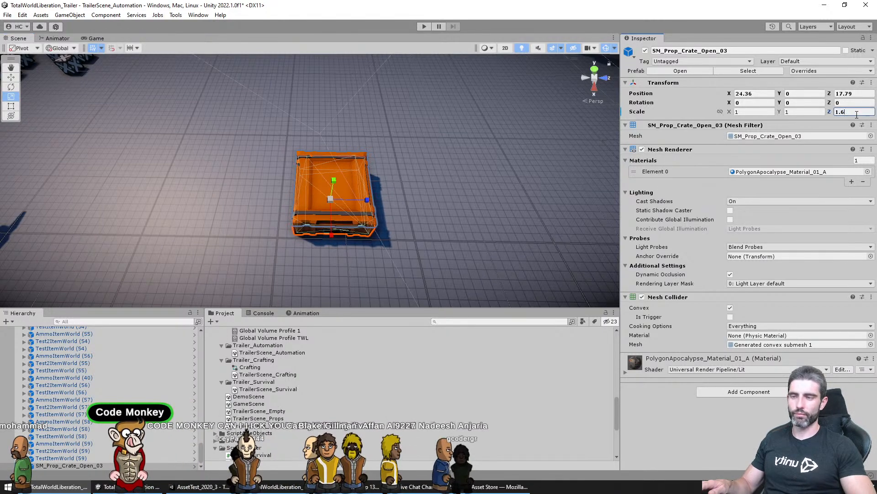
left_click_drag(320, 204, 340, 172)
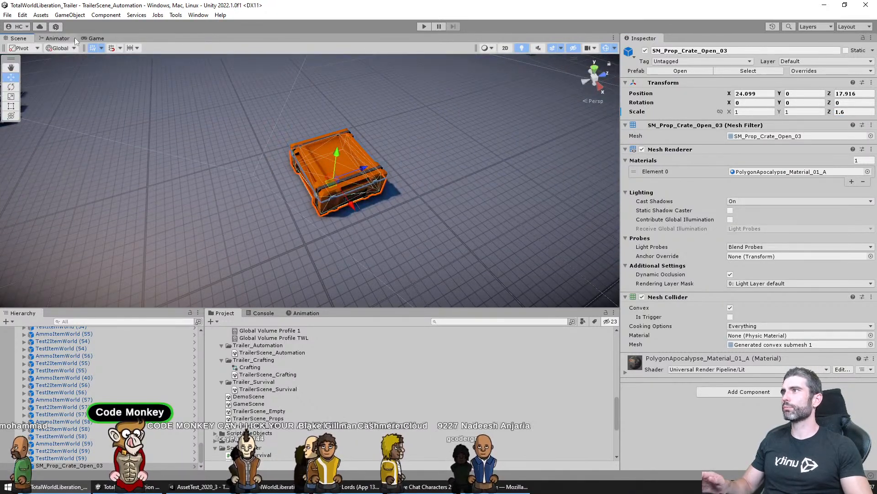
Preview the automation scene in a maximized Game view and examine the crate beside the drone and item pile up close
left_click(95, 38)
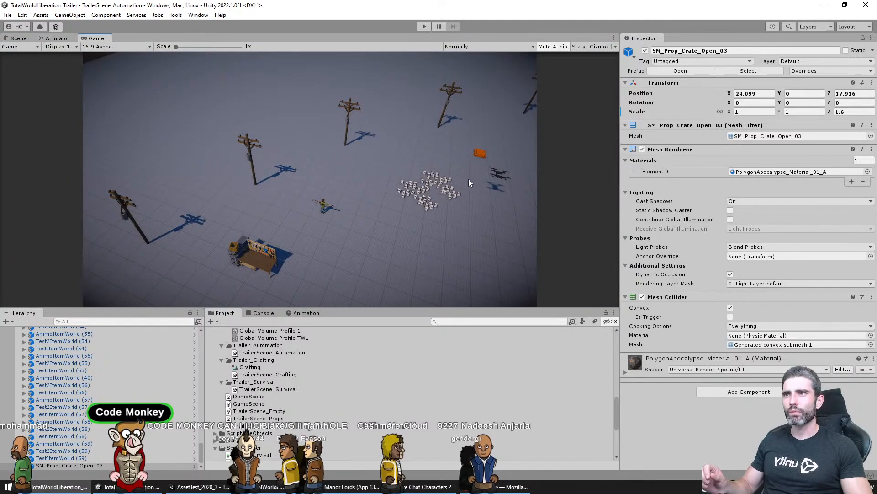
key("shift+space")
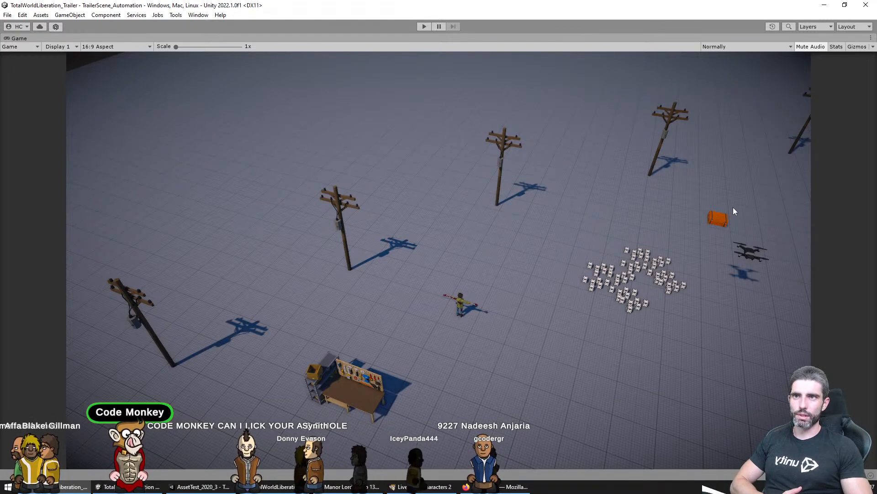
scroll(715, 232, "up", 5)
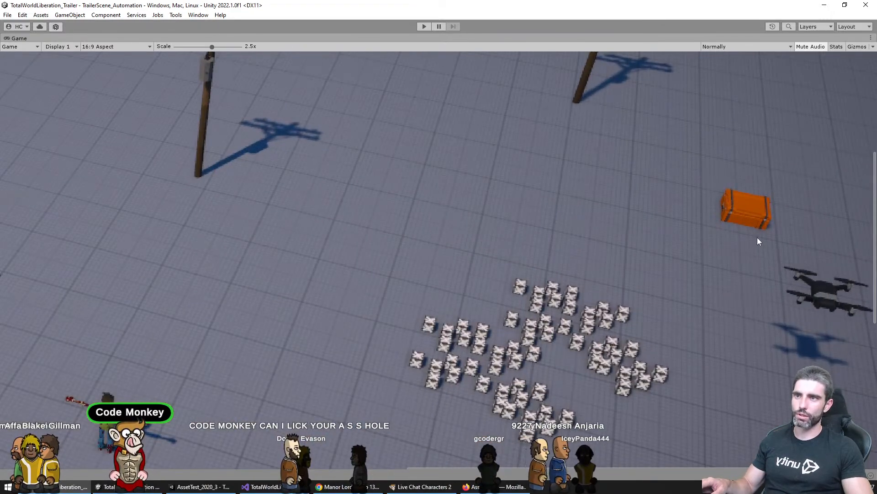
scroll(754, 238, "down", 4)
scroll(723, 249, "down", 3)
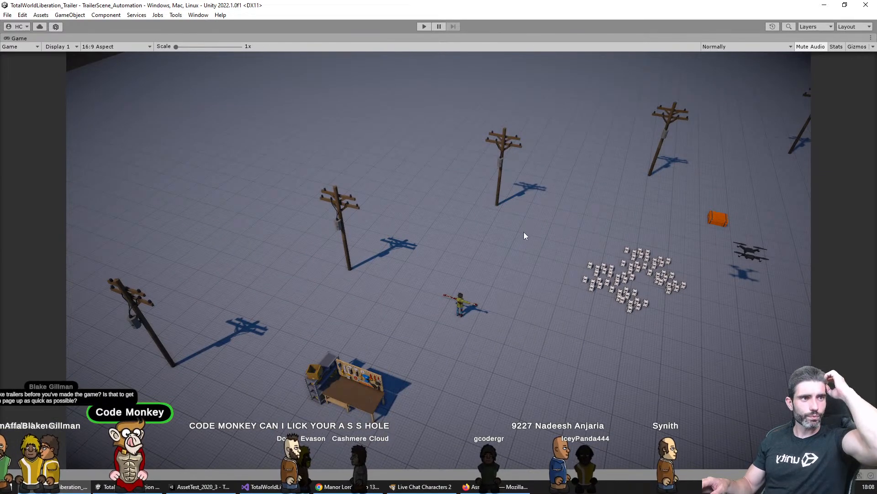
key("shift+space")
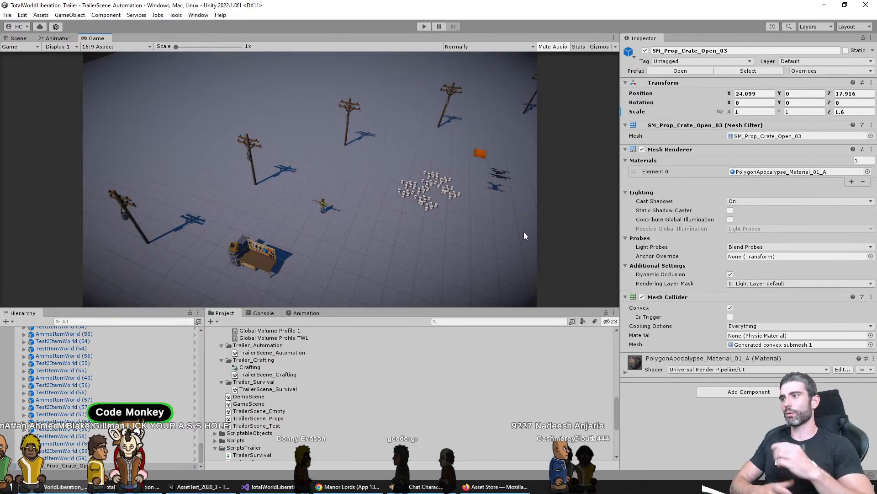
Switch to the TotalWorldLiberation project, enlarge the Scene view of DemoScene, and run the game
key("alt+Tab")
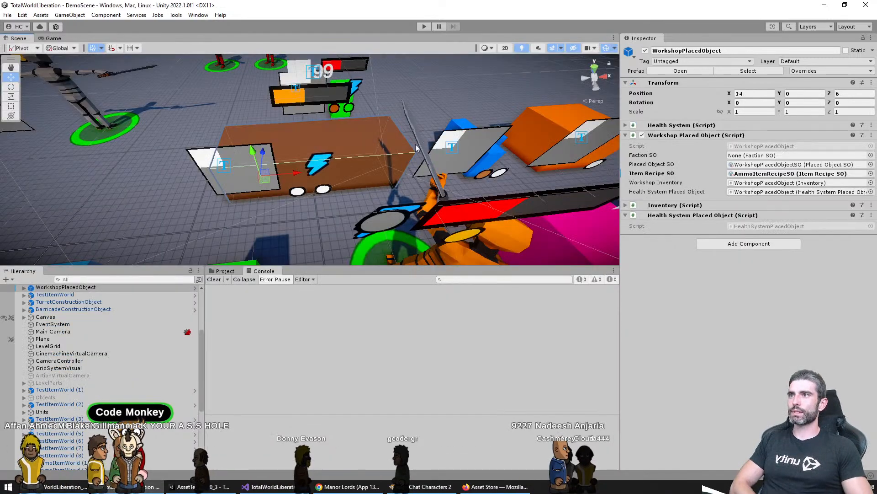
scroll(319, 173, "down", 5)
left_click_drag(413, 267, 425, 343)
middle_click_drag(402, 260, 478, 190)
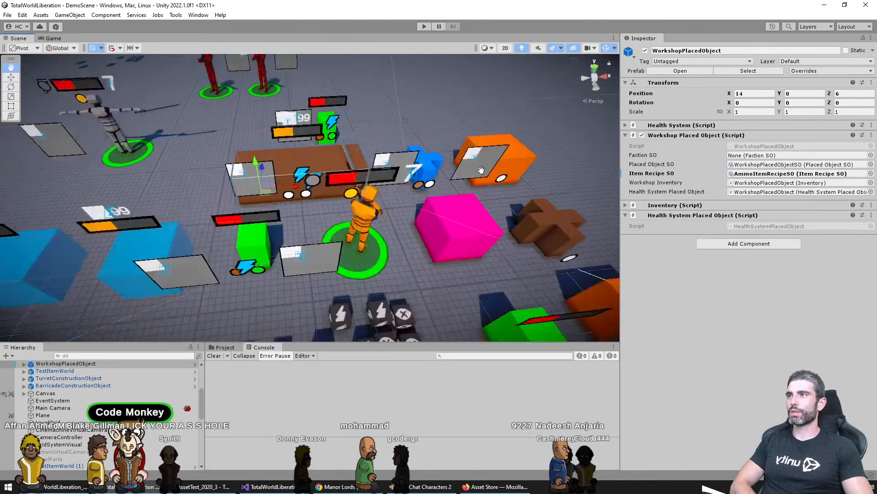
scroll(477, 190, "down", 4)
left_click(424, 26)
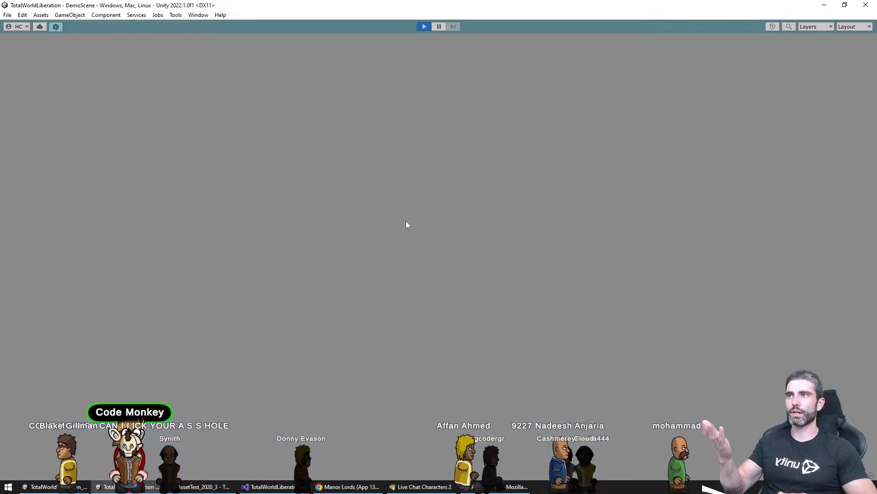
Move the selected orange unit beside the blue construction sites and have it build the one needing a single lightning item
scroll(497, 316, "down", 4)
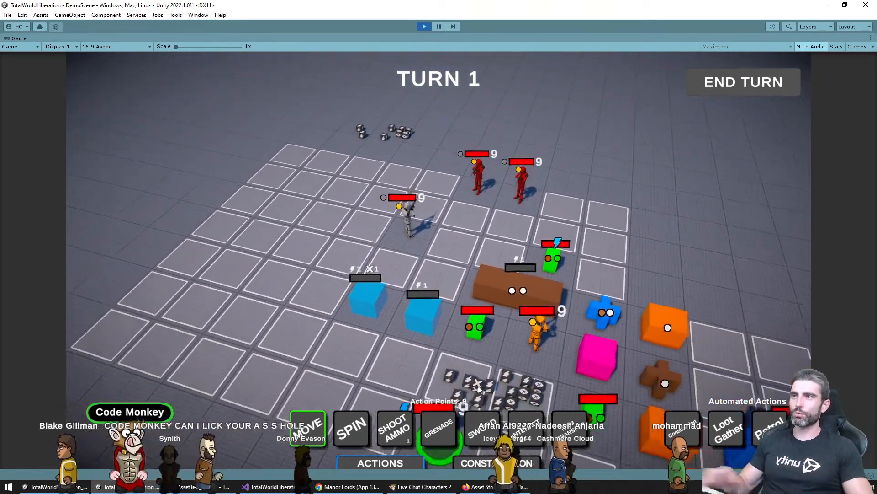
key("d")
scroll(423, 319, "up", 5)
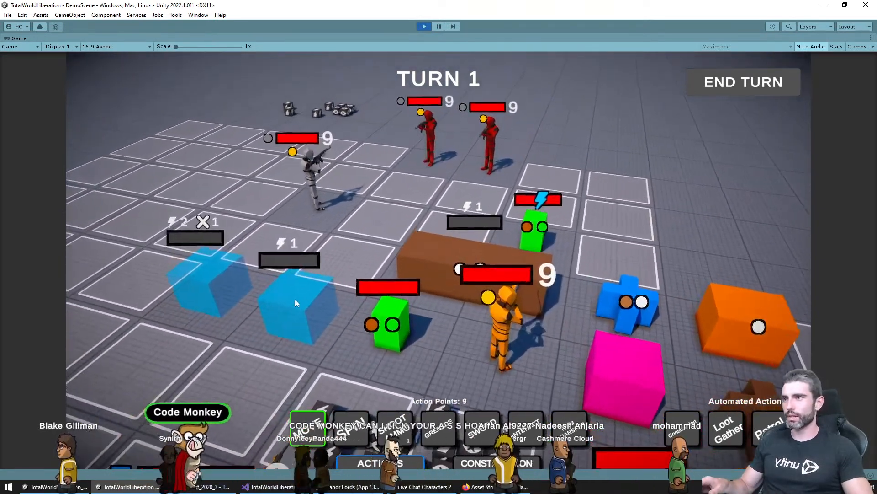
scroll(320, 293, "down", 3)
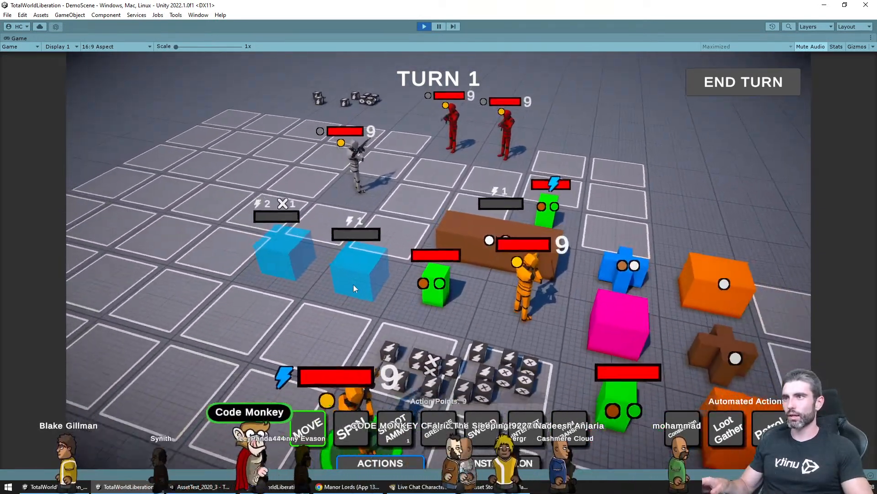
scroll(383, 375, "up", 2)
left_click(365, 359)
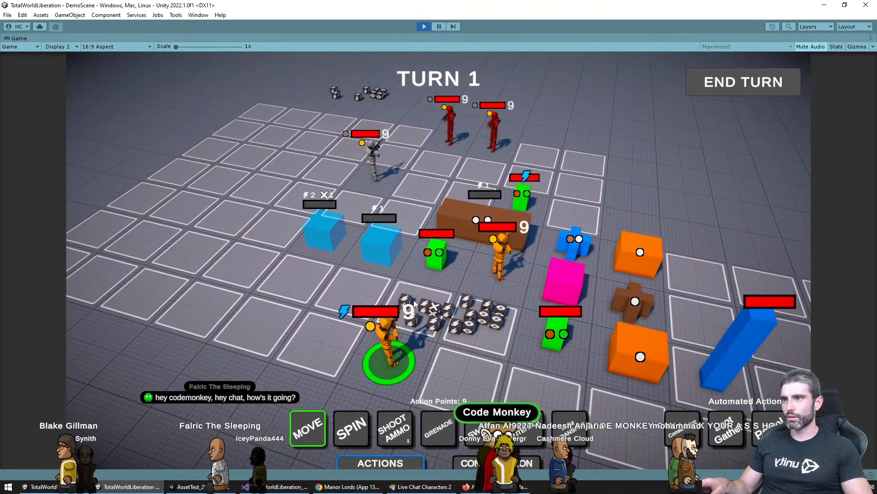
left_click(427, 312)
left_click(355, 287)
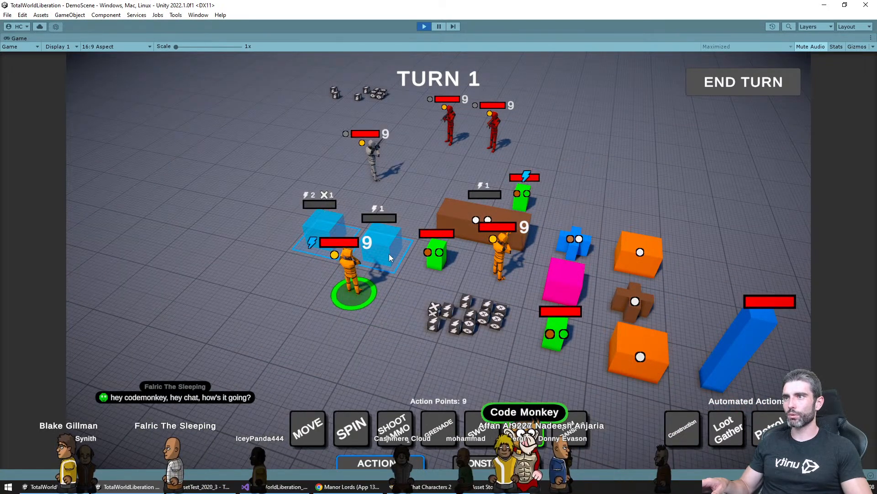
left_click(390, 257)
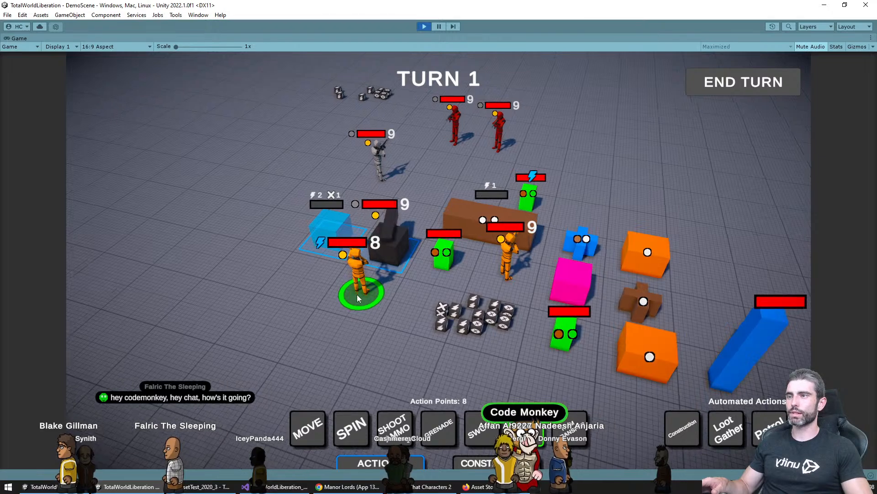
Select the orange unit near the brown block and move it onto the item pile
scroll(359, 297, "up", 3)
key("a")
scroll(453, 274, "down", 3)
key("d")
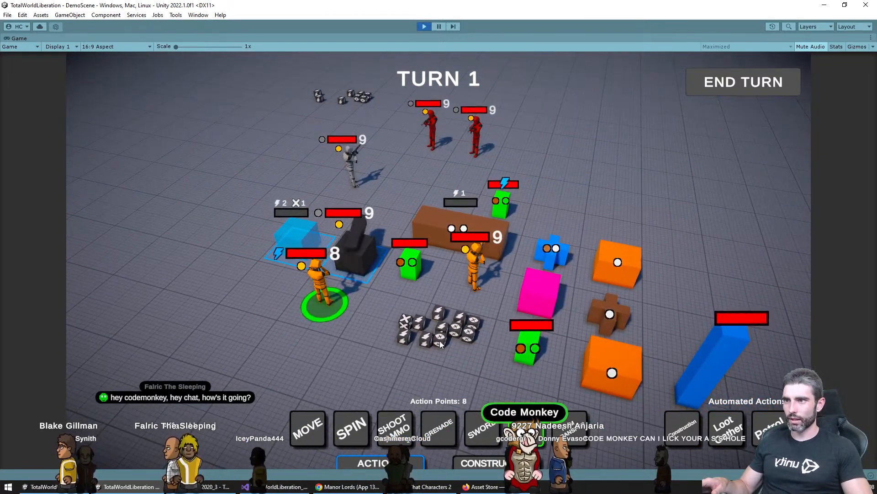
left_click(476, 280)
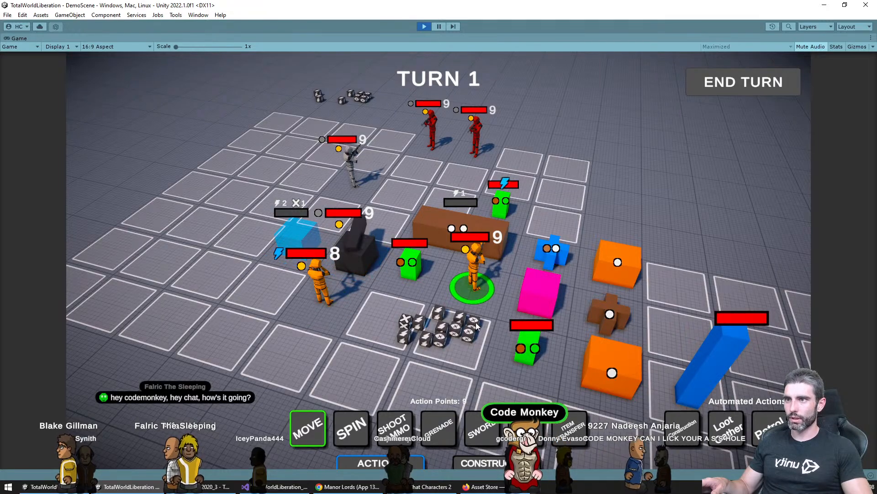
left_click(454, 326)
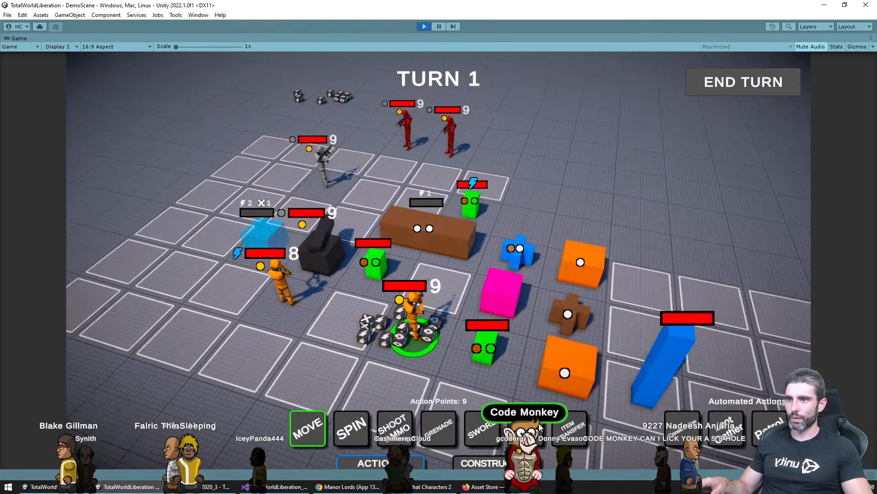
View the item transfer window between this unit and the adjacent green block, and close it
left_click(567, 428)
left_click(436, 312)
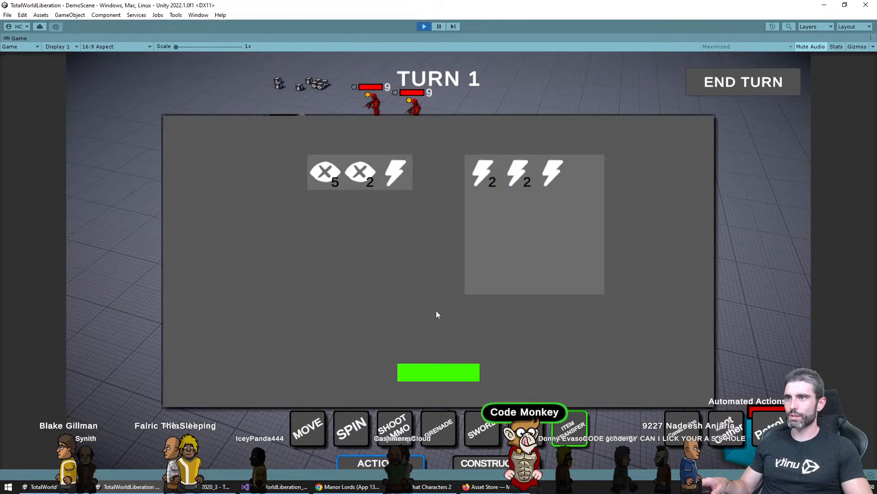
left_click(442, 372)
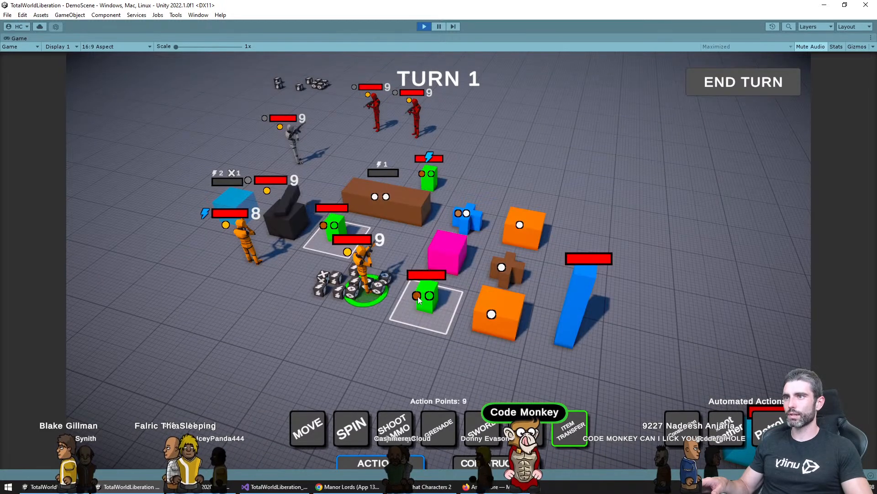
Create an item transport route for the lightning item between two green blocks, and advance the game to turn 3
left_click(419, 298)
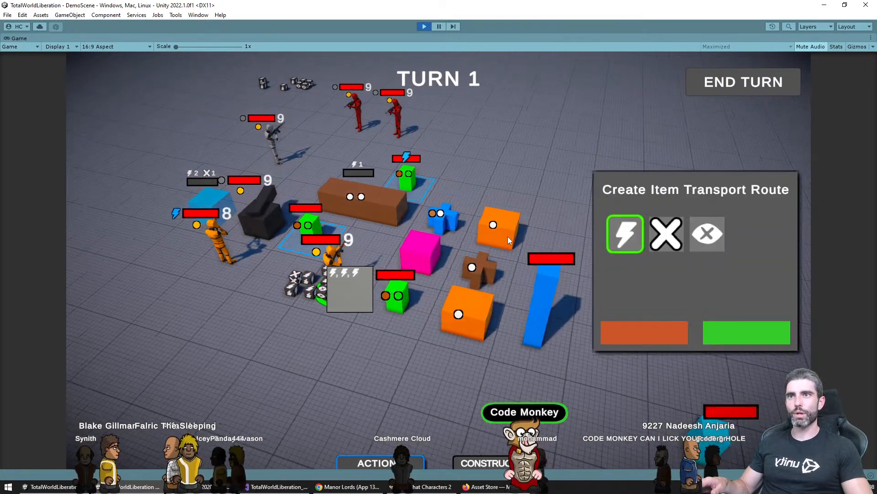
key("a")
key("w")
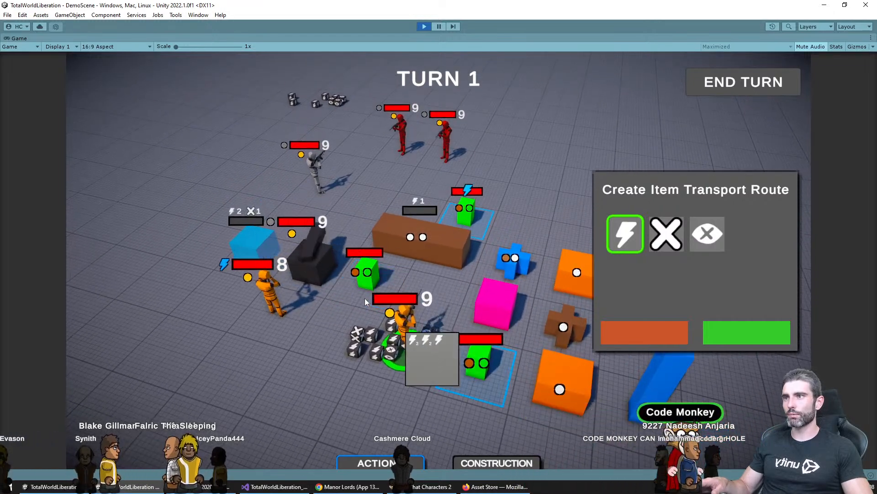
left_click(364, 298)
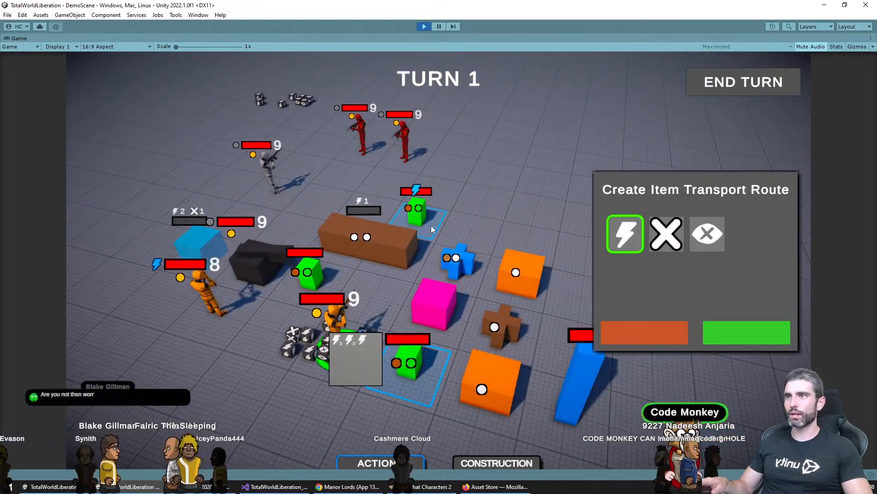
left_click(716, 338)
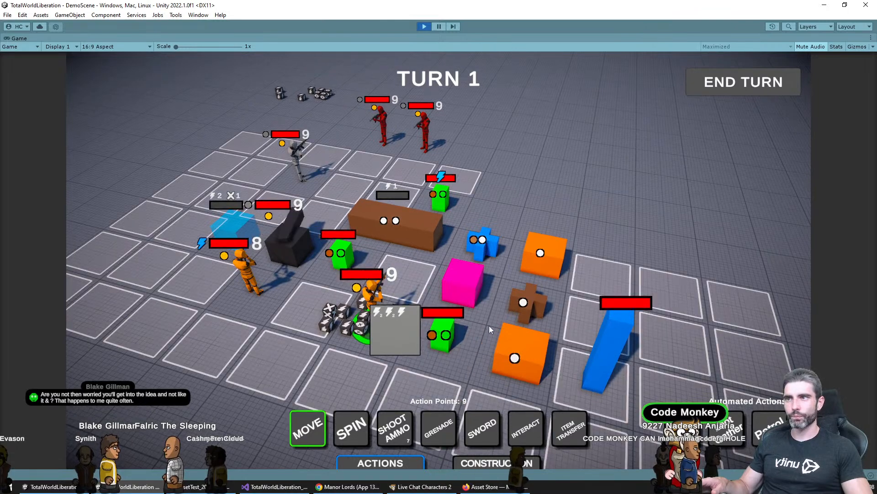
left_click(746, 91)
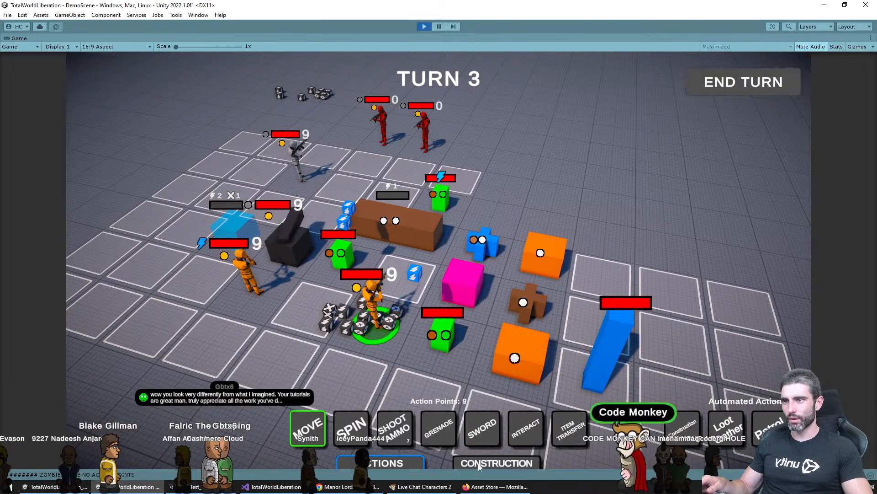
Place a Power Pole construction site on the open grid beyond the orange blocks and return to the unit actions
left_click(479, 463)
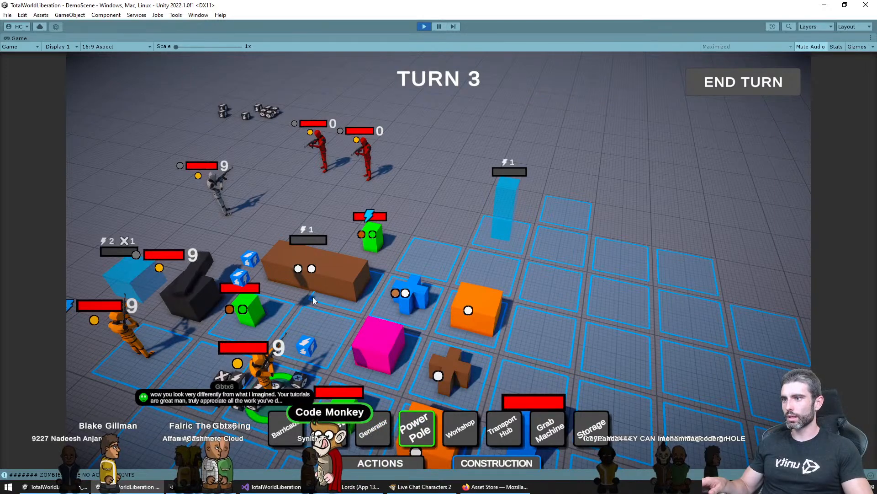
key("a")
key("s")
left_click(379, 462)
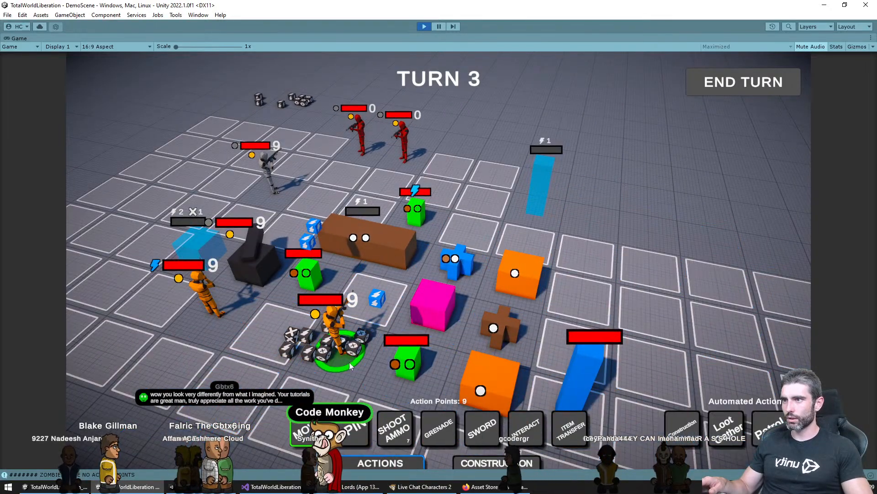
Move the selected orange unit beside the new power pole site, have it build the pole, and end the turn
key("d")
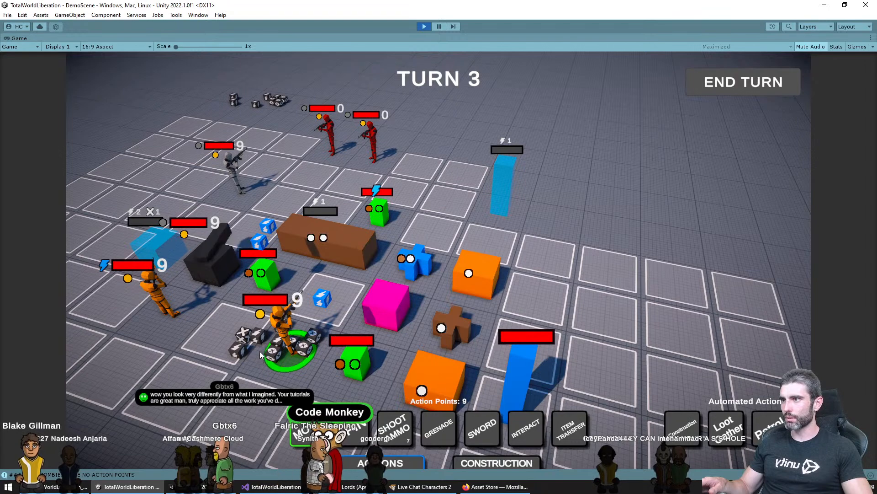
left_click(445, 202)
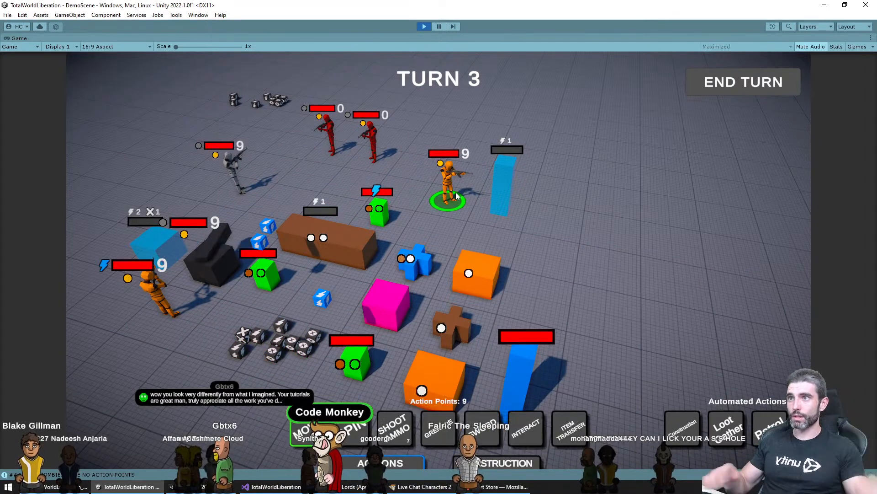
key("w")
left_click(525, 428)
left_click(494, 269)
key("s")
key("a")
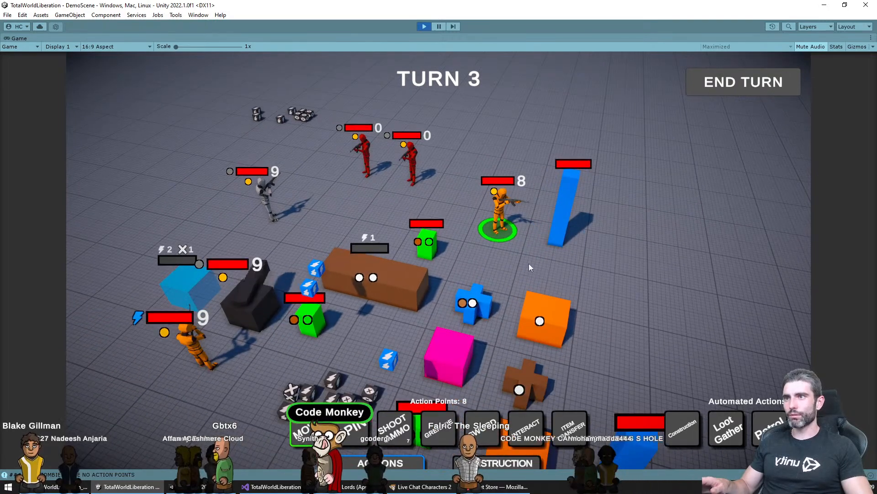
left_click(758, 92)
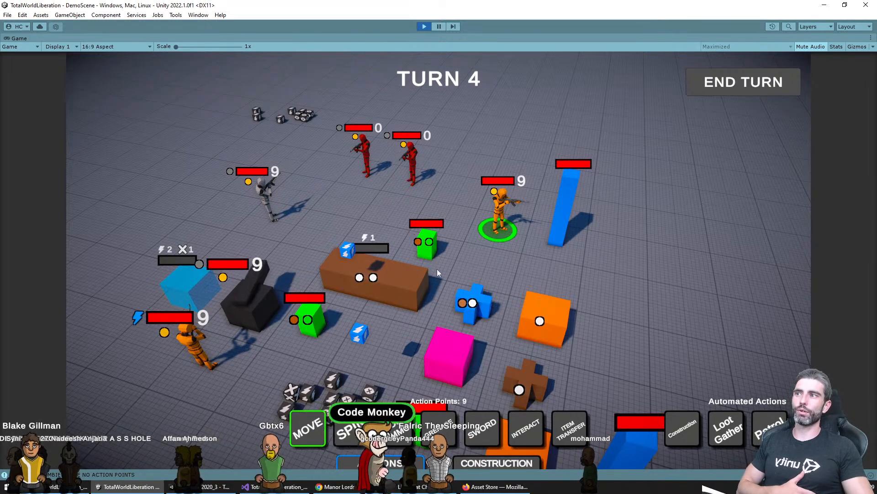
key("s")
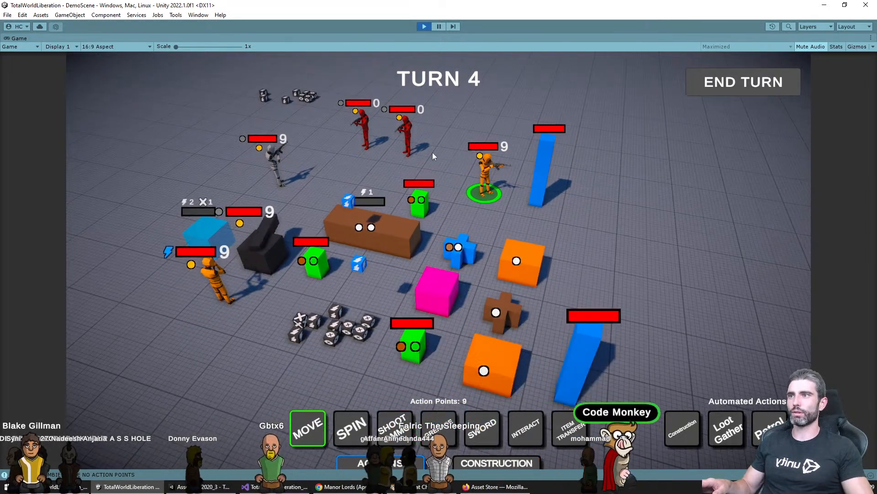
Switch to the TotalWorldLiberation_Trailer project and open TrailerScene_Crafting to view its workbench shot
key("alt+Tab")
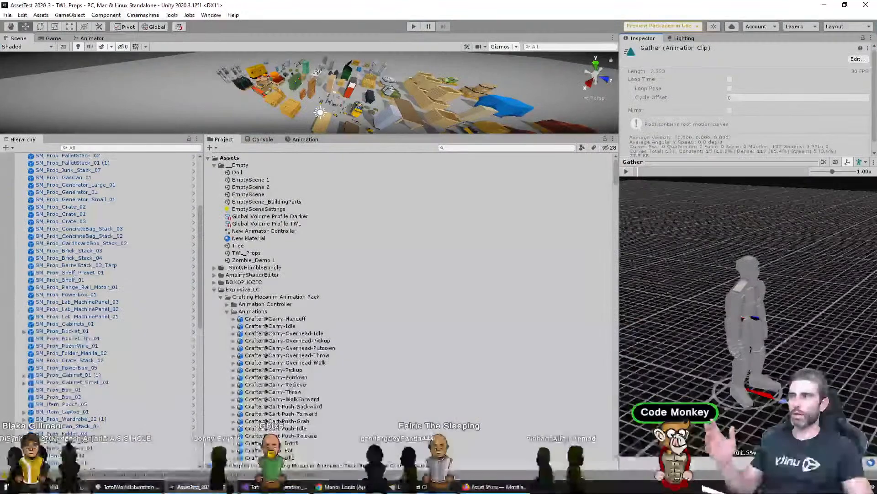
key("alt+Tab")
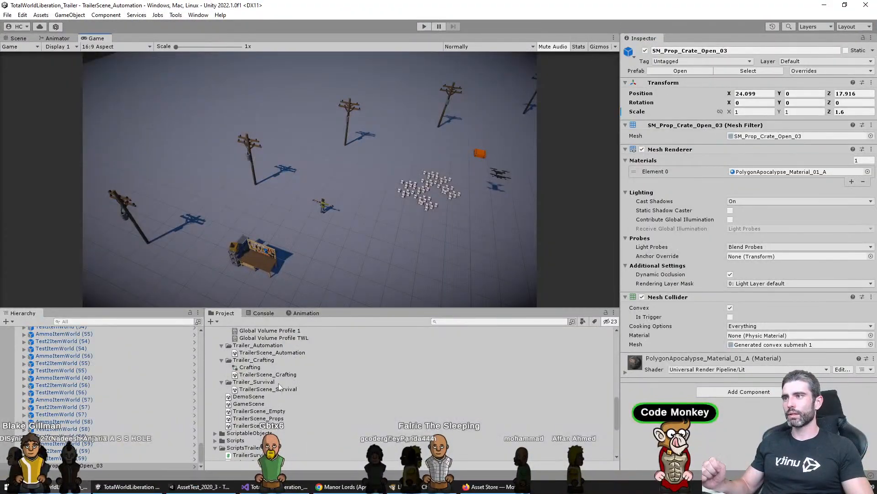
left_click(250, 367)
double_click(268, 374)
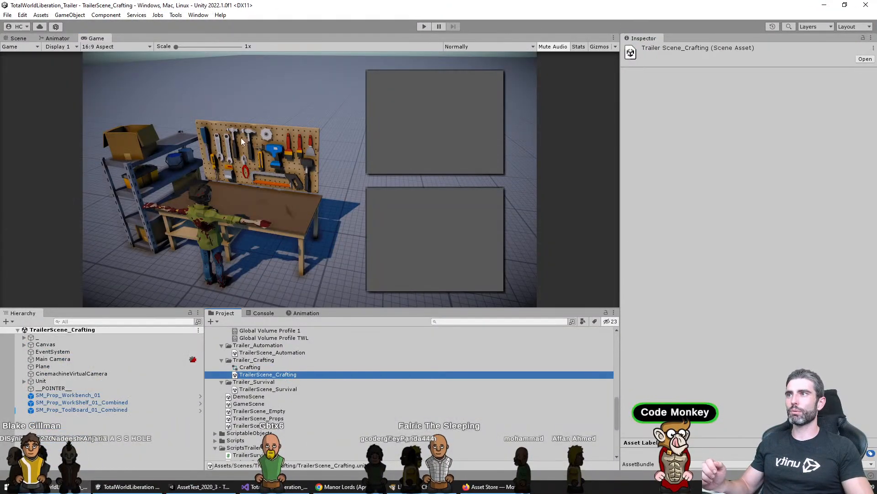
Open TrailerScene_Survival to view its barbed wire shot, and reopen TrailerScene_Automation
left_click(289, 389)
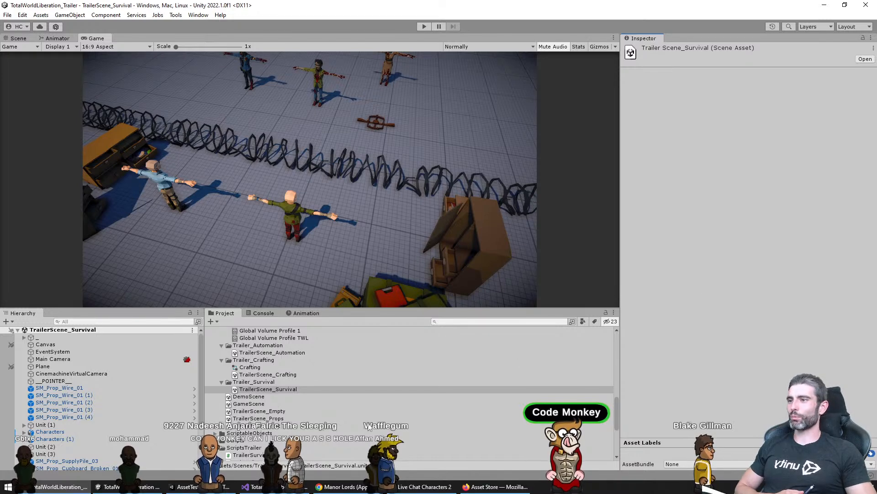
scroll(614, 338, "up", 5)
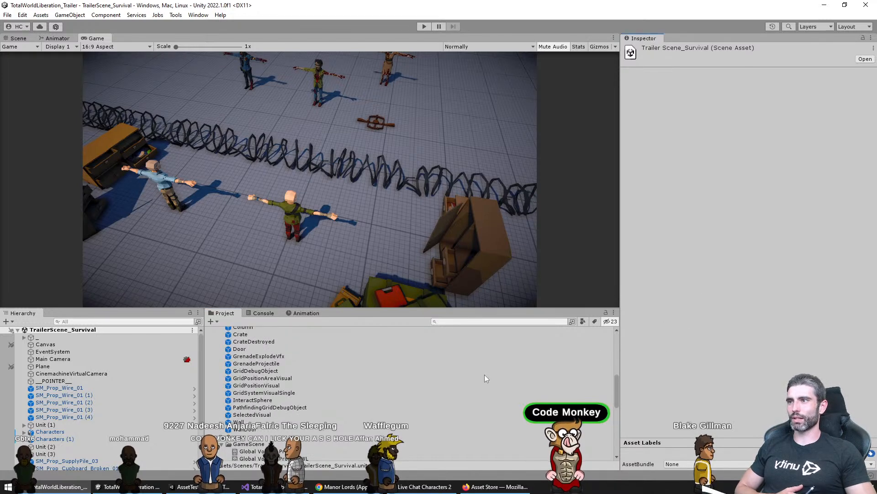
scroll(485, 375, "up", 2)
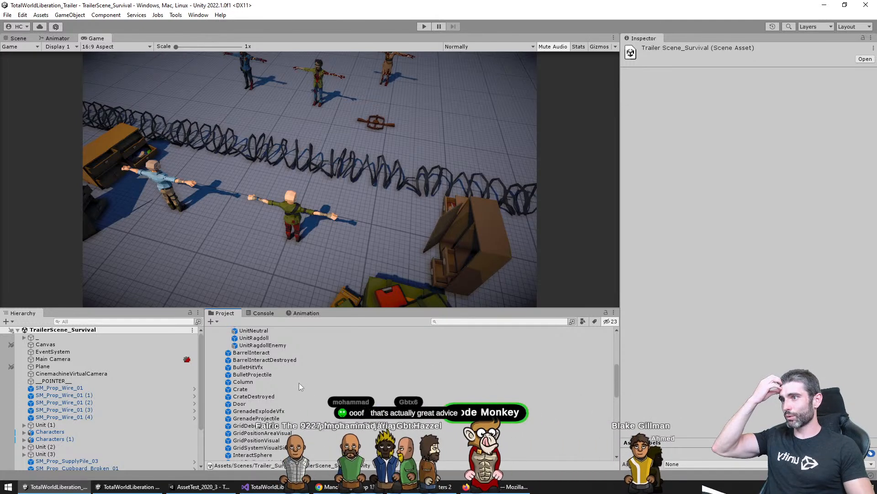
scroll(293, 393, "down", 10)
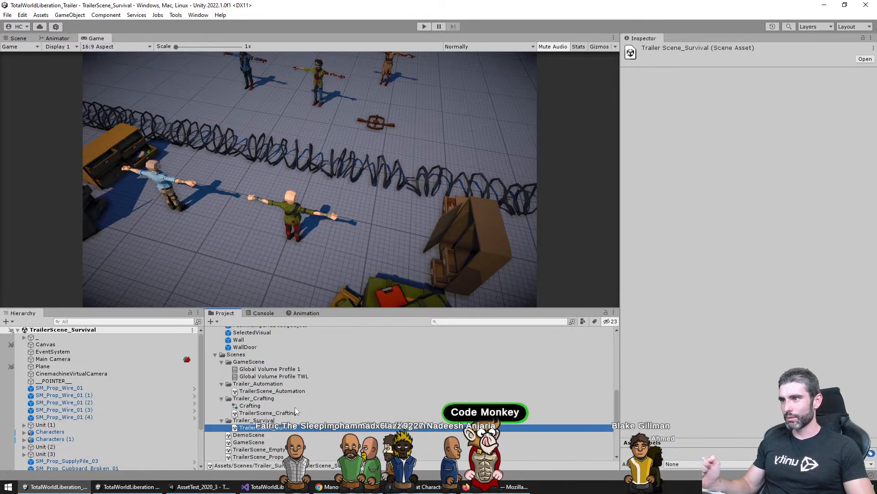
double_click(296, 391)
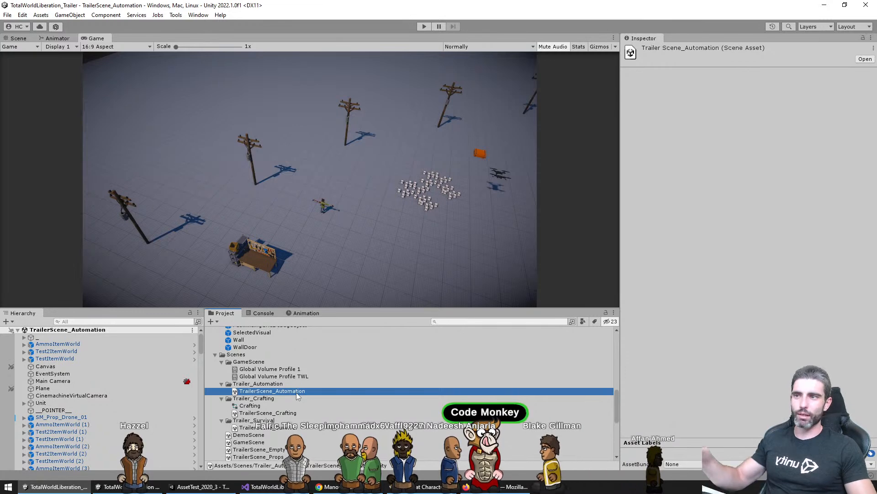
Duplicate the orange crate and place the copy beside the workbench, near the closest power pole, within the camera's view
left_click(320, 264)
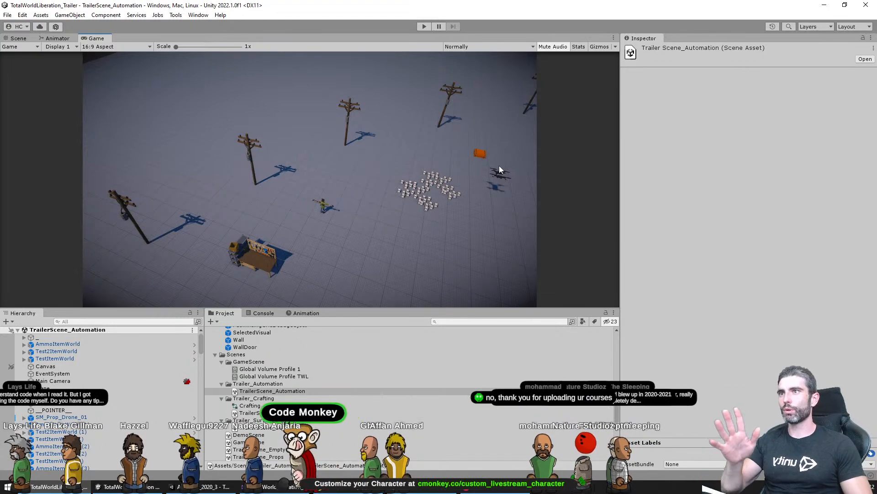
left_click(18, 38)
left_click_drag(298, 181, 268, 182)
scroll(307, 180, "down", 3)
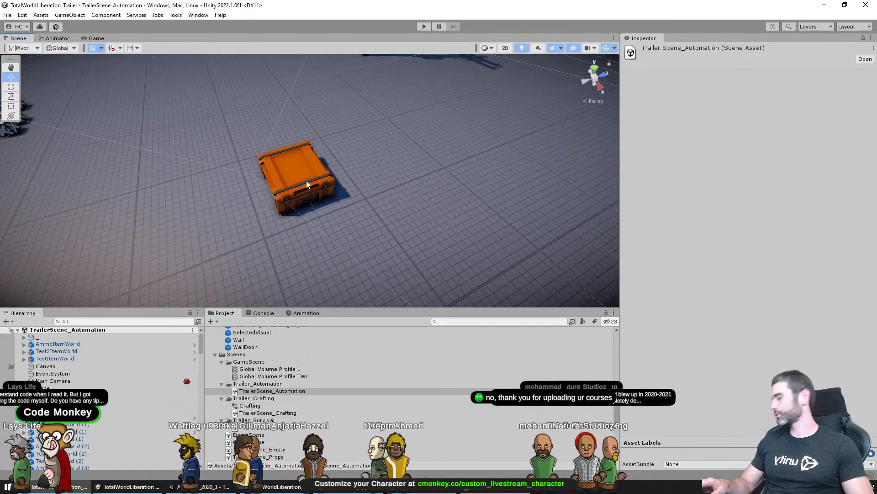
left_click(305, 180)
scroll(305, 180, "down", 5)
left_click_drag(179, 200, 130, 185, "alt")
key("ctrl+d")
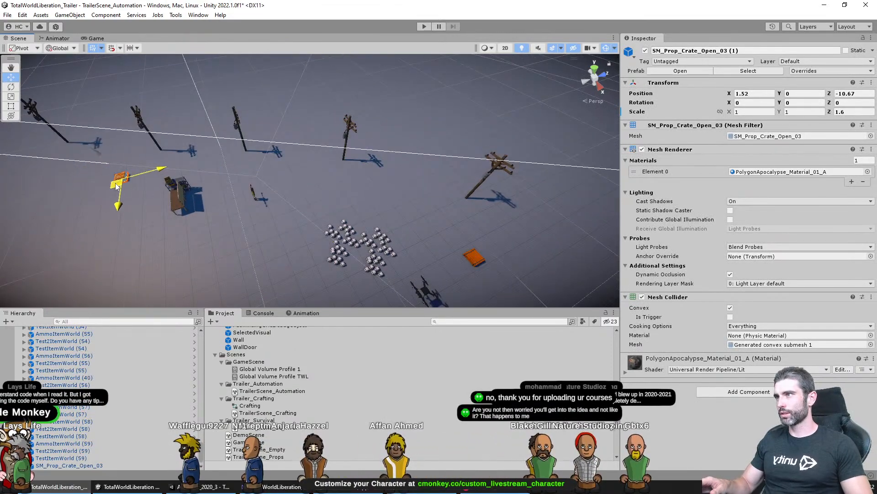
middle_click_drag(173, 193, 292, 215)
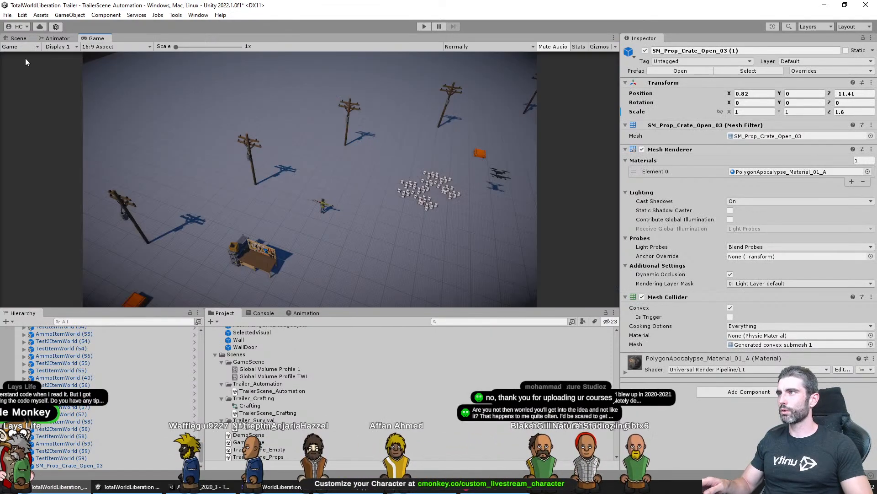
left_click_drag(243, 197, 152, 230)
Duplicate the drone, place the copy above the crate beside the workbench at X 1.01, Y 3, Z -8.01, and check the camera view
left_click(418, 126)
key("ctrl+d")
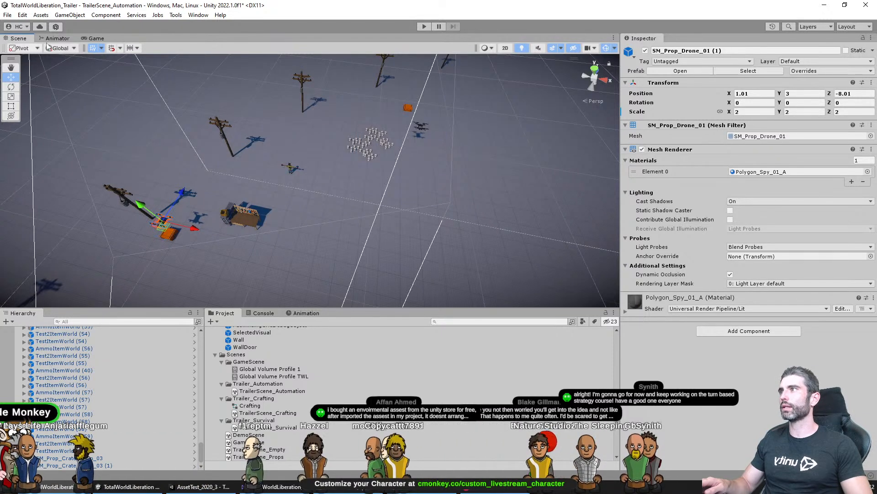
left_click(97, 39)
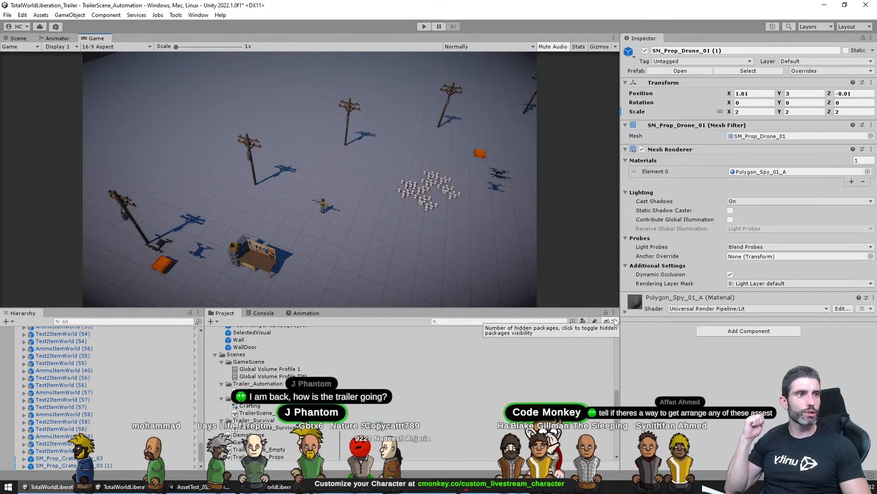
left_click(17, 38)
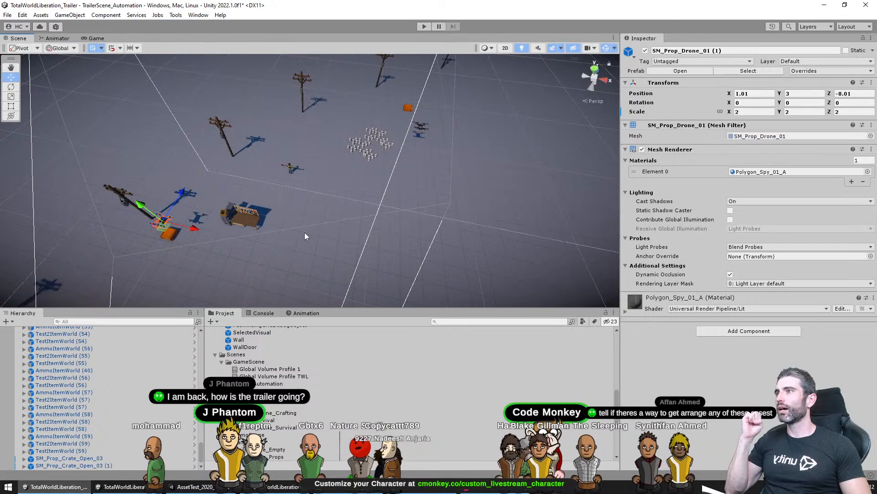
Look over the automation scene's layout and browse the project's scene, script and settings assets
left_click(332, 217)
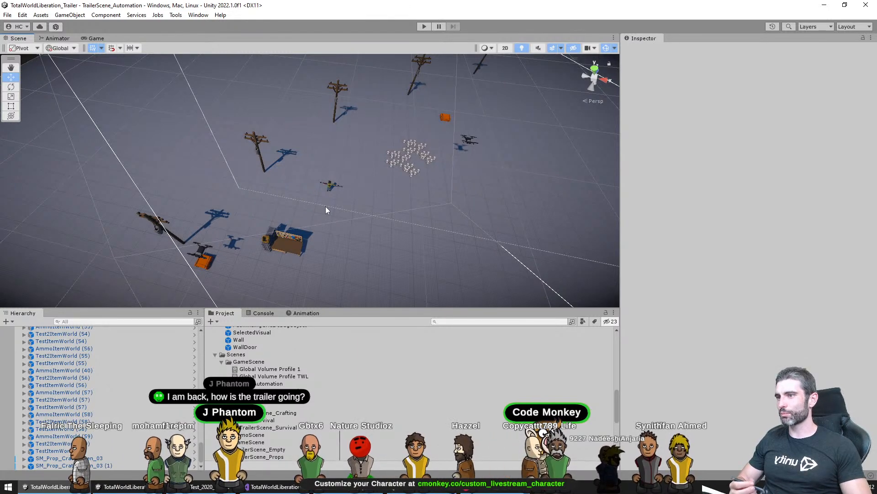
middle_click_drag(407, 245, 360, 255)
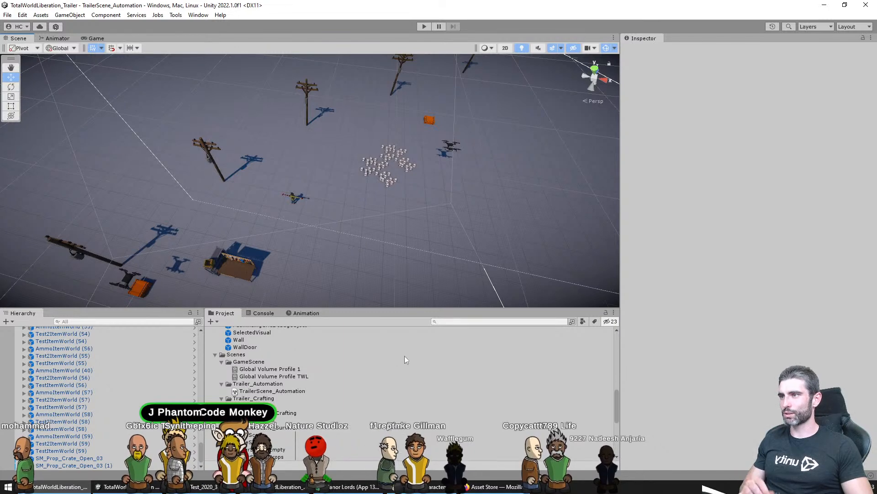
scroll(408, 364, "up", 3)
scroll(402, 354, "down", 4)
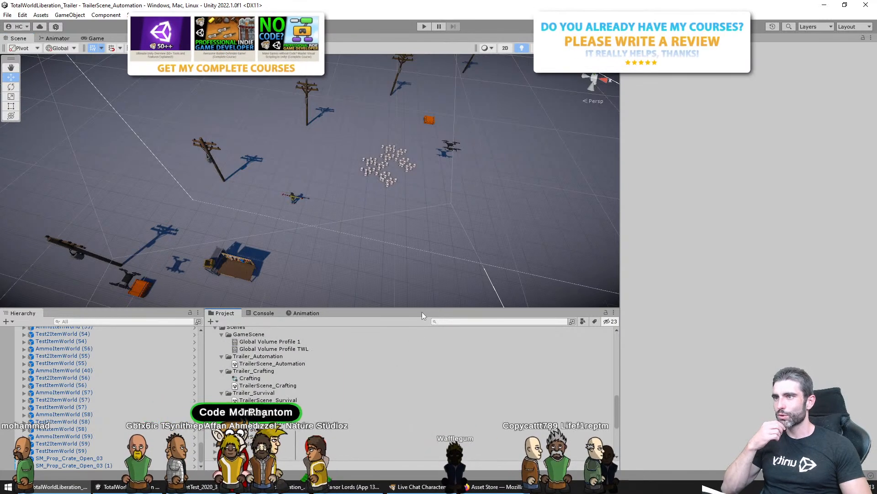
left_click_drag(421, 312, 398, 210)
scroll(361, 338, "down", 2)
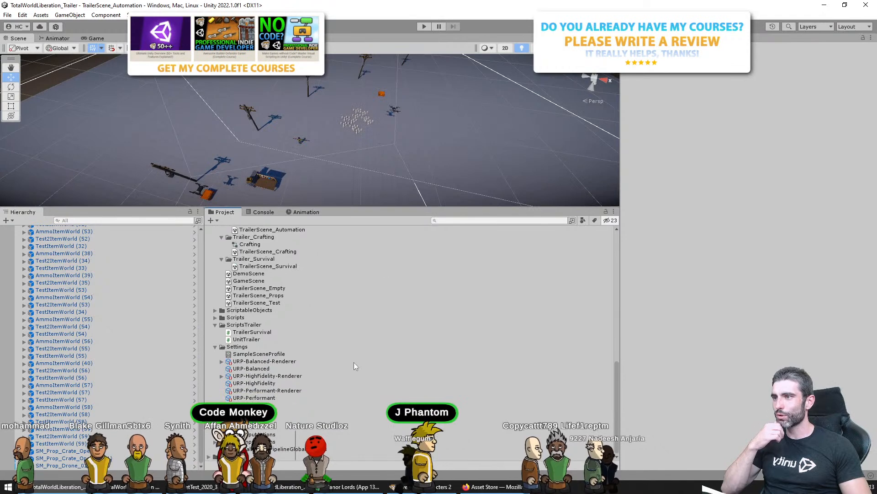
scroll(352, 360, "up", 2)
scroll(320, 329, "down", 2)
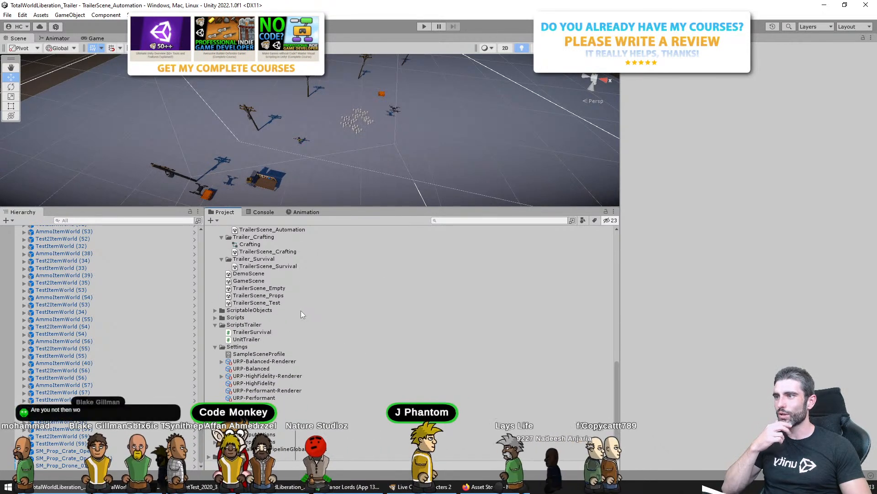
scroll(302, 318, "up", 2)
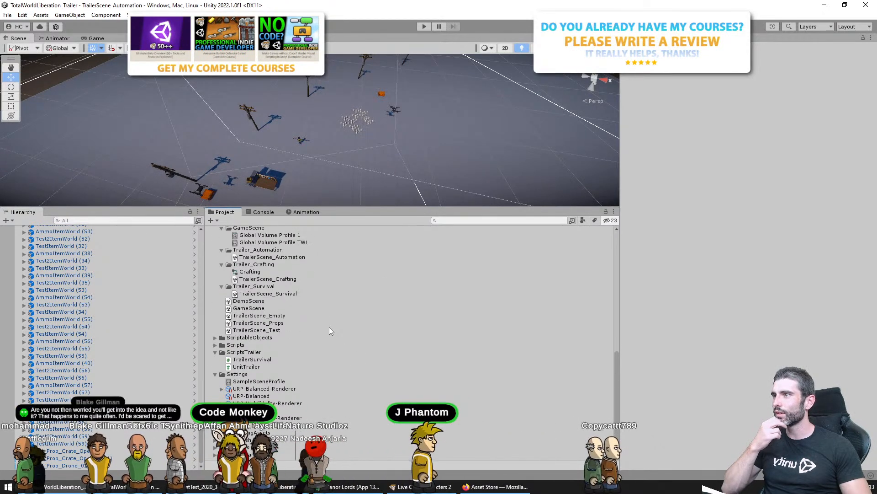
scroll(329, 327, "up", 2)
left_click(305, 284)
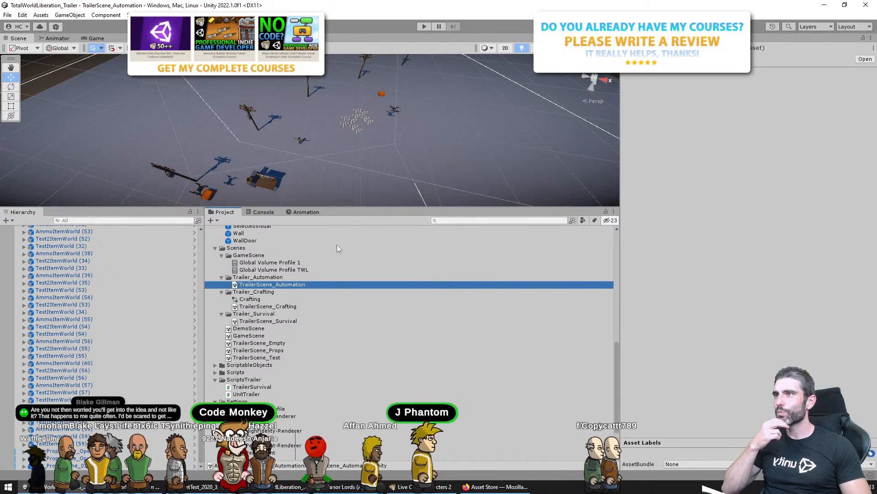
left_click_drag(390, 207, 390, 267)
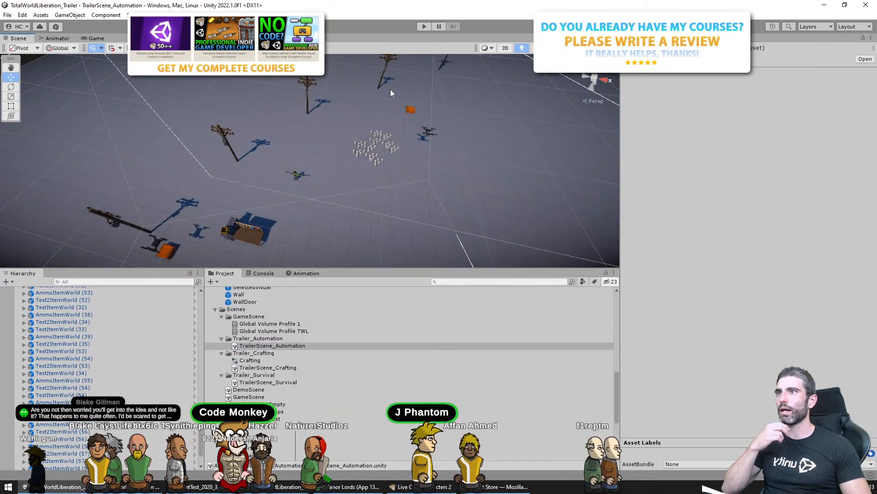
Open the TrailerScene_Props scene to view the available props
scroll(347, 344, "down", 4)
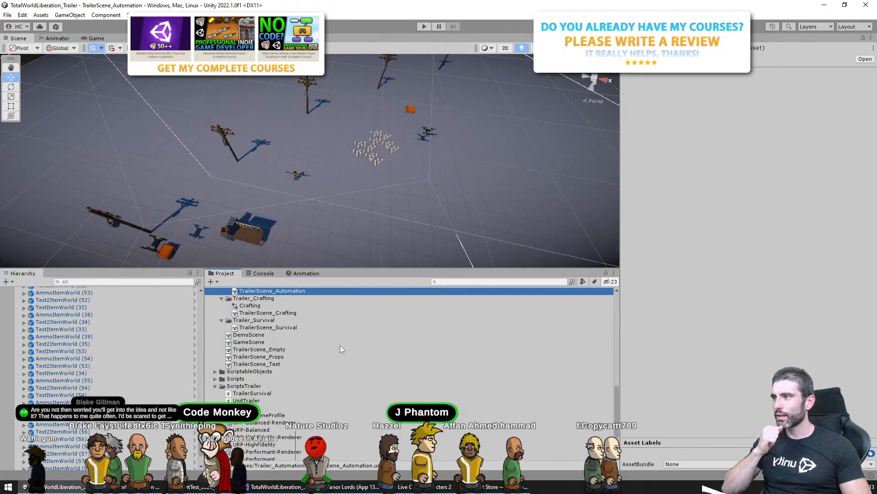
left_click(282, 350)
double_click(278, 356)
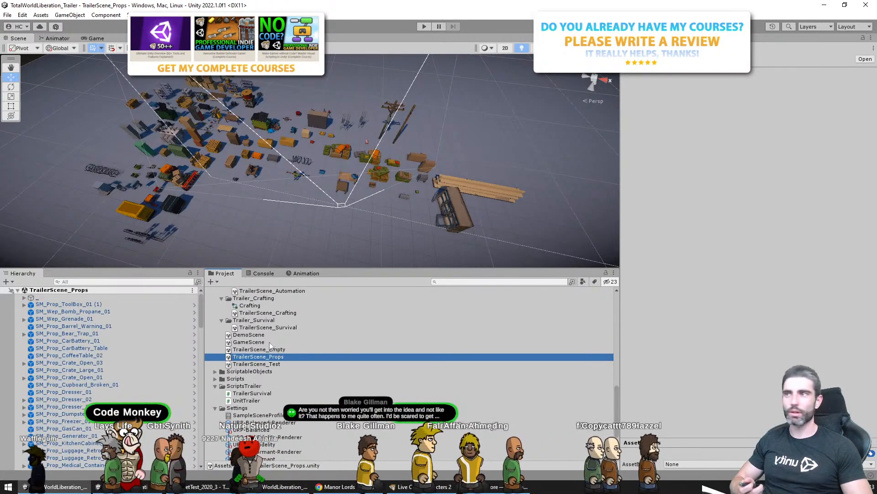
scroll(320, 363, "up", 4)
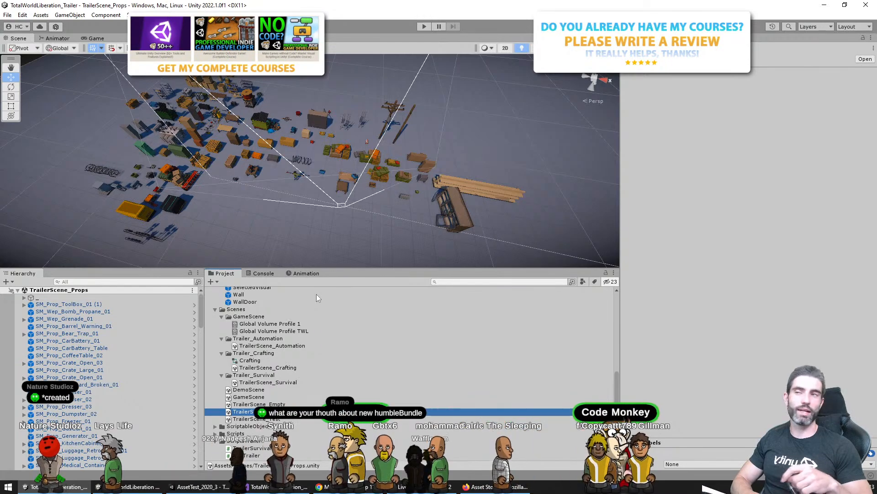
Maximize the scene view and frame the flat black prop with the lever, located among the small tools near the drone
right_click_drag(330, 229, 438, 314)
key("shift+space")
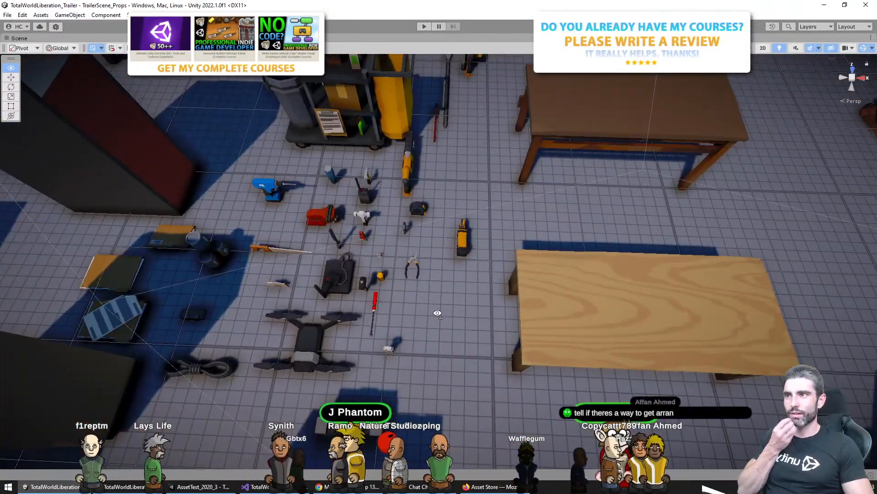
left_click(337, 277)
key("f")
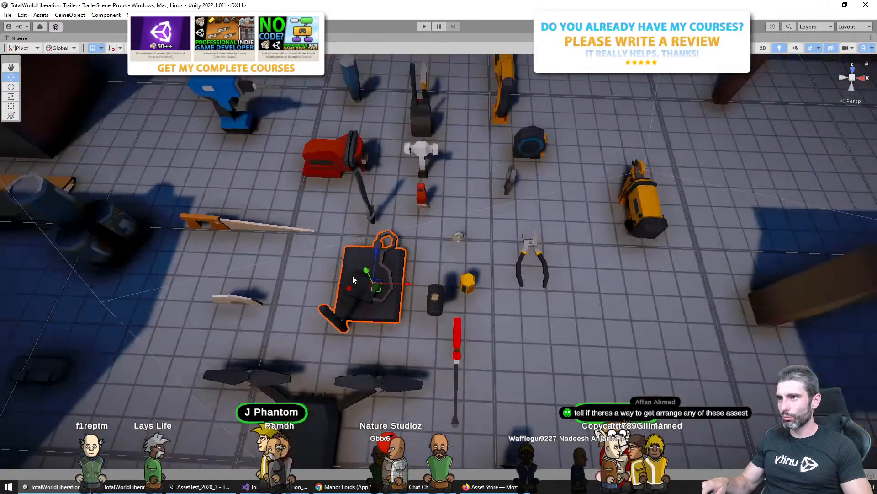
Inspect the flat black prop with the lever, then look over the surrounding tools and the wider props layout
left_click_drag(352, 275, 426, 258, "alt")
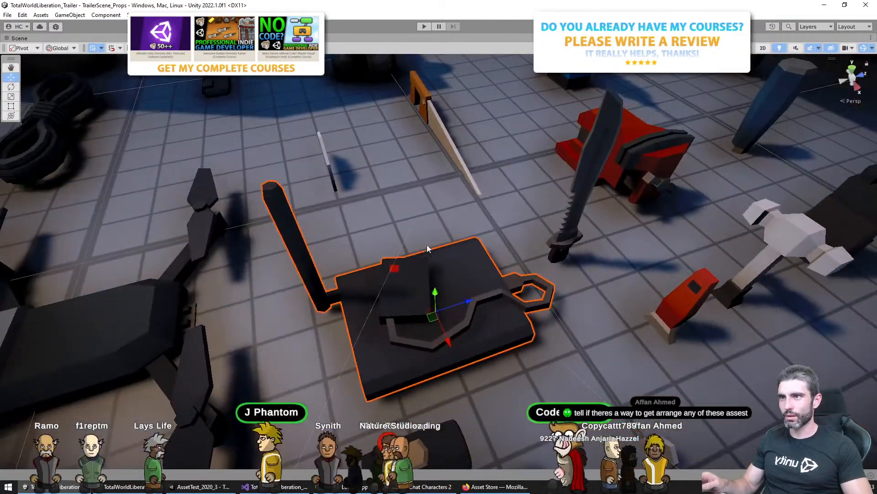
left_click(423, 234)
scroll(424, 234, "down", 3)
scroll(404, 224, "down", 4)
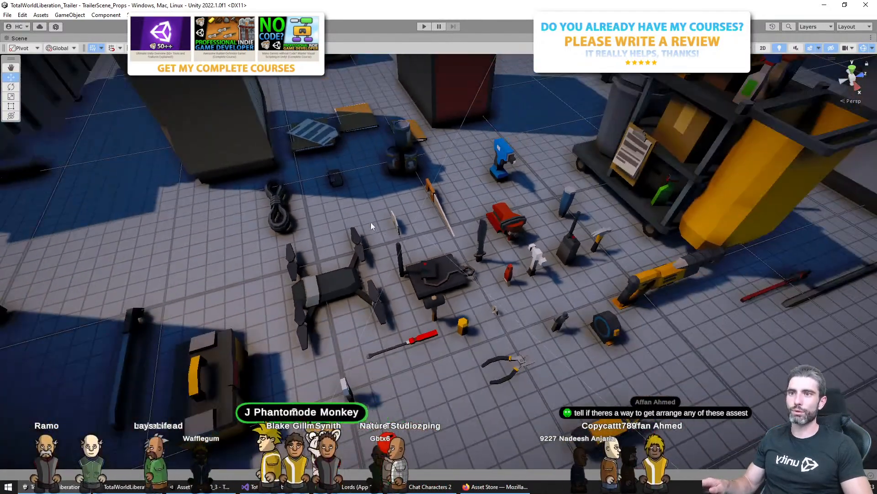
right_click_drag(371, 222, 555, 201)
key("a")
key("s")
key("d")
key("s")
key("w")
key("s")
key("w")
key("s")
key("shift+space")
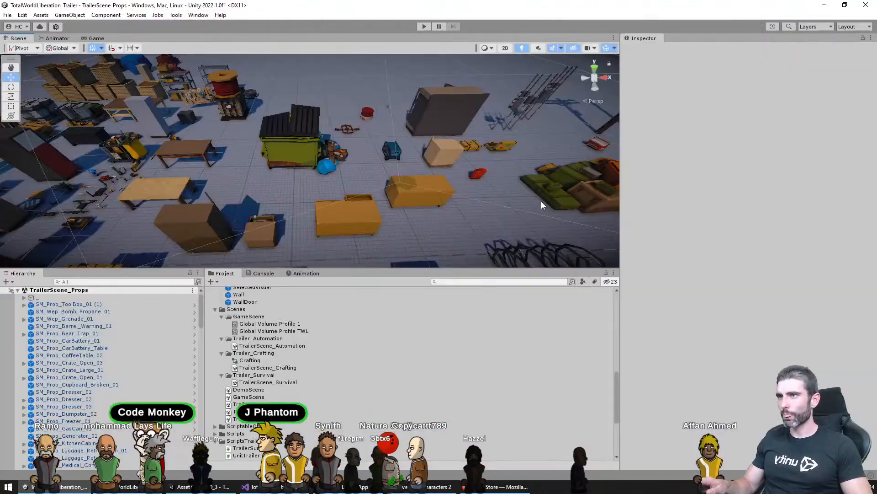
Survey the crate stacks and furniture props in the maximized scene view, moving round to the red cable spool and pegboard
key("shift+space")
right_click_drag(473, 178, 528, 250)
key("w")
key("s")
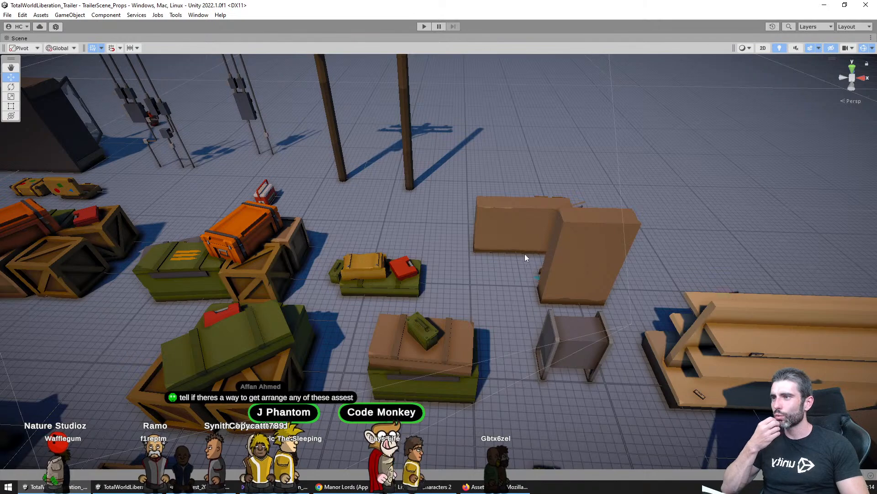
right_click_drag(525, 255, 499, 261)
key("w")
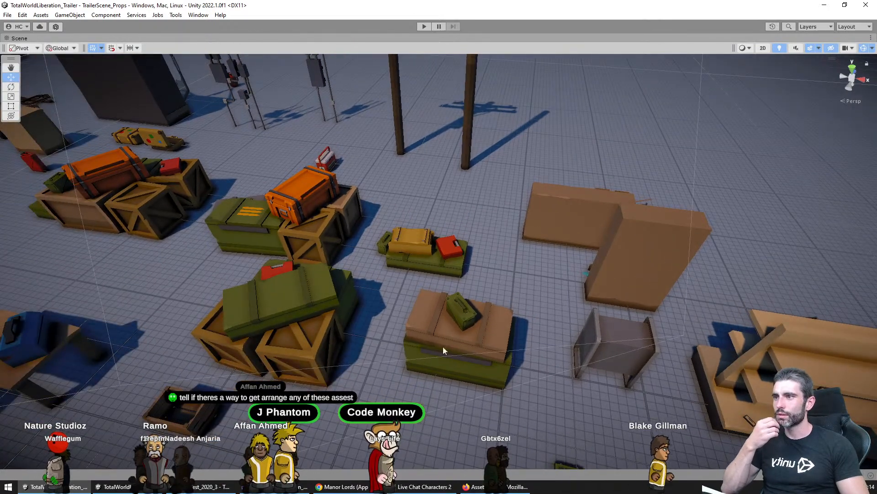
key("s")
right_click_drag(314, 394, 507, 303)
key("w")
key("d")
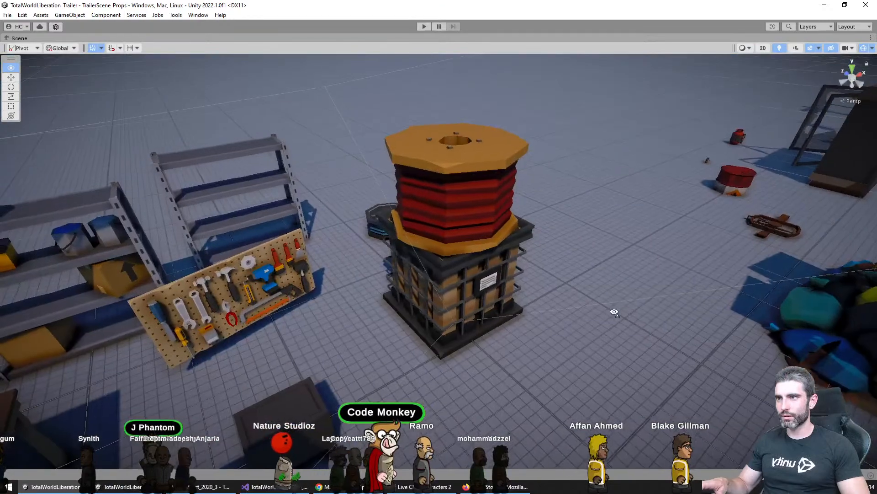
Pull the caged water tank out from under the red cable spool to view it, and put it back beneath the spool
left_click(506, 303)
key("f")
left_click_drag(516, 307, 695, 359, "alt")
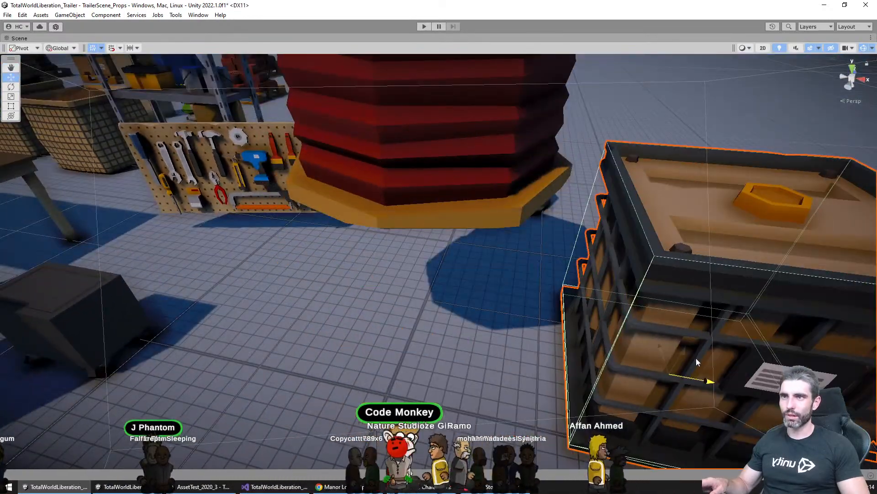
key("f")
left_click_drag(482, 241, 515, 272, "alt")
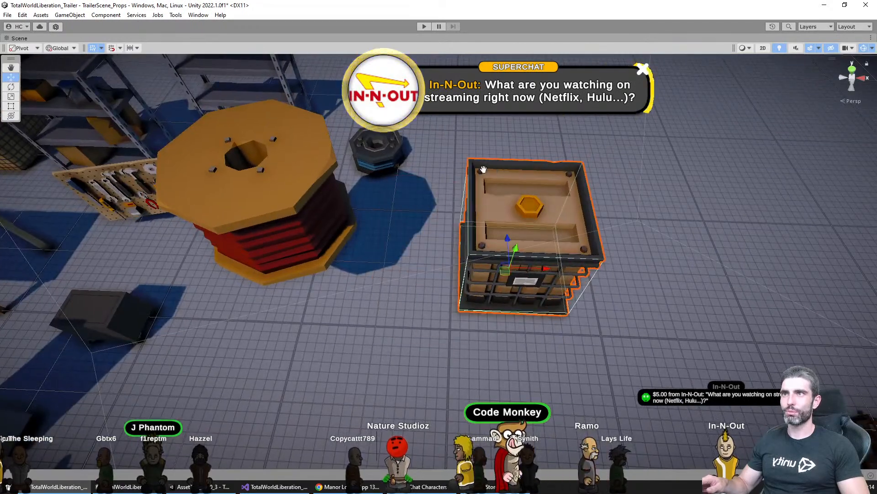
middle_click_drag(483, 170, 404, 224)
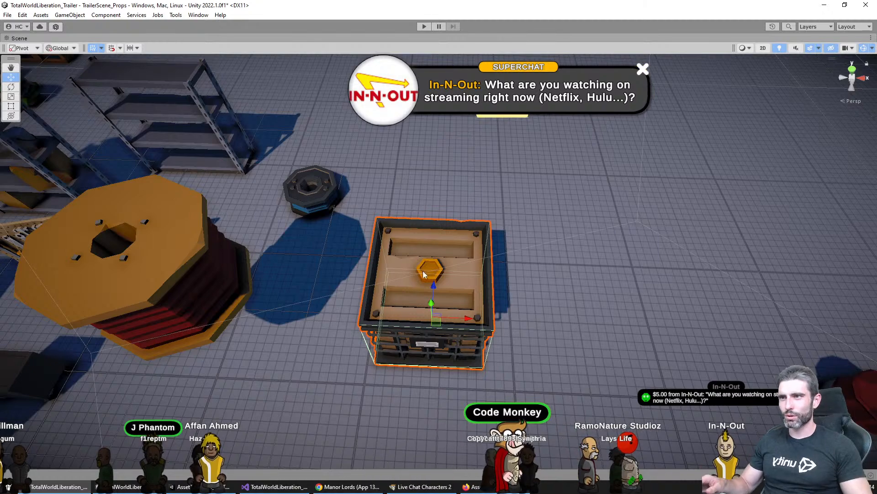
left_click_drag(440, 323, 565, 287)
left_click_drag(437, 350, 339, 351)
middle_click_drag(446, 320, 544, 336)
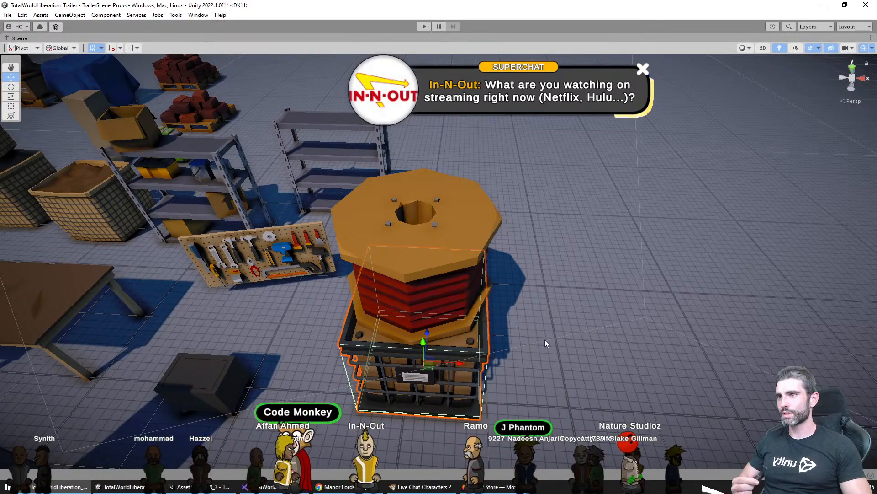
middle_click_drag(546, 340, 514, 307)
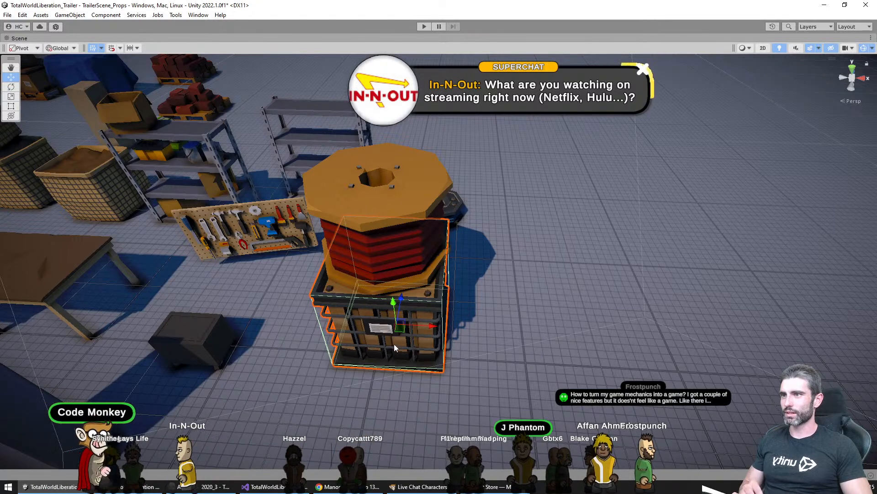
Look over the storage, engine, pallet and crate props for suitable automation machinery, returning to the water tank under the cable spool
left_click_drag(437, 349, 557, 338, "alt")
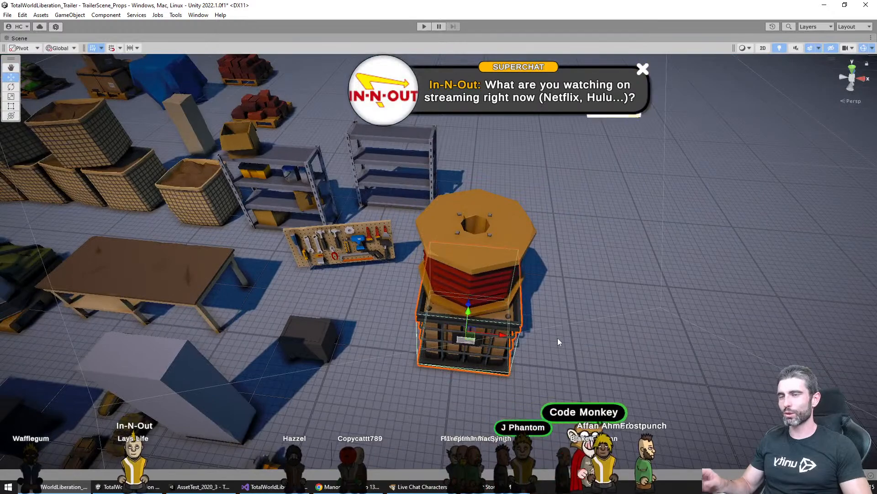
middle_click_drag(450, 328, 618, 187)
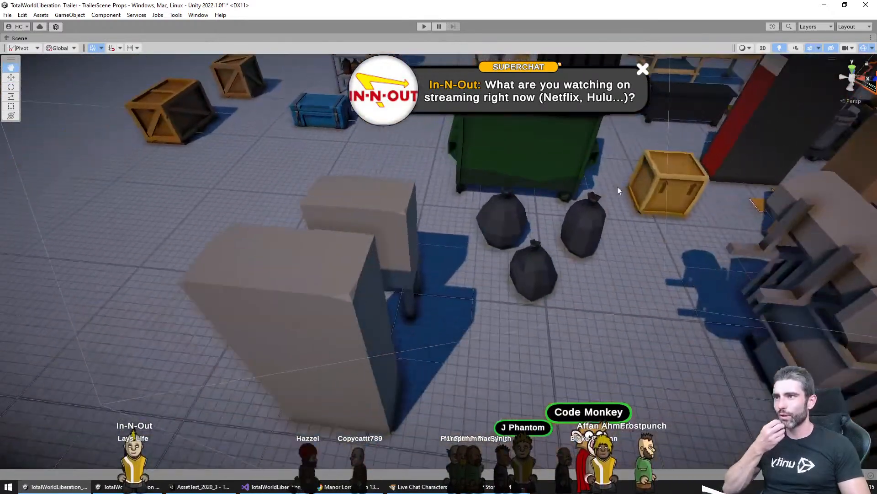
scroll(618, 187, "down", 3)
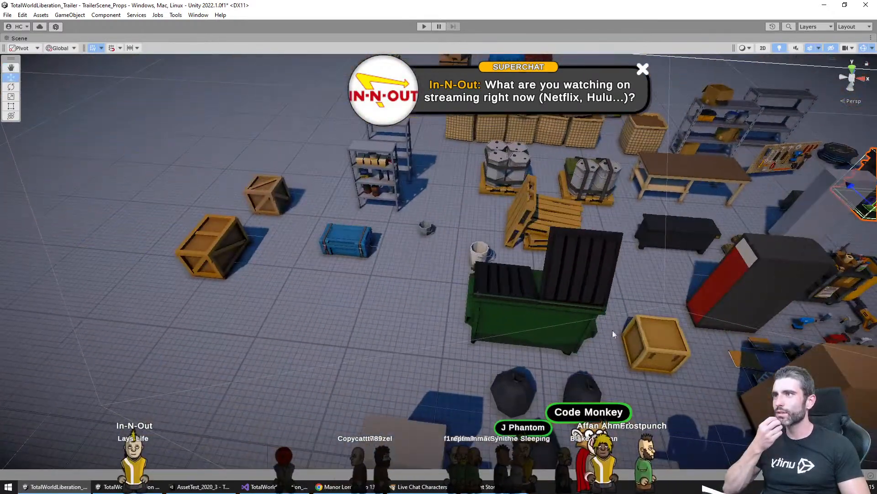
middle_click_drag(697, 319, 657, 153)
scroll(651, 226, "down", 3)
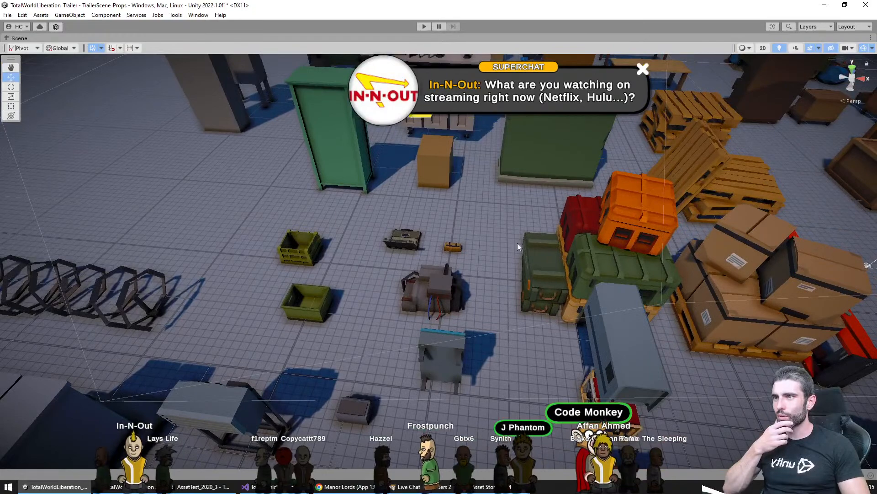
middle_click_drag(413, 289, 415, 306)
scroll(445, 351, "up", 3)
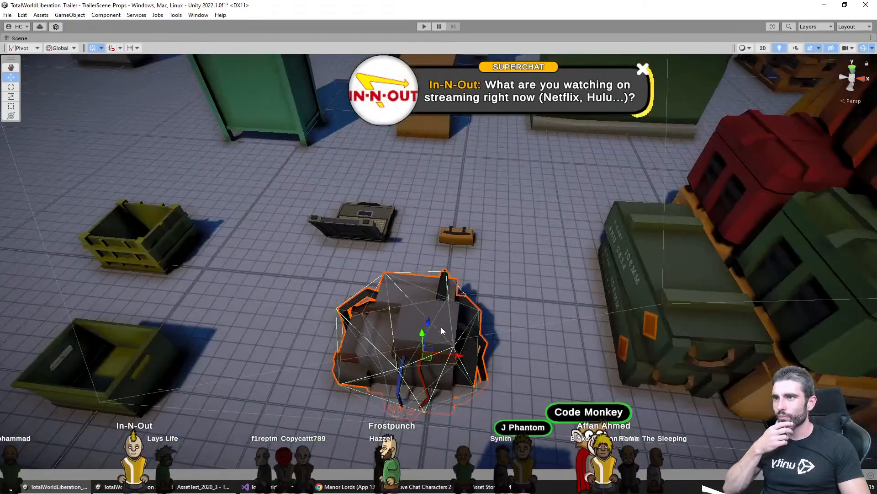
scroll(441, 327, "down", 5)
middle_click_drag(440, 325, 413, 361)
scroll(441, 336, "up", 3)
middle_click_drag(591, 252, 446, 204, "shift")
scroll(446, 204, "down", 5)
scroll(446, 205, "down", 4)
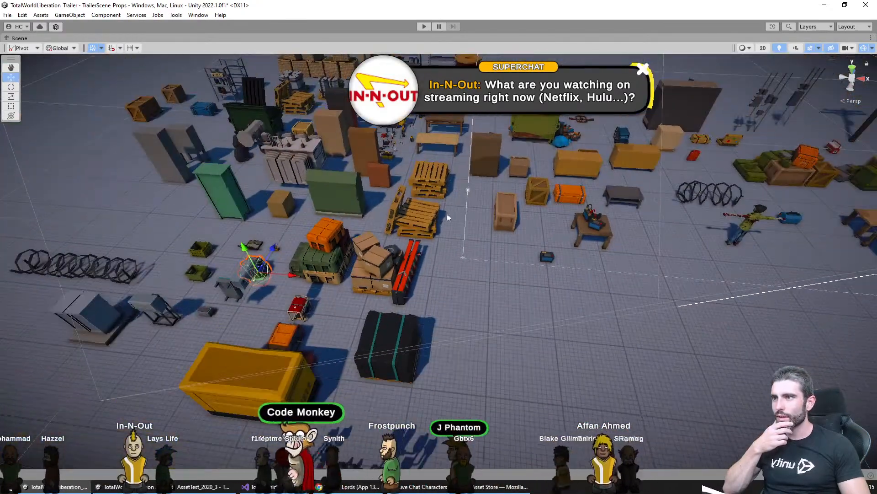
middle_click_drag(389, 269, 384, 310)
middle_click_drag(507, 96, 470, 243)
scroll(471, 243, "up", 3)
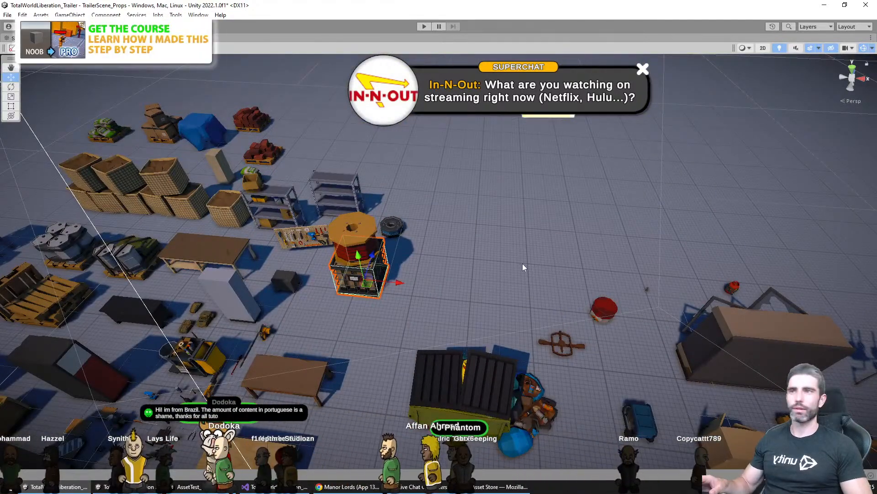
Copy the water tank prop and open the TrailerScene_Automation scene
key("shift+space")
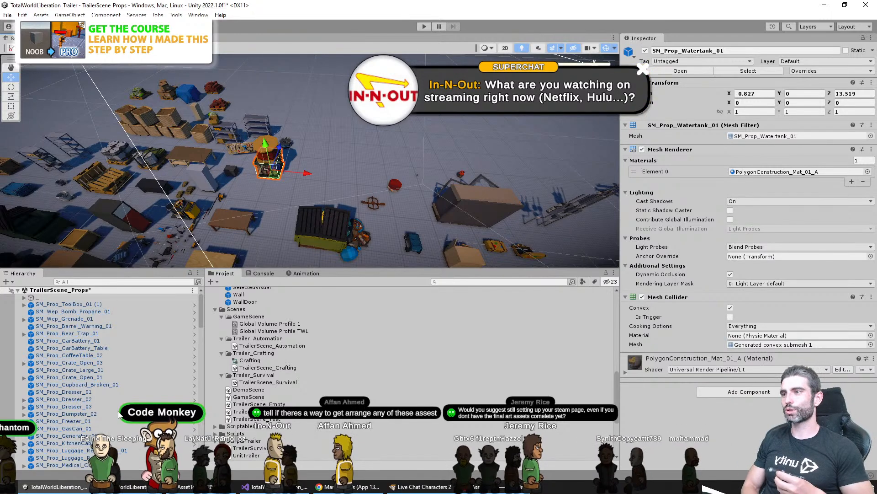
middle_click_drag(258, 223, 277, 226)
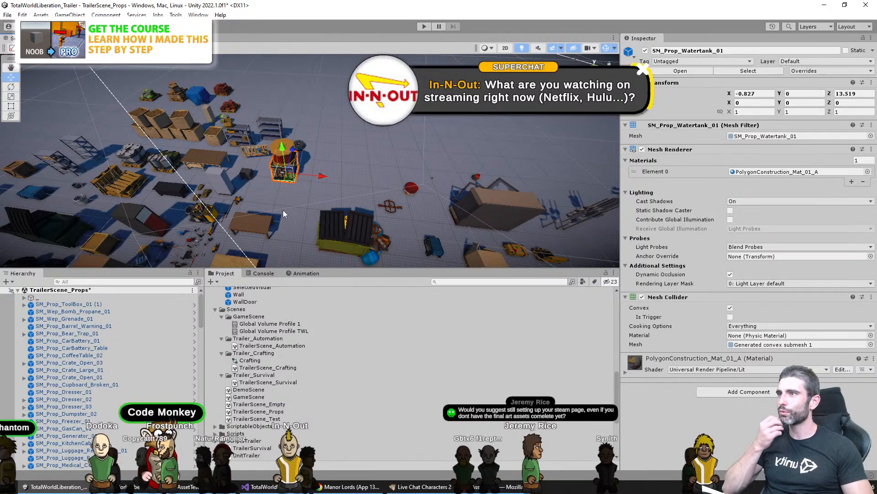
right_click_drag(283, 210, 309, 252)
left_click_drag(320, 270, 319, 235)
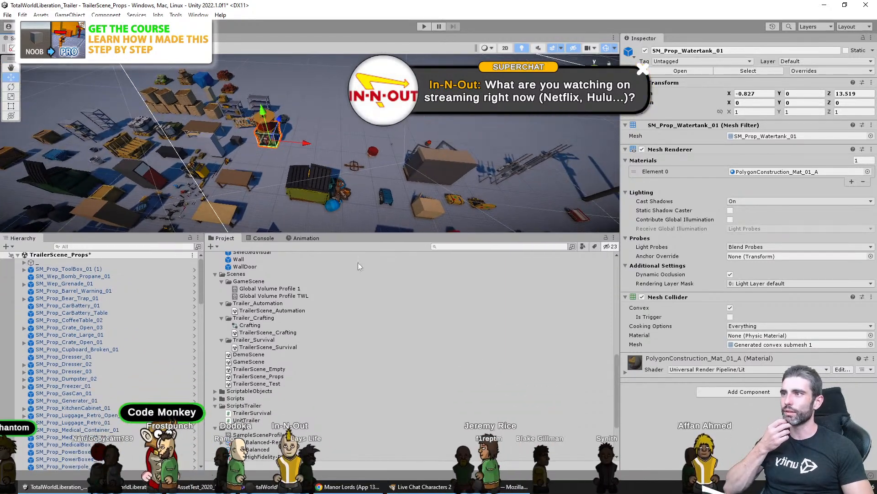
left_click(292, 310)
left_click(288, 333)
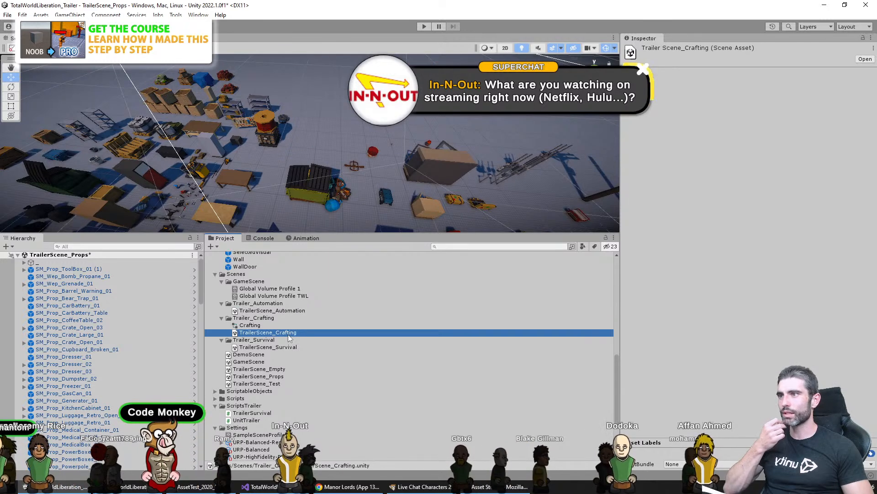
left_click(287, 346)
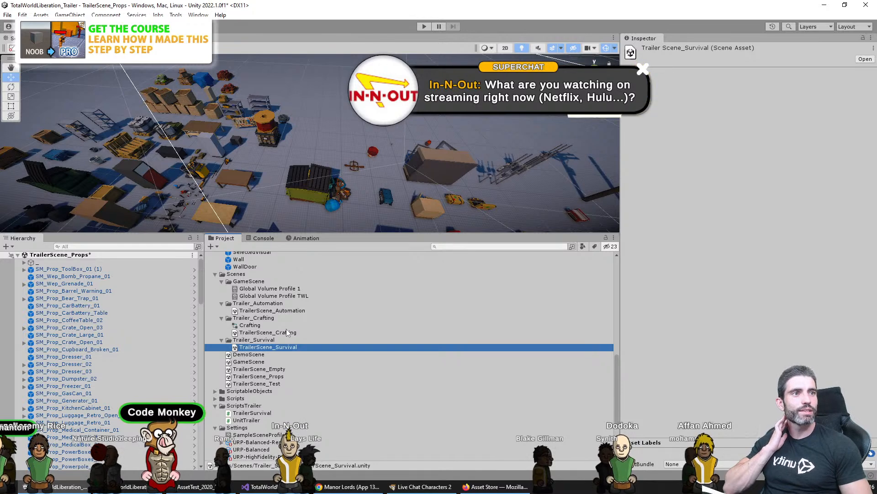
left_click(292, 333)
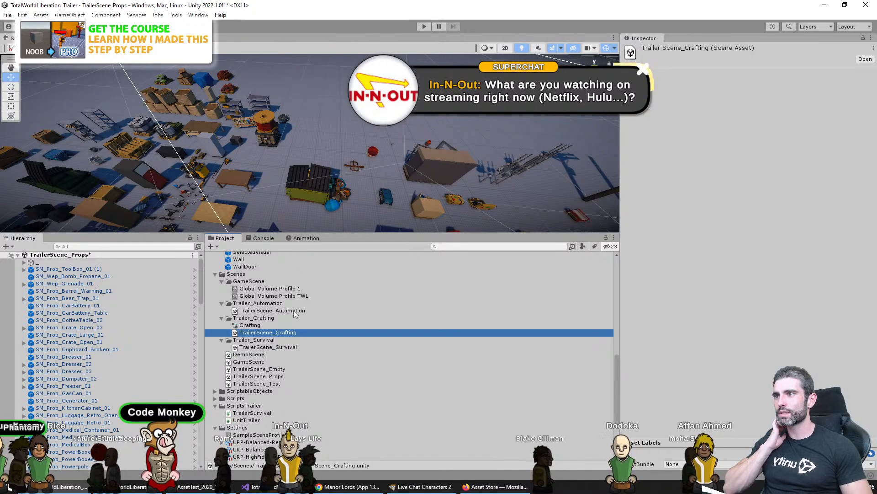
double_click(293, 311)
left_click(427, 264)
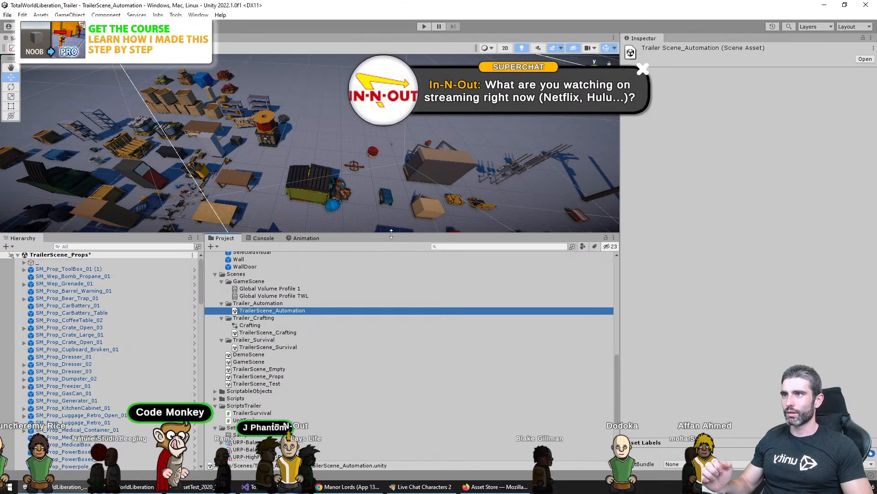
Paste the water tank, place it beside the utility pole near the character at X 4.15, Y 0, Z 1.88, and check the camera view
left_click_drag(391, 233, 391, 289)
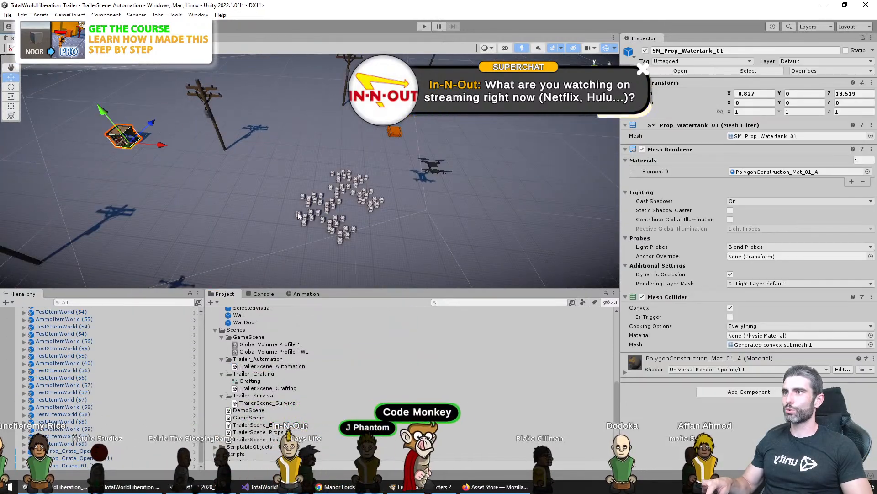
middle_click_drag(298, 213, 398, 231)
left_click_drag(269, 181, 288, 275)
middle_click_drag(307, 272, 322, 171)
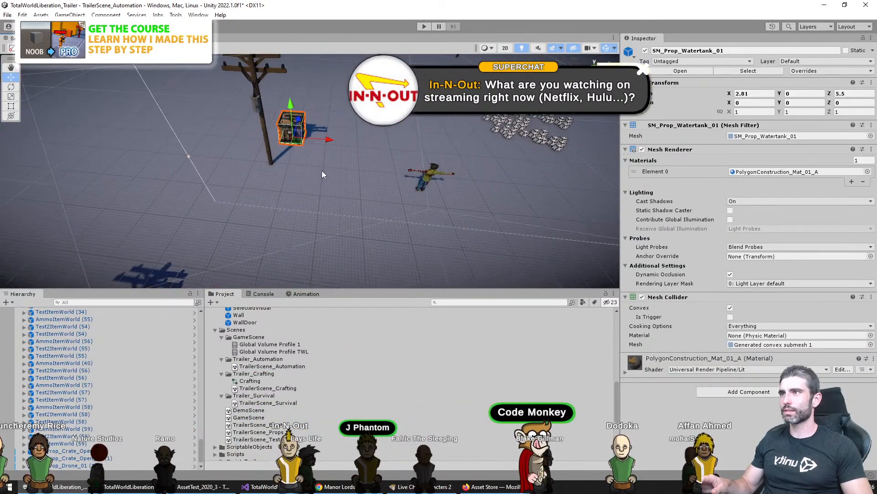
left_click_drag(300, 148, 341, 221)
left_click_drag(244, 232, 263, 275, "alt")
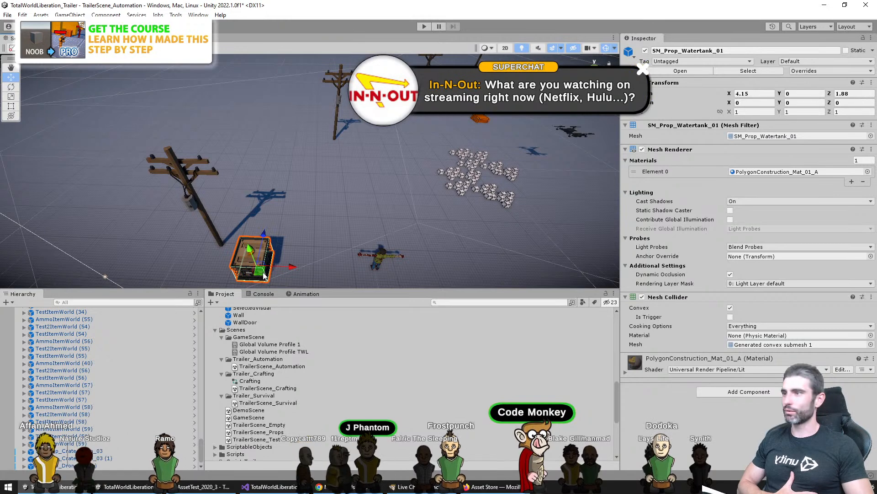
left_click_drag(358, 289, 357, 323)
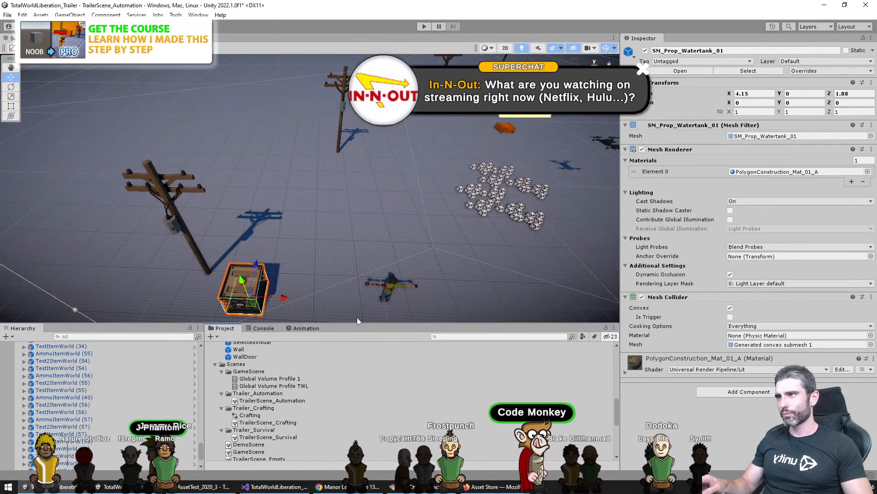
middle_click_drag(318, 157, 259, 171)
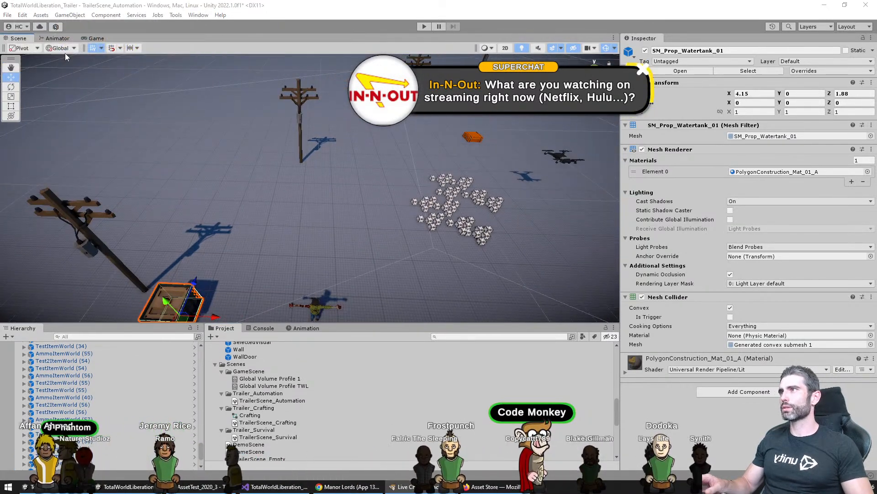
left_click(94, 38)
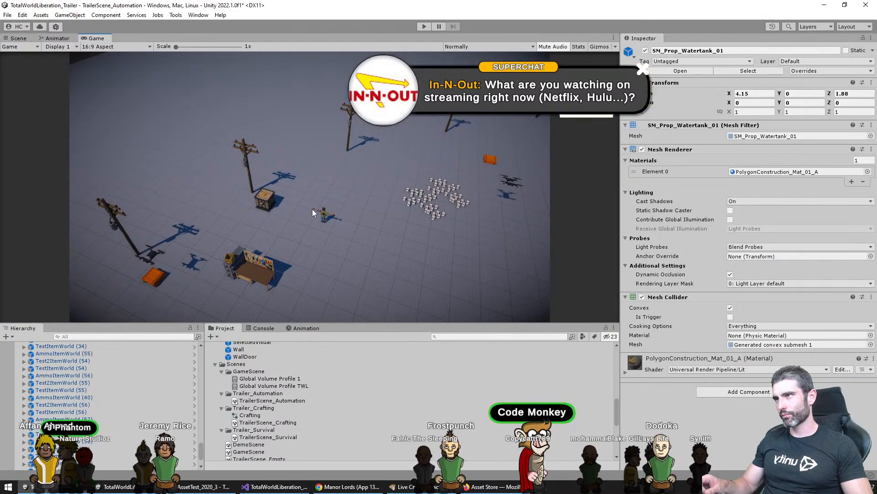
left_click(16, 39)
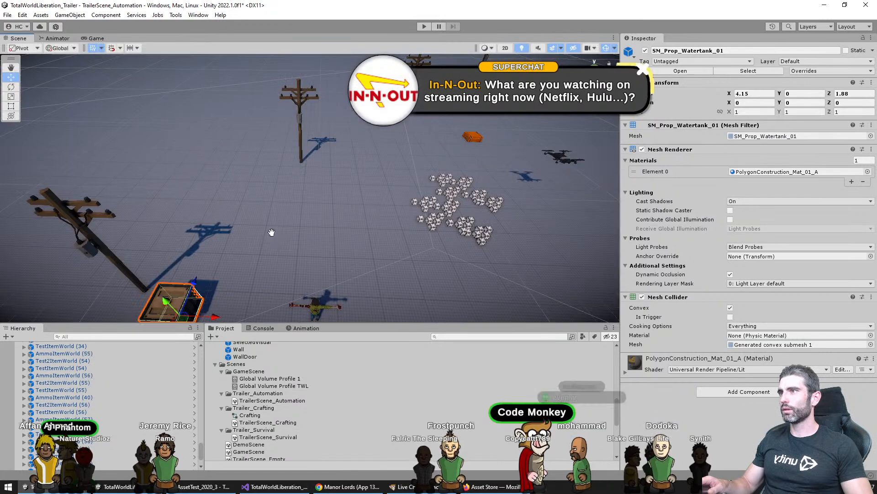
Move the water tank between the utility pole and the orange crate near the workbench, to X 0.05, Y 0, Z -6.01
key("f")
left_click_drag(311, 198, 265, 257)
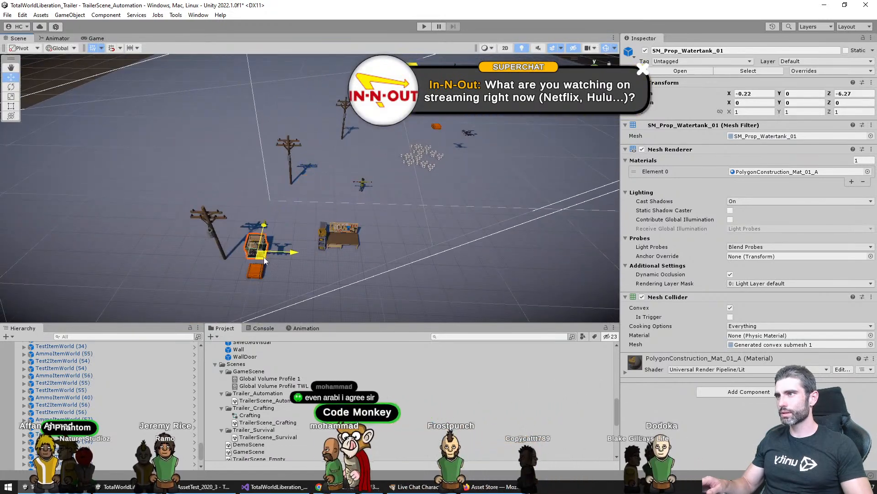
key("f")
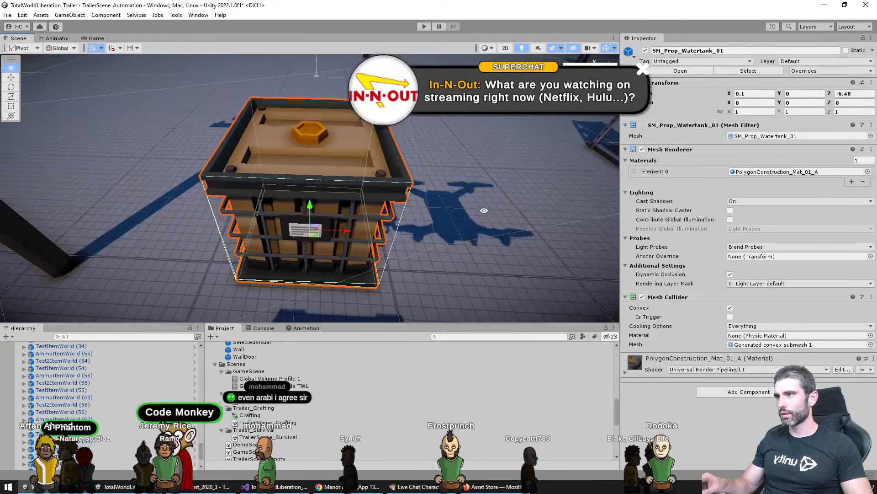
scroll(333, 236, "down", 4)
left_click_drag(484, 211, 461, 228, "alt")
scroll(285, 217, "down", 6)
middle_click_drag(460, 227, 282, 220)
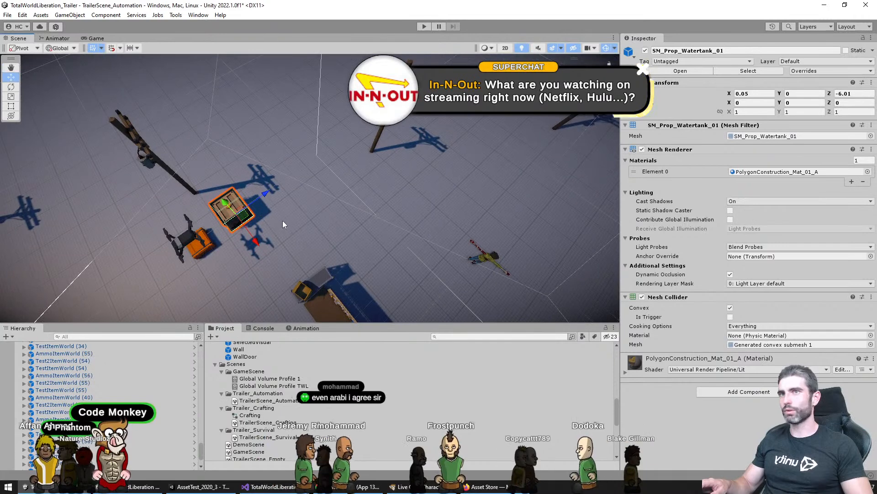
Scale the water tank uniformly to 0.9 and place a copy beside the second utility pole at X 4.08, Y 0, Z 4.1
left_click(751, 112)
type("0.9")
middle_click_drag(283, 215, 256, 215)
key("ctrl+d")
left_click_drag(205, 211, 391, 170)
Place three more water tank copies beside the next utility poles, the first at X 9.96, Z 13.97 and the last at X 30.06, Z 30.04
middle_click_drag(462, 185, 238, 217)
key("ctrl+d")
left_click_drag(171, 212, 359, 202)
middle_click_drag(395, 180, 220, 174)
key("ctrl+d")
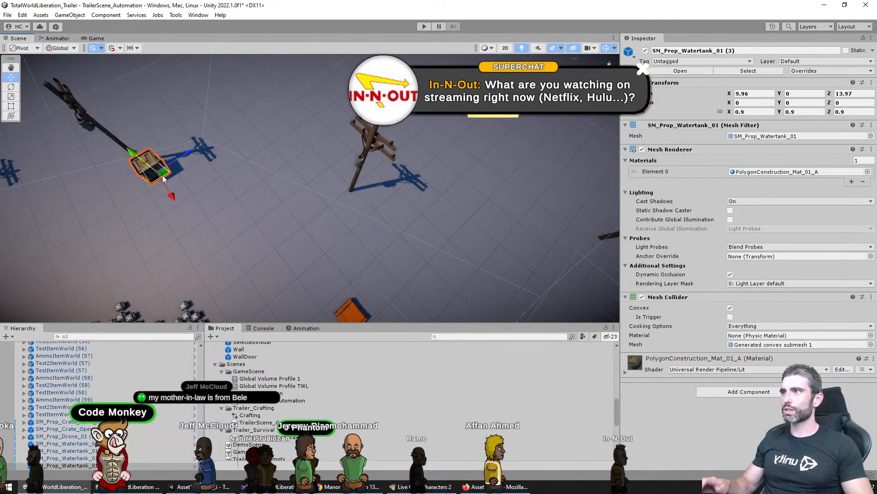
left_click_drag(148, 165, 355, 204)
middle_click_drag(392, 214, 183, 275)
key("ctrl+d")
left_click_drag(188, 273, 318, 164)
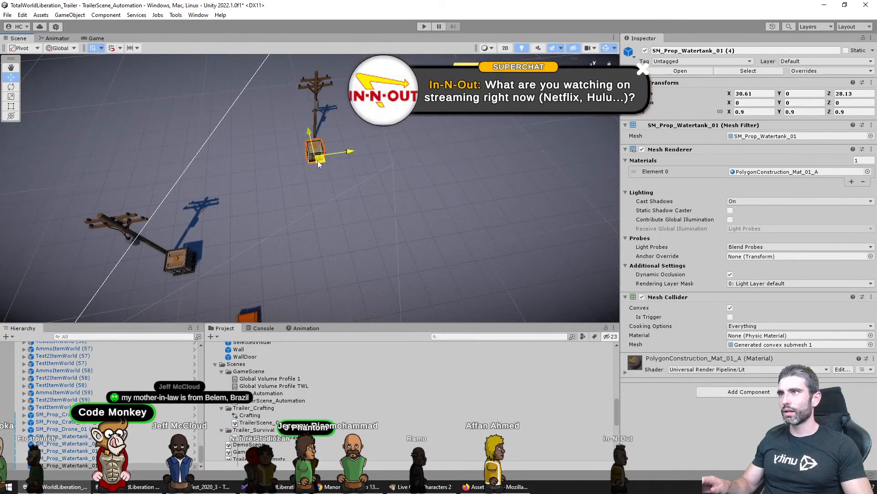
left_click(97, 38)
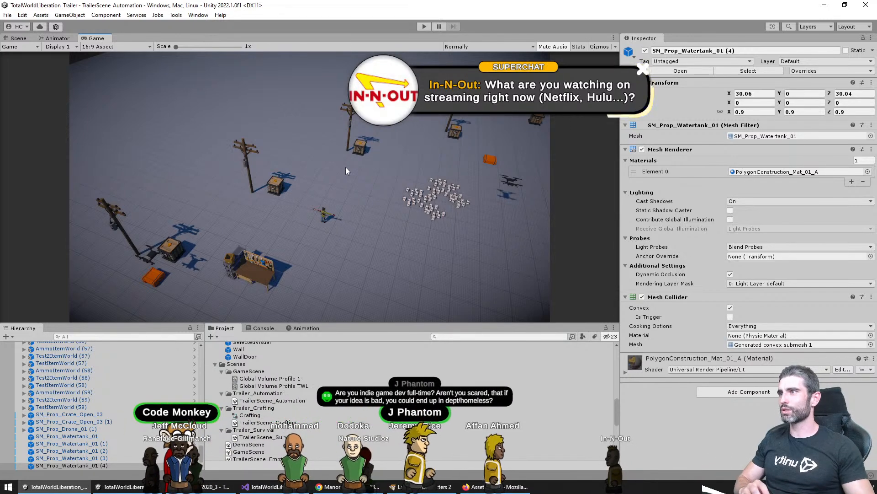
Look over the water tanks beside the utility poles in the scene, and check the layout through the camera
left_click(21, 38)
middle_click_drag(49, 95, 343, 196)
left_click(235, 254)
middle_click_drag(235, 254, 361, 187)
left_click(356, 182)
middle_click_drag(393, 231, 397, 176)
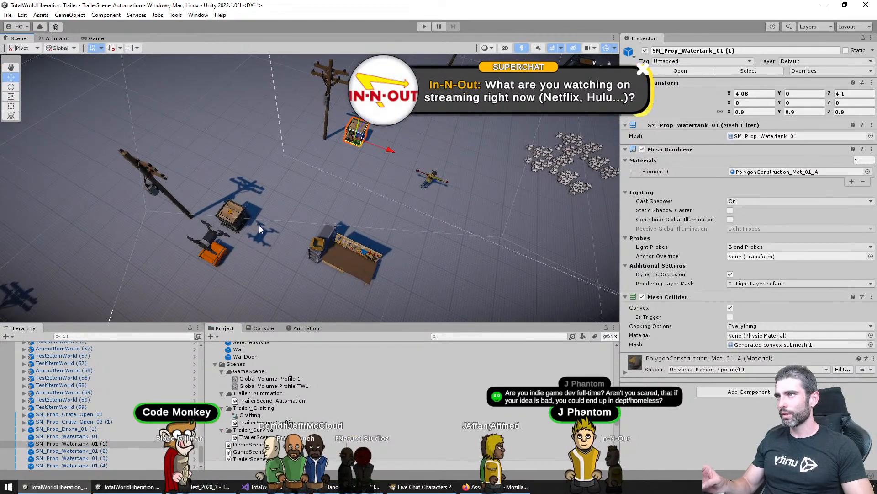
left_click(235, 222)
left_click_drag(235, 222, 364, 207, "alt")
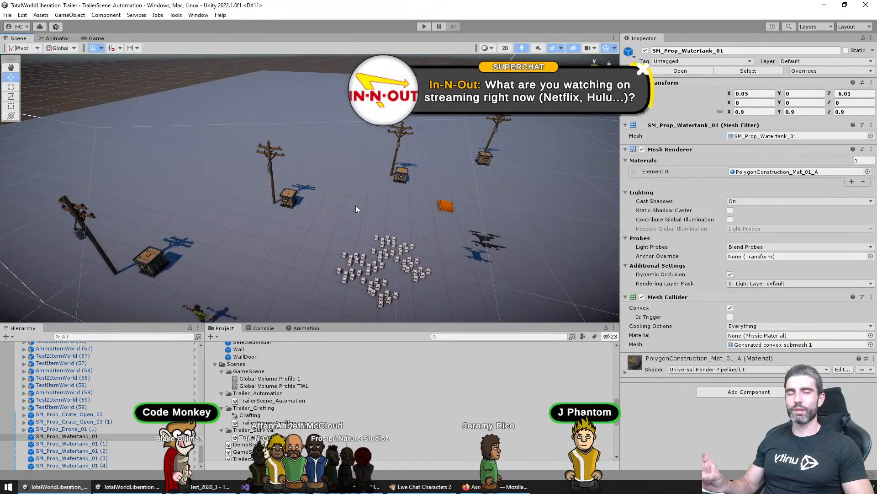
middle_click_drag(356, 206, 348, 218)
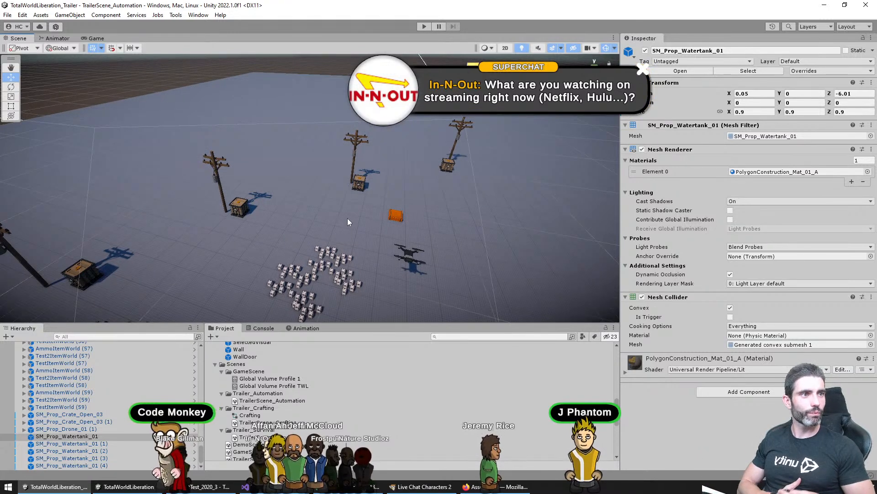
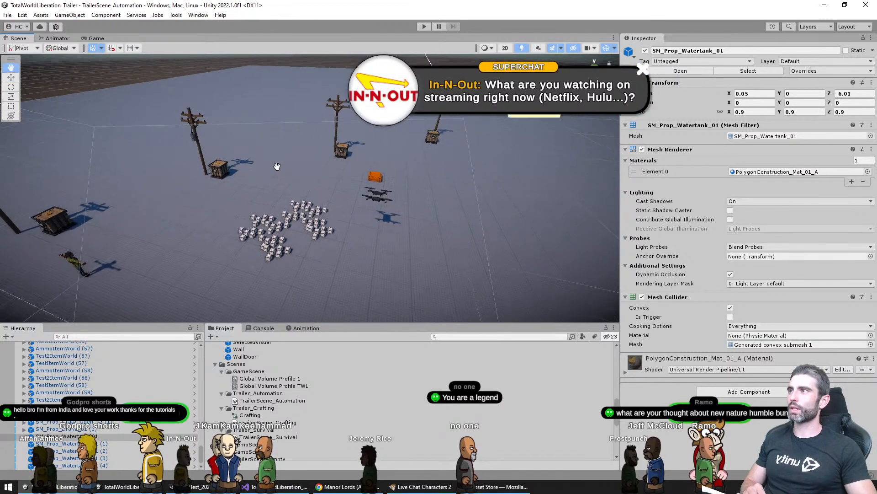
left_click(96, 38)
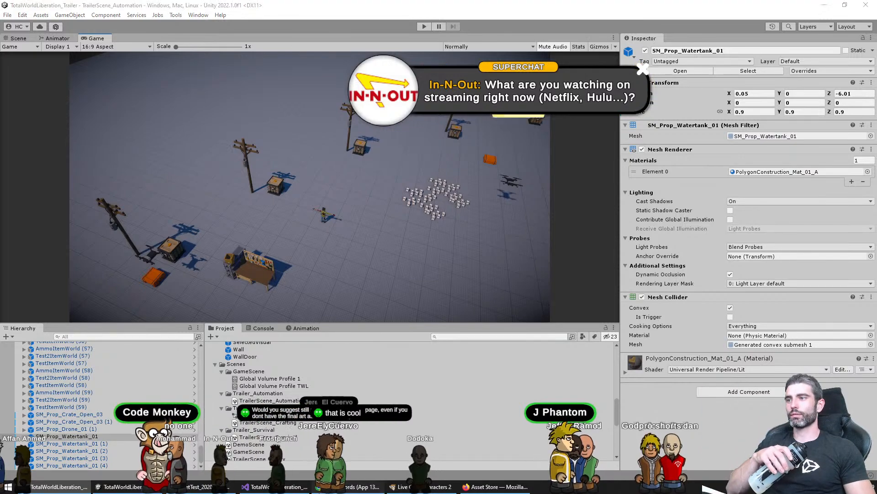
Switch to the browser, open the Humble NatureManufacture asset bundle page, accept its privacy prompt and look through the bundle's items
key("alt+Tab")
left_click(639, 7)
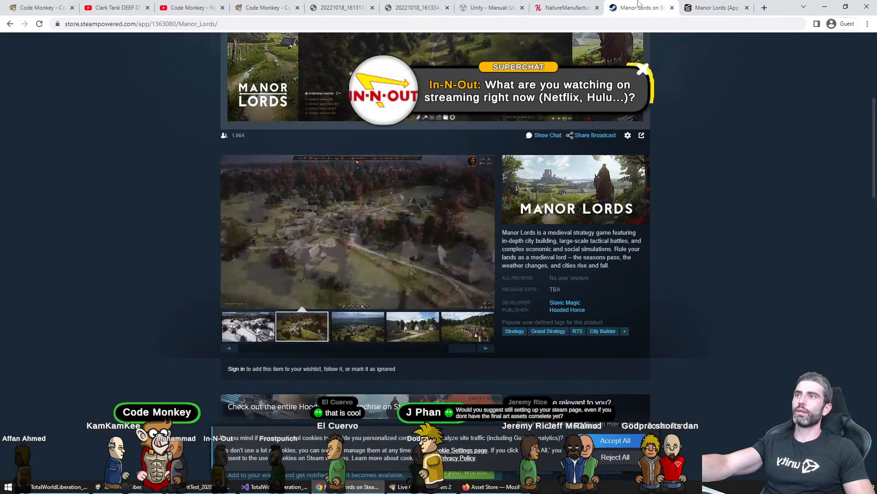
left_click(567, 7)
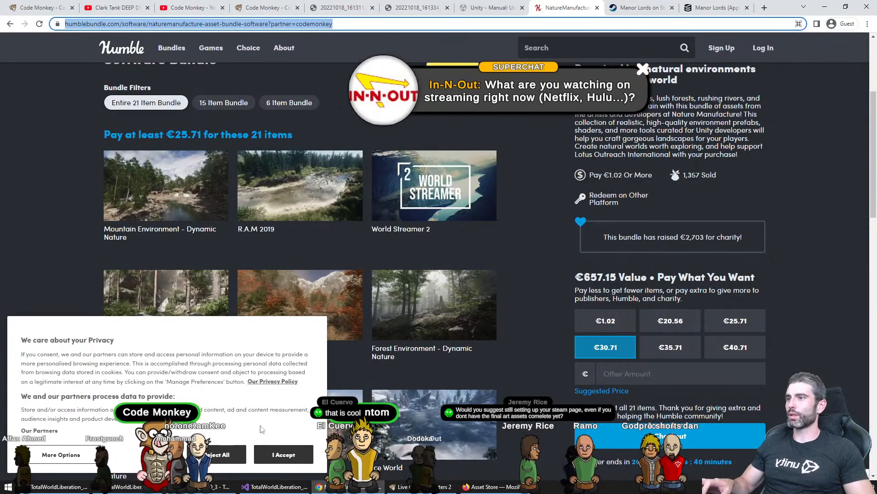
left_click(283, 454)
scroll(527, 271, "up", 2)
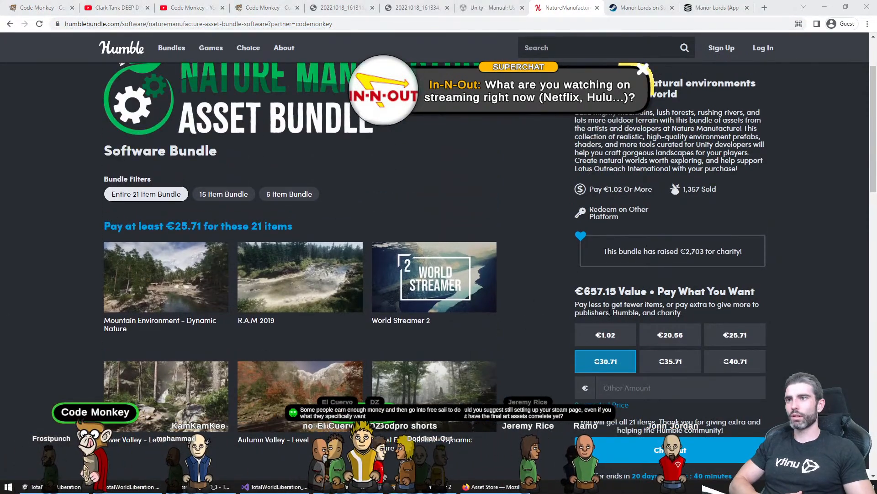
scroll(520, 301, "down", 2)
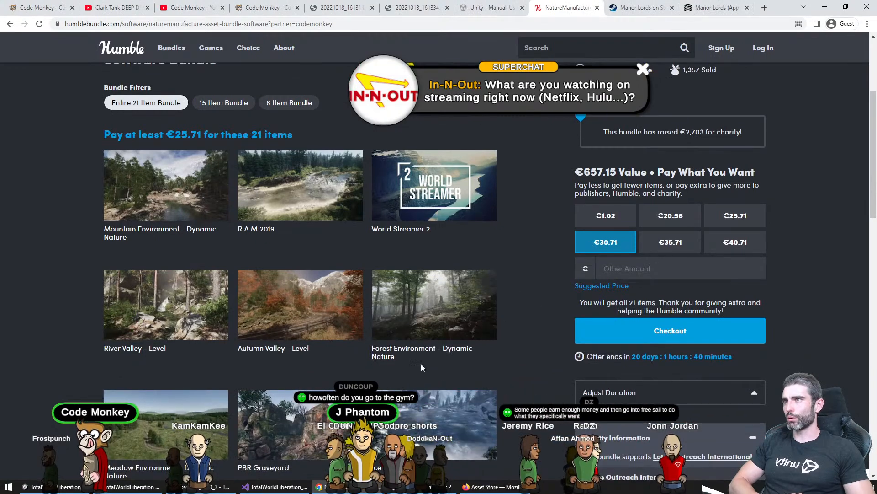
scroll(421, 367, "down", 2)
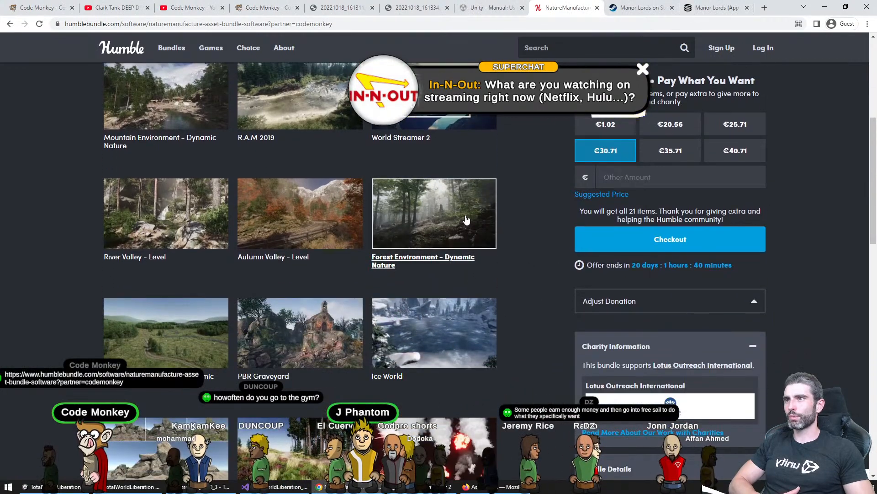
Open the Forest Environment - Dynamic Nature item, view its video from about 1:00, pause it and return to Unity
left_click(466, 220)
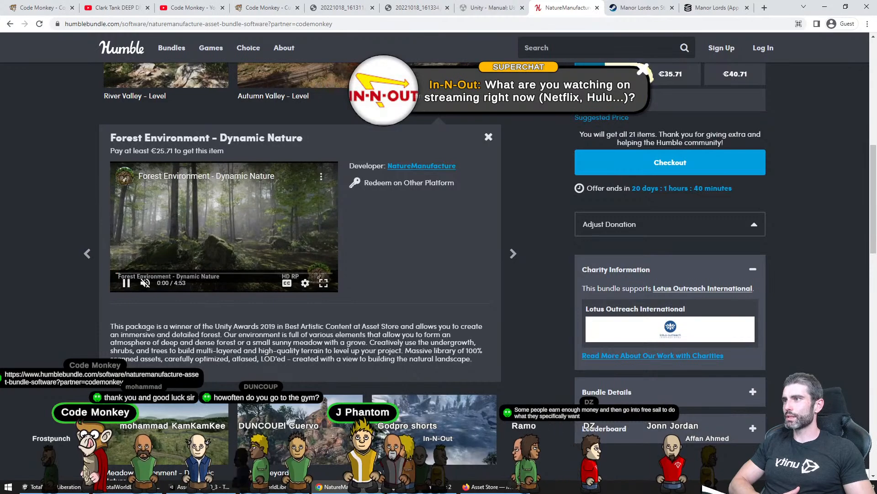
left_click(160, 273)
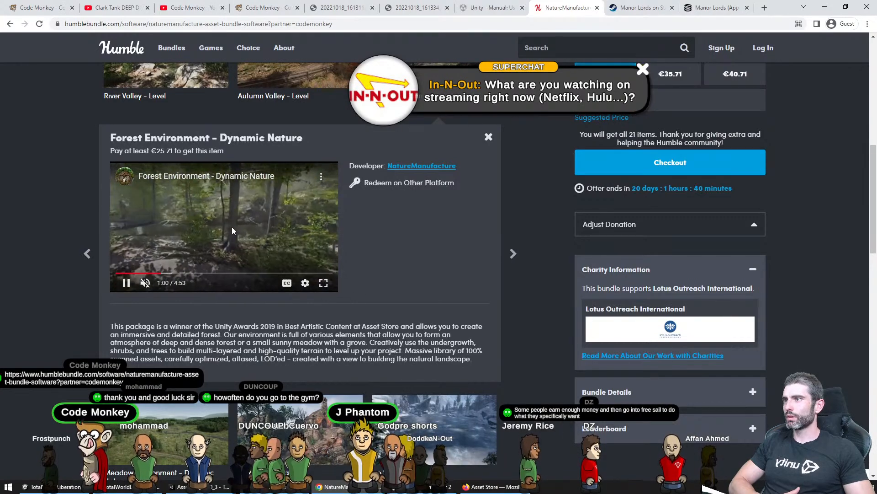
left_click(233, 230)
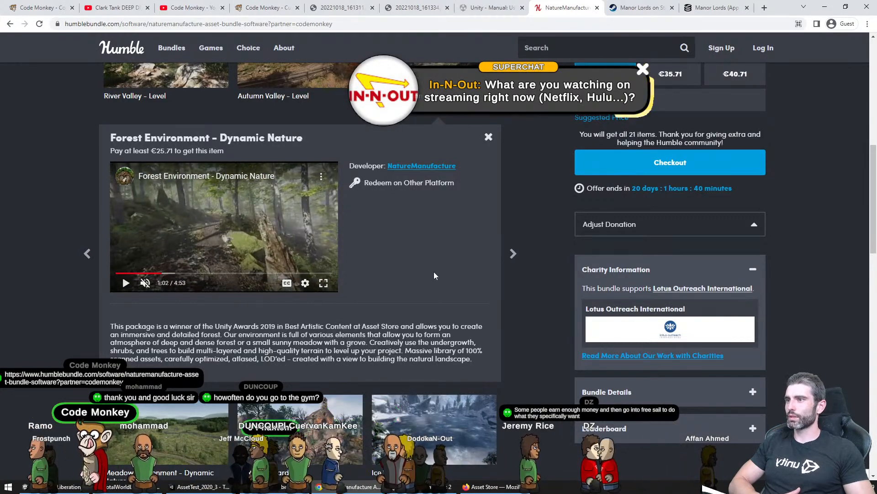
left_click(346, 485)
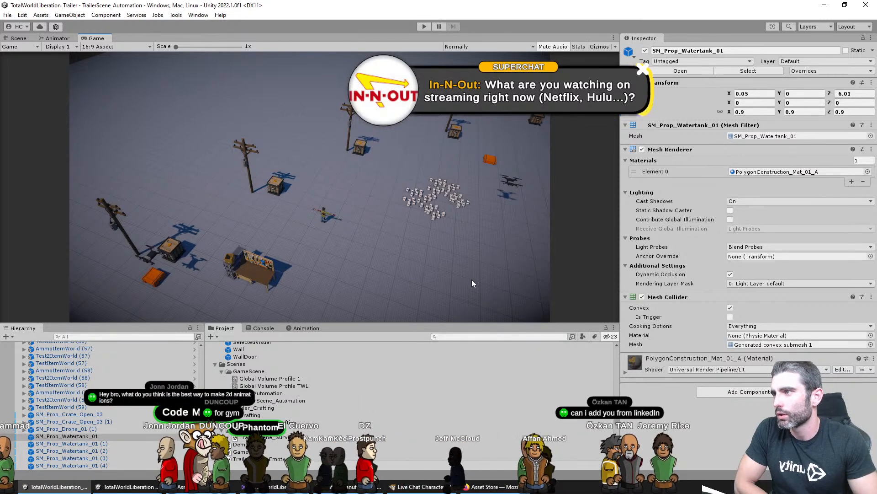
Enlarge the Hierarchy and Project area, open TrailerScene_Survival and view it in play mode, stopping playback when done
left_click_drag(395, 324, 388, 276)
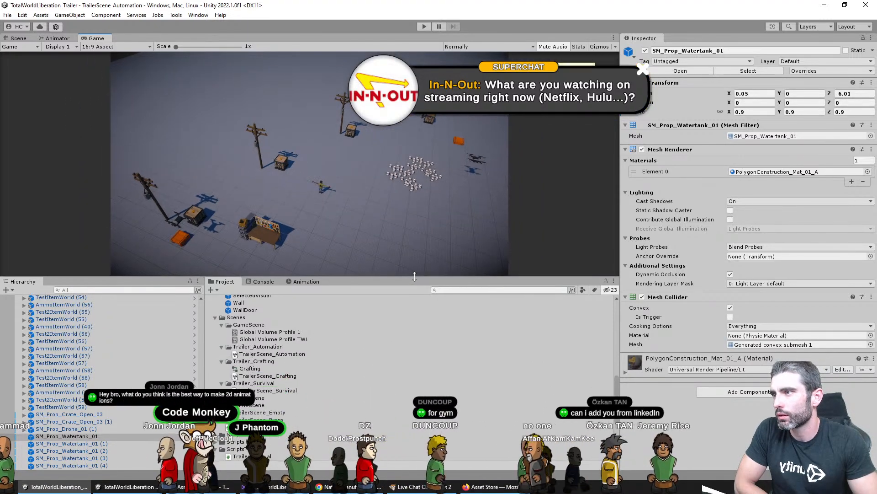
left_click(298, 354)
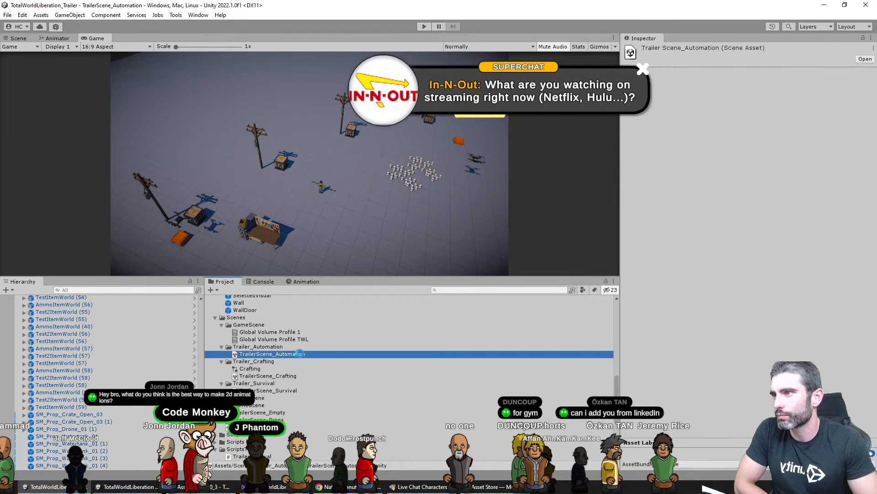
double_click(281, 390)
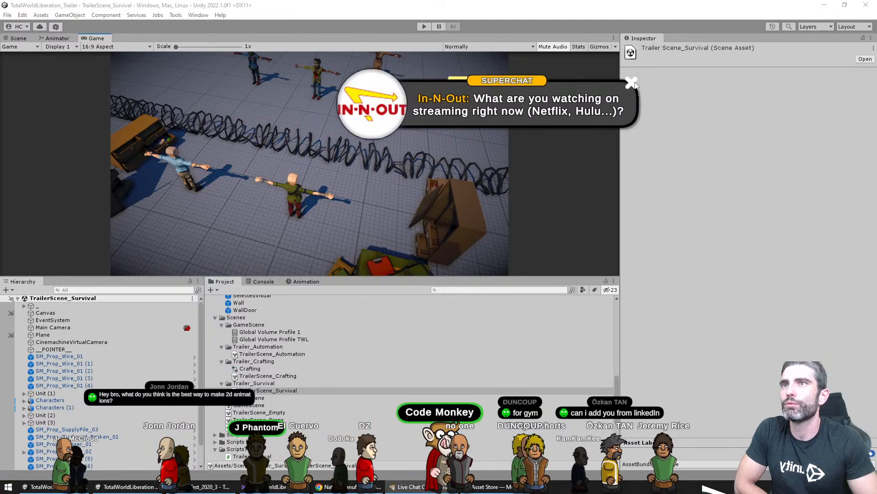
left_click(423, 27)
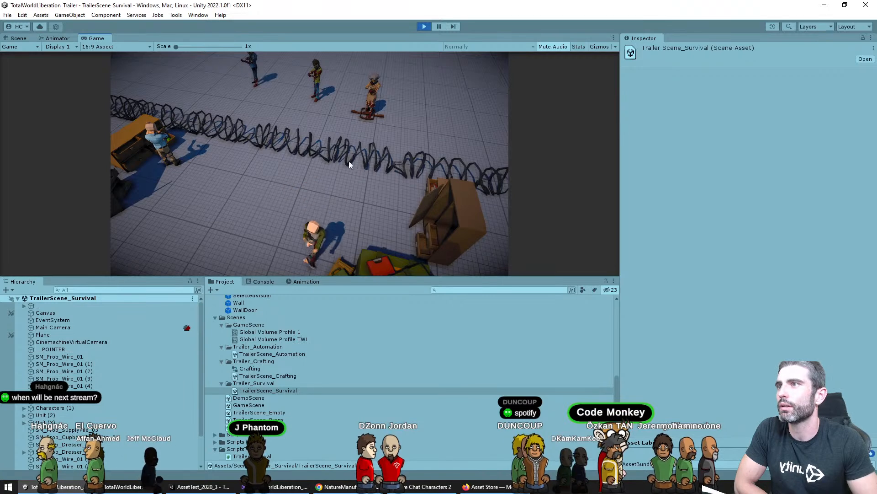
left_click(423, 30)
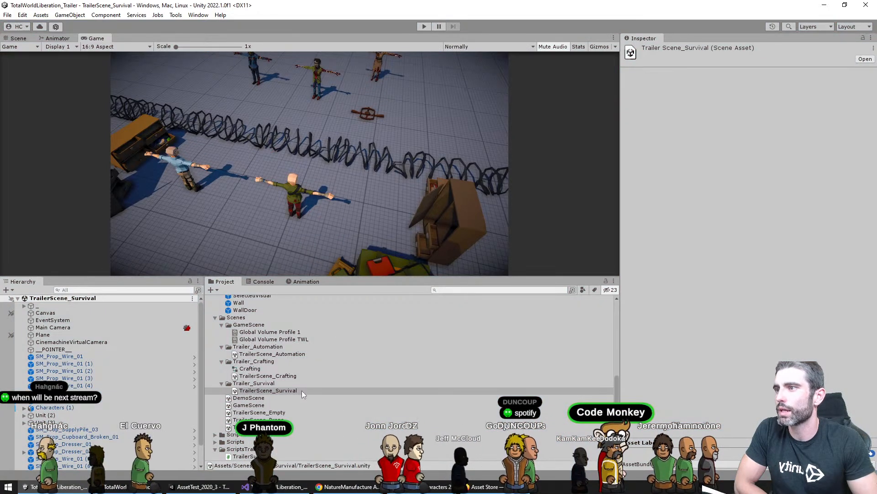
Open TrailerScene_Crafting, view it in play mode, stop playback and reopen TrailerScene_Automation
left_click(288, 375)
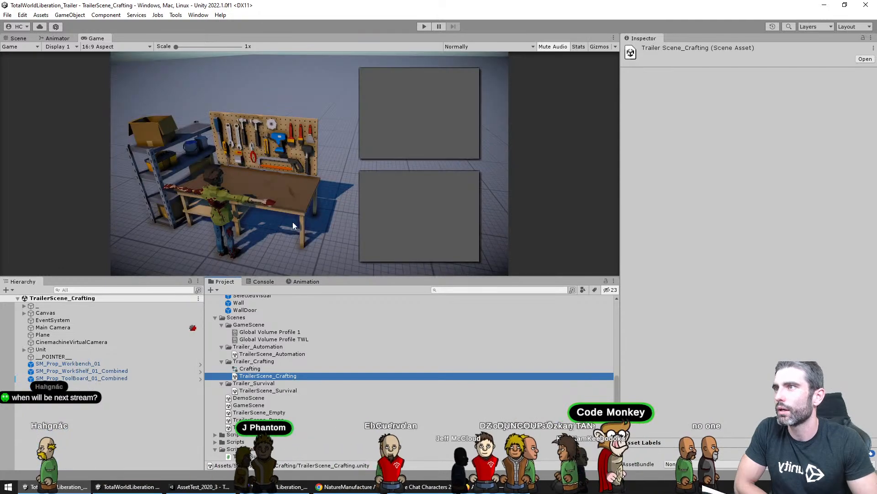
key("ctrl+p")
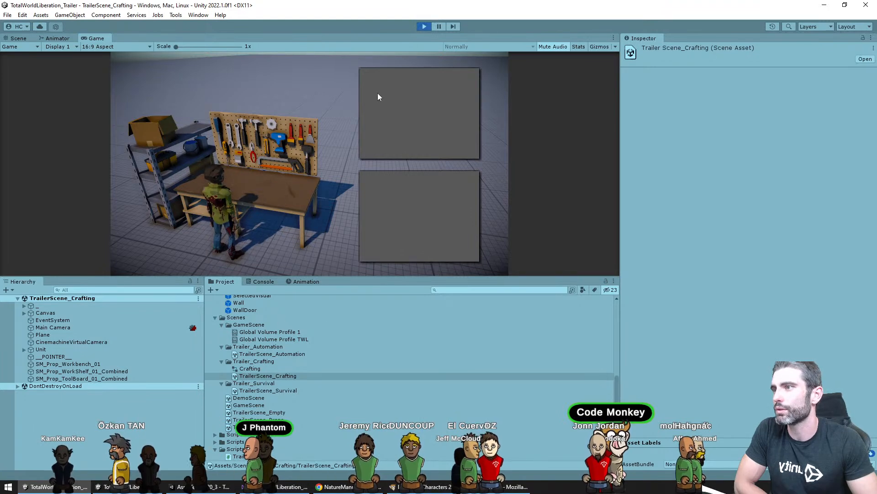
left_click(424, 26)
left_click(310, 354)
double_click(310, 354)
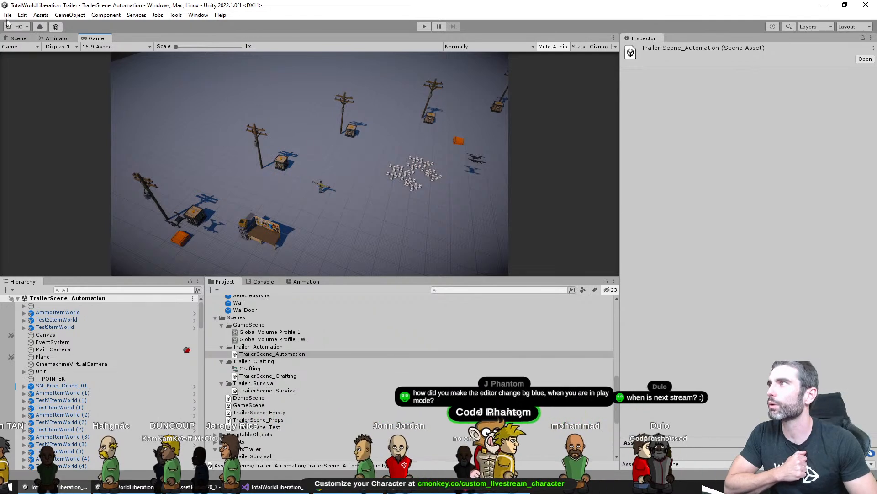
Examine the Playmode tint colour in the Preferences and check its effect in play mode, closing the Preferences when done
left_click(22, 15)
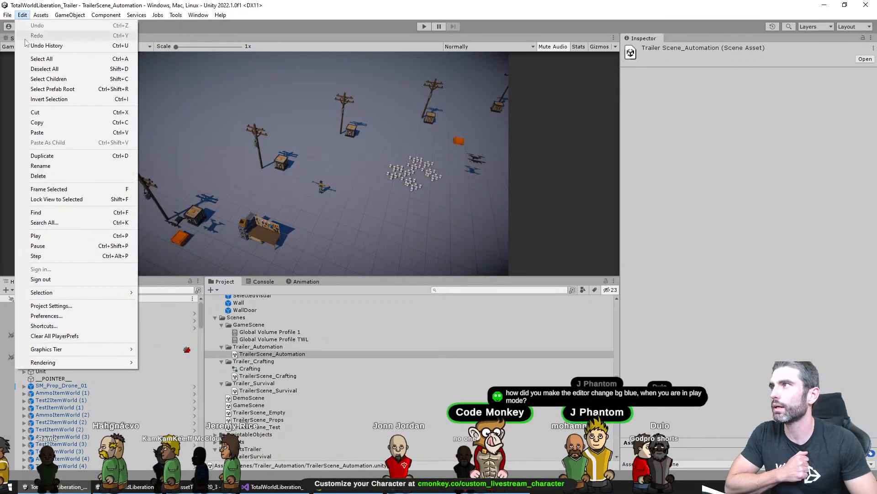
left_click(68, 316)
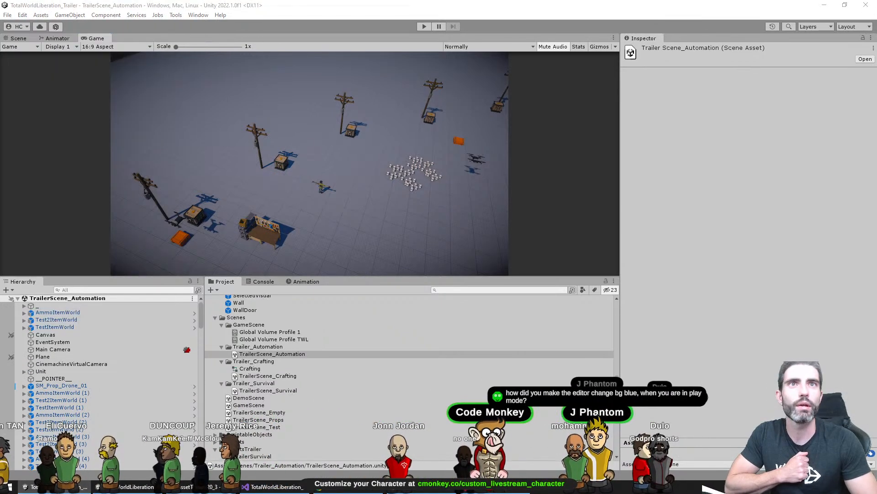
left_click(206, 188)
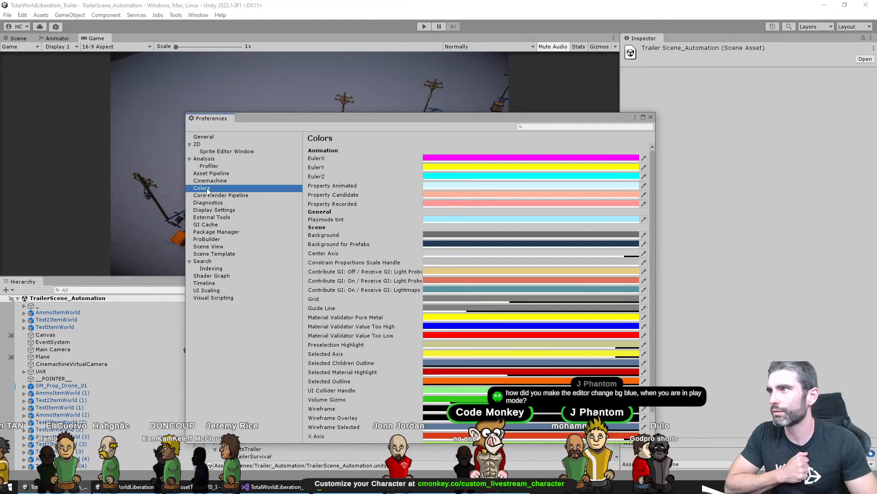
left_click(330, 219)
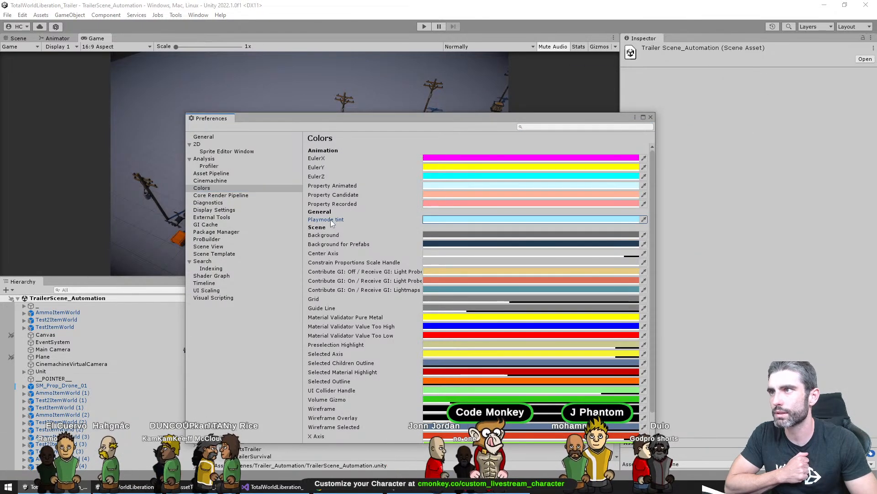
left_click(423, 219)
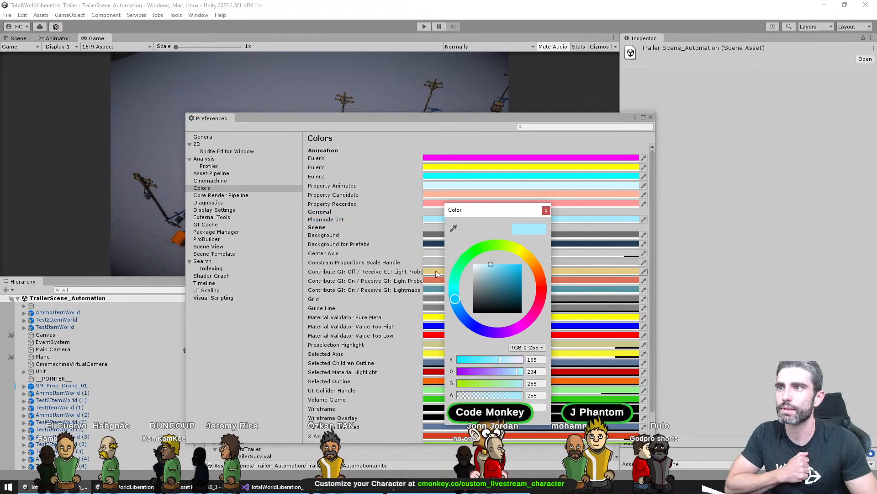
left_click(546, 211)
left_click(424, 26)
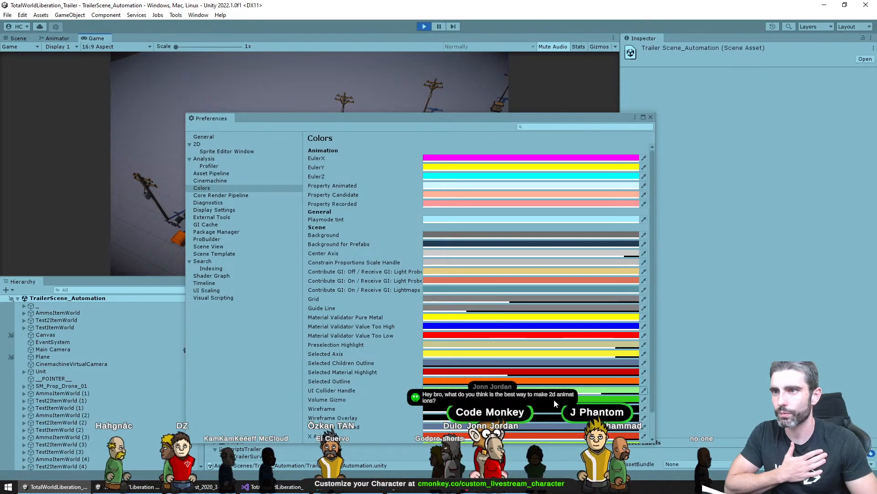
left_click(424, 26)
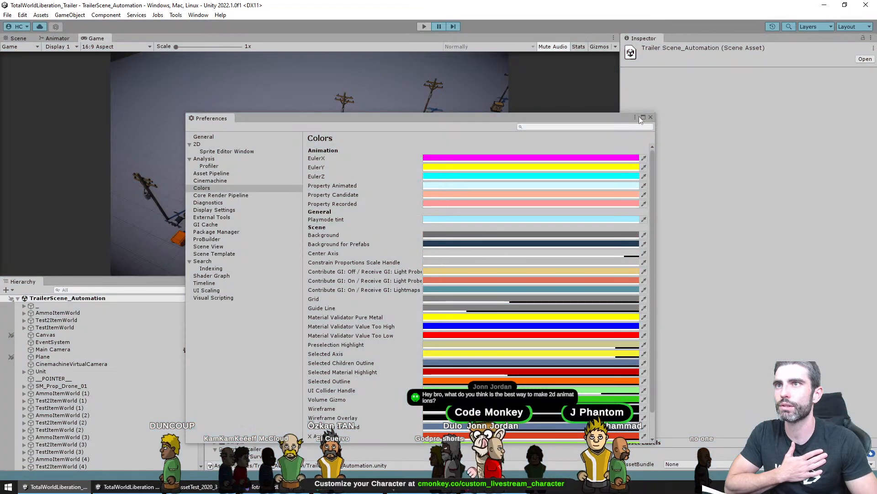
left_click(650, 117)
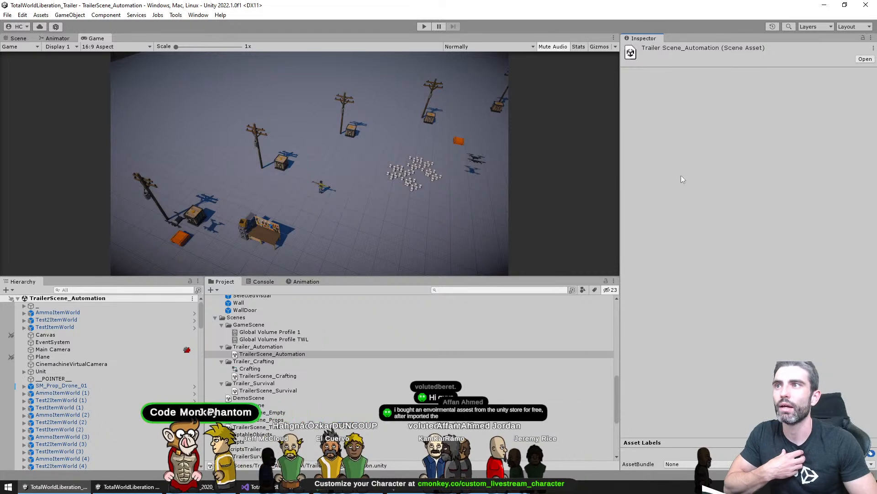
Enlarge the Hierarchy and Project area slightly by making the Game view shorter
left_click_drag(537, 277, 549, 260)
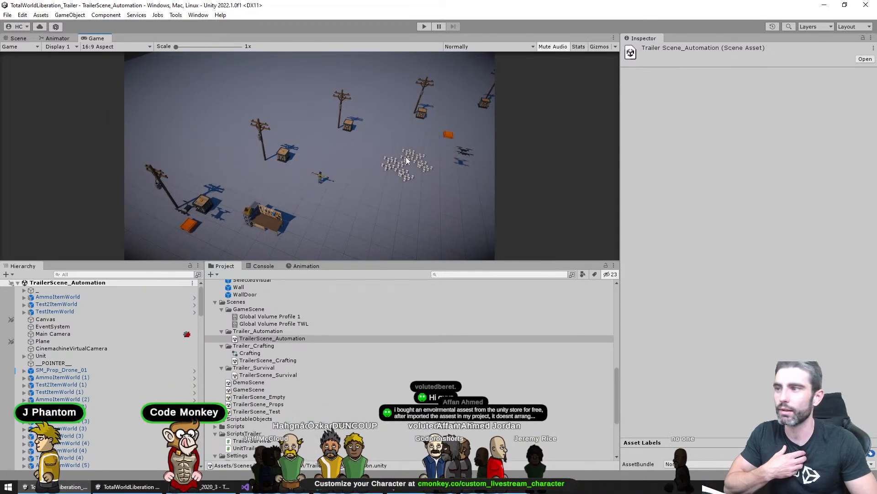
Switch to Chrome, open the Code Monkey website's home page and search it for dragon crashers
left_click(314, 488)
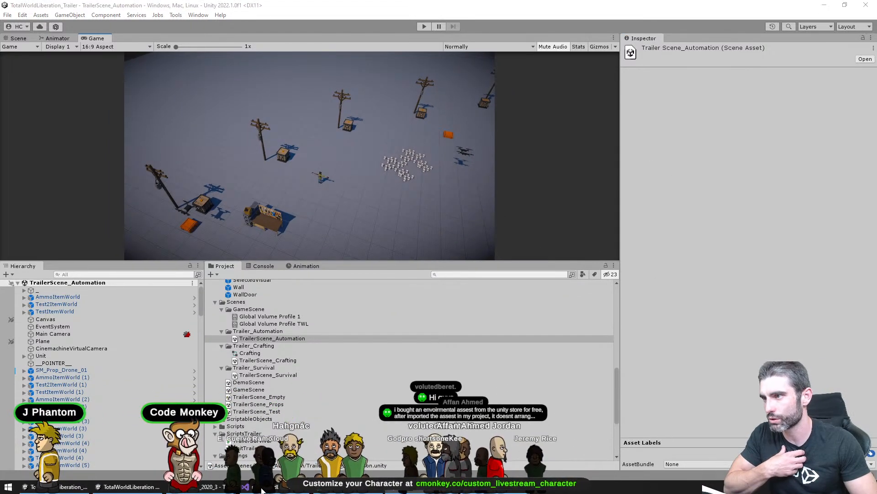
left_click(354, 488)
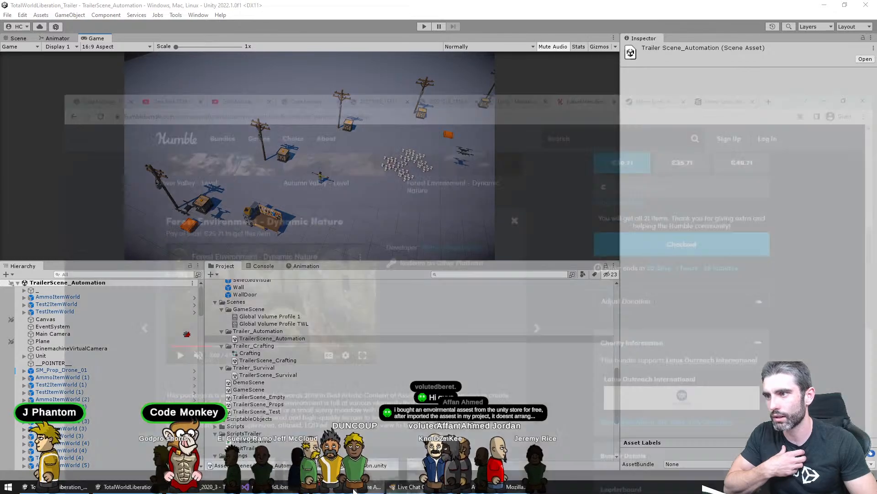
key("ctrl+1")
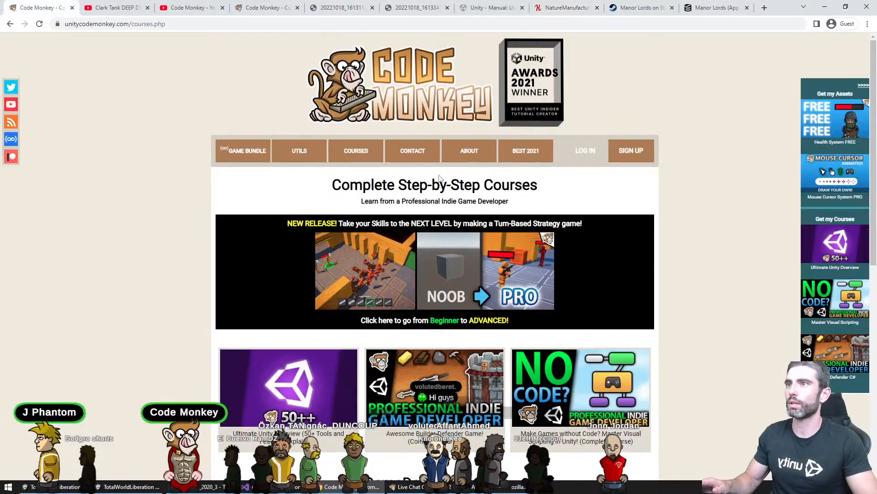
left_click(400, 87)
left_click(403, 199)
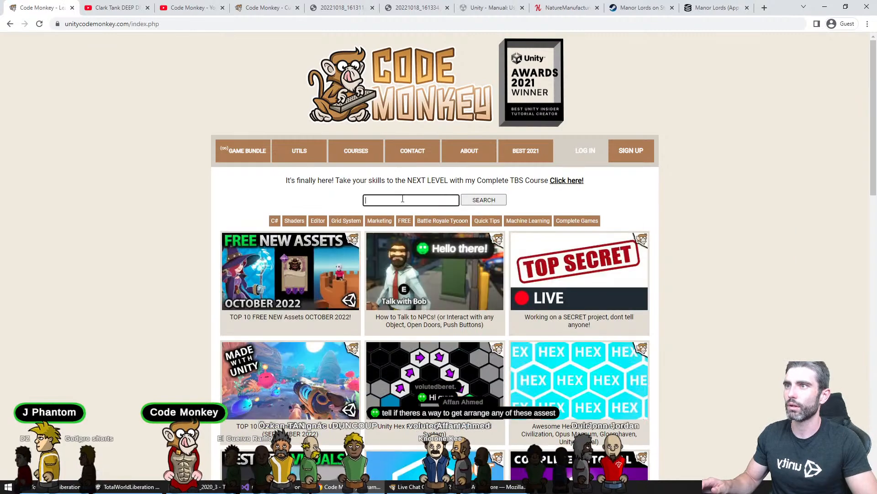
type("dragon crashers")
key("Return")
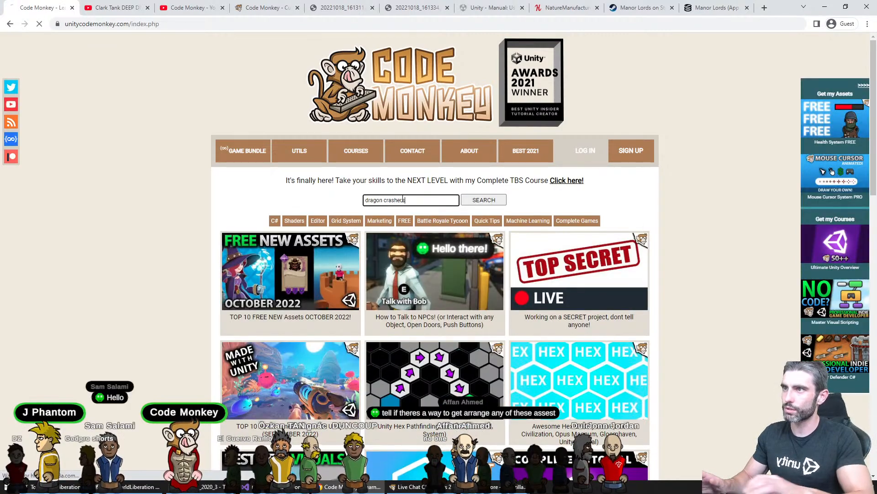
Open the Dragon Crashers video page, play the video, skip ahead to the dragon fight and pause at 3:44
left_click(438, 283)
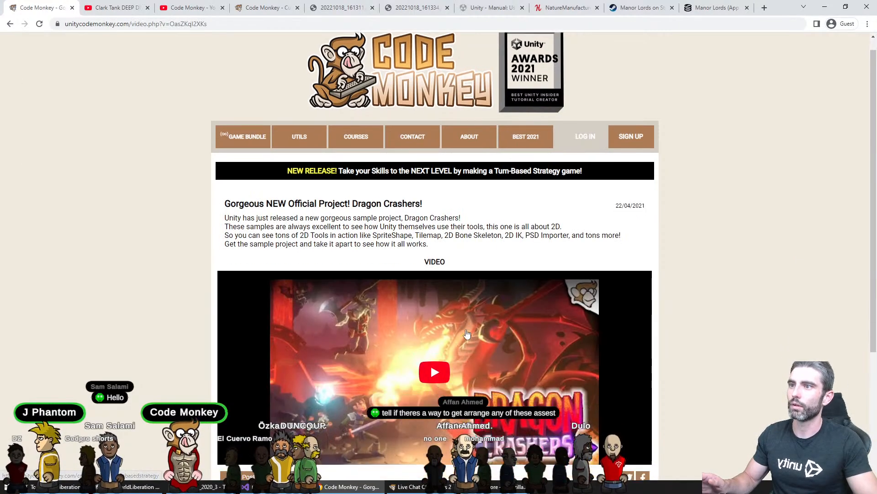
scroll(431, 240, "down", 3)
left_click(421, 227)
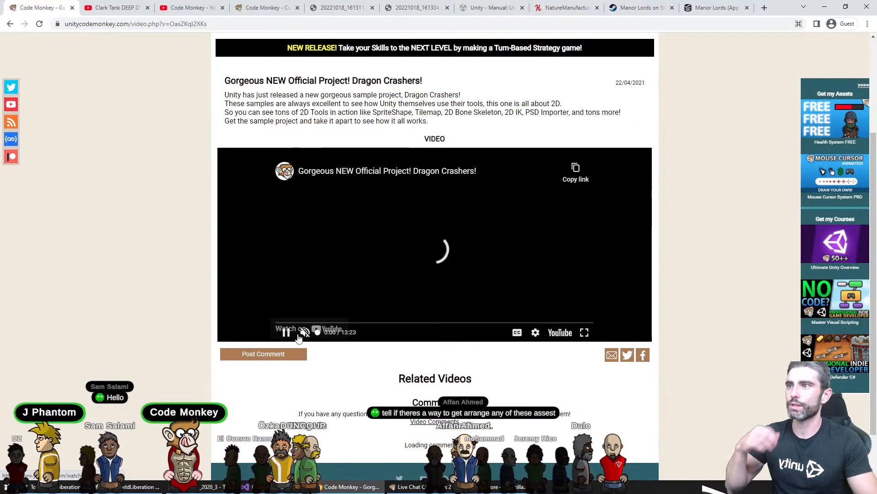
left_click(345, 323)
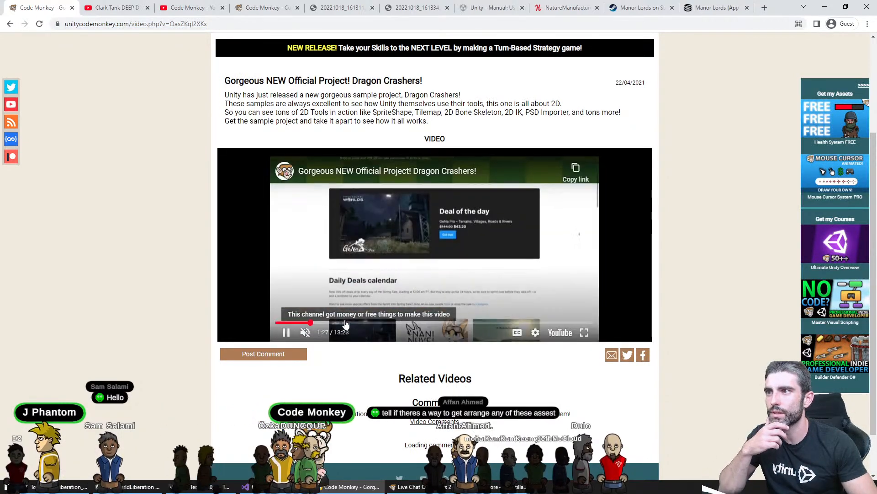
left_click(361, 322)
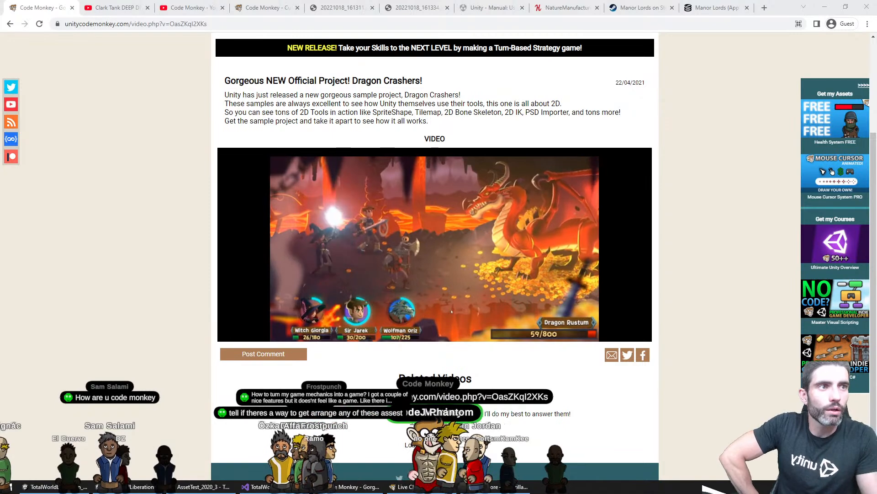
left_click(374, 237)
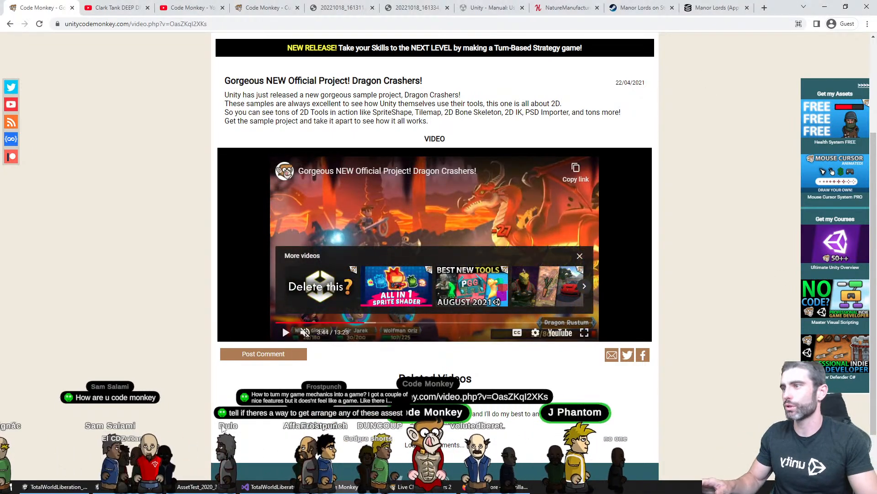
Switch to the Asset Store in Firefox, close the Crafting Mecanim Animation Pack preview, browse the search results for synty and return to Unity
key("alt+Tab")
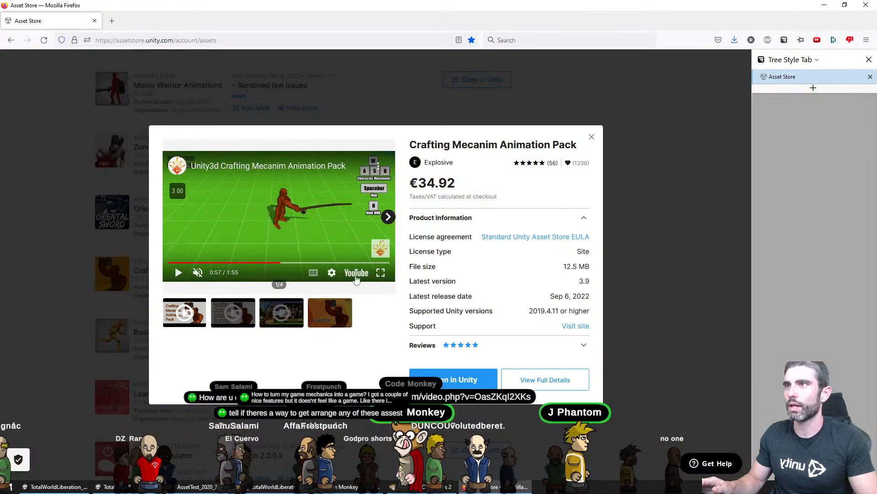
left_click(590, 138)
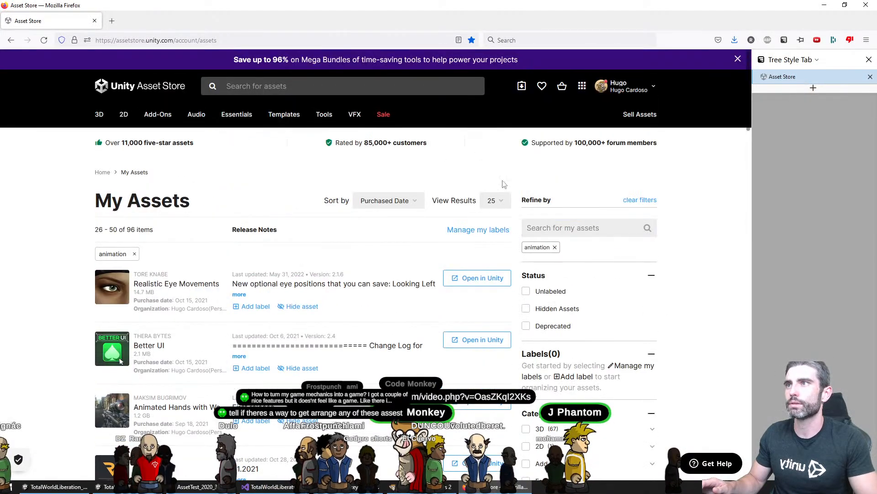
left_click(338, 94)
type("synty")
key("Return")
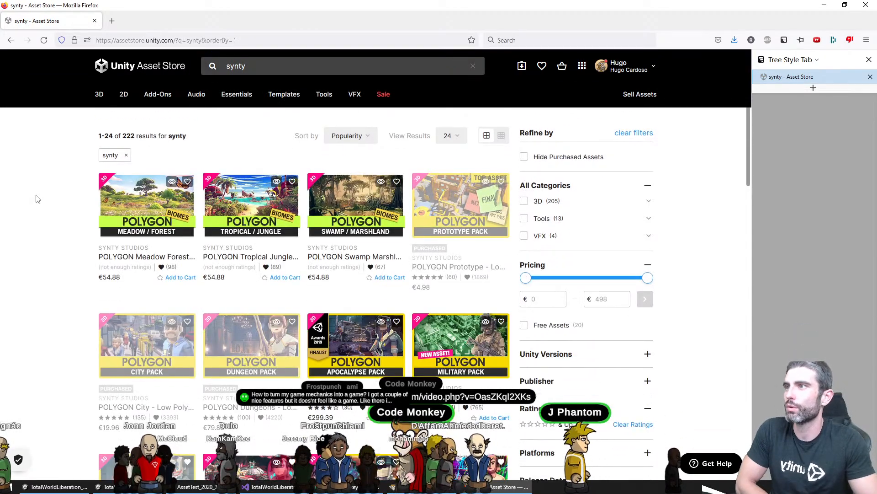
scroll(135, 240, "down", 5)
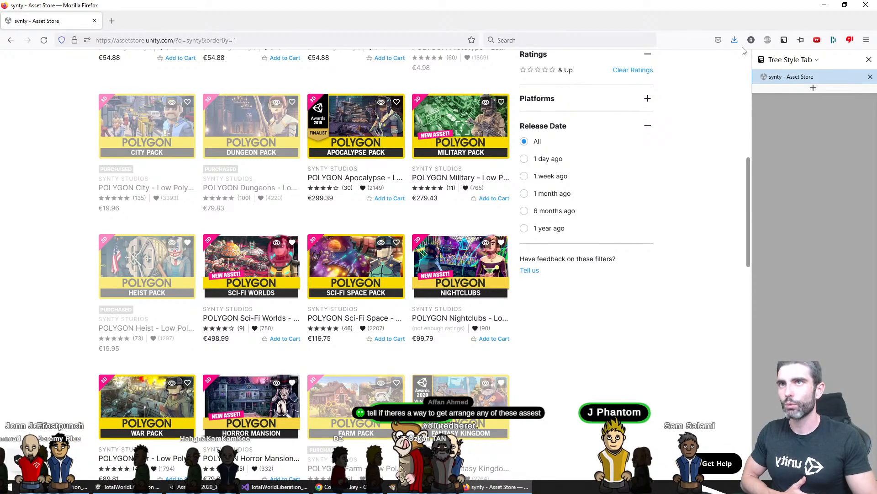
key("alt+Tab")
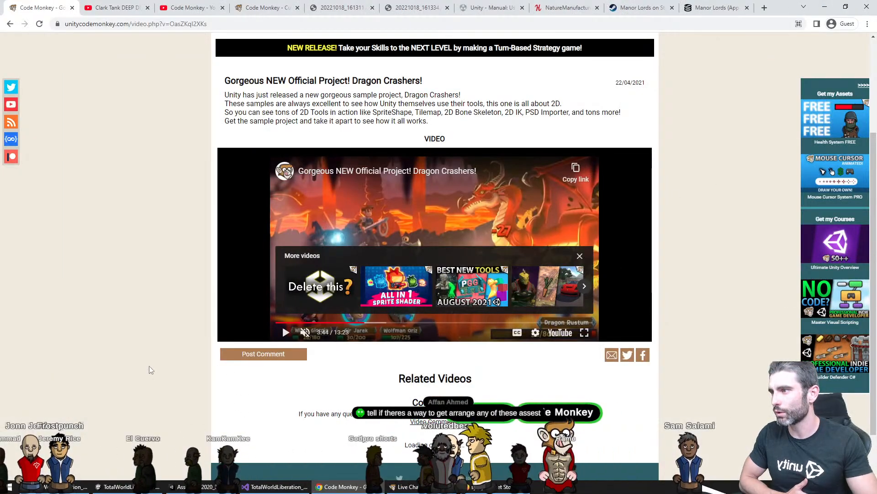
key("alt+Tab")
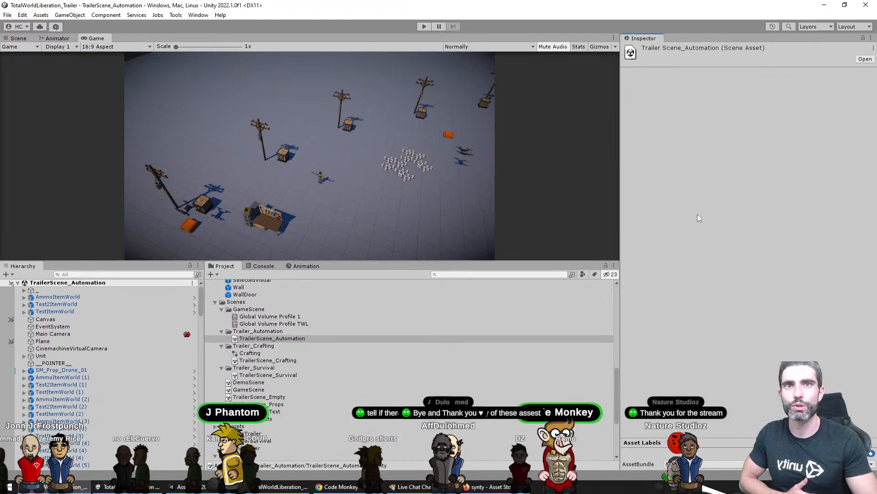